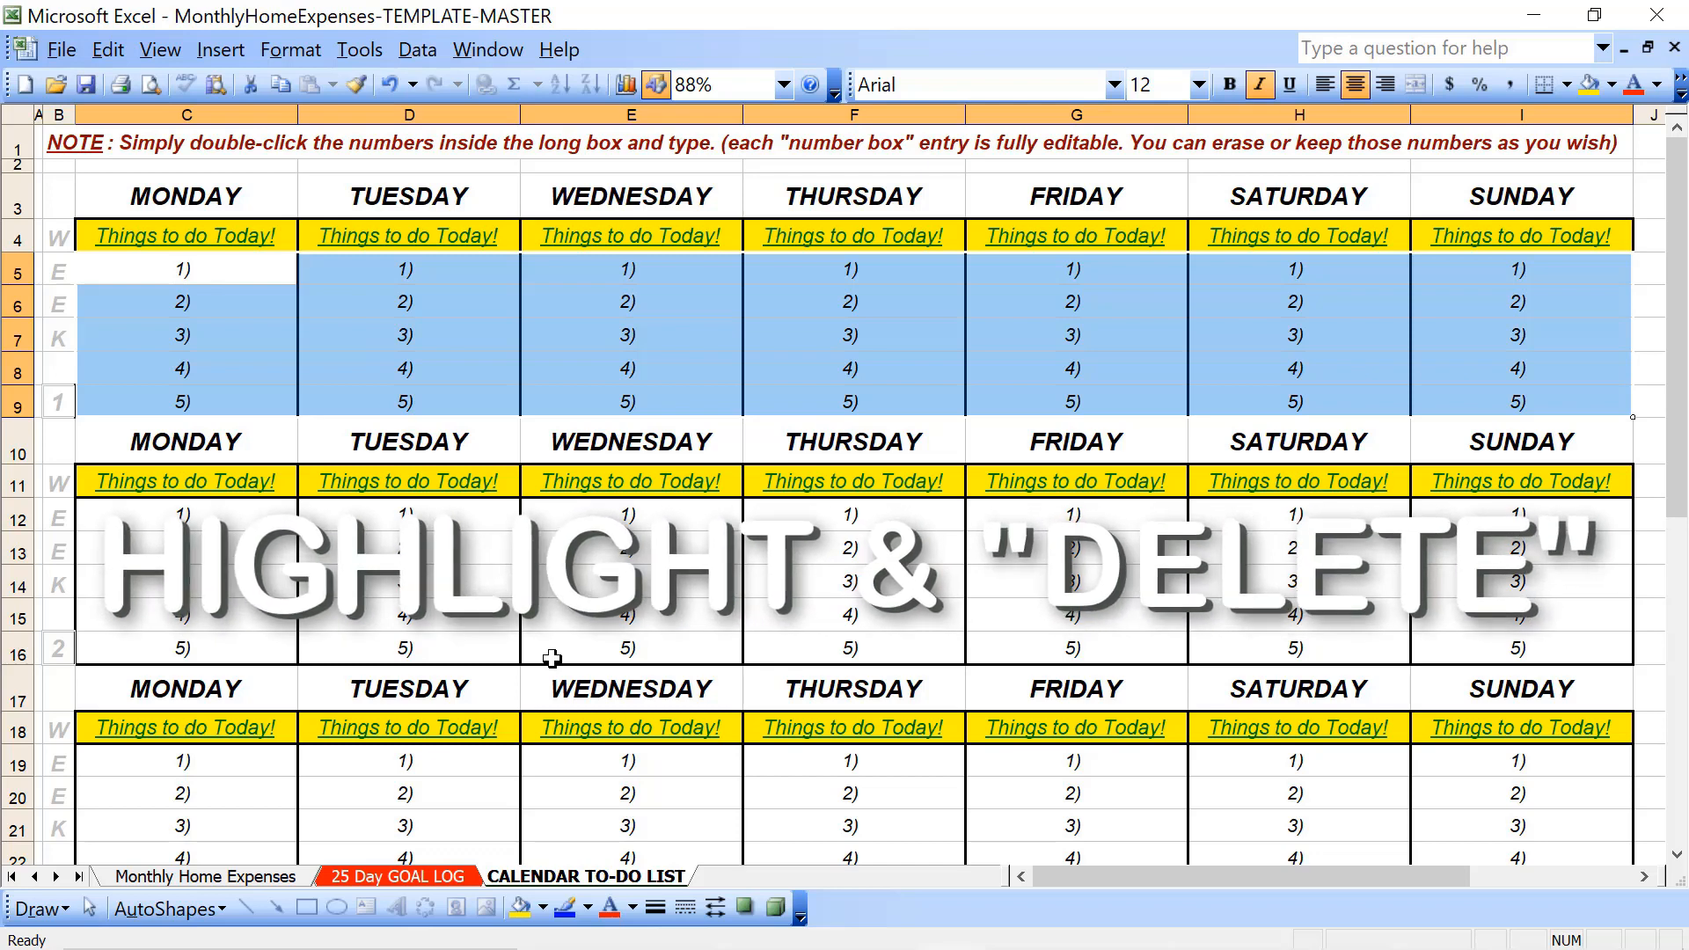
# - Clear the numbered entries under every day in weeks 1 and 2 of the to-do calendar
pyautogui.press('Delete')
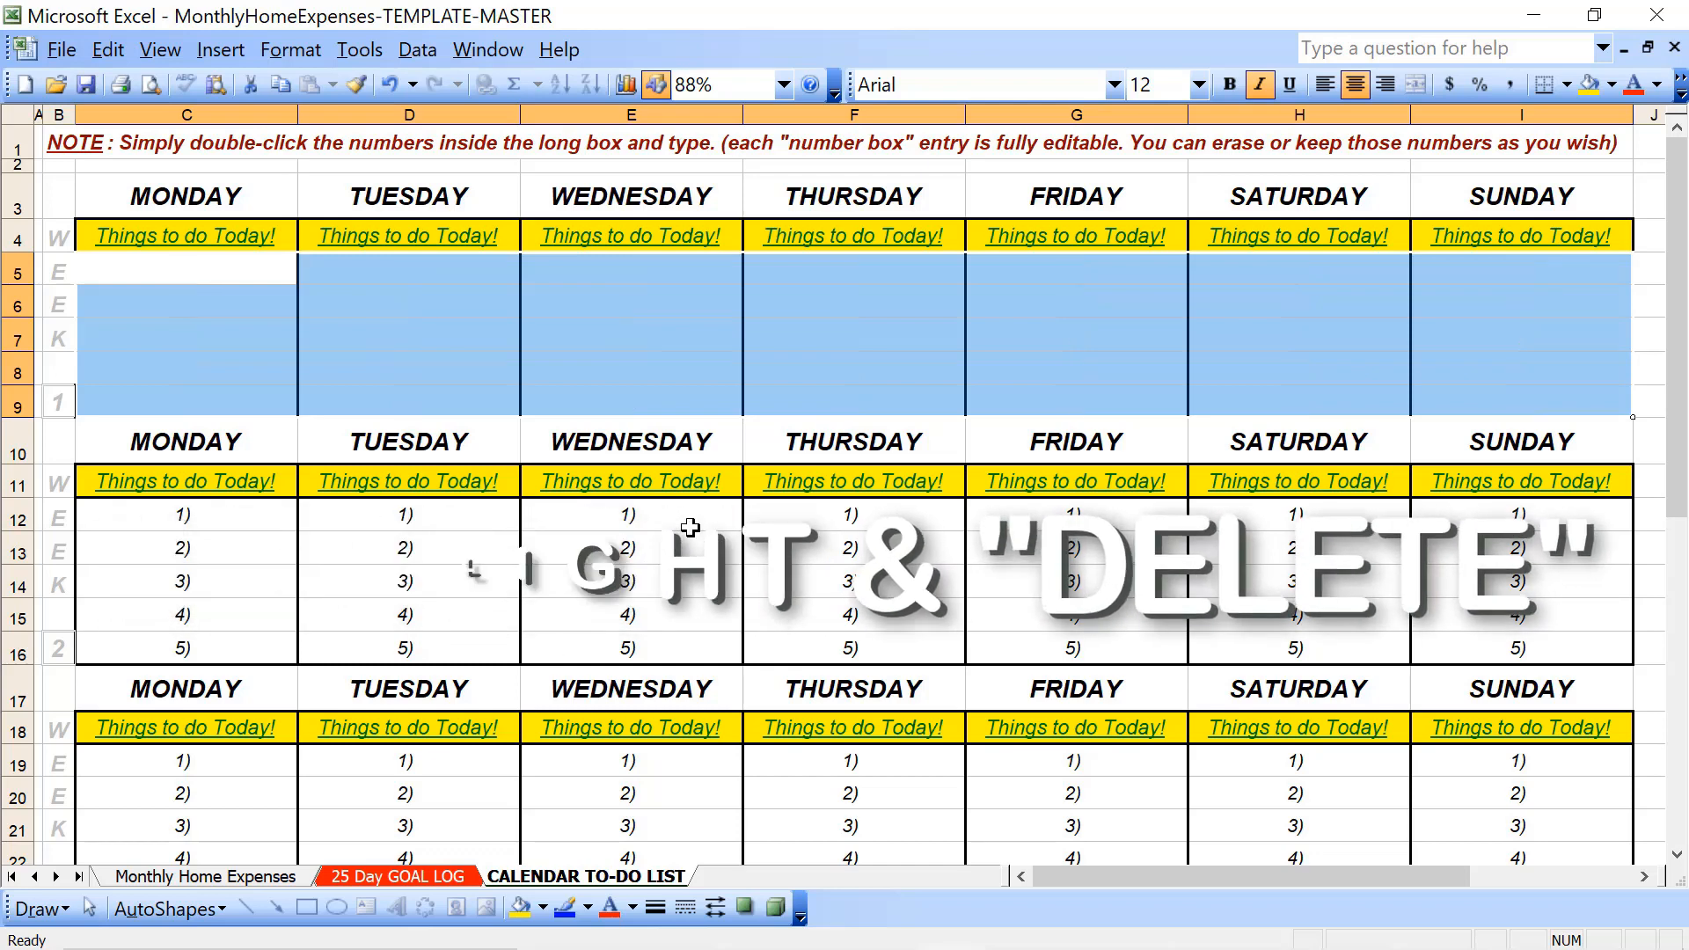
pyautogui.click(256, 520)
pyautogui.hotkey('shift', 'Down')
pyautogui.hotkey('shift', 'Down')
pyautogui.hotkey('shift', 'Down')
pyautogui.hotkey('shift', 'Down')
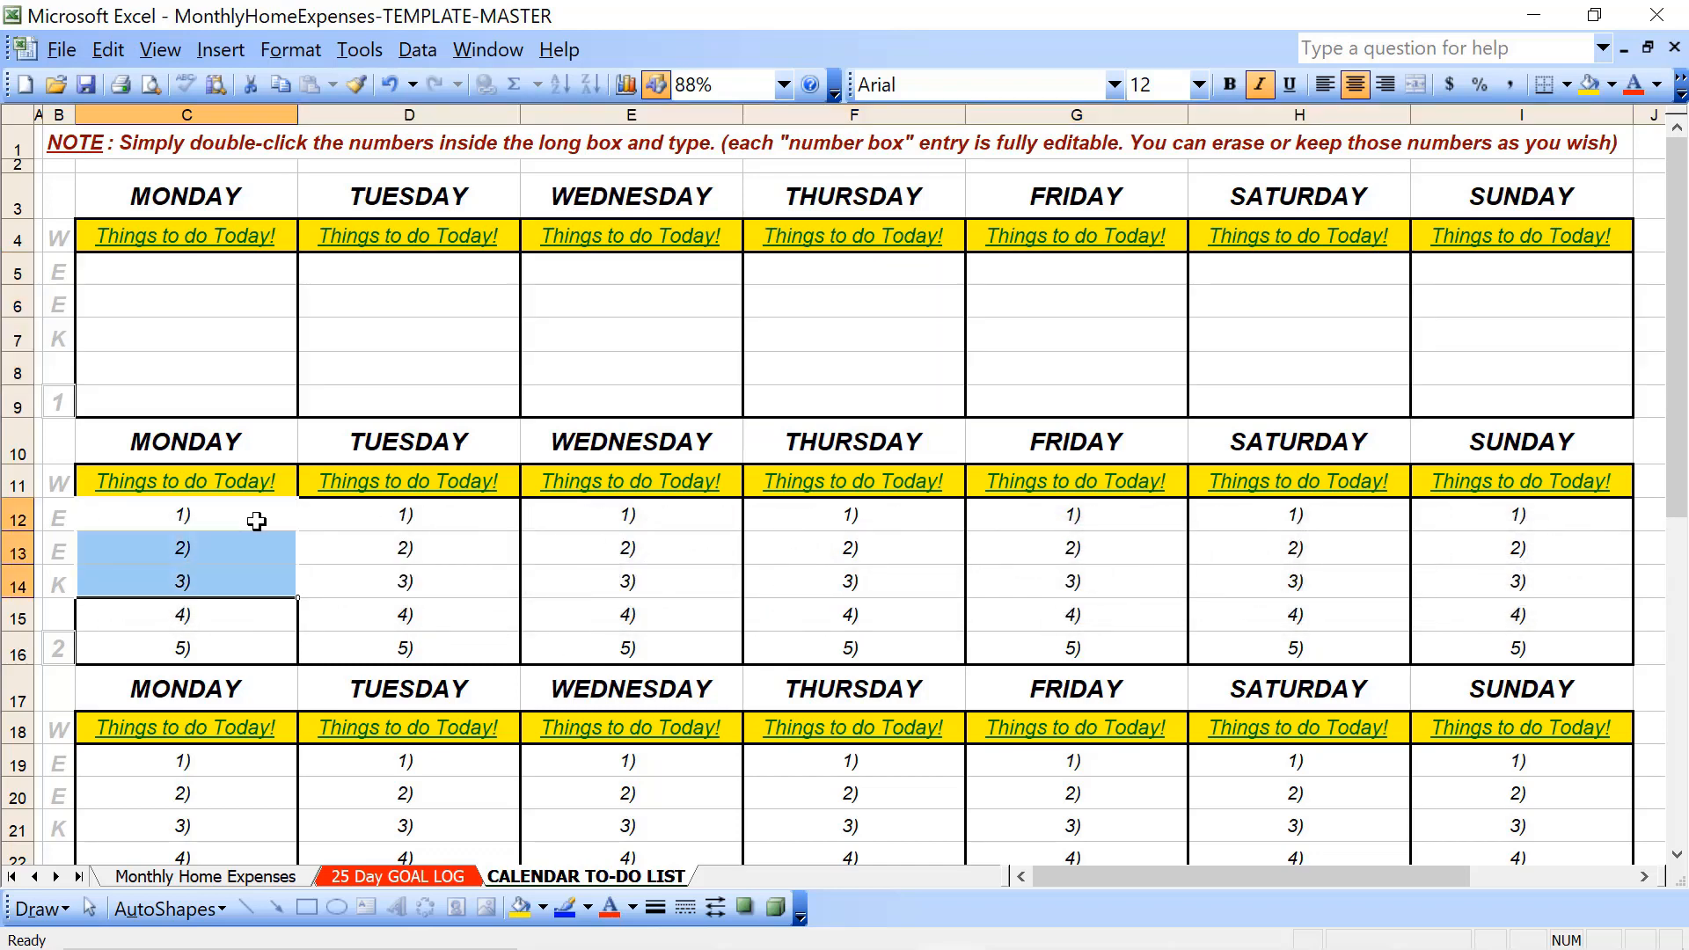
pyautogui.hotkey('shift', 'Right')
pyautogui.hotkey('shift', 'Right')
pyautogui.hotkey('shift', 'Right')
pyautogui.hotkey('shift', 'Right')
pyautogui.hotkey('shift', 'Right')
pyautogui.hotkey('shift', 'Right')
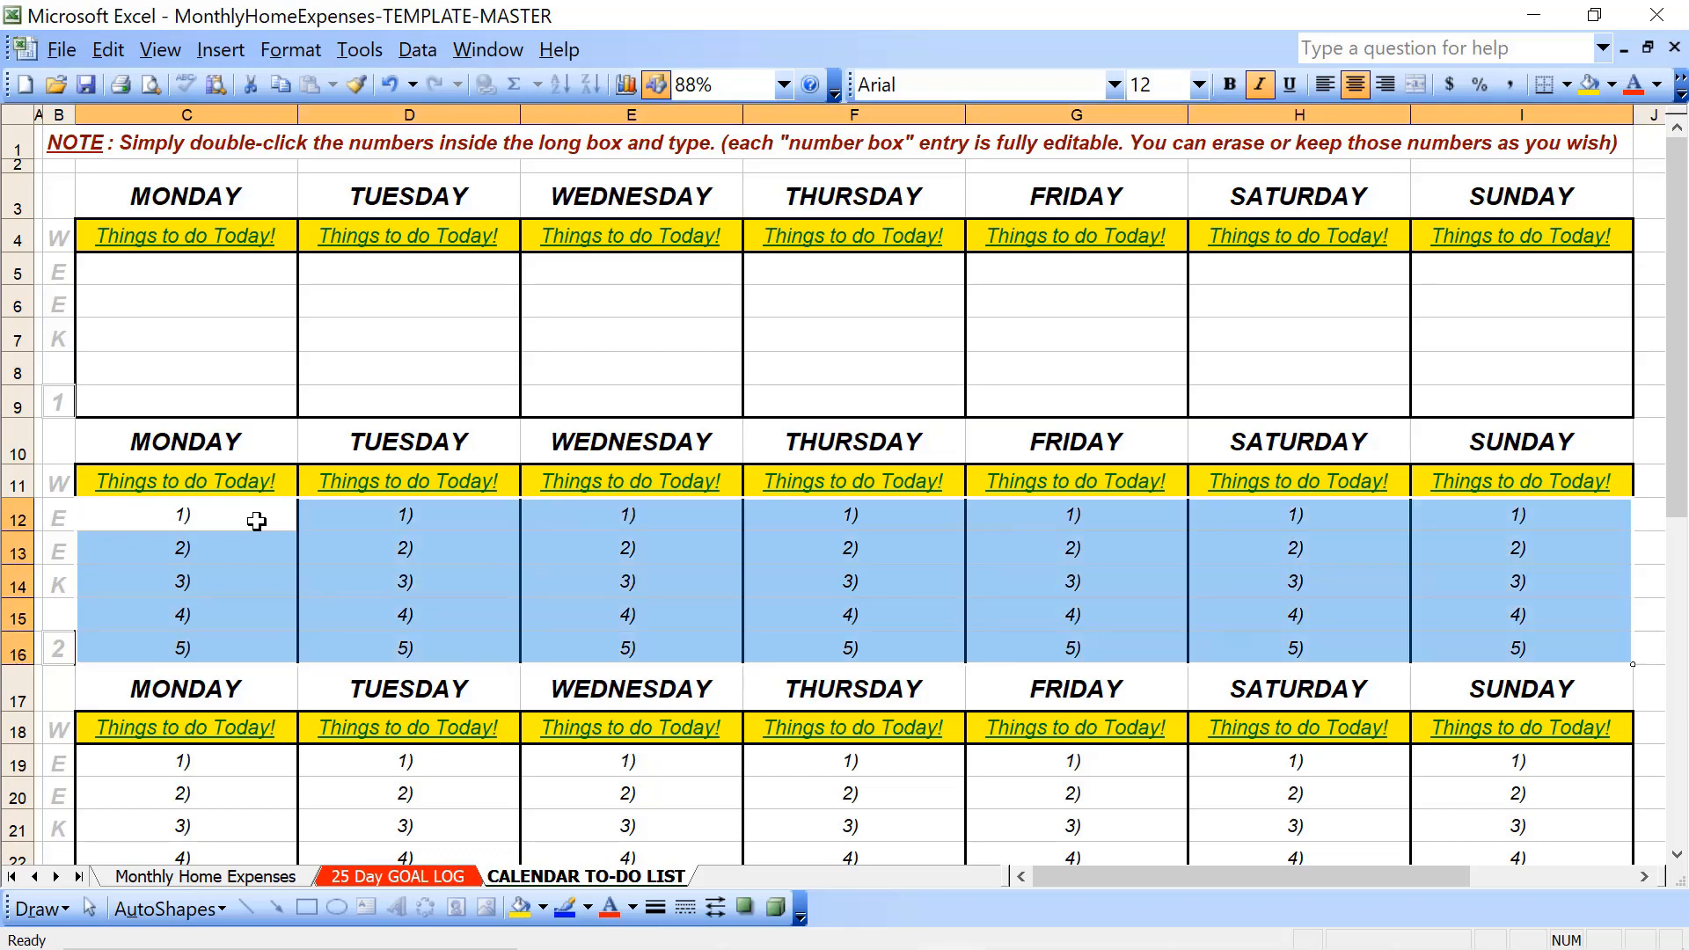
pyautogui.press('Delete')
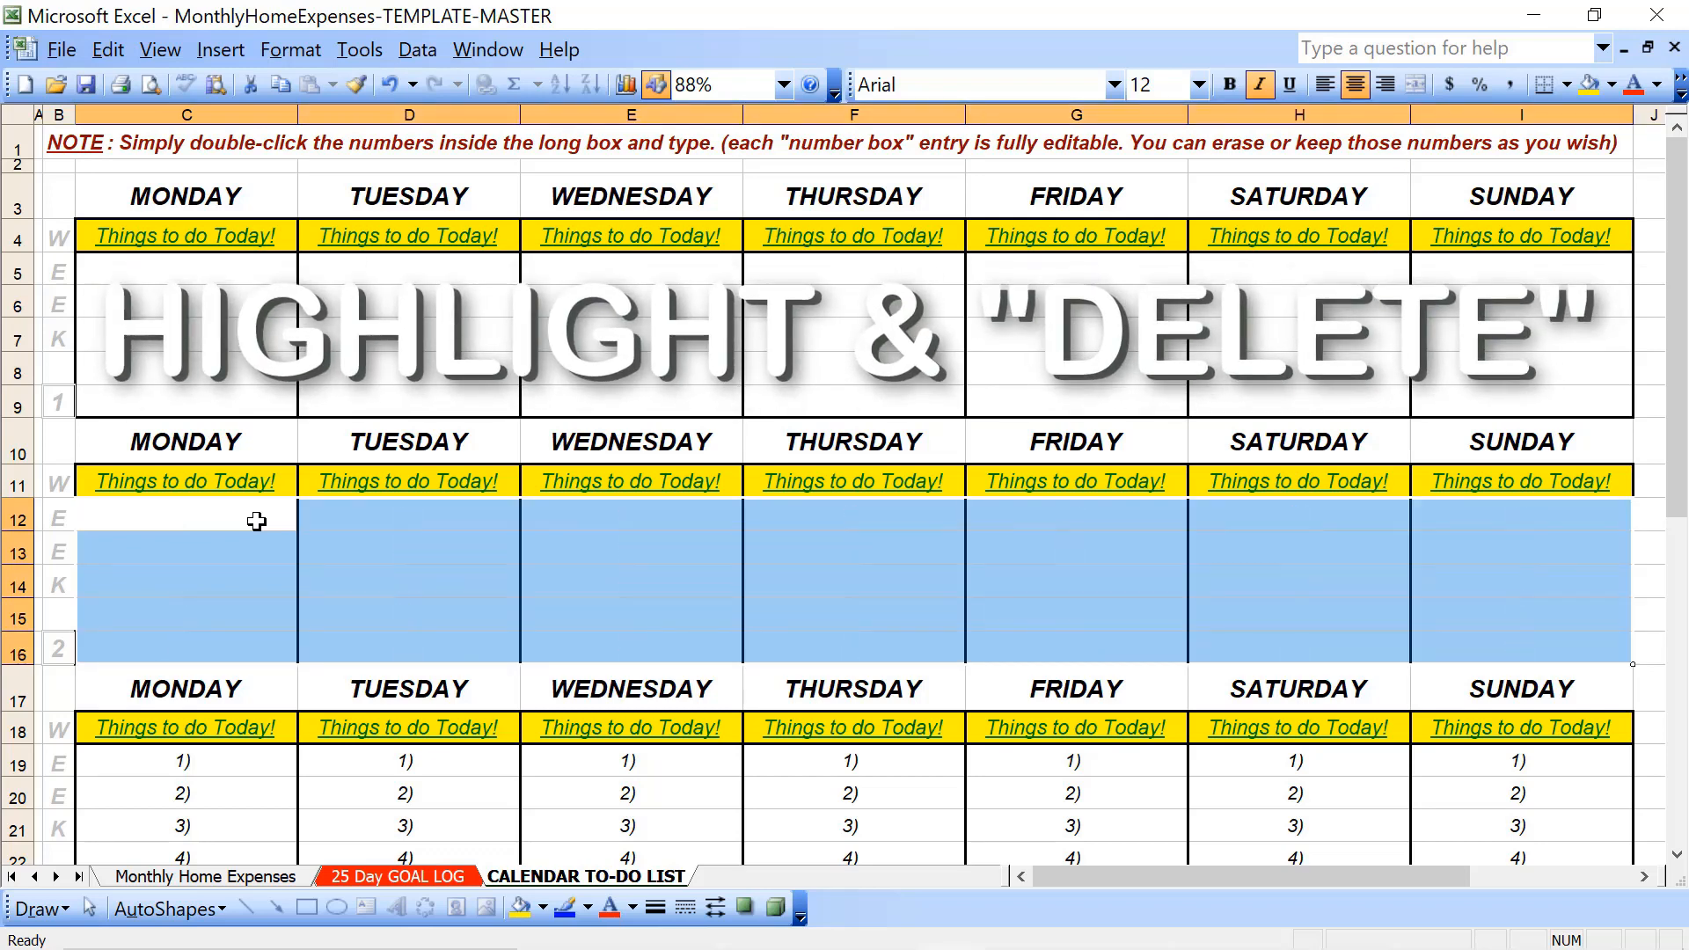
# - Delete the numbered entries from Monday through Sunday in the week 3 block
pyautogui.click(256, 521)
pyautogui.scroll(-4, 256, 521)
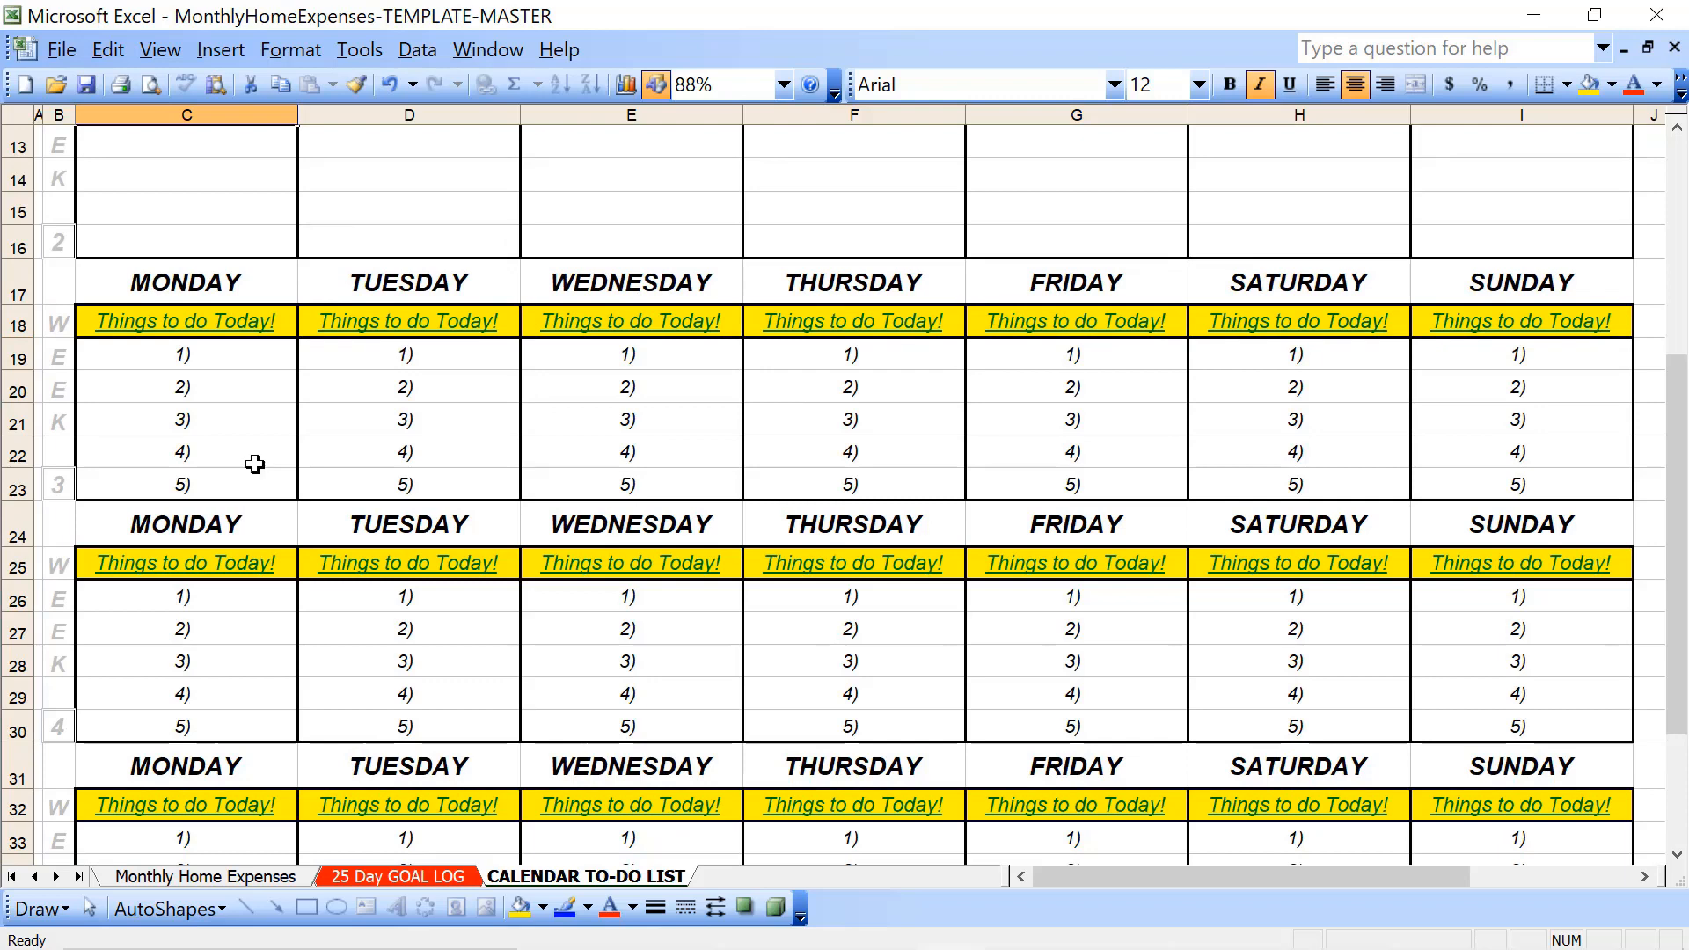
pyautogui.click(237, 354)
pyautogui.hotkey('shift', 'Down')
pyautogui.hotkey('shift', 'Down')
pyautogui.hotkey('shift', 'Down')
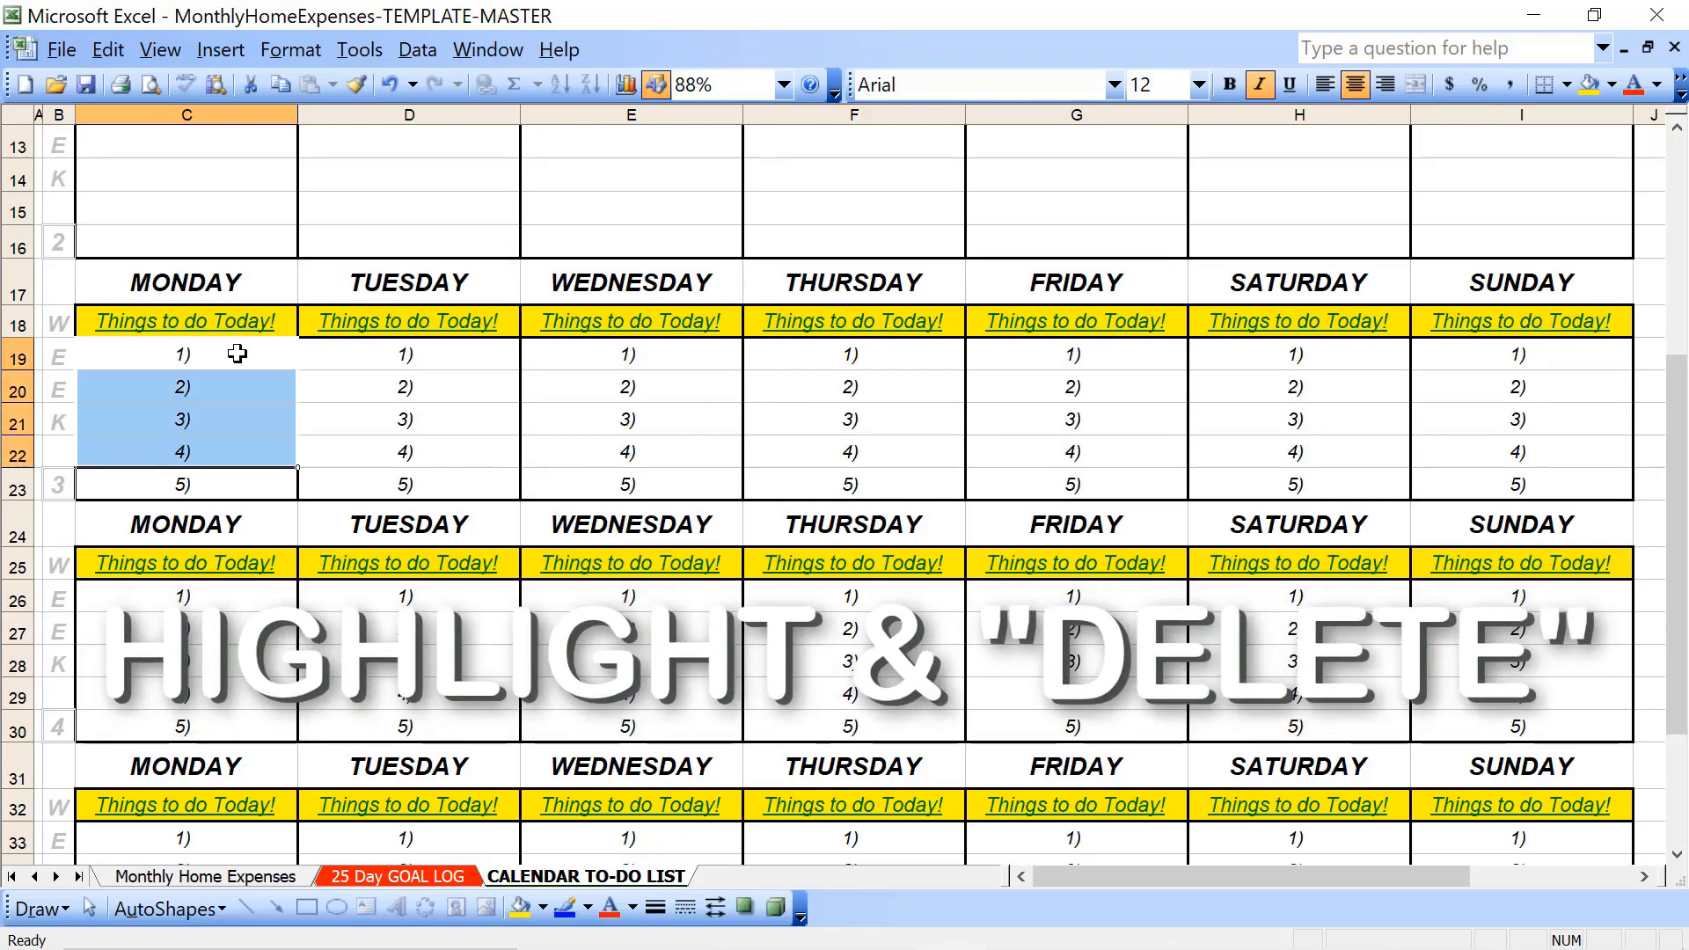
pyautogui.hotkey('shift', 'Down')
pyautogui.hotkey('shift', 'Right')
pyautogui.hotkey('shift', 'Right')
pyautogui.hotkey('shift', 'Right')
pyautogui.hotkey('shift', 'Right')
pyautogui.hotkey('shift', 'Right')
pyautogui.hotkey('shift', 'Right')
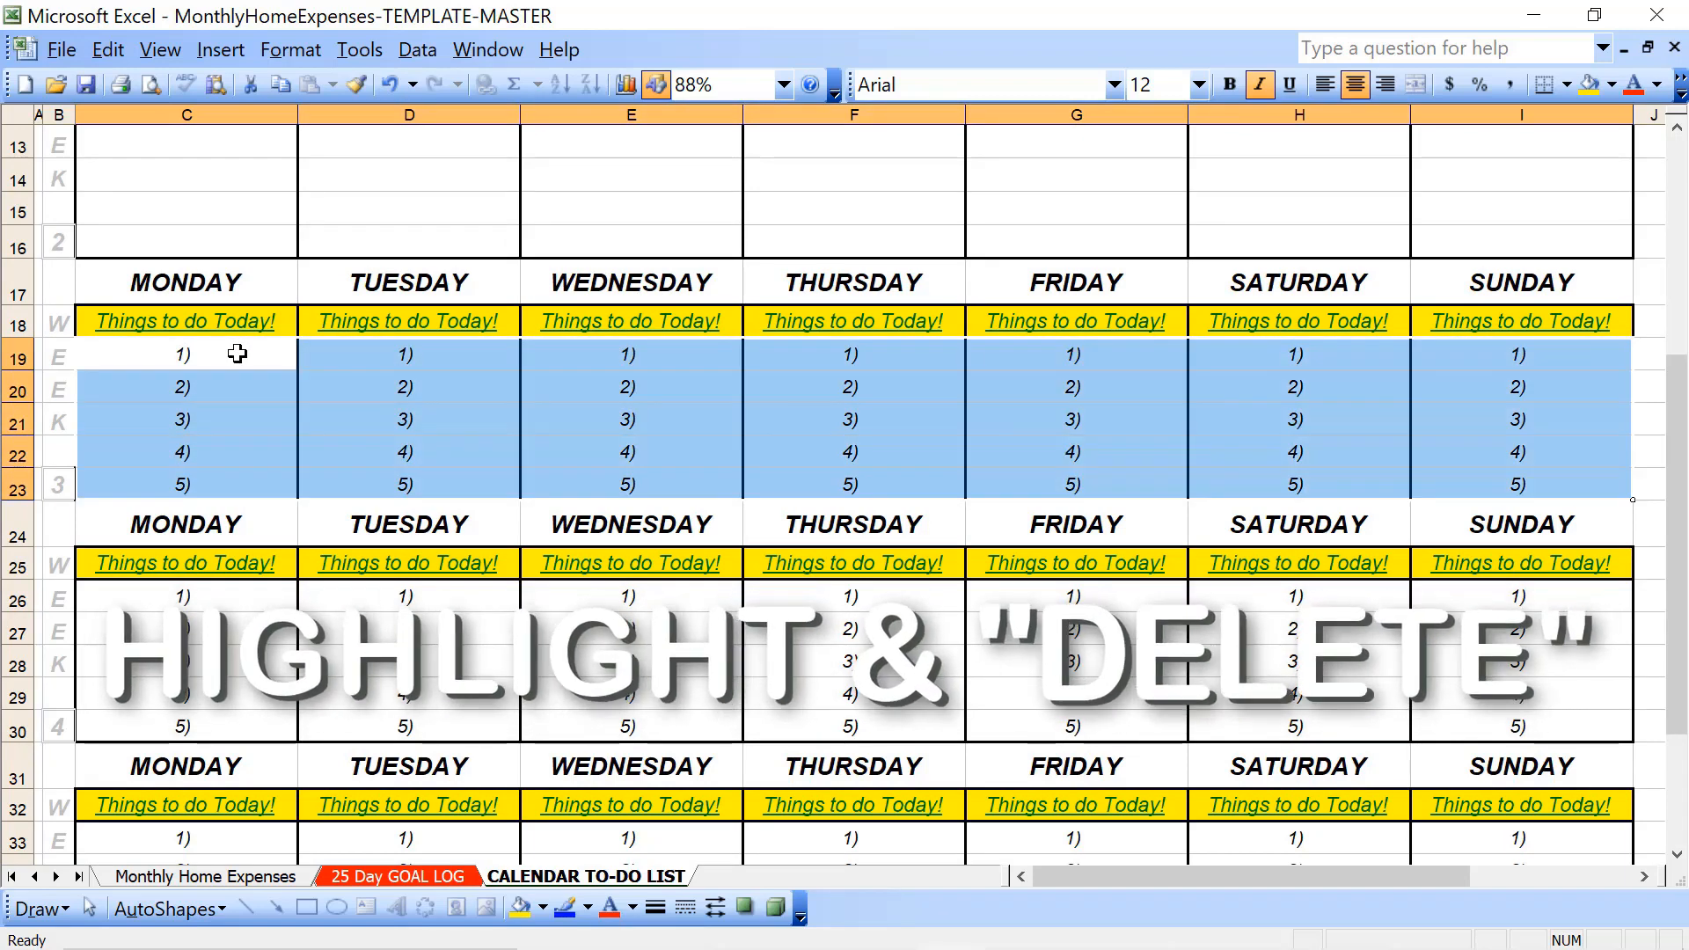
pyautogui.press('Delete')
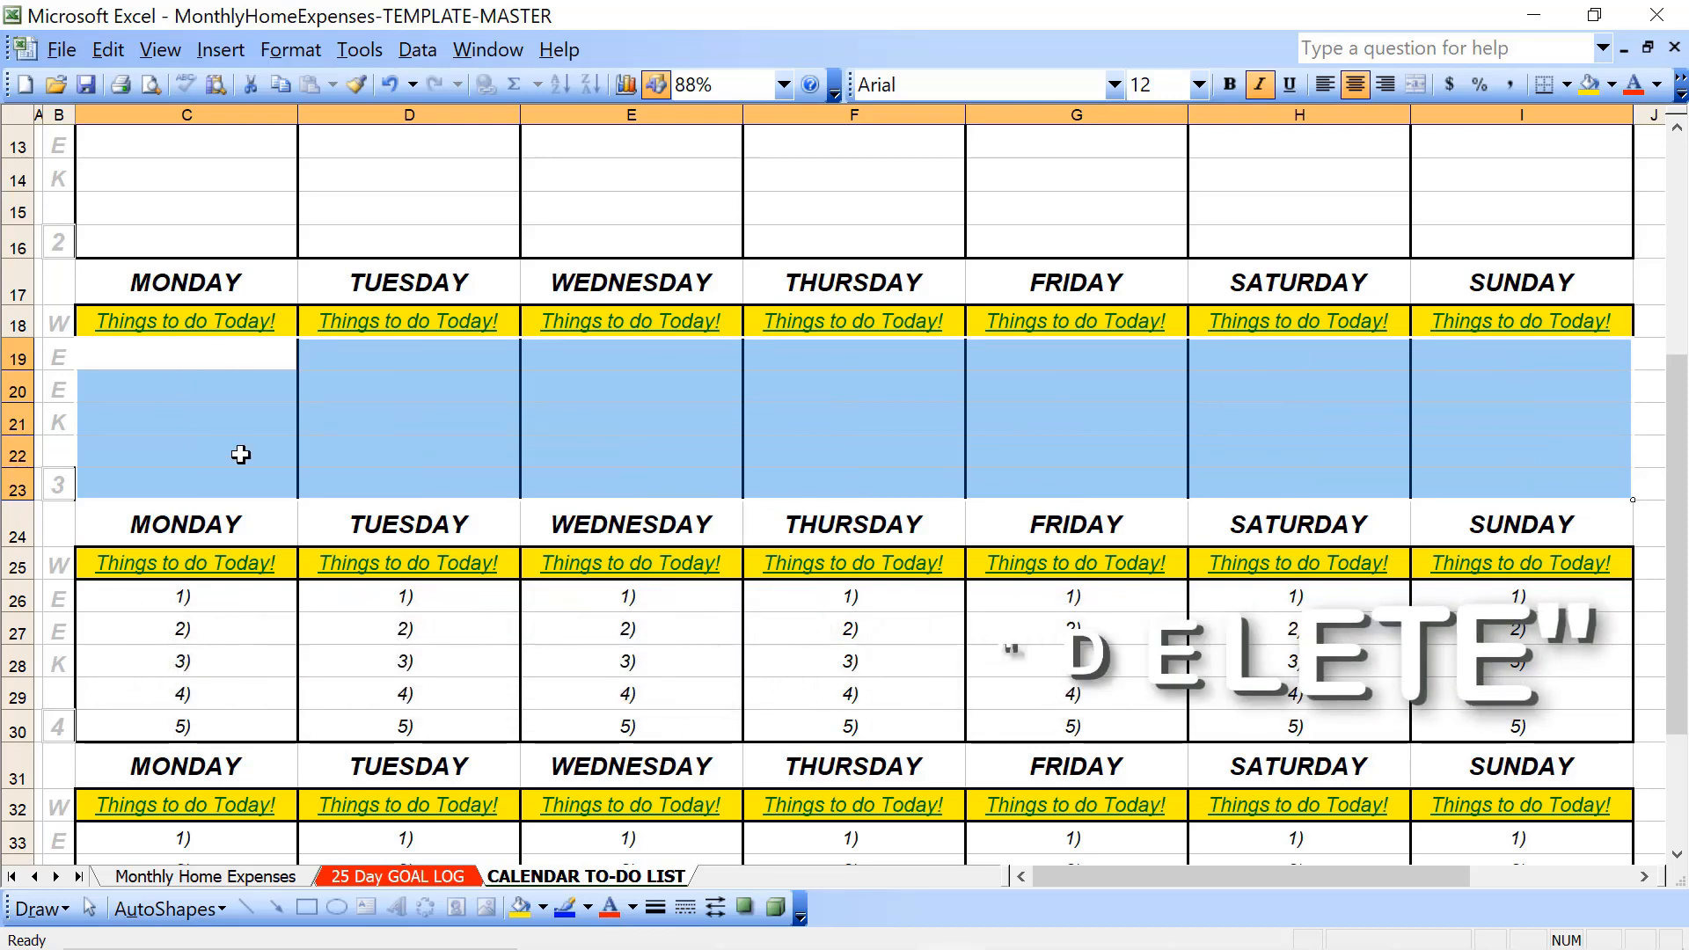
# - Delete the numbered entries from Monday through Sunday in the week 4 block
pyautogui.click(177, 607)
pyautogui.hotkey('shift', 'Down')
pyautogui.hotkey('shift', 'Down')
pyautogui.hotkey('shift', 'Down')
pyautogui.hotkey('shift', 'Down')
pyautogui.hotkey('shift', 'Right')
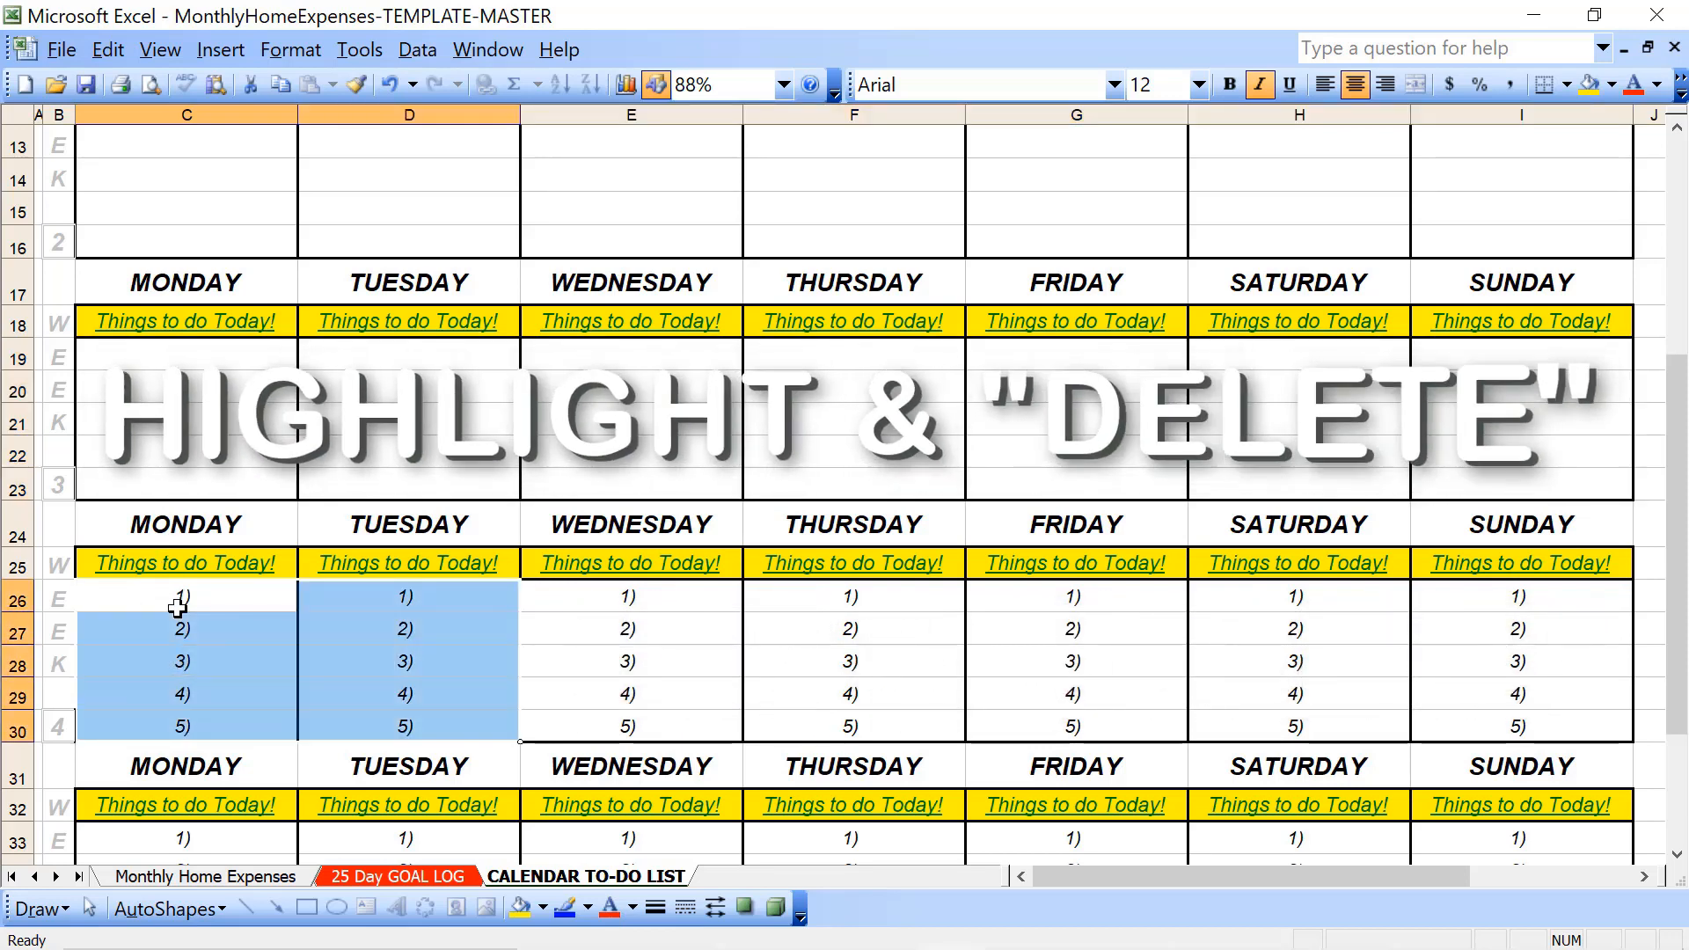
pyautogui.hotkey('shift', 'Right')
pyautogui.hotkey('shift', 'Right')
pyautogui.hotkey('shift', 'Right')
pyautogui.hotkey('shift', 'Right')
pyautogui.hotkey('shift', 'Right')
pyautogui.press('Delete')
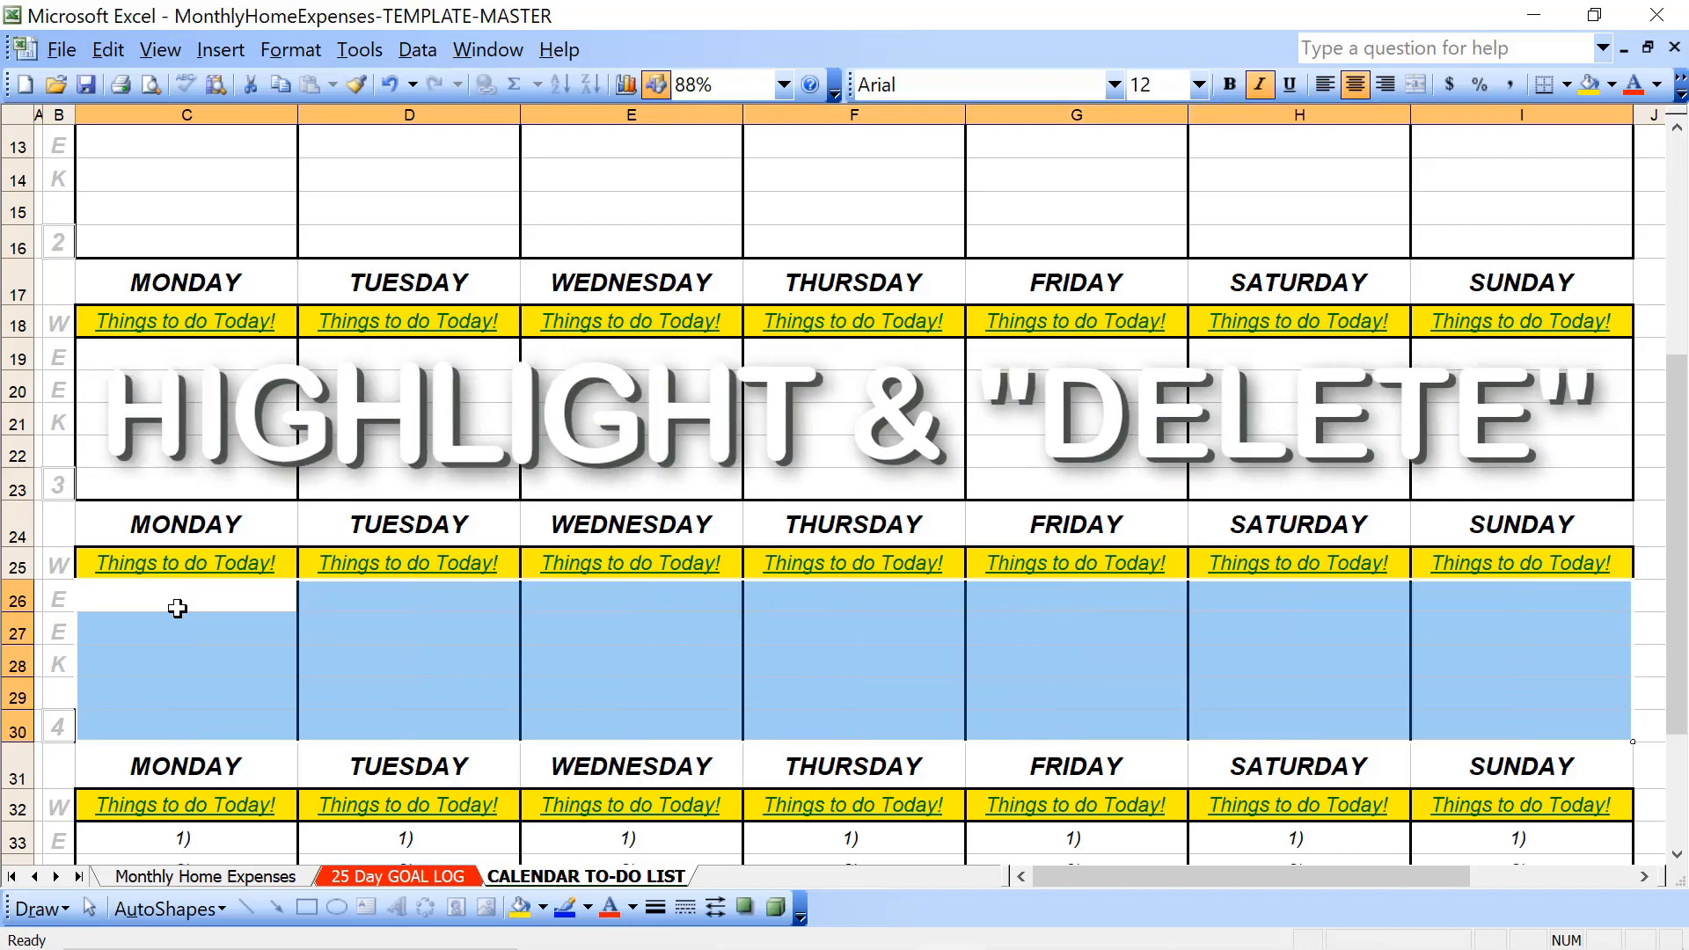
# - Delete the numbered entries from Monday through Sunday in the week 5 block
pyautogui.scroll(-4, 176, 607)
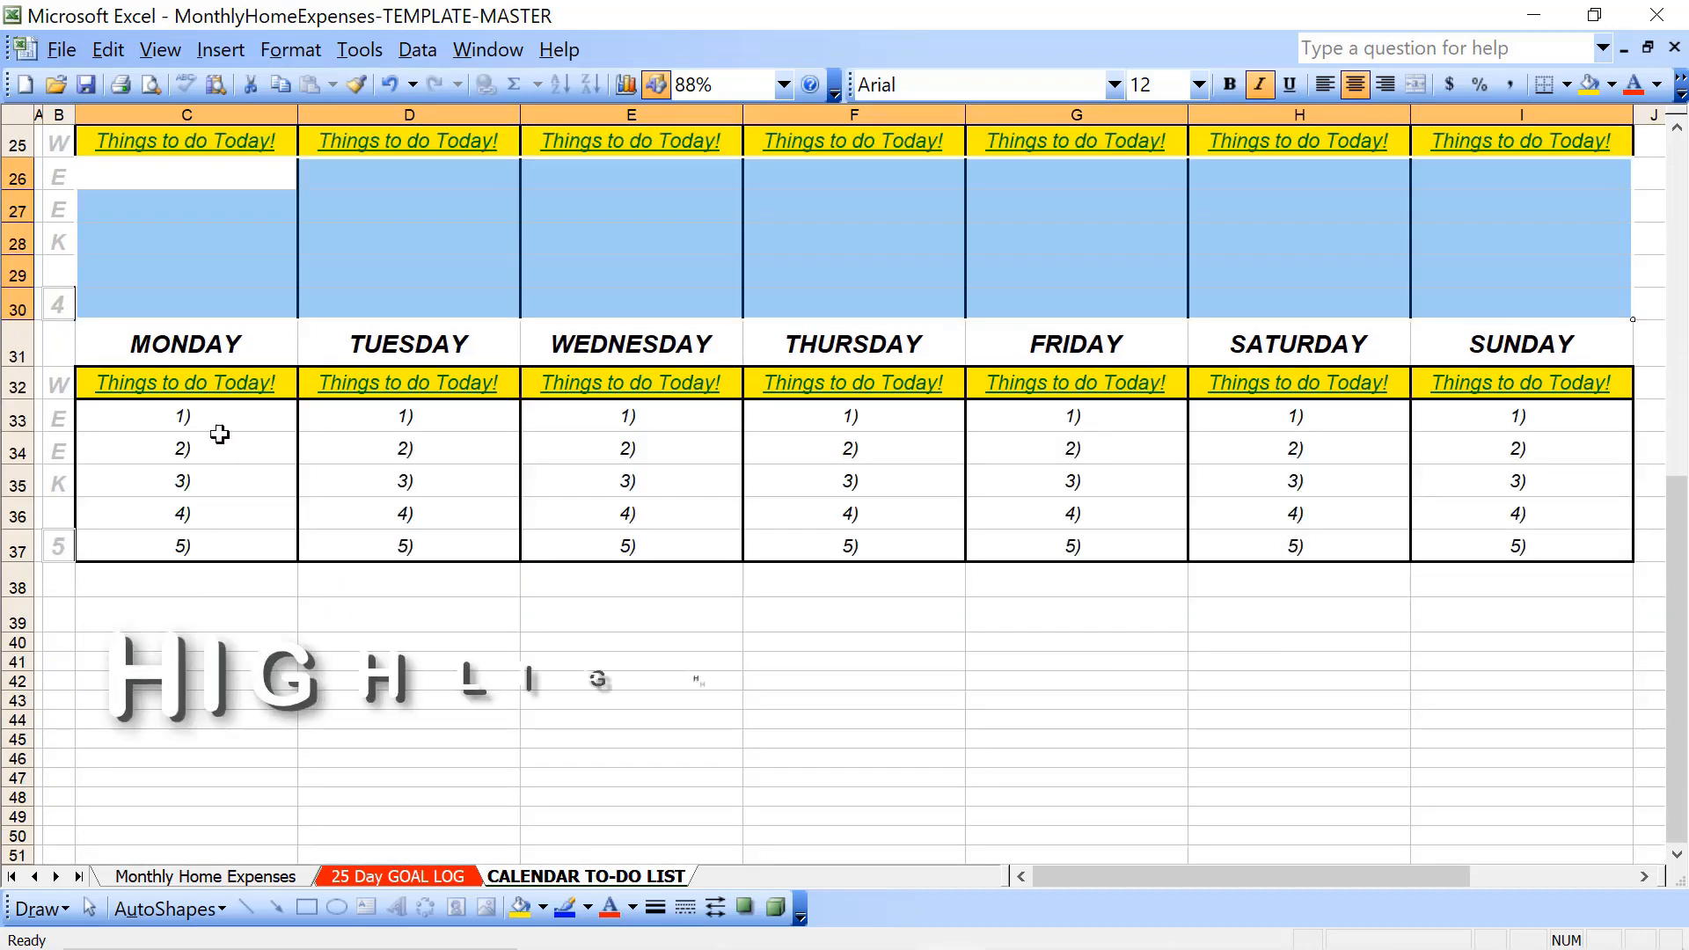
pyautogui.click(220, 421)
pyautogui.hotkey('shift', 'Down')
pyautogui.hotkey('shift', 'Down')
pyautogui.hotkey('shift', 'Down')
pyautogui.hotkey('shift', 'Down')
pyautogui.hotkey('shift', 'Right')
pyautogui.hotkey('shift', 'Right')
pyautogui.hotkey('shift', 'Right')
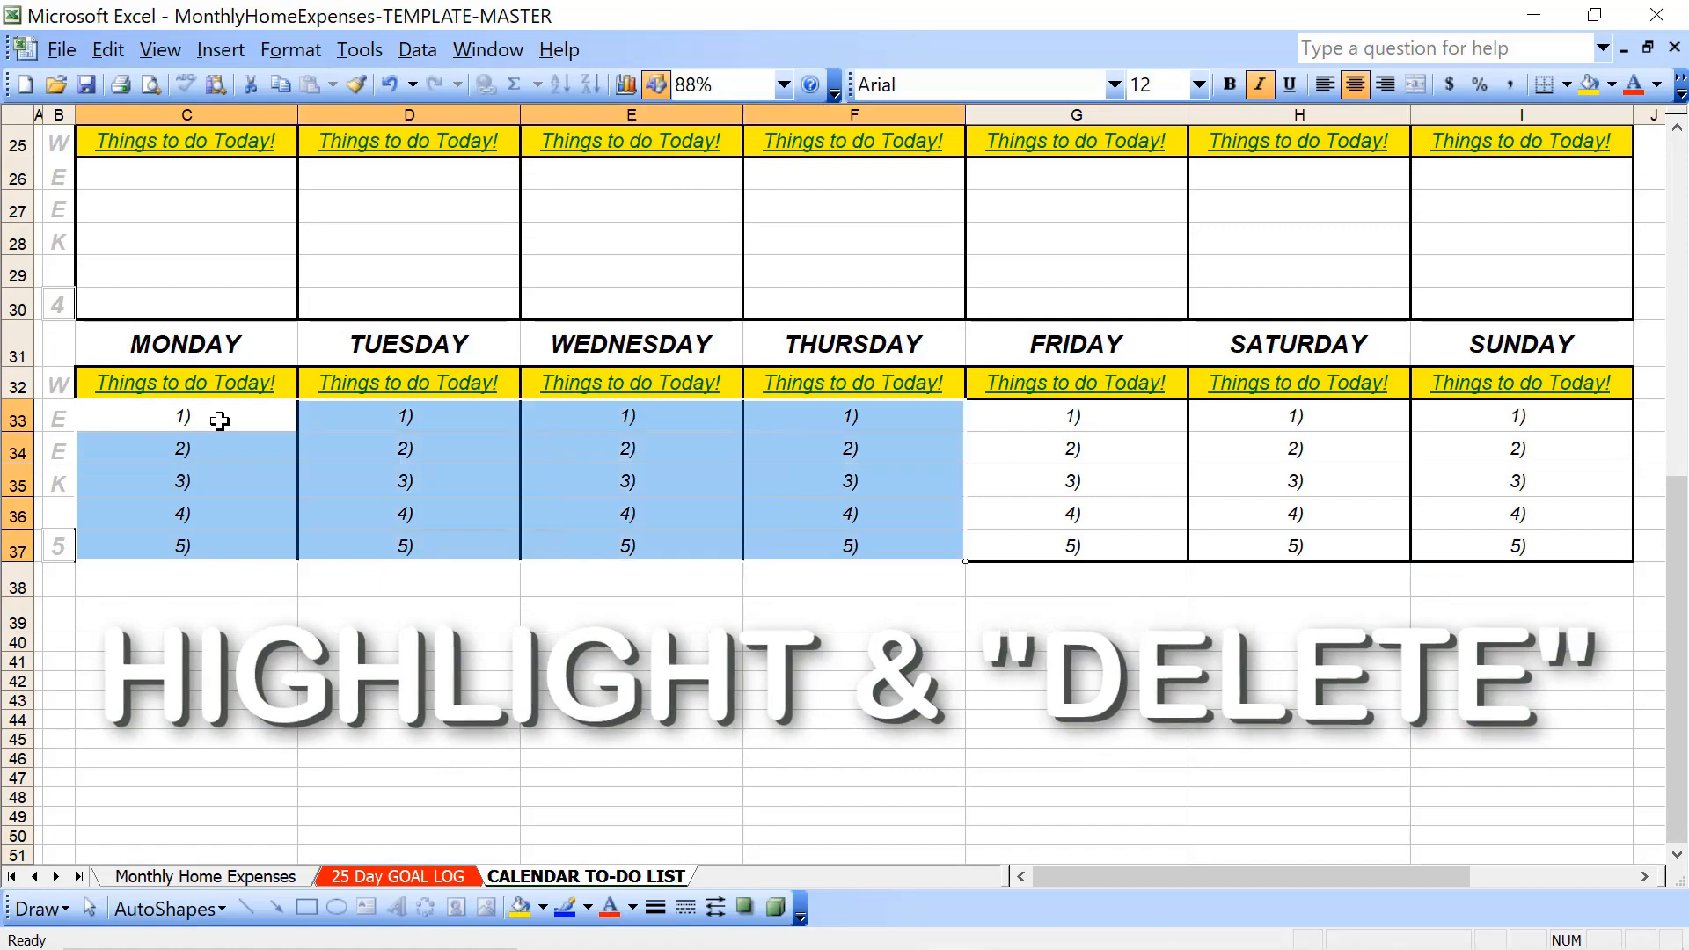
pyautogui.hotkey('shift', 'Right')
pyautogui.hotkey('shift', 'Right')
pyautogui.hotkey('shift', 'Right')
pyautogui.press('Delete')
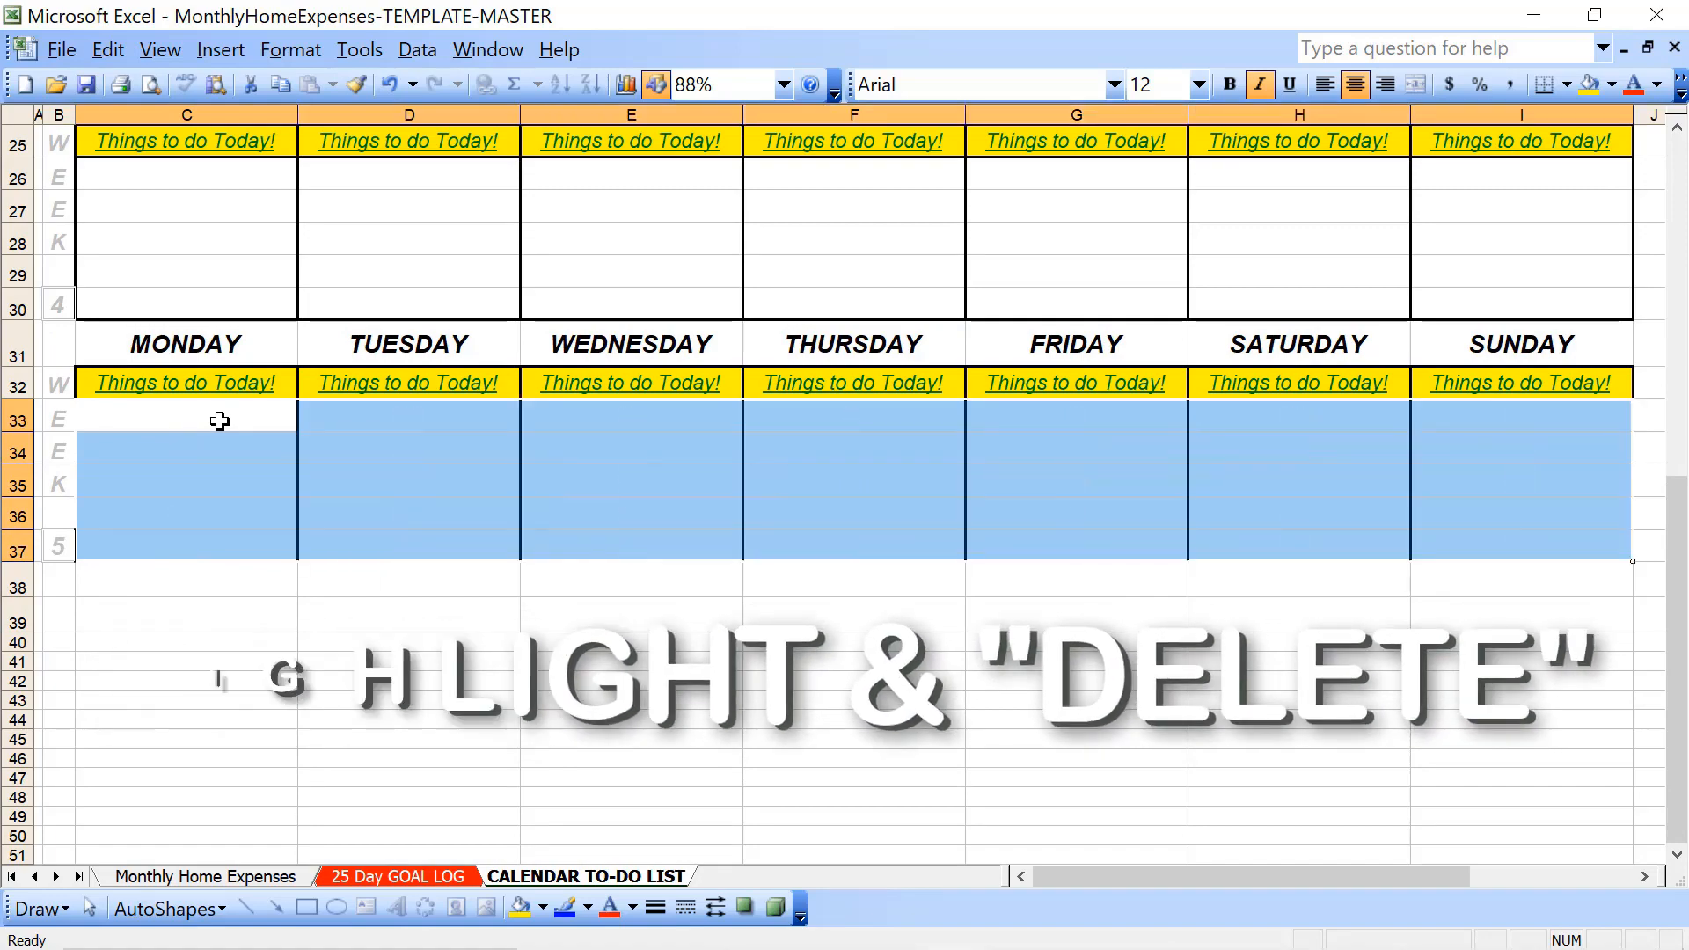
# - Look up in the system calendar which weekday February 1, 2023 falls on, and return to the worksheet
pyautogui.press('Up')
pyautogui.press('Up')
pyautogui.press('Up')
pyautogui.press('Up')
pyautogui.press('Up')
pyautogui.press('Up')
pyautogui.press('Up')
pyautogui.press('Up')
pyautogui.press('Up')
pyautogui.press('Up')
pyautogui.press('Up')
pyautogui.press('Up')
pyautogui.press('Up')
pyautogui.press('Up')
pyautogui.press('Up')
pyautogui.press('Up')
pyautogui.press('Up')
pyautogui.press('Up')
pyautogui.press('Up')
pyautogui.press('Up')
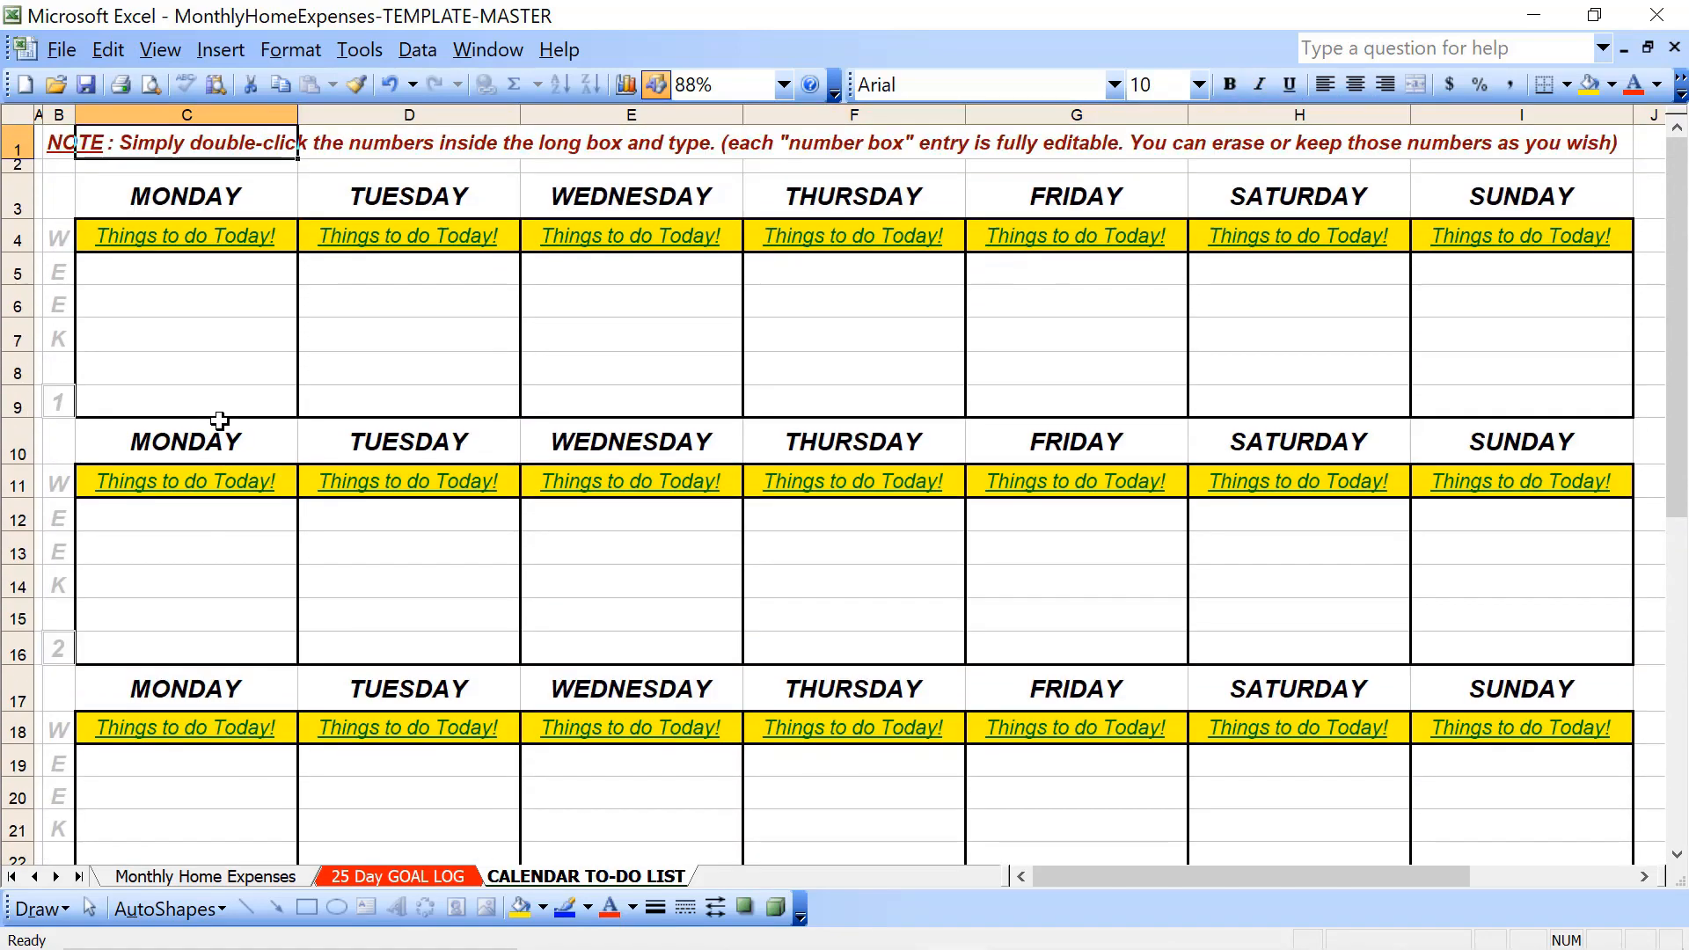
pyautogui.click(242, 278)
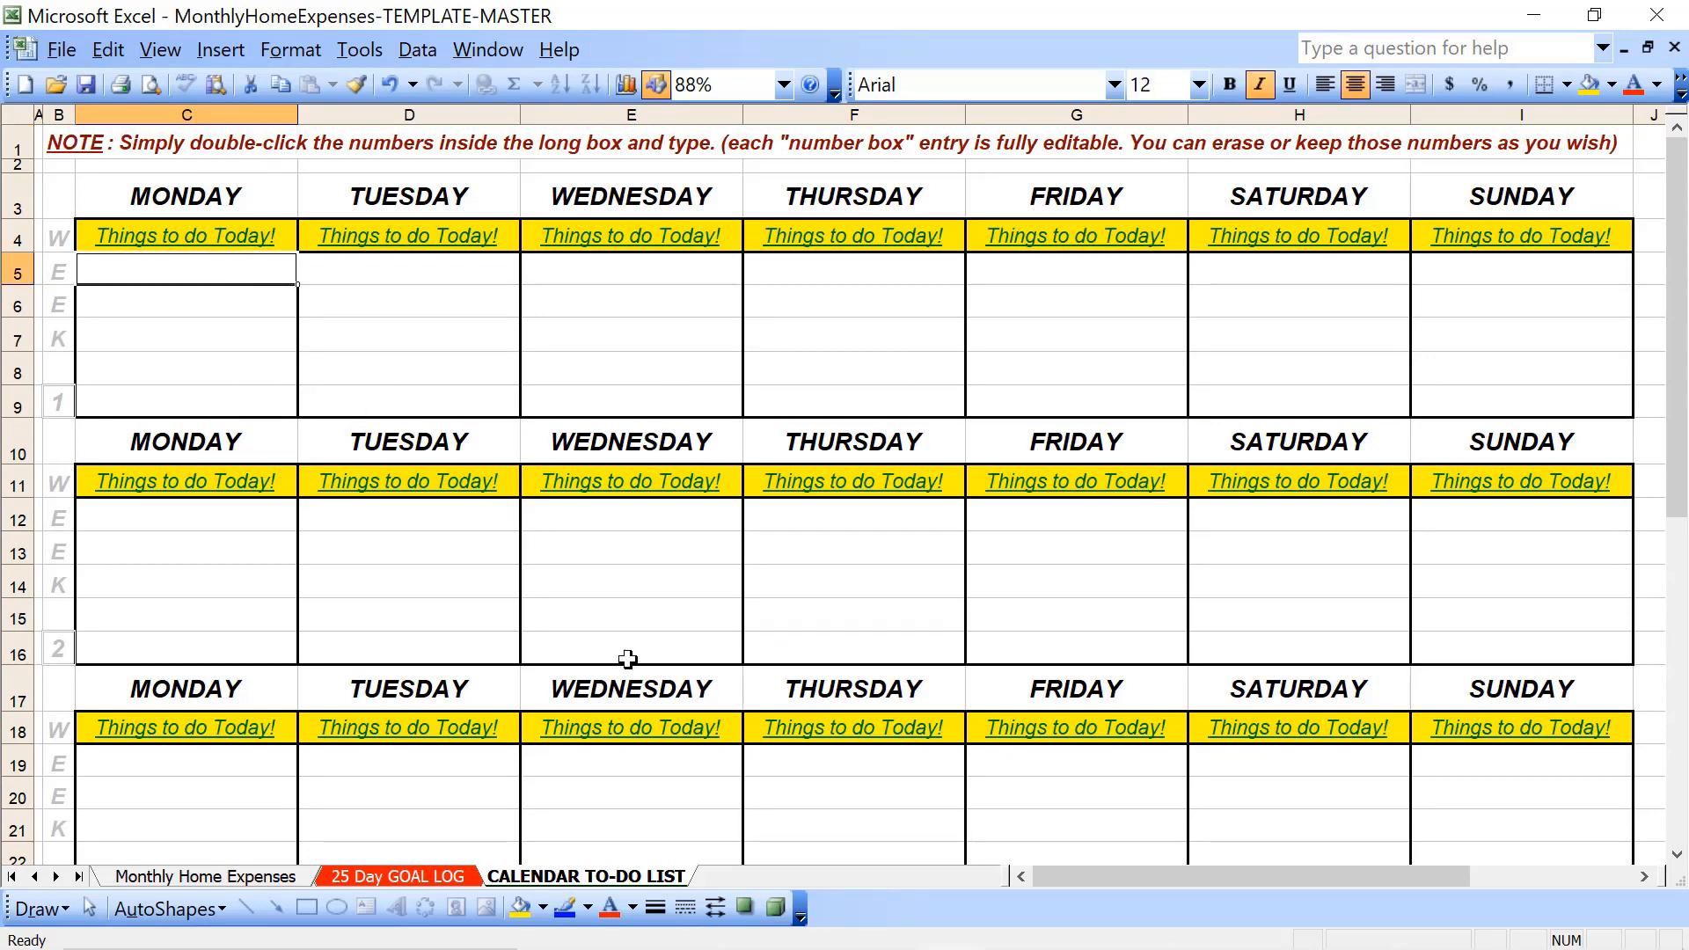
pyautogui.moveTo(1510, 947)
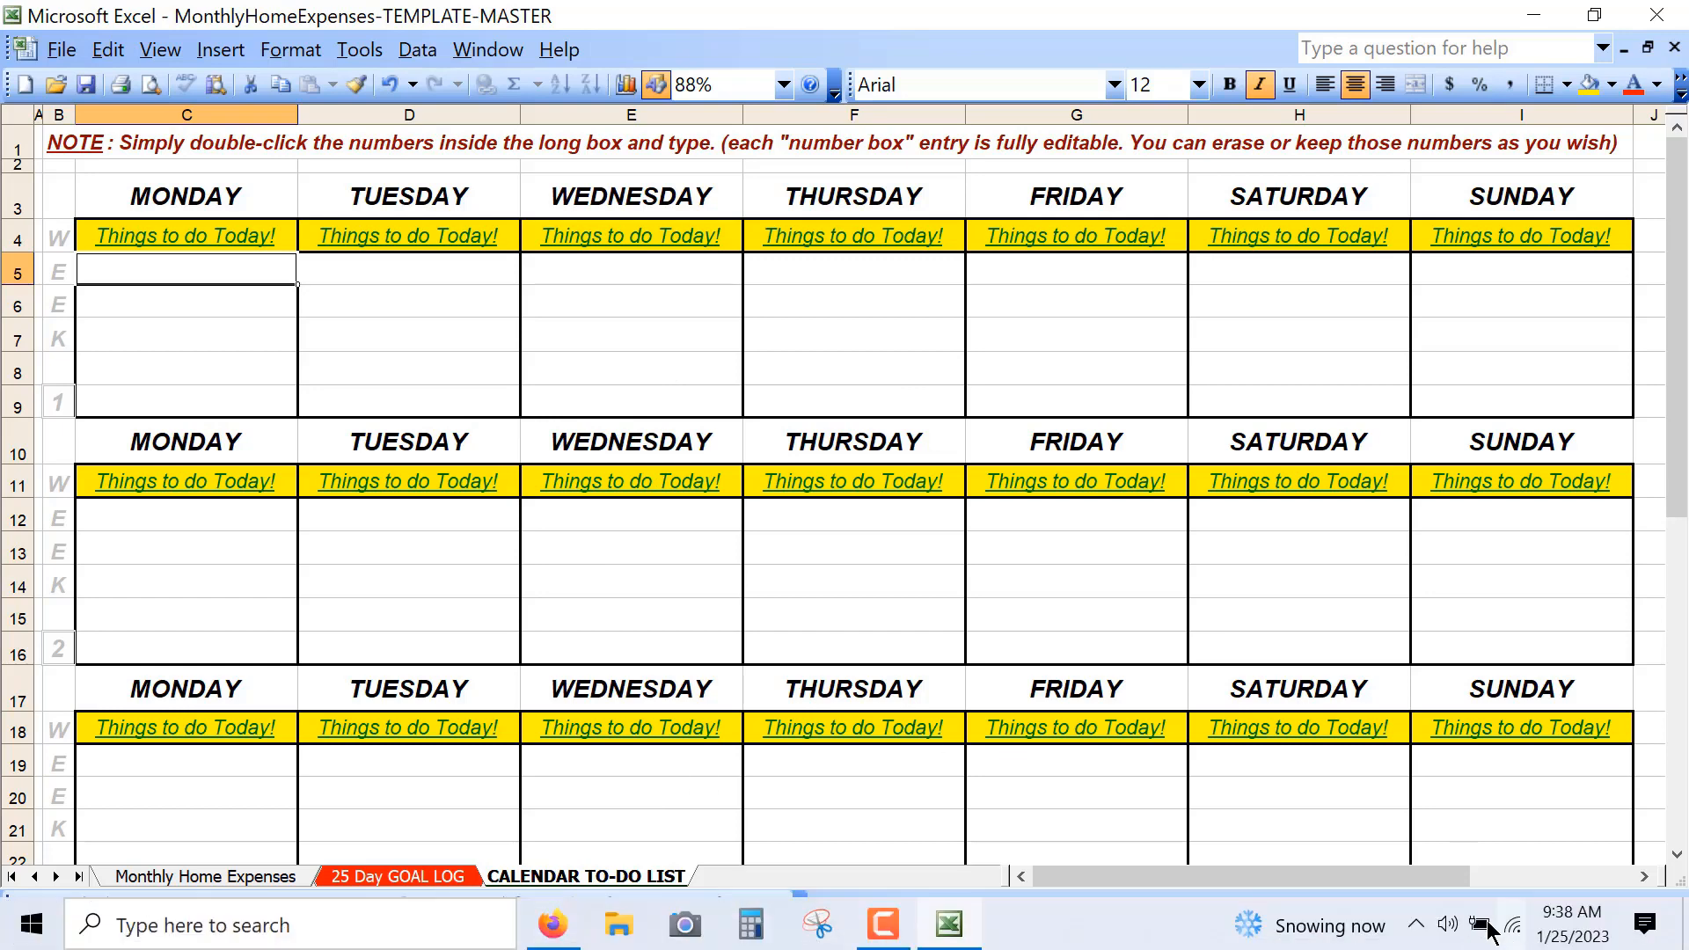
pyautogui.click(1570, 933)
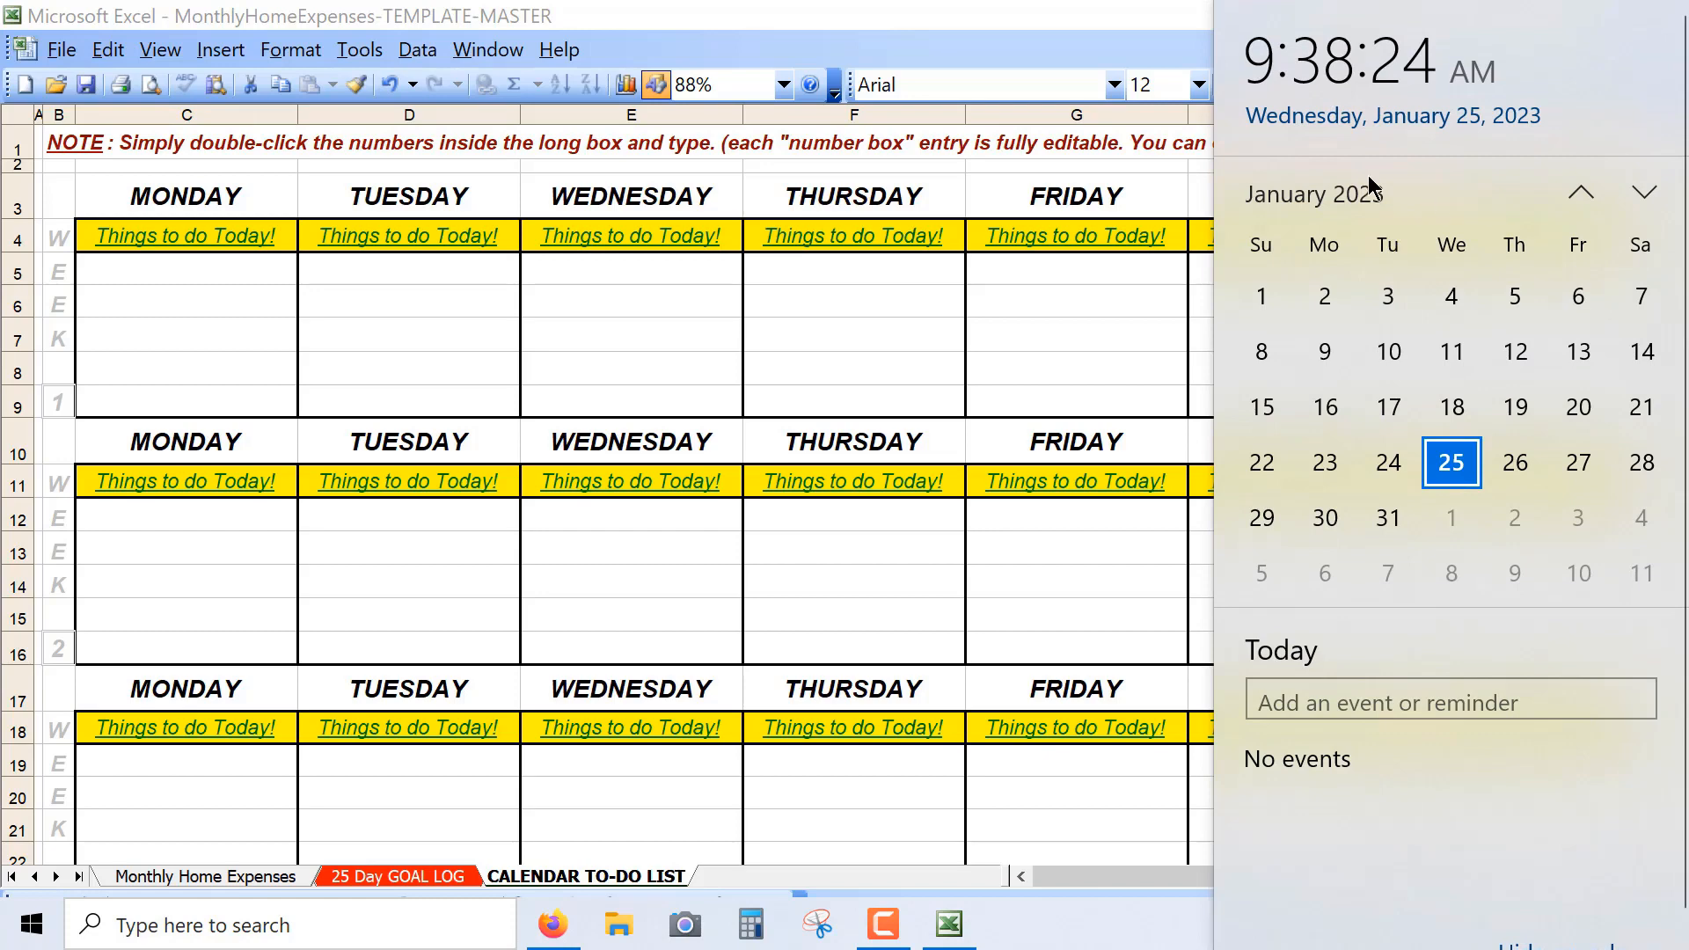
pyautogui.click(1642, 194)
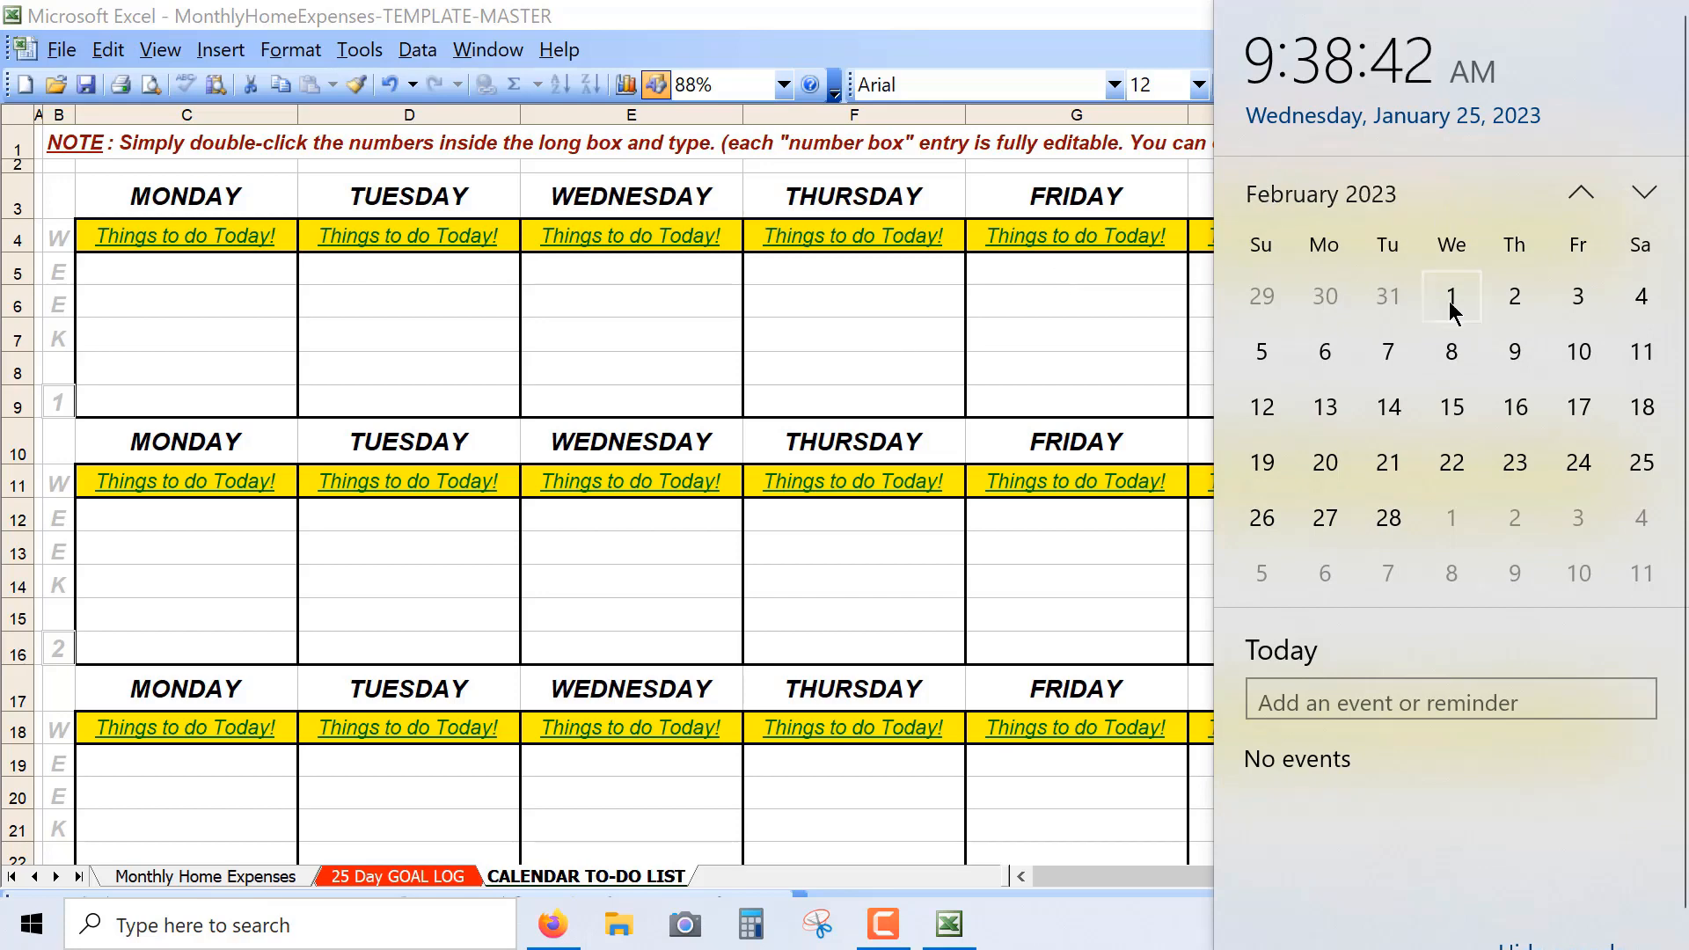
pyautogui.click(1451, 303)
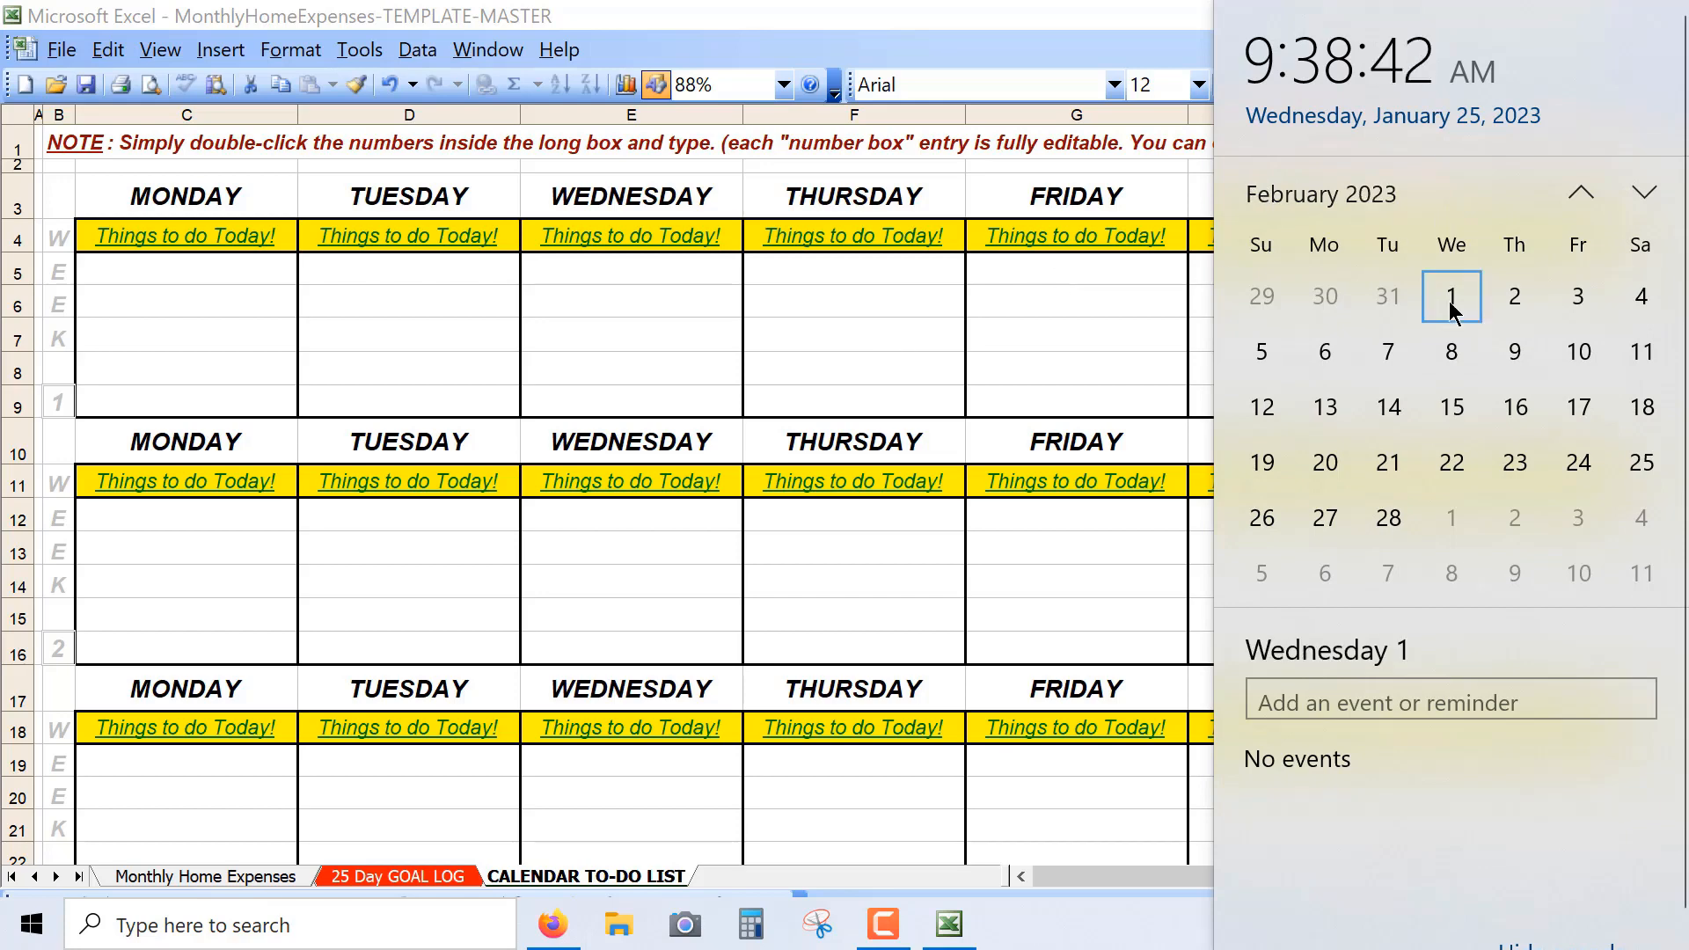
pyautogui.click(624, 271)
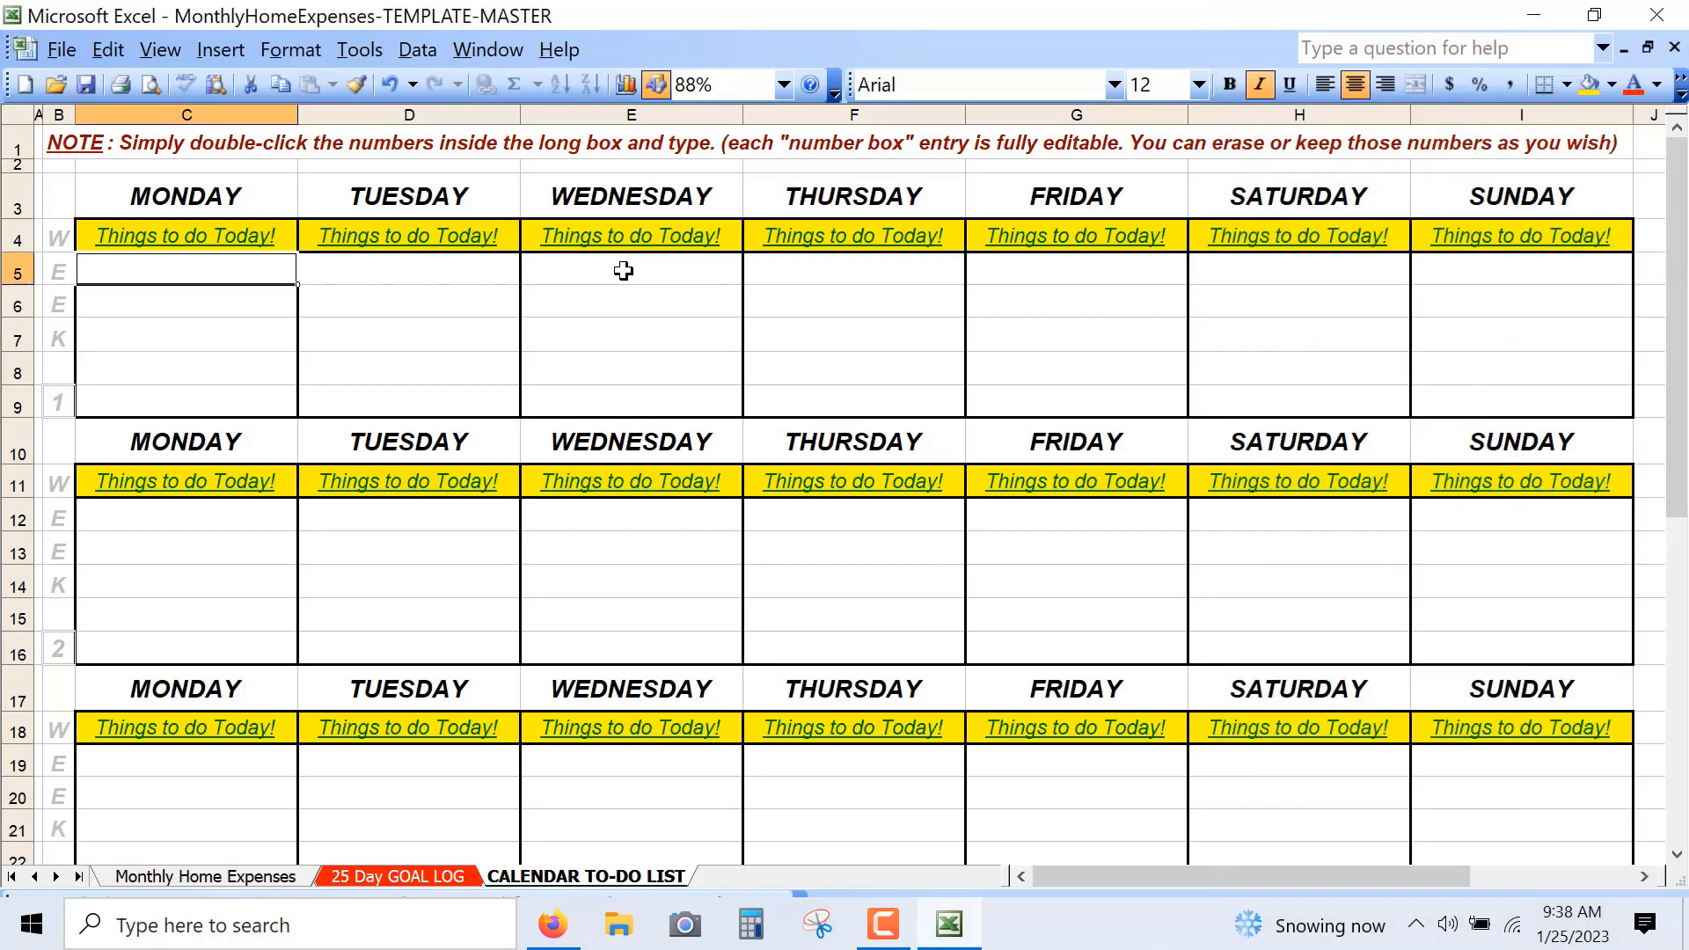
# - Enter the dates 1 to 5 in the first row of week 1, from Wednesday through Sunday
pyautogui.click(624, 271)
pyautogui.write('1')
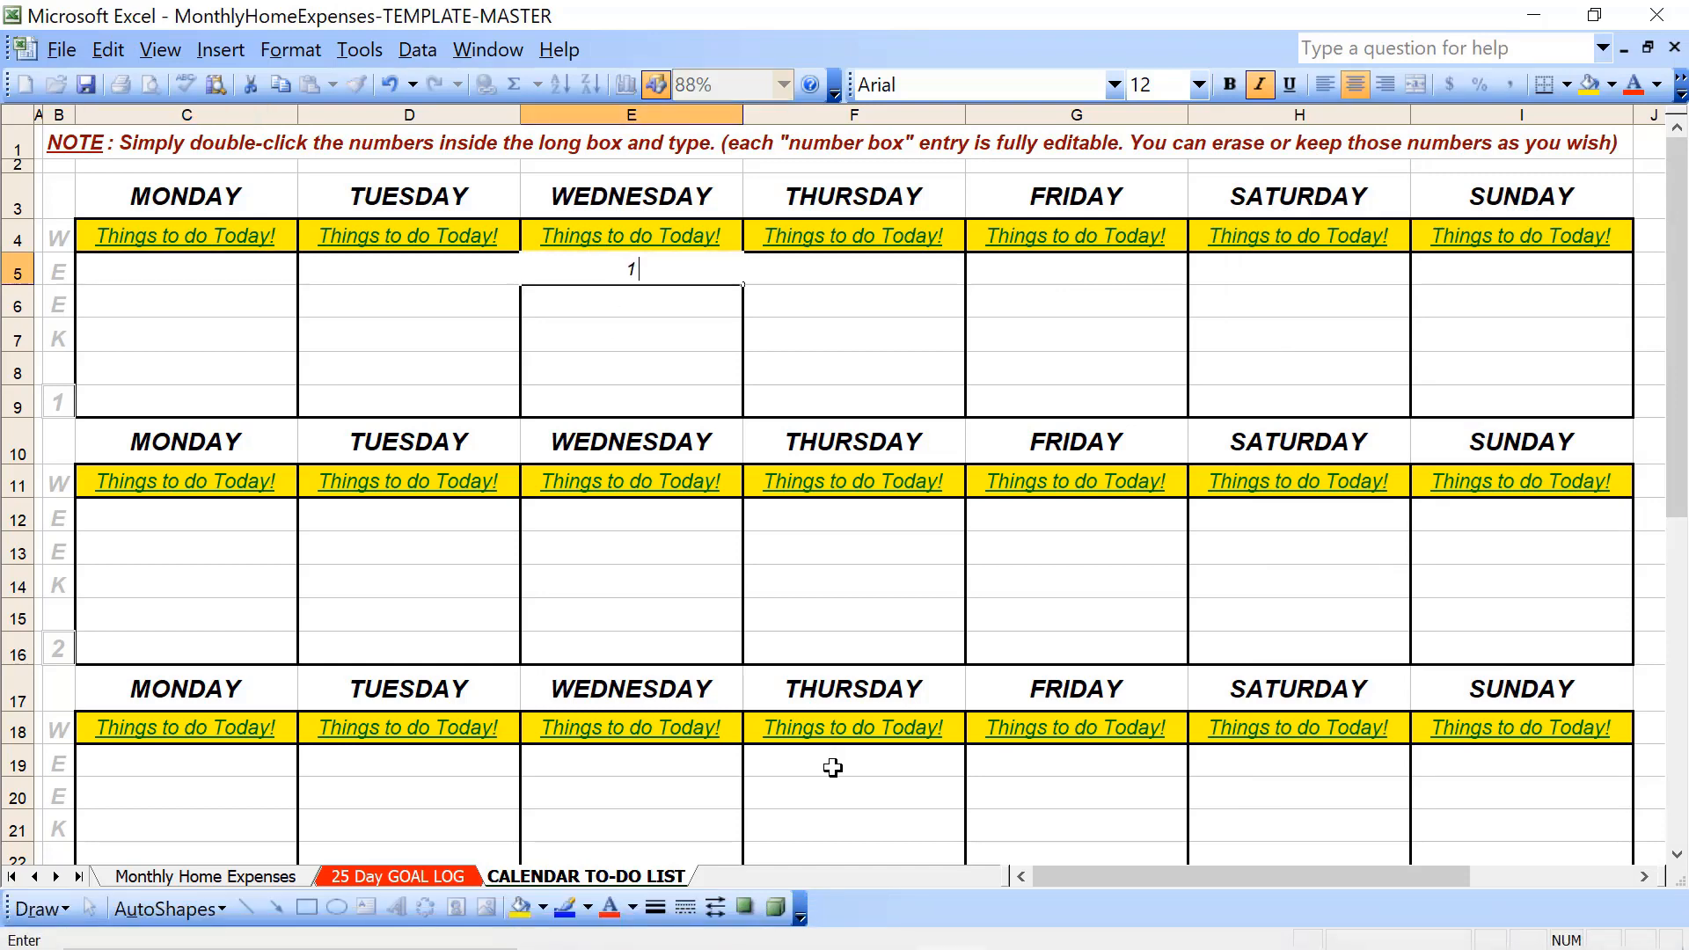
pyautogui.press('Tab')
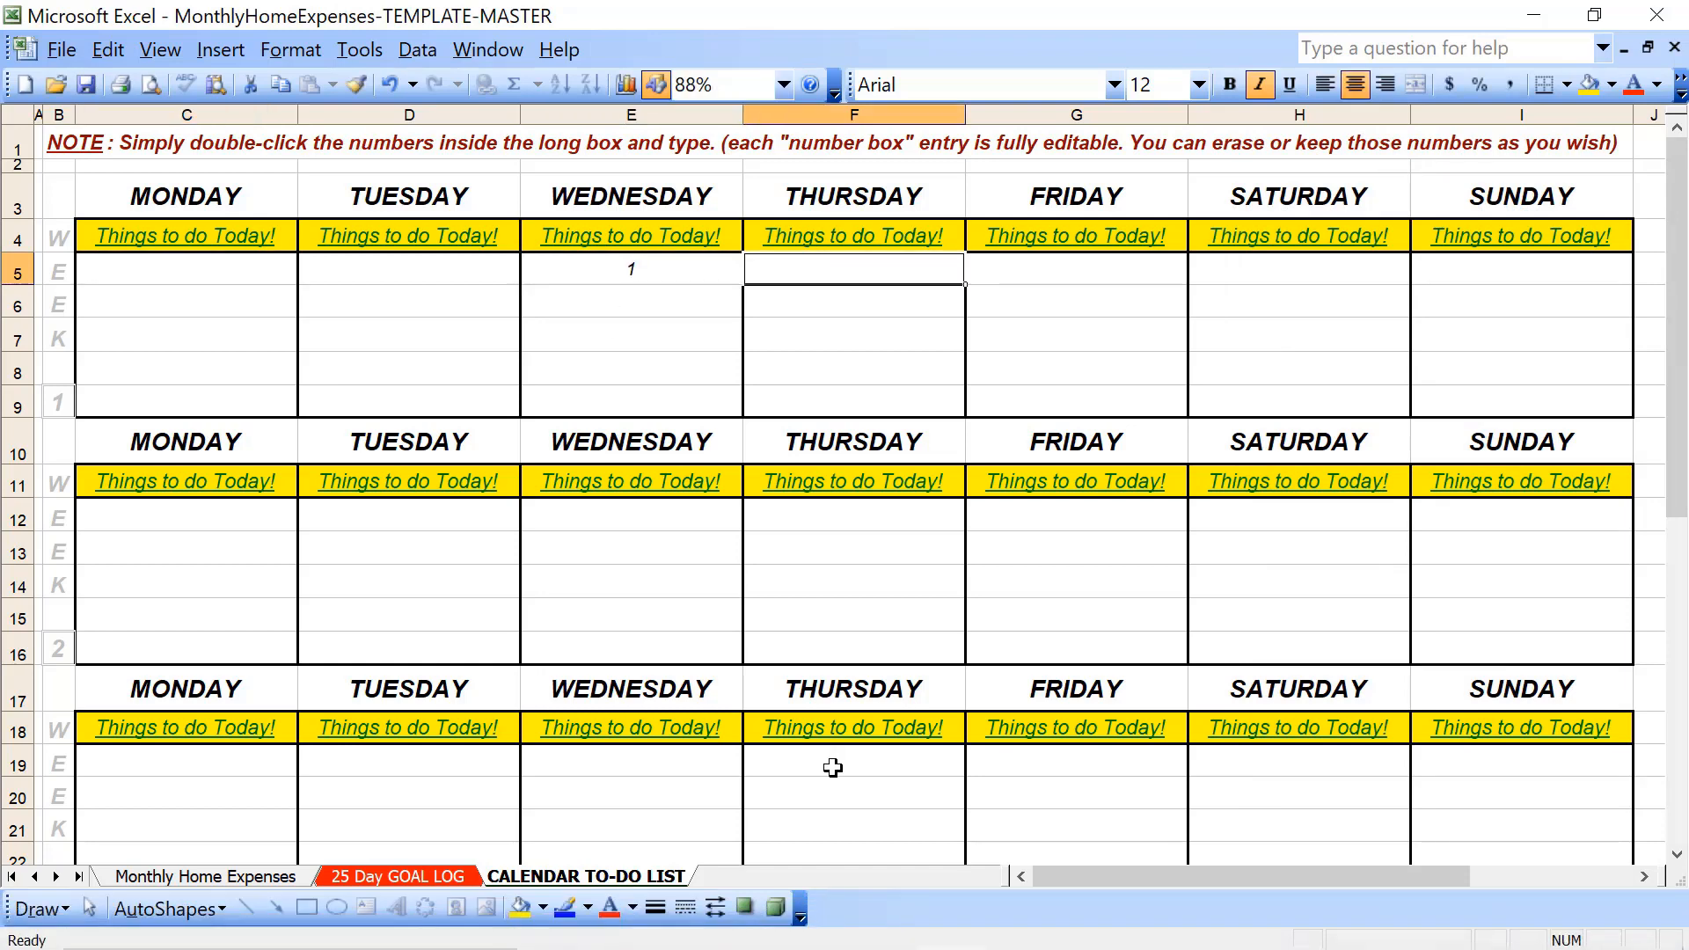
pyautogui.write('2')
pyautogui.press('Tab')
pyautogui.write('3')
pyautogui.press('Tab')
pyautogui.write('4')
pyautogui.press('Tab')
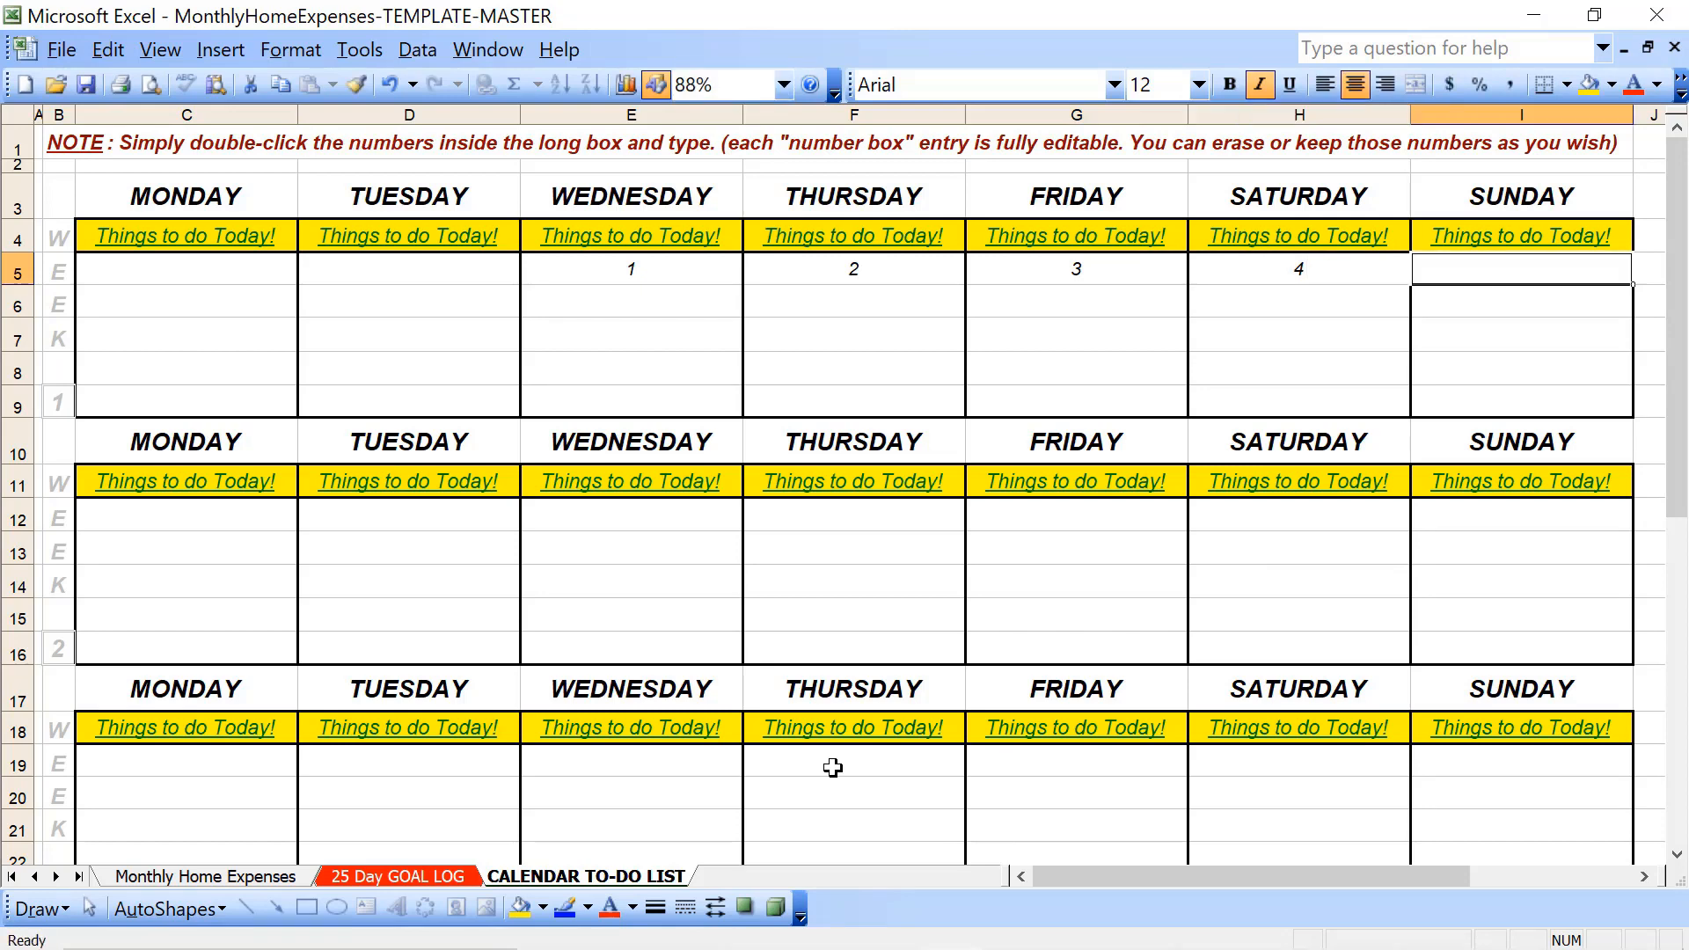
pyautogui.write('5')
# - Format the Wednesday to Sunday dates in week 1 as bold with font size 16
pyautogui.press('Left')
pyautogui.press('Left')
pyautogui.press('Left')
pyautogui.press('Left')
pyautogui.hotkey('shift', 'Right')
pyautogui.hotkey('shift', 'Right')
pyautogui.hotkey('shift', 'Right')
pyautogui.hotkey('shift', 'Right')
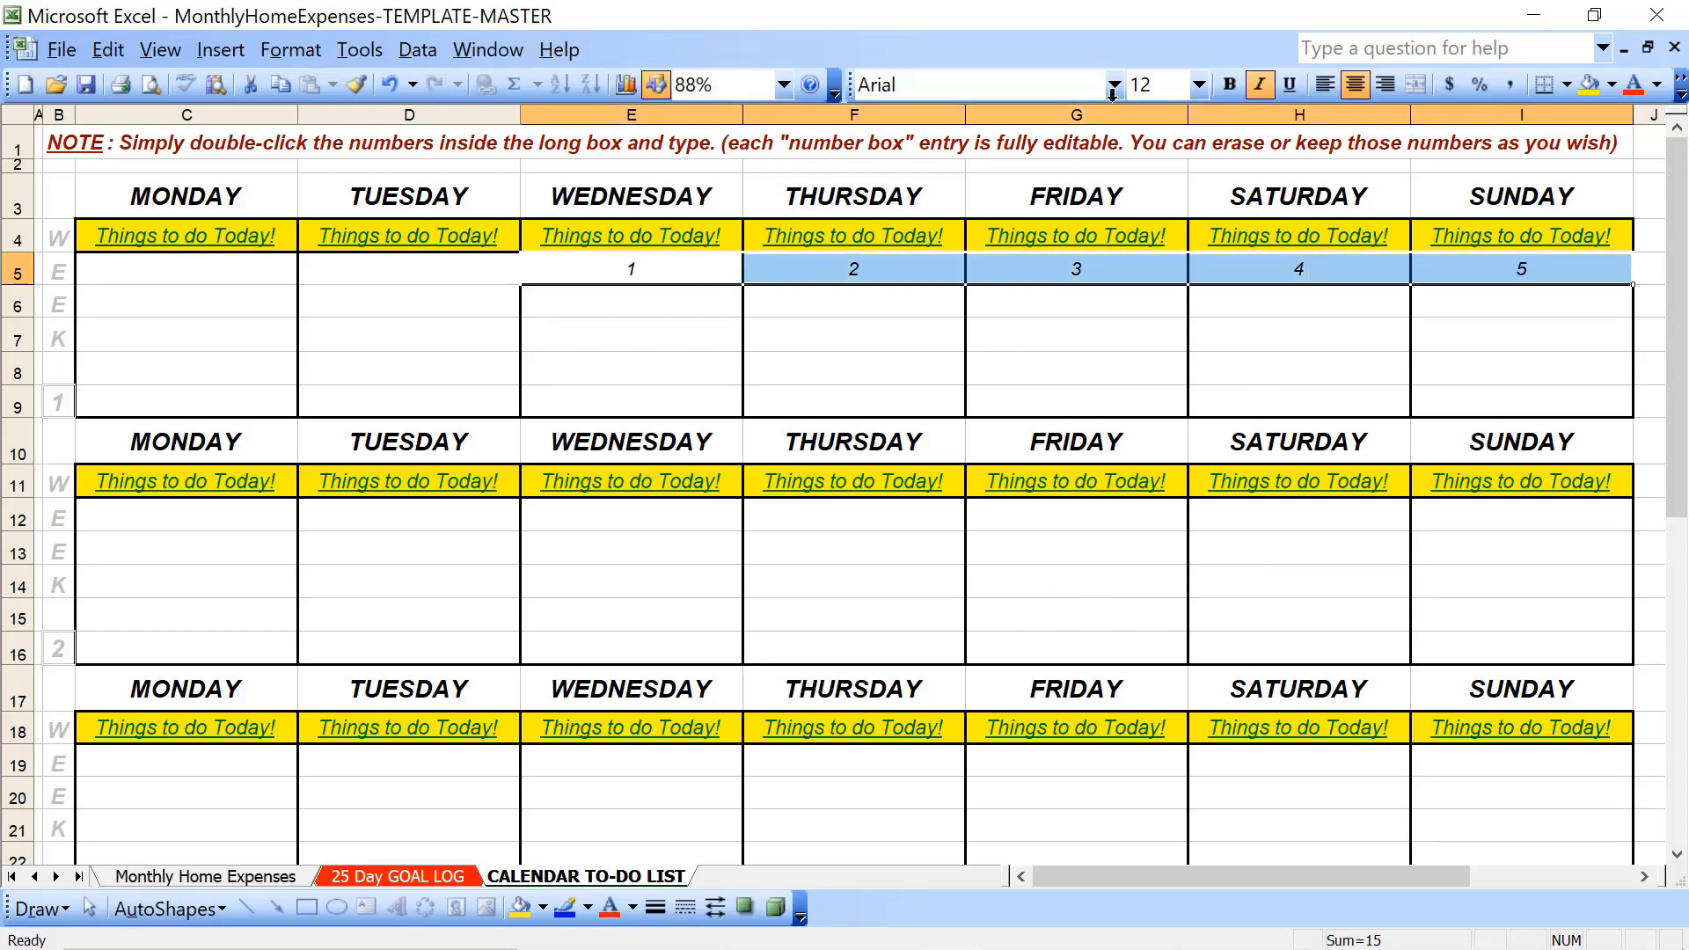
pyautogui.click(1200, 85)
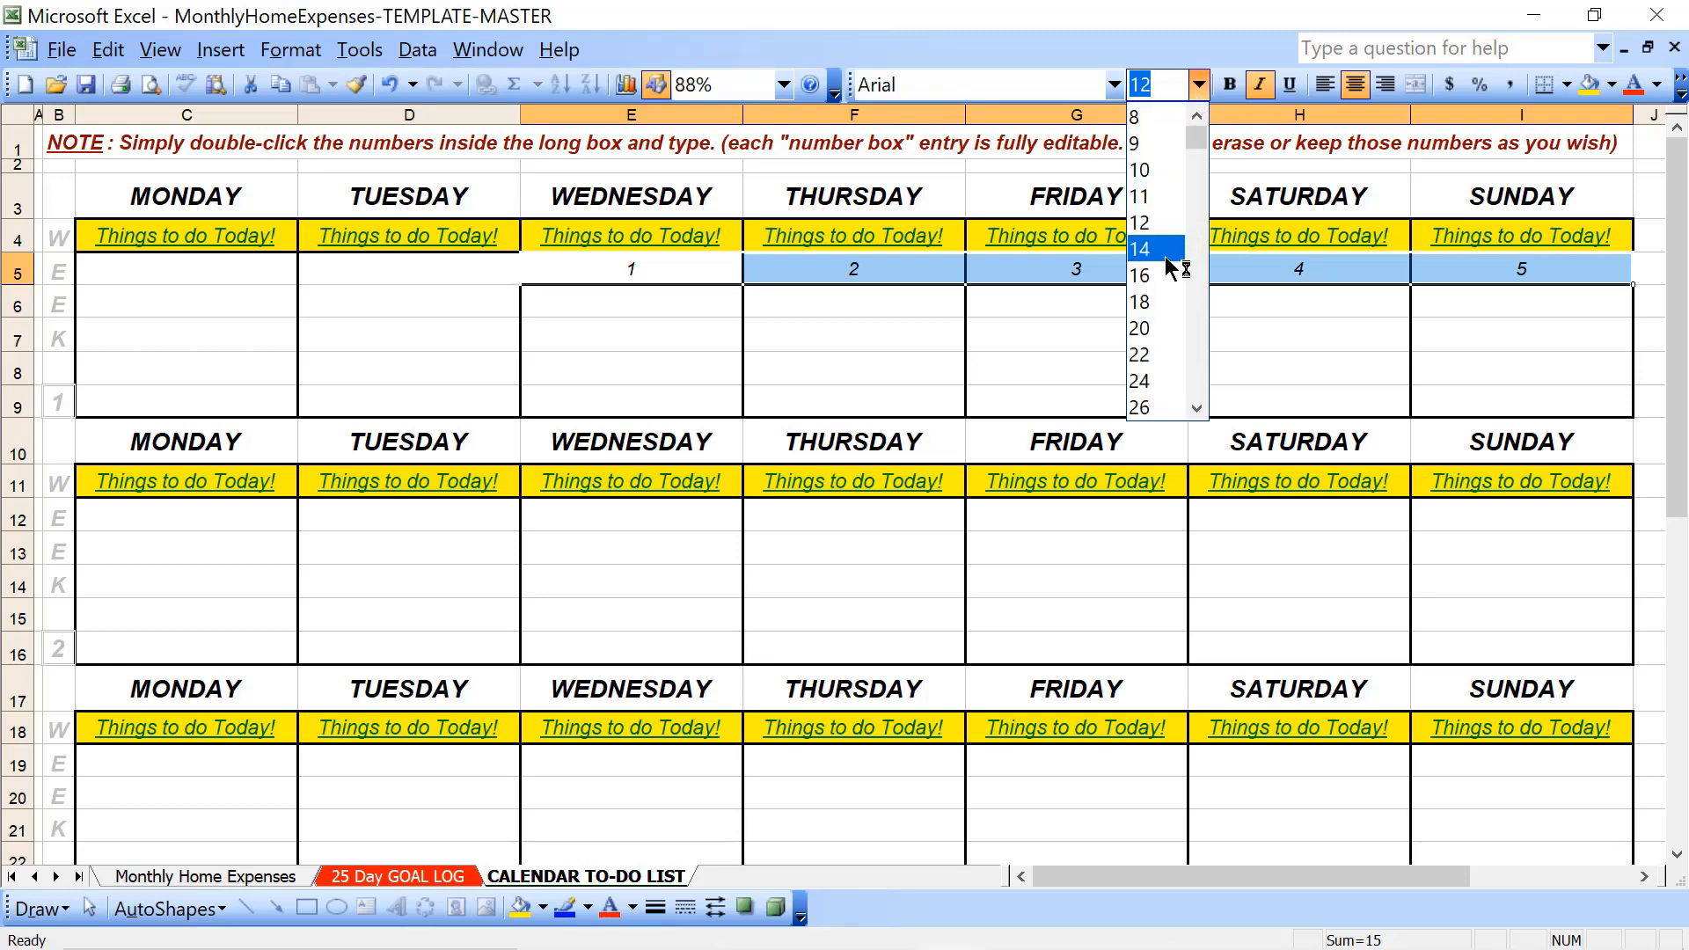
pyautogui.click(1161, 278)
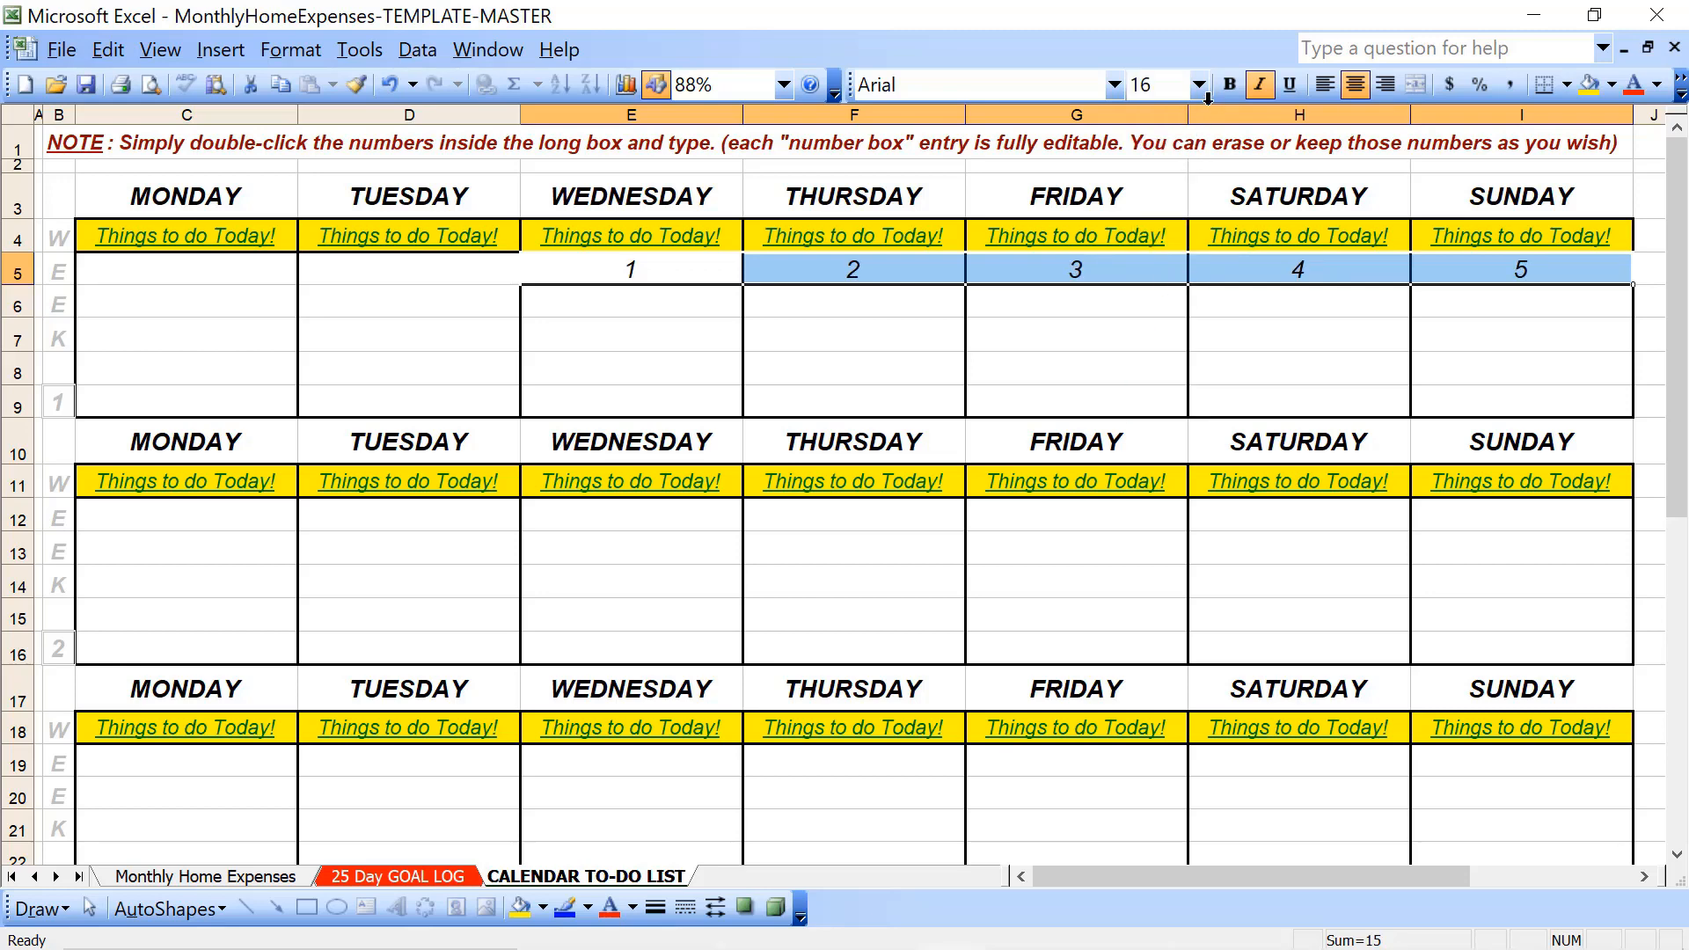
pyautogui.click(1230, 86)
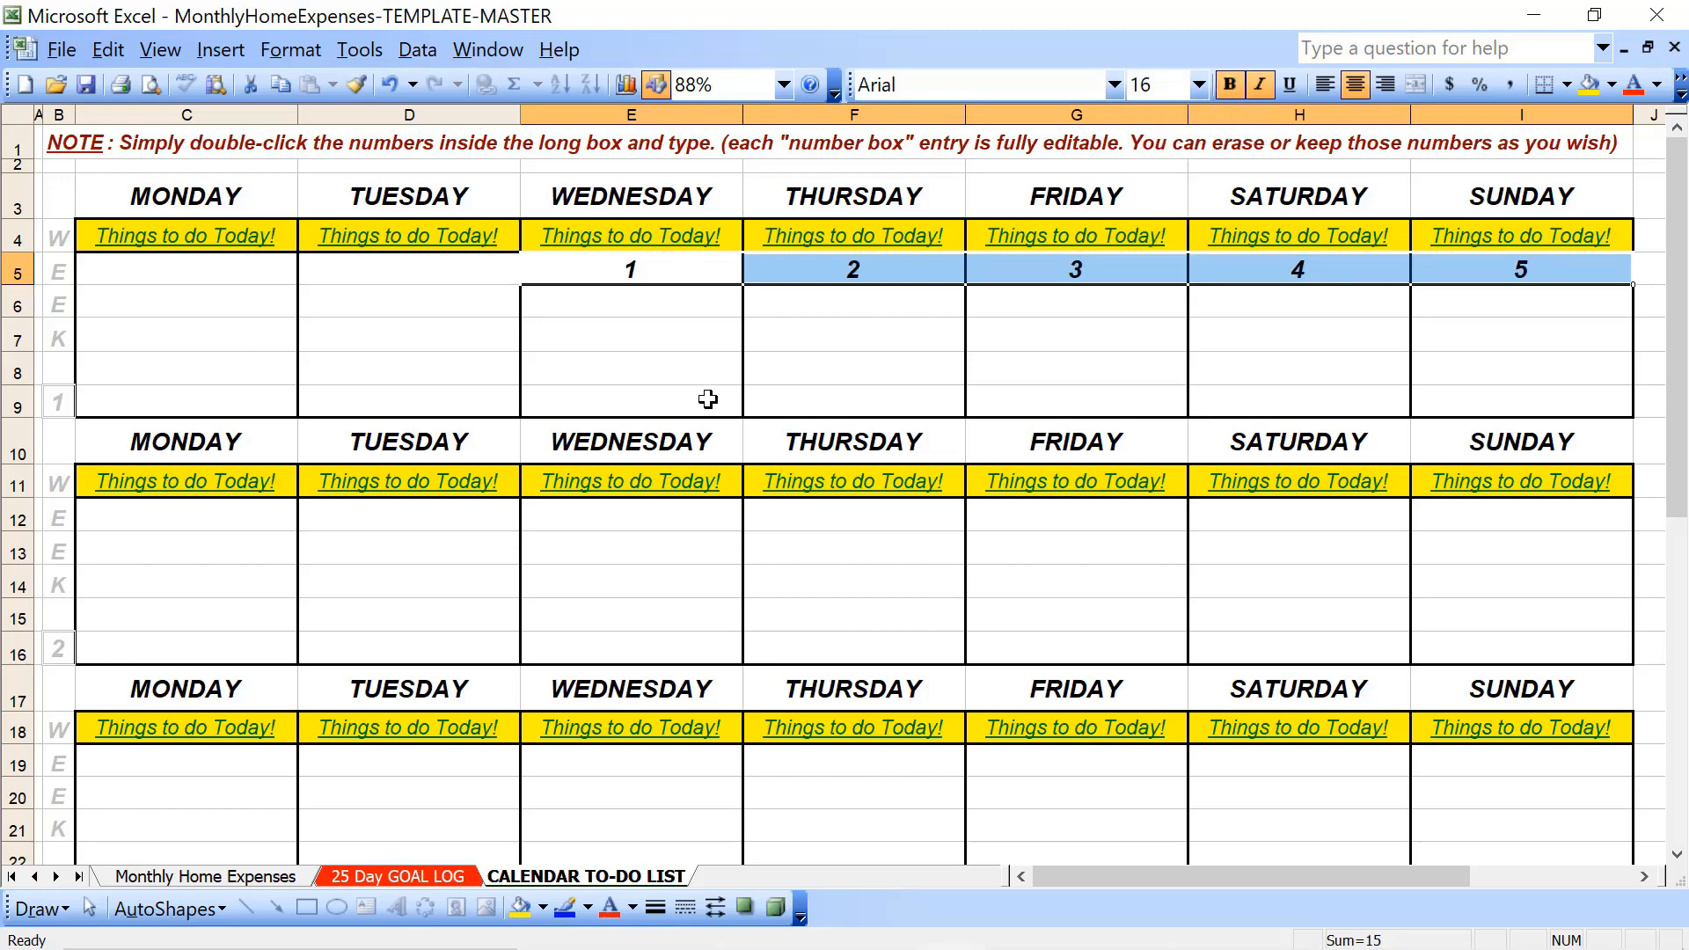
# - Copy week 1's formatted Wednesday date into the first row of week 2, from Monday through Sunday
pyautogui.click(220, 528)
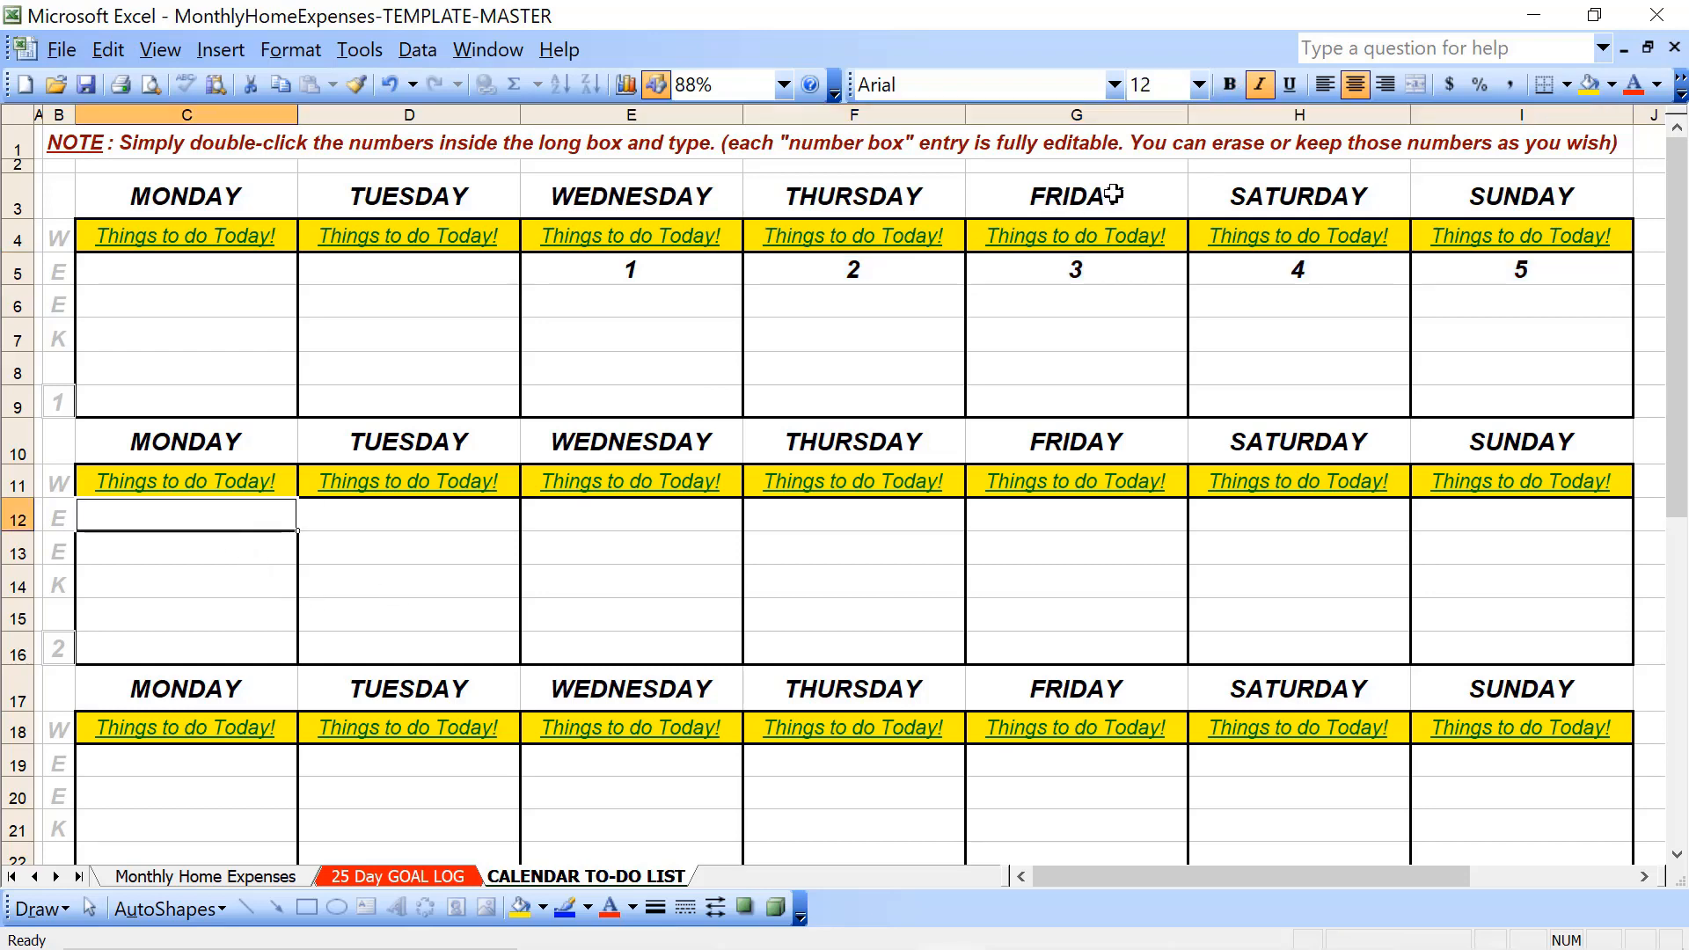
pyautogui.click(720, 273)
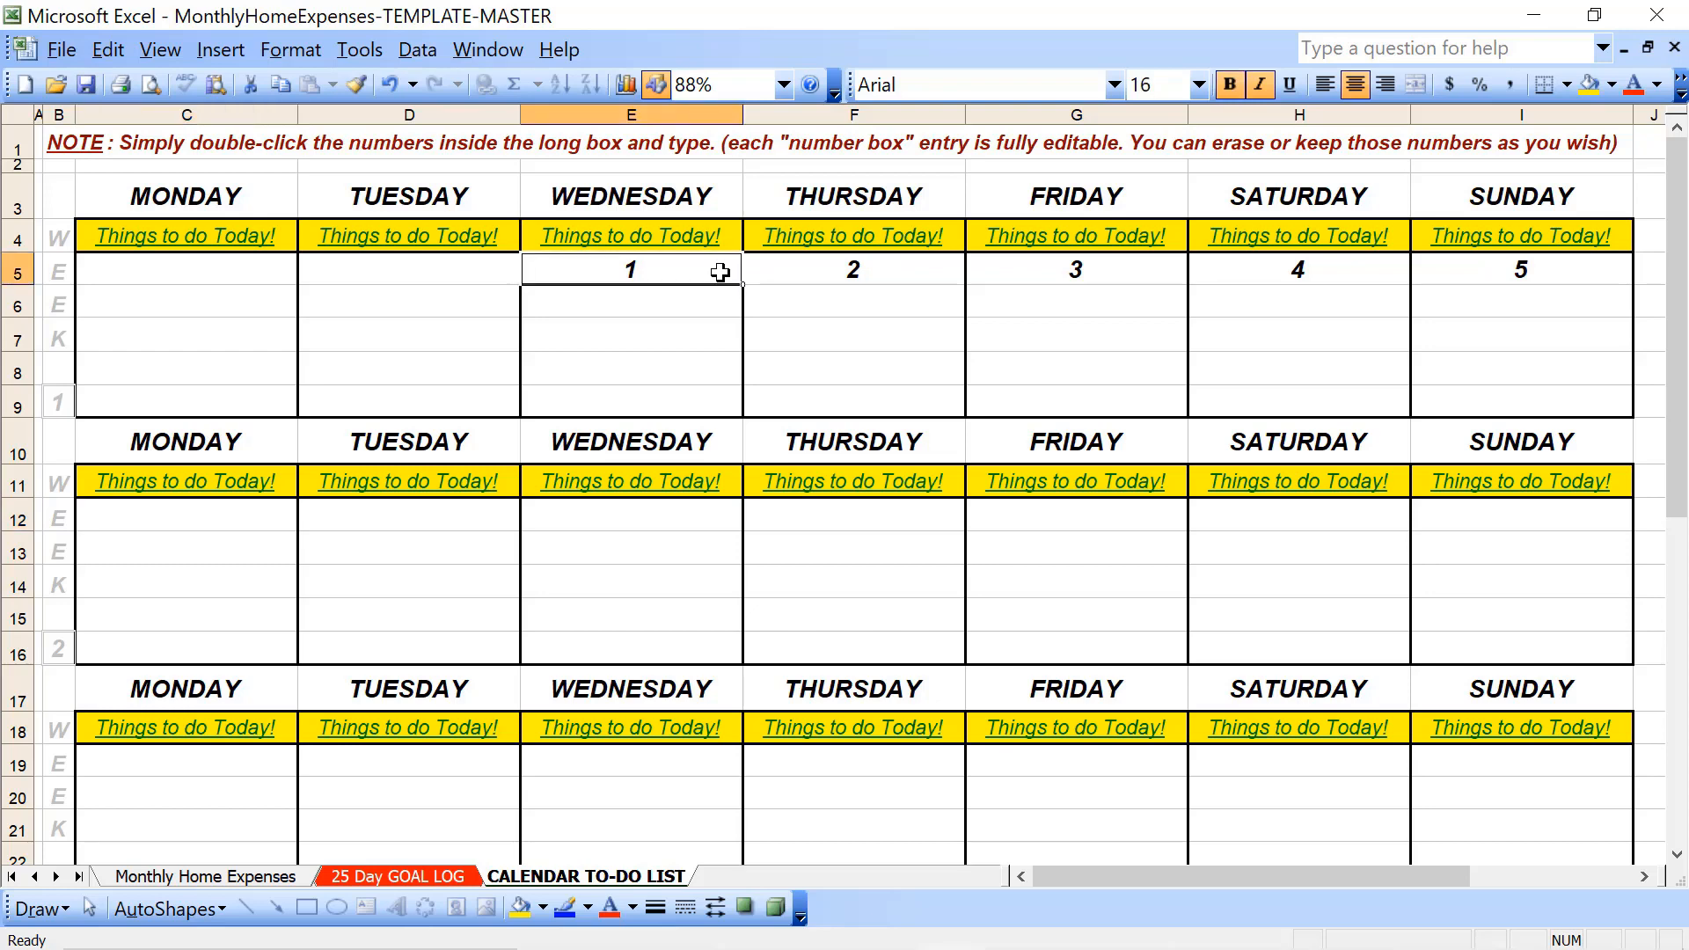
pyautogui.hotkey('ctrl', 'c')
pyautogui.press('Down')
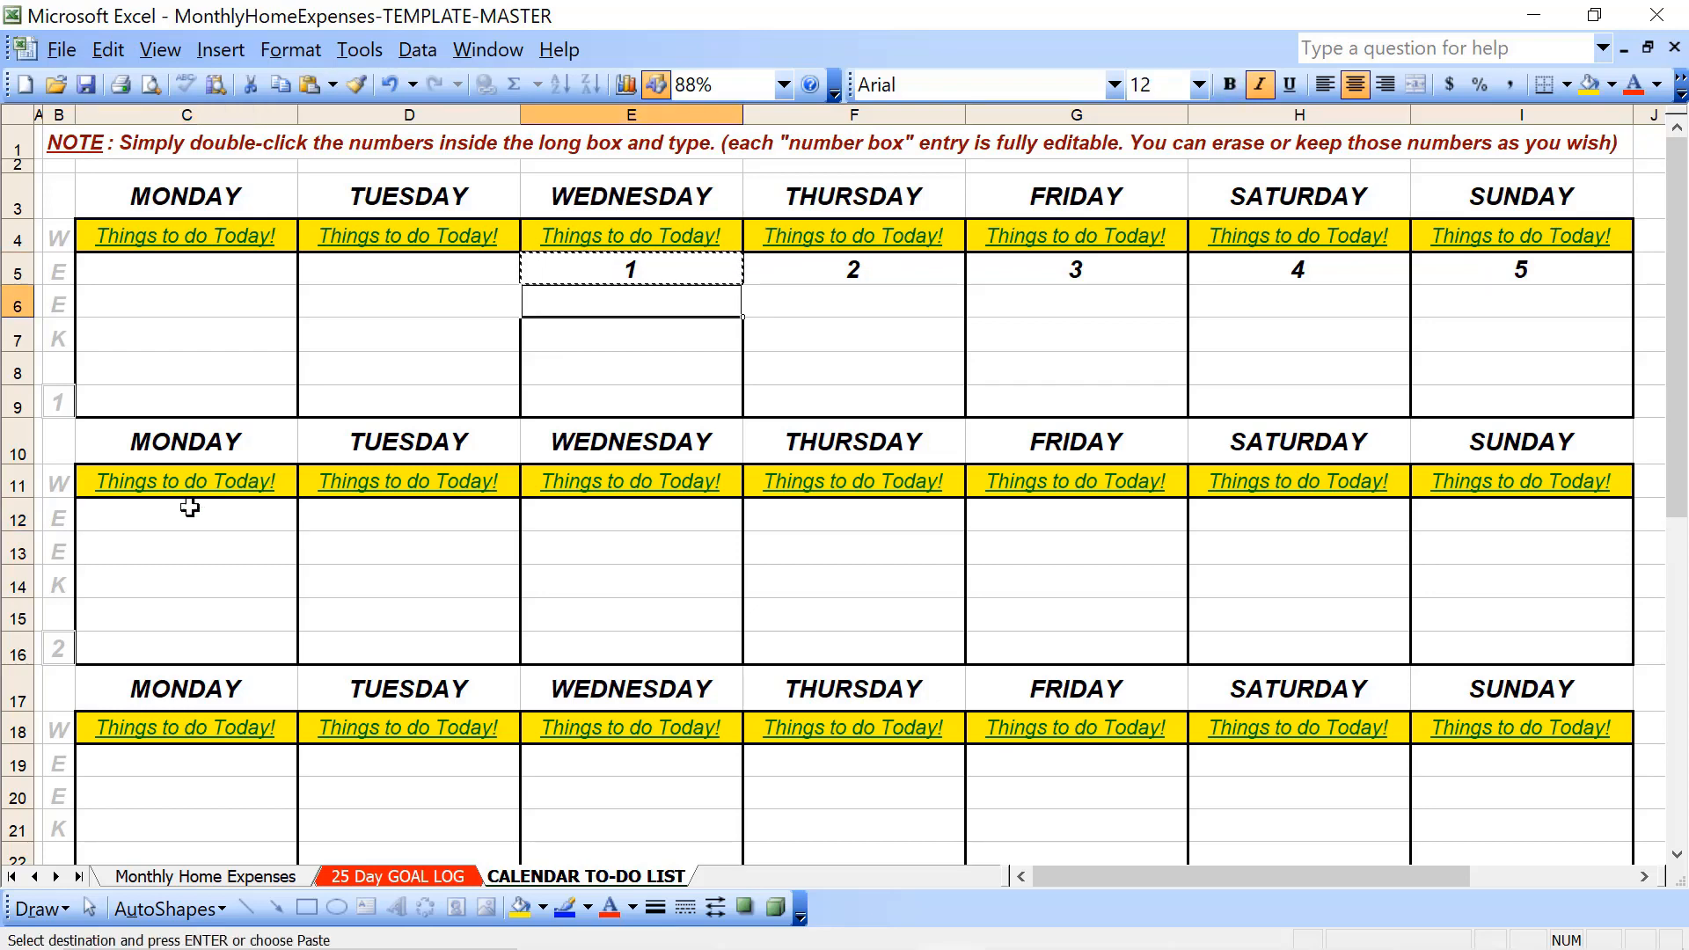
pyautogui.click(162, 522)
pyautogui.hotkey('shift', 'Right')
pyautogui.hotkey('shift', 'Right')
pyautogui.hotkey('shift', 'Right')
pyautogui.hotkey('shift', 'Right')
pyautogui.hotkey('shift', 'Right')
pyautogui.hotkey('shift', 'Right')
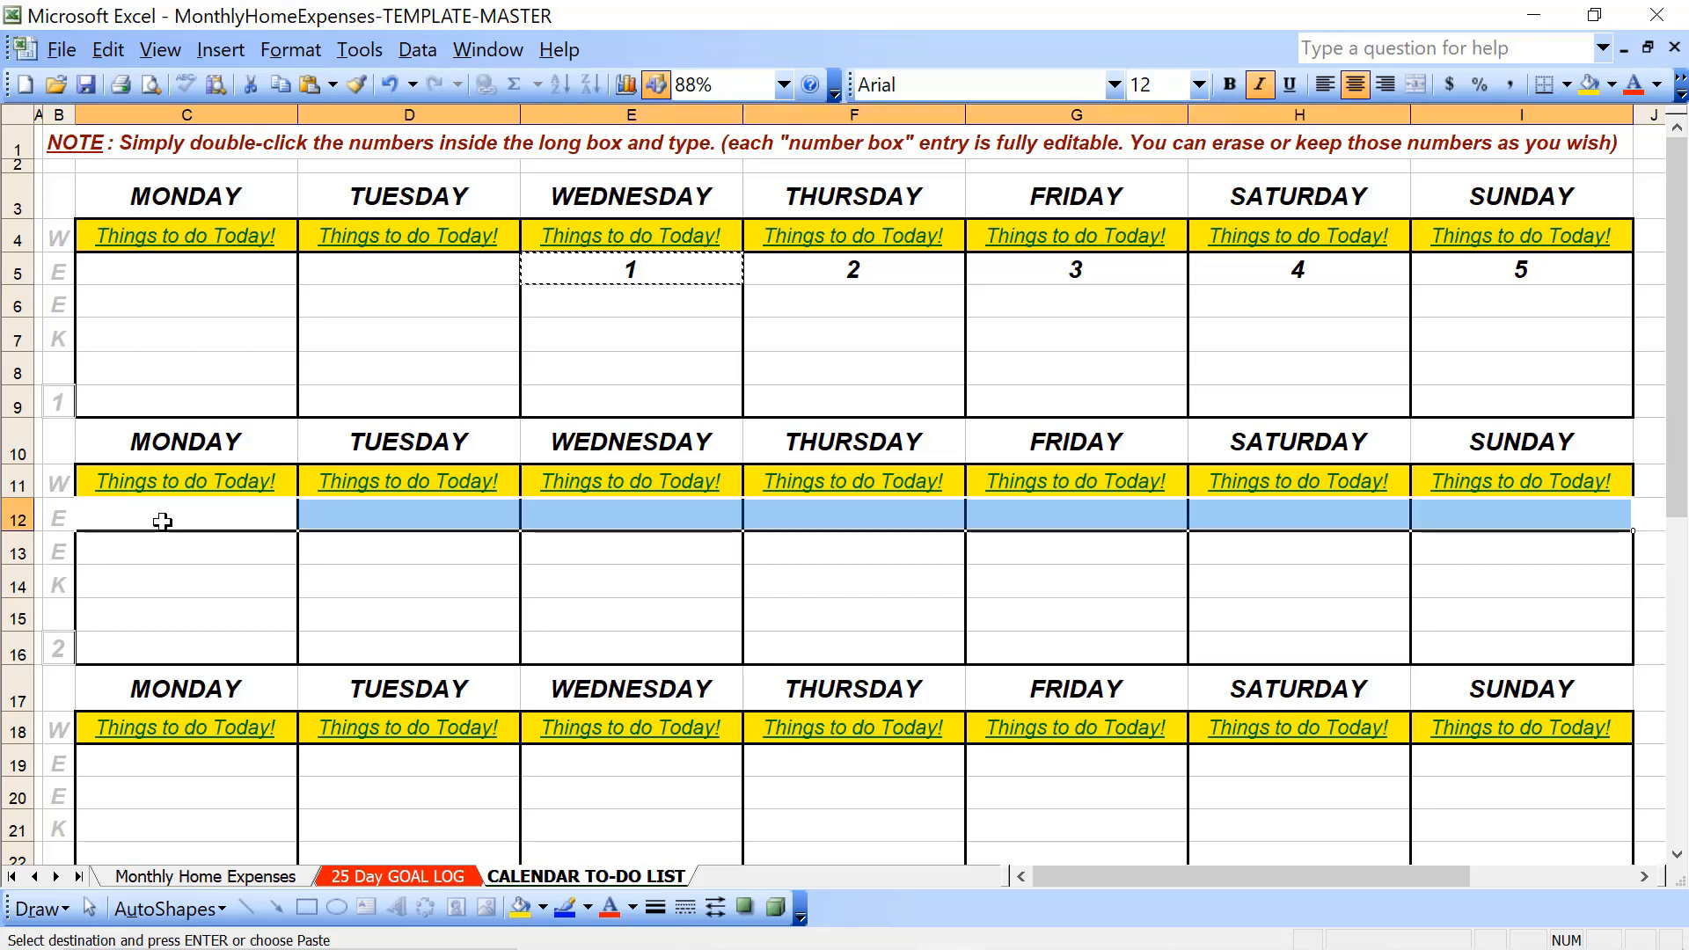
pyautogui.hotkey('ctrl', 'v')
# - Try pasting the copied date into Monday's first row in week 3, and undo the paste
pyautogui.scroll(-2, 162, 522)
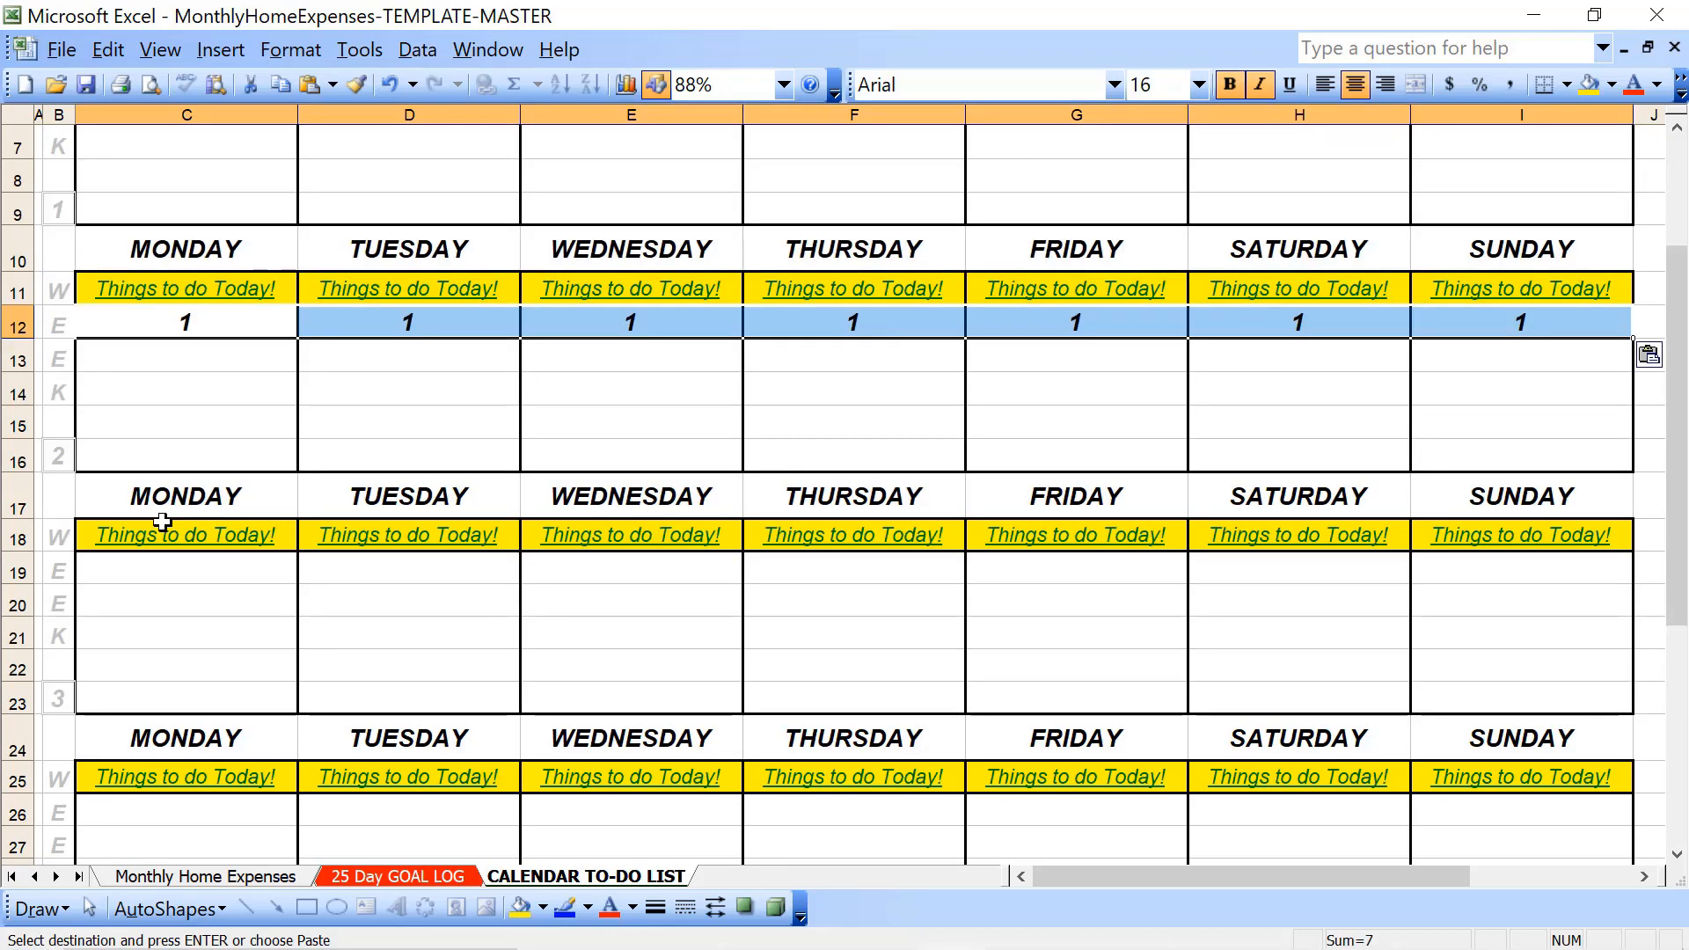
pyautogui.click(152, 570)
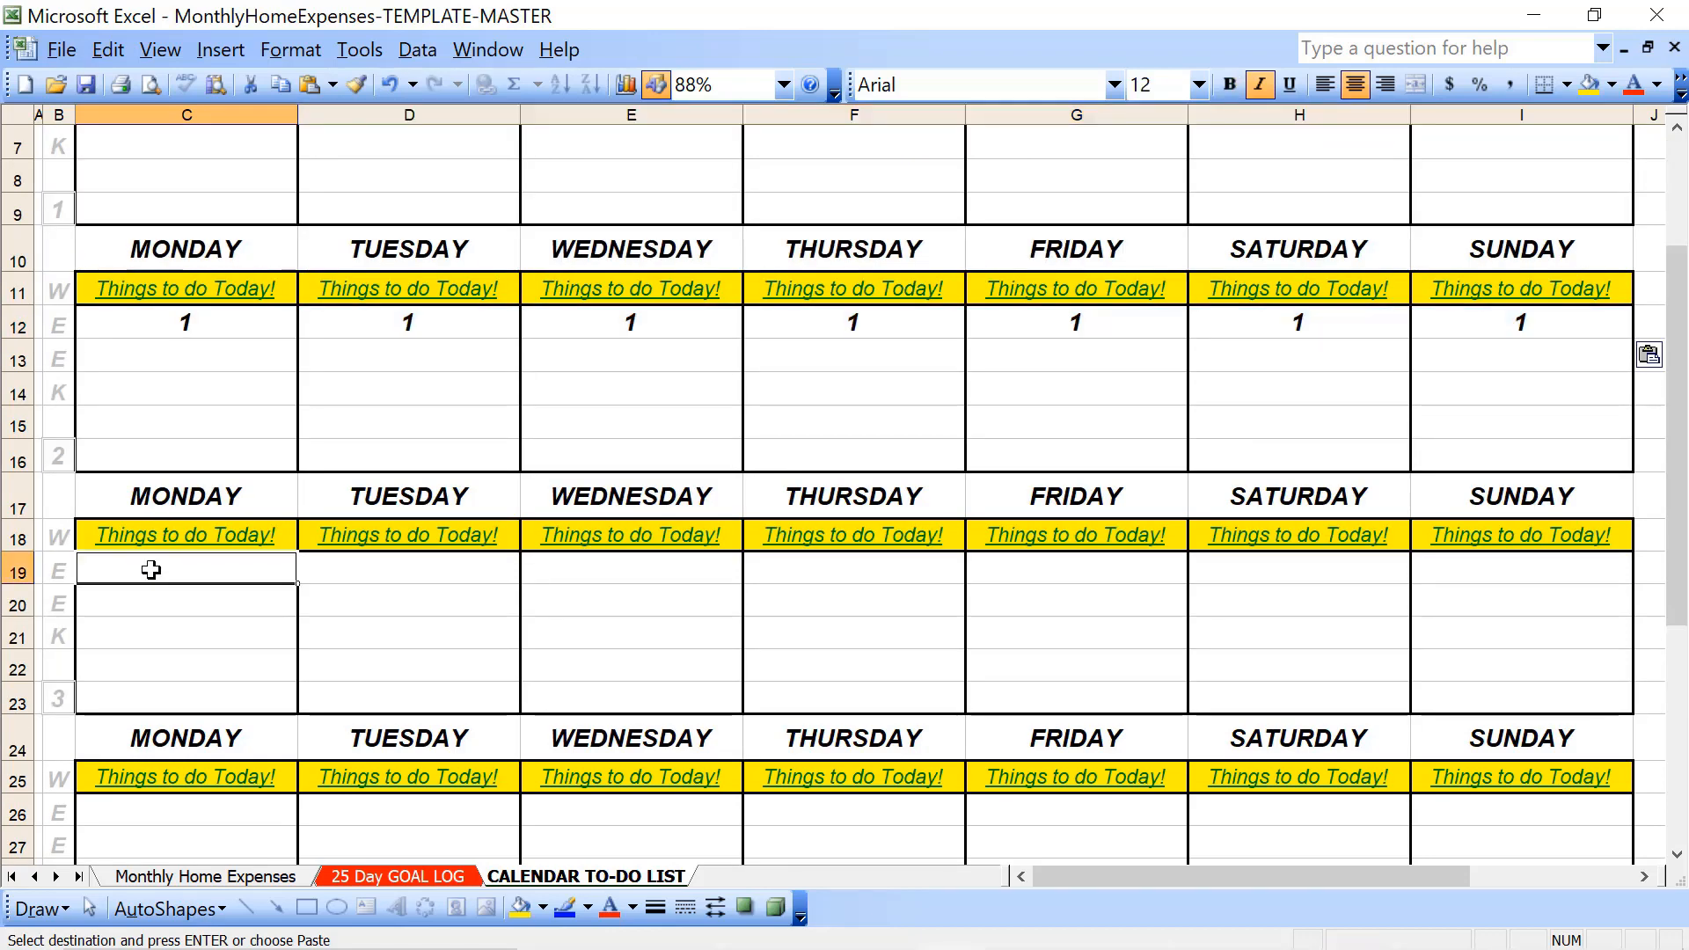
pyautogui.hotkey('ctrl', 'v')
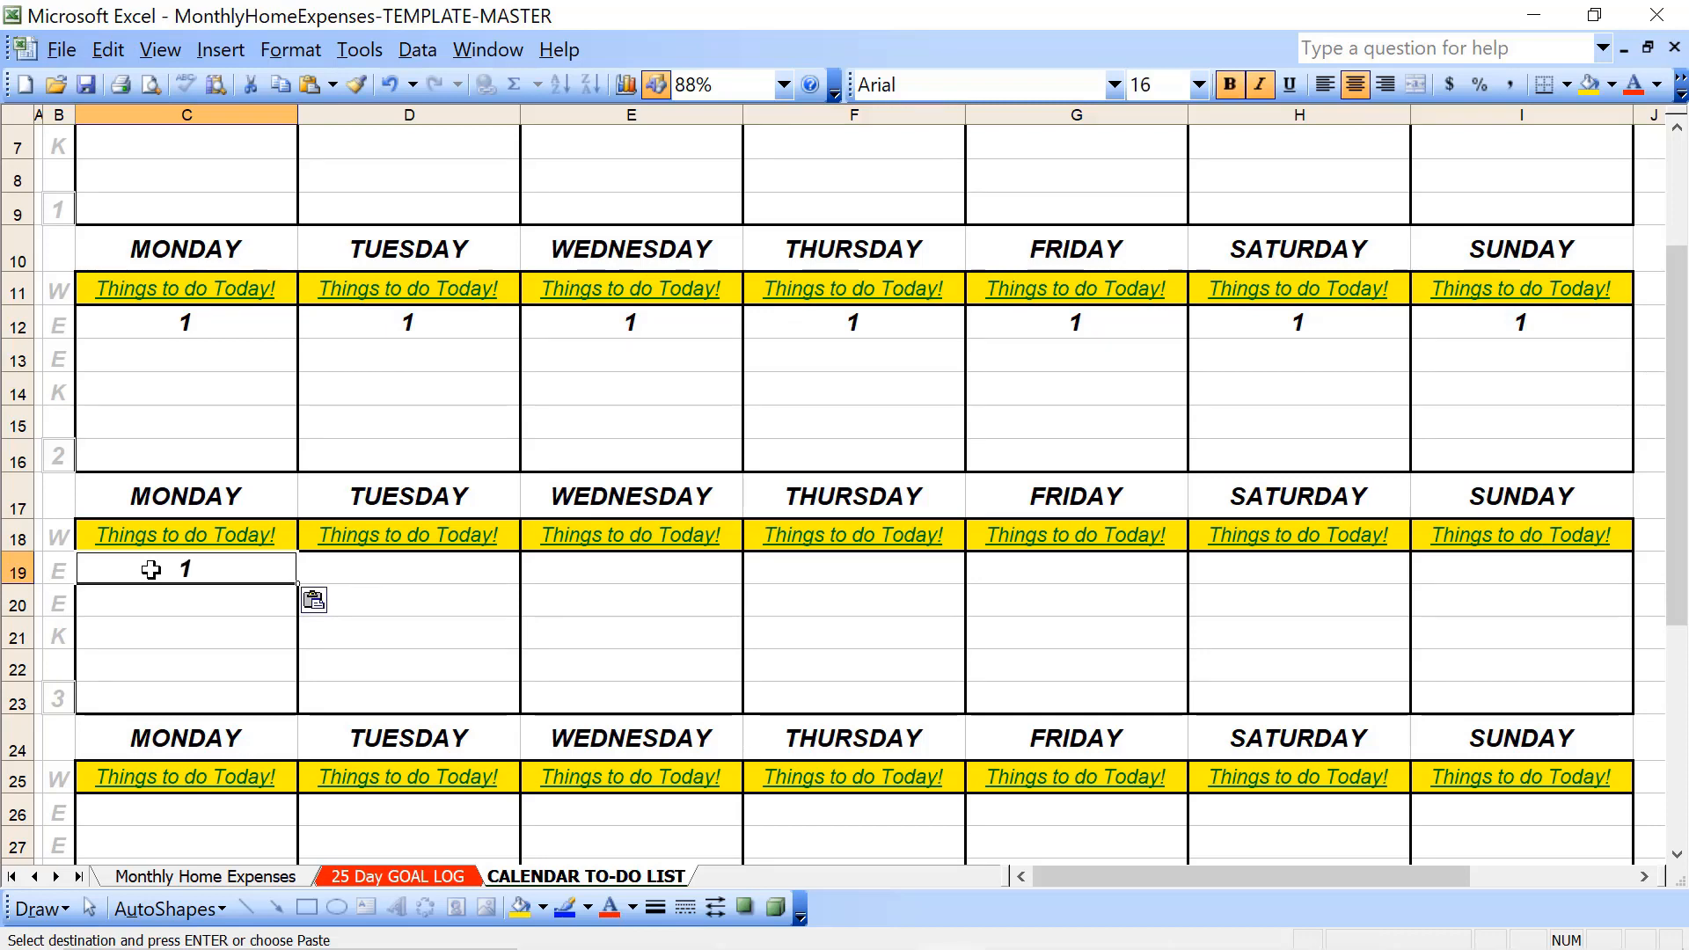
pyautogui.hotkey('ctrl', 'z')
pyautogui.press('Up')
pyautogui.scroll(2, 151, 570)
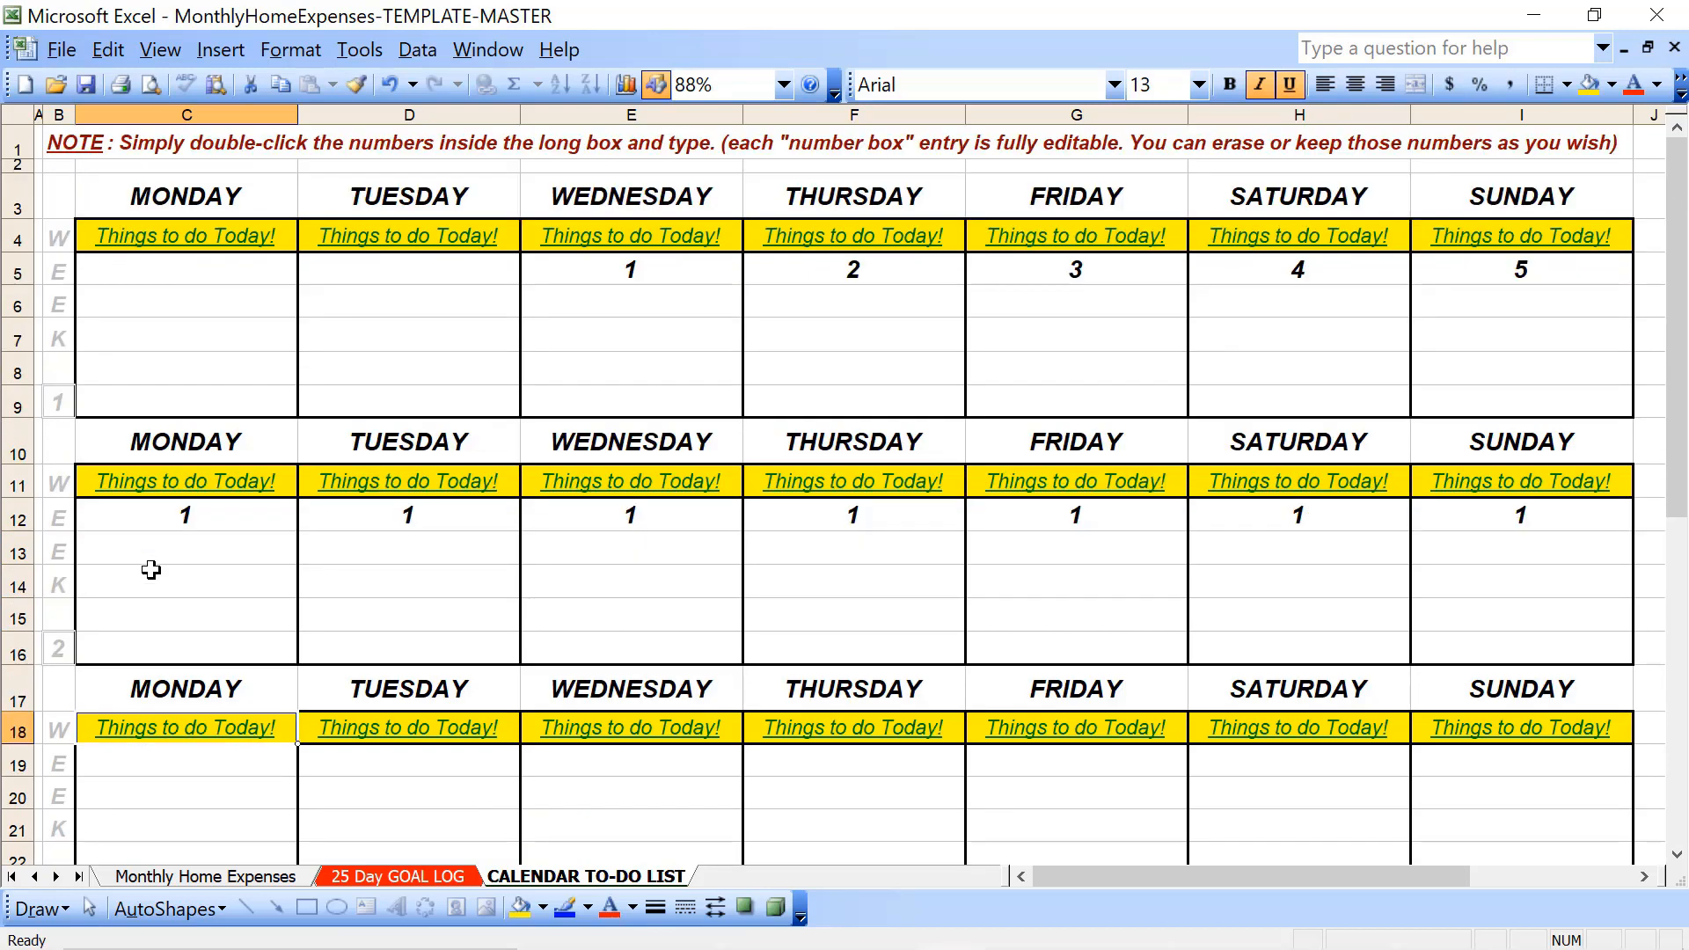
# - Fill week 1's "Things to do Today!" row from Monday through Sunday with light pink
pyautogui.click(623, 270)
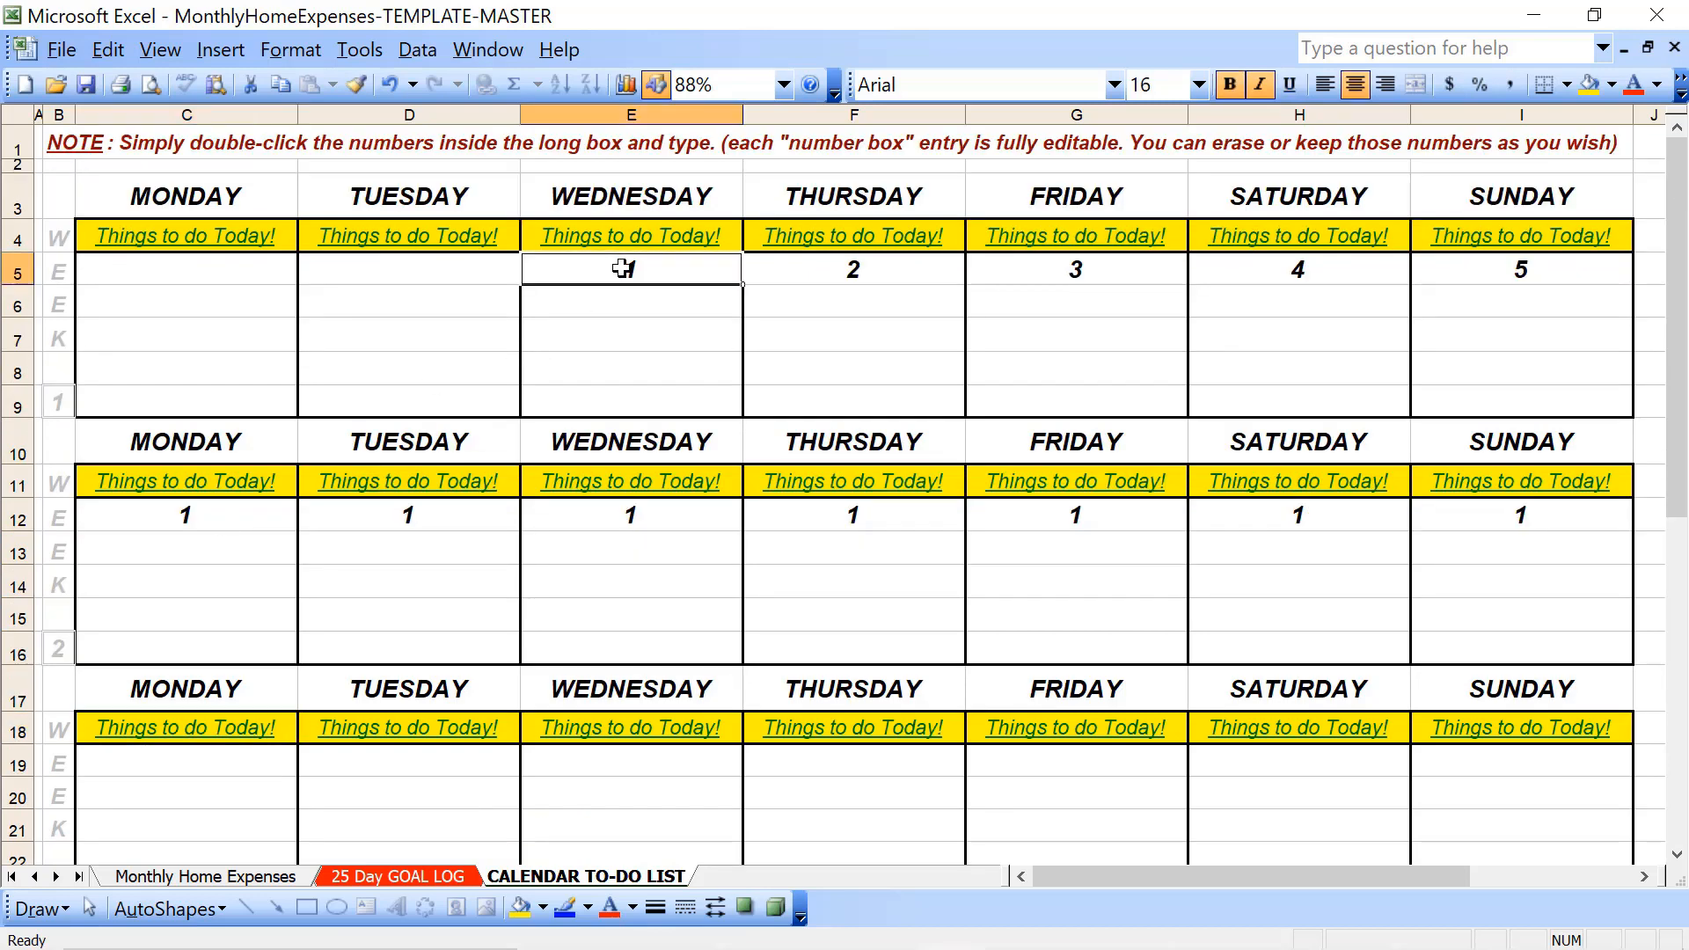
pyautogui.click(239, 236)
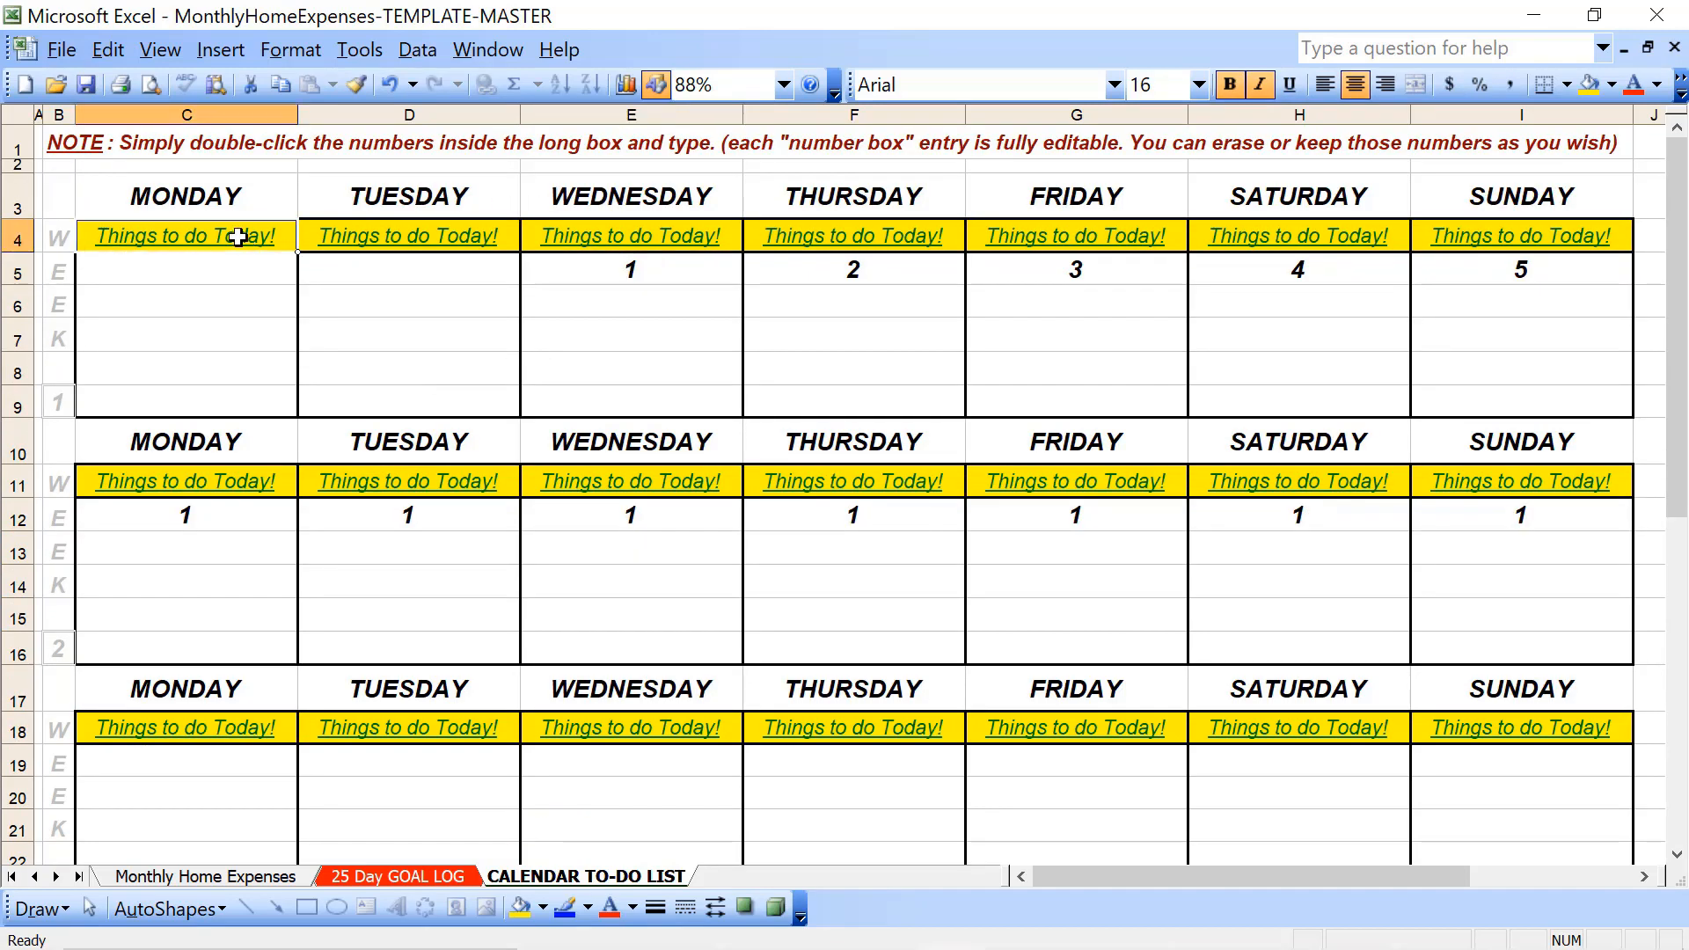
pyautogui.hotkey('shift', 'Right')
pyautogui.hotkey('shift', 'Right')
pyautogui.hotkey('shift', 'Right')
pyautogui.hotkey('shift', 'Right')
pyautogui.hotkey('shift', 'Right')
pyautogui.hotkey('shift', 'Right')
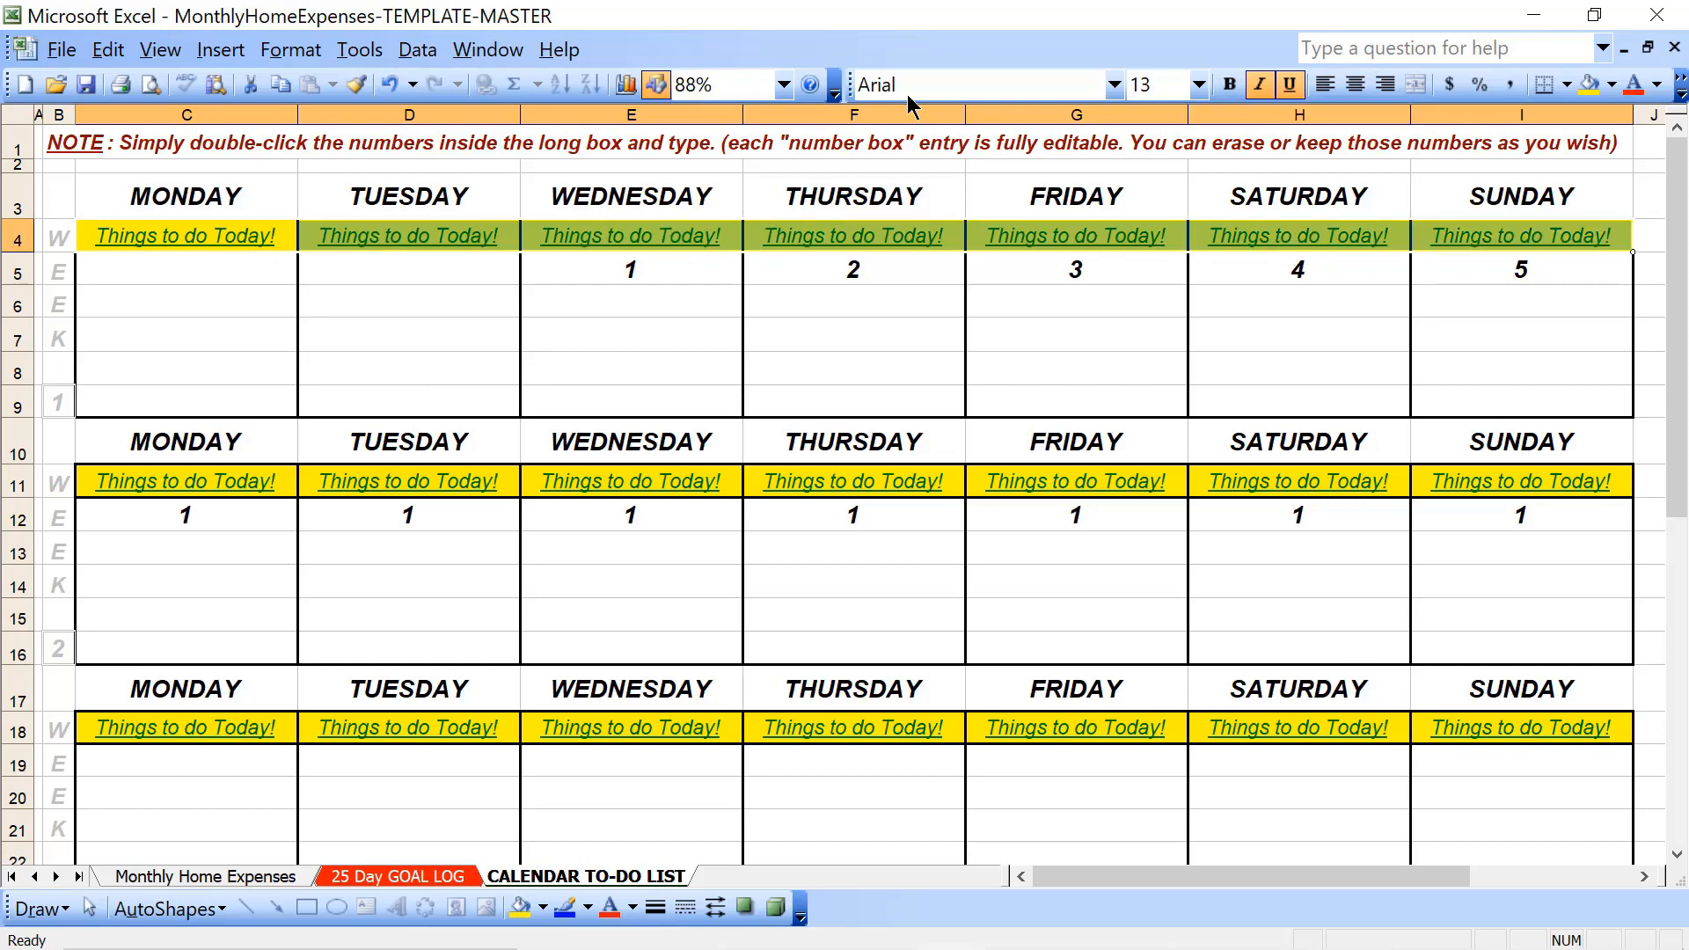
pyautogui.click(1614, 84)
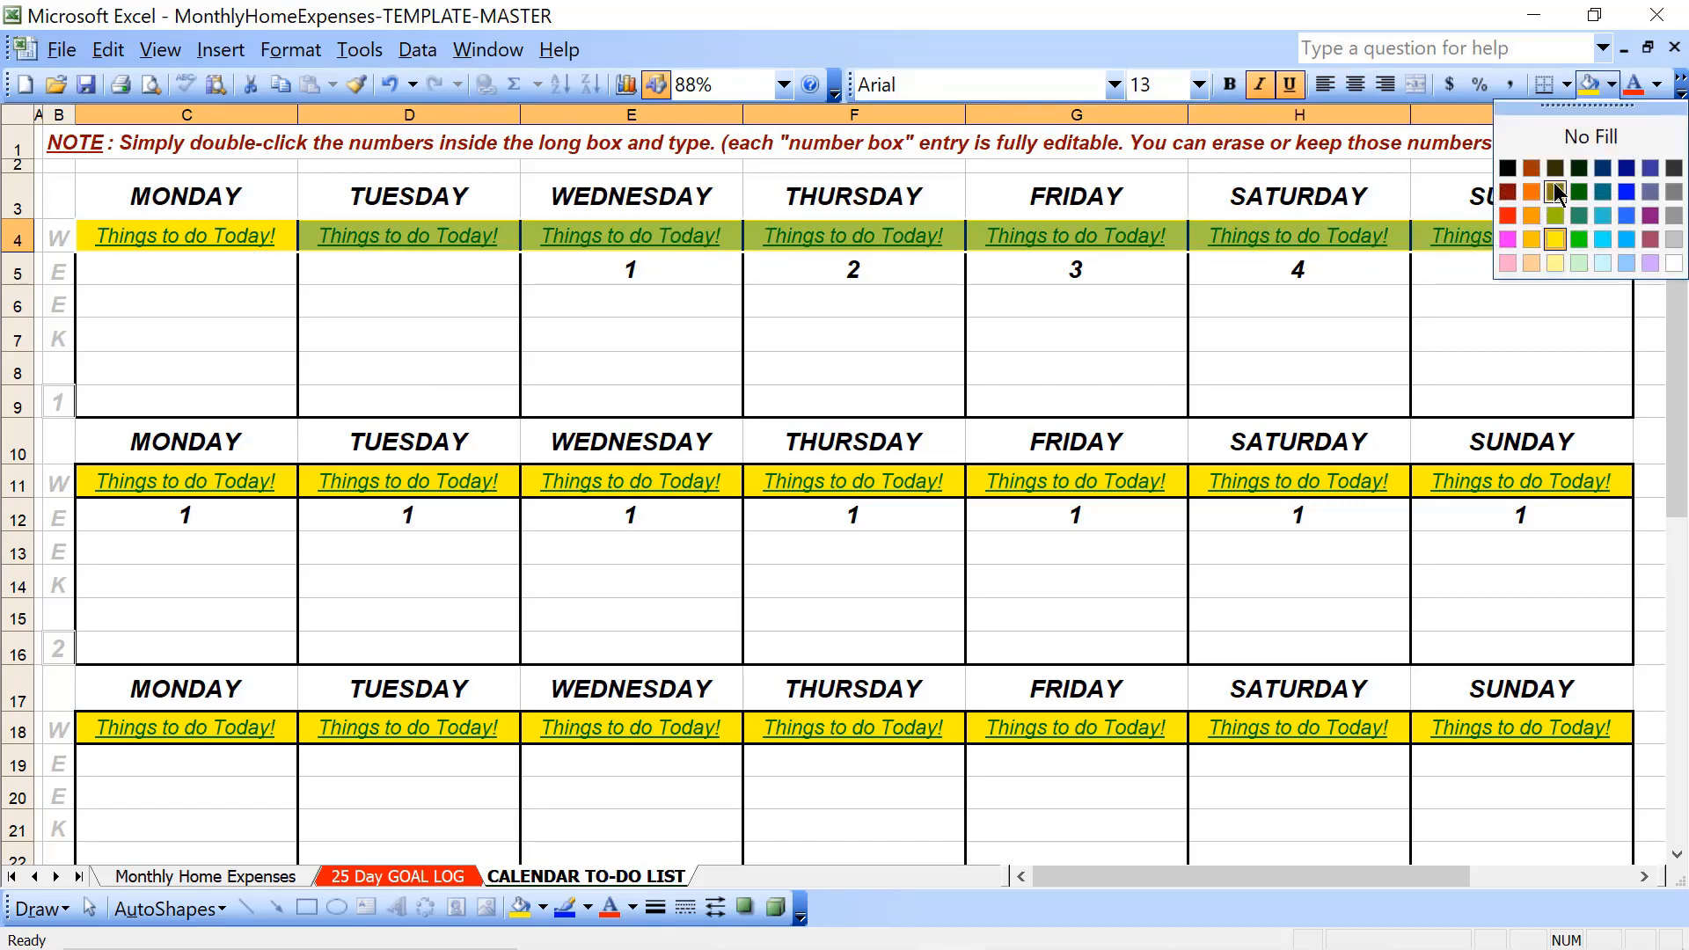
pyautogui.click(1555, 264)
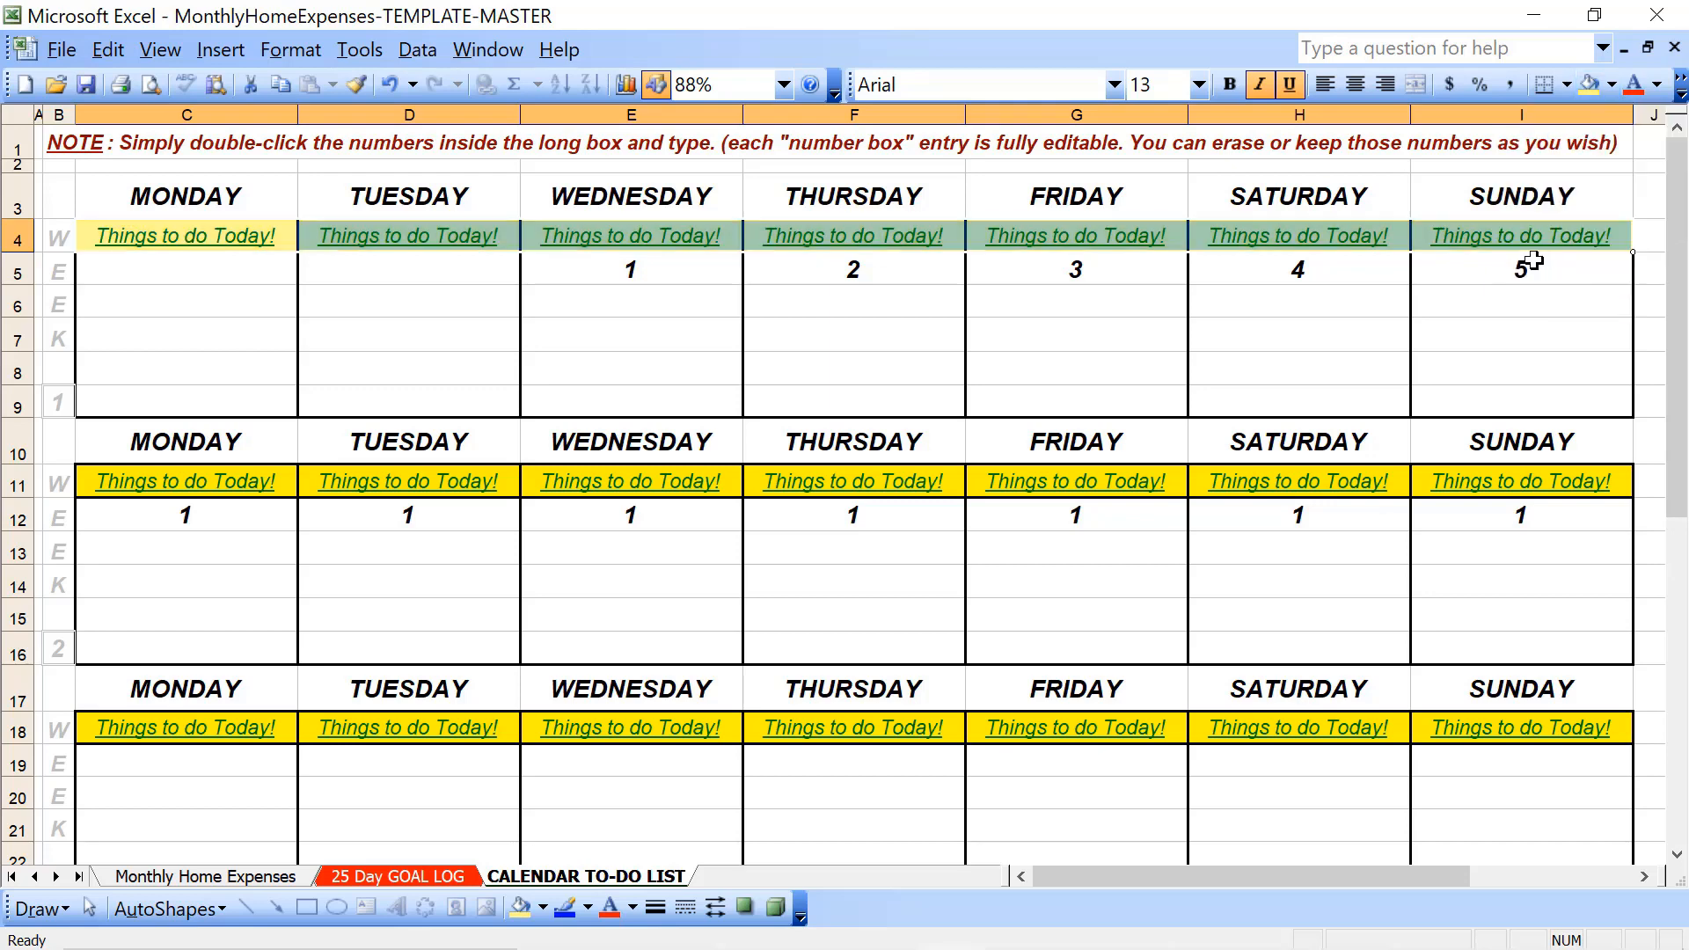
pyautogui.click(1613, 84)
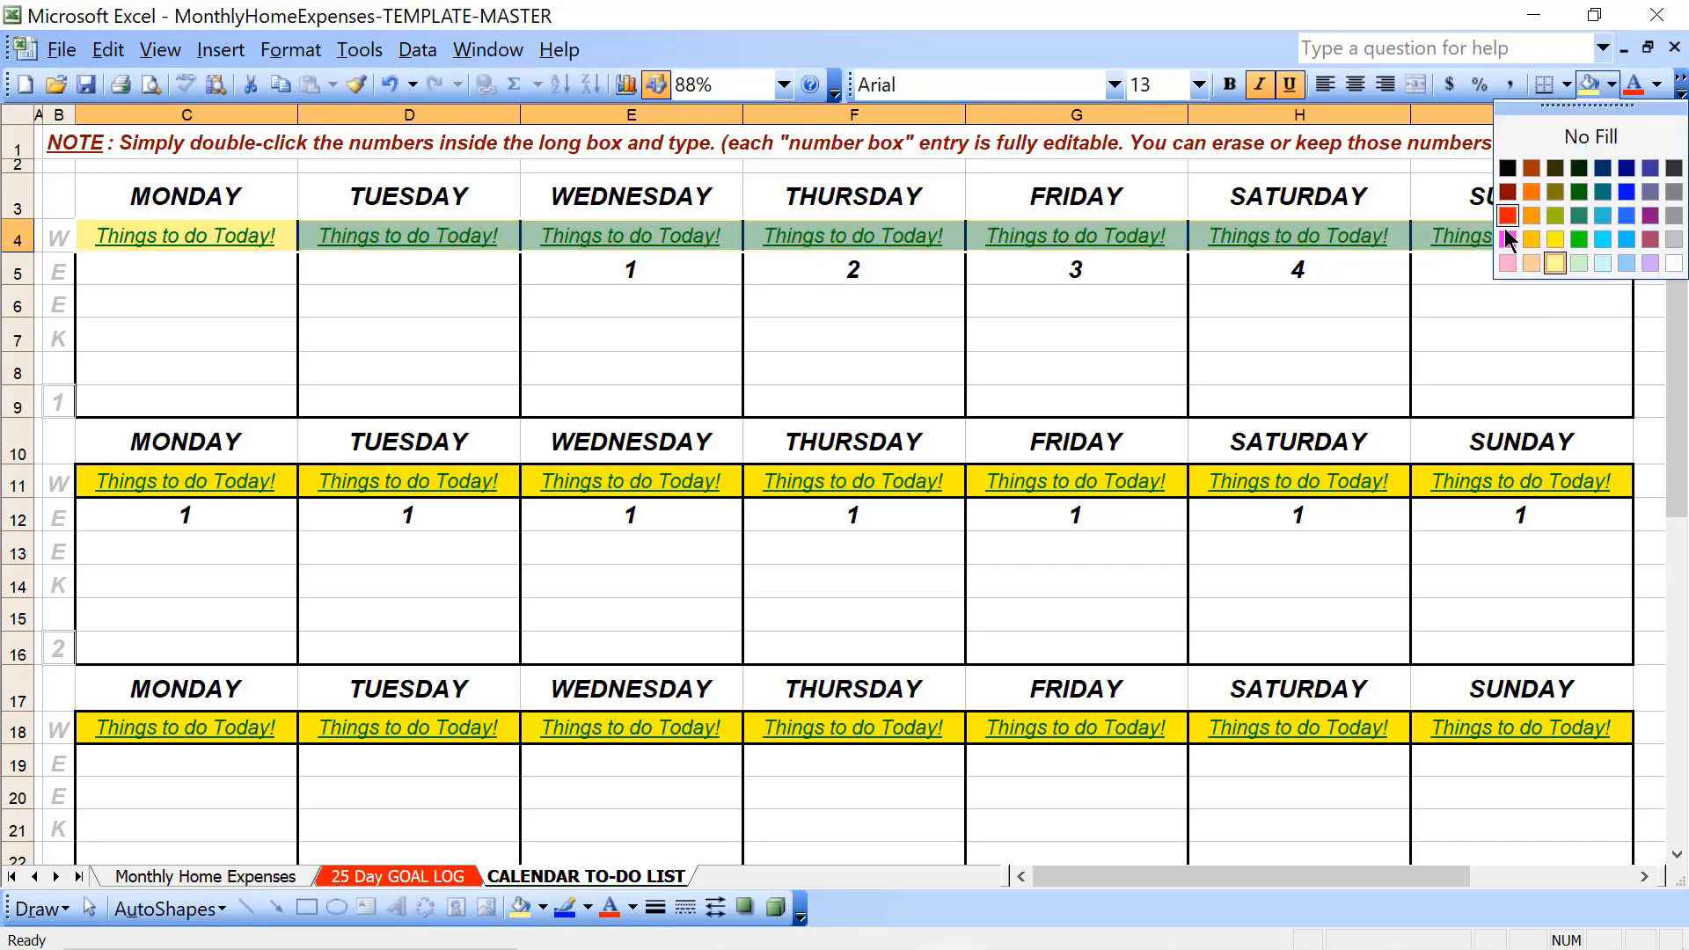
pyautogui.click(1507, 264)
pyautogui.click(613, 412)
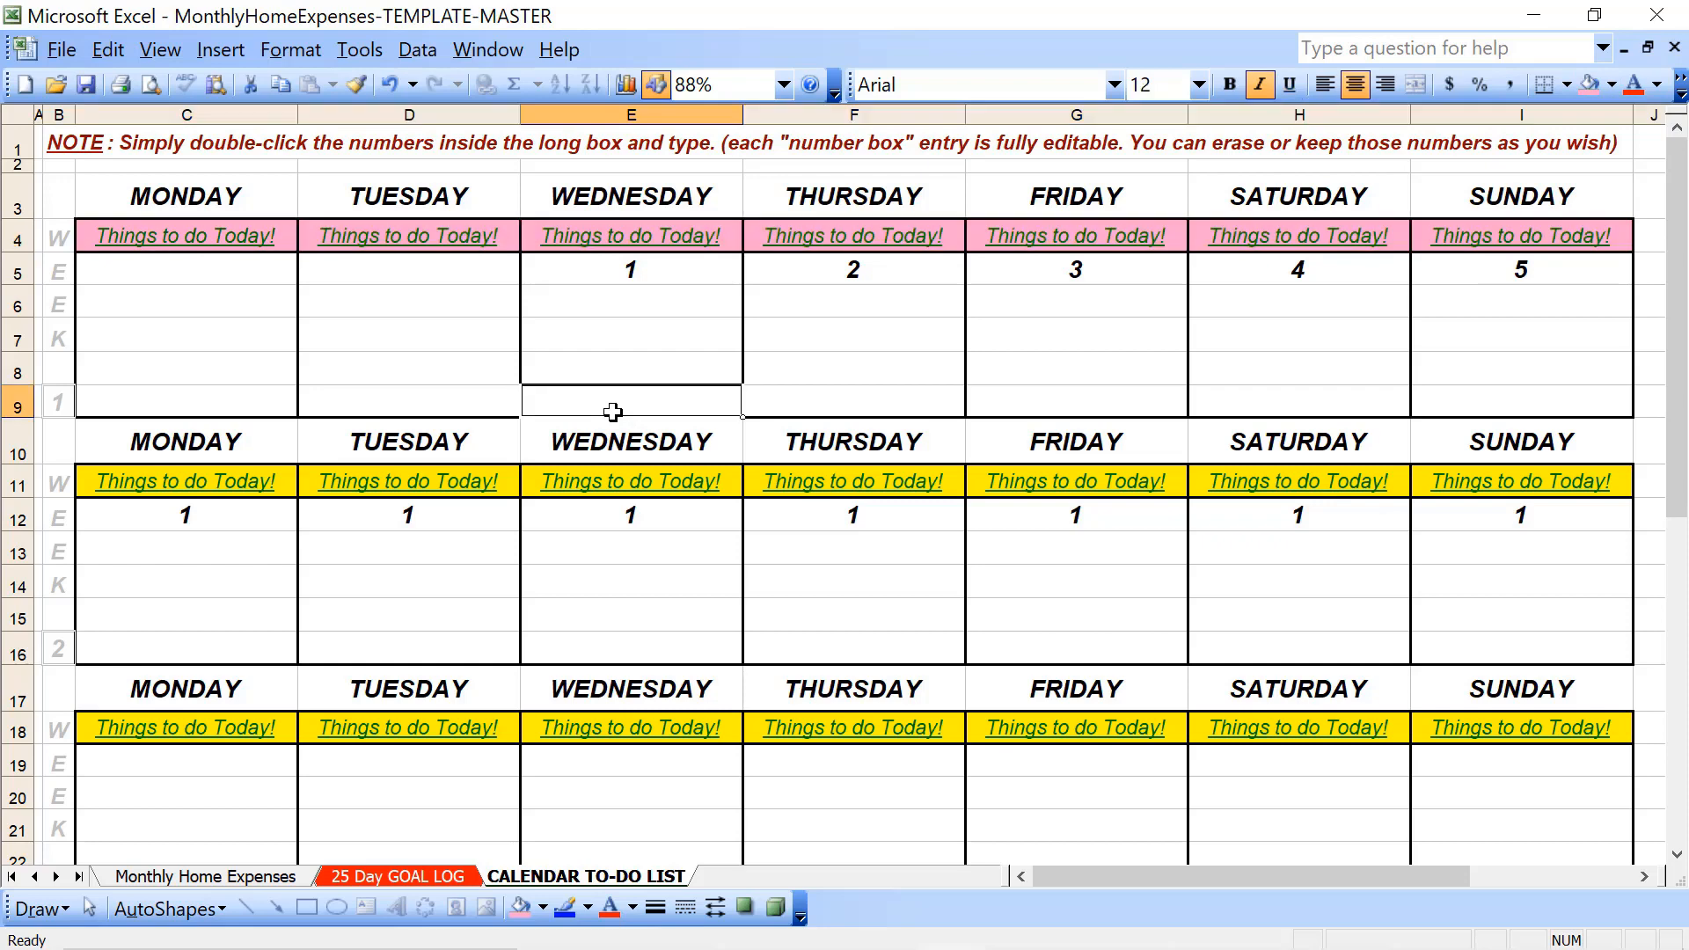
pyautogui.click(232, 243)
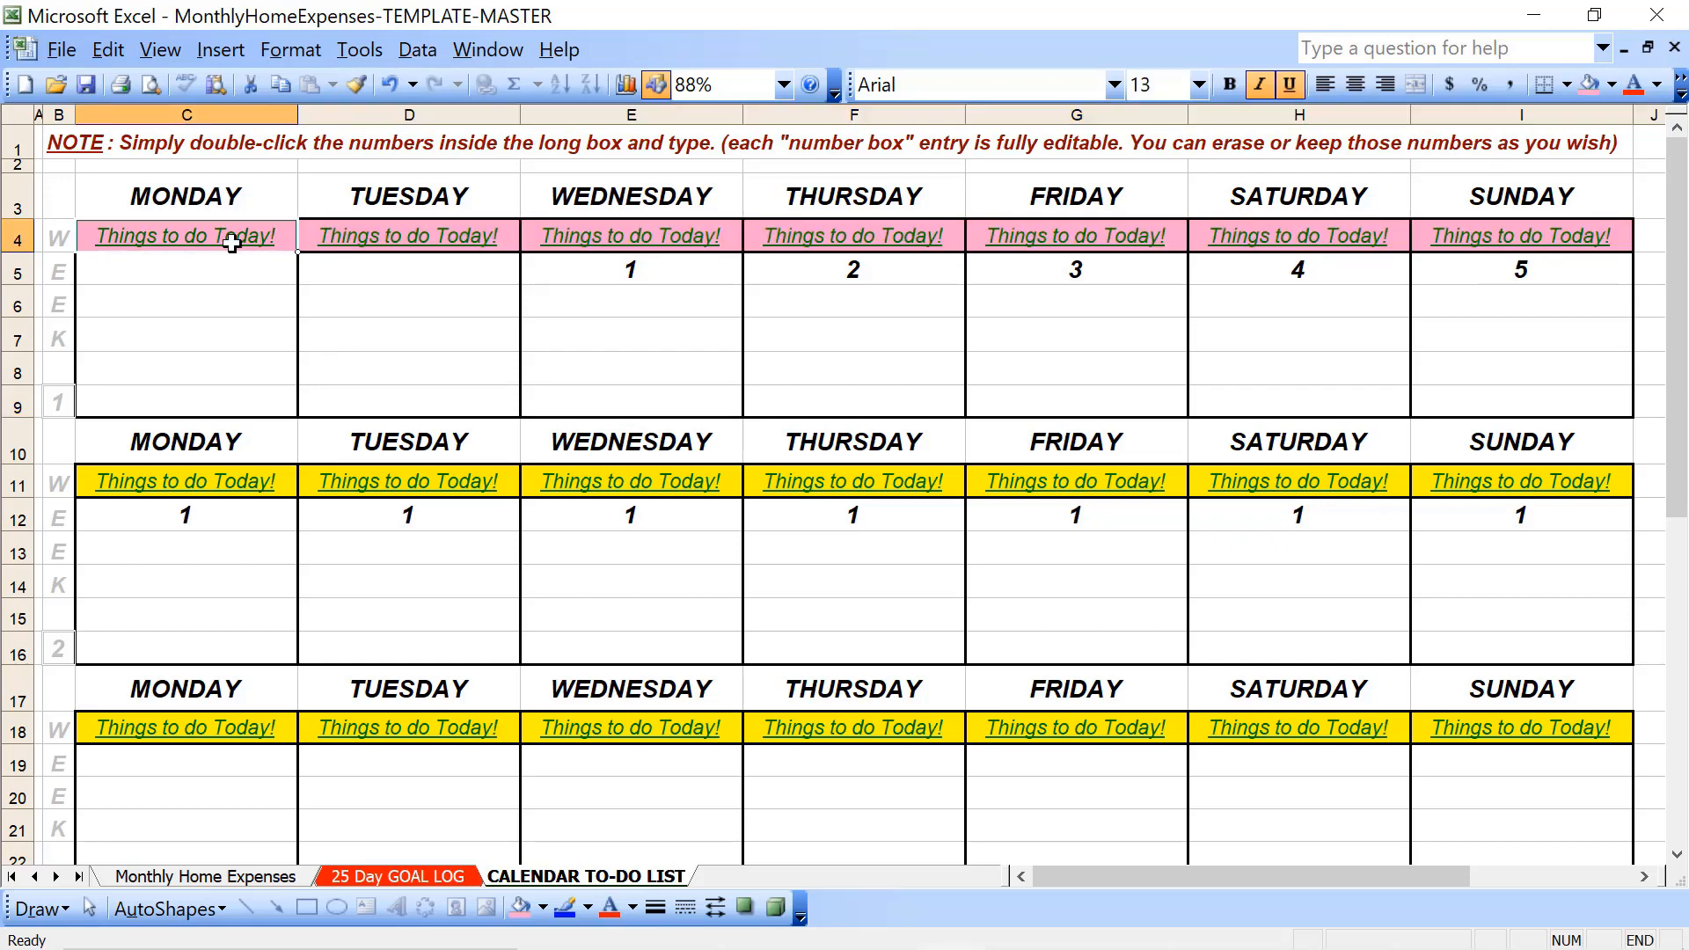
pyautogui.hotkey('shift', 'Right')
pyautogui.hotkey('shift', 'Right')
pyautogui.hotkey('shift', 'Right')
pyautogui.press('Left')
pyautogui.press('Left')
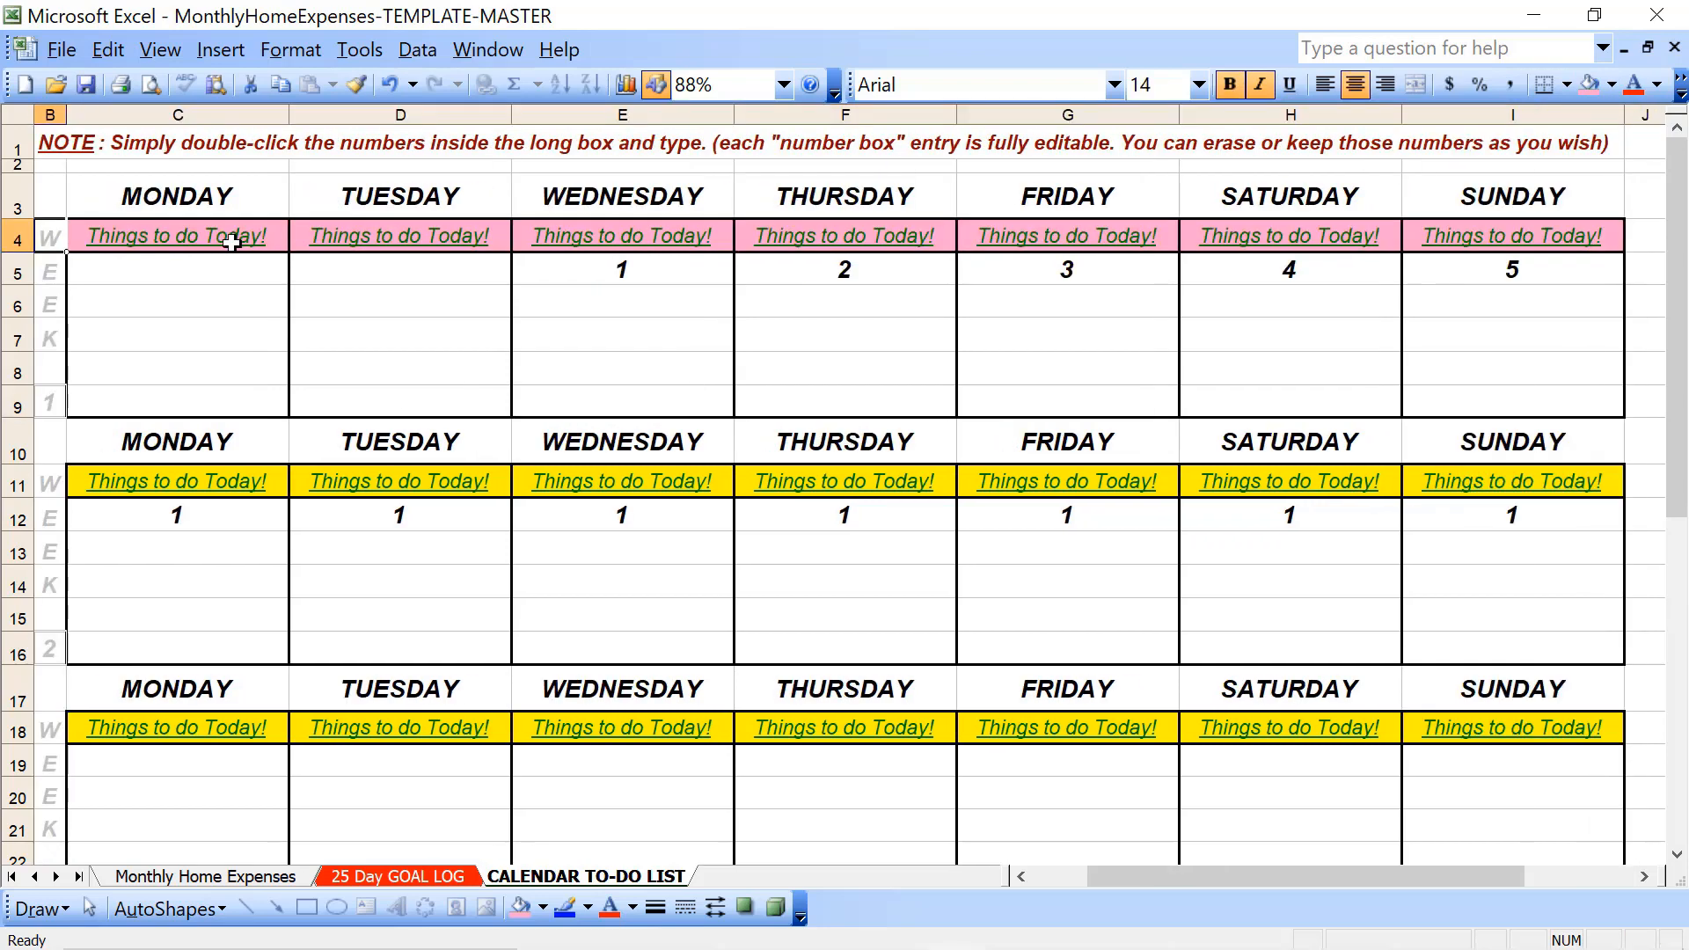
pyautogui.press('Right')
pyautogui.hotkey('shift', 'Right')
pyautogui.hotkey('shift', 'Right')
pyautogui.hotkey('shift', 'Right')
pyautogui.hotkey('shift', 'Right')
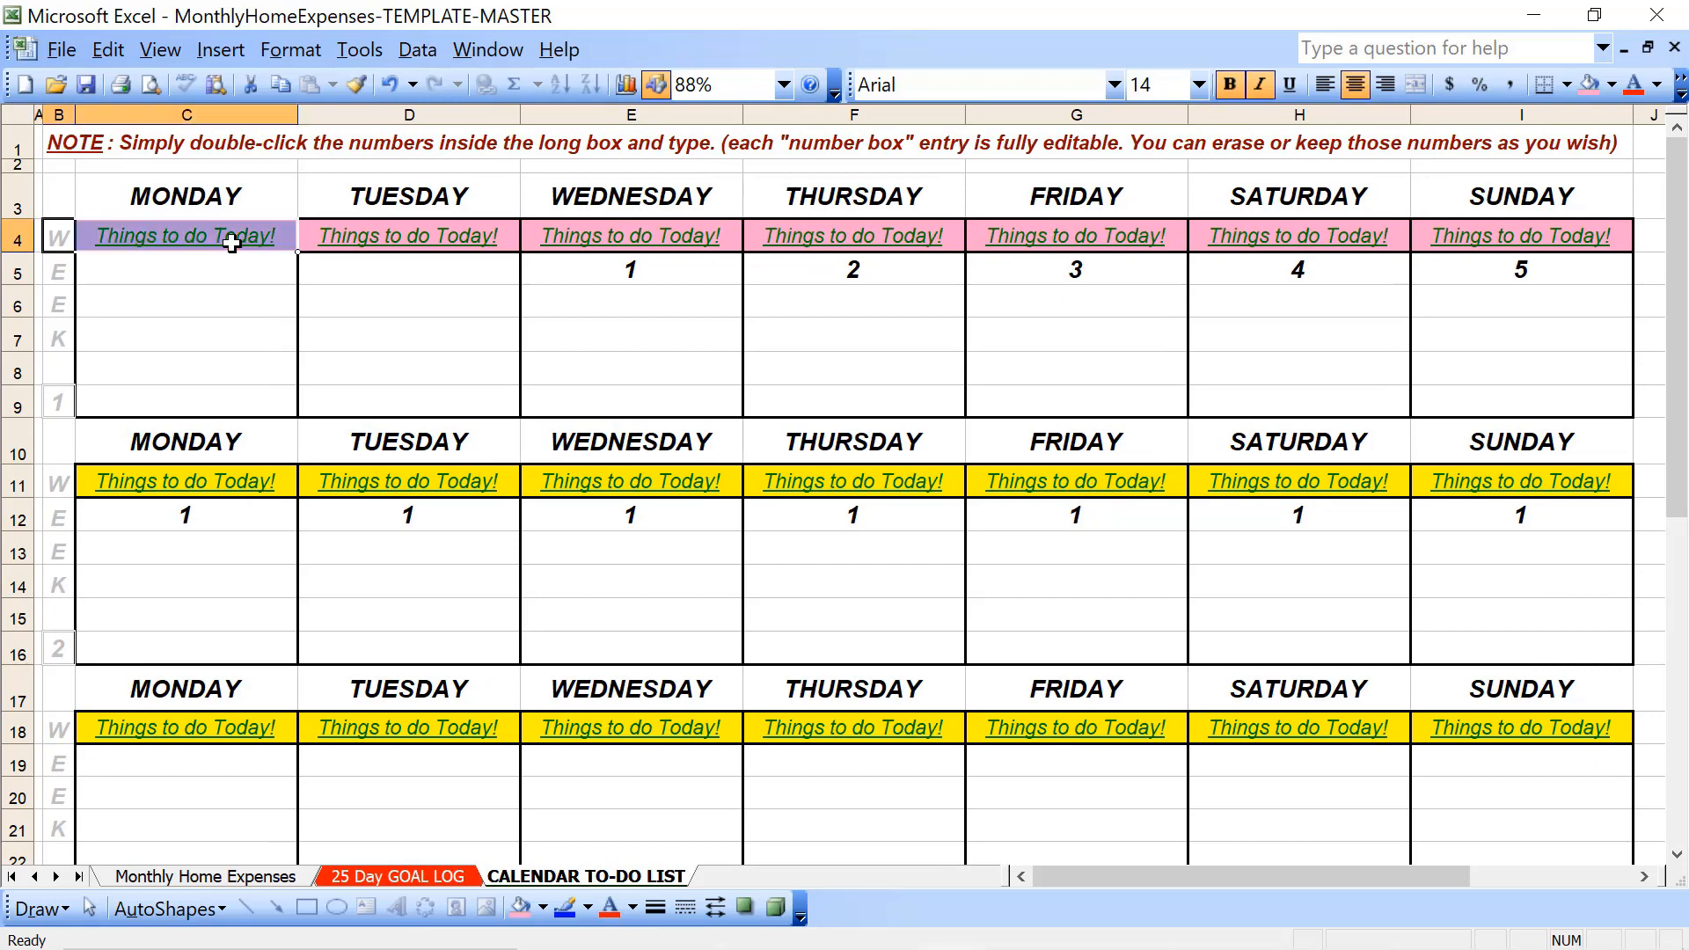
pyautogui.press('Left')
pyautogui.press('Right')
pyautogui.press('Right')
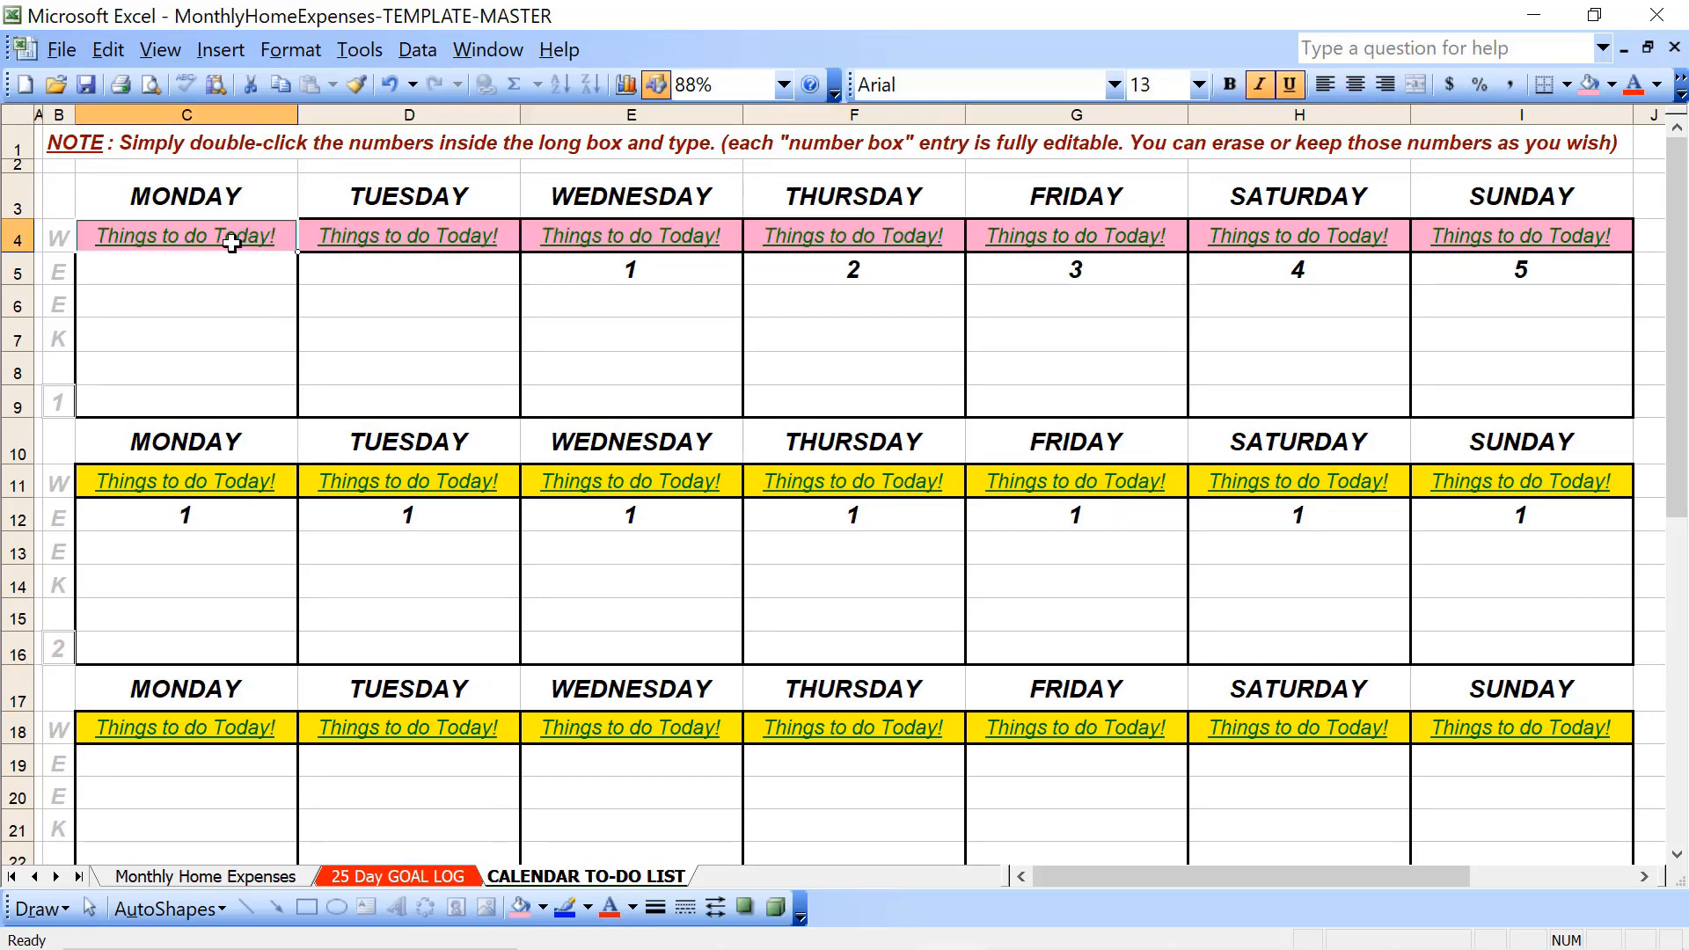
pyautogui.hotkey('shift', 'Right')
pyautogui.hotkey('shift', 'Right')
# - Set the font color of week 1's "Things to do Today!" row to white from Monday through Sunday
pyautogui.click(232, 243)
pyautogui.hotkey('shift', 'Right')
pyautogui.hotkey('shift', 'Right')
pyautogui.hotkey('shift', 'Right')
pyautogui.hotkey('shift', 'Right')
pyautogui.hotkey('shift', 'Right')
pyautogui.hotkey('shift', 'Right')
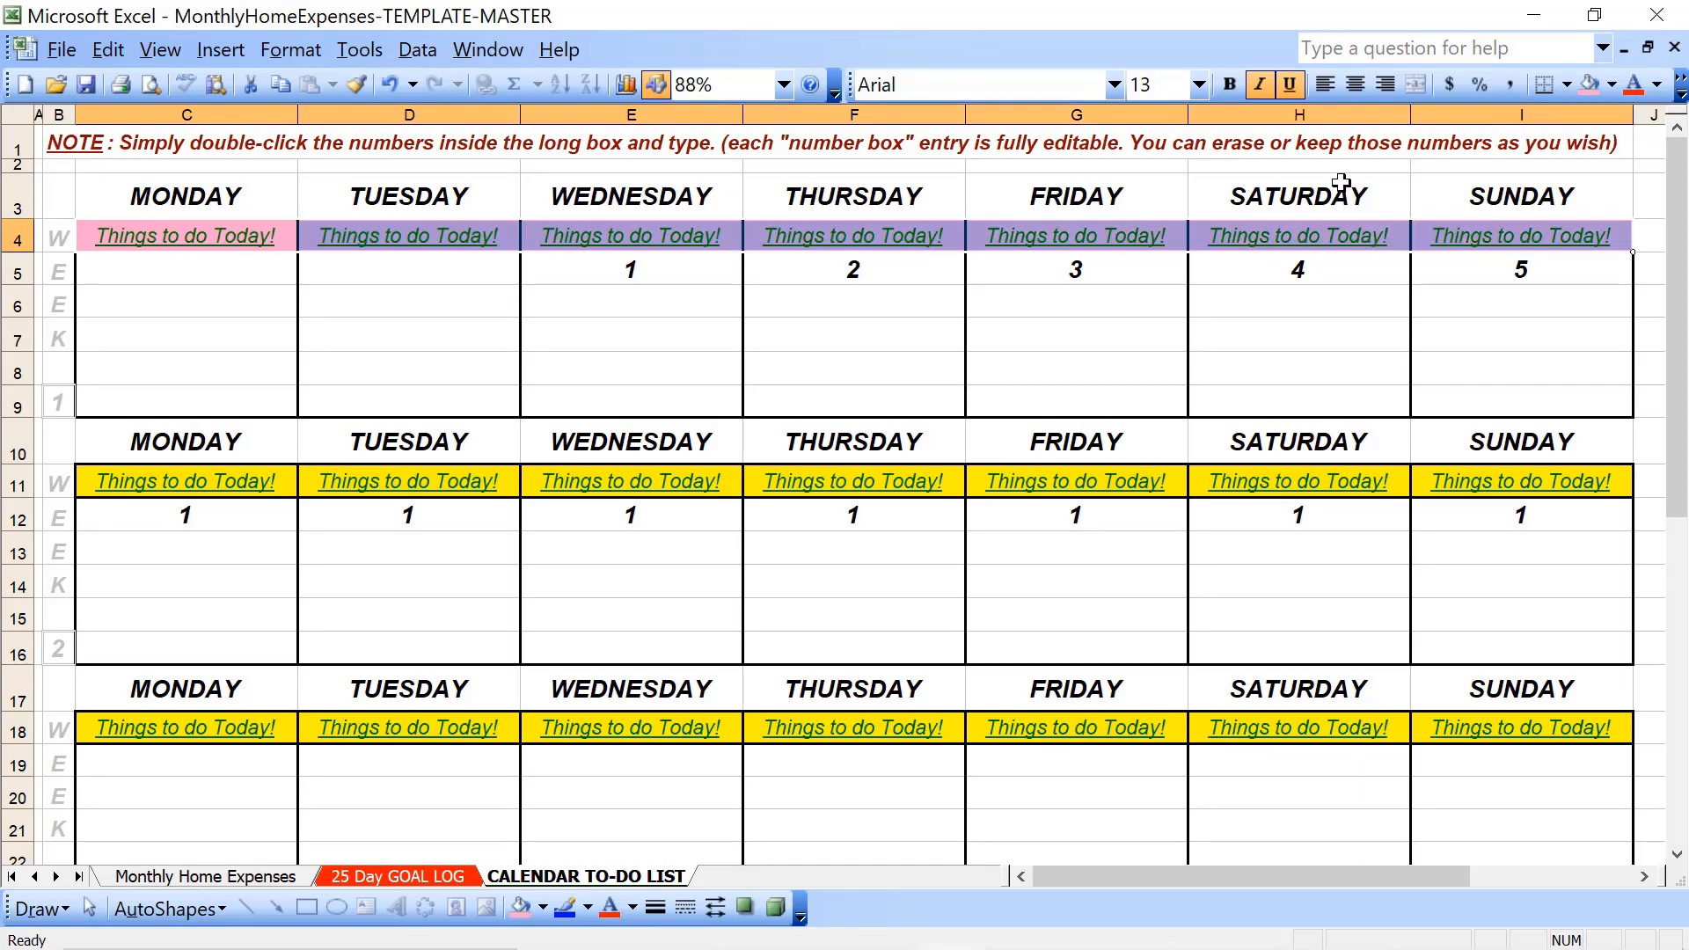
pyautogui.click(1656, 84)
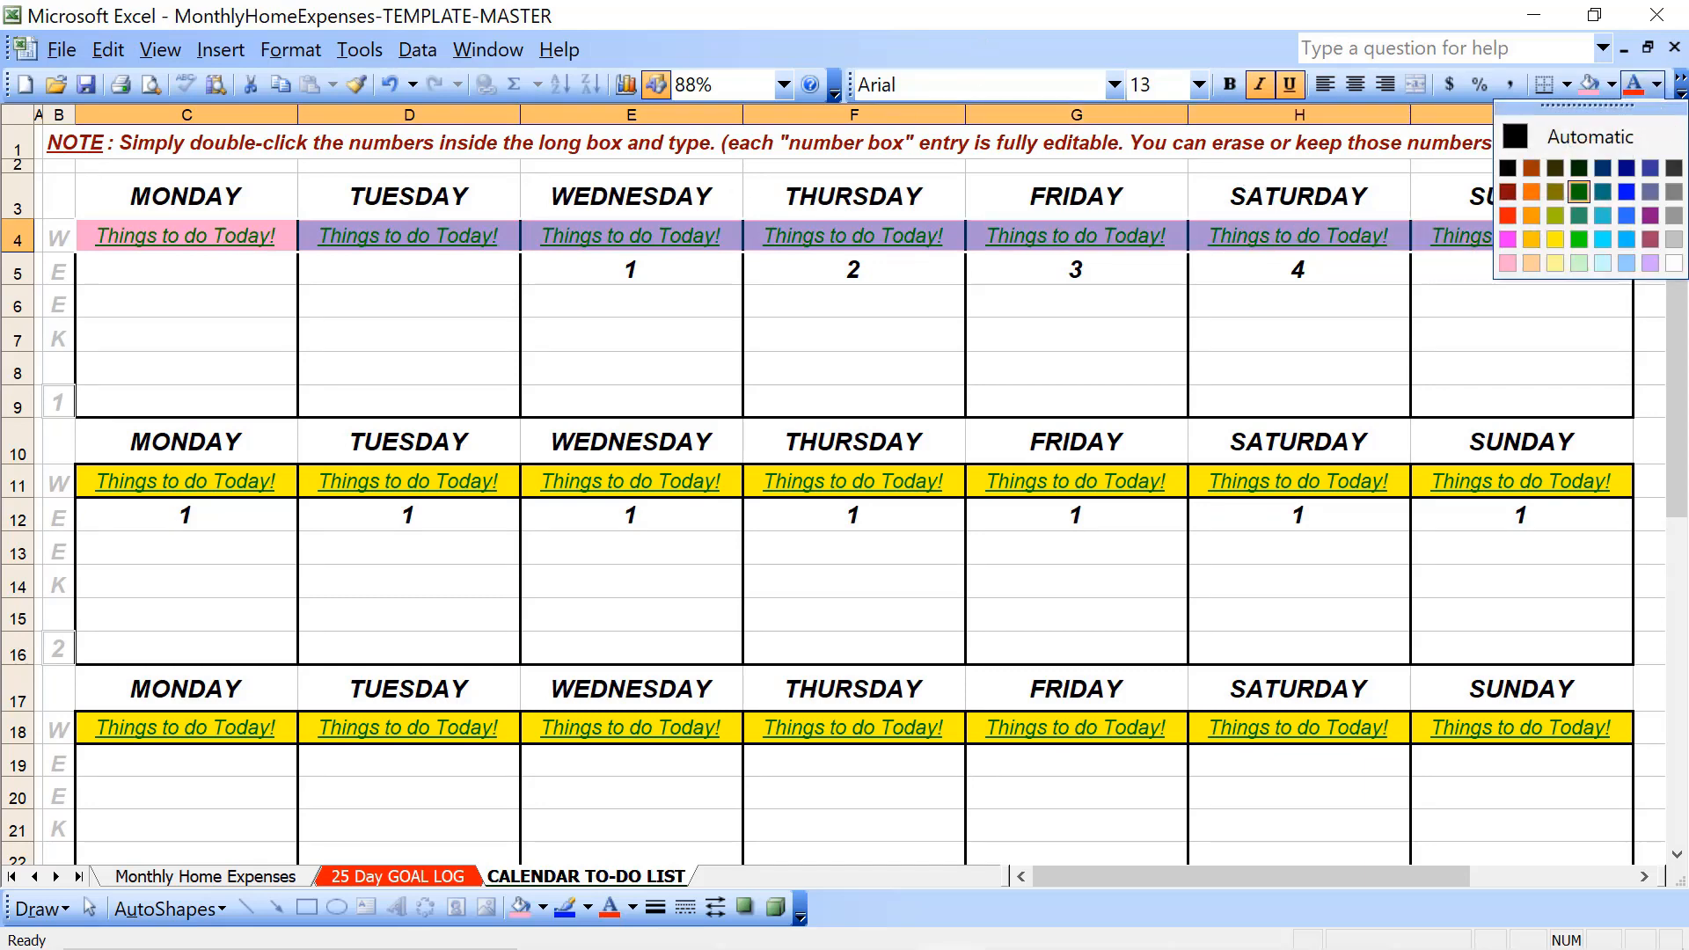
pyautogui.click(1675, 263)
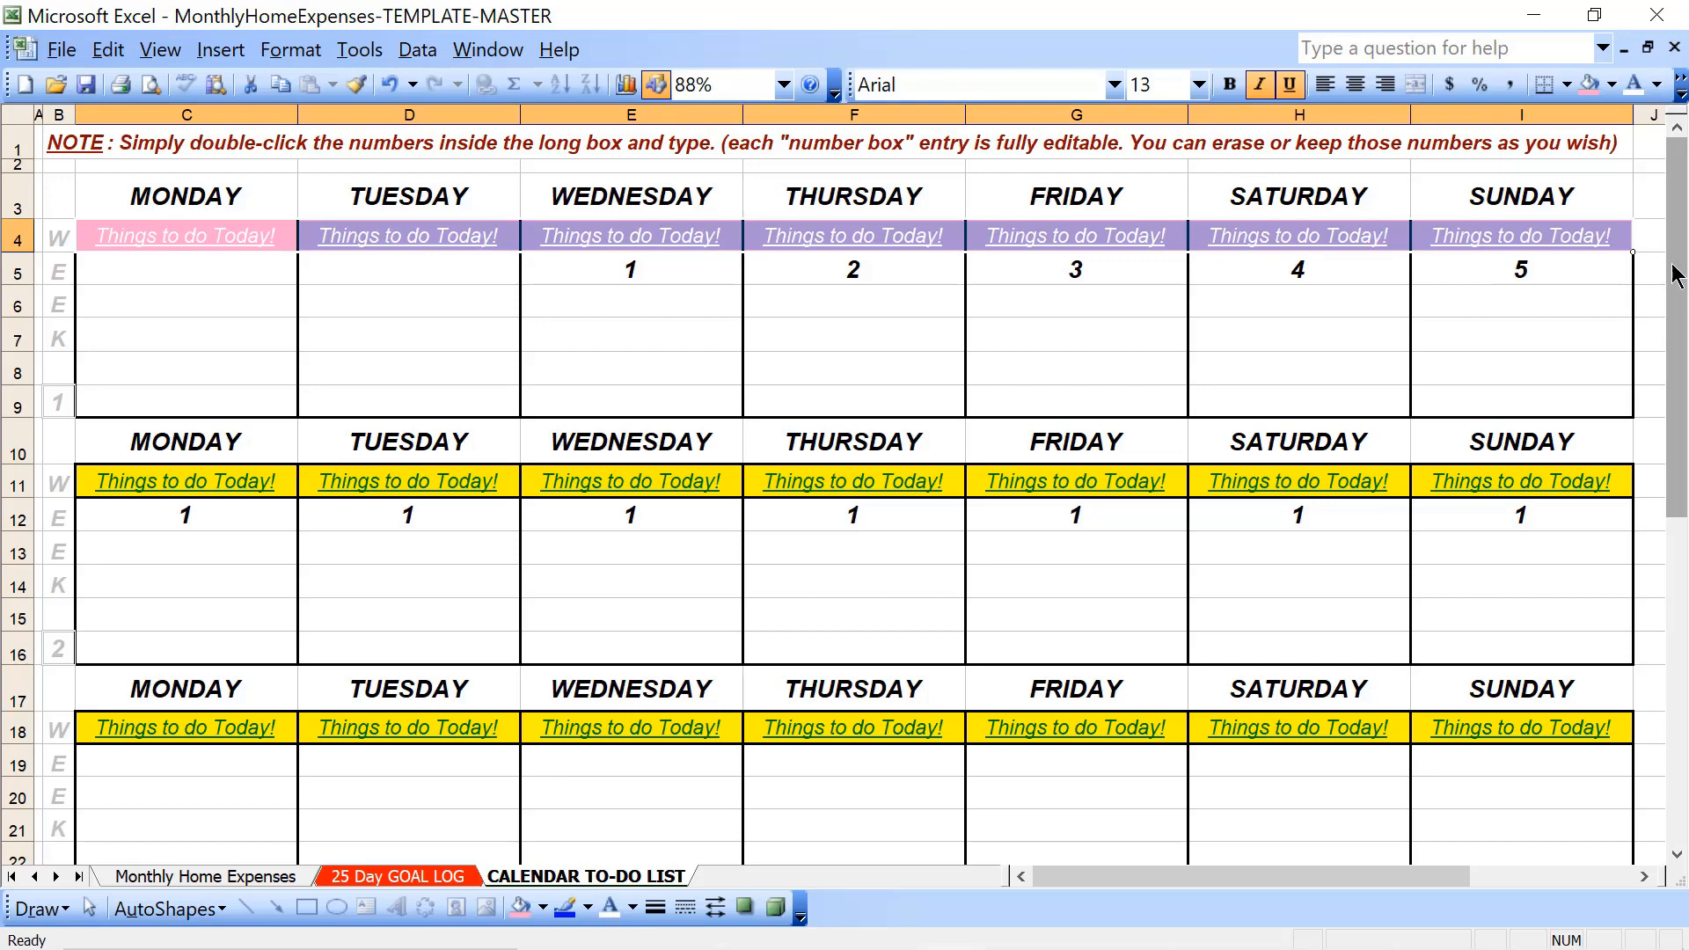
pyautogui.click(870, 331)
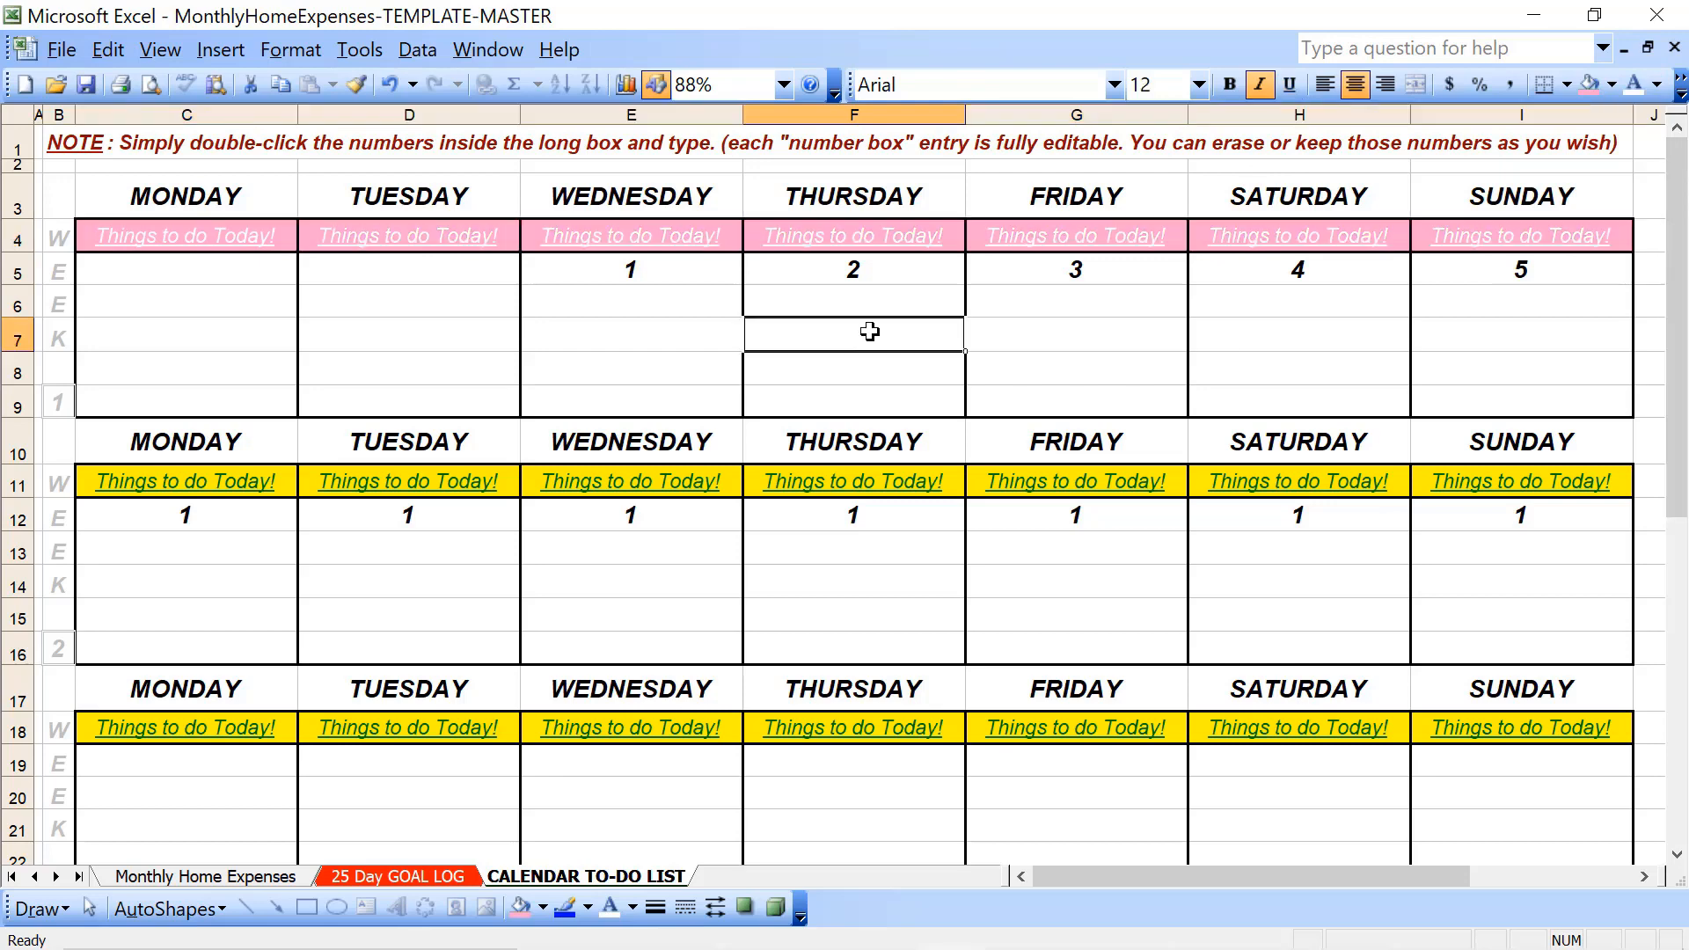
# - Make the text of week 1's "Things to do Today!" row bold from Monday through Sunday
pyautogui.click(244, 239)
pyautogui.hotkey('shift', 'Right')
pyautogui.hotkey('shift', 'Right')
pyautogui.hotkey('shift', 'Right')
pyautogui.hotkey('shift', 'Right')
pyautogui.hotkey('shift', 'Right')
pyautogui.hotkey('shift', 'Right')
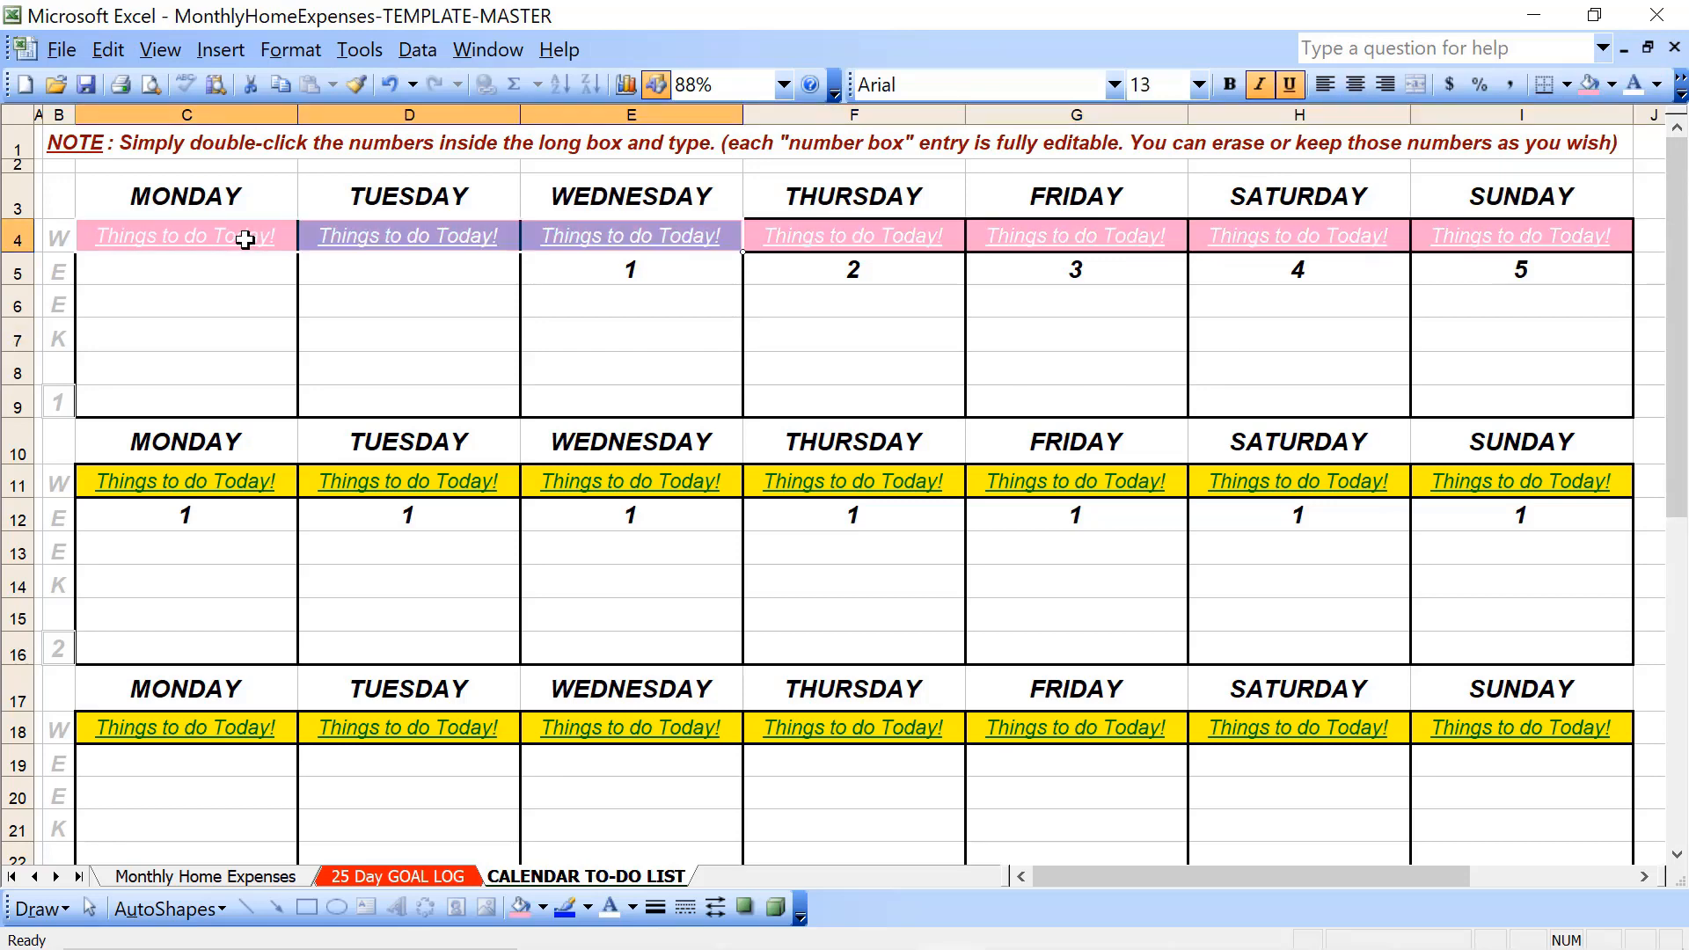
pyautogui.click(1229, 84)
pyautogui.click(597, 353)
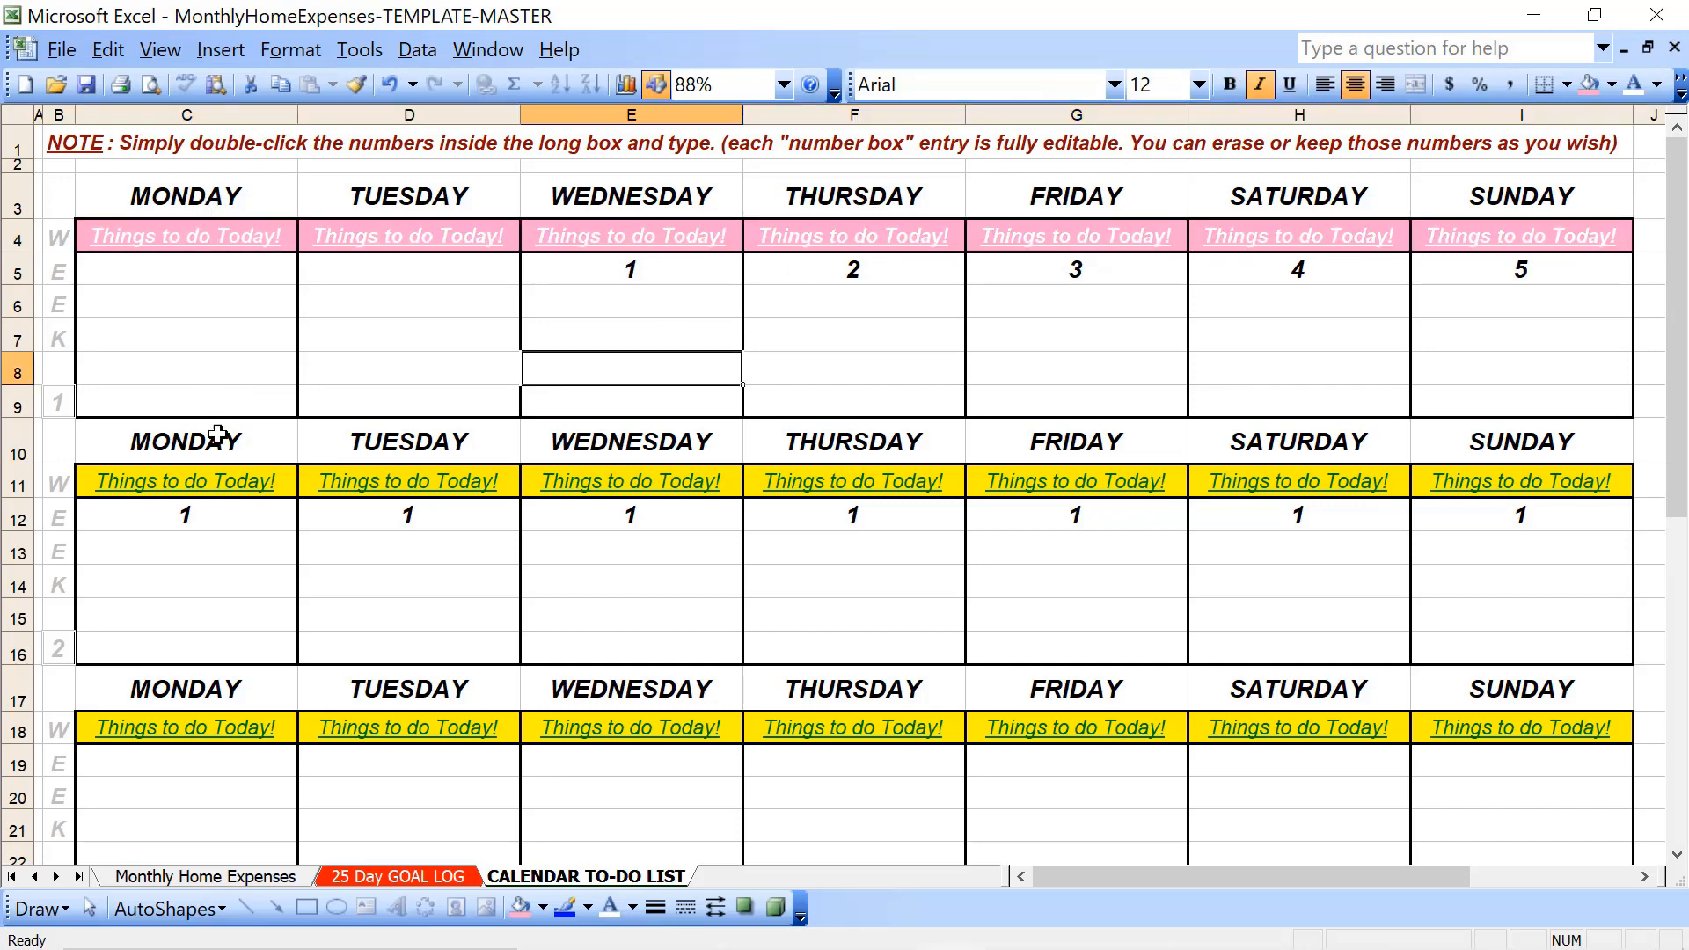
# - Format week 2's "Things to do Today!" row with bold white text and the light pink fill
pyautogui.click(226, 487)
pyautogui.hotkey('shift', 'Right')
pyautogui.hotkey('shift', 'Right')
pyautogui.hotkey('shift', 'Right')
pyautogui.hotkey('shift', 'Right')
pyautogui.hotkey('shift', 'Right')
pyautogui.hotkey('shift', 'Right')
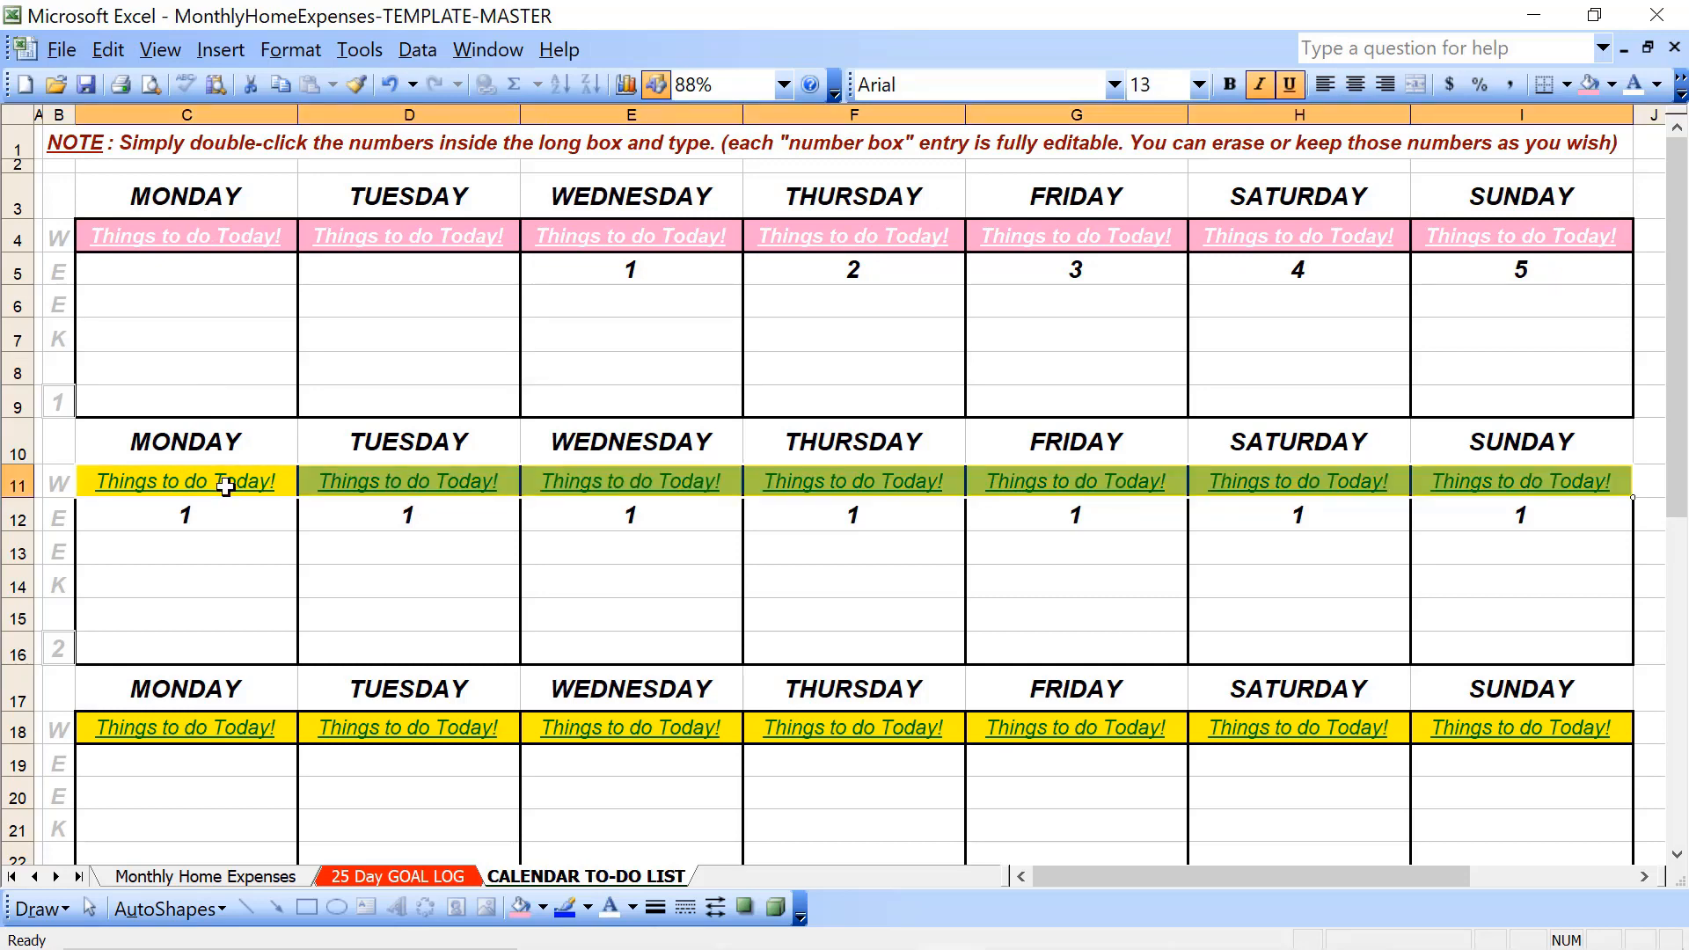
pyautogui.click(1230, 84)
pyautogui.click(1589, 84)
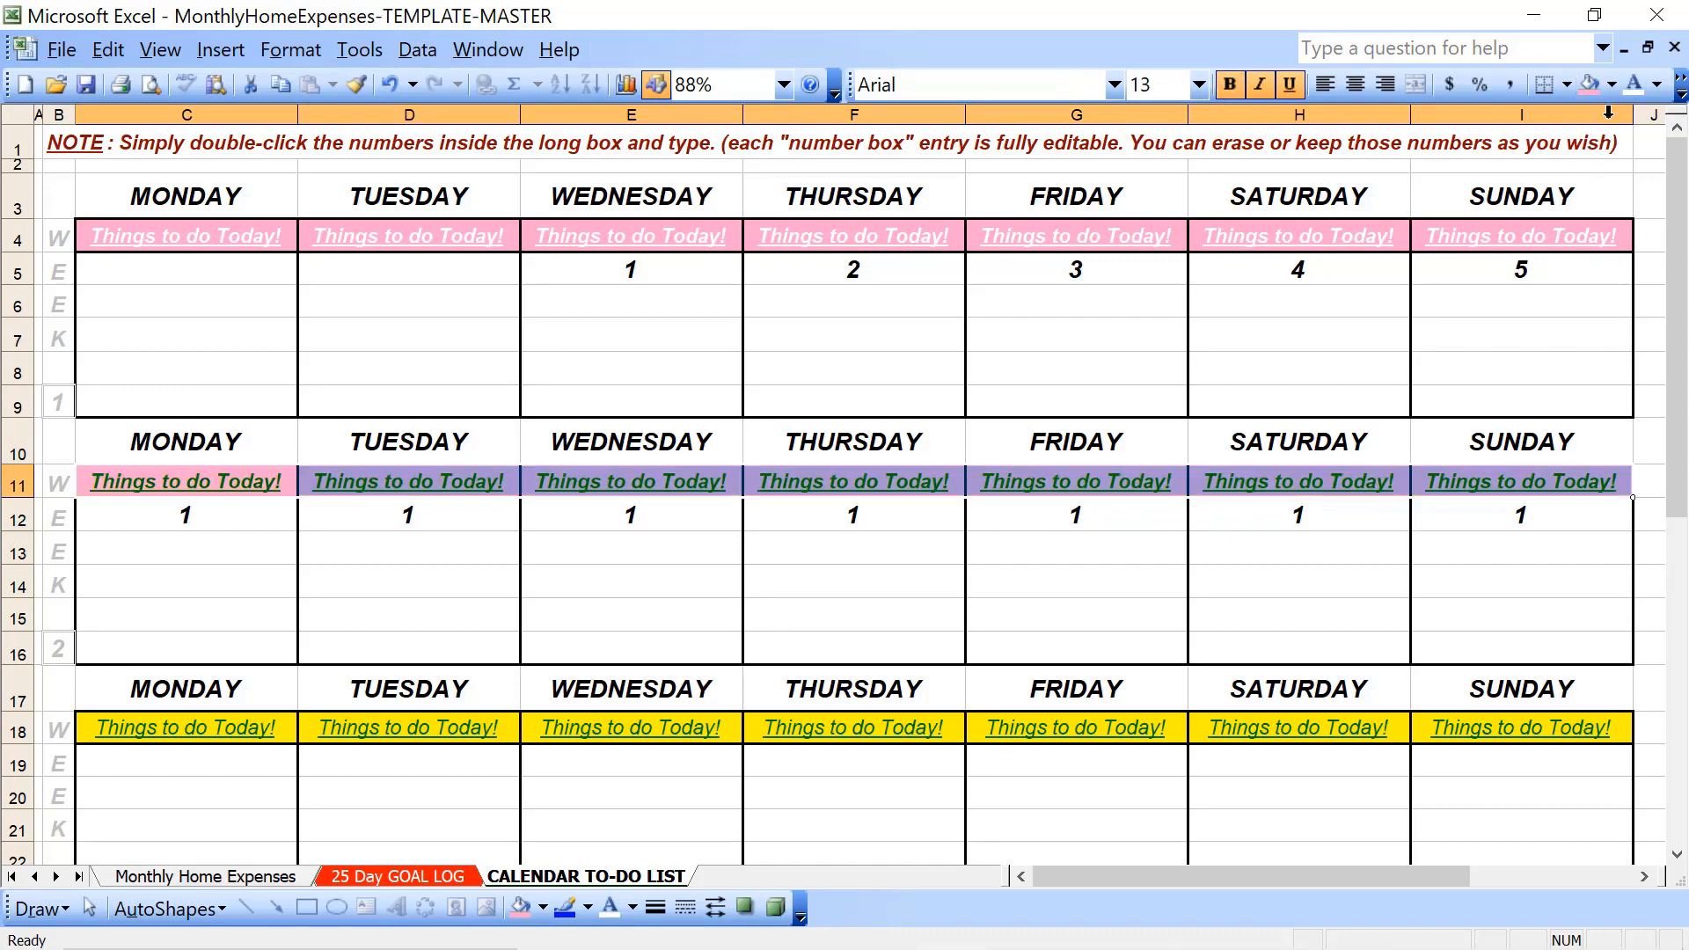
pyautogui.click(1637, 95)
# - Format week 3's "Things to do Today!" row with bold white text and the light pink fill
pyautogui.press('Down')
pyautogui.press('Down')
pyautogui.press('Down')
pyautogui.press('Down')
pyautogui.press('Down')
pyautogui.press('Down')
pyautogui.press('Down')
pyautogui.press('Down')
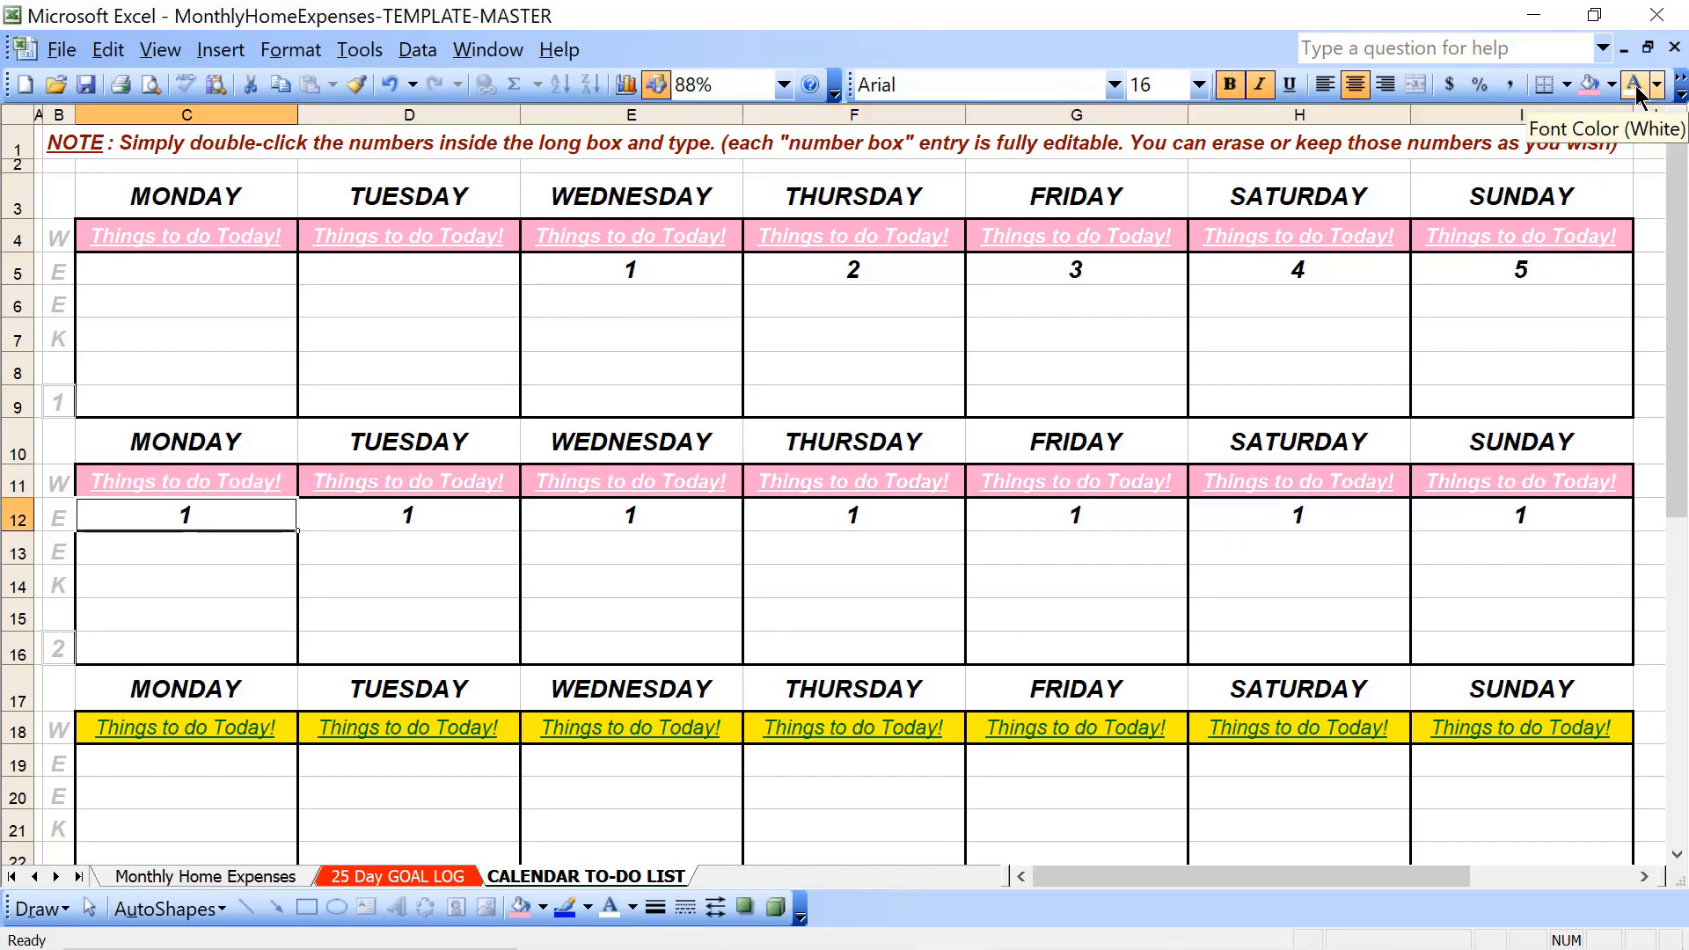
pyautogui.press('Up')
pyautogui.hotkey('shift', 'Right')
pyautogui.hotkey('shift', 'Right')
pyautogui.hotkey('shift', 'Right')
pyautogui.hotkey('shift', 'Right')
pyautogui.hotkey('shift', 'Right')
pyautogui.hotkey('shift', 'Right')
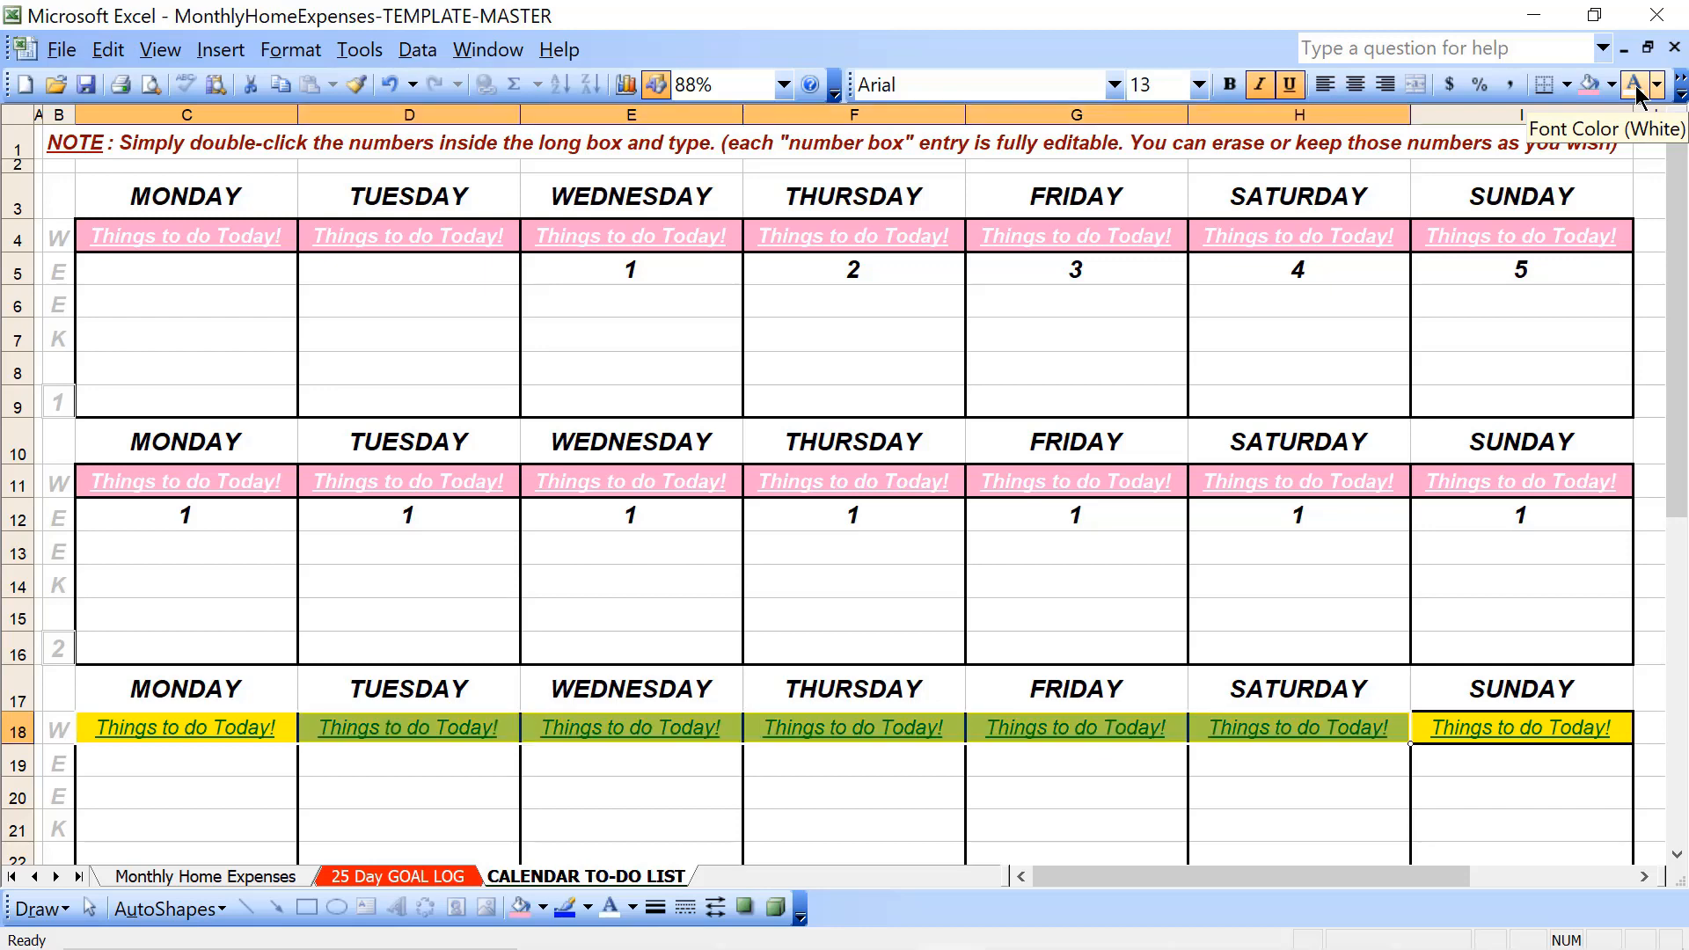
pyautogui.click(1229, 85)
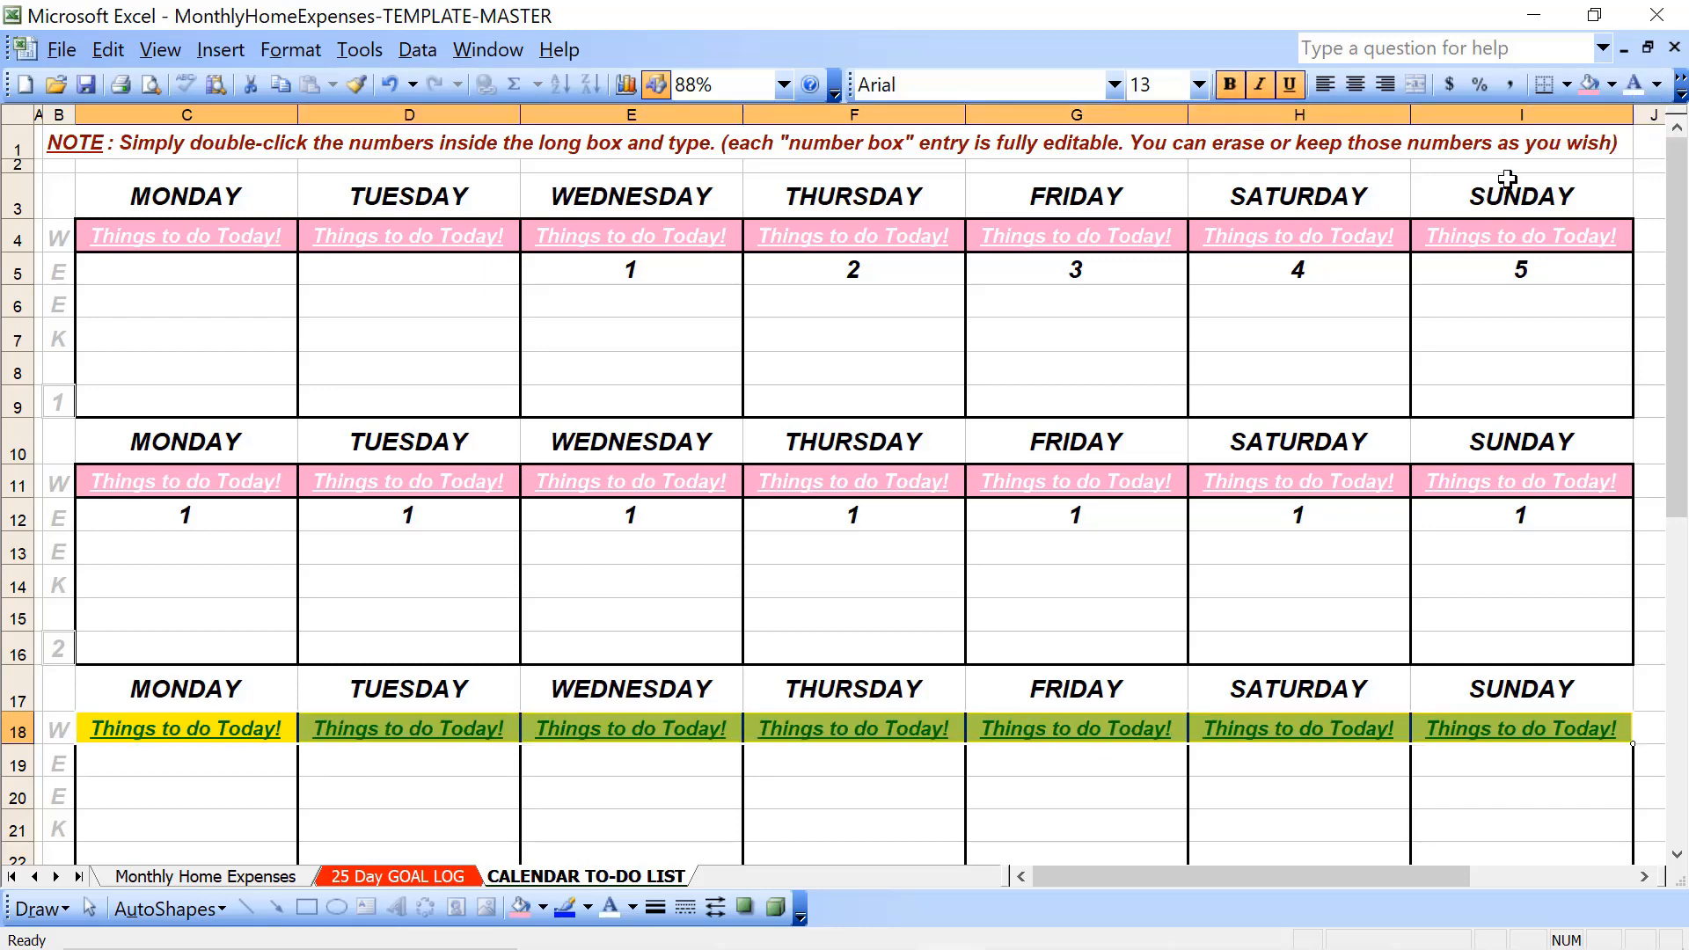
pyautogui.click(1589, 84)
pyautogui.click(1635, 85)
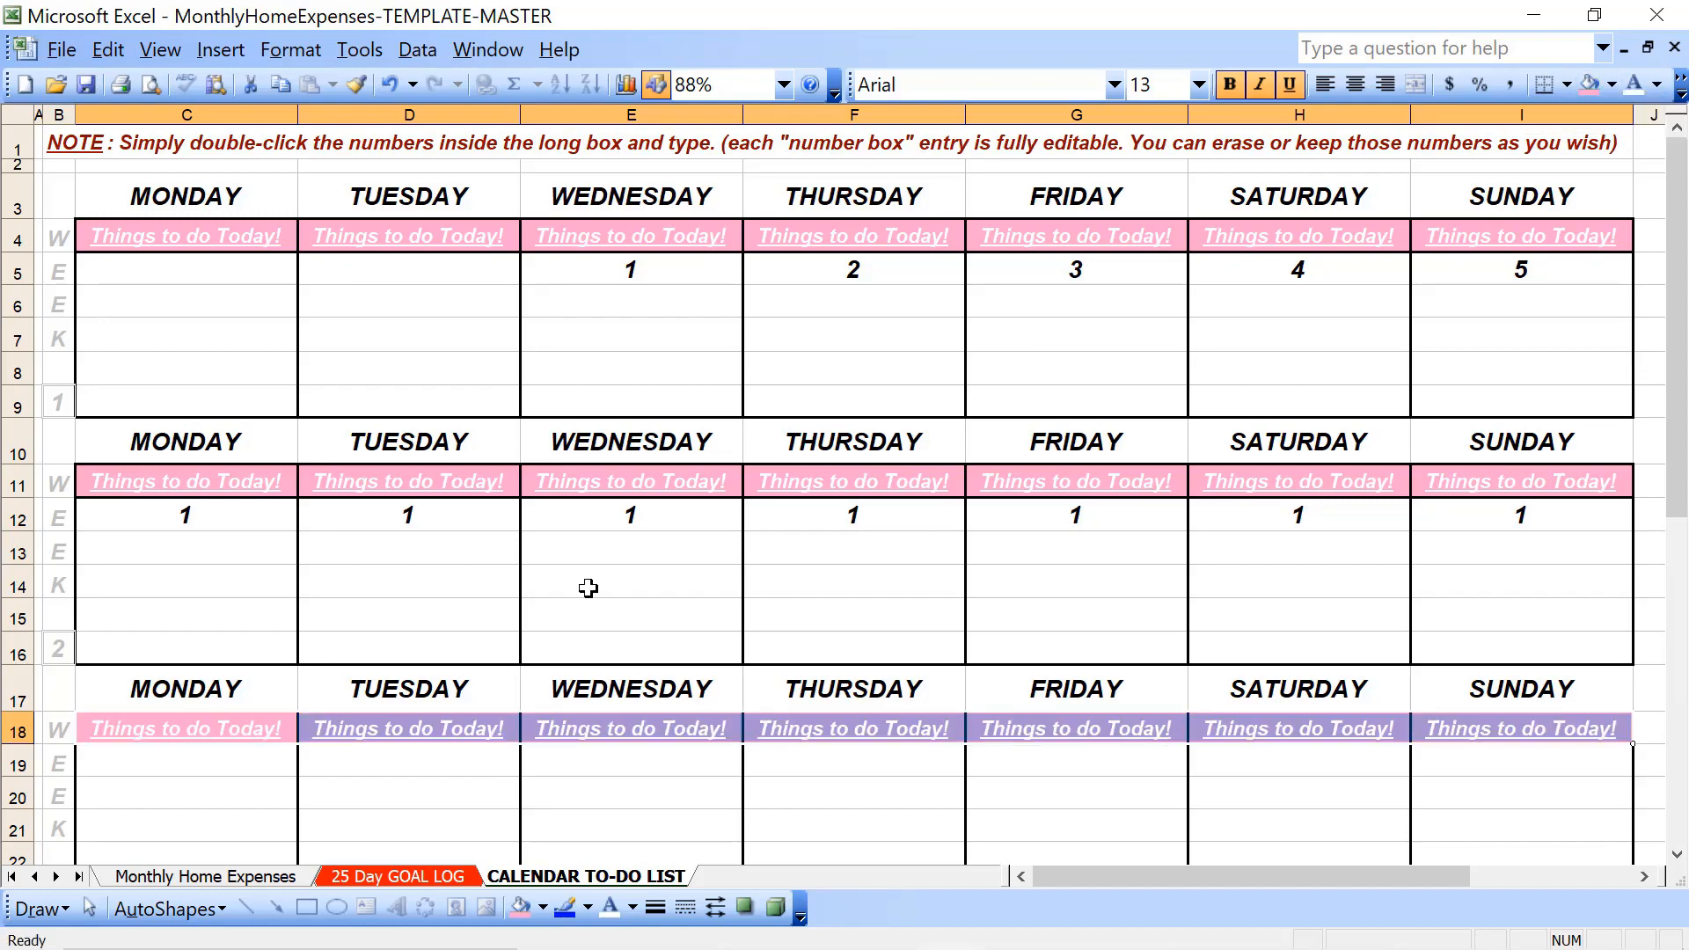
# - Format week 4's "Things to do Today!" row with the light pink fill and bold white text
pyautogui.press('Down')
pyautogui.press('Down')
pyautogui.press('Down')
pyautogui.press('Down')
pyautogui.press('Down')
pyautogui.press('Down')
pyautogui.press('Down')
pyautogui.press('Down')
pyautogui.press('Down')
pyautogui.press('Down')
pyautogui.press('Down')
pyautogui.press('Down')
pyautogui.press('Down')
pyautogui.press('Down')
pyautogui.press('Down')
pyautogui.press('Down')
pyautogui.press('Down')
pyautogui.press('Up')
pyautogui.press('Up')
pyautogui.press('Up')
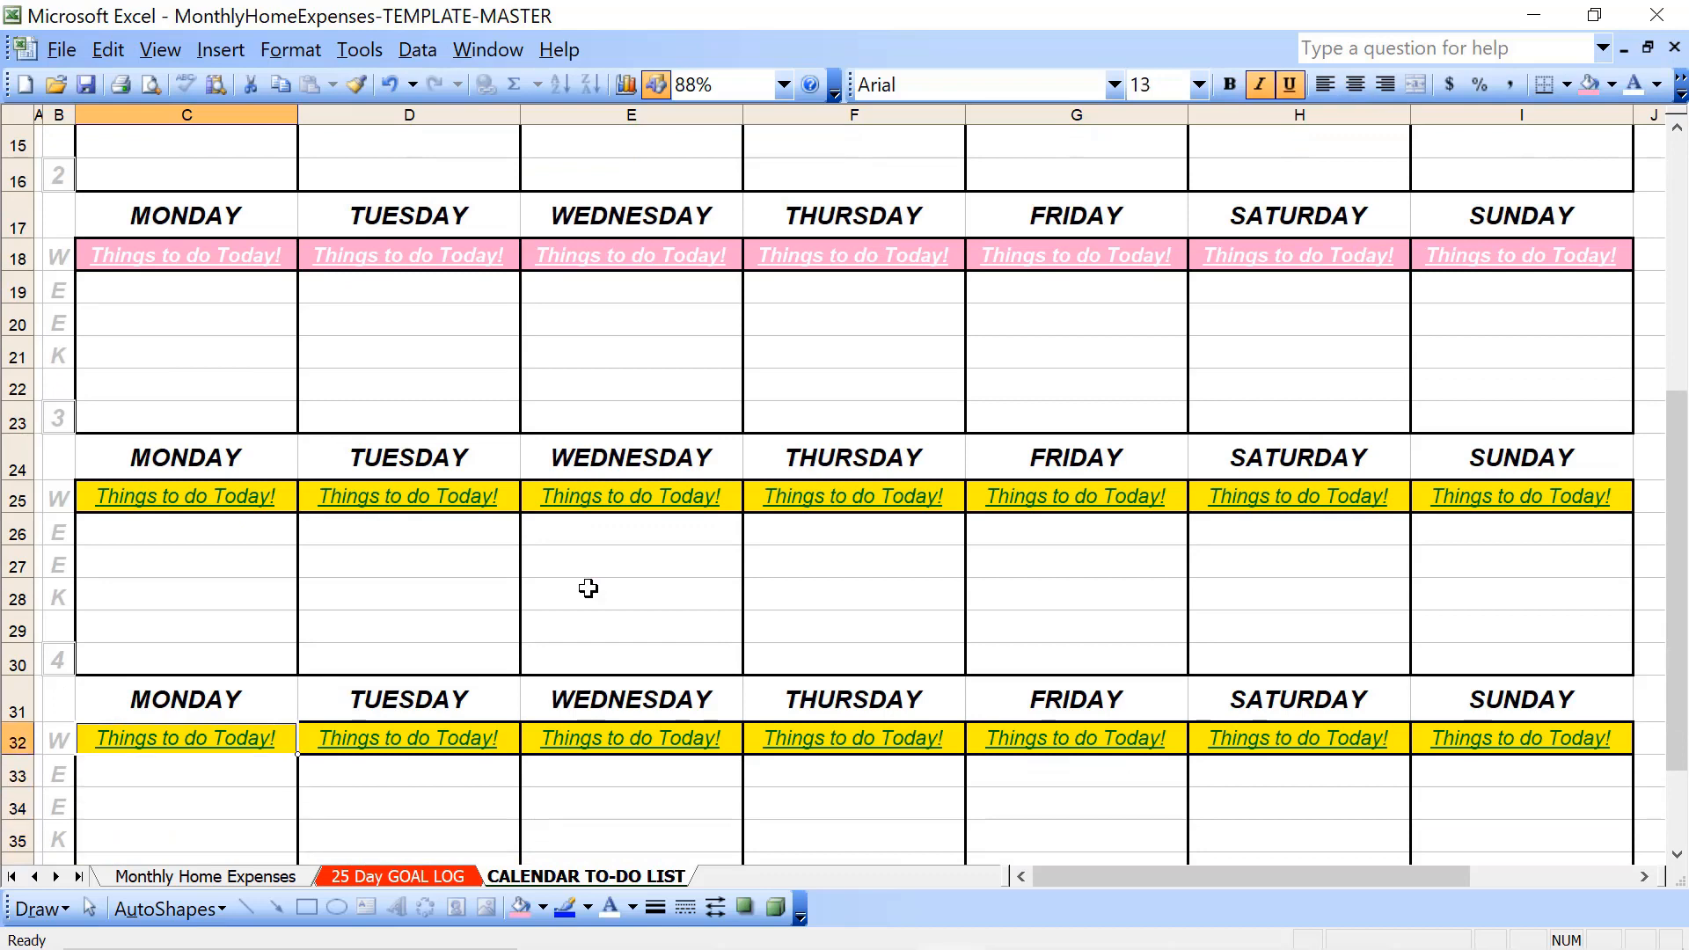
pyautogui.press('Up')
pyautogui.press('Up')
pyautogui.press('Up')
pyautogui.press('Up')
pyautogui.press('Up')
pyautogui.press('Up')
pyautogui.press('Up')
pyautogui.hotkey('shift', 'Right')
pyautogui.hotkey('shift', 'Right')
pyautogui.hotkey('shift', 'Right')
pyautogui.hotkey('shift', 'Right')
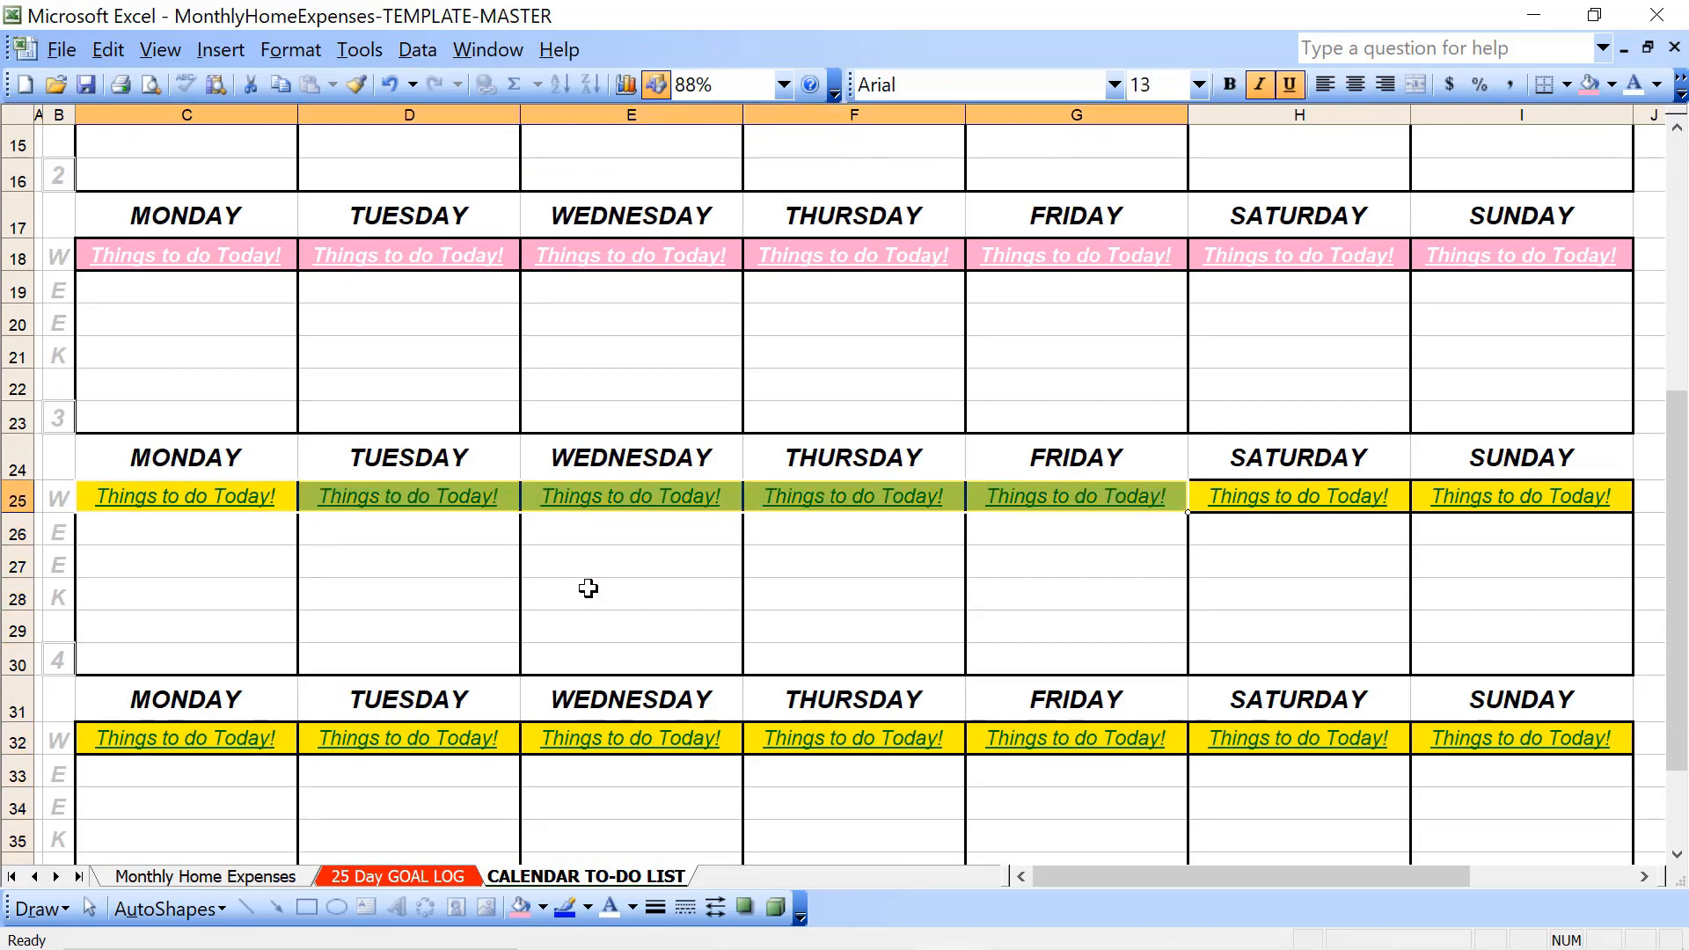
pyautogui.hotkey('shift', 'Right')
pyautogui.hotkey('shift', 'Right')
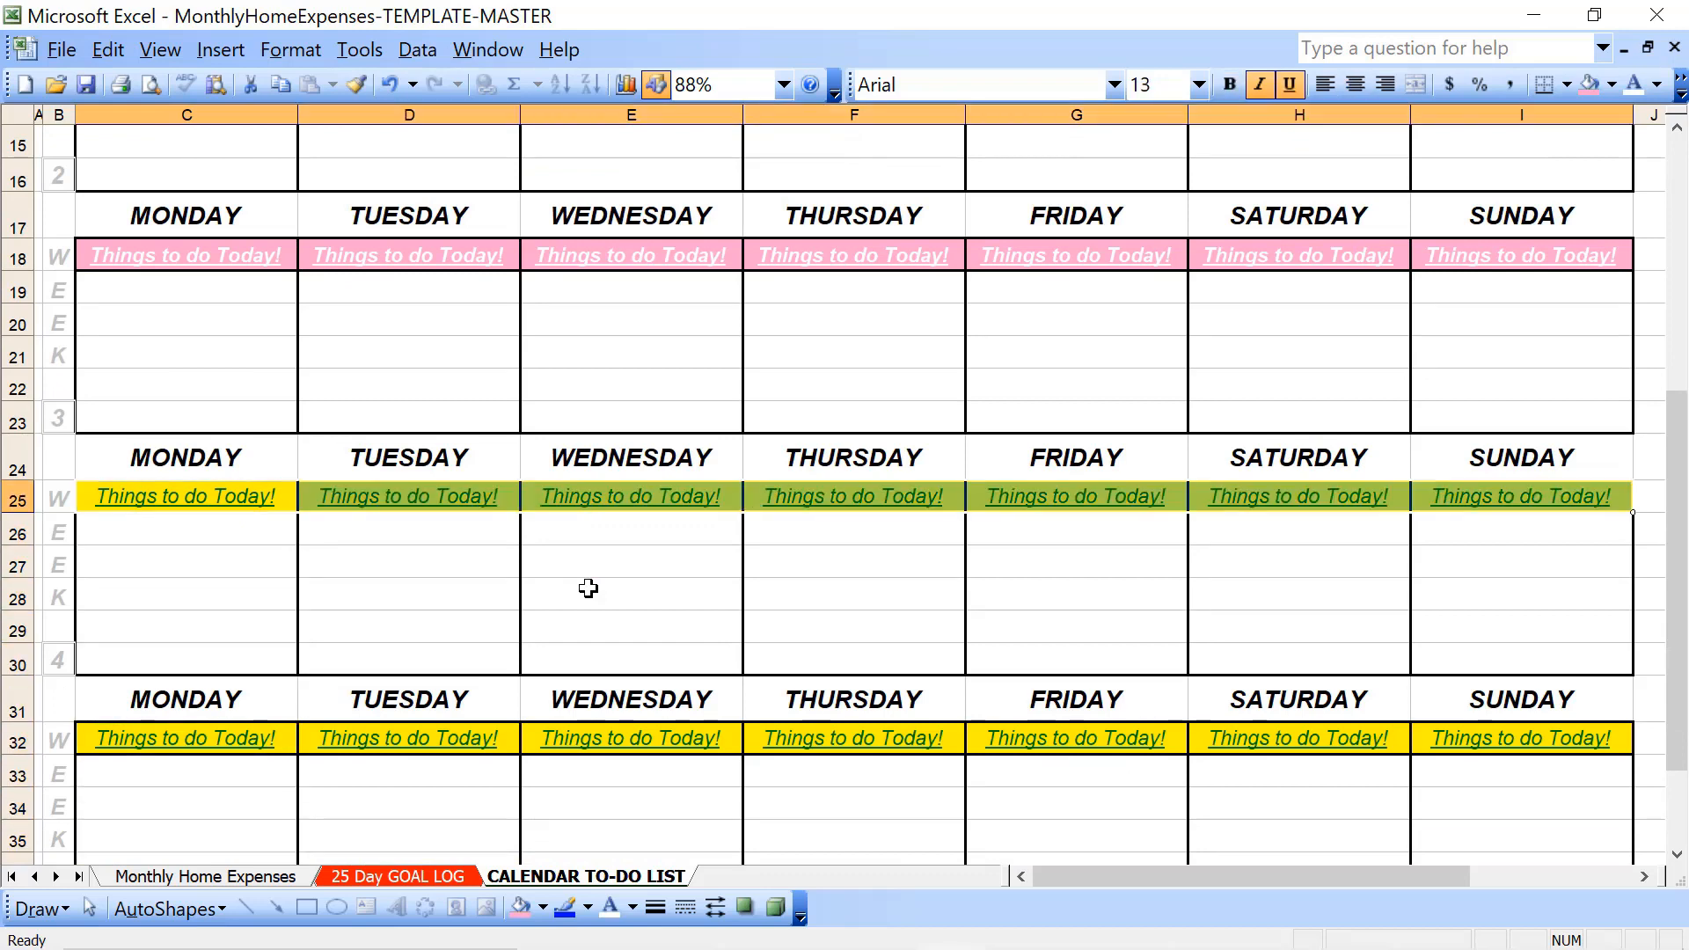
pyautogui.click(1591, 86)
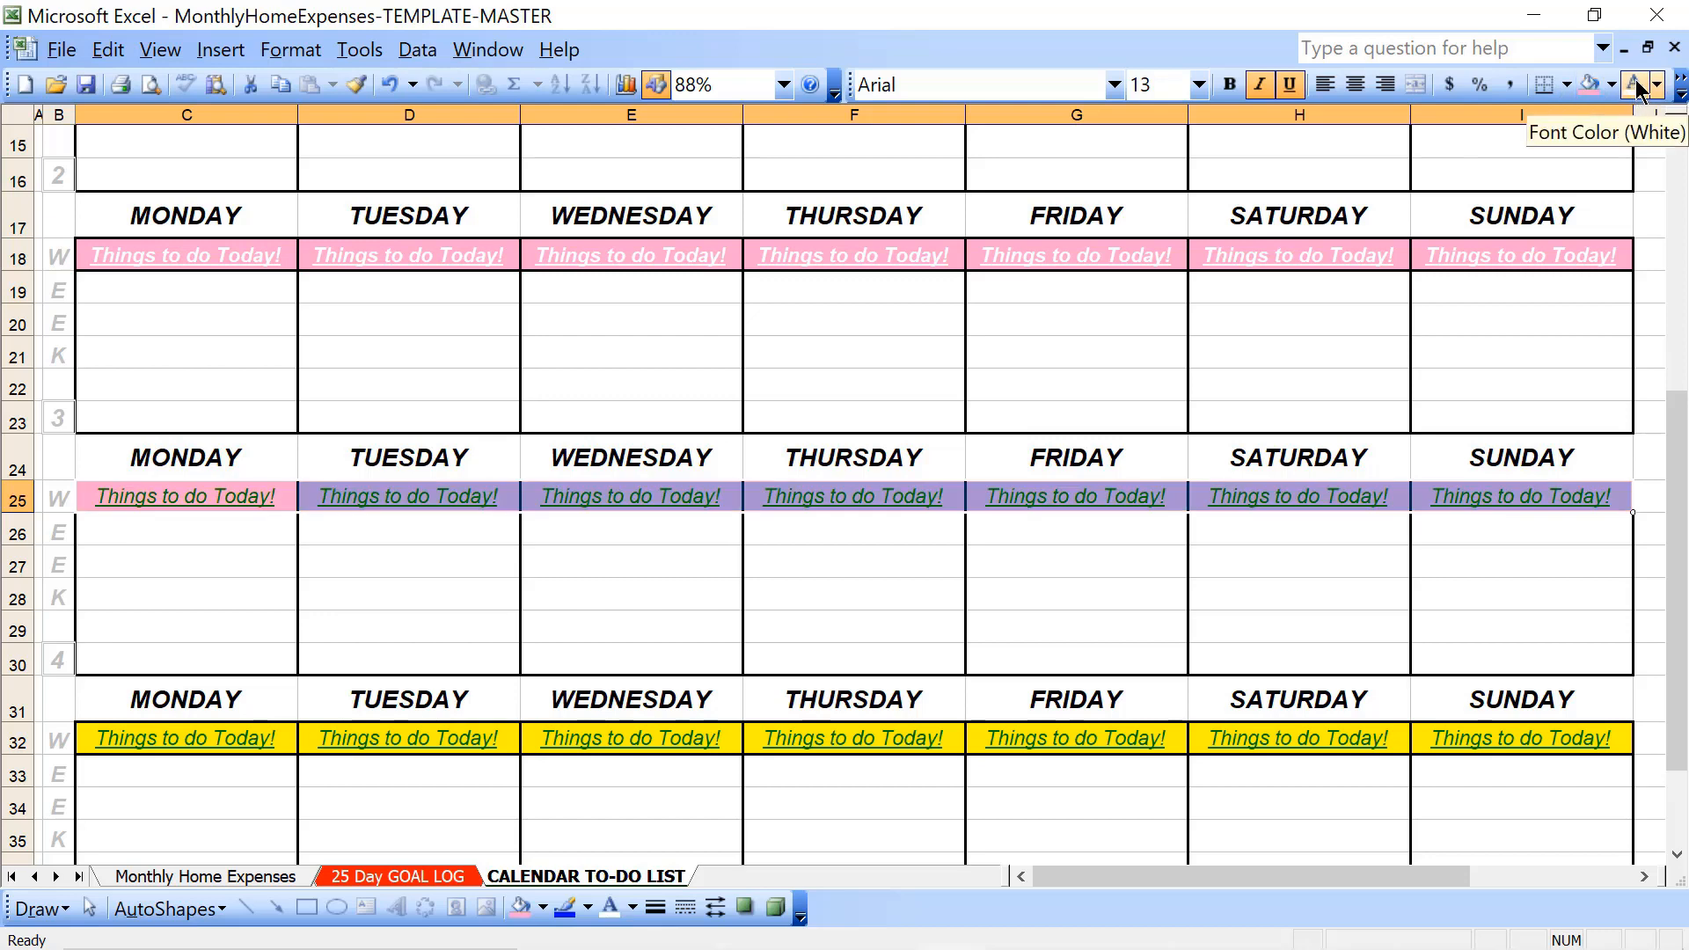
pyautogui.click(1638, 88)
pyautogui.click(1230, 85)
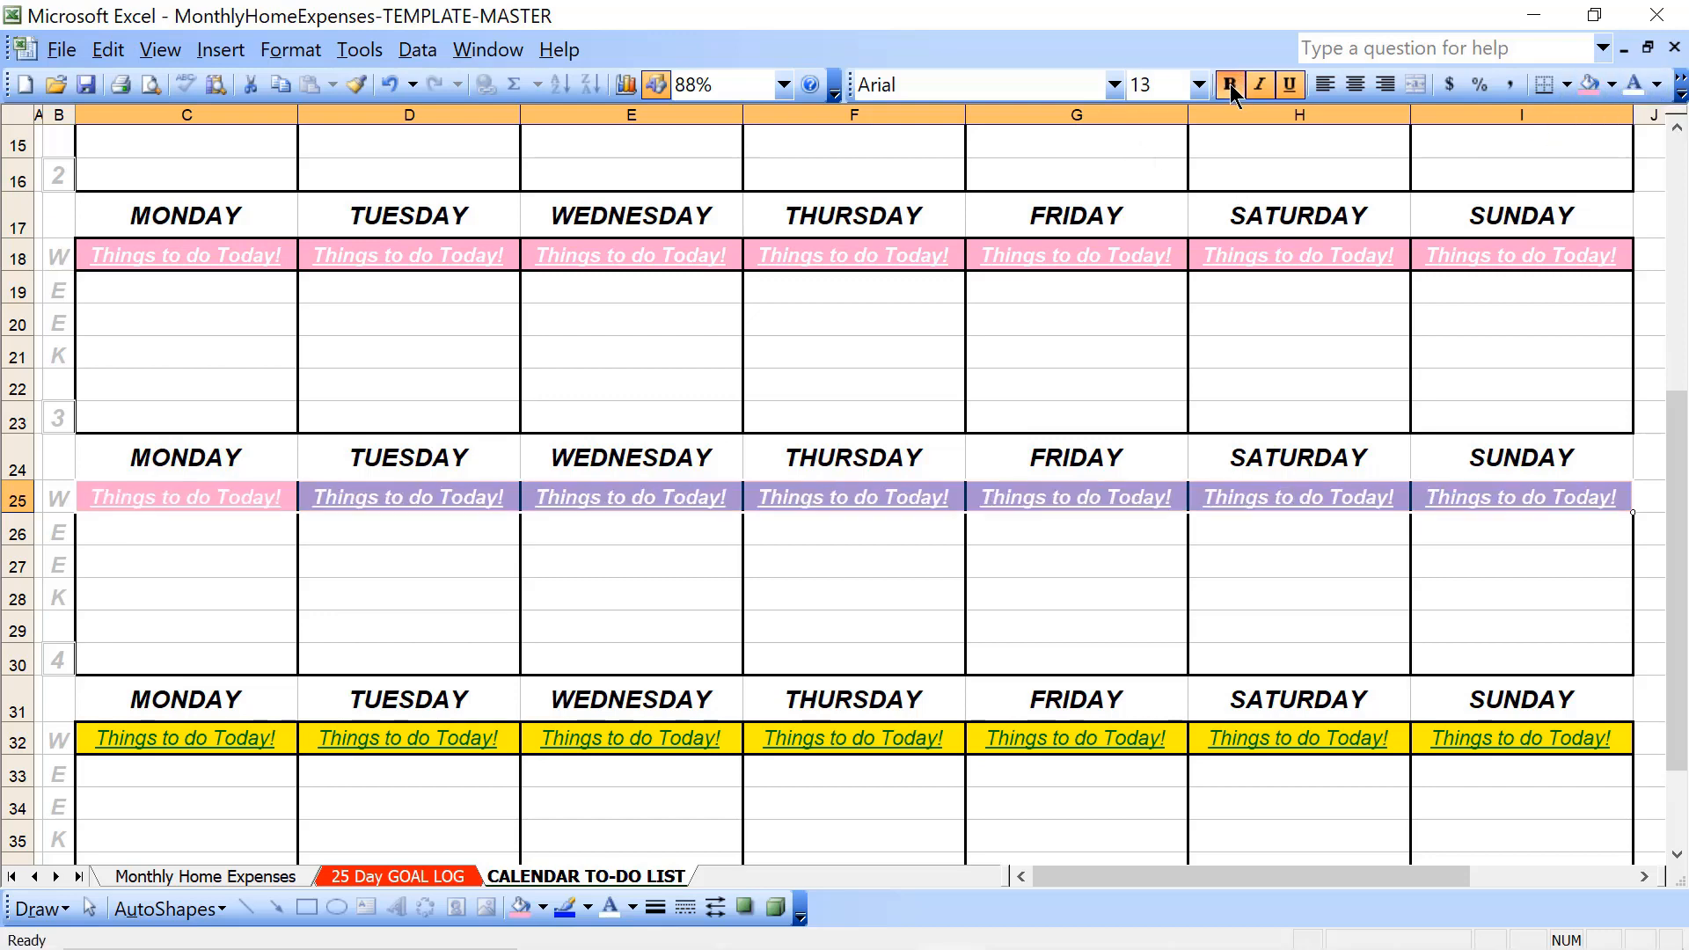
# - Format the "Things to do Today!" row below week 4 with bold white text and the light pink fill
pyautogui.click(242, 744)
pyautogui.hotkey('shift', 'Right')
pyautogui.hotkey('shift', 'Right')
pyautogui.hotkey('shift', 'Right')
pyautogui.hotkey('shift', 'Right')
pyautogui.hotkey('shift', 'Right')
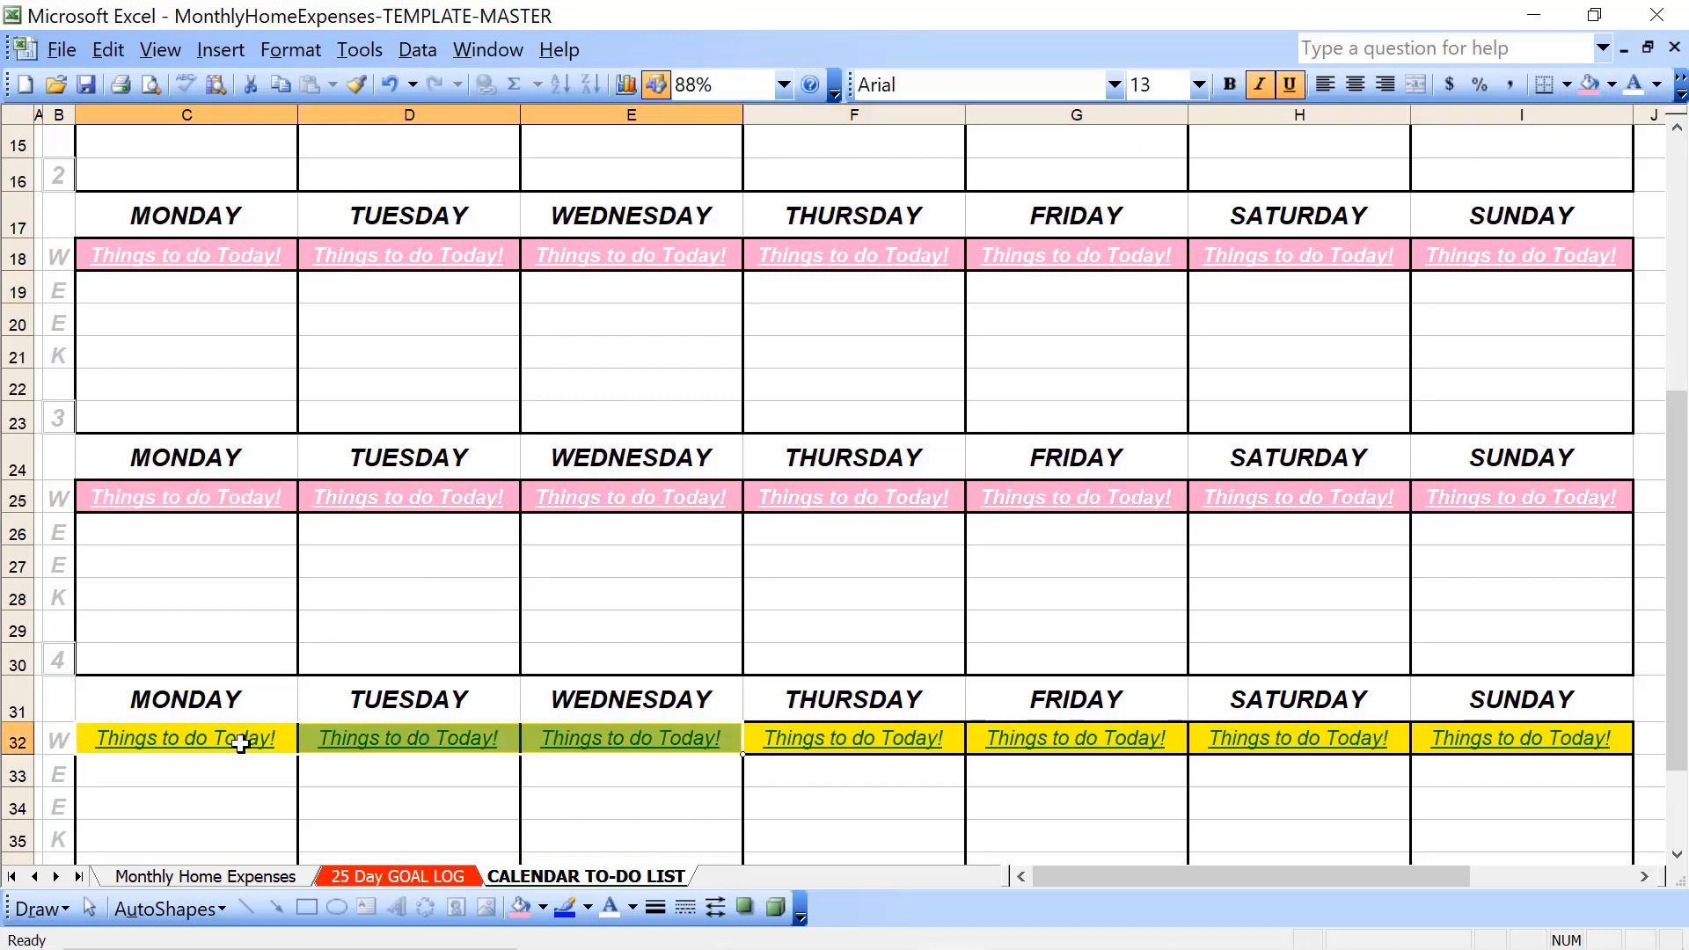
pyautogui.hotkey('shift', 'Right')
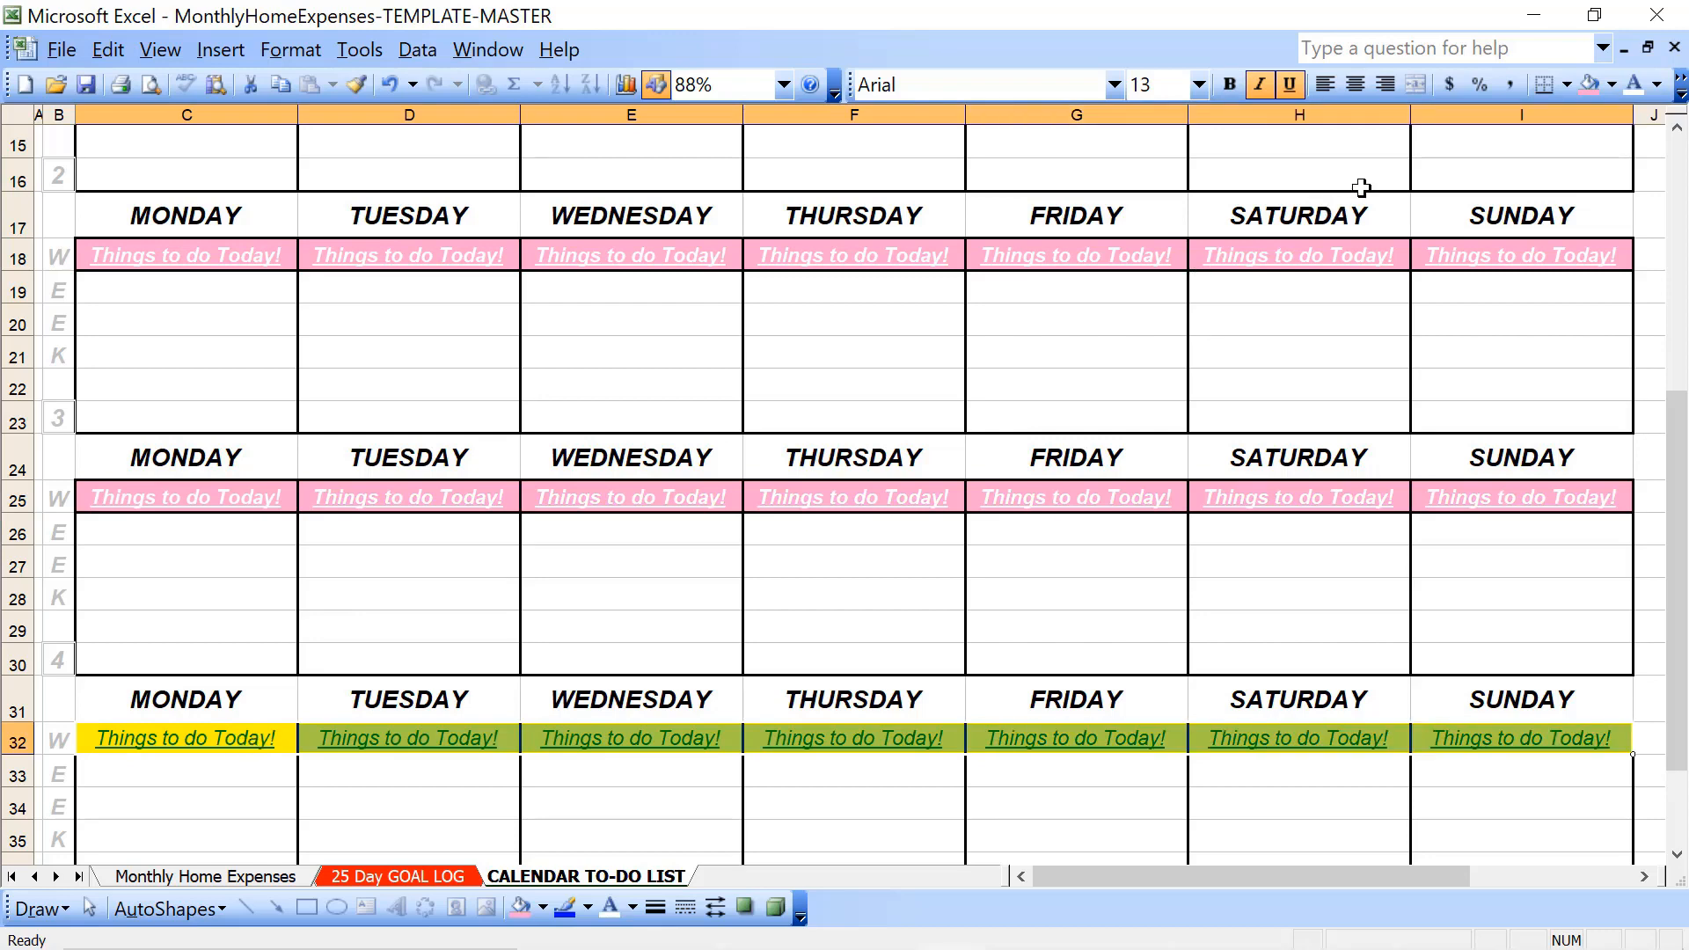
pyautogui.click(1231, 84)
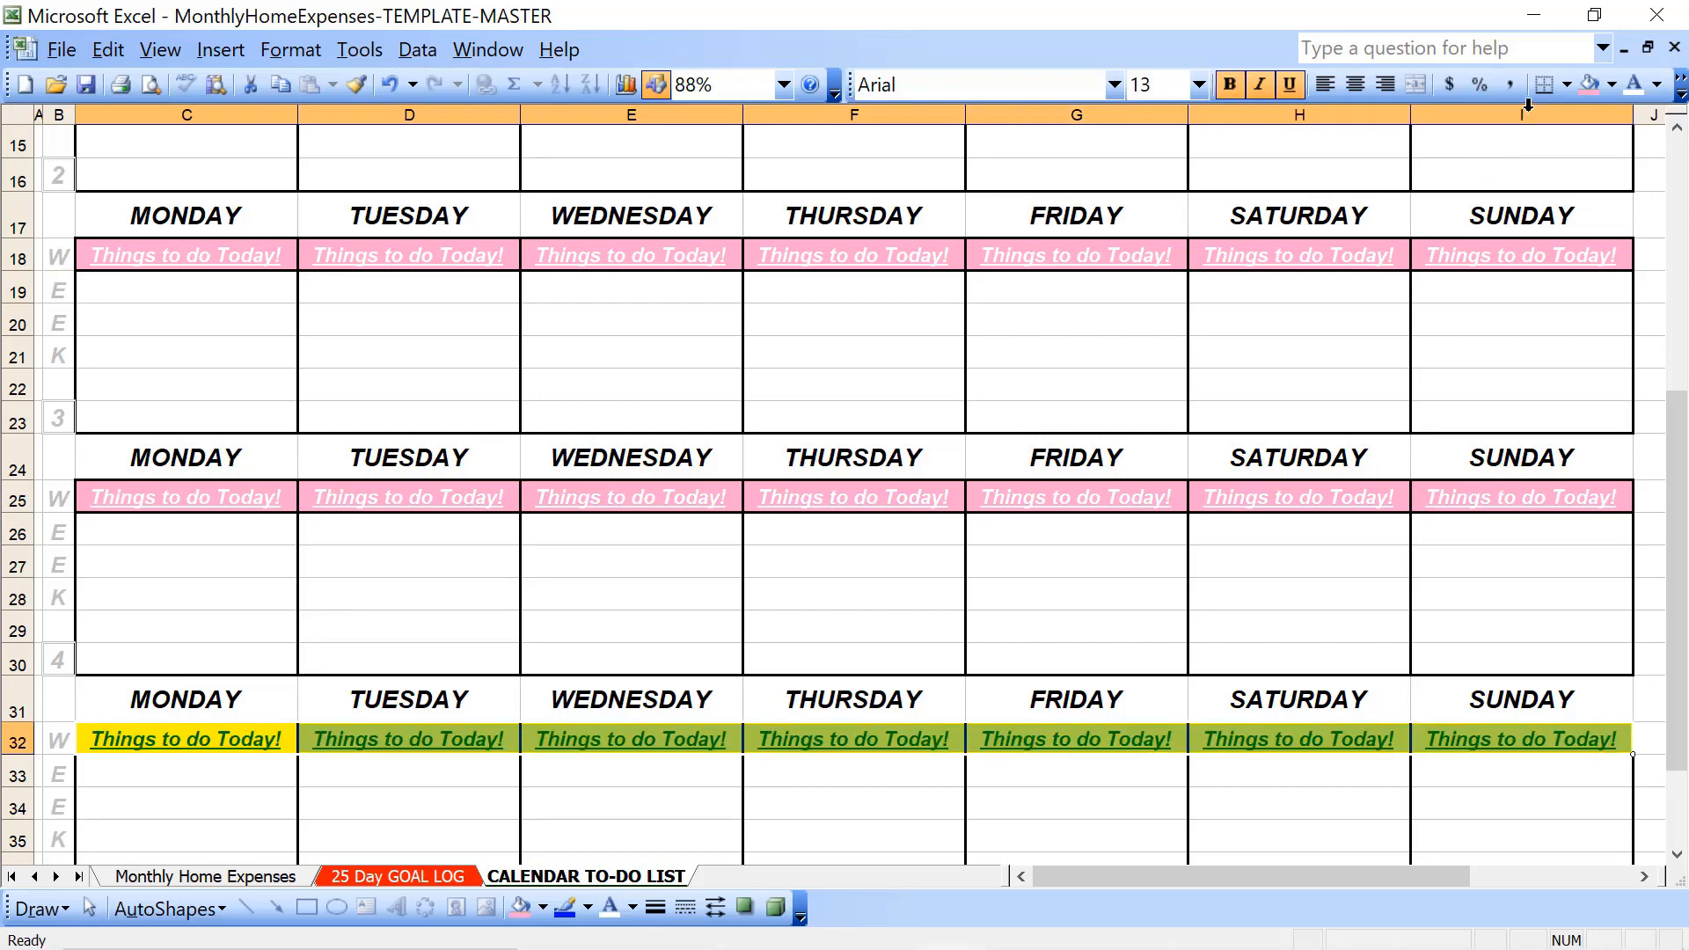
pyautogui.click(1591, 85)
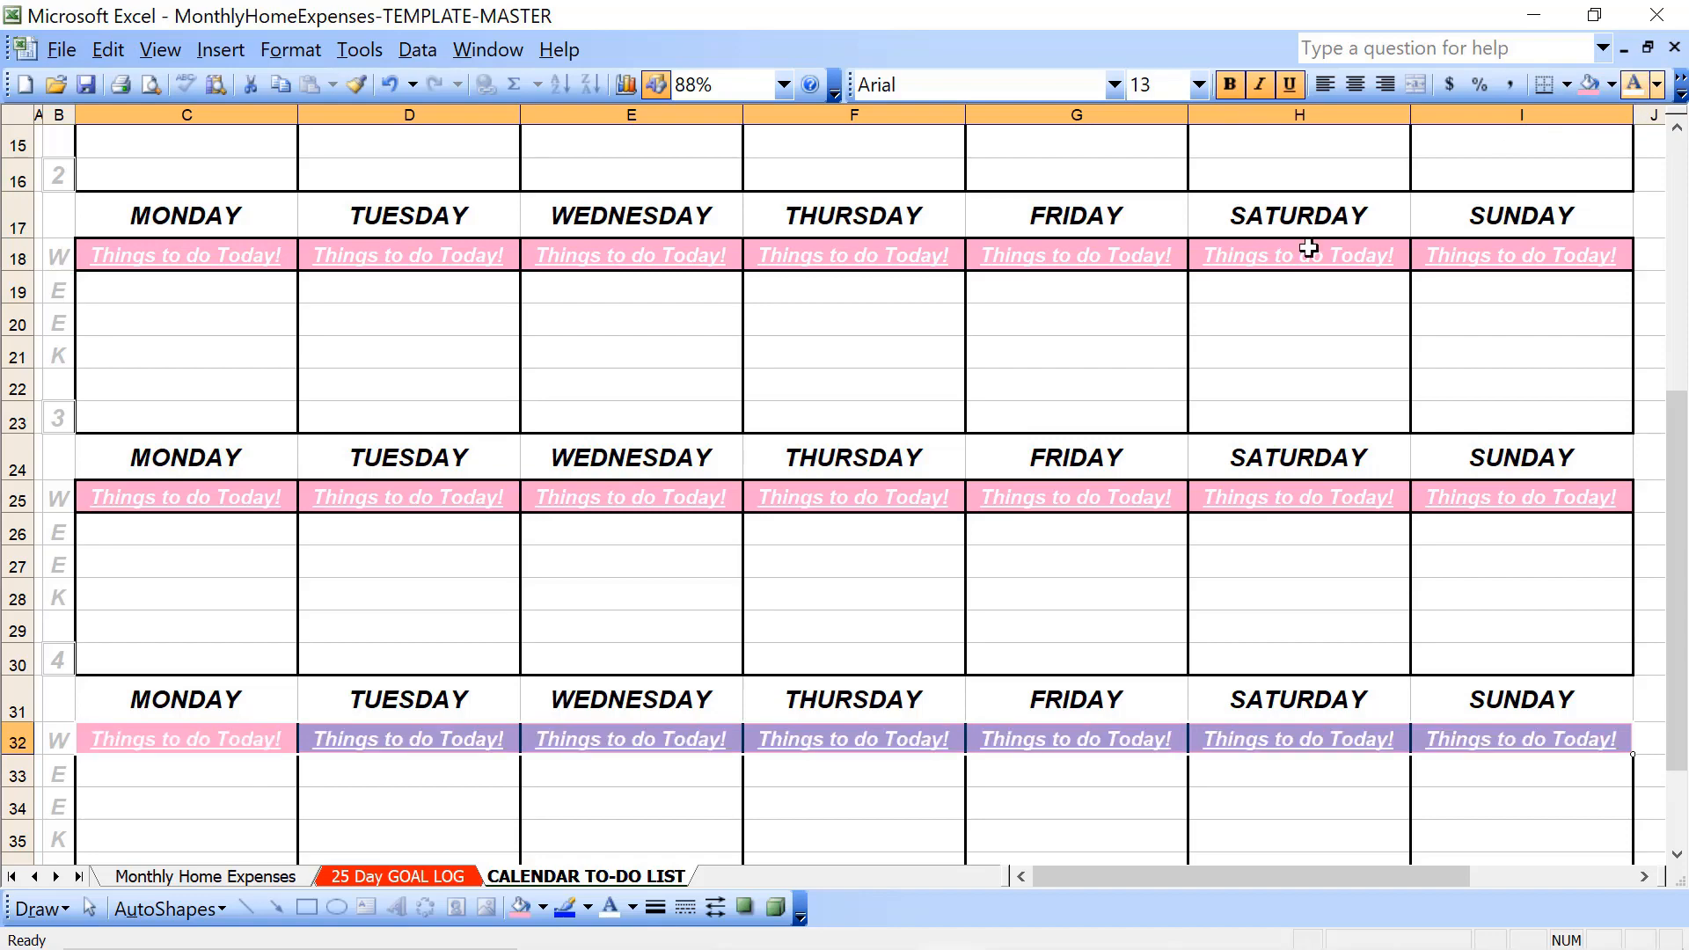
# - Fill week 1's blank Monday and Tuesday cells, rows 5 to 9, with light pink
pyautogui.click(842, 543)
pyautogui.press('Up')
pyautogui.press('Up')
pyautogui.press('Up')
pyautogui.press('Up')
pyautogui.press('Up')
pyautogui.press('Up')
pyautogui.press('Up')
pyautogui.press('Up')
pyautogui.press('Up')
pyautogui.press('Up')
pyautogui.press('Up')
pyautogui.press('Up')
pyautogui.press('Up')
pyautogui.press('Up')
pyautogui.press('Up')
pyautogui.press('Up')
pyautogui.press('Up')
pyautogui.press('Up')
pyautogui.press('Up')
pyautogui.press('Up')
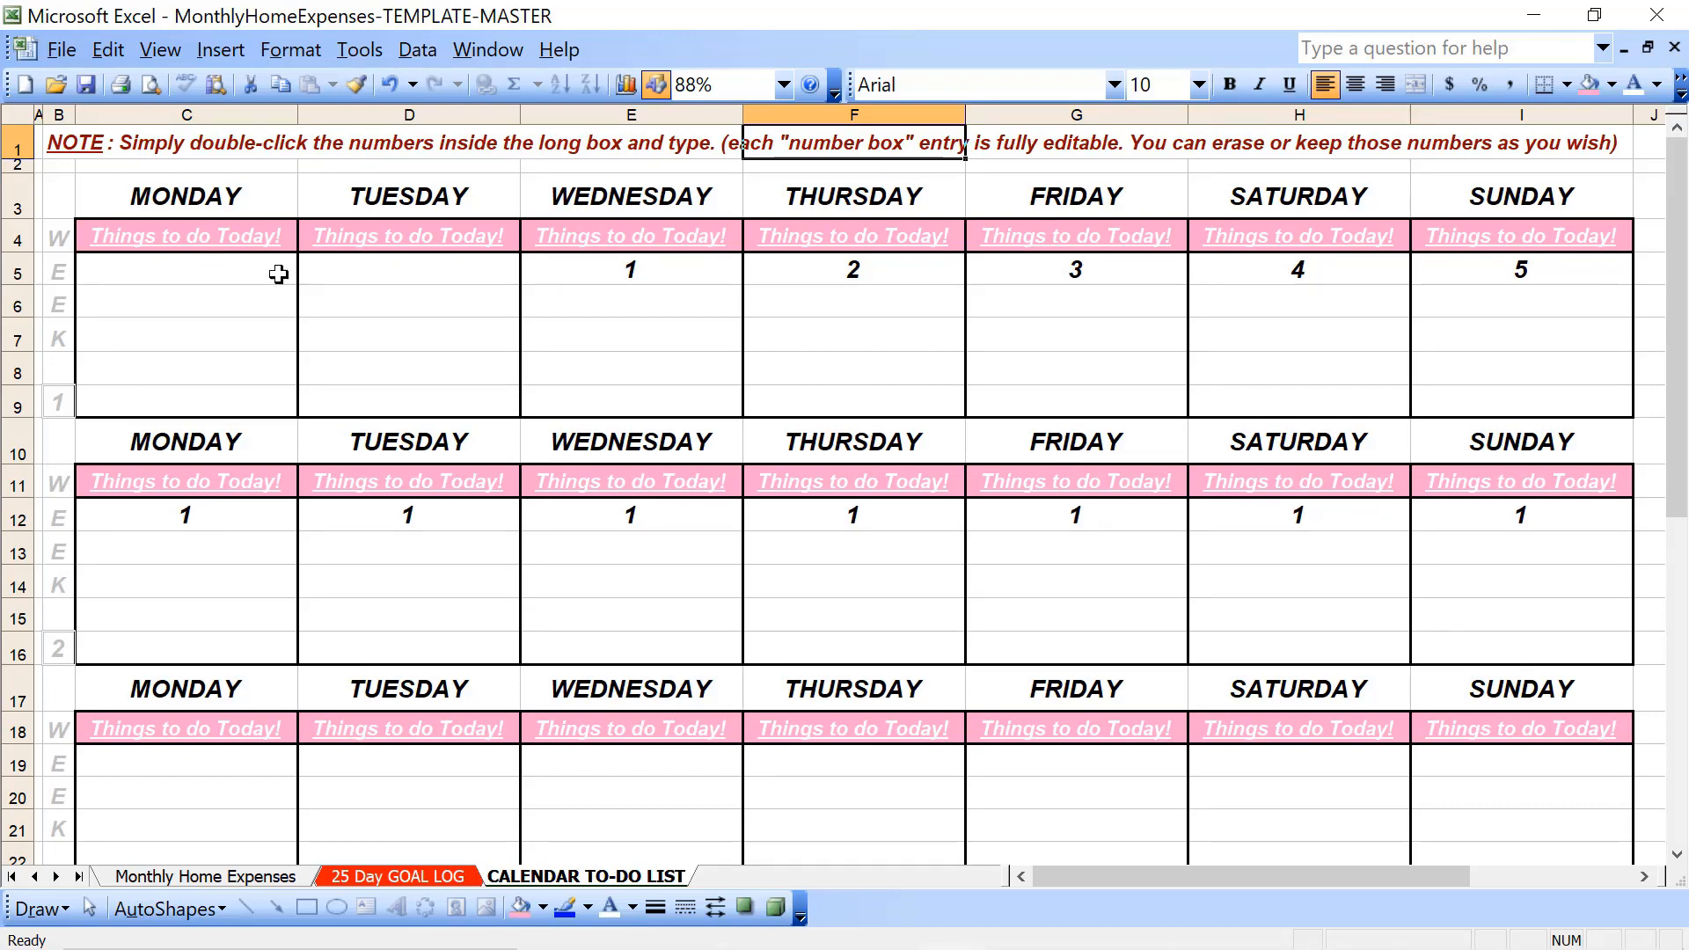
pyautogui.moveTo(256, 272); pyautogui.dragTo(431, 406)
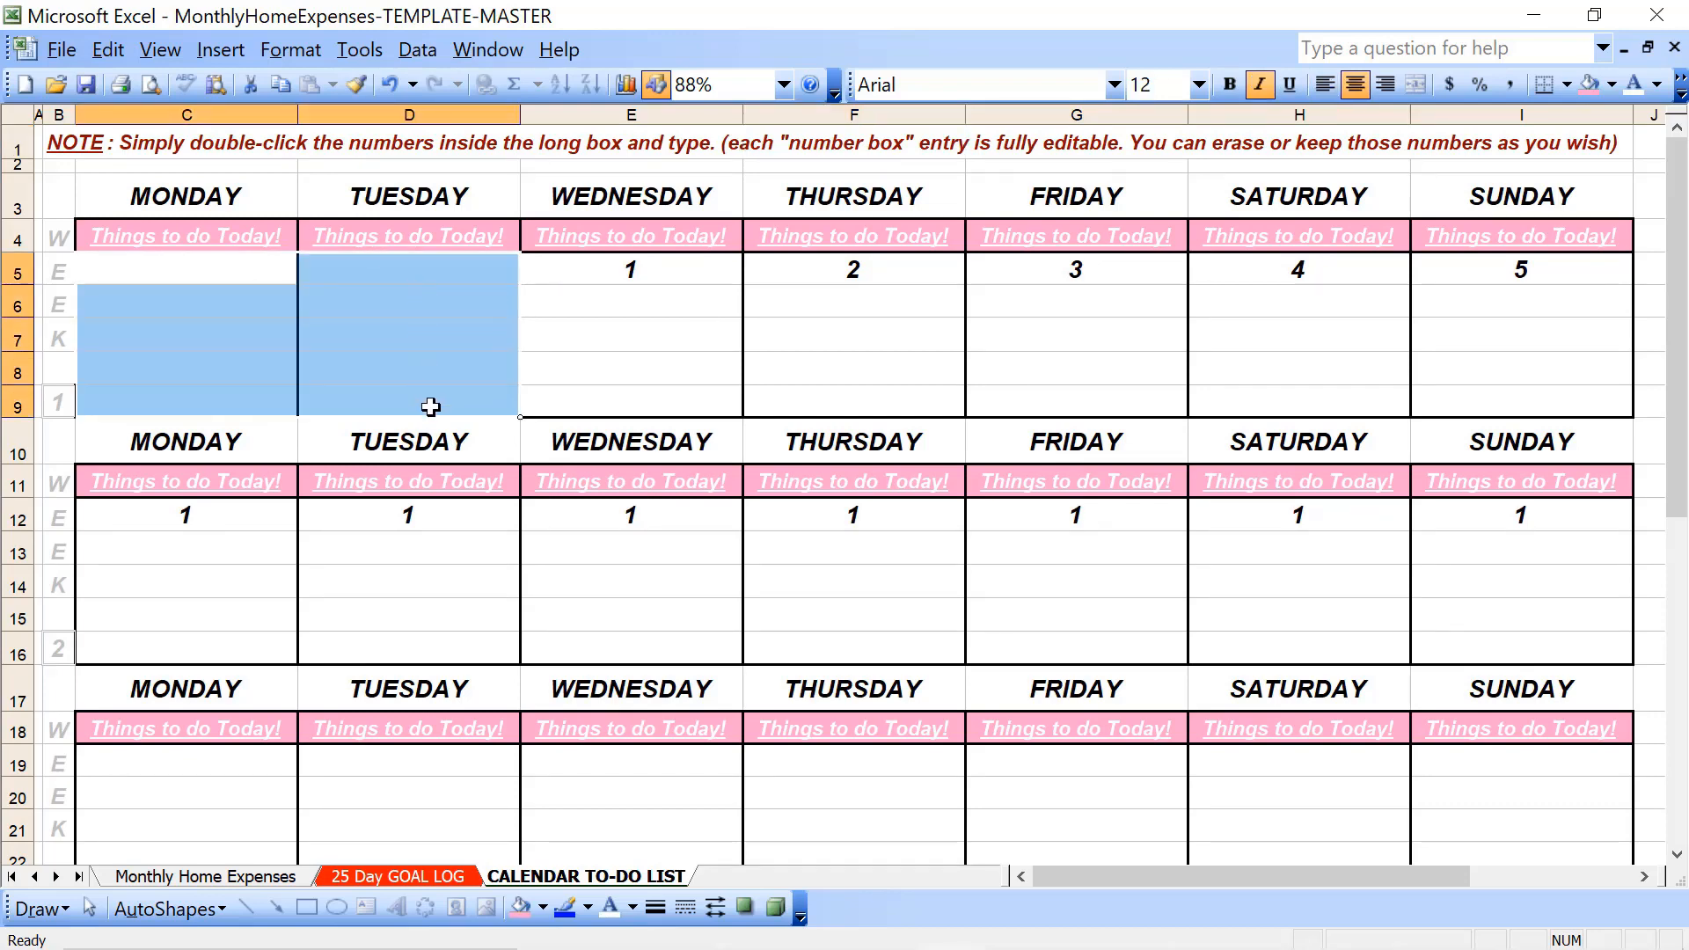
pyautogui.click(1589, 85)
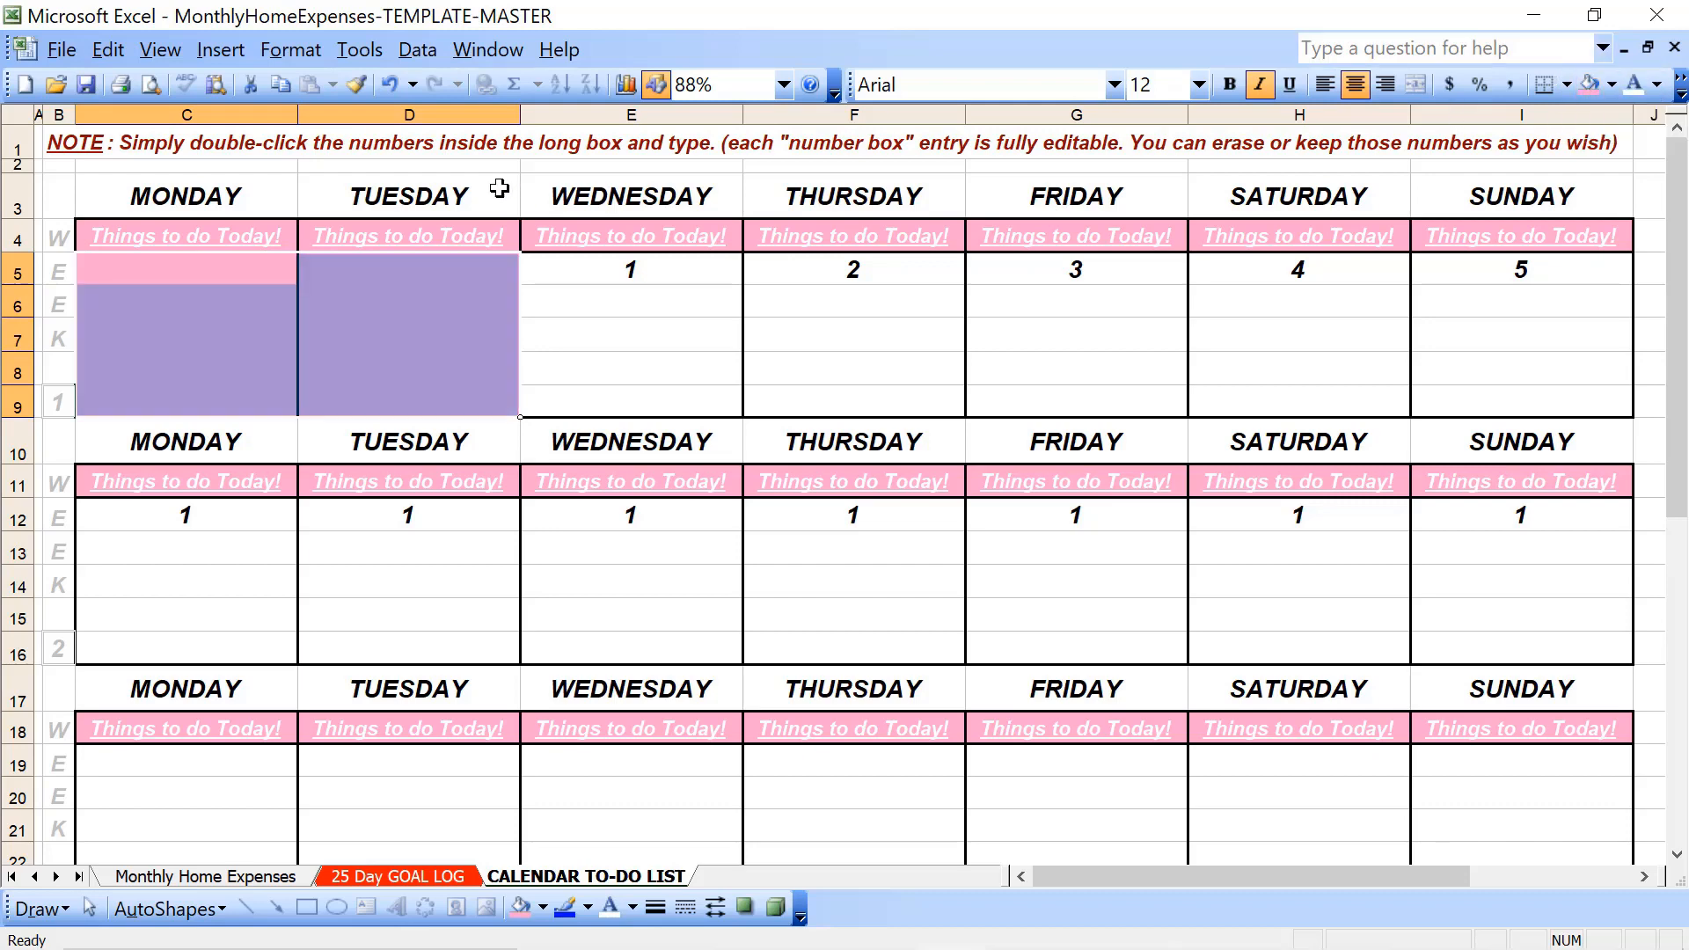
# - Set the font color of week 1's Monday and Tuesday "Things to do Today!" cells to rose, matching their fill
pyautogui.click(189, 238)
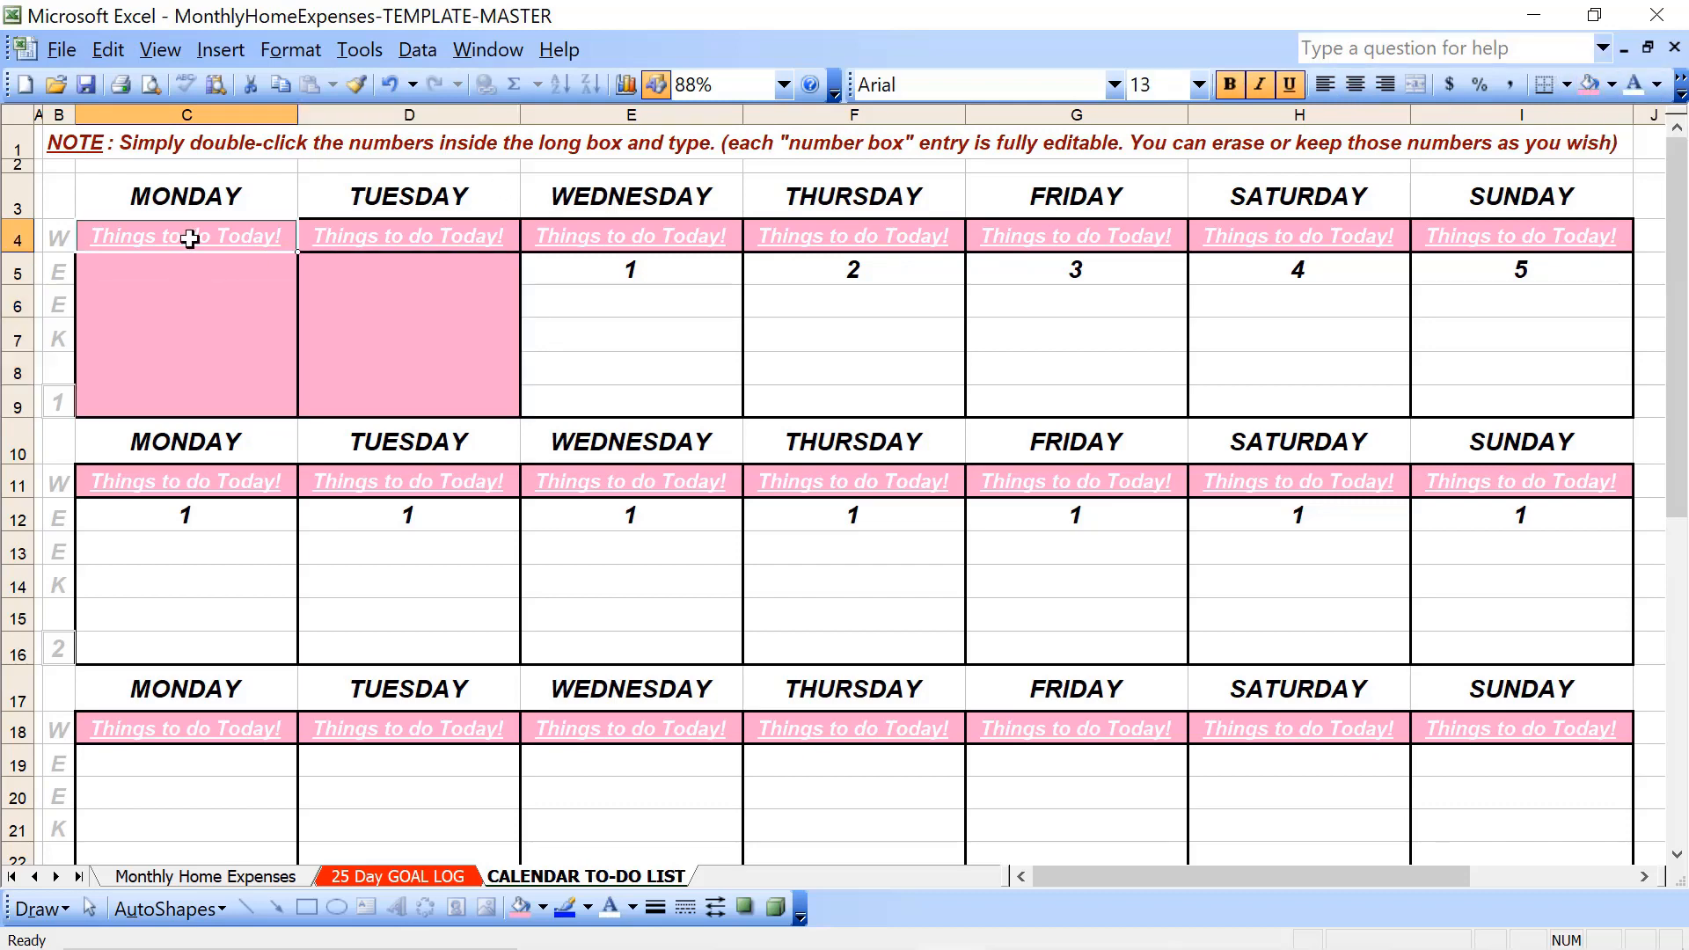
pyautogui.hotkey('shift', 'Right')
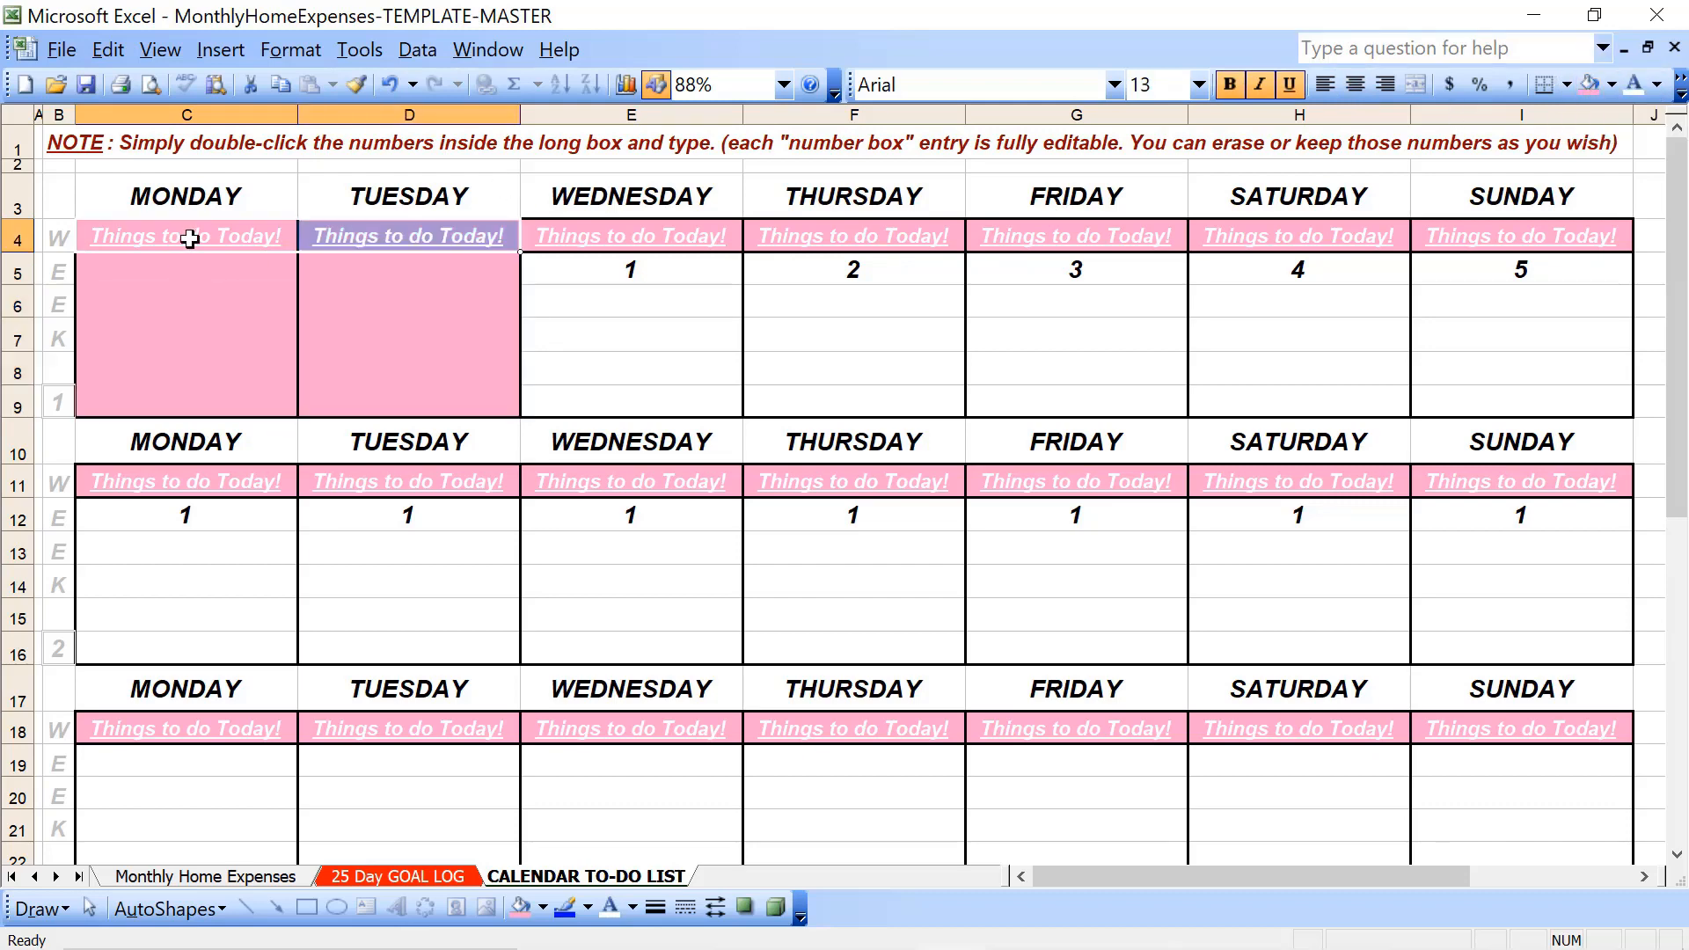
pyautogui.click(1657, 84)
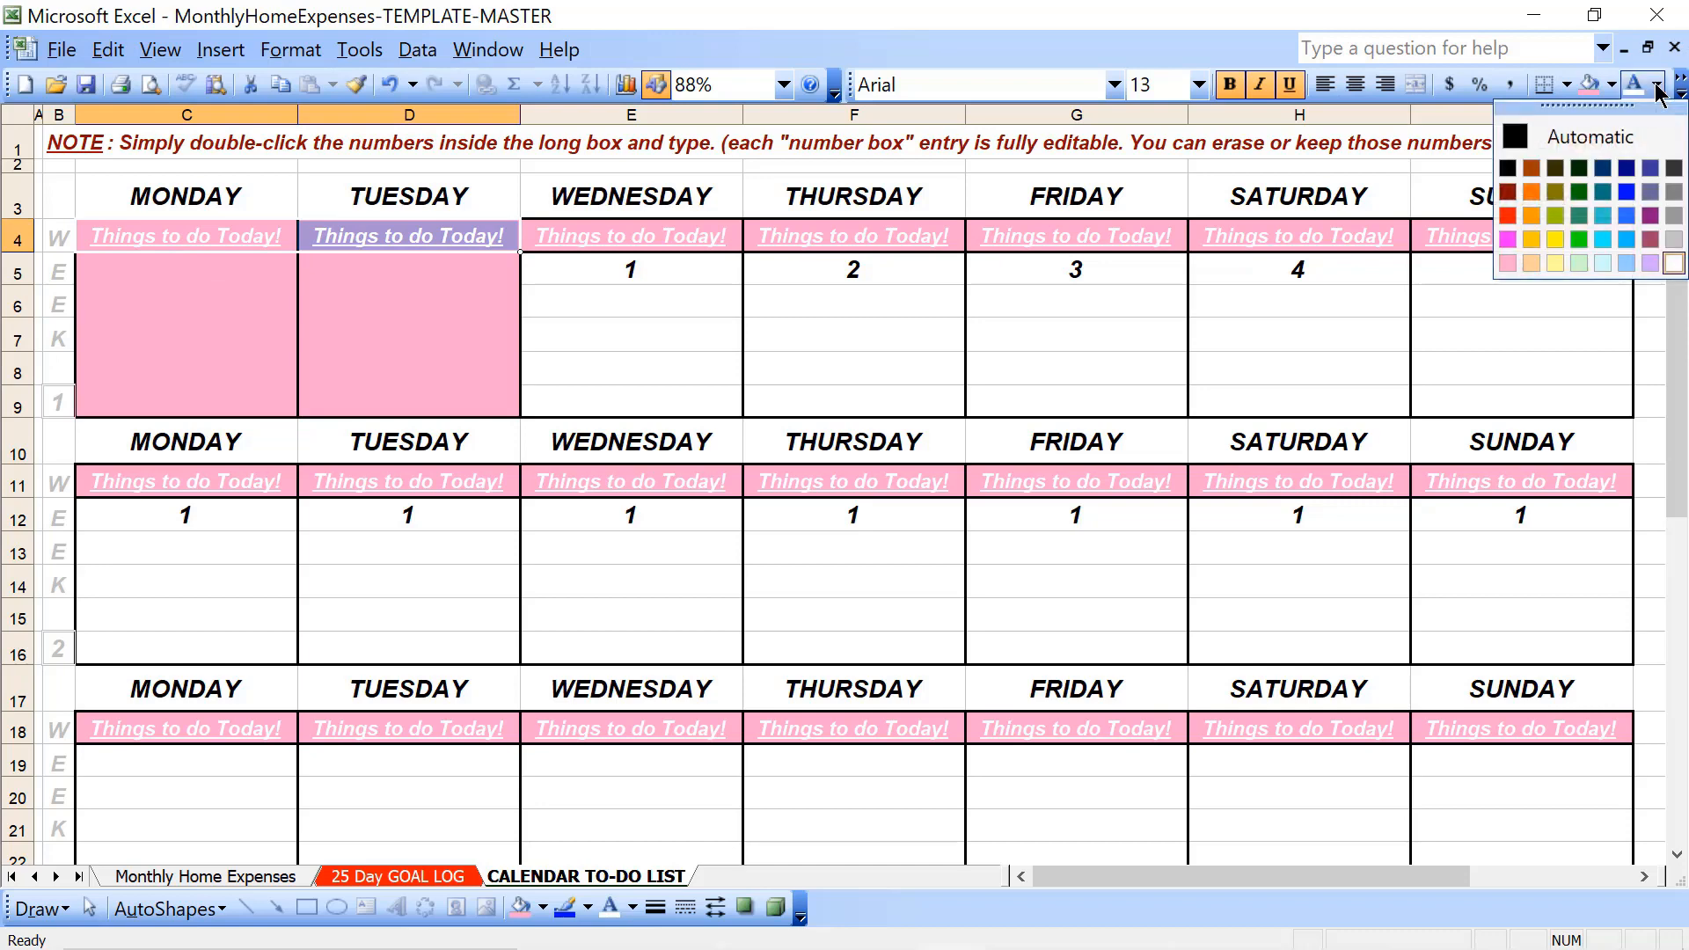
pyautogui.click(1507, 264)
# - Apply dark red outline and inside borders to week 1's date cells, Wednesday 1 through Sunday 5
pyautogui.click(662, 271)
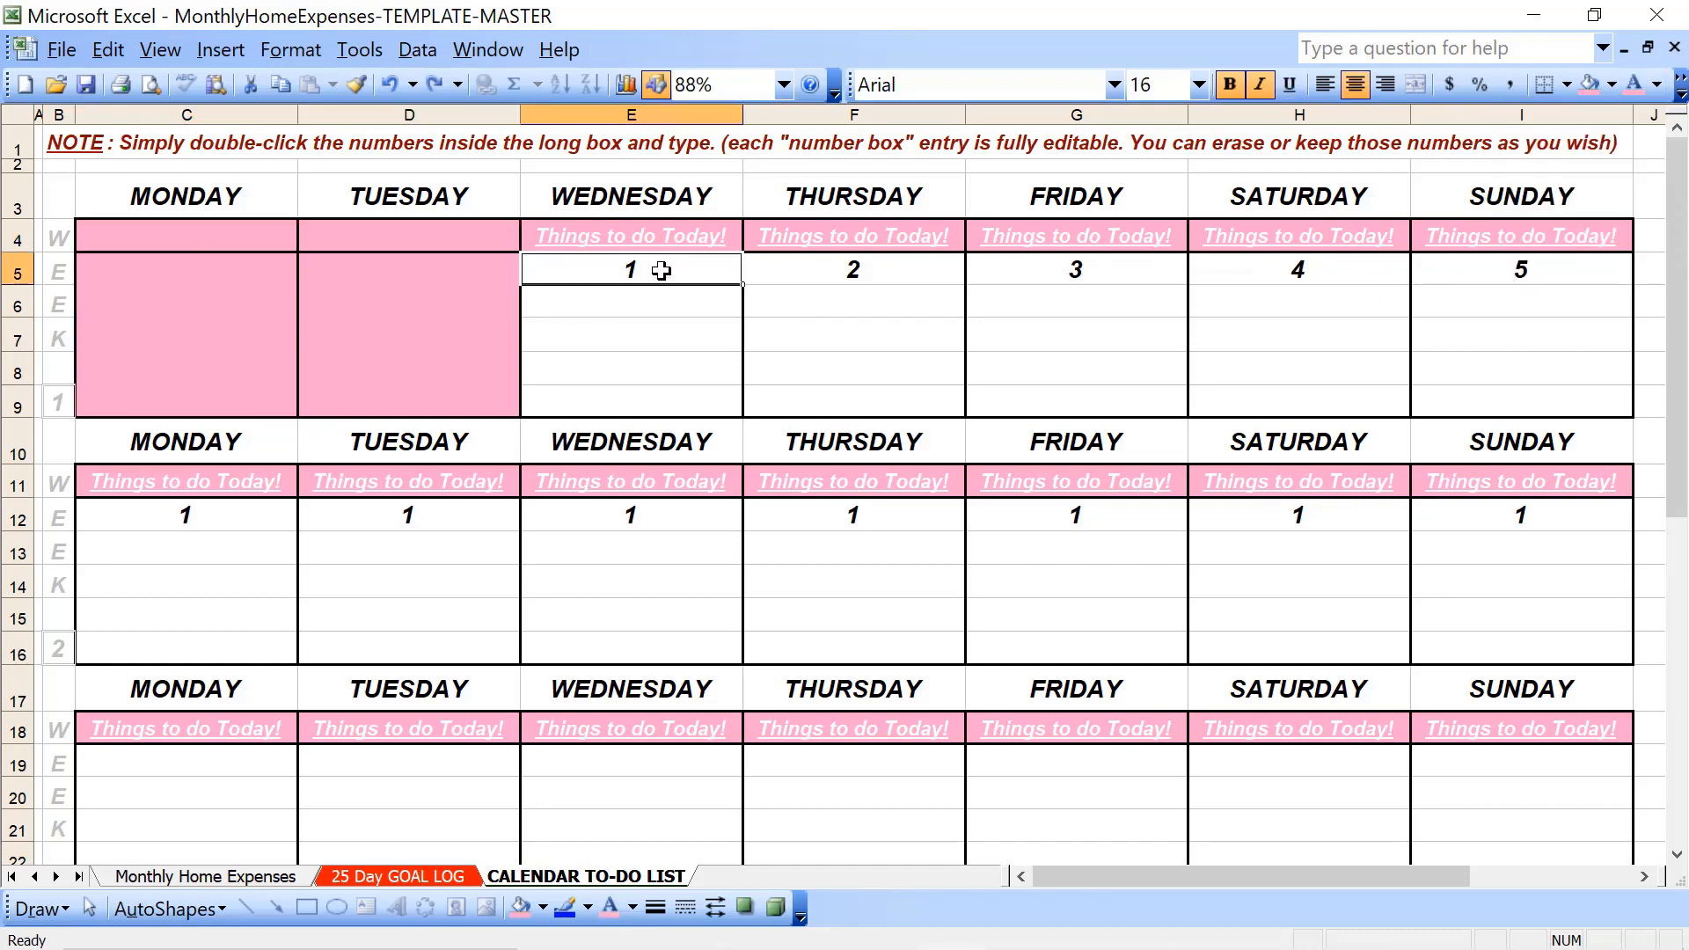
pyautogui.hotkey('shift', 'Right')
pyautogui.hotkey('shift', 'Right')
pyautogui.hotkey('shift', 'Right')
pyautogui.hotkey('shift', 'Right')
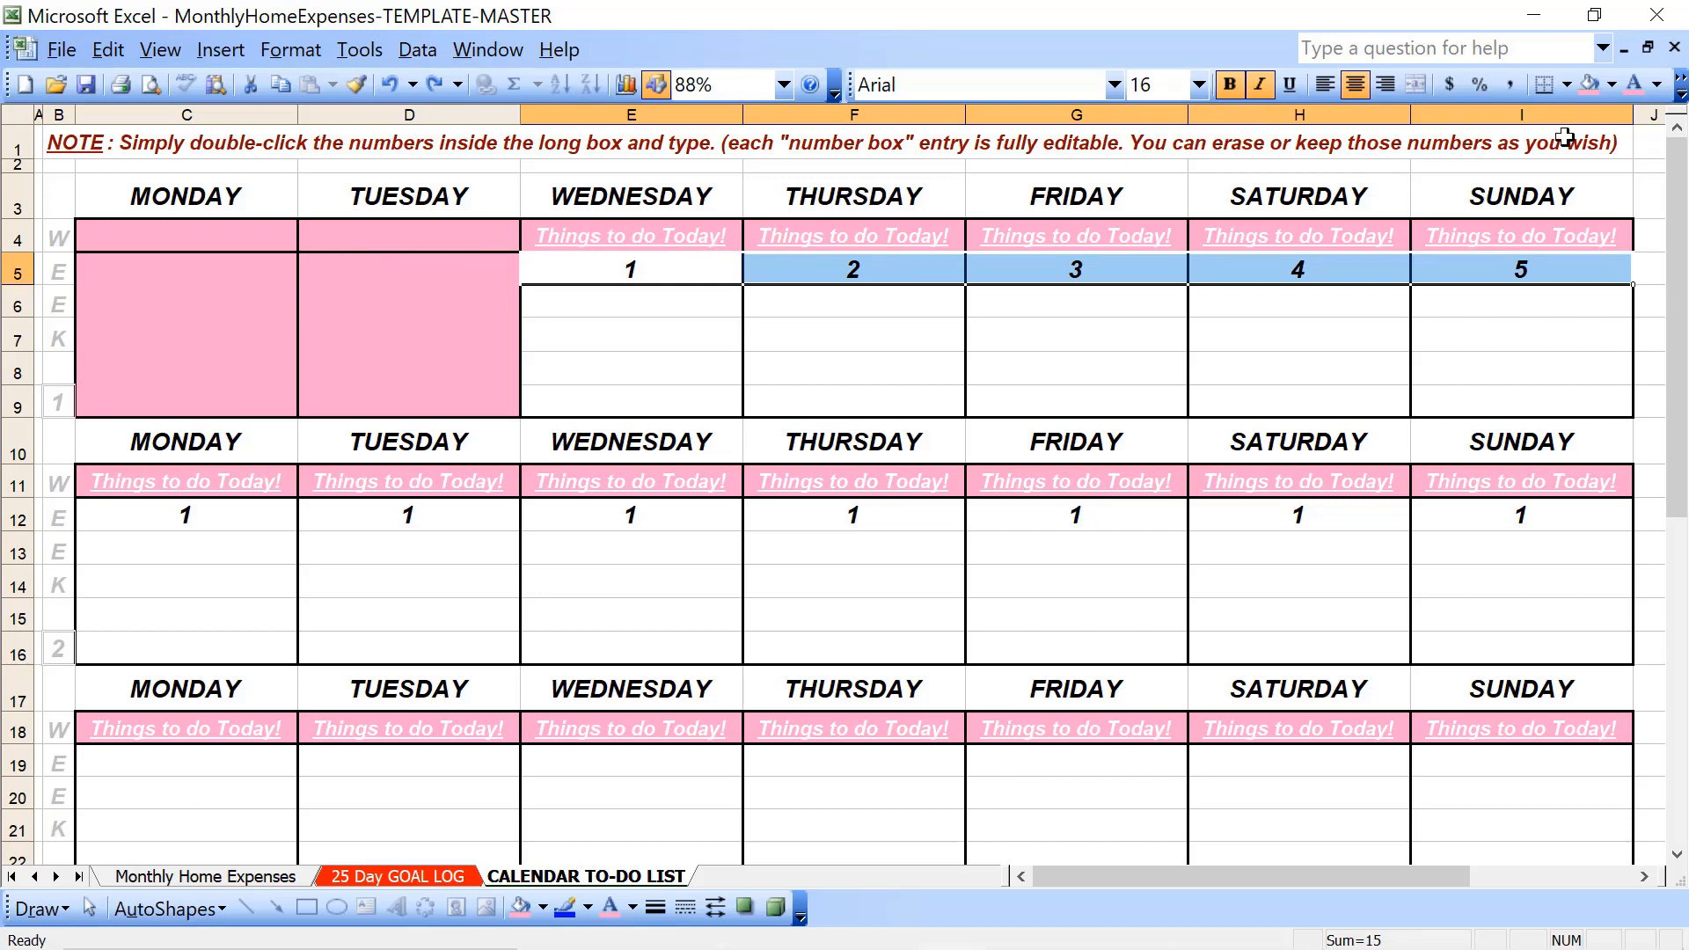
pyautogui.click(312, 58)
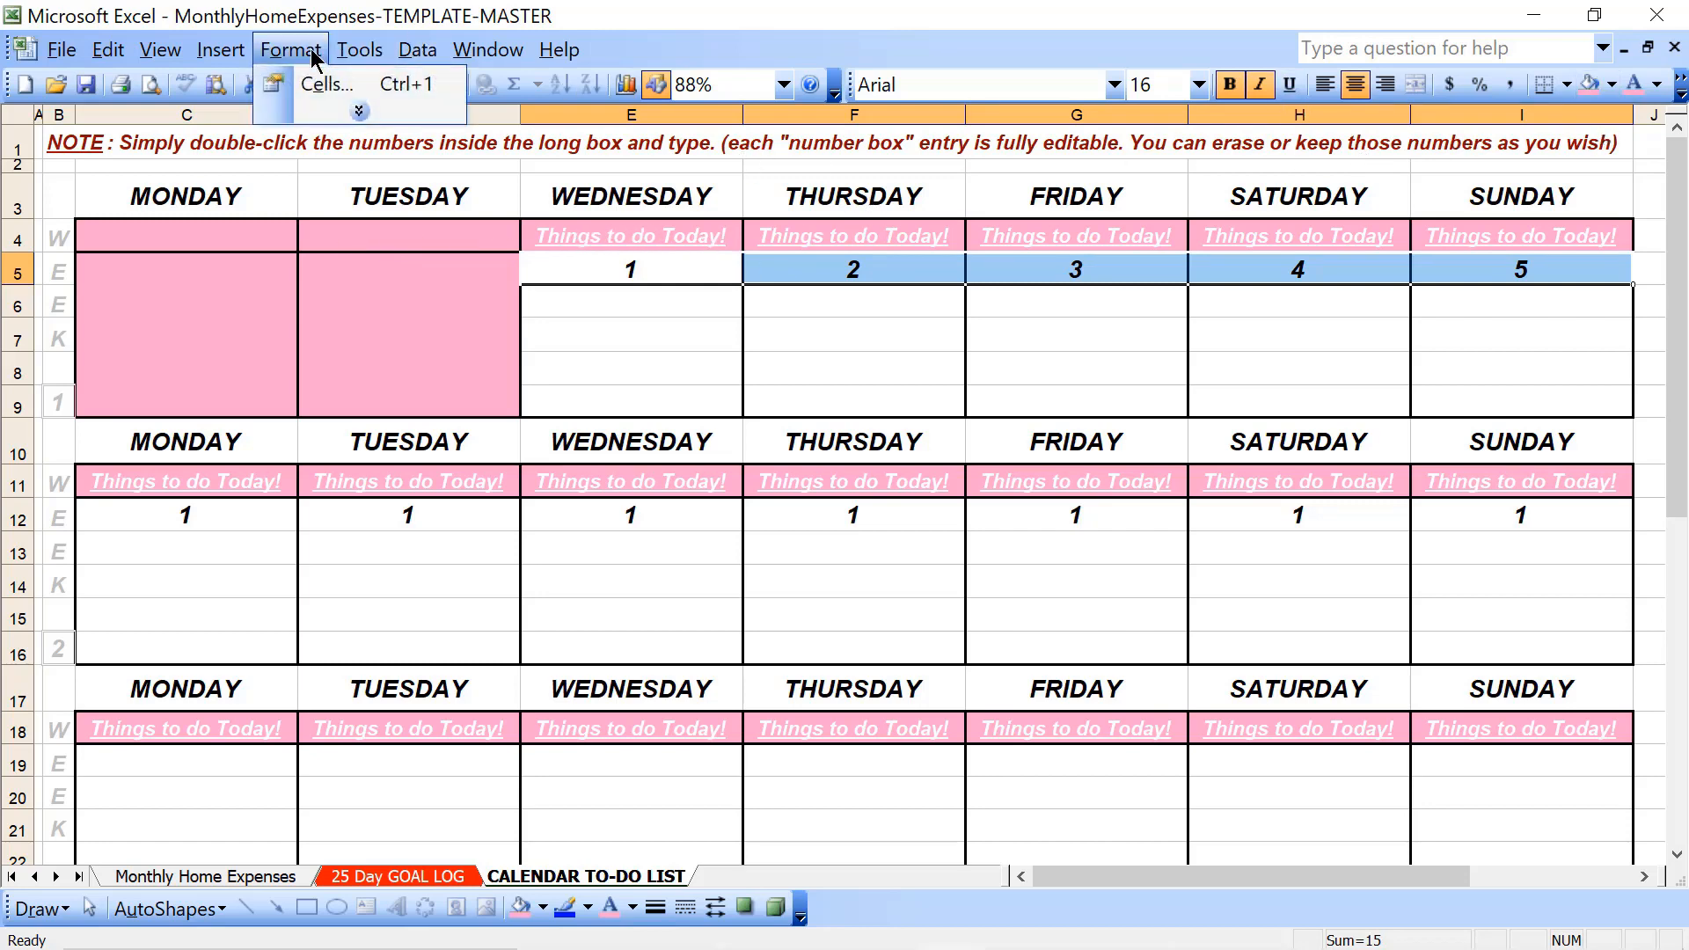
pyautogui.click(294, 88)
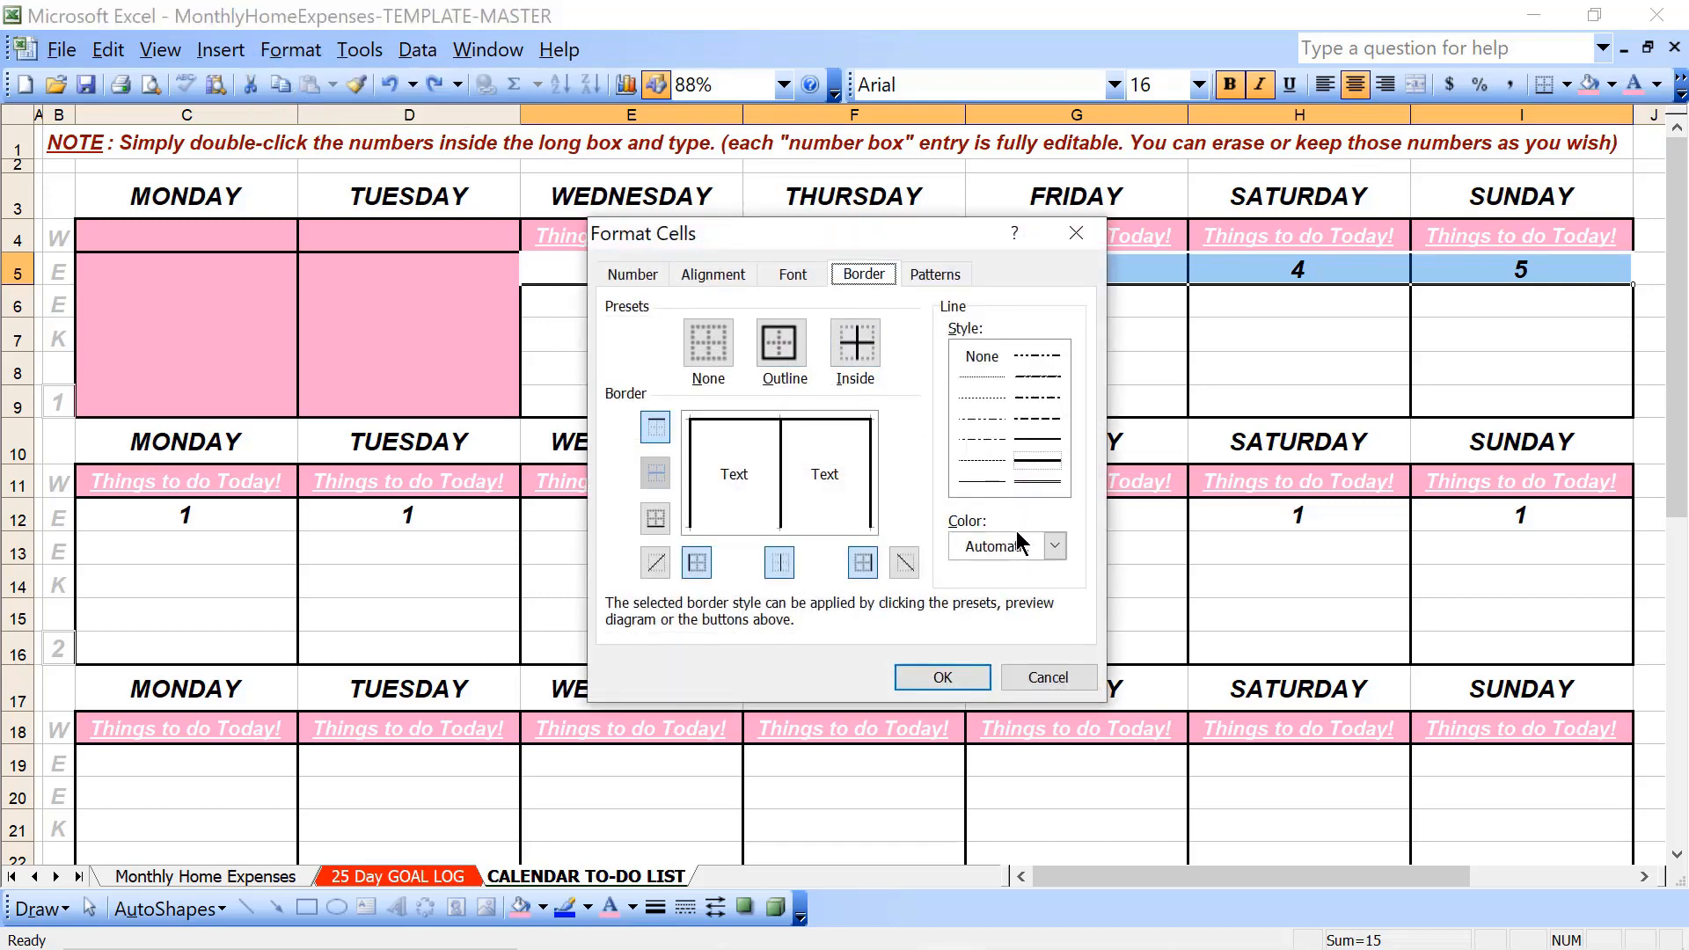
pyautogui.click(1018, 544)
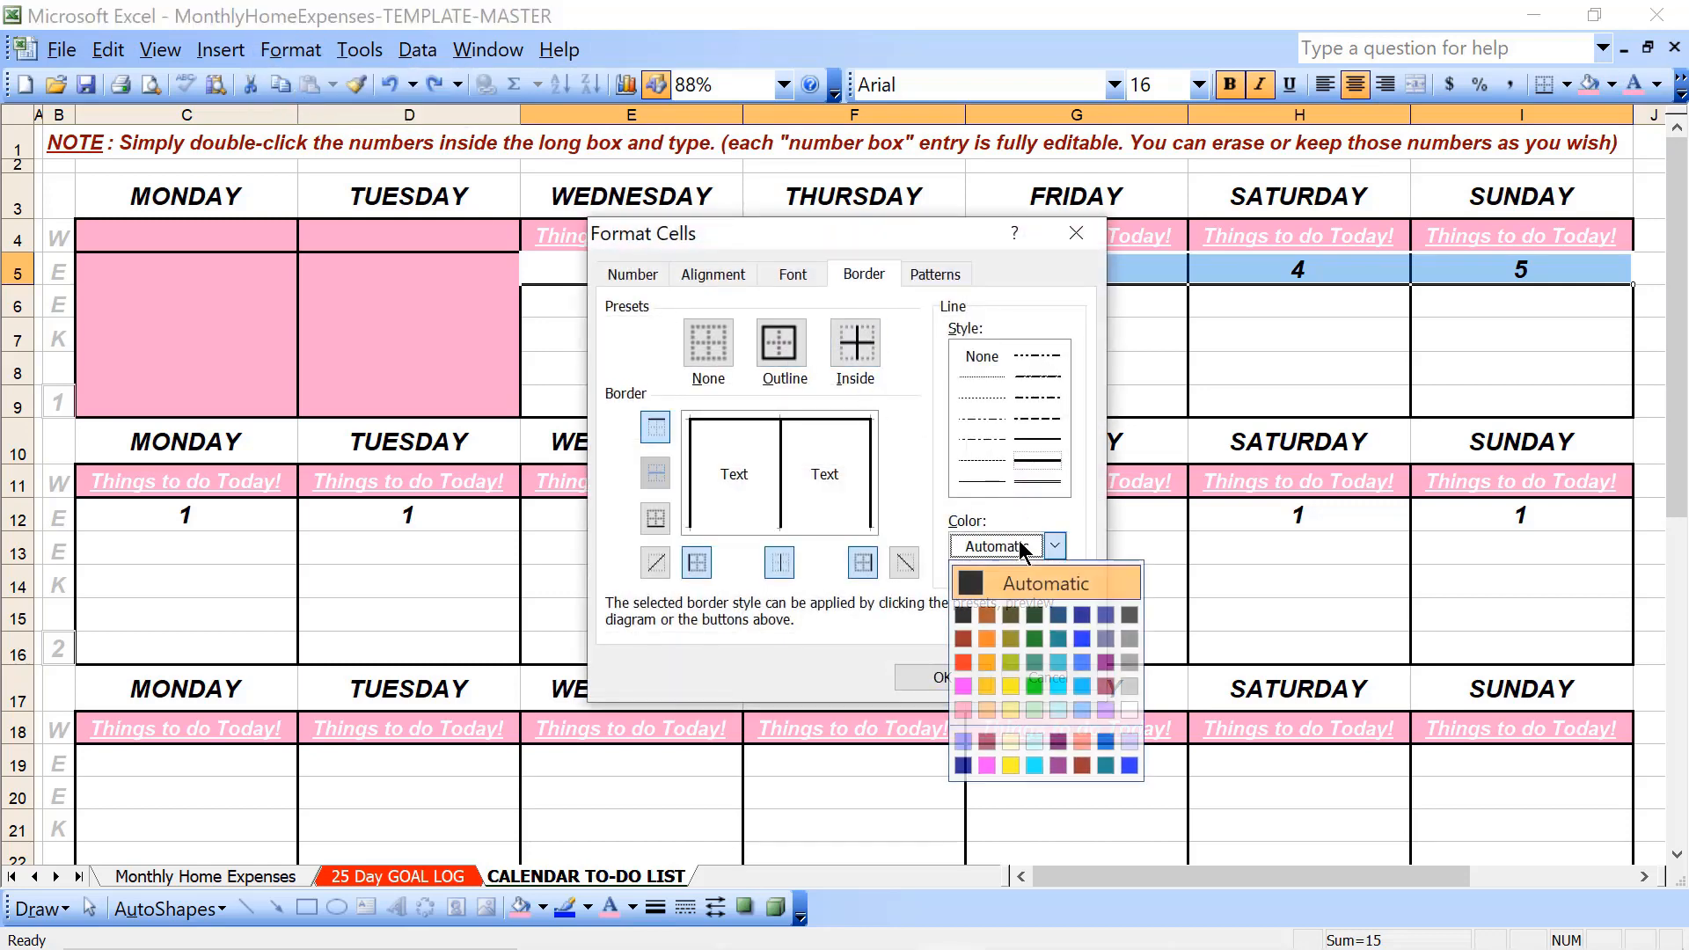
pyautogui.click(1080, 765)
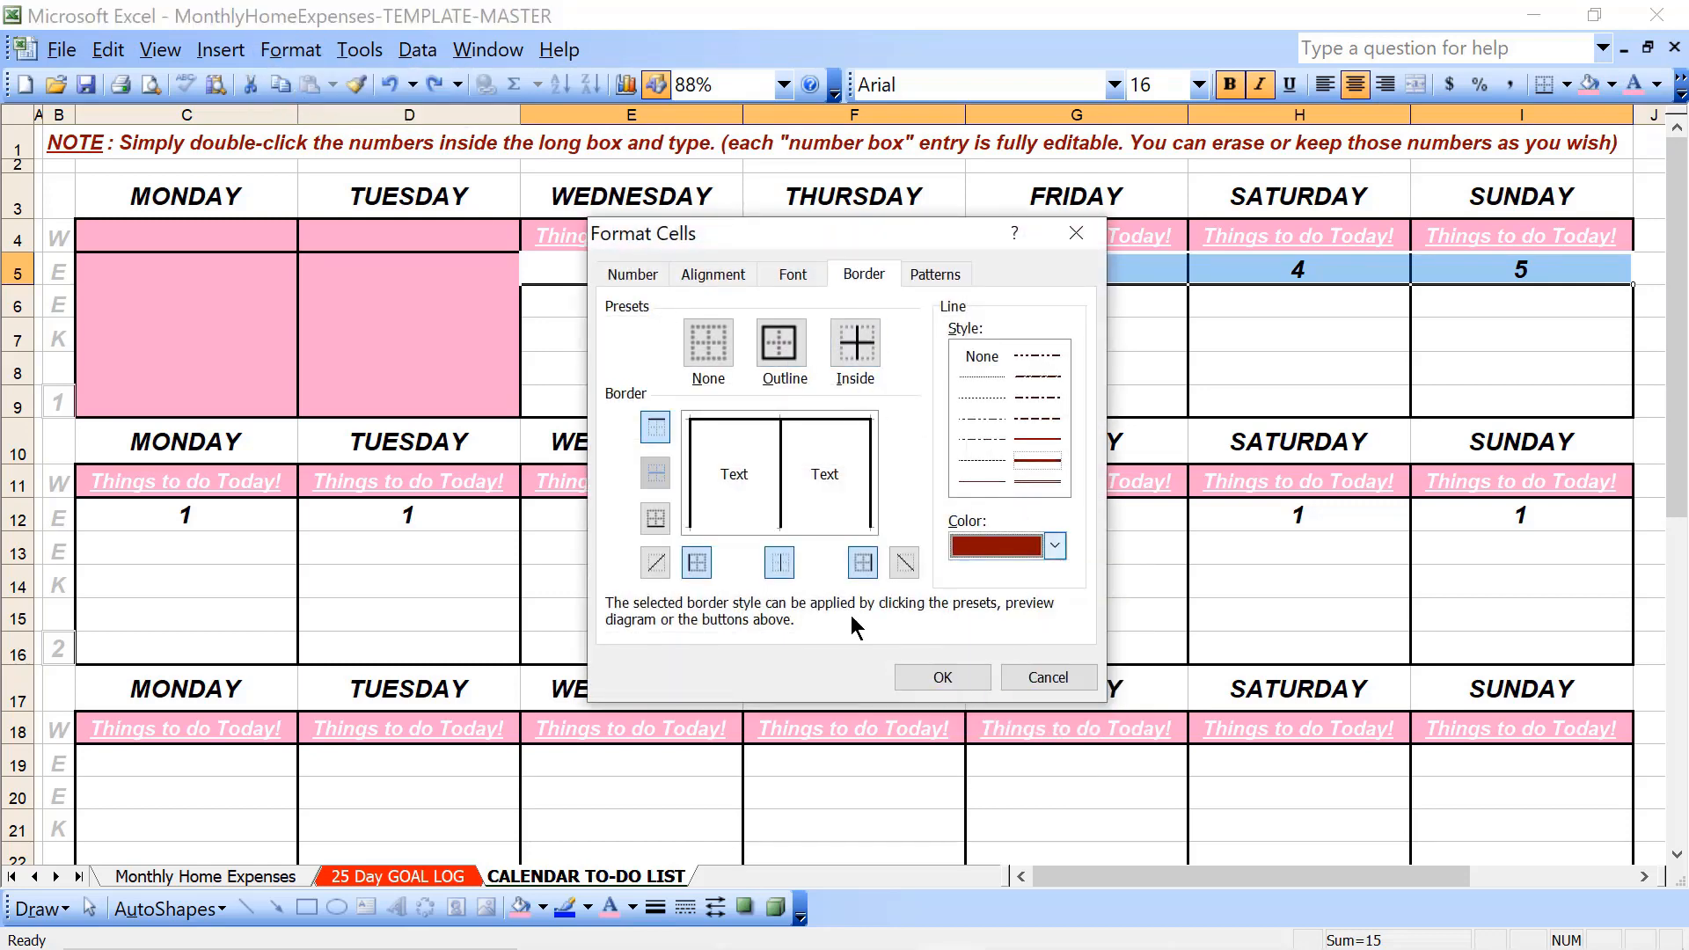
pyautogui.click(781, 350)
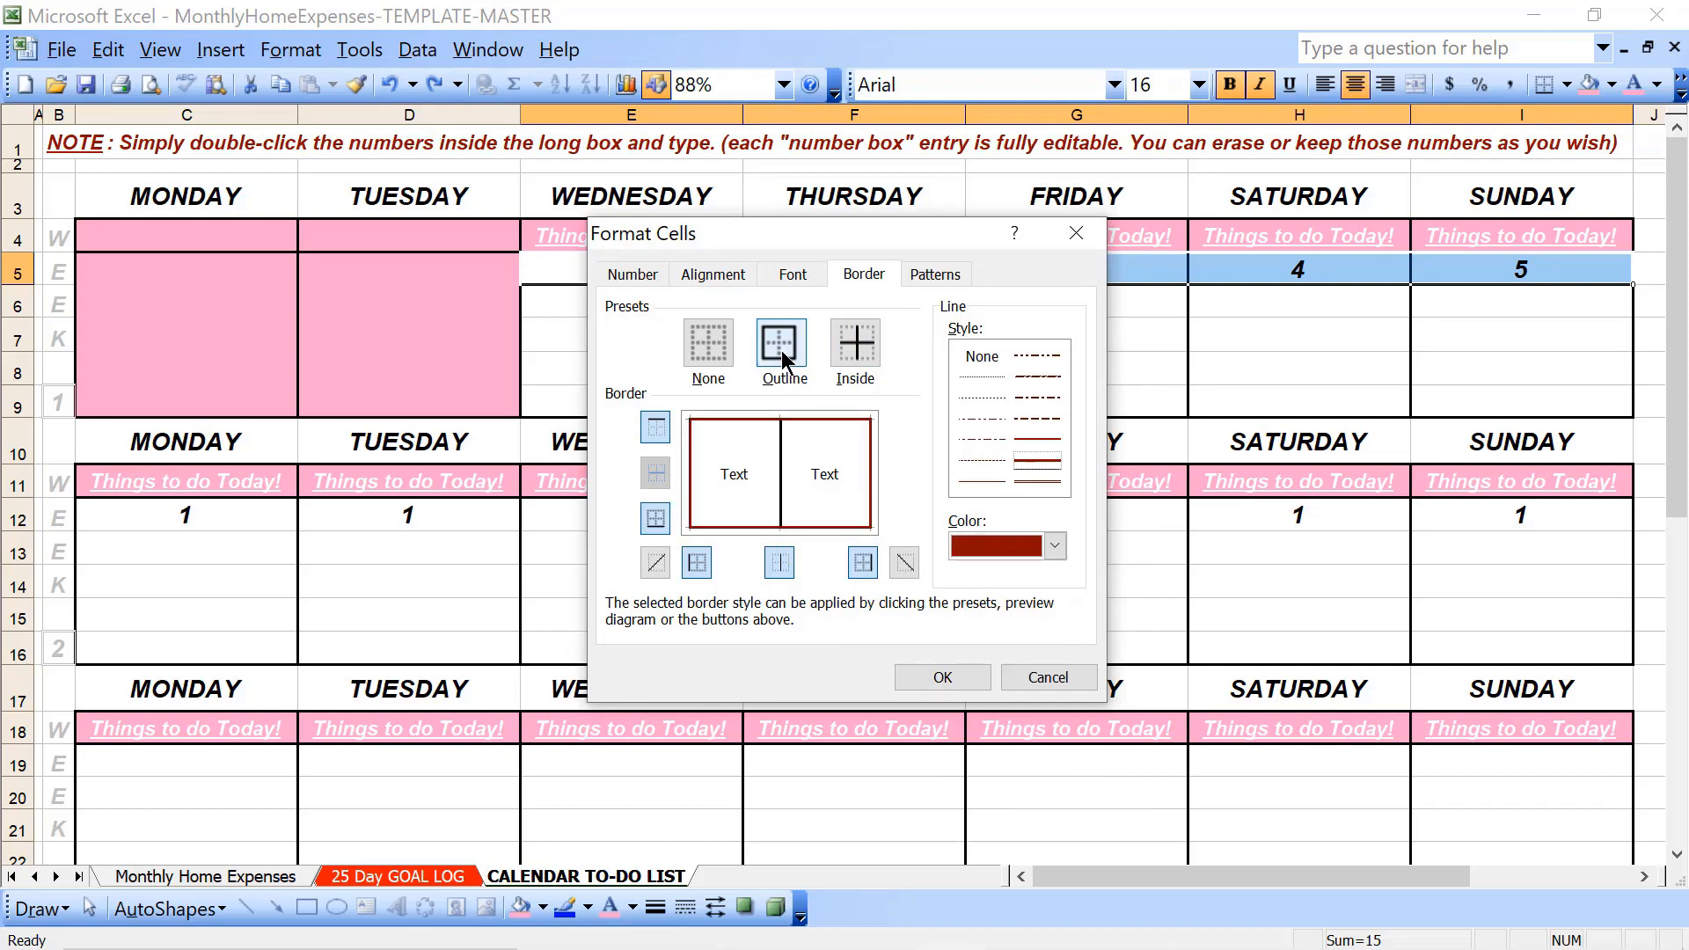
pyautogui.click(845, 350)
pyautogui.click(918, 675)
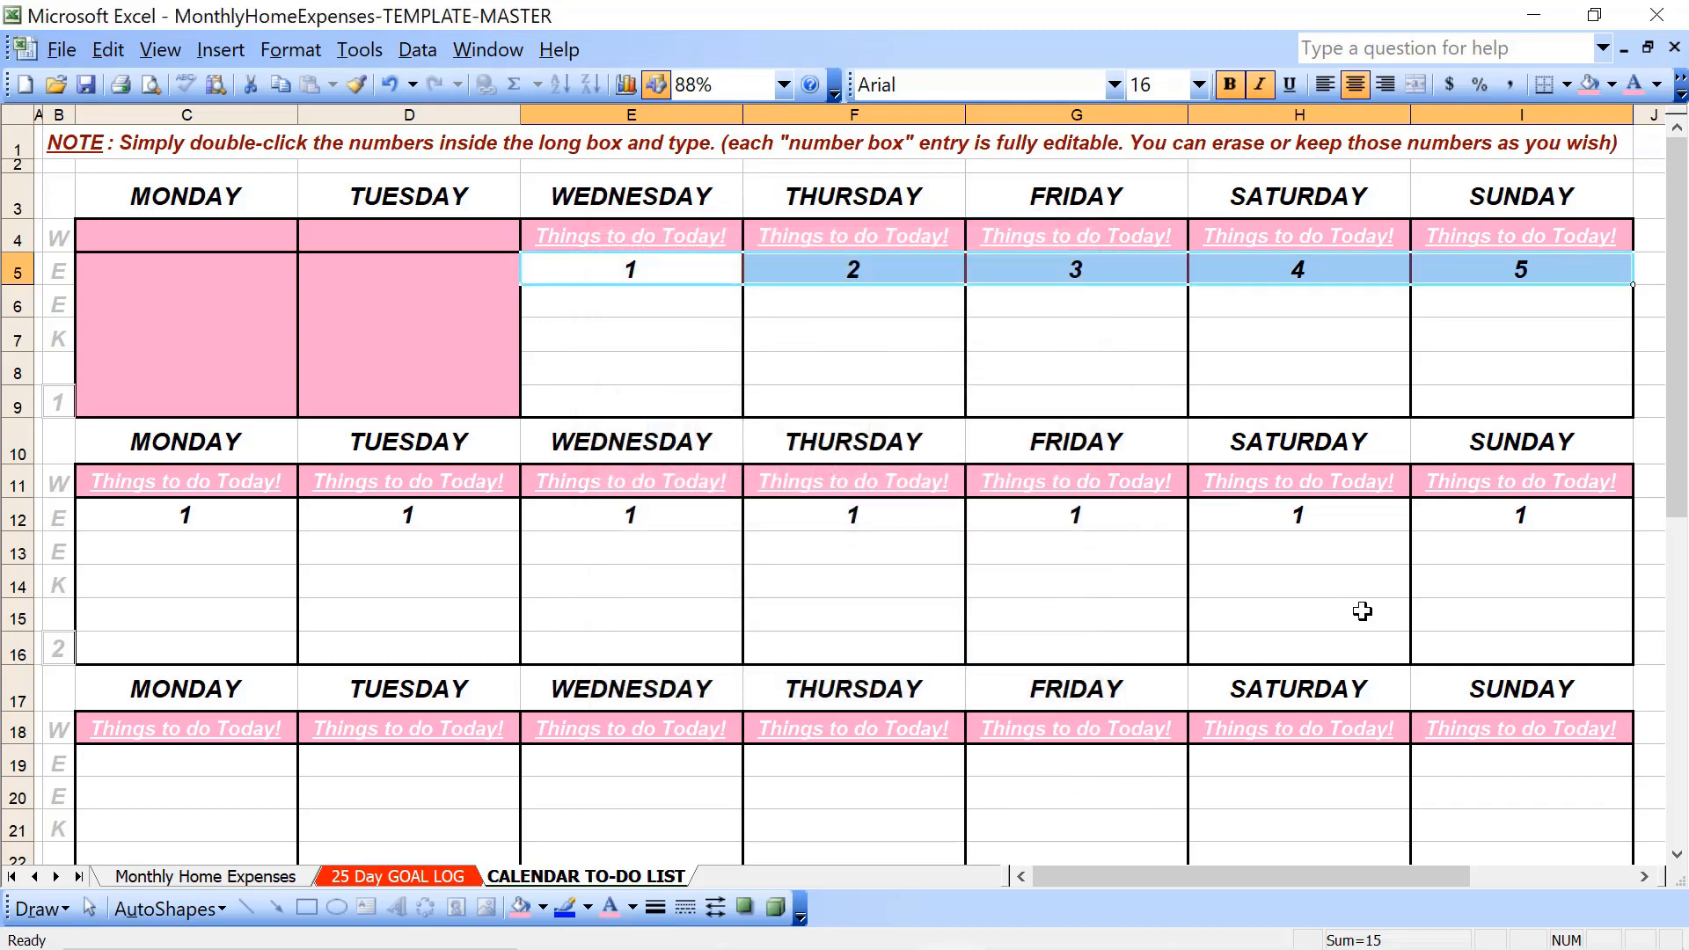
pyautogui.click(1314, 619)
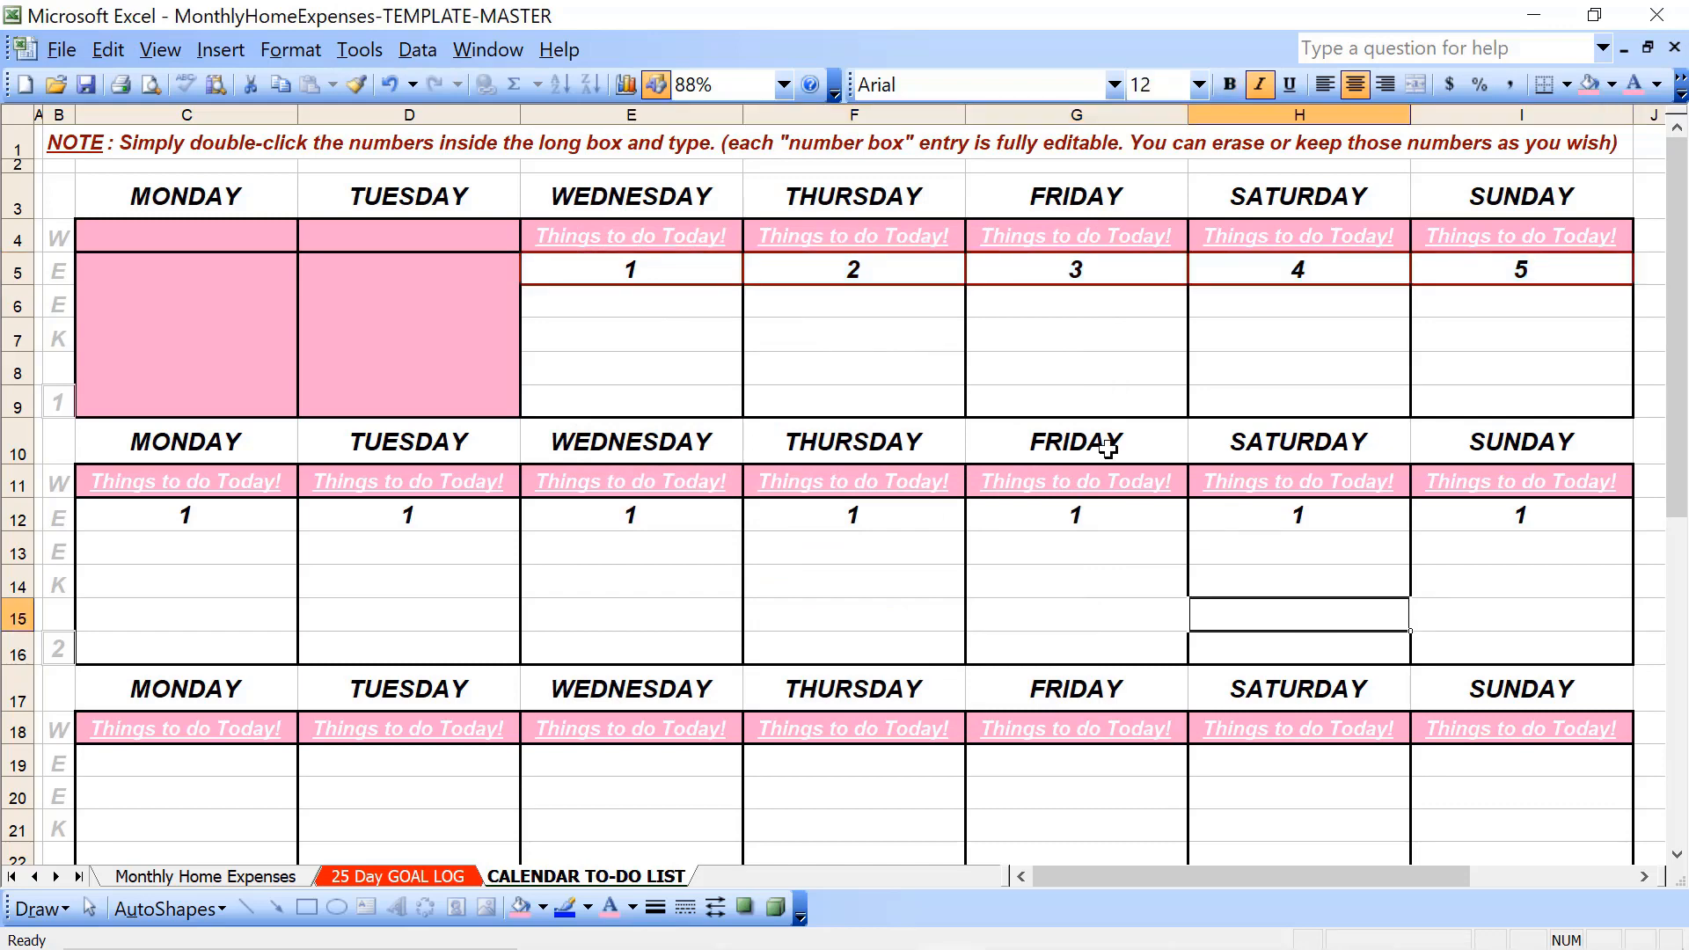
# - Fill week 1's date cells 1 through 5 with light green
pyautogui.click(717, 265)
pyautogui.hotkey('shift', 'Right')
pyautogui.hotkey('shift', 'Right')
pyautogui.hotkey('shift', 'Right')
pyautogui.hotkey('shift', 'Right')
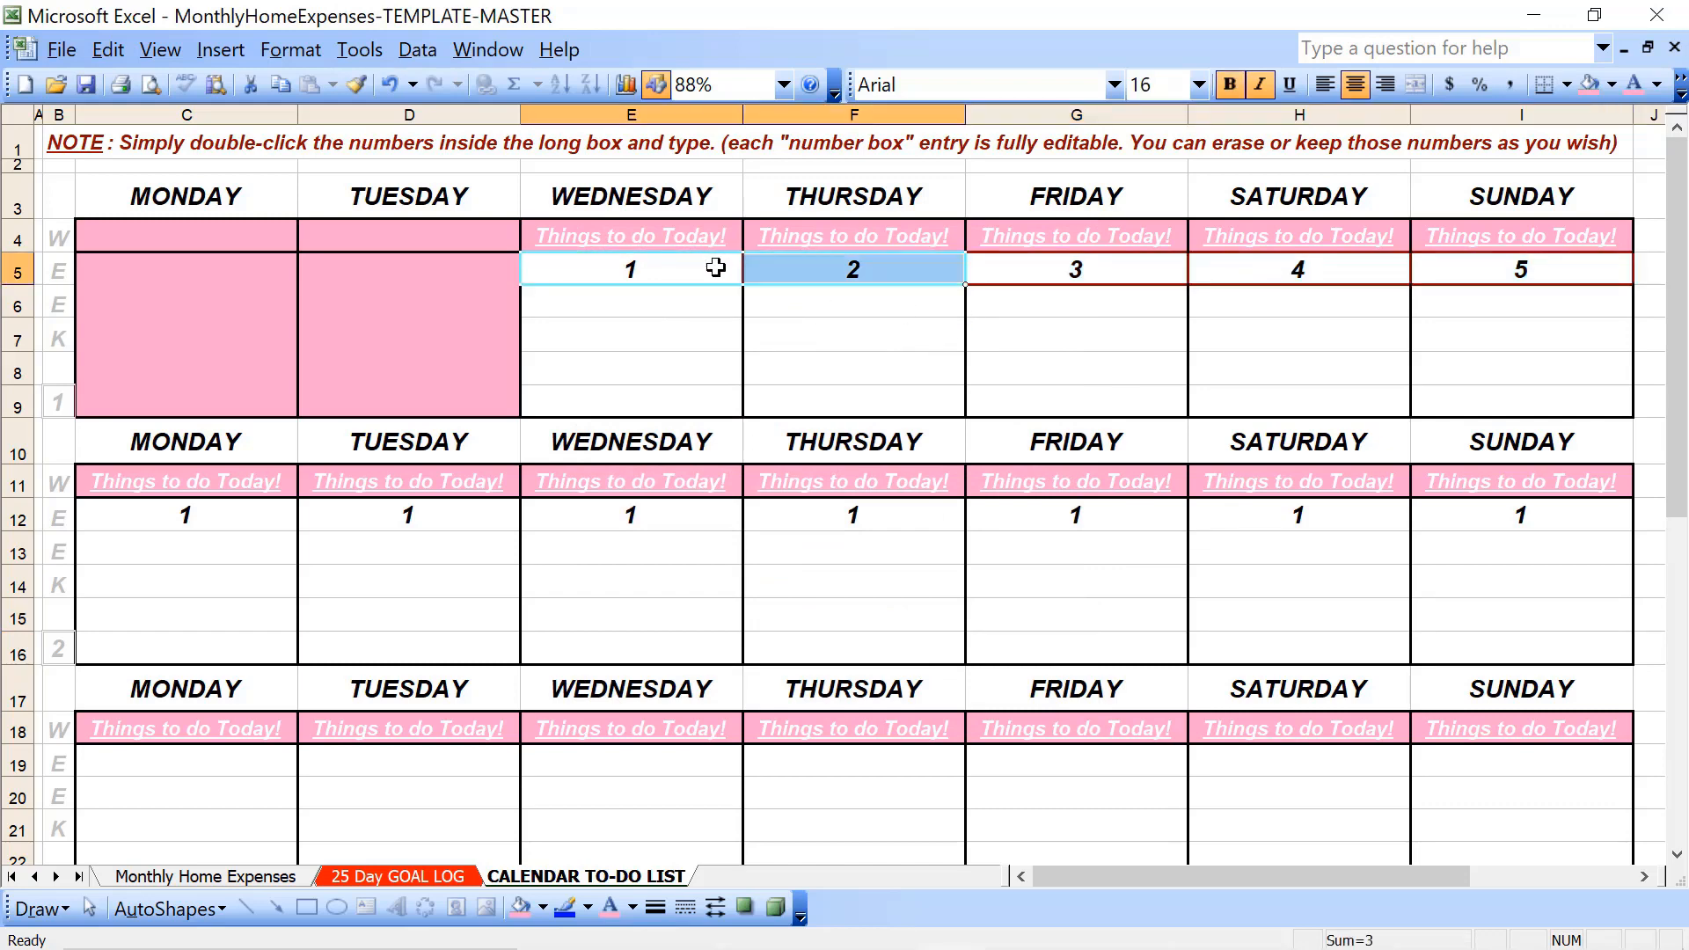
pyautogui.click(1613, 88)
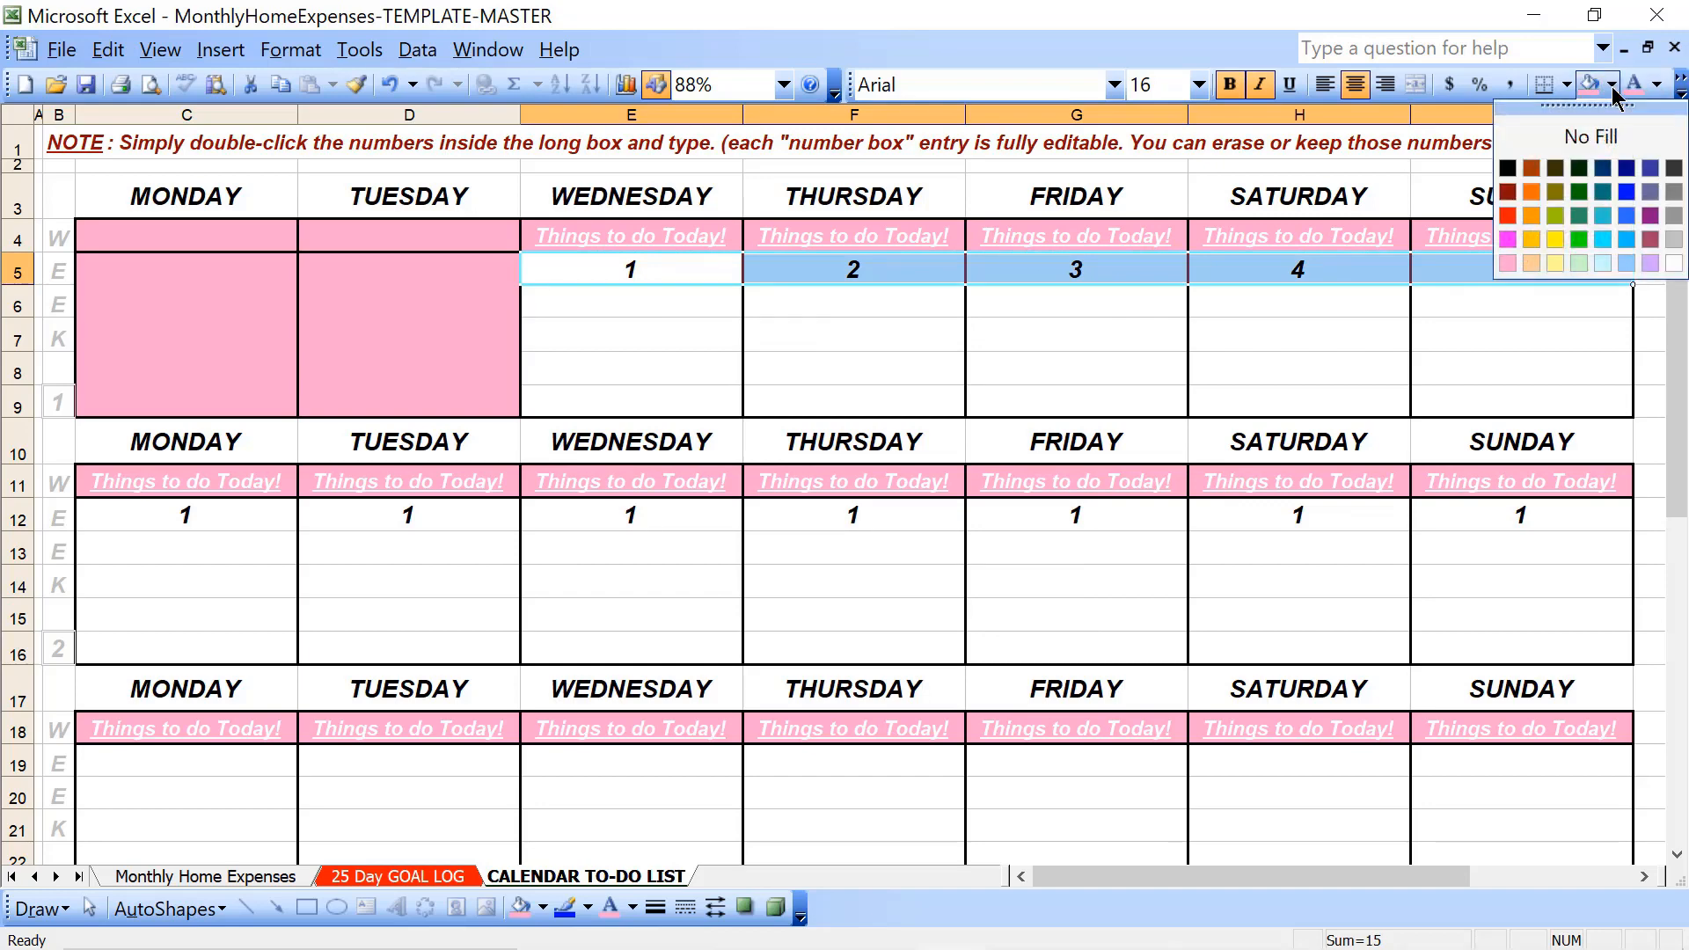
pyautogui.click(1538, 261)
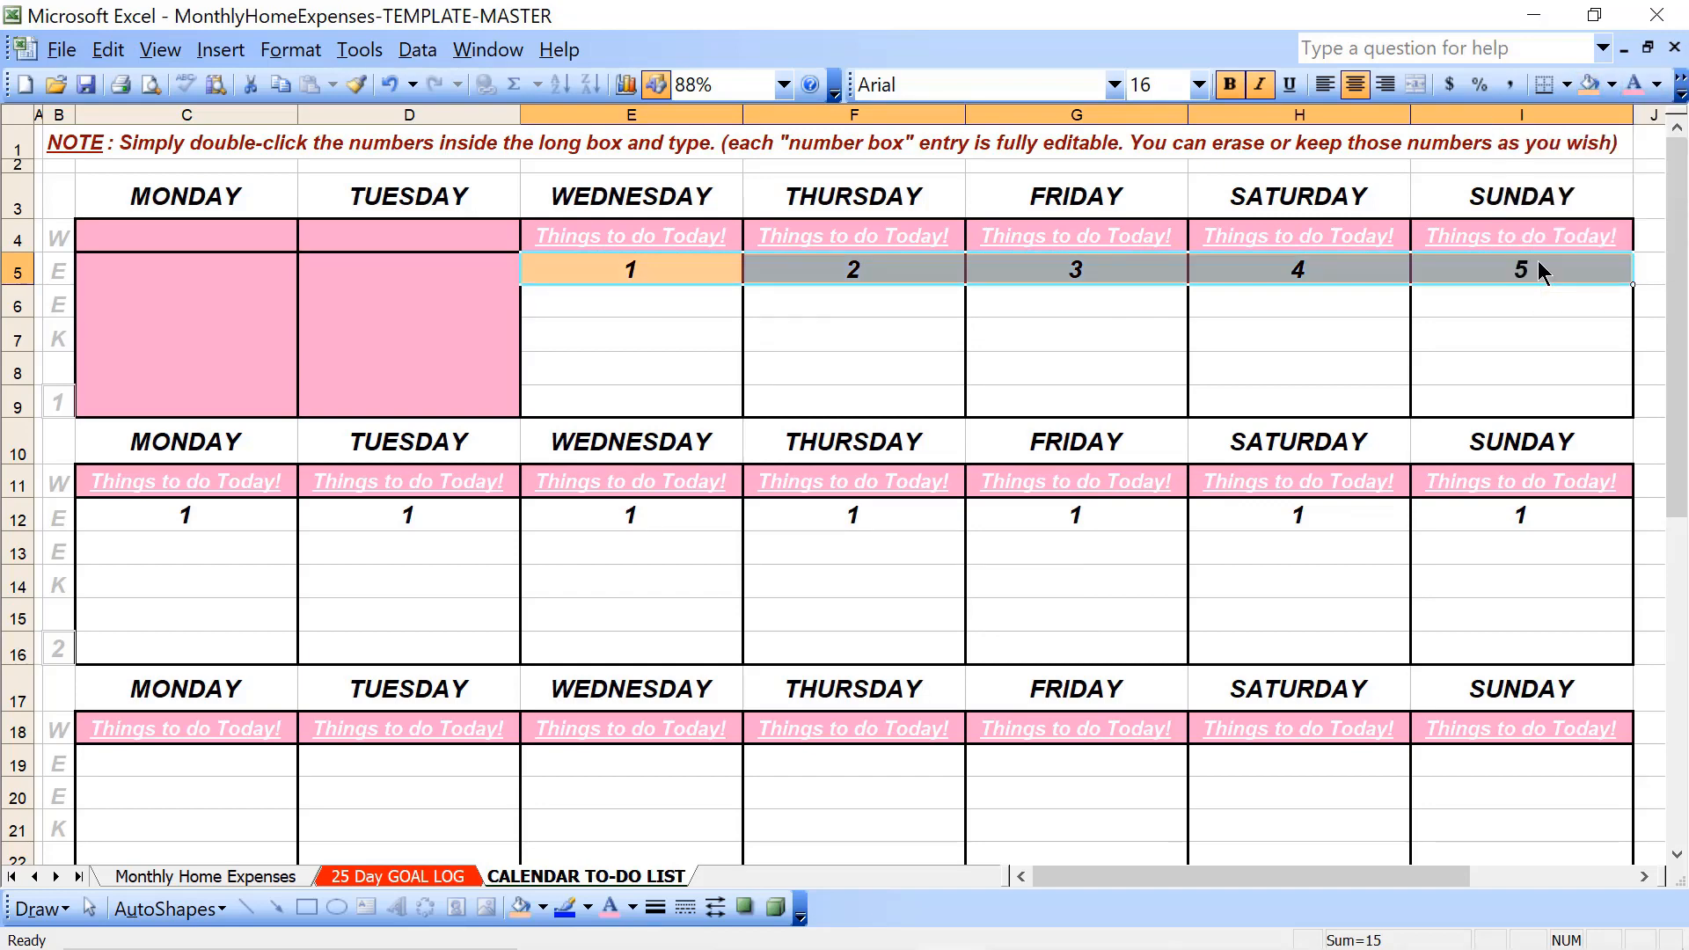
pyautogui.click(1612, 85)
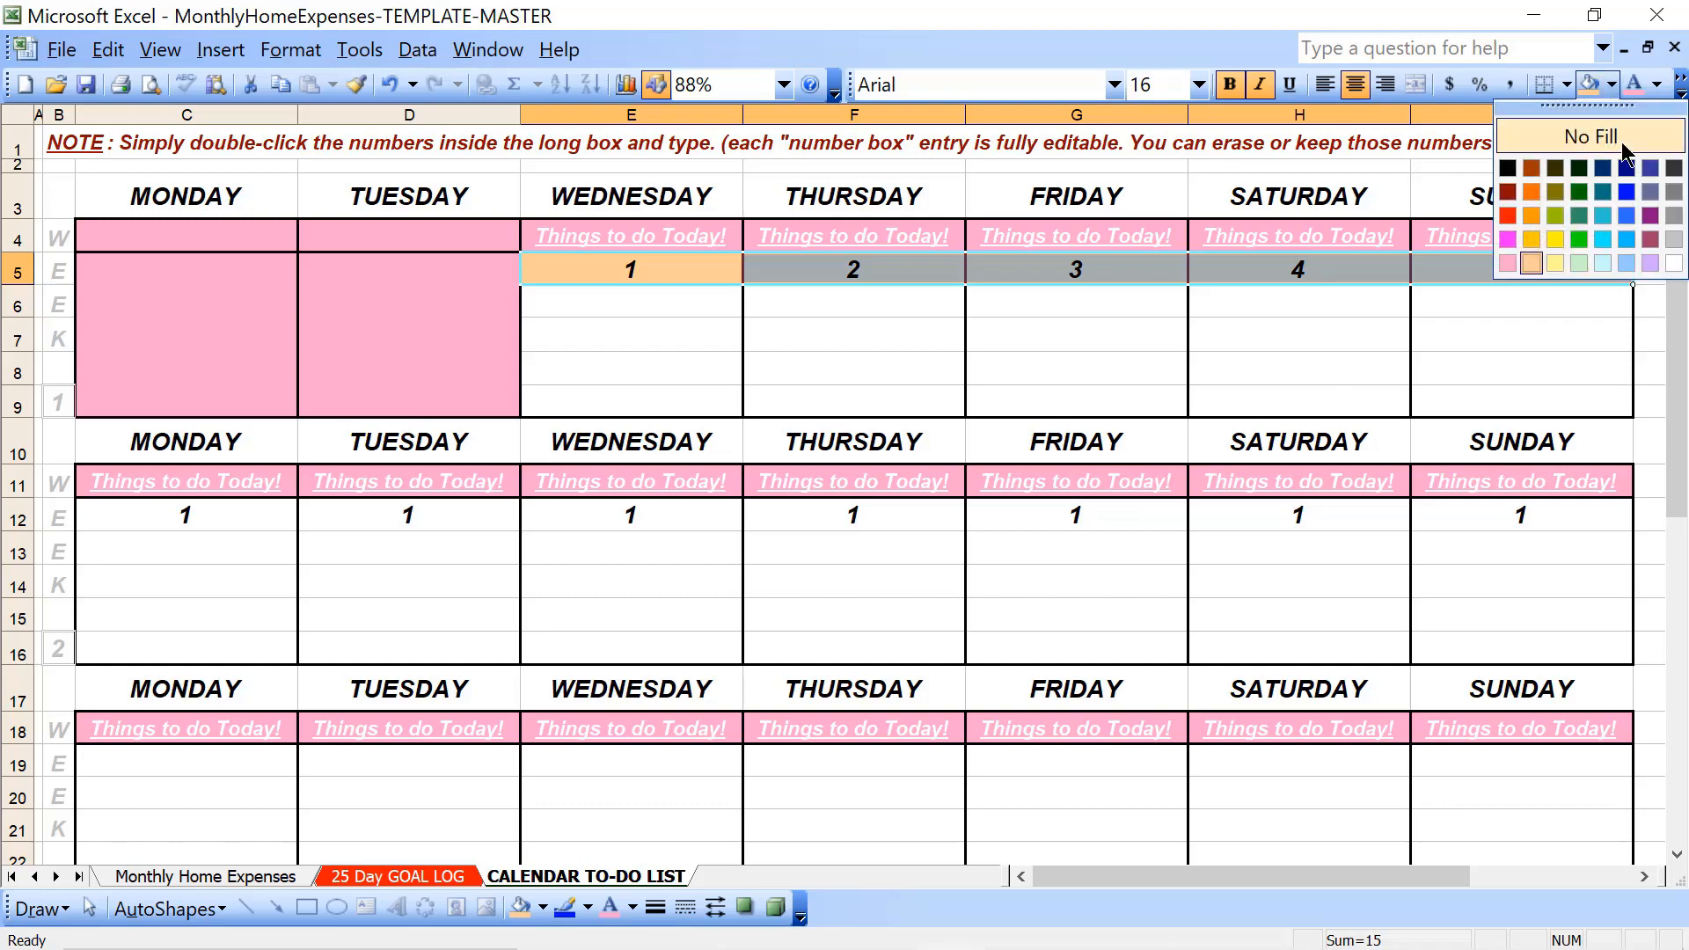
pyautogui.click(1581, 261)
pyautogui.click(759, 538)
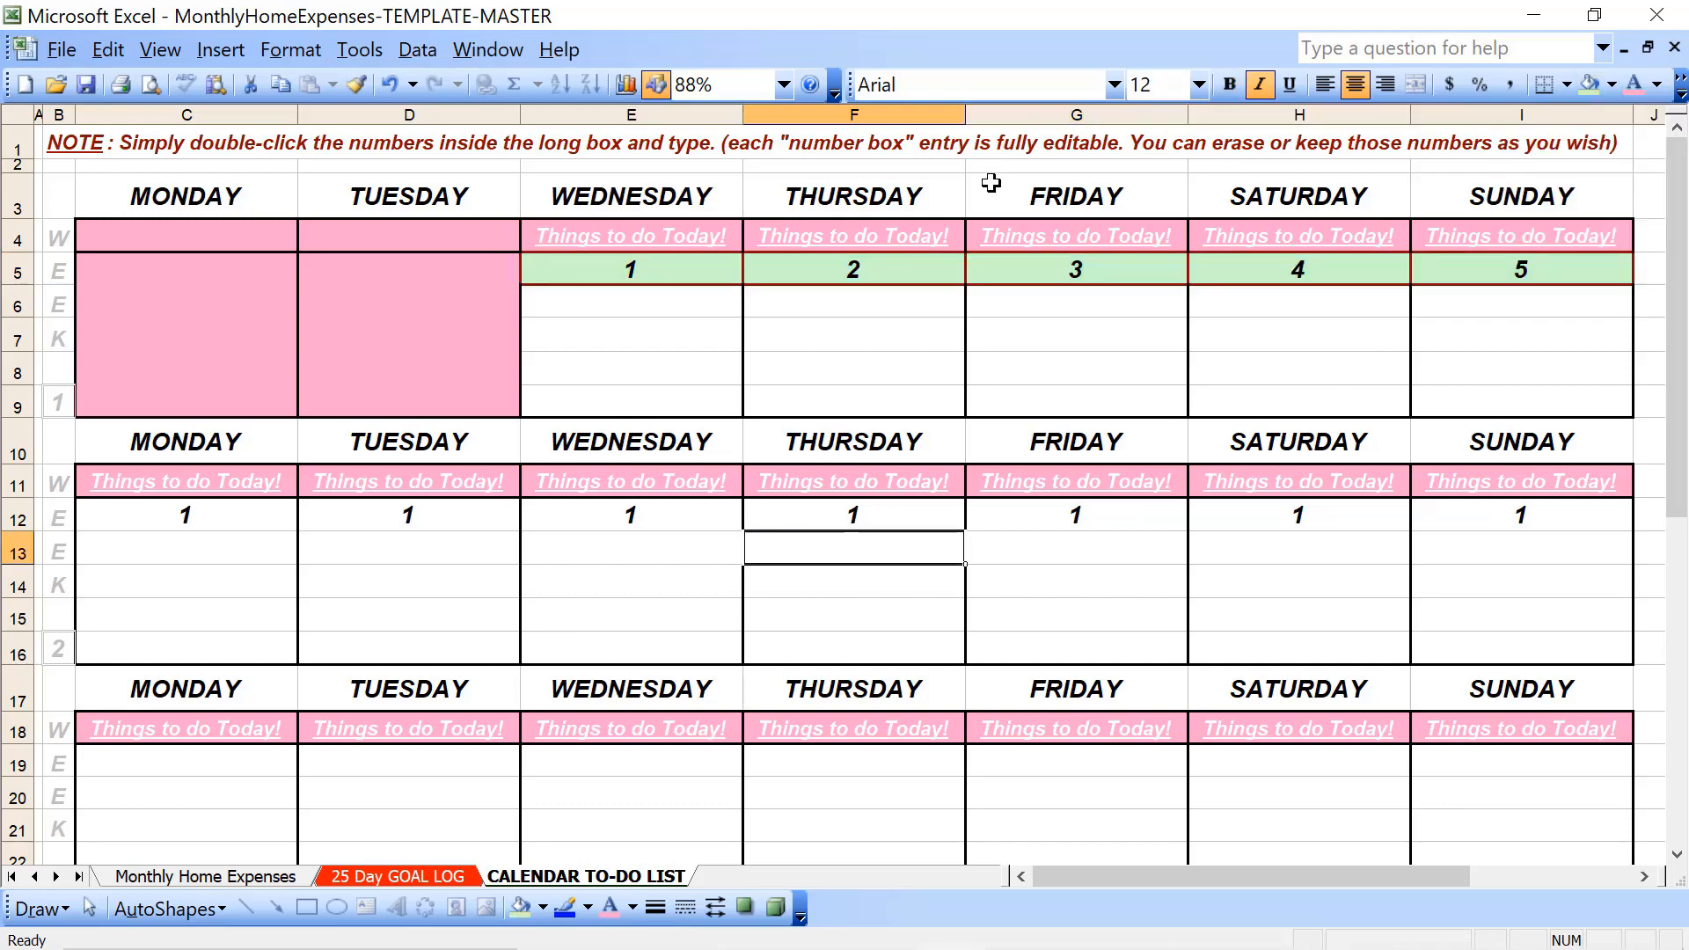
# - Fill week 2's date row, Monday through Sunday in row 12, with light green
pyautogui.click(258, 522)
pyautogui.hotkey('shift', 'Right')
pyautogui.hotkey('shift', 'Right')
pyautogui.hotkey('shift', 'Right')
pyautogui.hotkey('shift', 'Right')
pyautogui.hotkey('shift', 'Right')
pyautogui.hotkey('shift', 'Right')
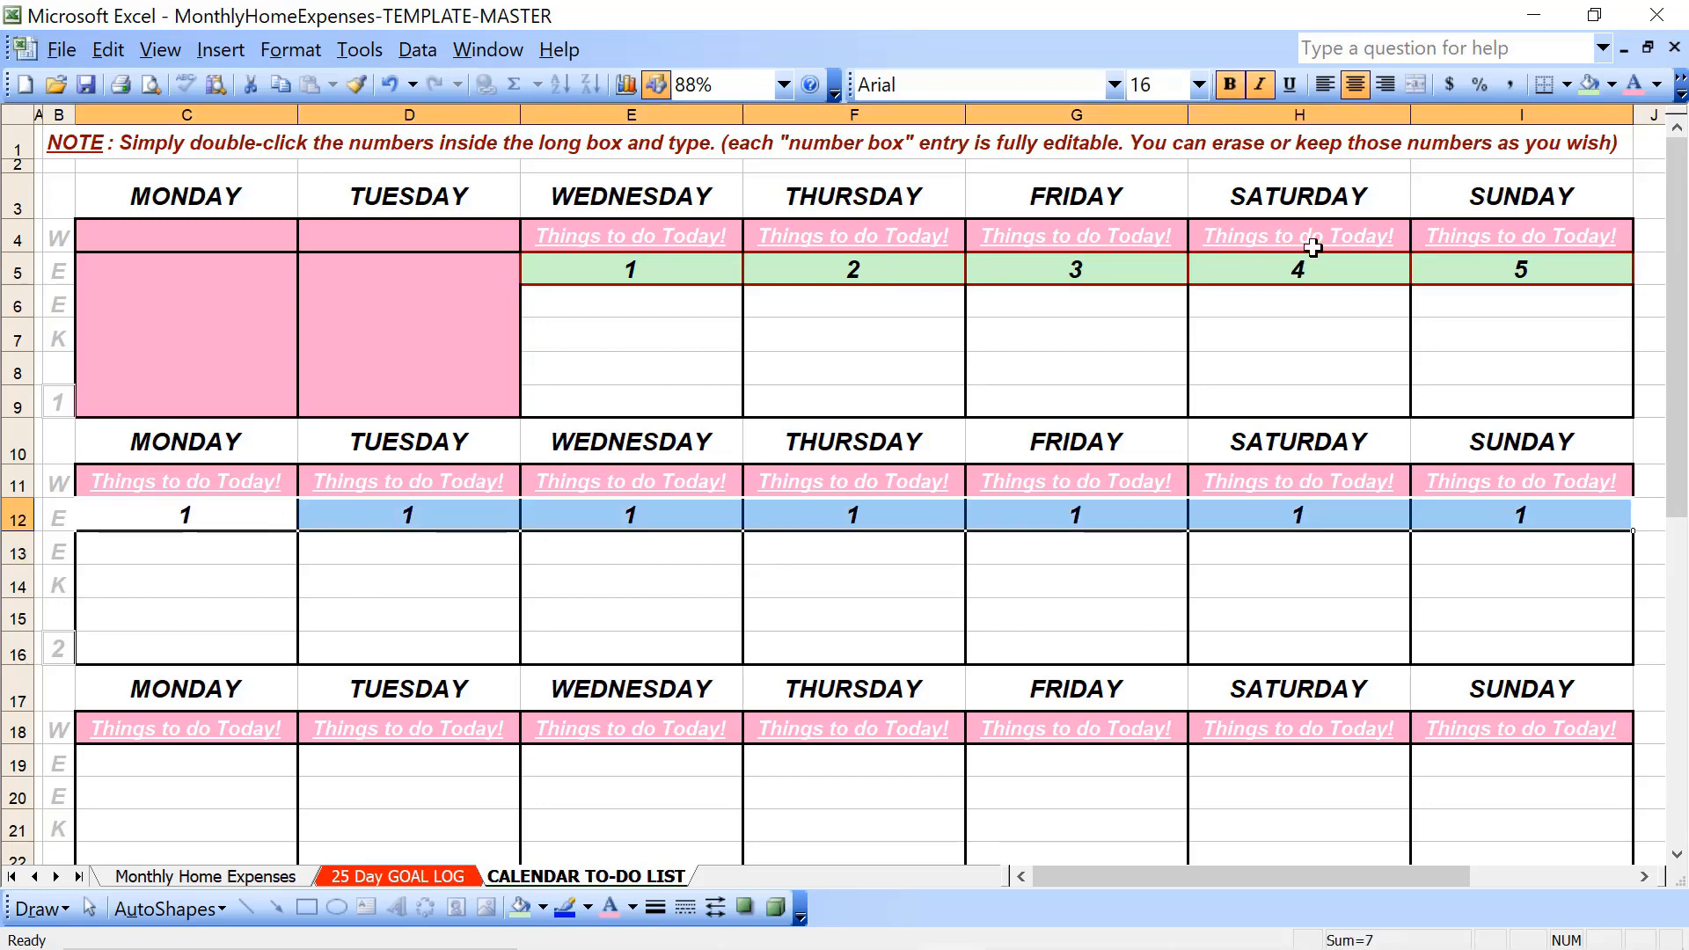
pyautogui.click(1585, 83)
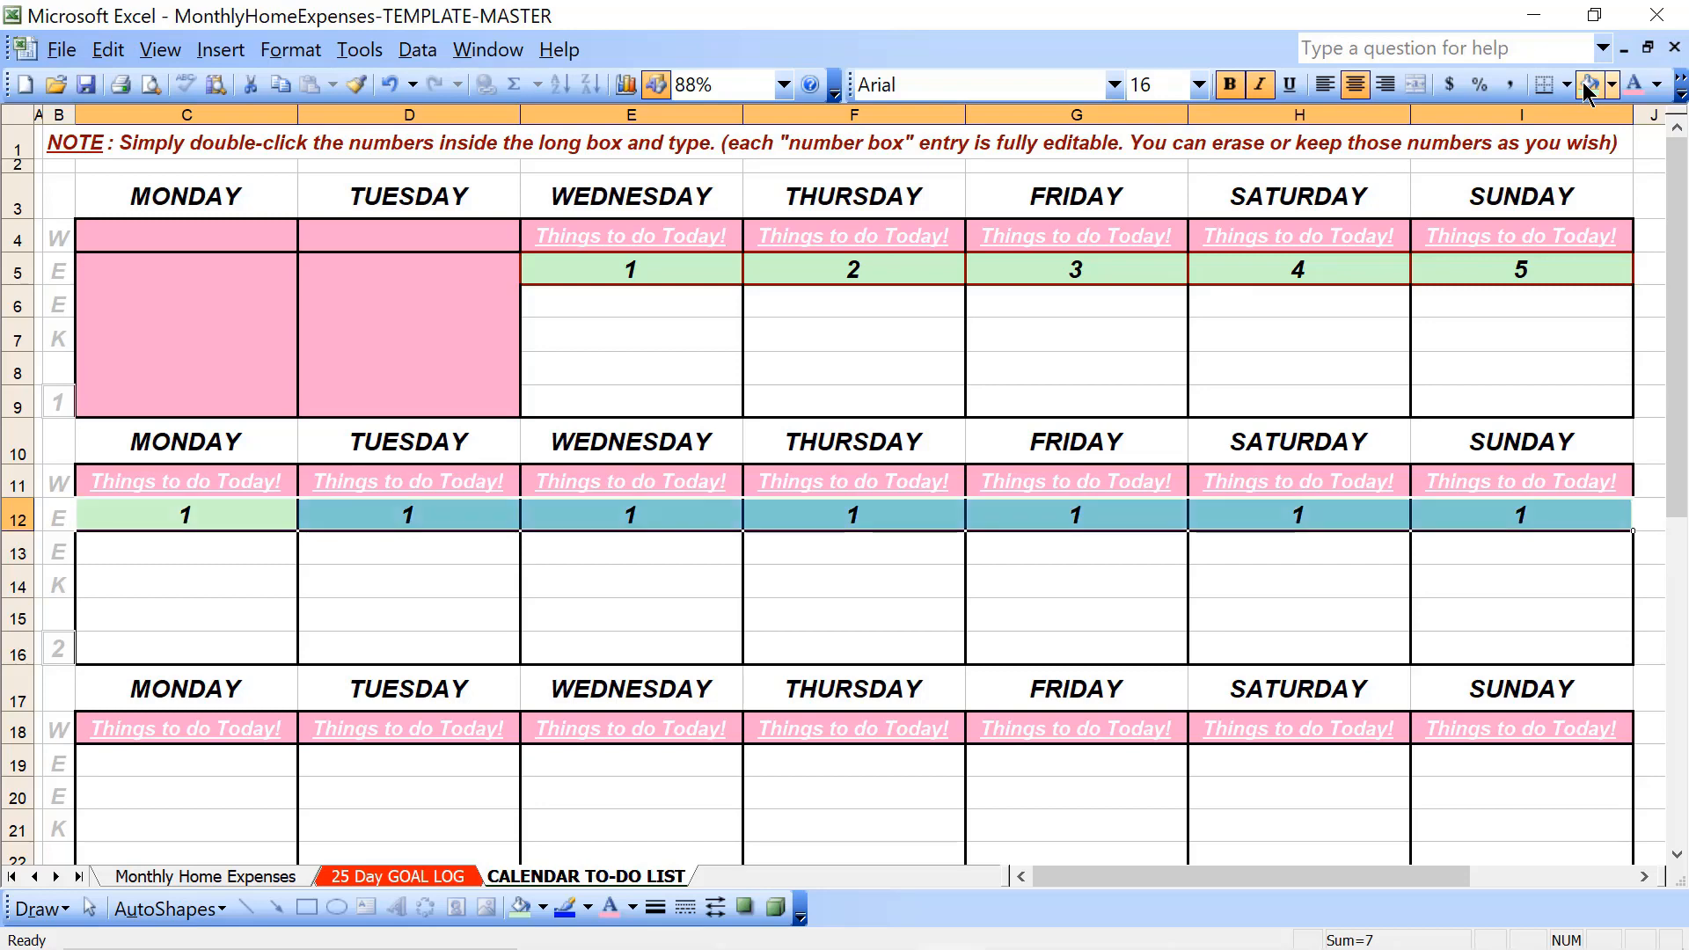
# - Copy week 2's green date row and paste it into week 3's date row, row 19
pyautogui.press('Down')
pyautogui.press('Up')
pyautogui.hotkey('shift', 'Right')
pyautogui.hotkey('shift', 'Right')
pyautogui.hotkey('shift', 'Right')
pyautogui.hotkey('shift', 'Right')
pyautogui.hotkey('shift', 'Right')
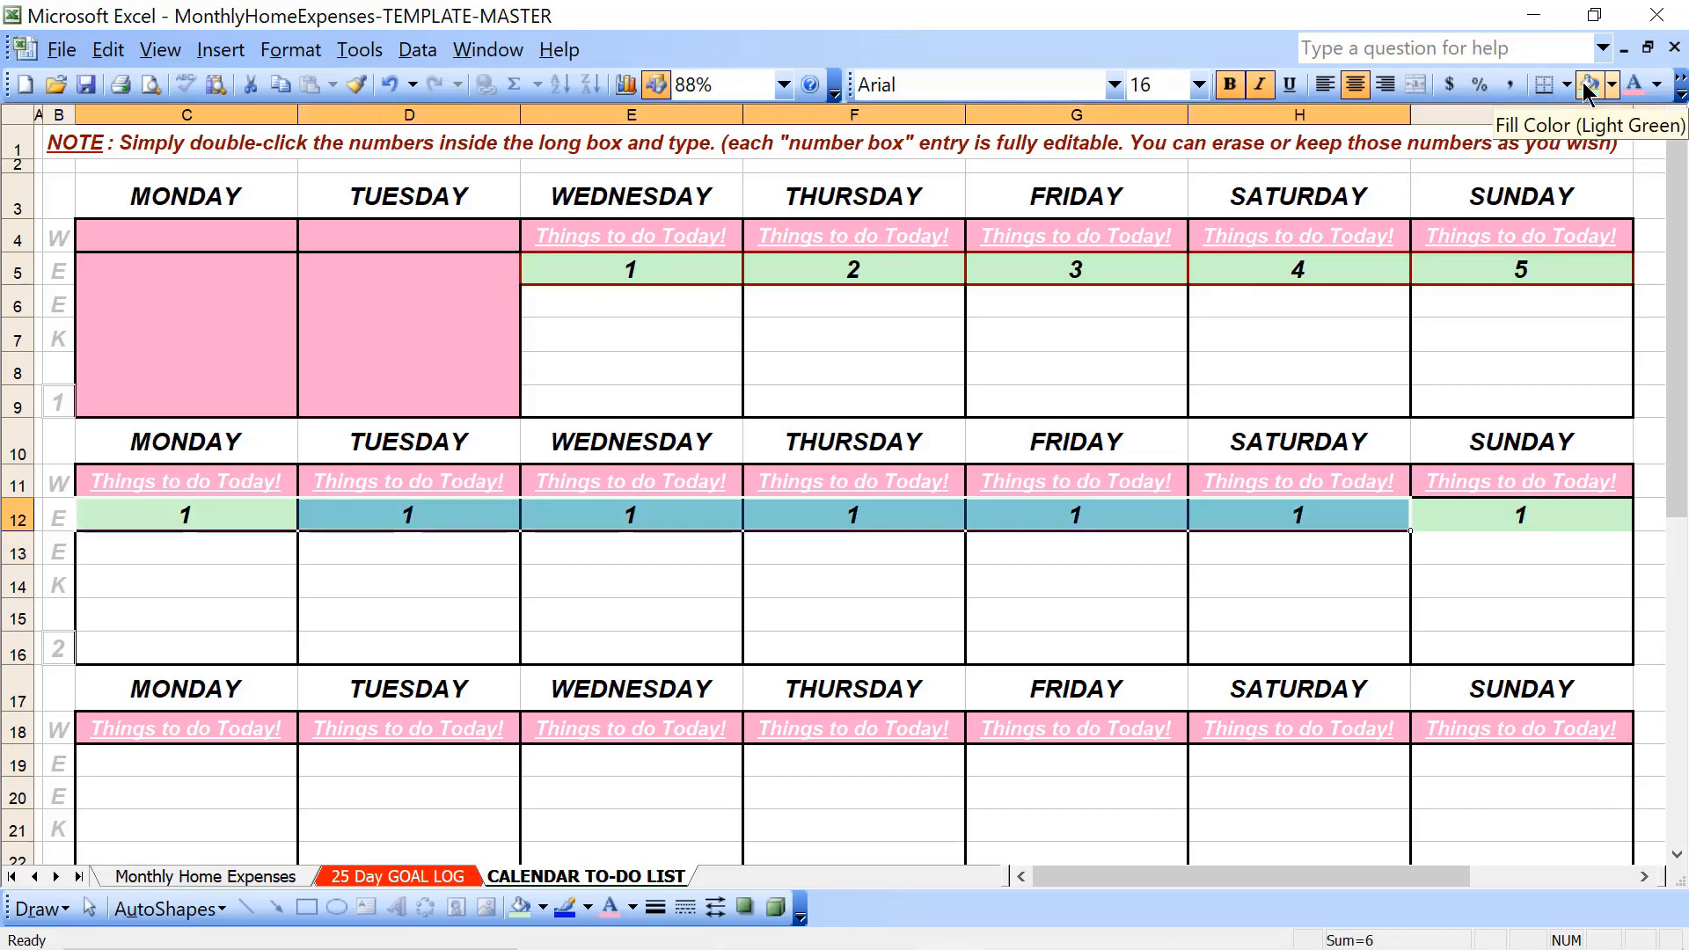
pyautogui.hotkey('shift', 'Right')
pyautogui.hotkey('ctrl', 'c')
pyautogui.press('Down')
pyautogui.press('Down')
pyautogui.press('Down')
pyautogui.press('Down')
pyautogui.press('Down')
pyautogui.press('Down')
pyautogui.press('Down')
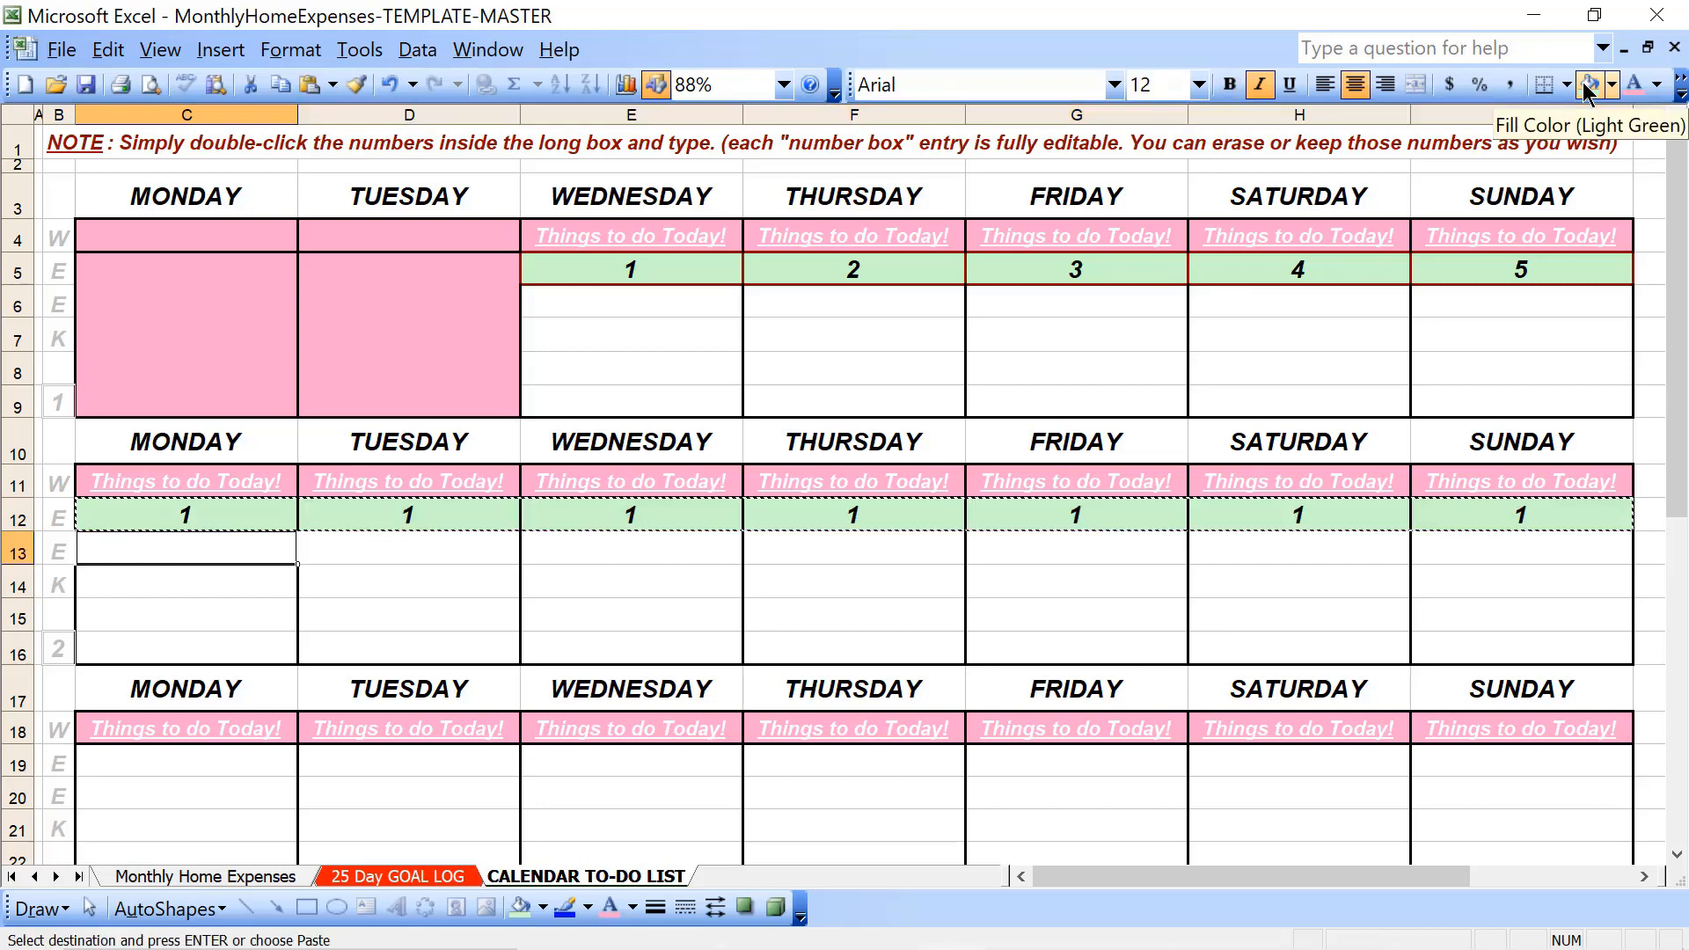
pyautogui.hotkey('ctrl', 'v')
# - Paste the copied green date row into week 4's date row, row 26
pyautogui.press('Down')
pyautogui.press('Down')
pyautogui.press('Down')
pyautogui.press('Down')
pyautogui.press('Down')
pyautogui.press('Down')
pyautogui.press('Down')
pyautogui.press('Down')
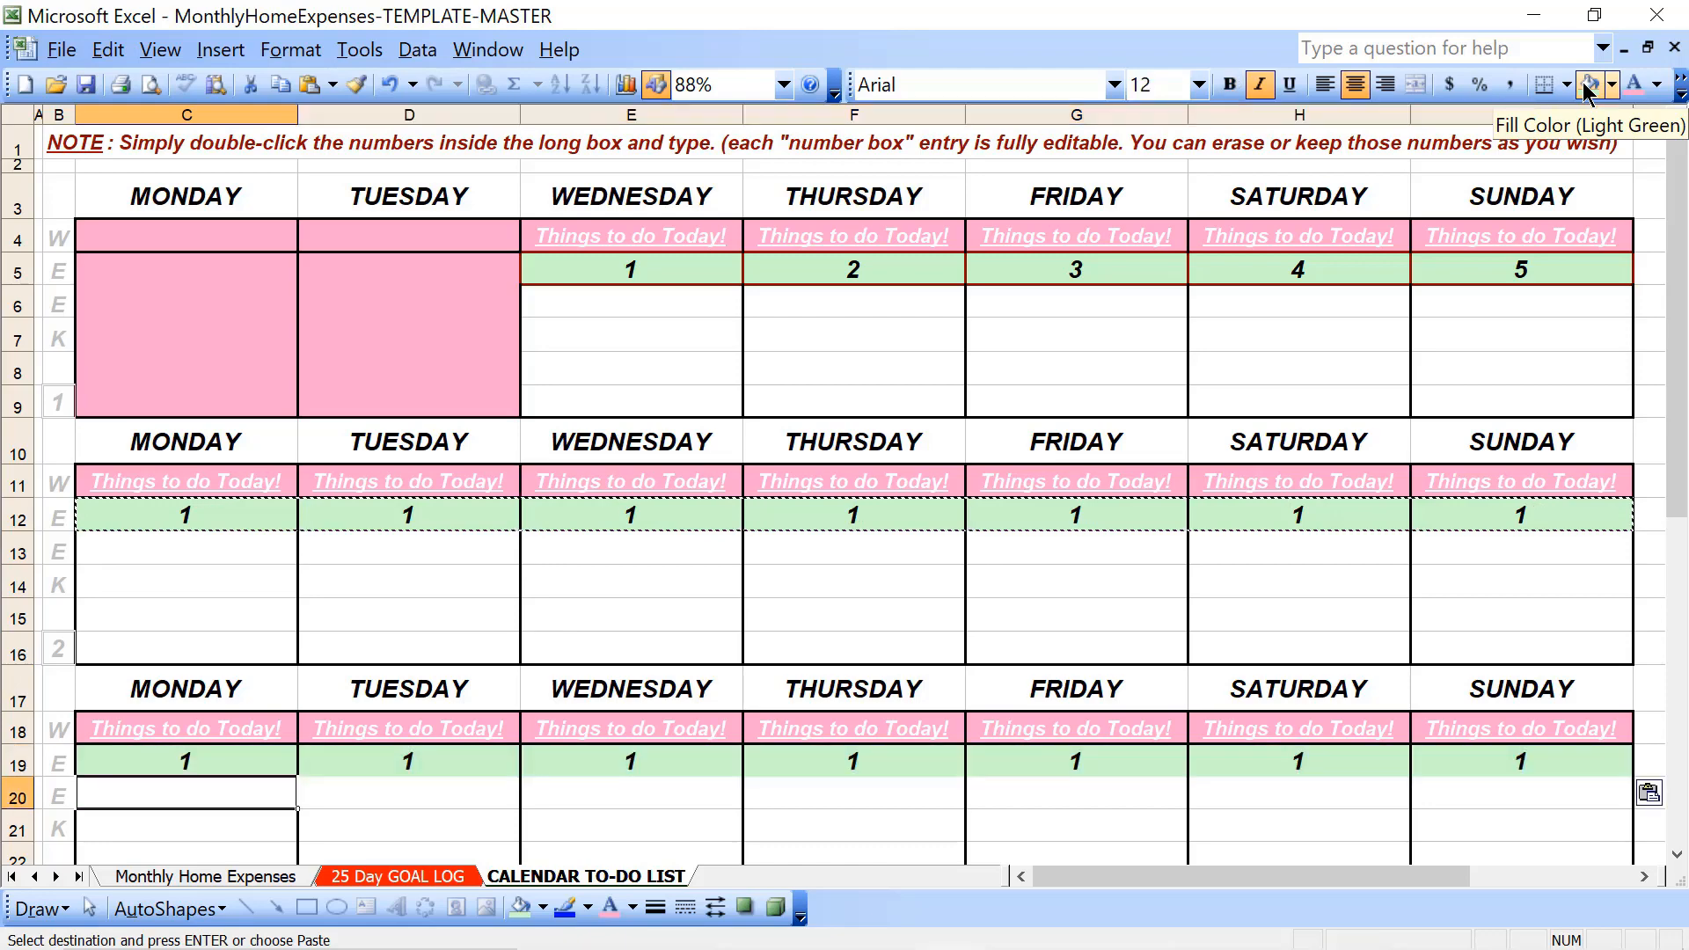
pyautogui.press('Up')
pyautogui.hotkey('ctrl', 'v')
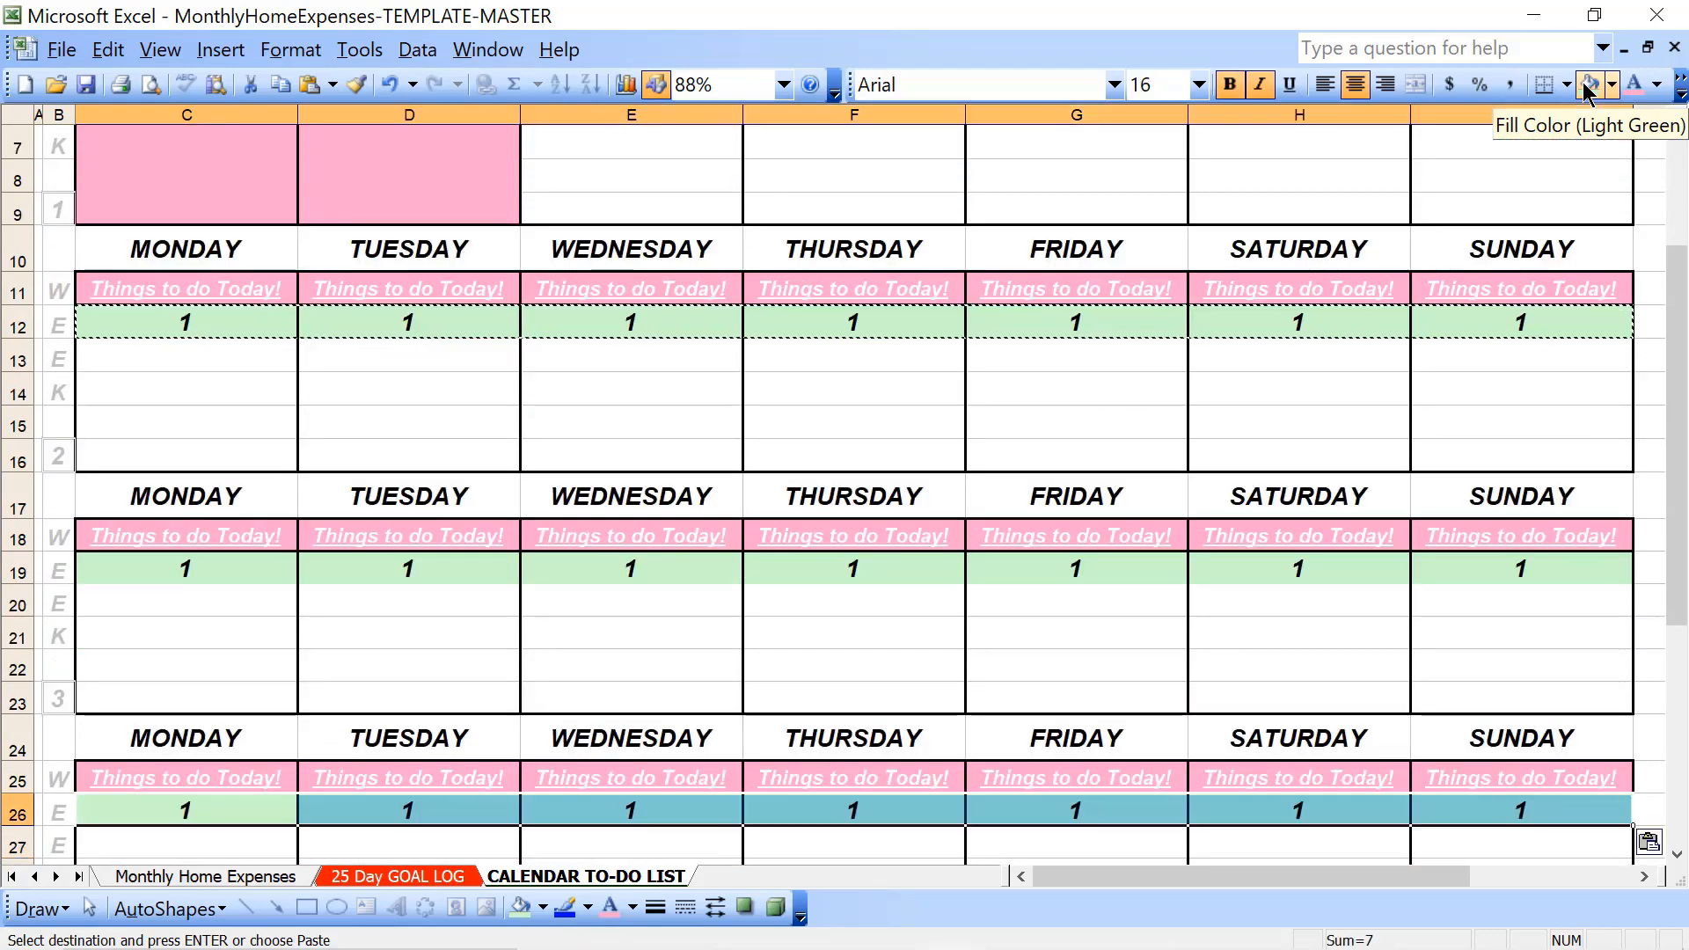
# - Paste the copied green date row into week 5's date row, row 33
pyautogui.press('Down')
pyautogui.press('Down')
pyautogui.press('Down')
pyautogui.press('Down')
pyautogui.press('Down')
pyautogui.press('Down')
pyautogui.press('Down')
pyautogui.press('Down')
pyautogui.press('Down')
pyautogui.press('Down')
pyautogui.press('Up')
pyautogui.press('Up')
pyautogui.press('Up')
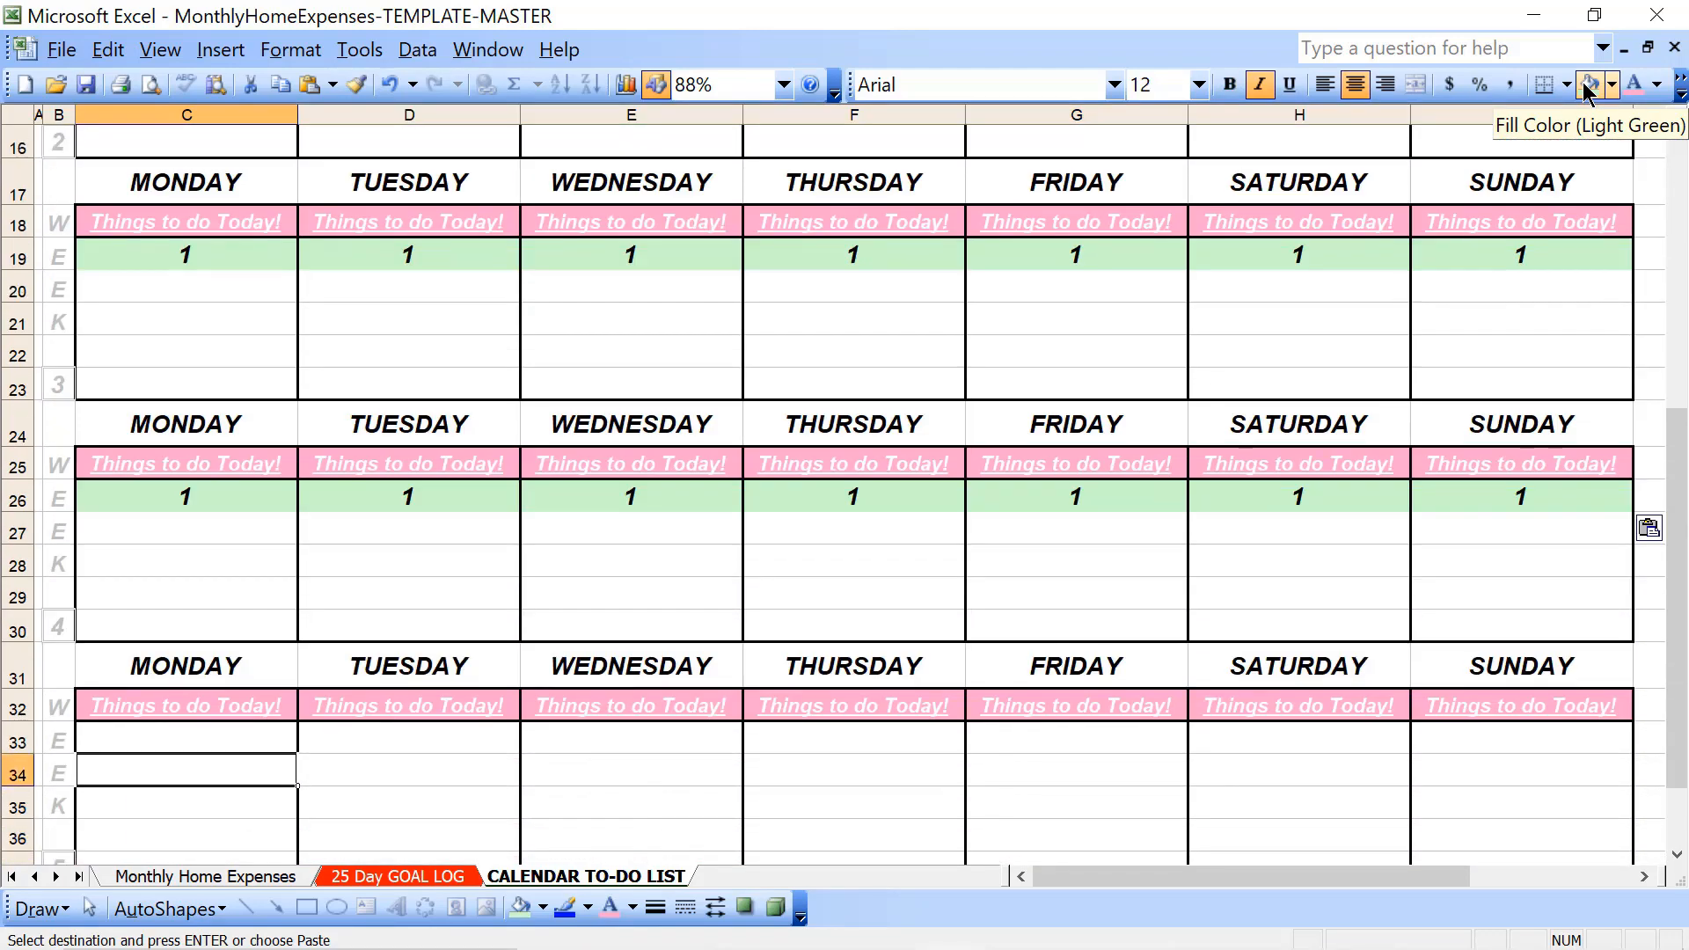
pyautogui.hotkey('ctrl', 'v')
pyautogui.press('Down')
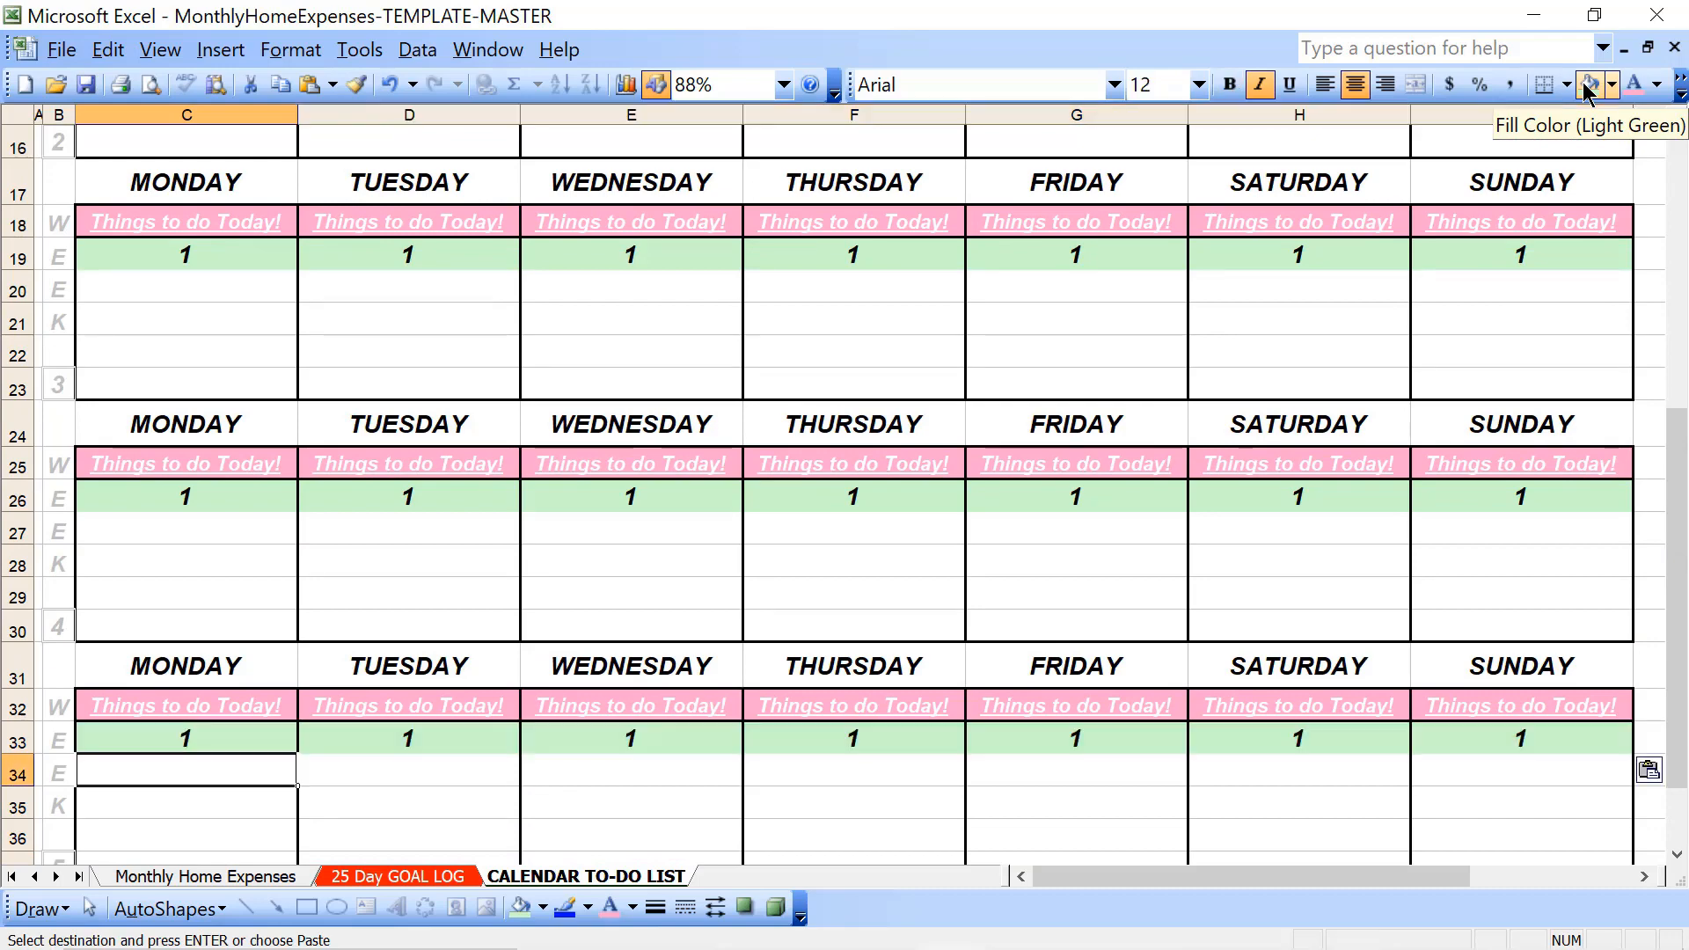
# - Look up February 2023 in the system calendar, then select week 5's Wednesday date cell in the worksheet
pyautogui.press('Up')
pyautogui.press('Up')
pyautogui.press('Up')
pyautogui.press('Up')
pyautogui.press('Up')
pyautogui.press('Up')
pyautogui.press('Up')
pyautogui.press('Up')
pyautogui.press('Up')
pyautogui.press('Up')
pyautogui.press('Up')
pyautogui.press('Up')
pyautogui.press('Up')
pyautogui.press('Up')
pyautogui.press('Up')
pyautogui.press('Up')
pyautogui.press('Up')
pyautogui.press('Up')
pyautogui.press('Up')
pyautogui.press('Up')
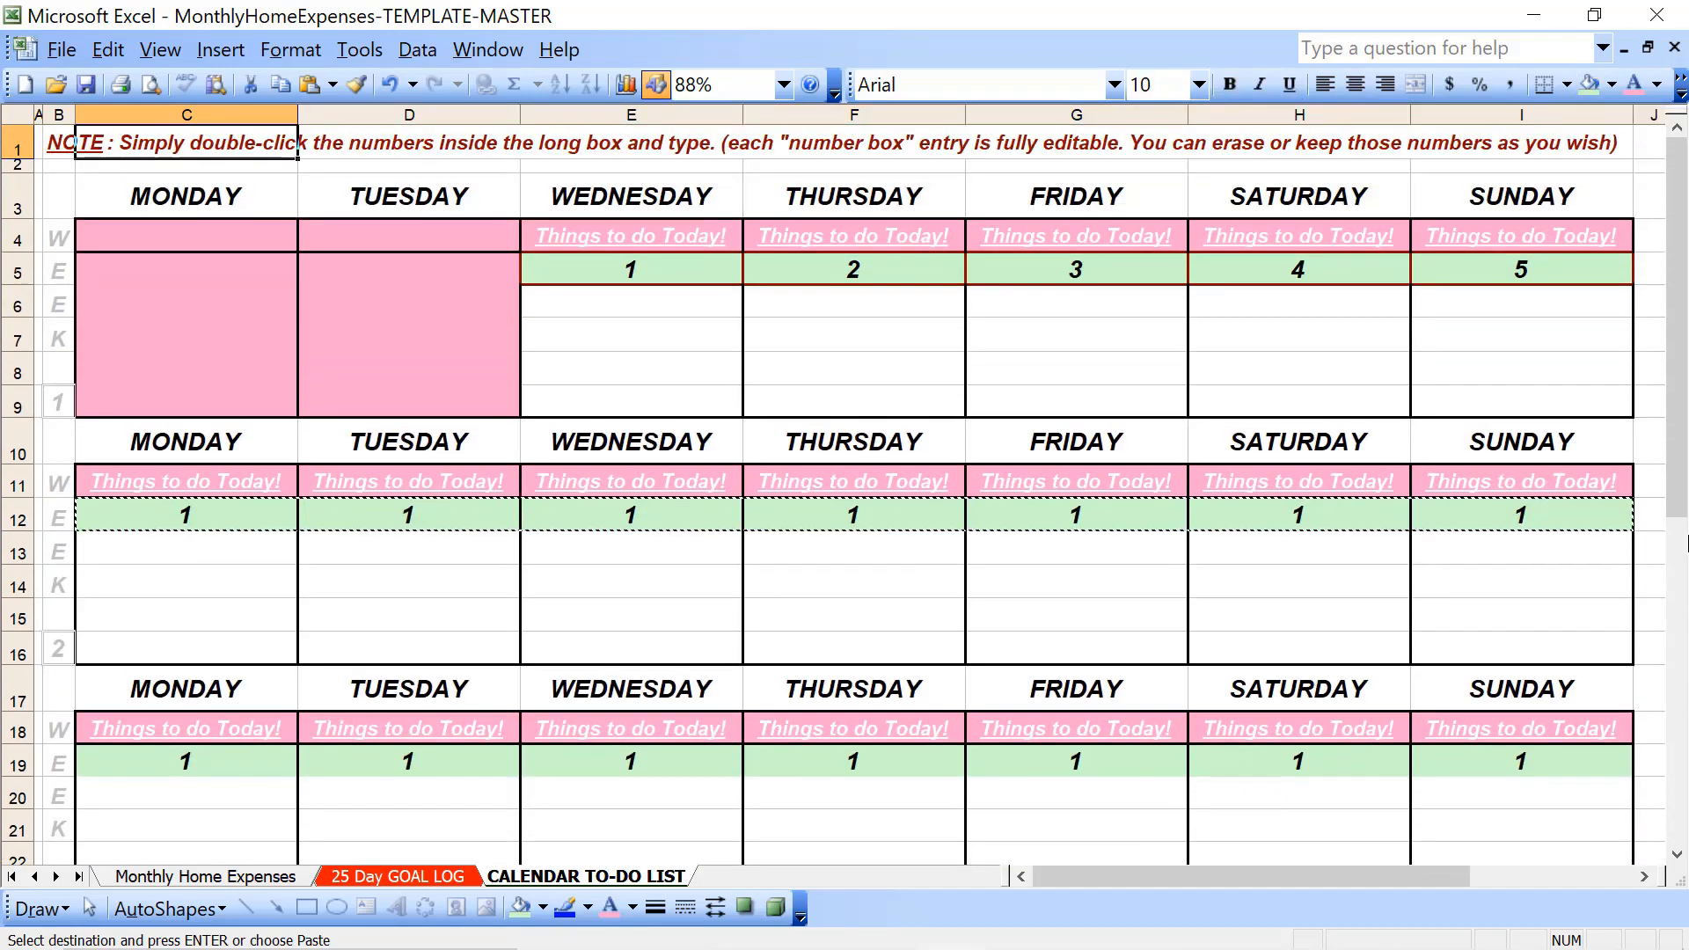
pyautogui.moveTo(1645, 948)
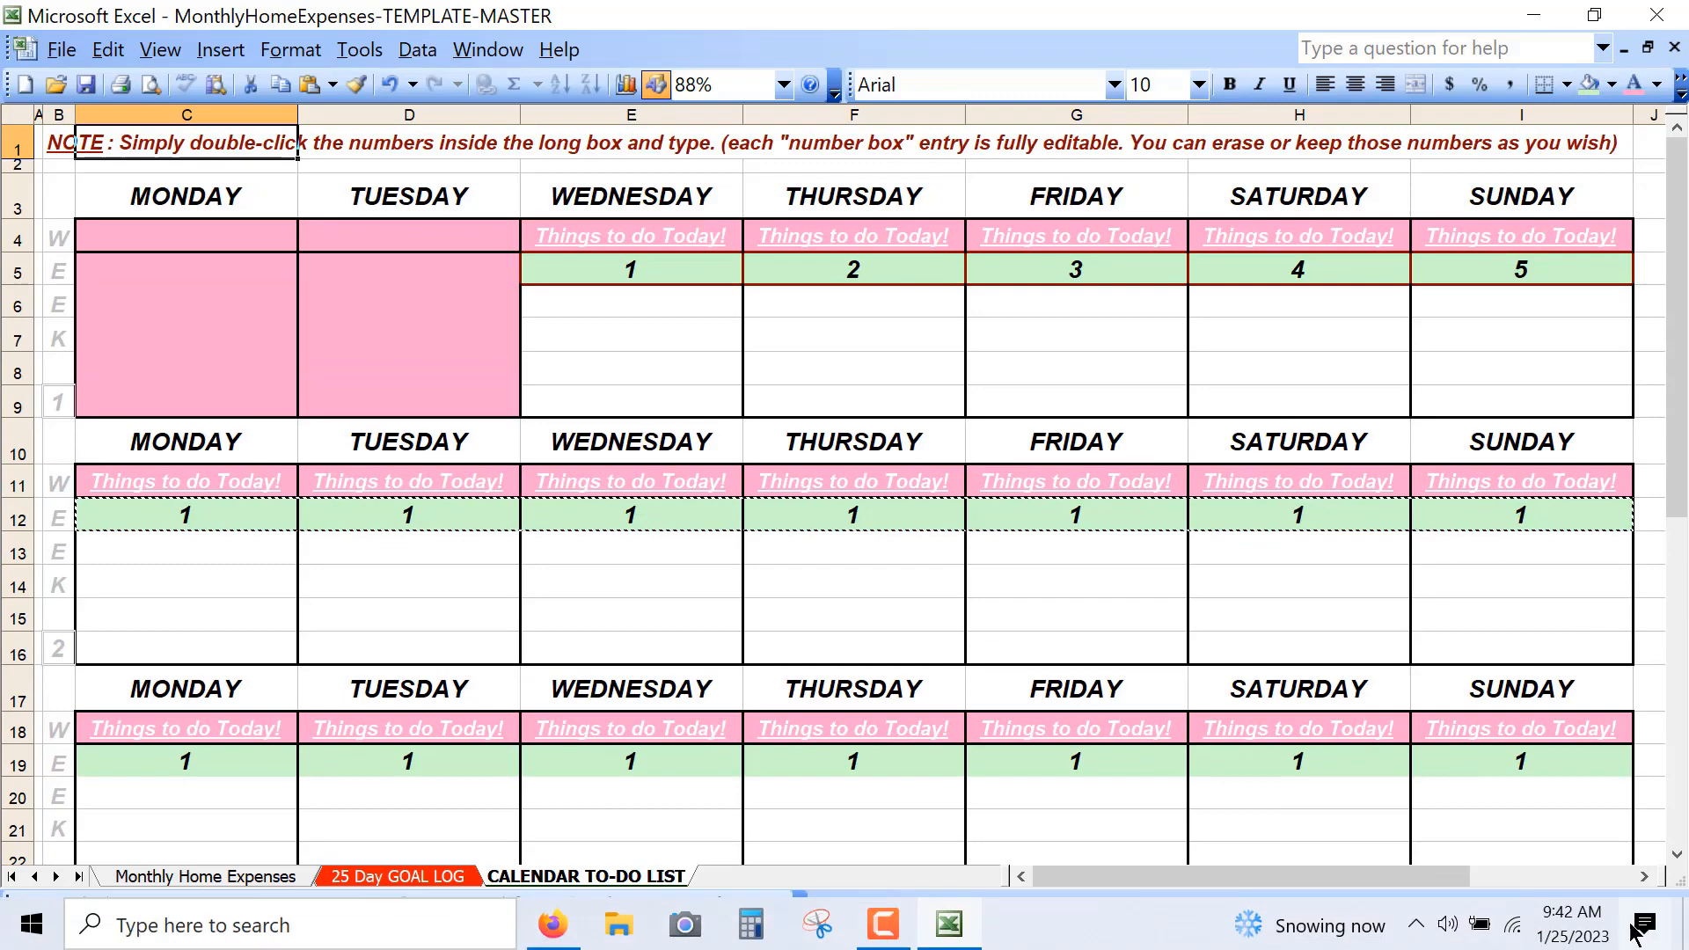
pyautogui.click(1587, 943)
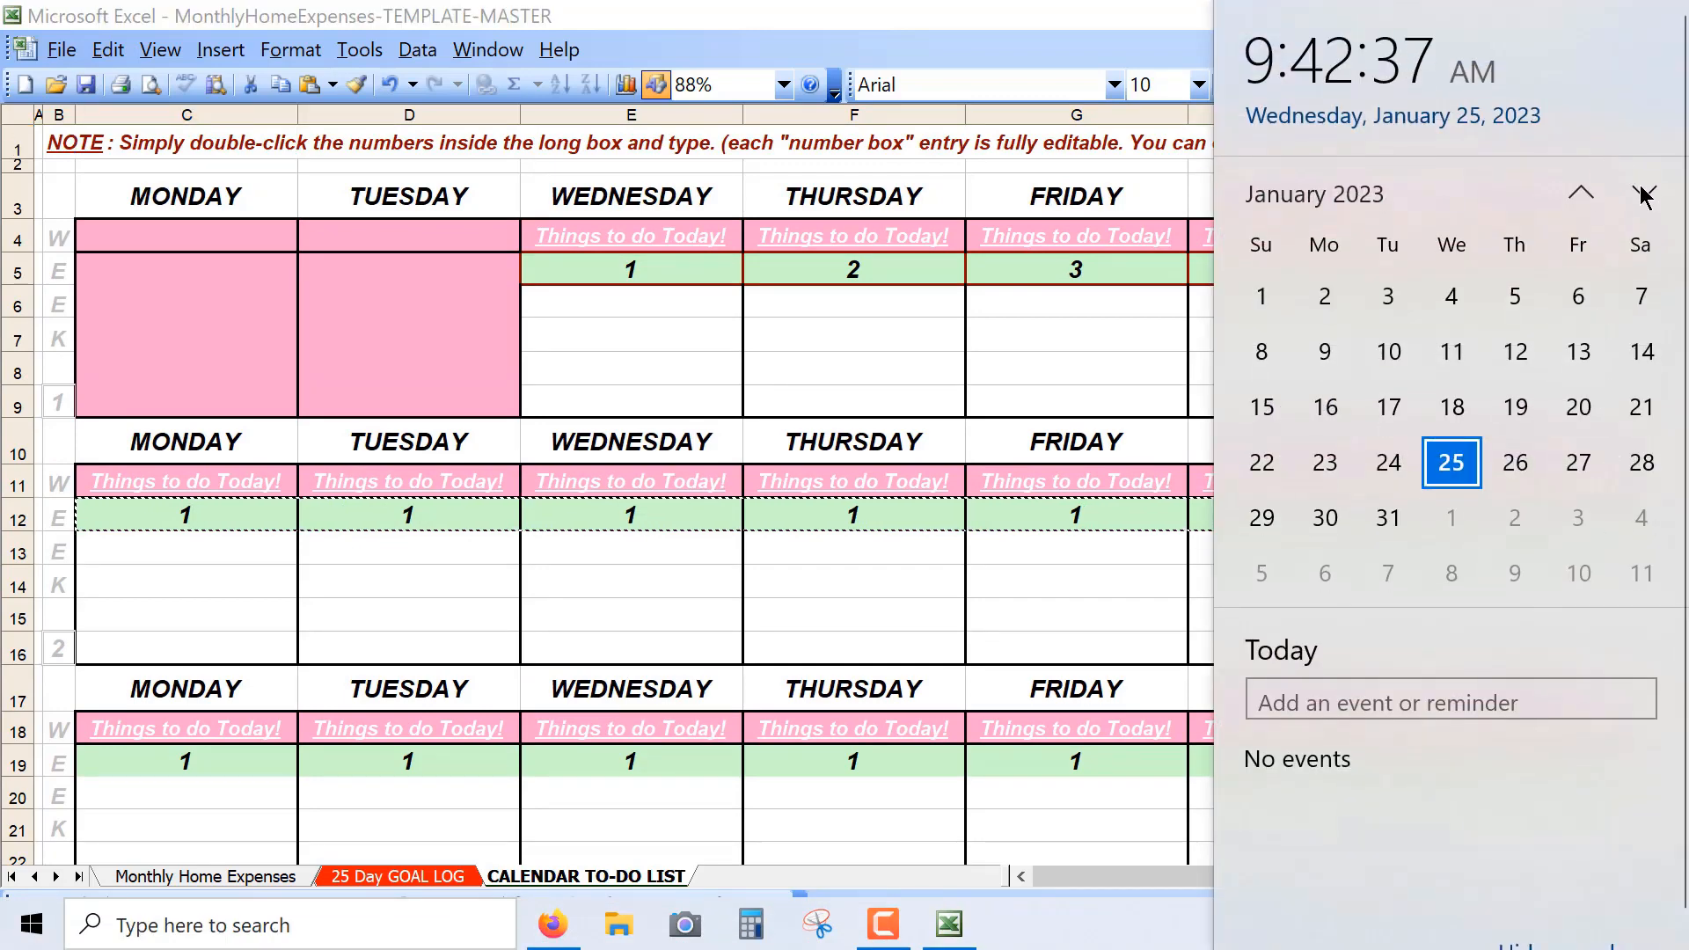
pyautogui.click(1643, 196)
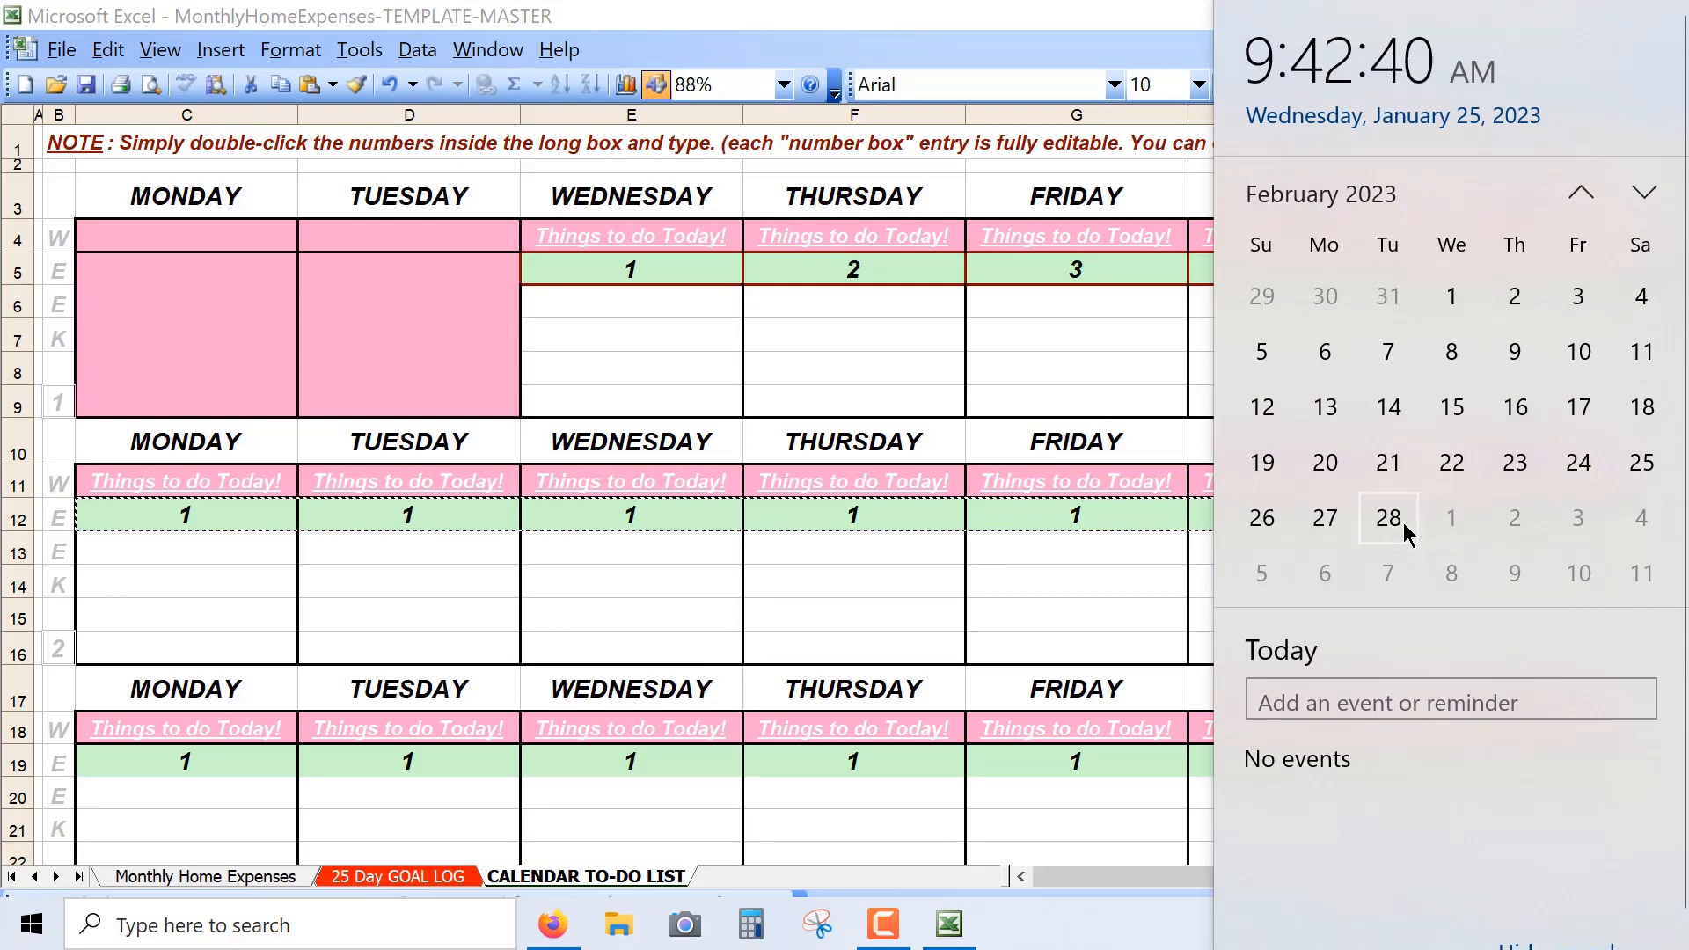
pyautogui.click(617, 726)
pyautogui.scroll(-6, 616, 677)
pyautogui.click(614, 630)
pyautogui.press('Up')
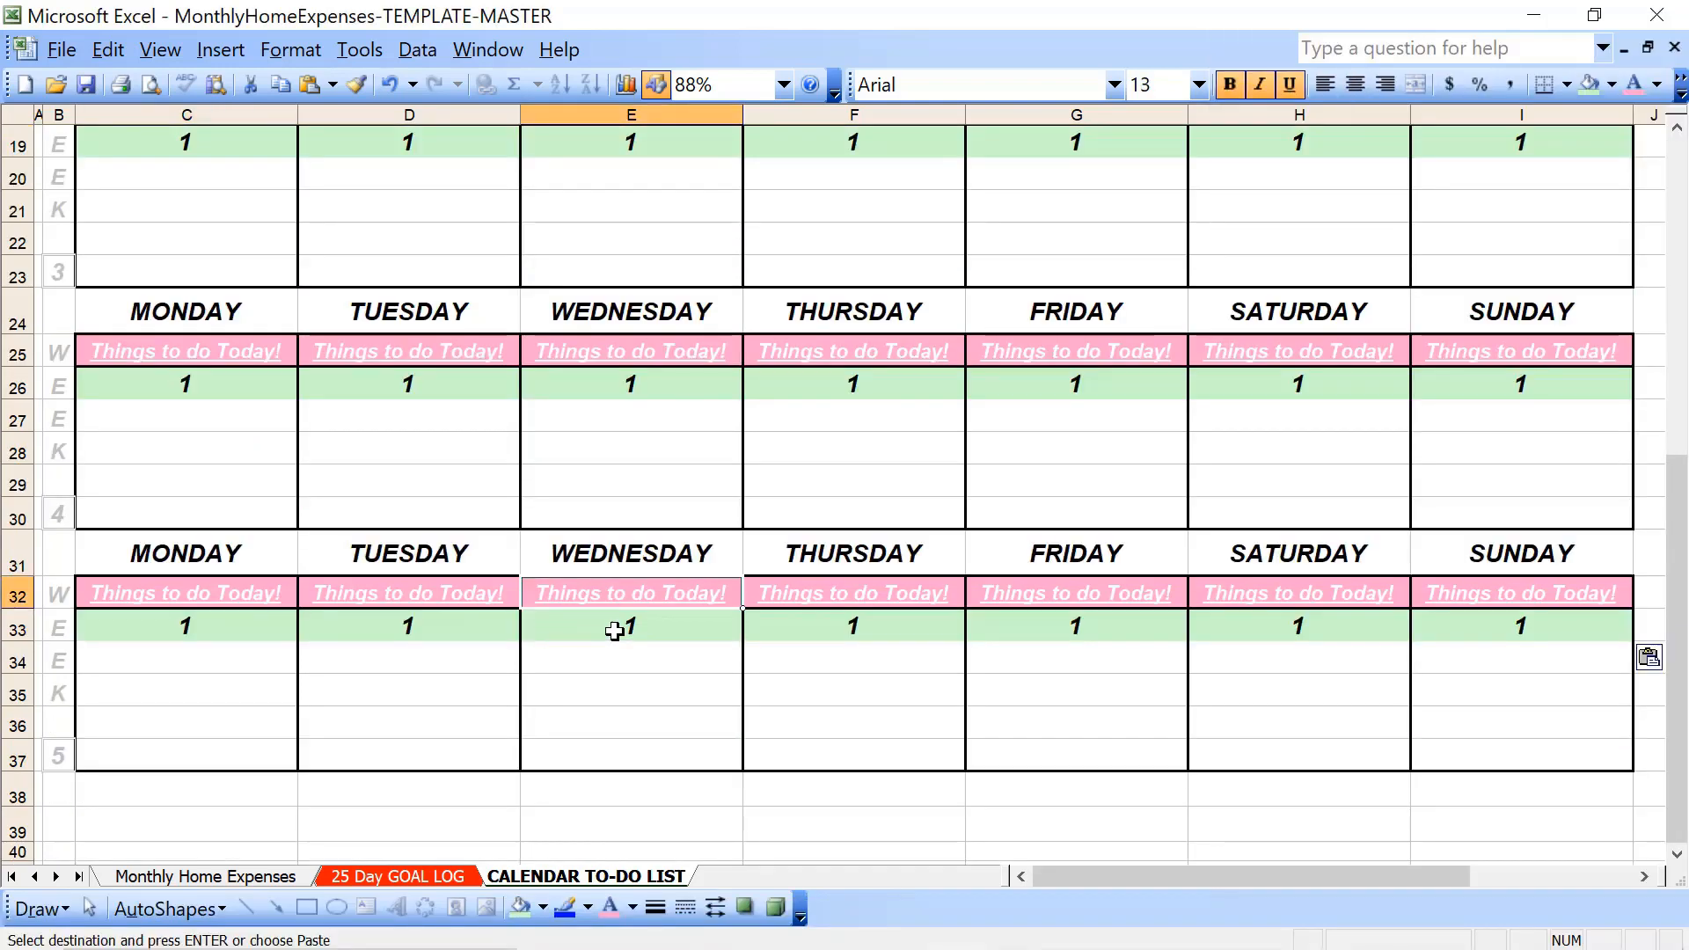
pyautogui.hotkey('shift', 'Down')
pyautogui.hotkey('shift', 'Down')
pyautogui.hotkey('shift', 'Down')
pyautogui.hotkey('shift', 'Down')
pyautogui.hotkey('shift', 'Down')
pyautogui.hotkey('shift', 'Right')
pyautogui.hotkey('shift', 'Right')
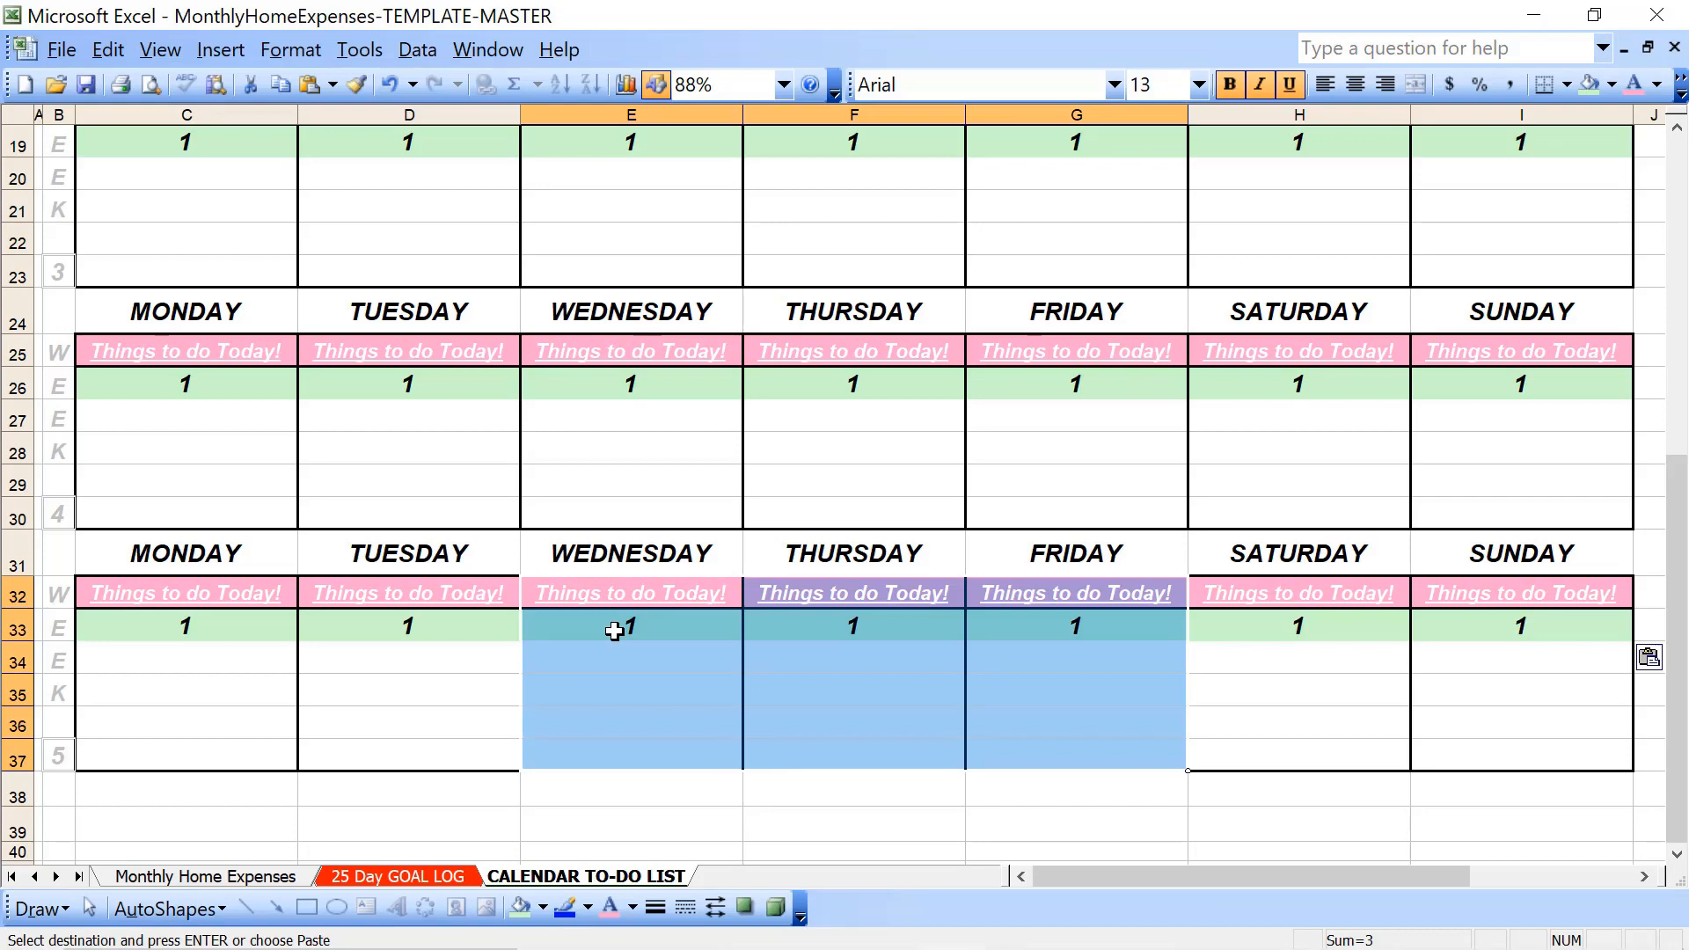
pyautogui.press('Down')
# - Fill week 5's Wednesday through Sunday cells, rows 33 to 37, with light pink
pyautogui.hotkey('shift', 'Down')
pyautogui.hotkey('shift', 'Down')
pyautogui.hotkey('shift', 'Down')
pyautogui.hotkey('shift', 'Down')
pyautogui.hotkey('shift', 'Right')
pyautogui.hotkey('shift', 'Right')
pyautogui.hotkey('shift', 'Right')
pyautogui.hotkey('shift', 'Right')
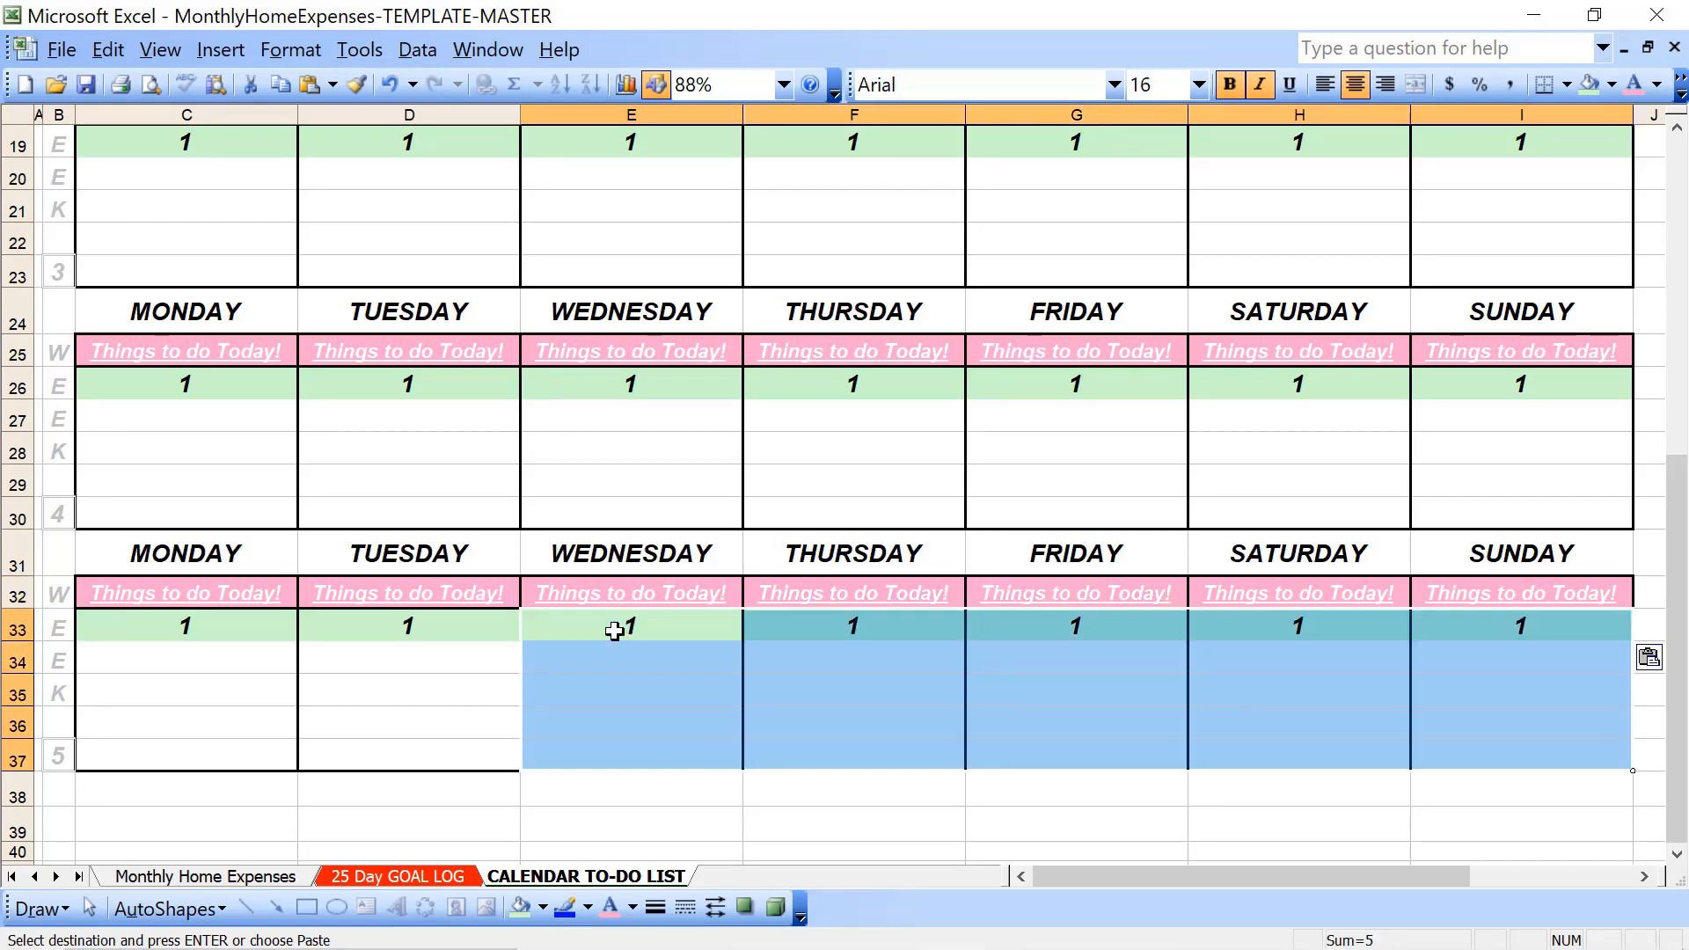
pyautogui.click(1612, 84)
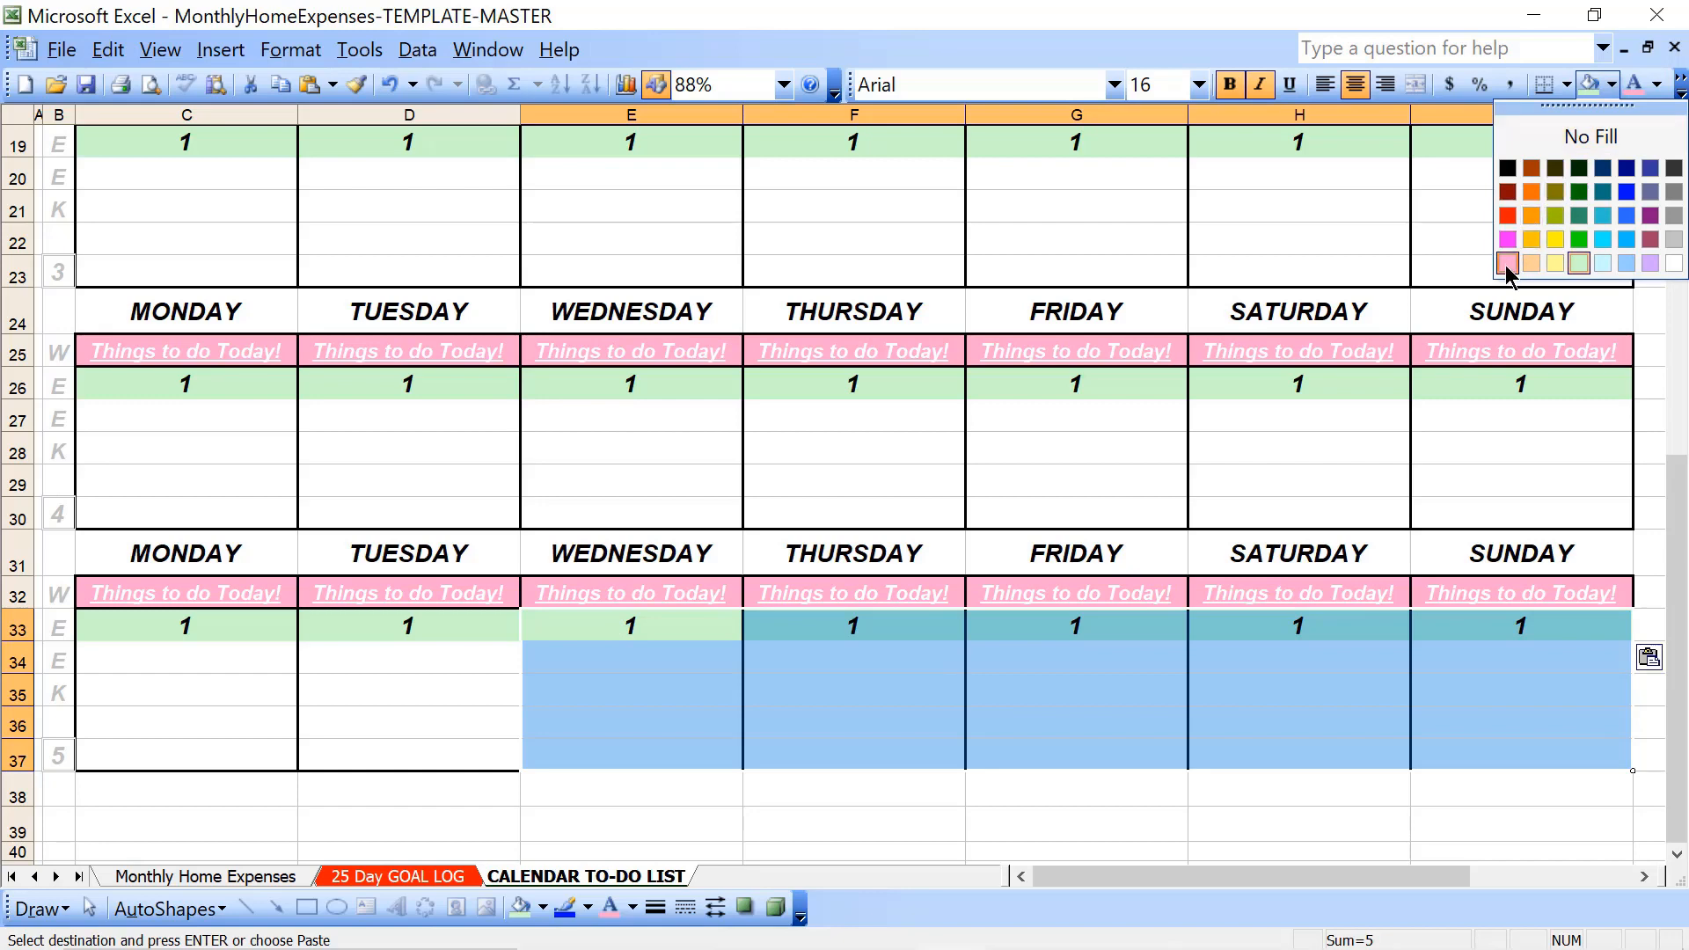
pyautogui.click(1507, 263)
# - Hide week 5's "Things to do Today!" headings for Wednesday through Sunday by setting their font color to Rose
pyautogui.press('Up')
pyautogui.hotkey('shift', 'Right')
pyautogui.hotkey('shift', 'Right')
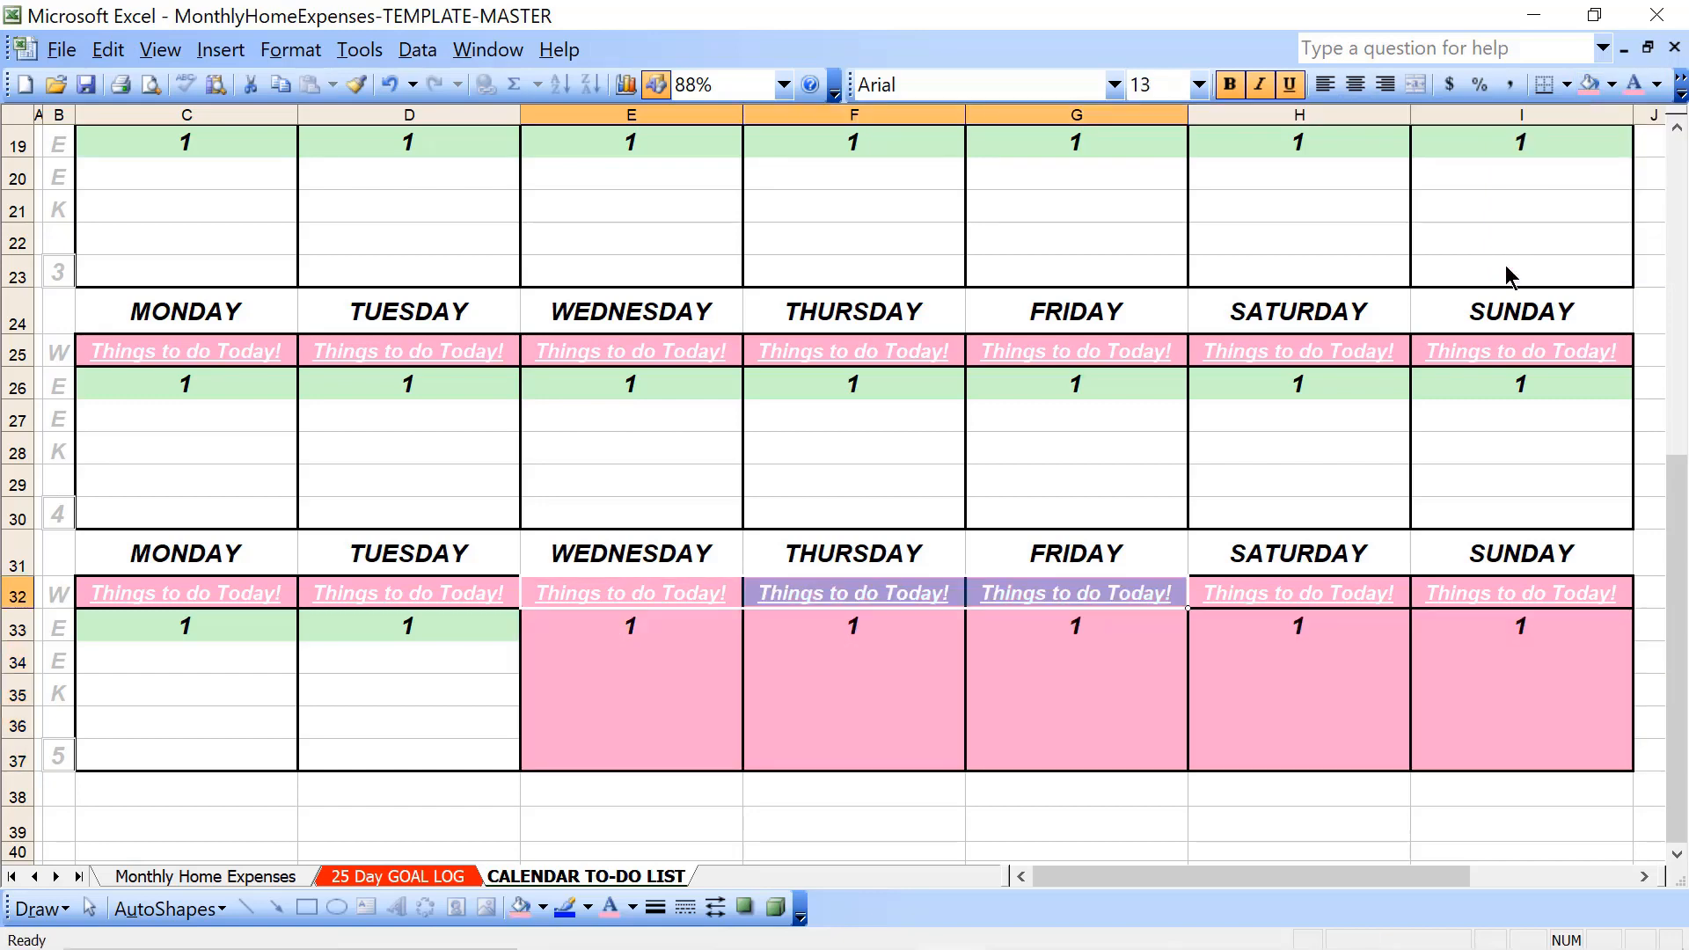
pyautogui.hotkey('shift', 'Right')
pyautogui.hotkey('shift', 'Right')
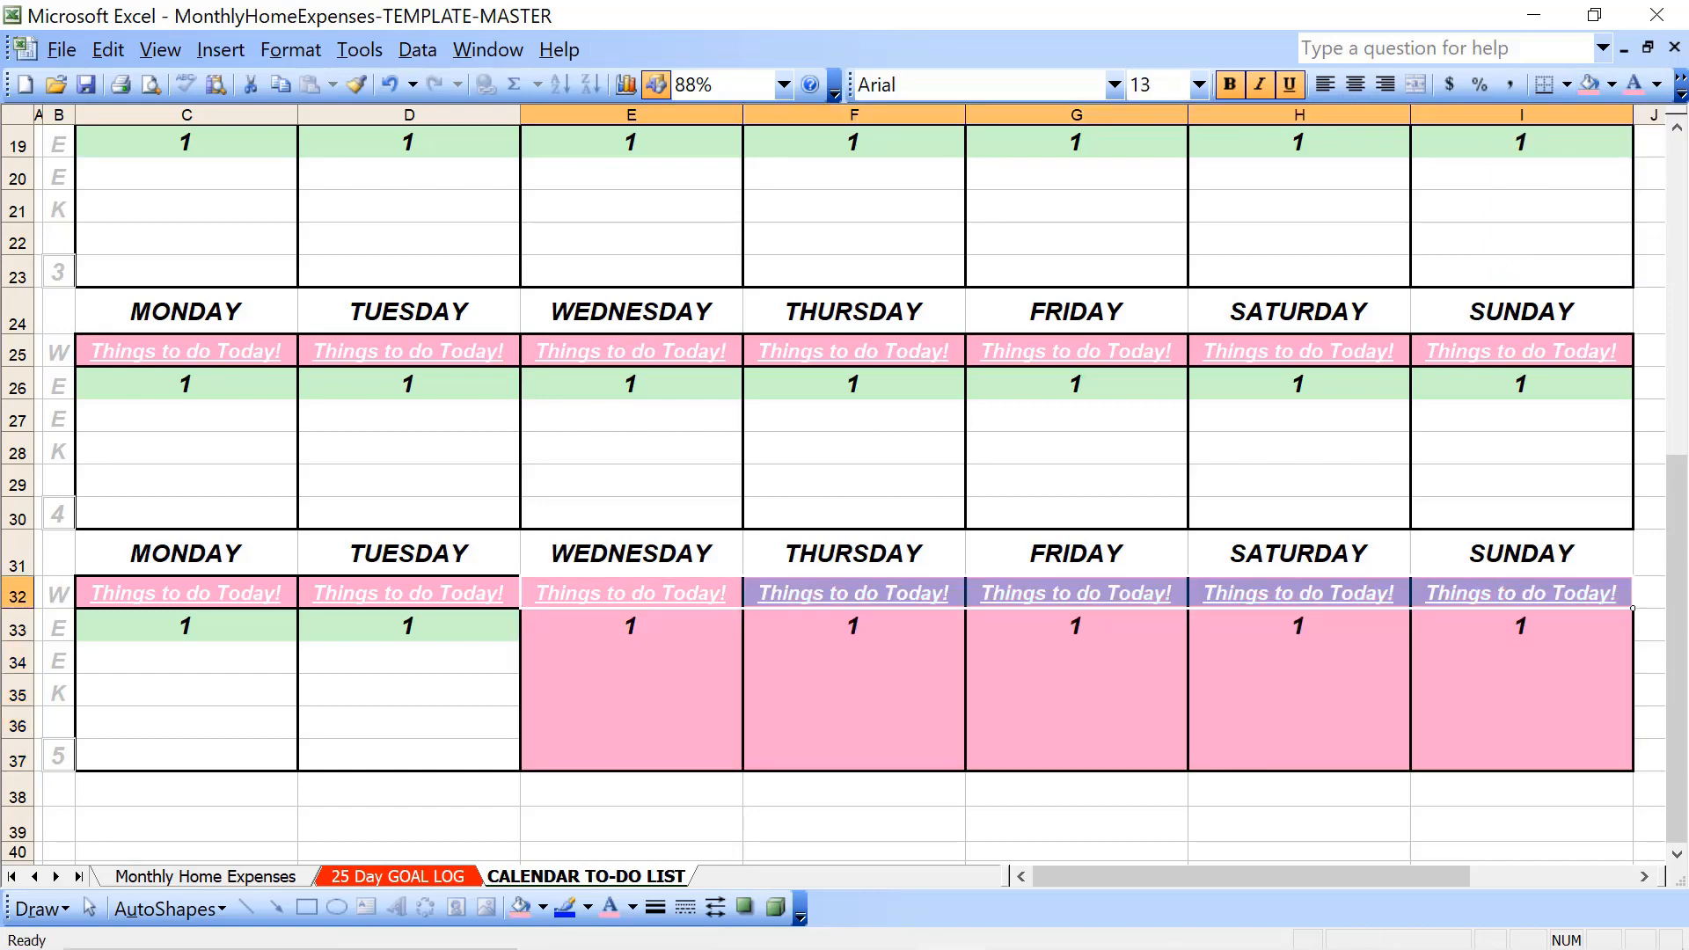
pyautogui.click(1634, 85)
# - Clear the date numbers from week 5's Wednesday through Sunday cells in row 33
pyautogui.click(644, 630)
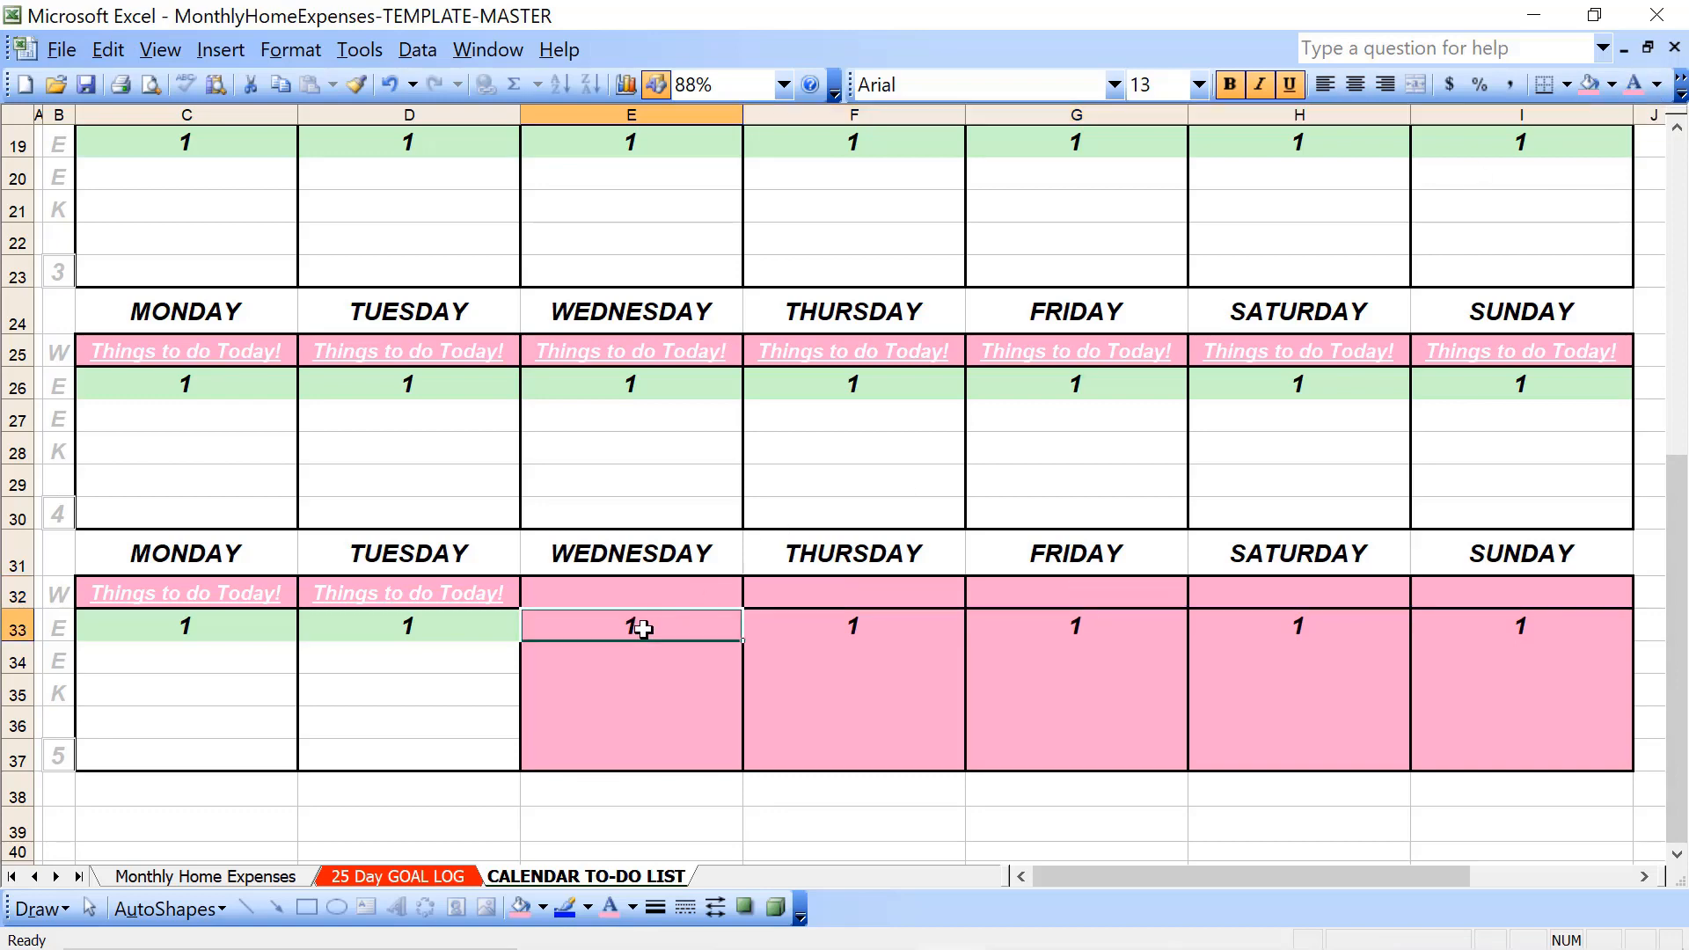
pyautogui.press('Delete')
pyautogui.press('Right')
pyautogui.press('Delete')
pyautogui.press('Right')
pyautogui.press('Delete')
pyautogui.press('Right')
pyautogui.press('Delete')
pyautogui.press('Right')
pyautogui.press('Delete')
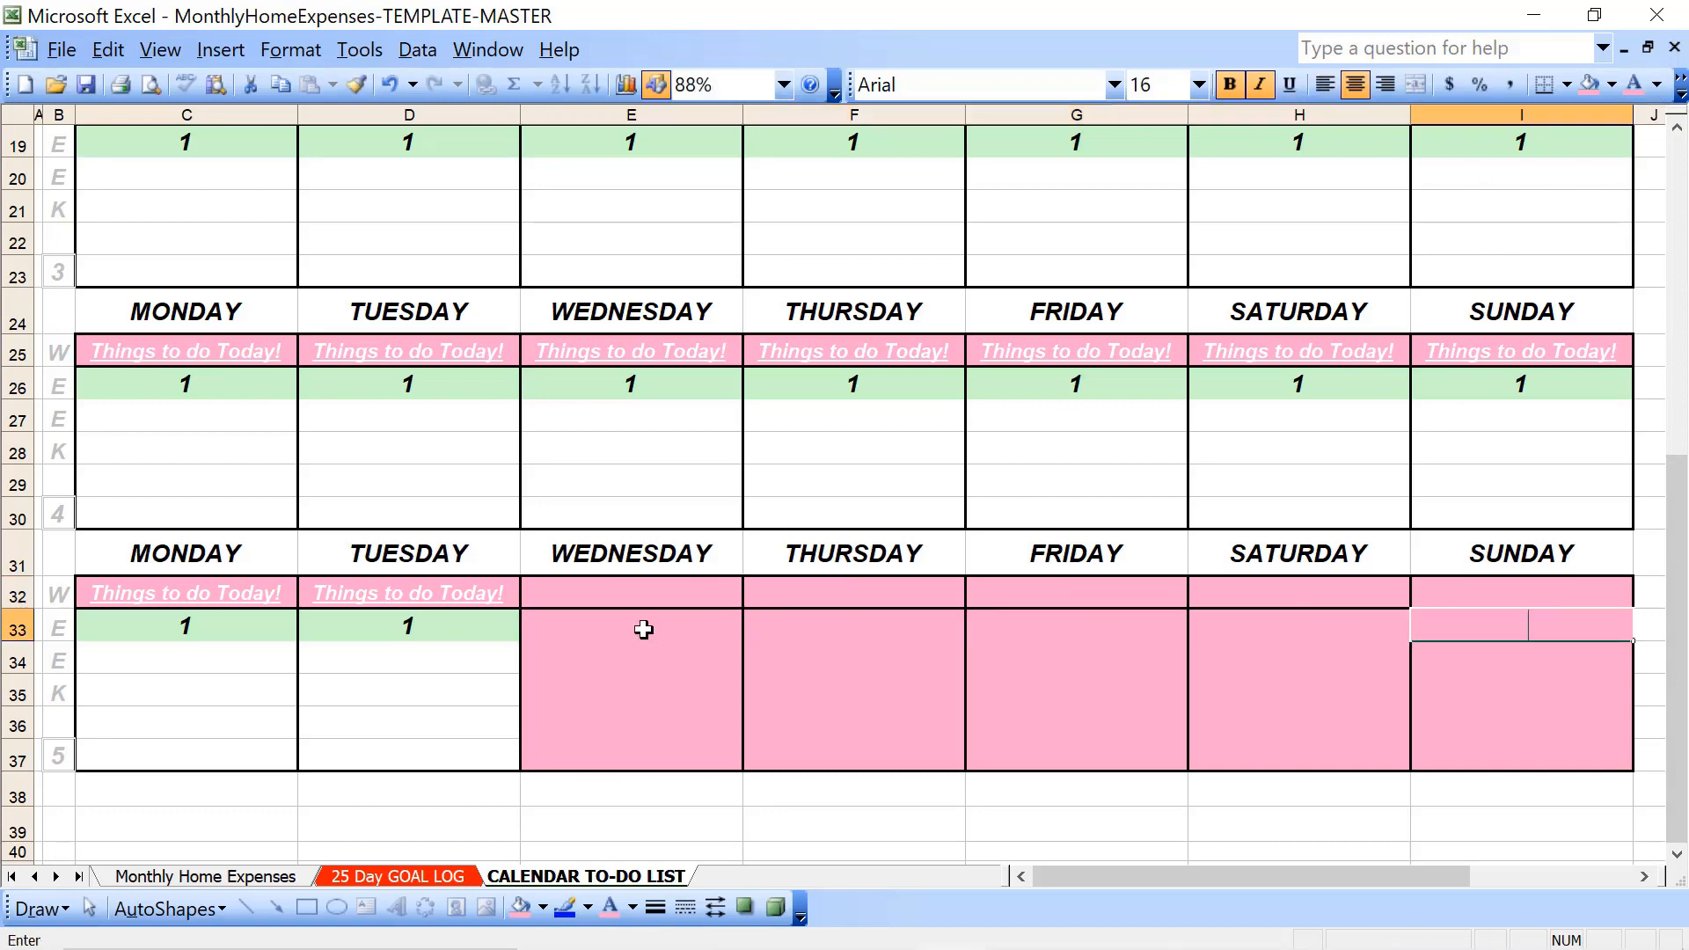
pyautogui.press('Down')
pyautogui.press('Left')
pyautogui.press('Left')
pyautogui.press('Left')
pyautogui.press('Left')
pyautogui.press('Left')
pyautogui.press('Left')
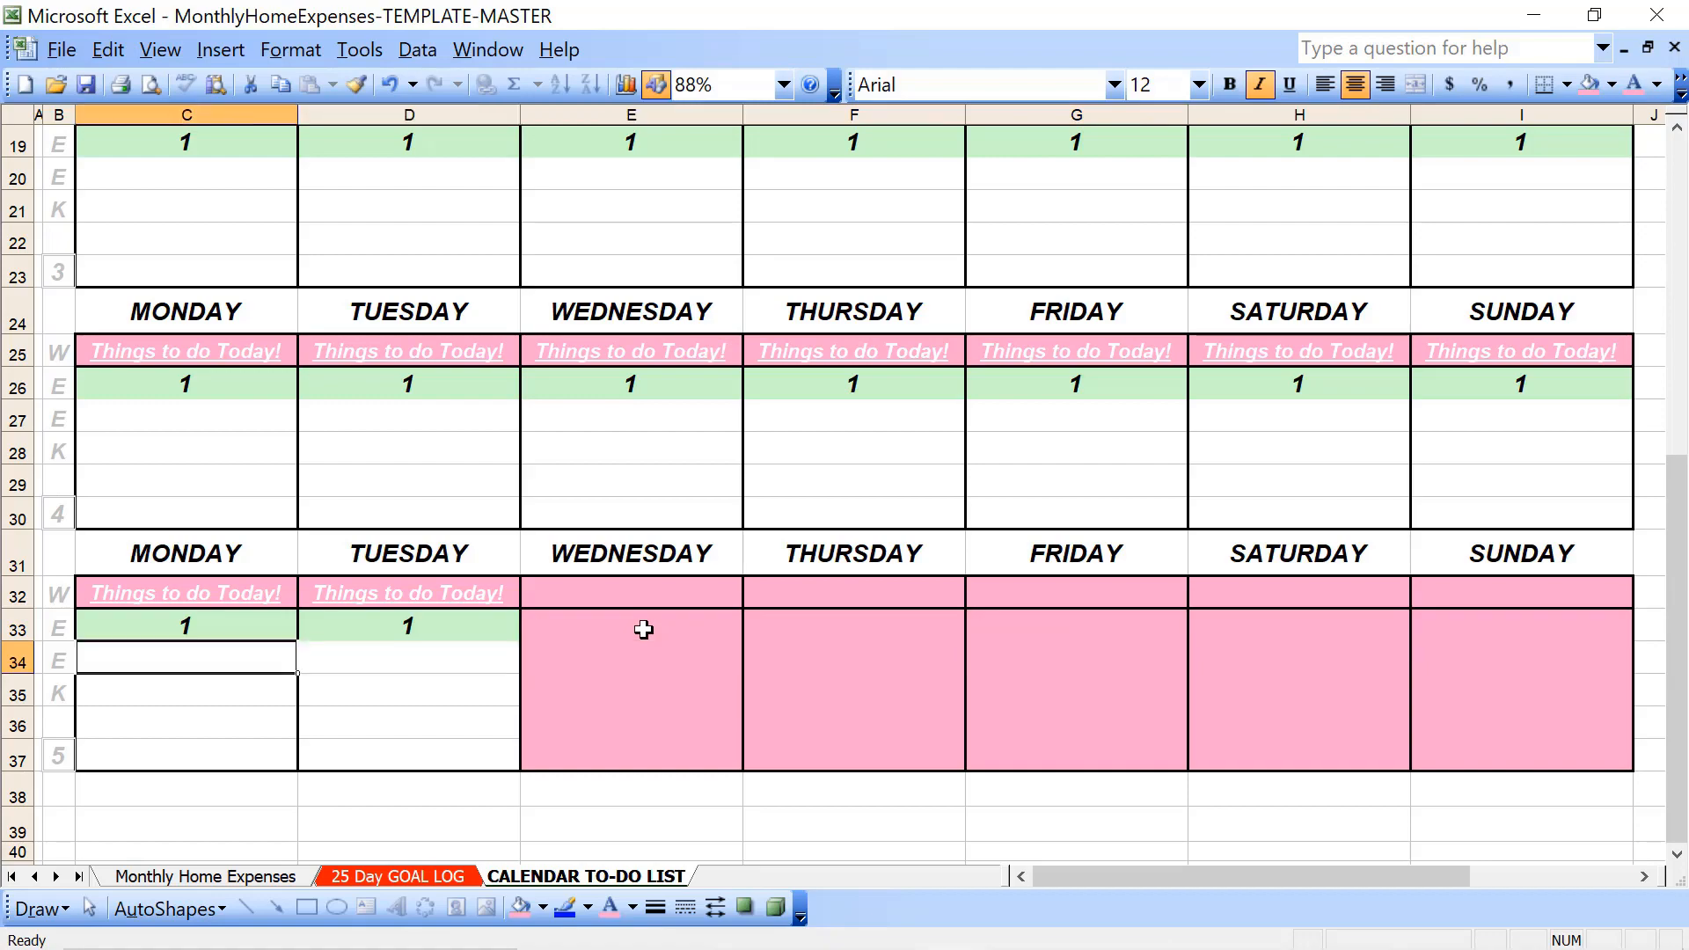
# - Apply dark red outline and inside borders to week 1's Wednesday through Sunday heading and date cells, rows 4 and 5
pyautogui.press('Up')
pyautogui.press('Up')
pyautogui.press('Up')
pyautogui.press('Up')
pyautogui.press('Up')
pyautogui.press('Up')
pyautogui.press('Up')
pyautogui.press('Up')
pyautogui.press('Up')
pyautogui.press('Up')
pyautogui.press('Up')
pyautogui.press('Up')
pyautogui.press('Up')
pyautogui.press('Up')
pyautogui.press('Up')
pyautogui.press('Up')
pyautogui.press('Up')
pyautogui.press('Up')
pyautogui.press('Up')
pyautogui.press('Up')
pyautogui.press('Up')
pyautogui.press('Up')
pyautogui.press('Up')
pyautogui.press('Up')
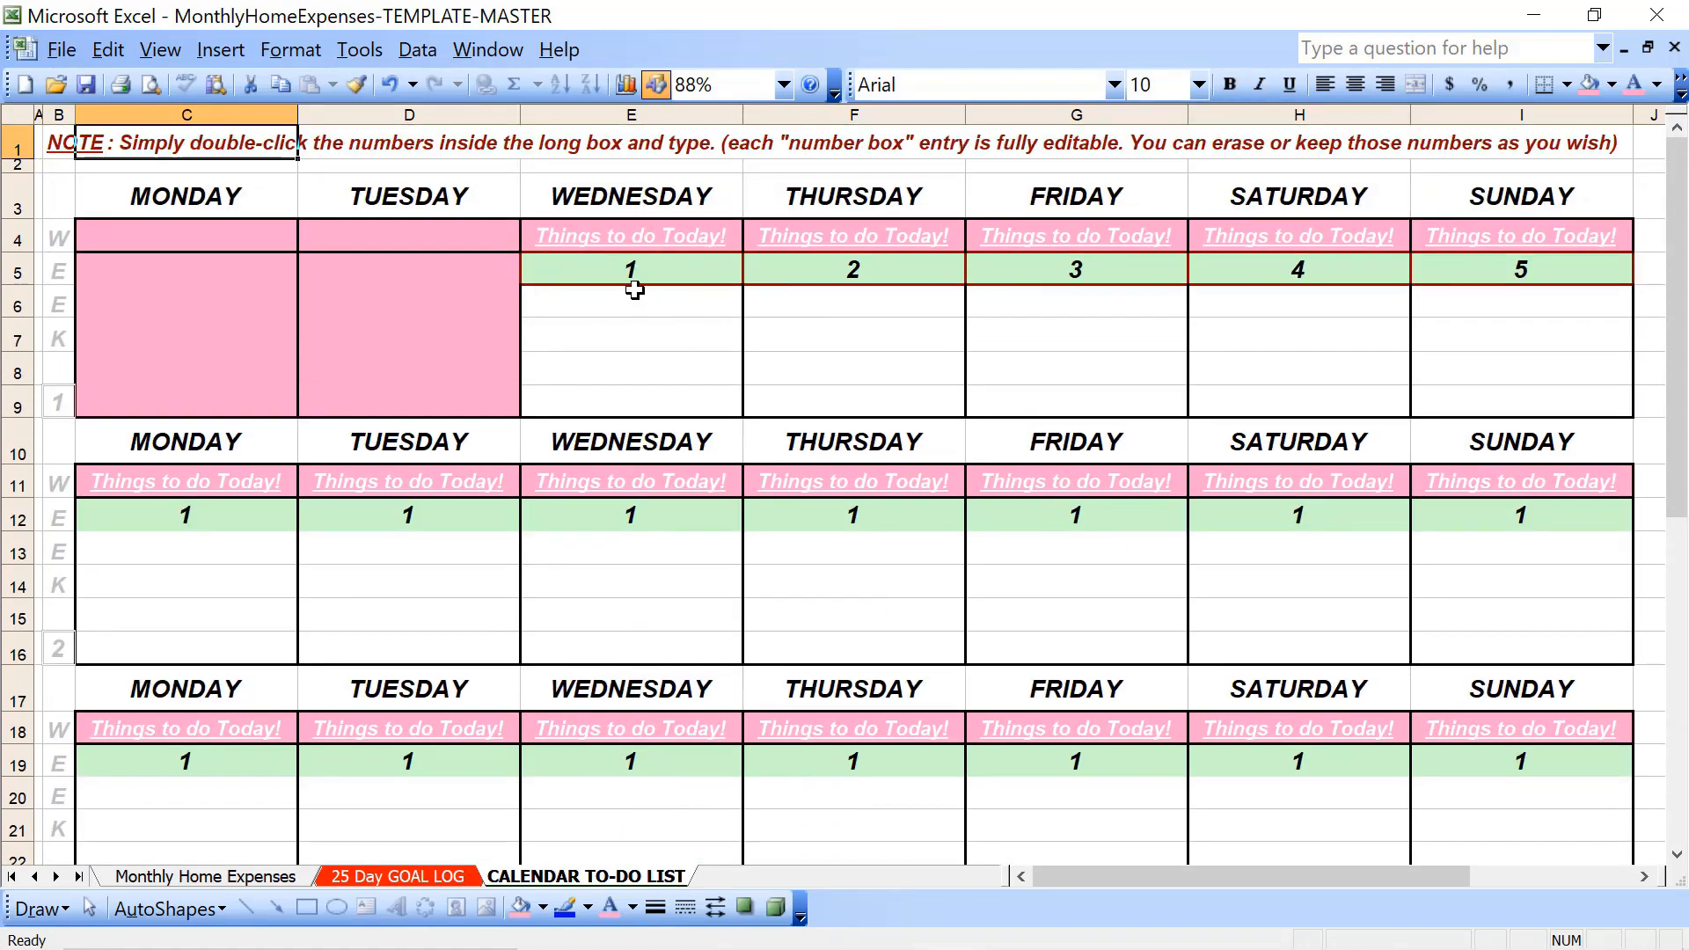
pyautogui.click(652, 237)
pyautogui.hotkey('shift', 'Down')
pyautogui.hotkey('shift', 'Right')
pyautogui.hotkey('shift', 'Right')
pyautogui.hotkey('shift', 'Right')
pyautogui.hotkey('shift', 'Right')
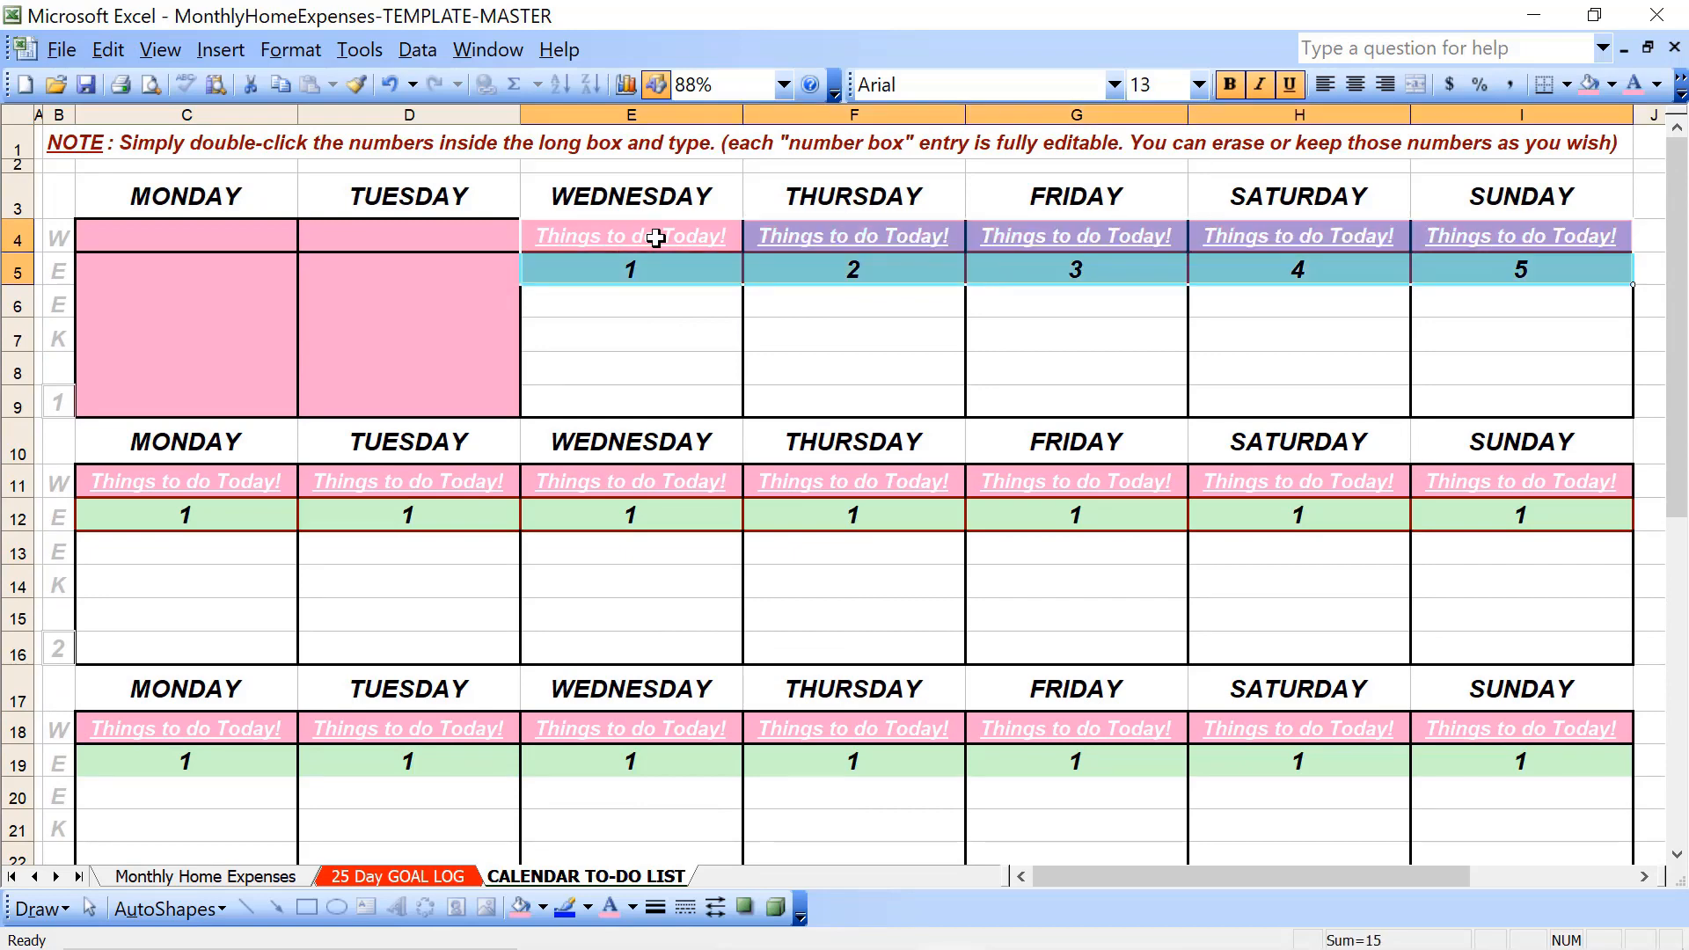
pyautogui.click(291, 49)
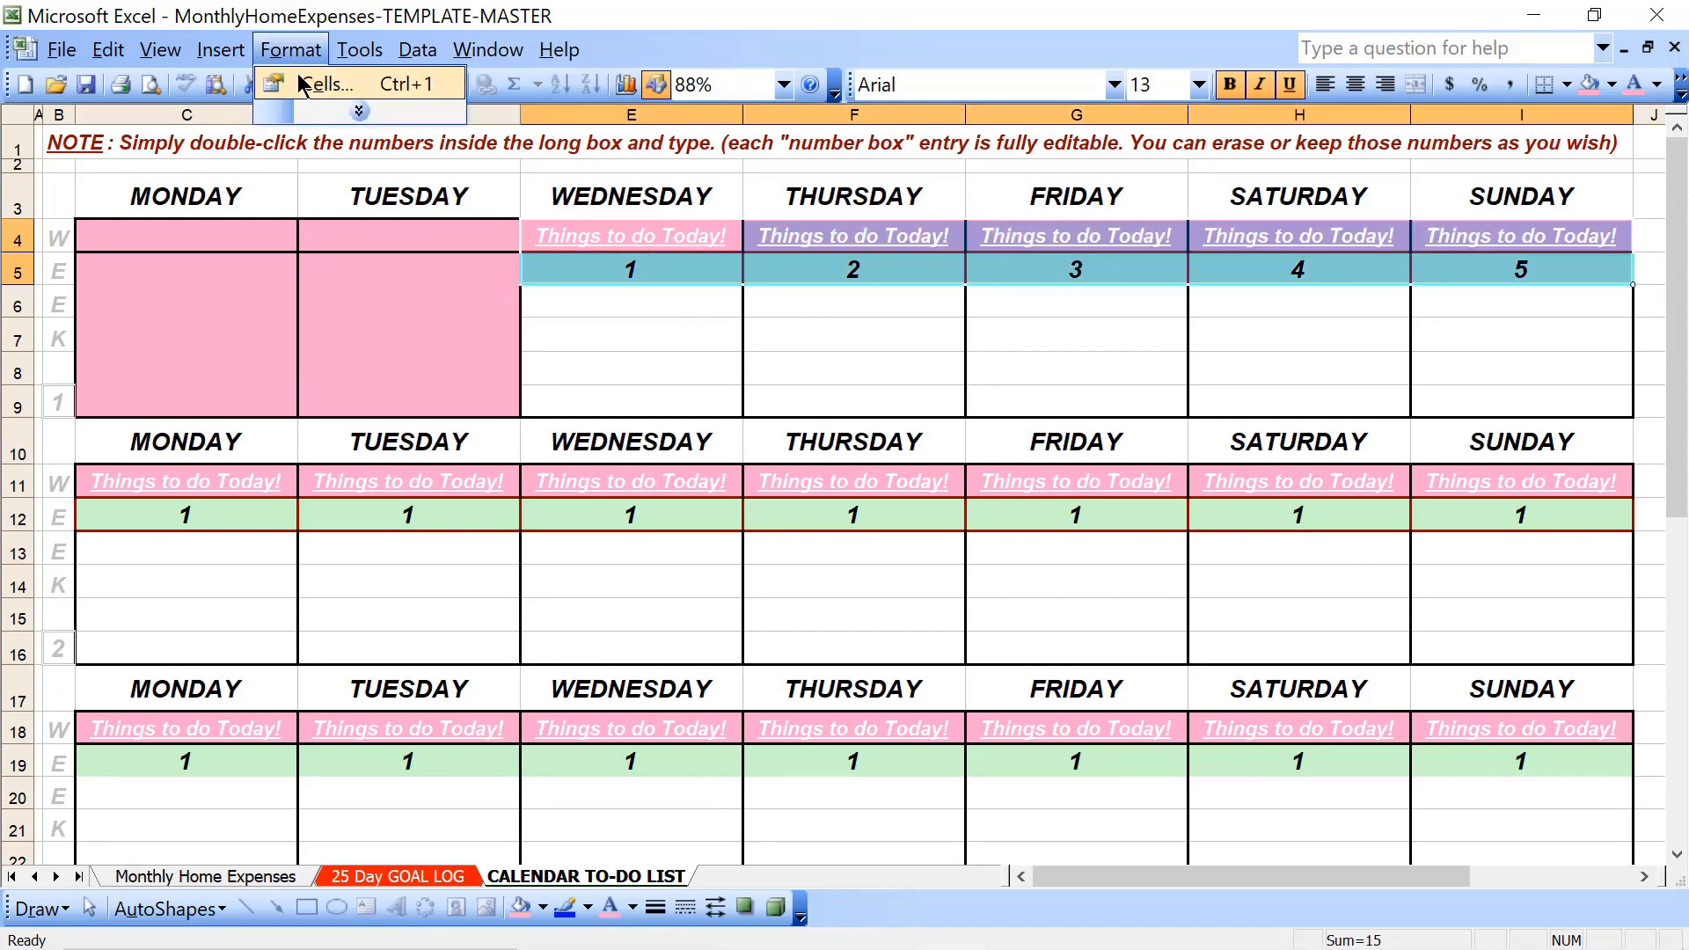
pyautogui.click(303, 85)
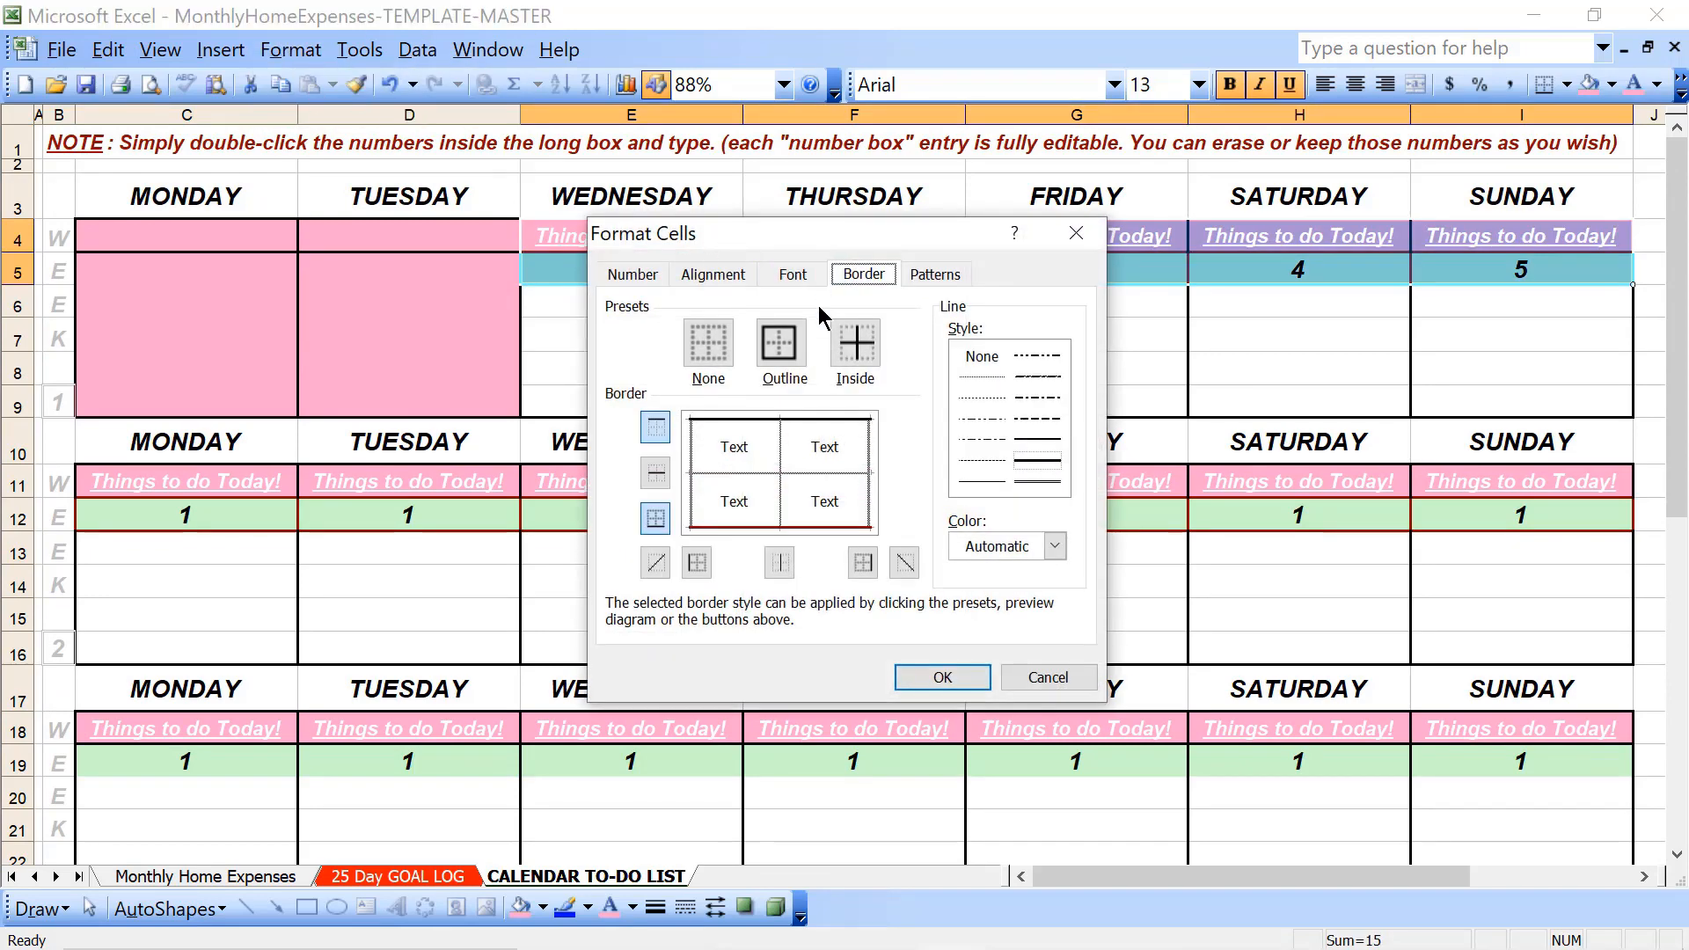
pyautogui.click(1015, 549)
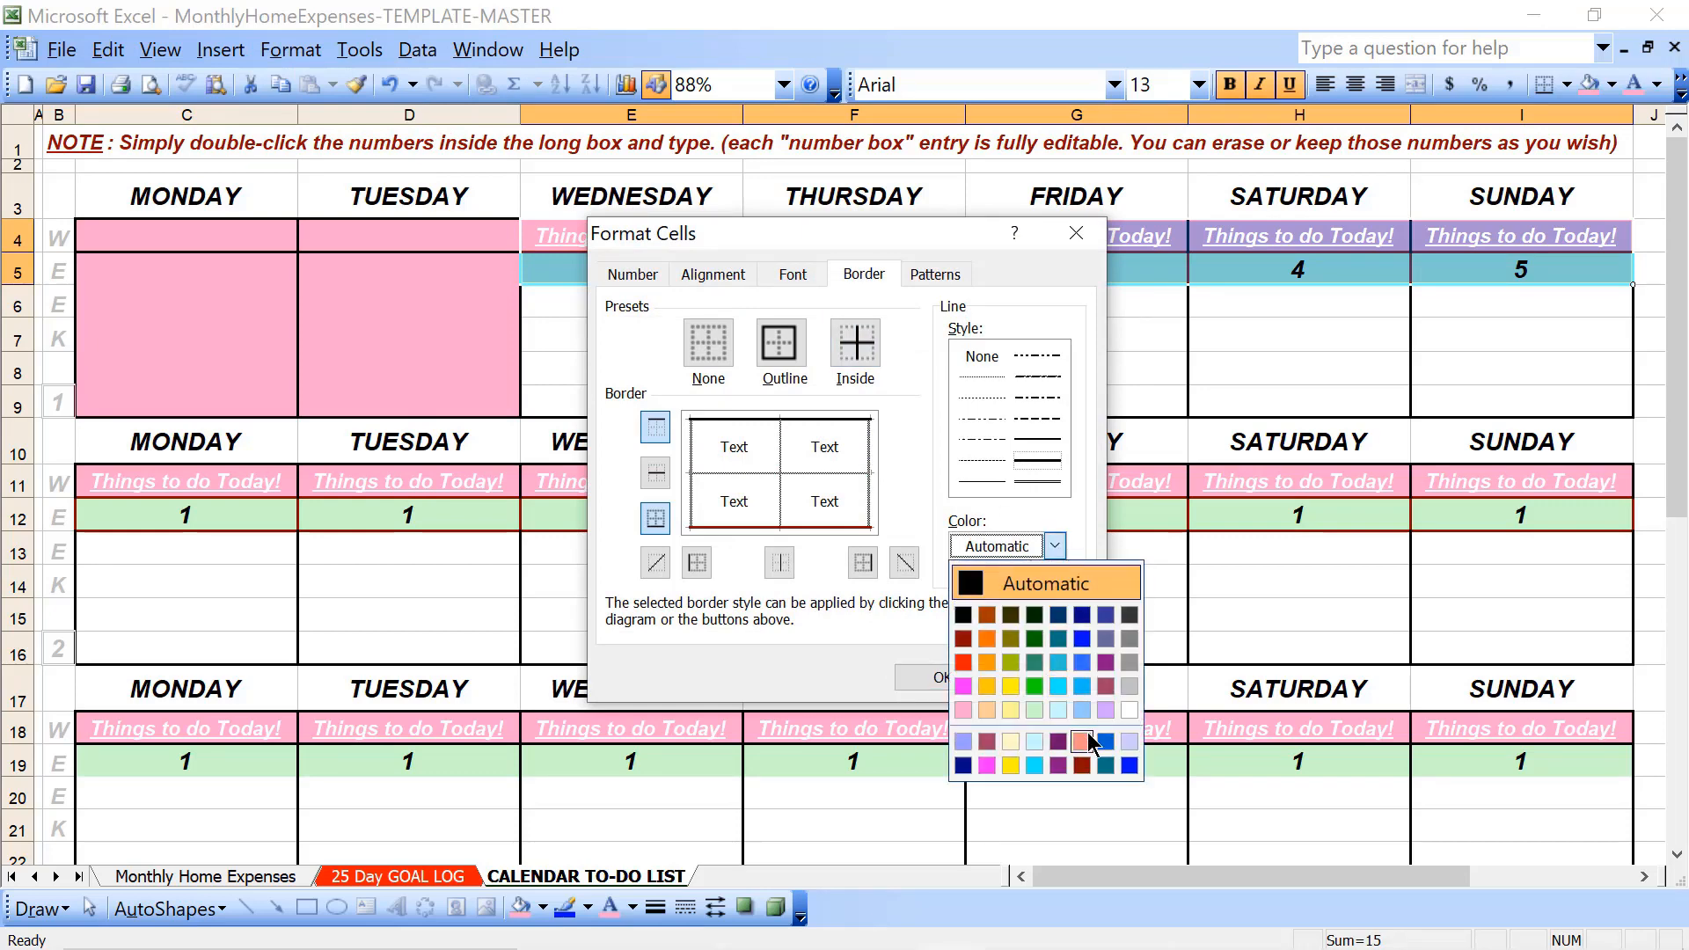
pyautogui.click(1083, 766)
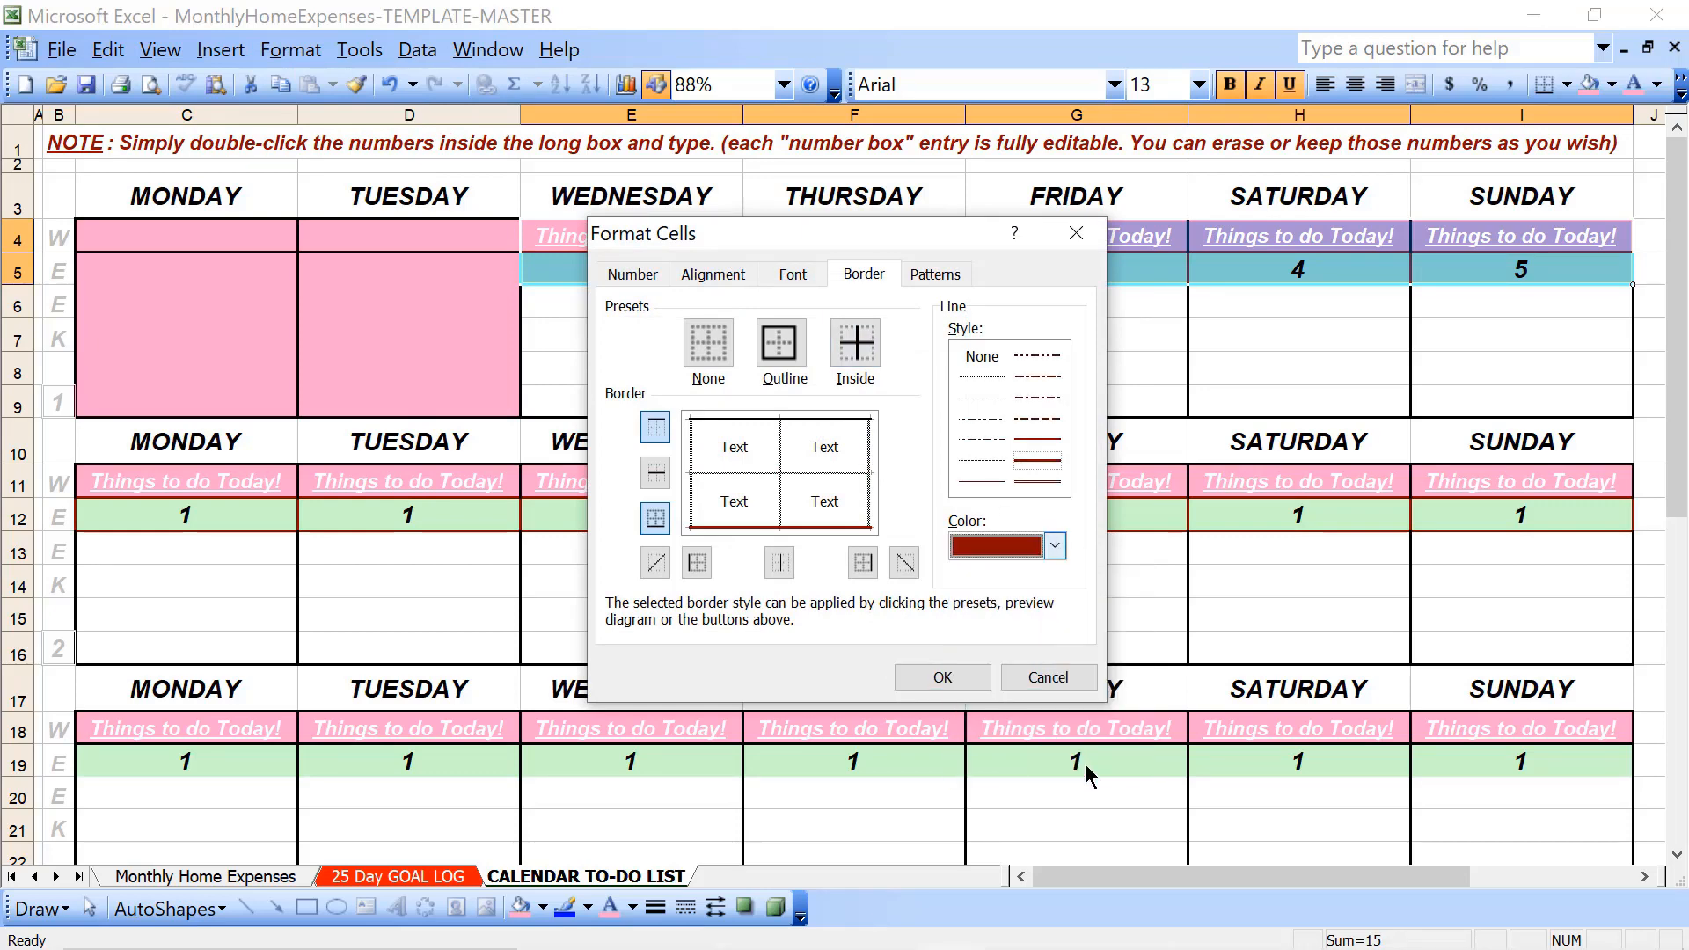
pyautogui.click(779, 343)
pyautogui.click(855, 343)
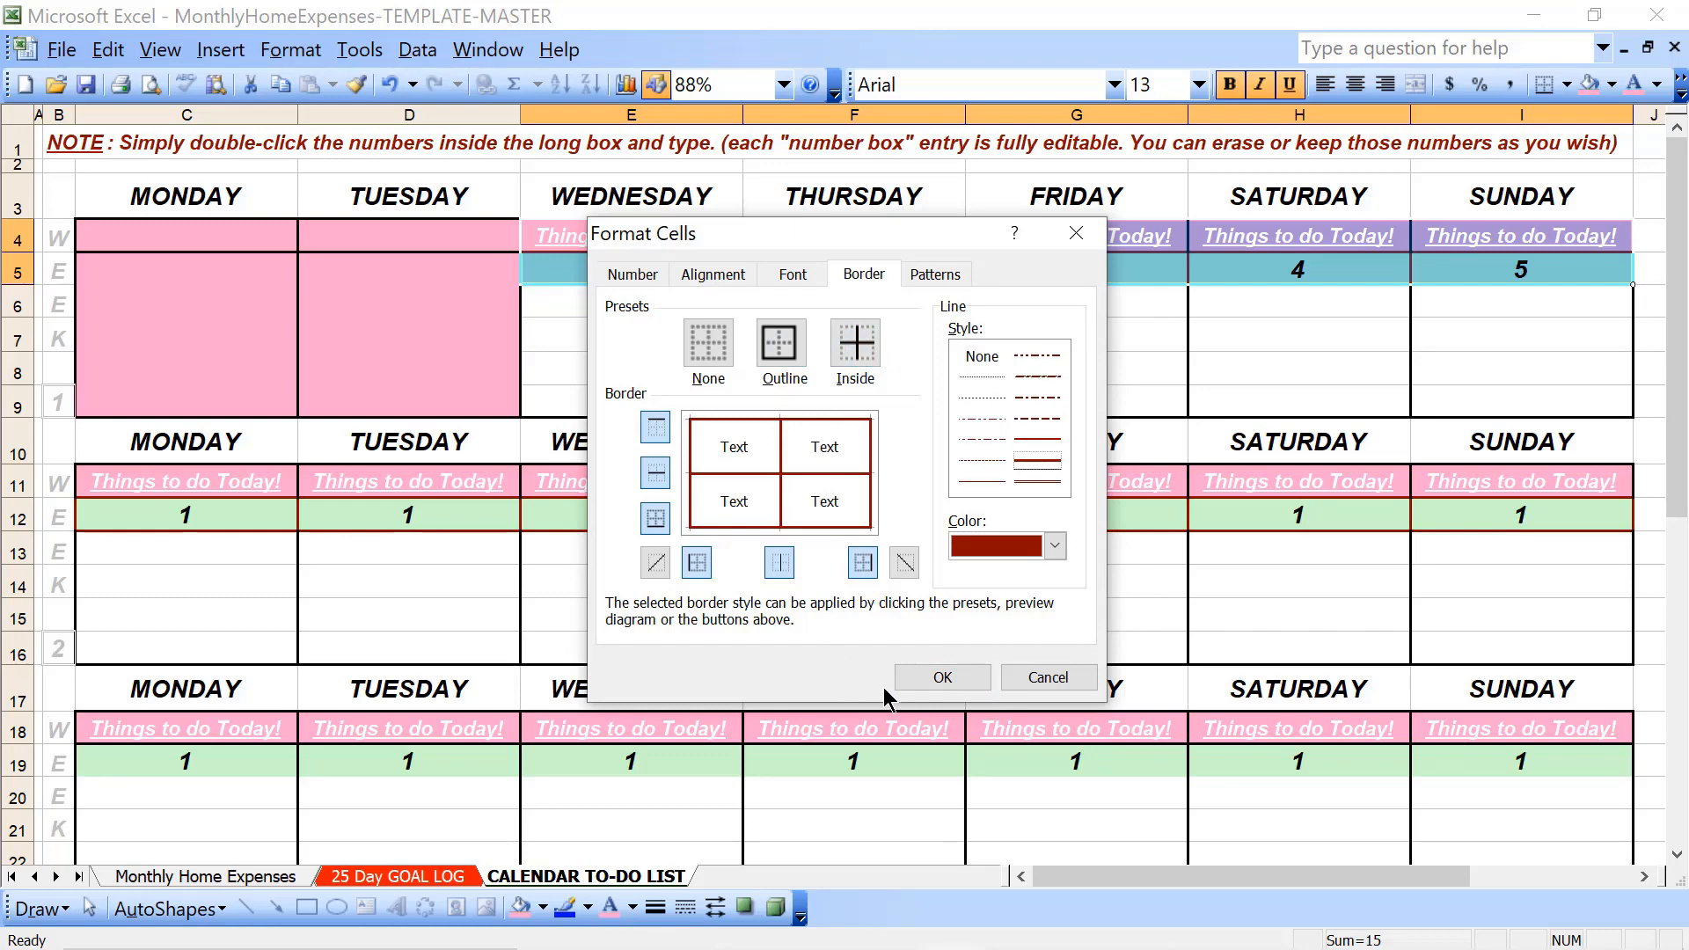
pyautogui.click(923, 683)
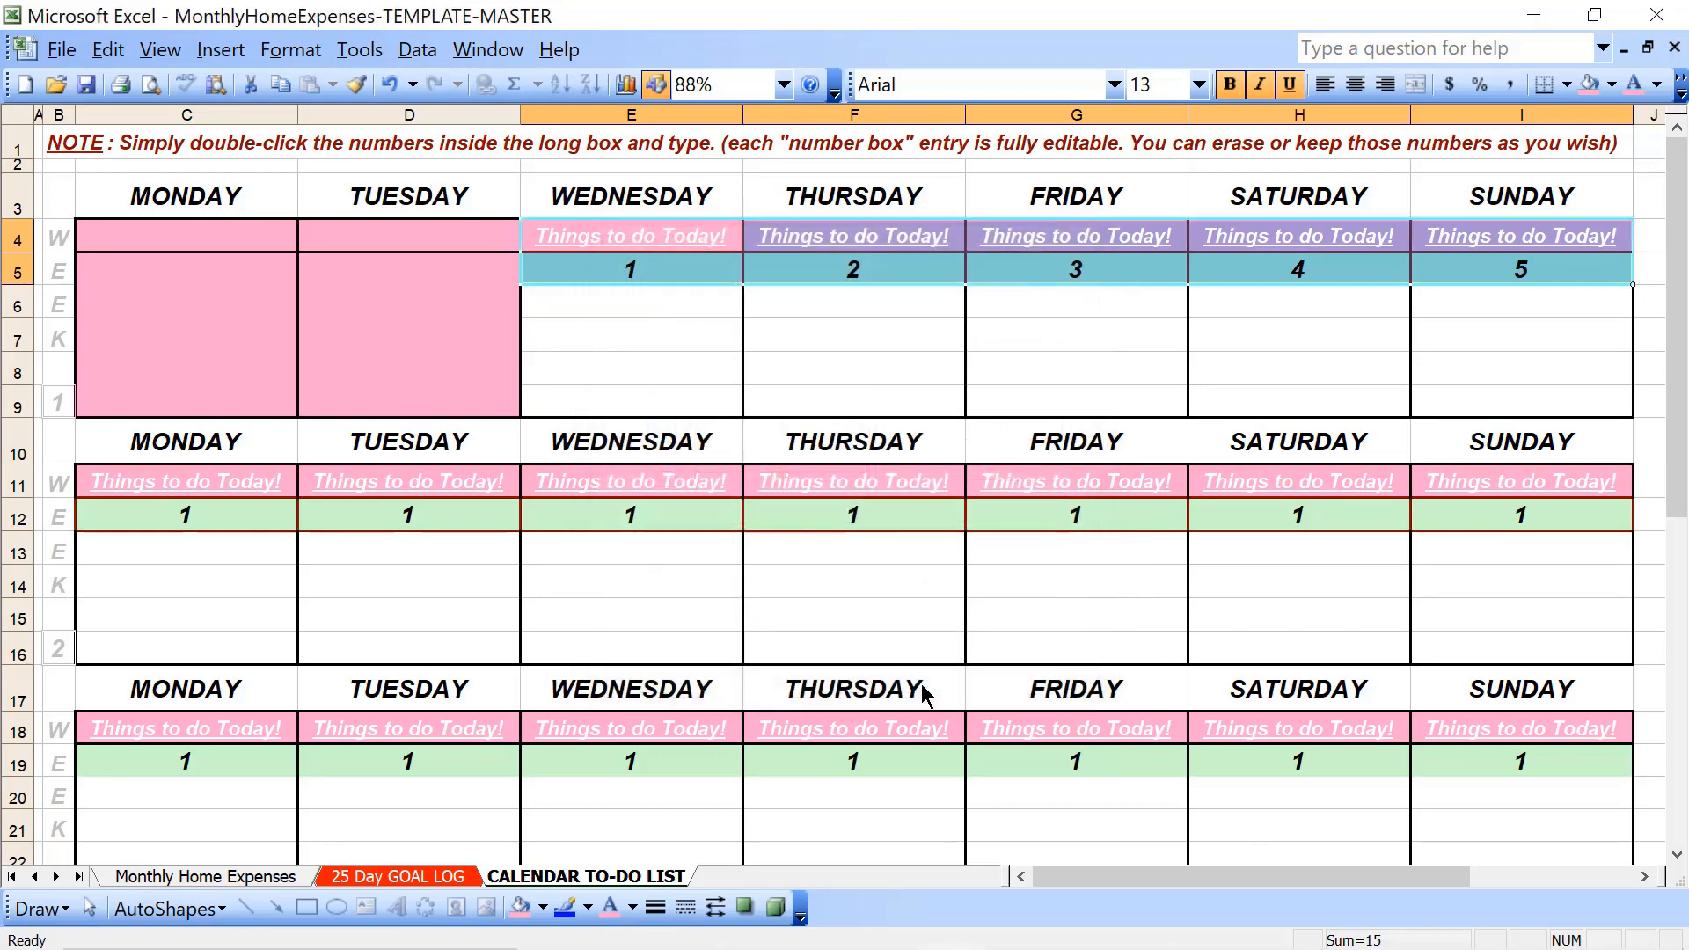
# - Apply dark red outline and inside borders to week 2's Monday through Sunday heading and date cells, rows 11 and 12
pyautogui.click(269, 476)
pyautogui.hotkey('shift', 'Down')
pyautogui.hotkey('shift', 'Down')
pyautogui.hotkey('shift', 'Down')
pyautogui.hotkey('shift', 'Up')
pyautogui.hotkey('shift', 'Up')
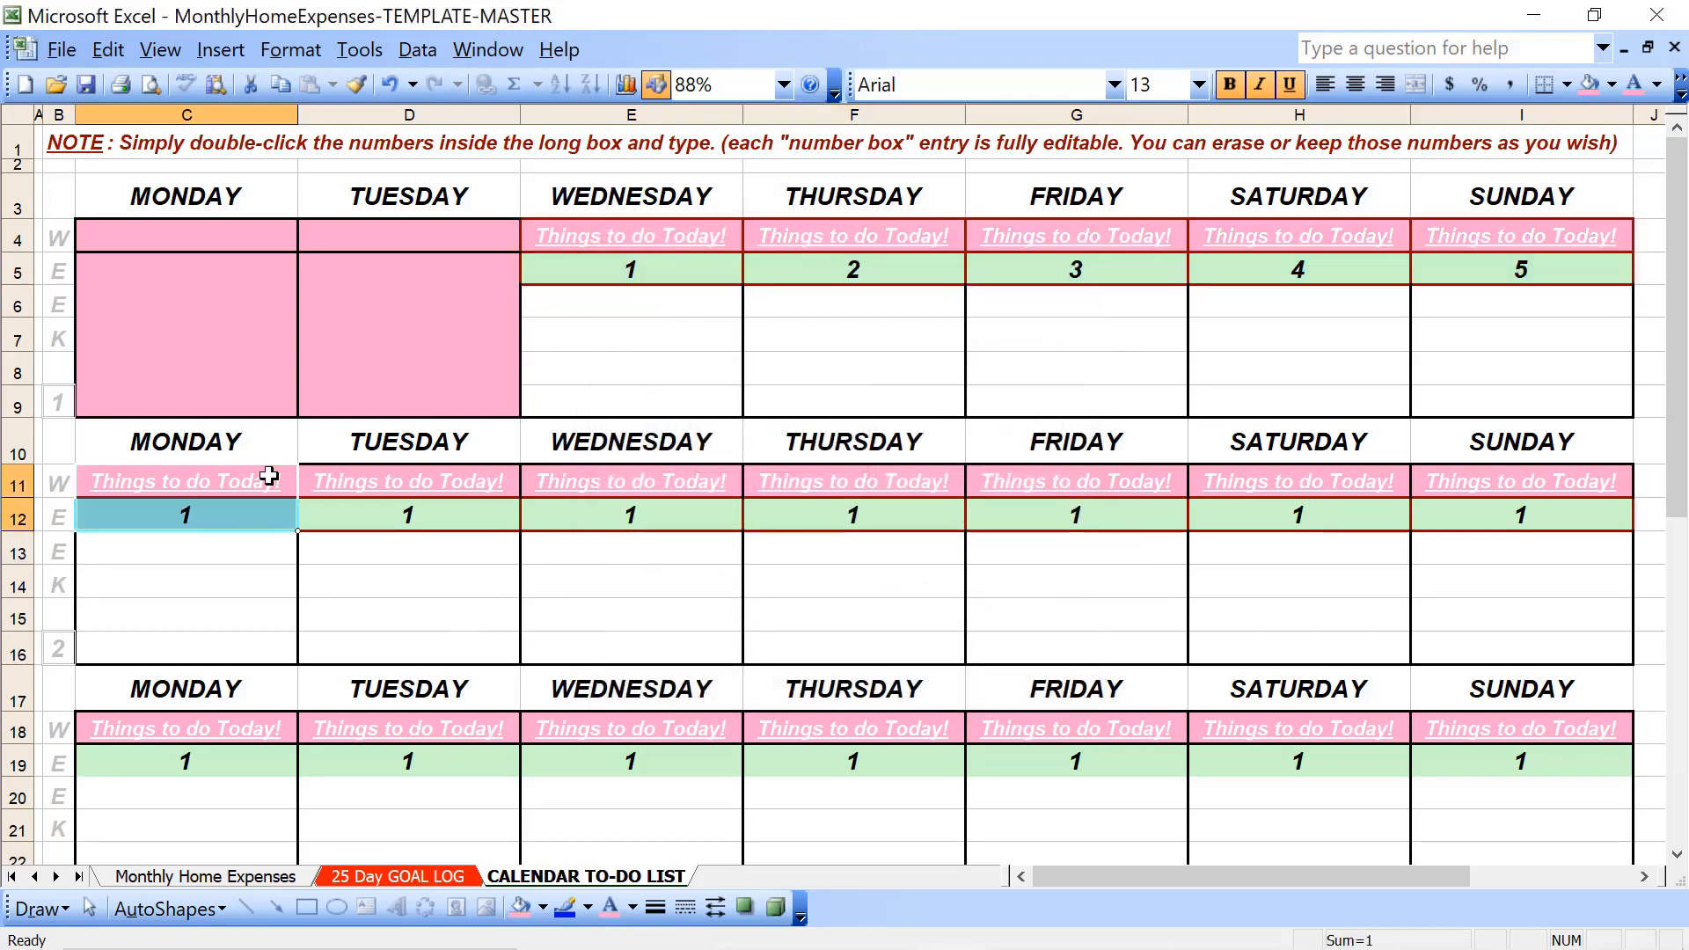
pyautogui.hotkey('shift', 'Right')
pyautogui.hotkey('shift', 'Right')
pyautogui.hotkey('shift', 'Right')
pyautogui.hotkey('shift', 'Right')
pyautogui.hotkey('shift', 'Right')
pyautogui.hotkey('shift', 'Right')
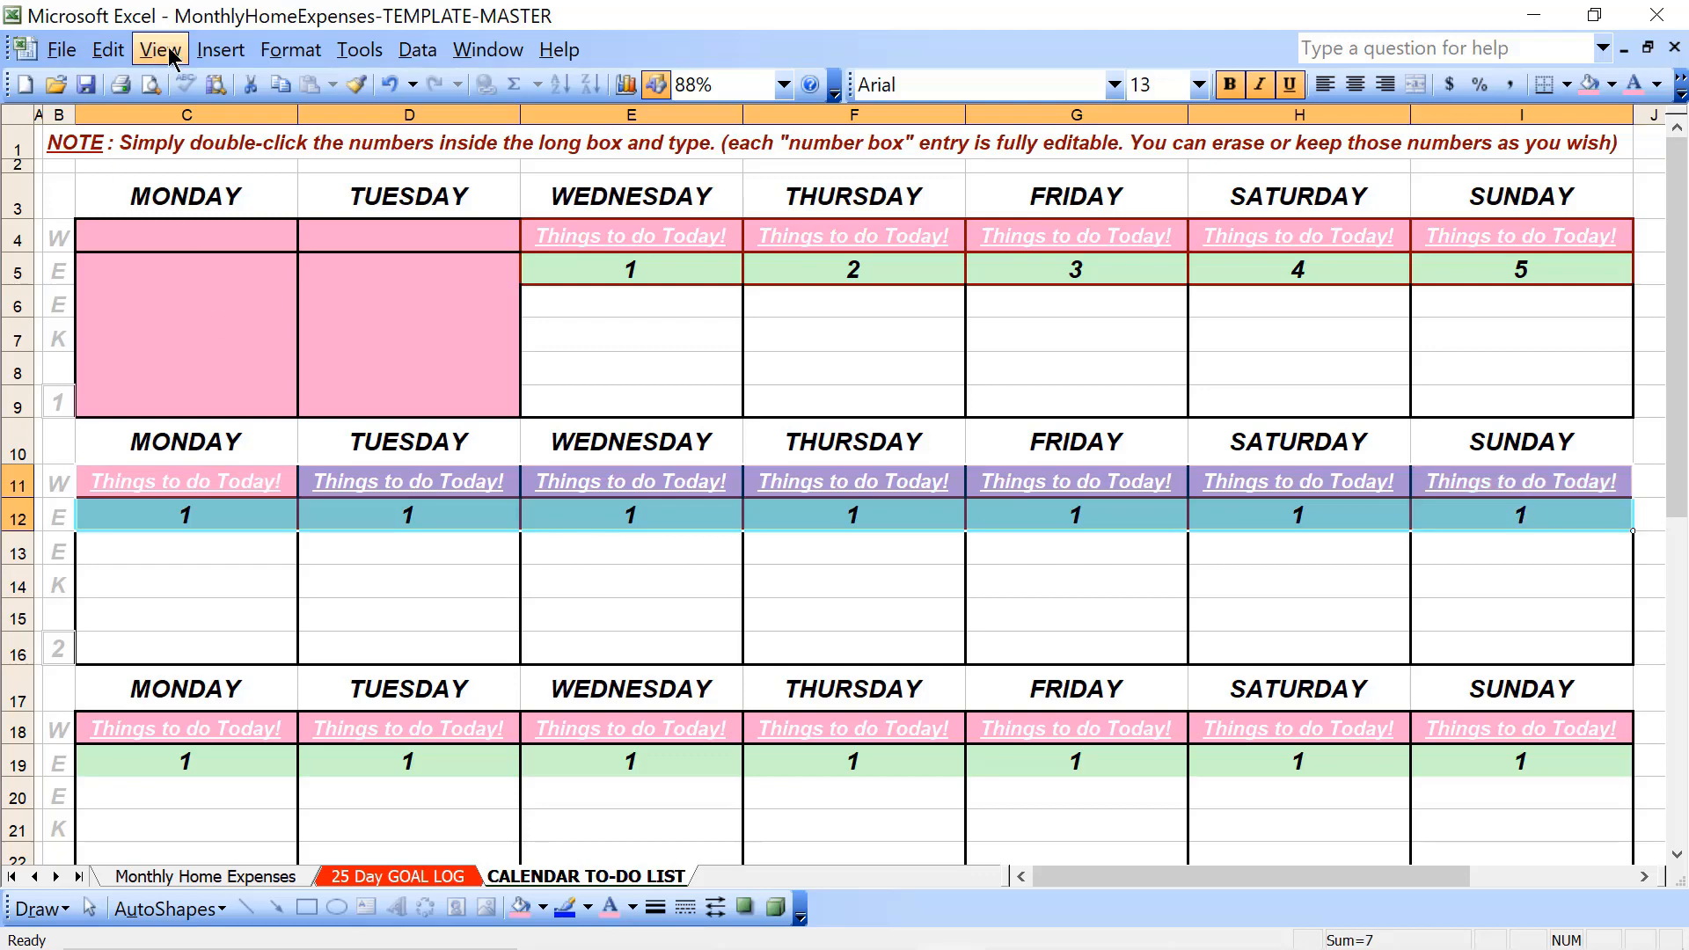
pyautogui.click(284, 49)
pyautogui.click(327, 83)
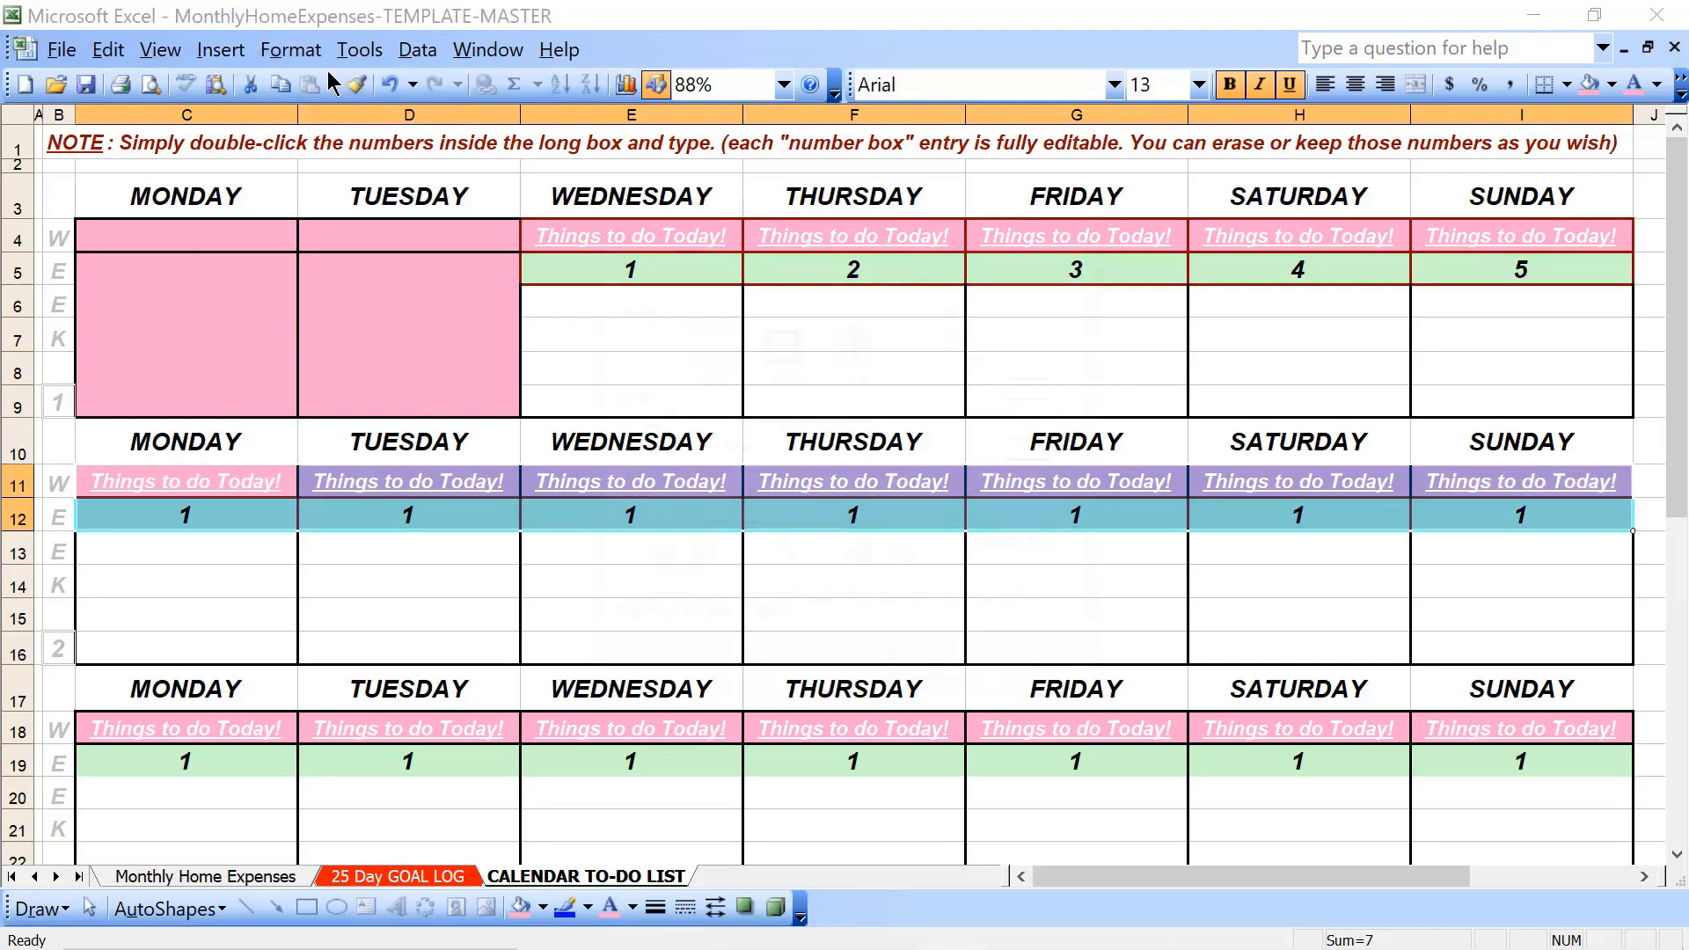
pyautogui.click(1008, 545)
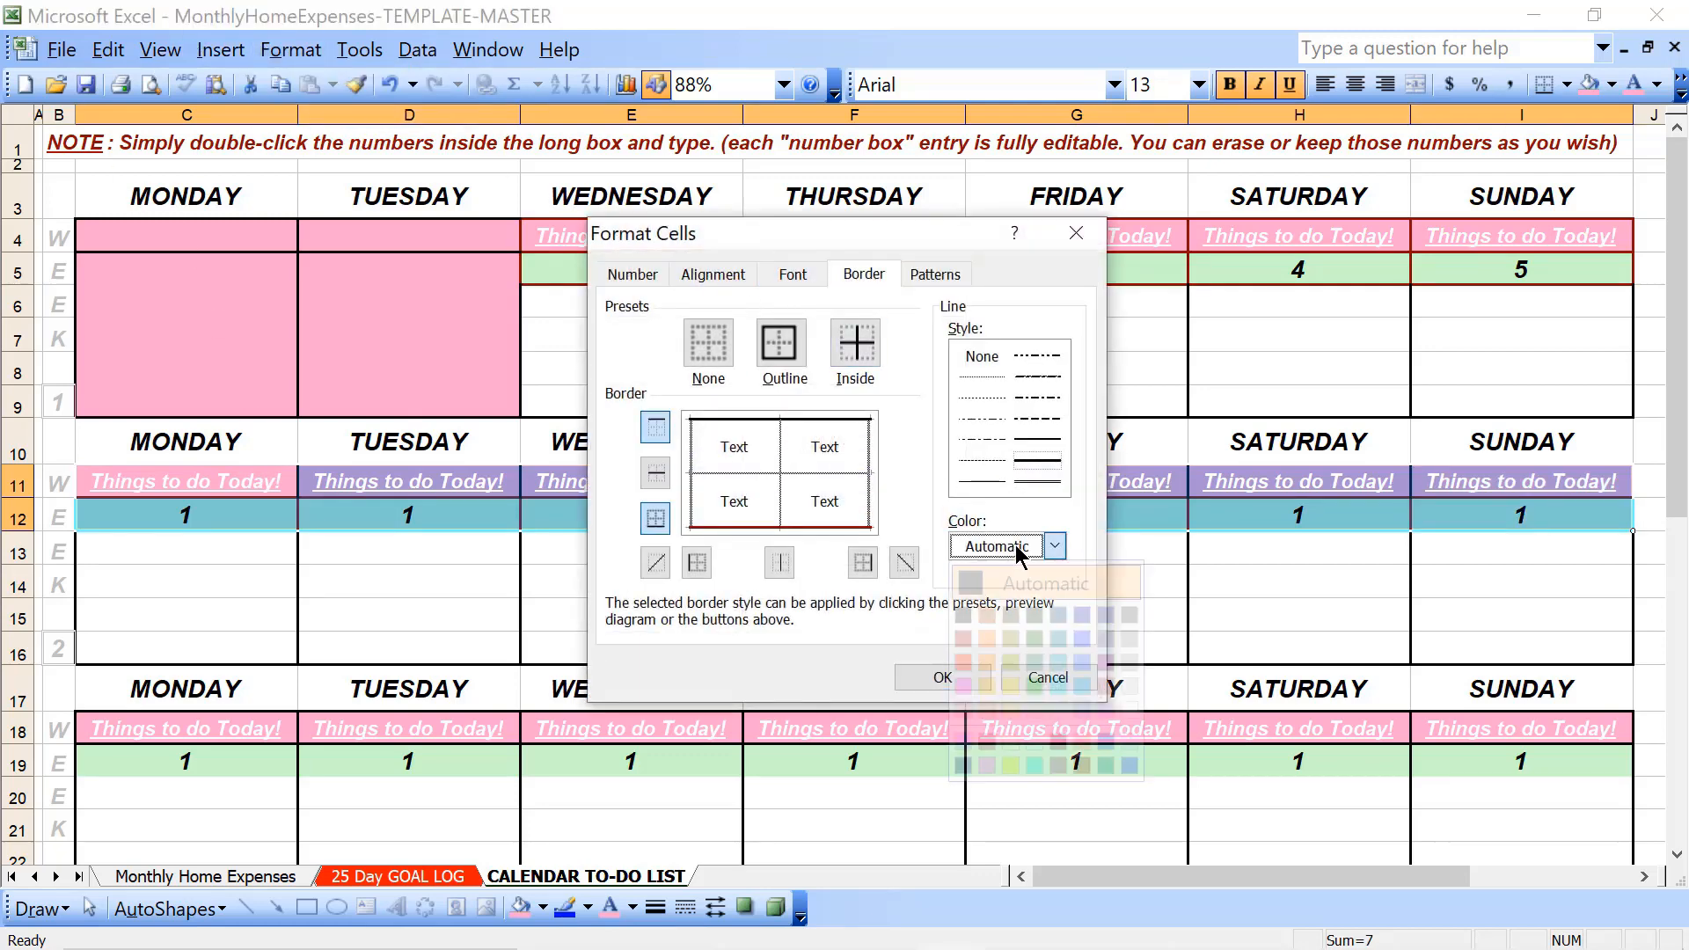
pyautogui.click(1082, 765)
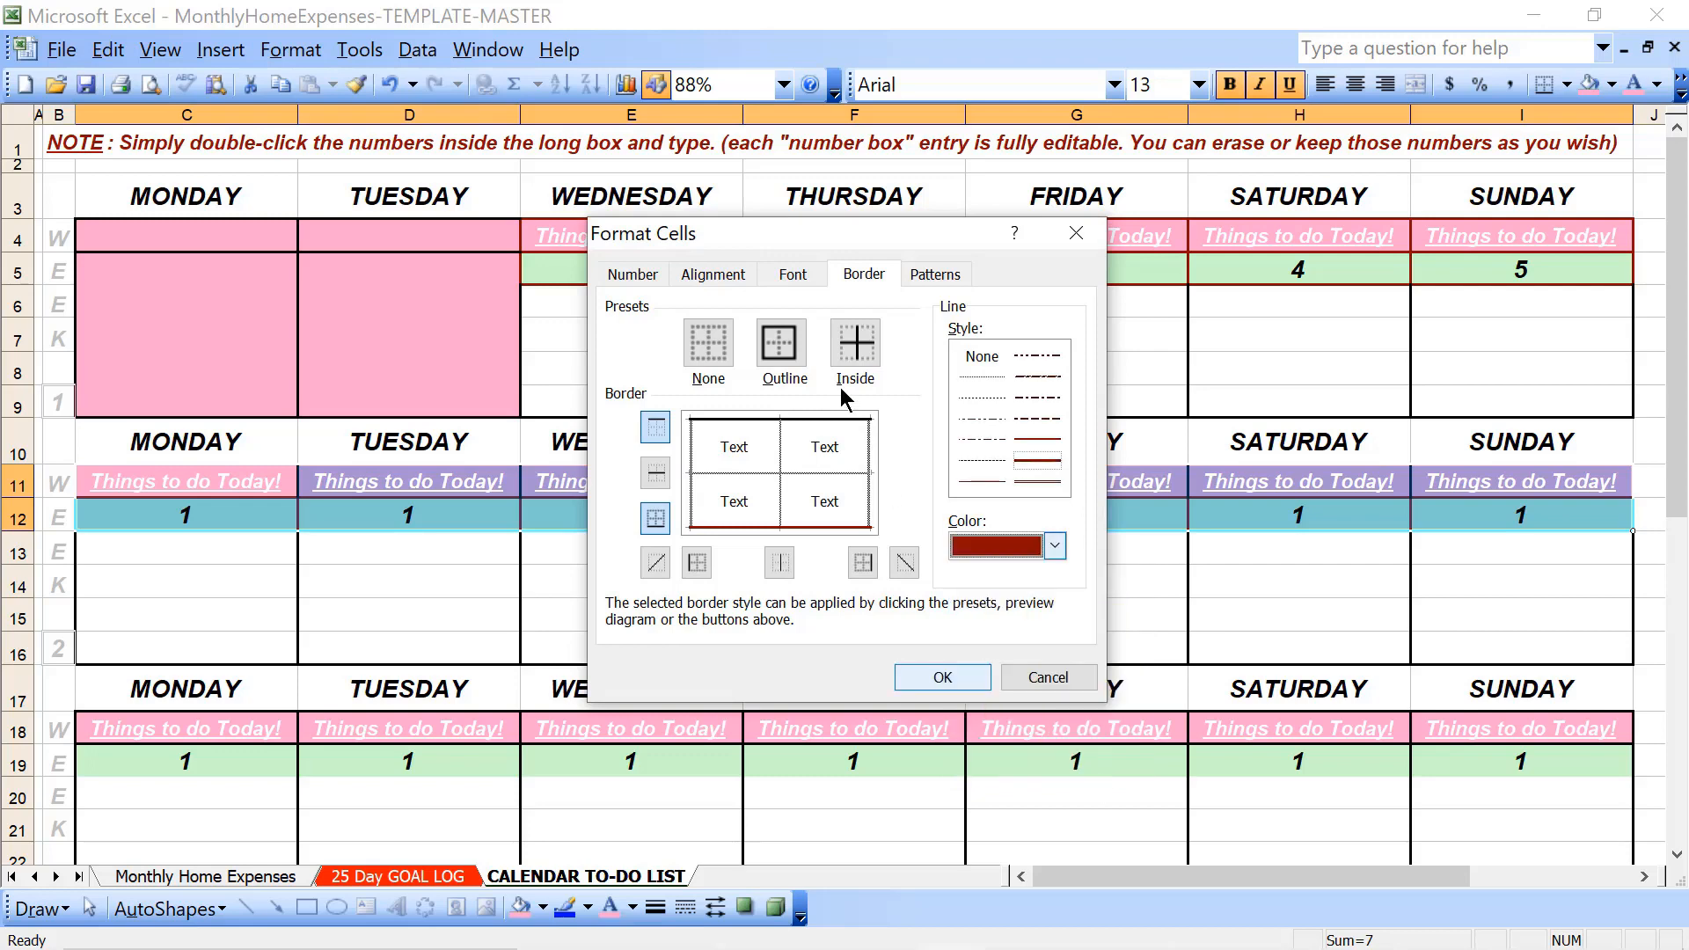
pyautogui.click(780, 345)
pyautogui.click(855, 347)
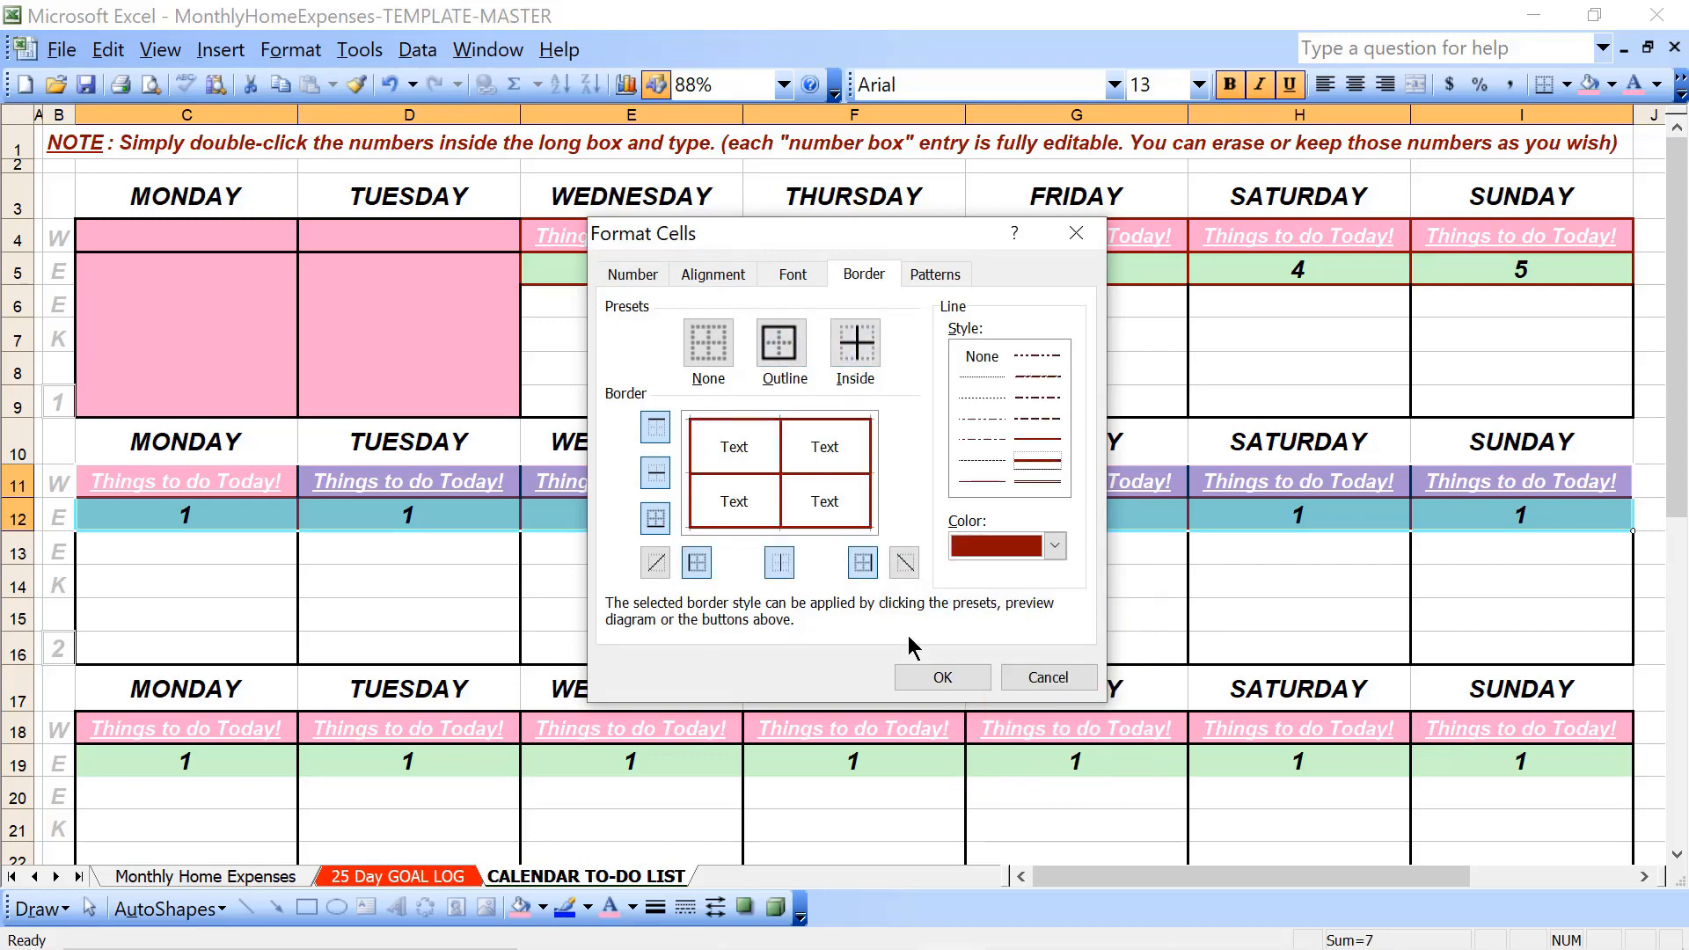
pyautogui.click(938, 678)
# - Apply dark red outline and inside borders to week 3's Monday through Sunday date cells in row 19
pyautogui.press('Down')
pyautogui.press('Down')
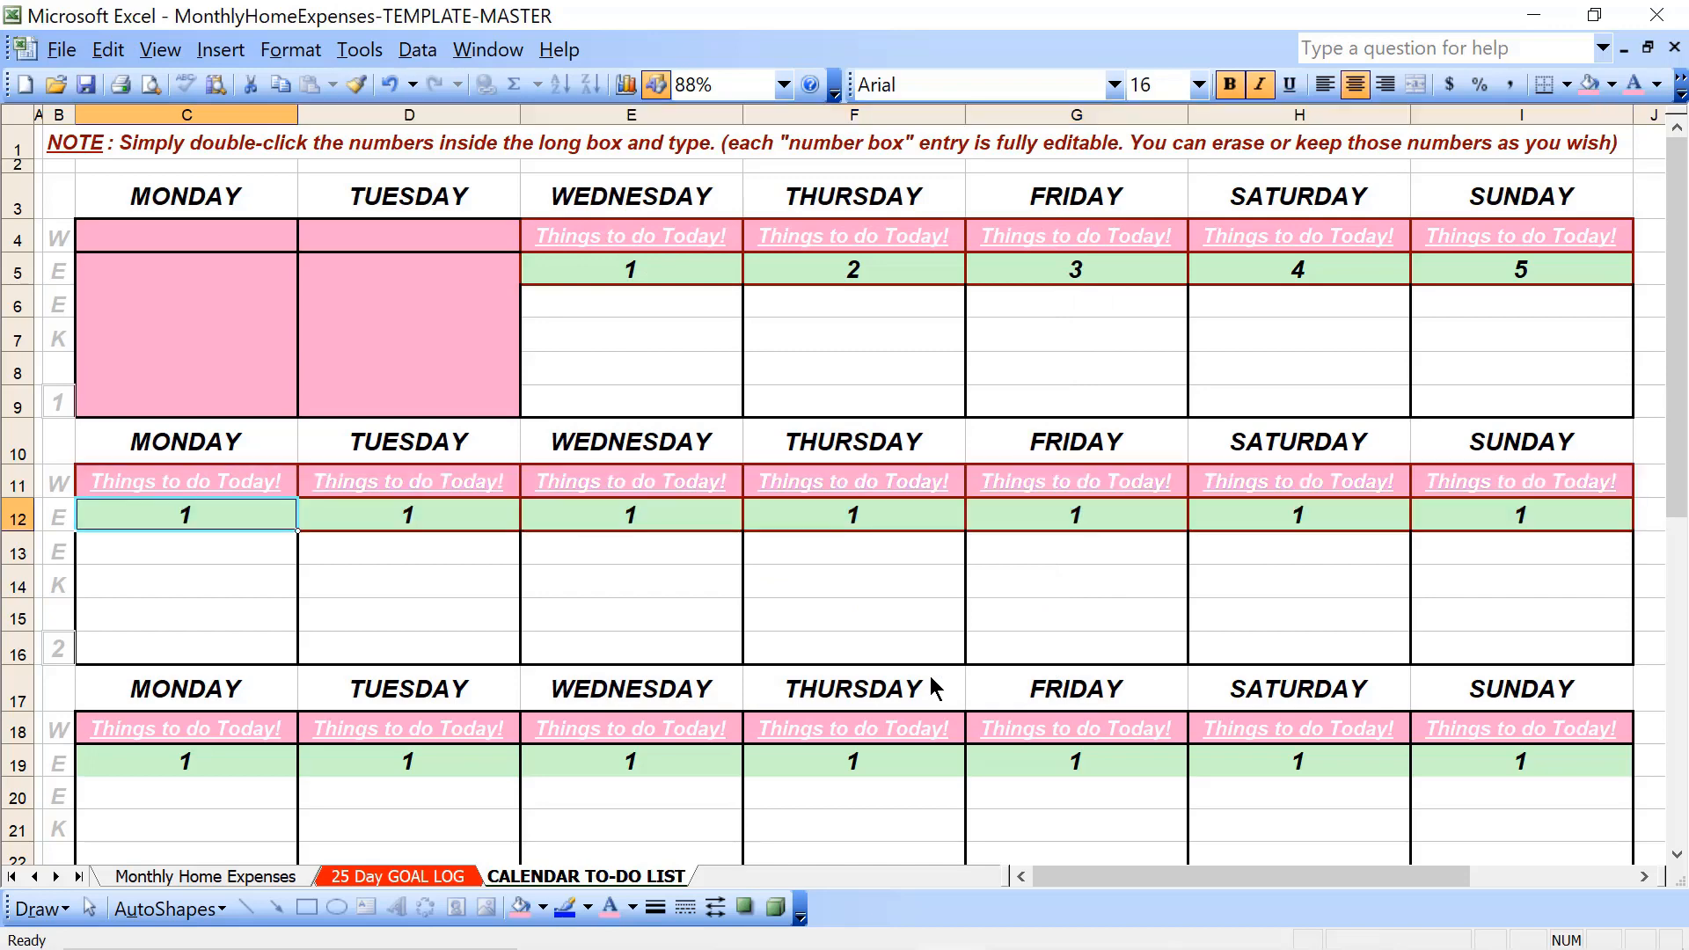
pyautogui.press('Up')
pyautogui.press('Down')
pyautogui.press('Down')
pyautogui.press('Down')
pyautogui.press('Down')
pyautogui.press('Down')
pyautogui.press('Down')
pyautogui.press('Down')
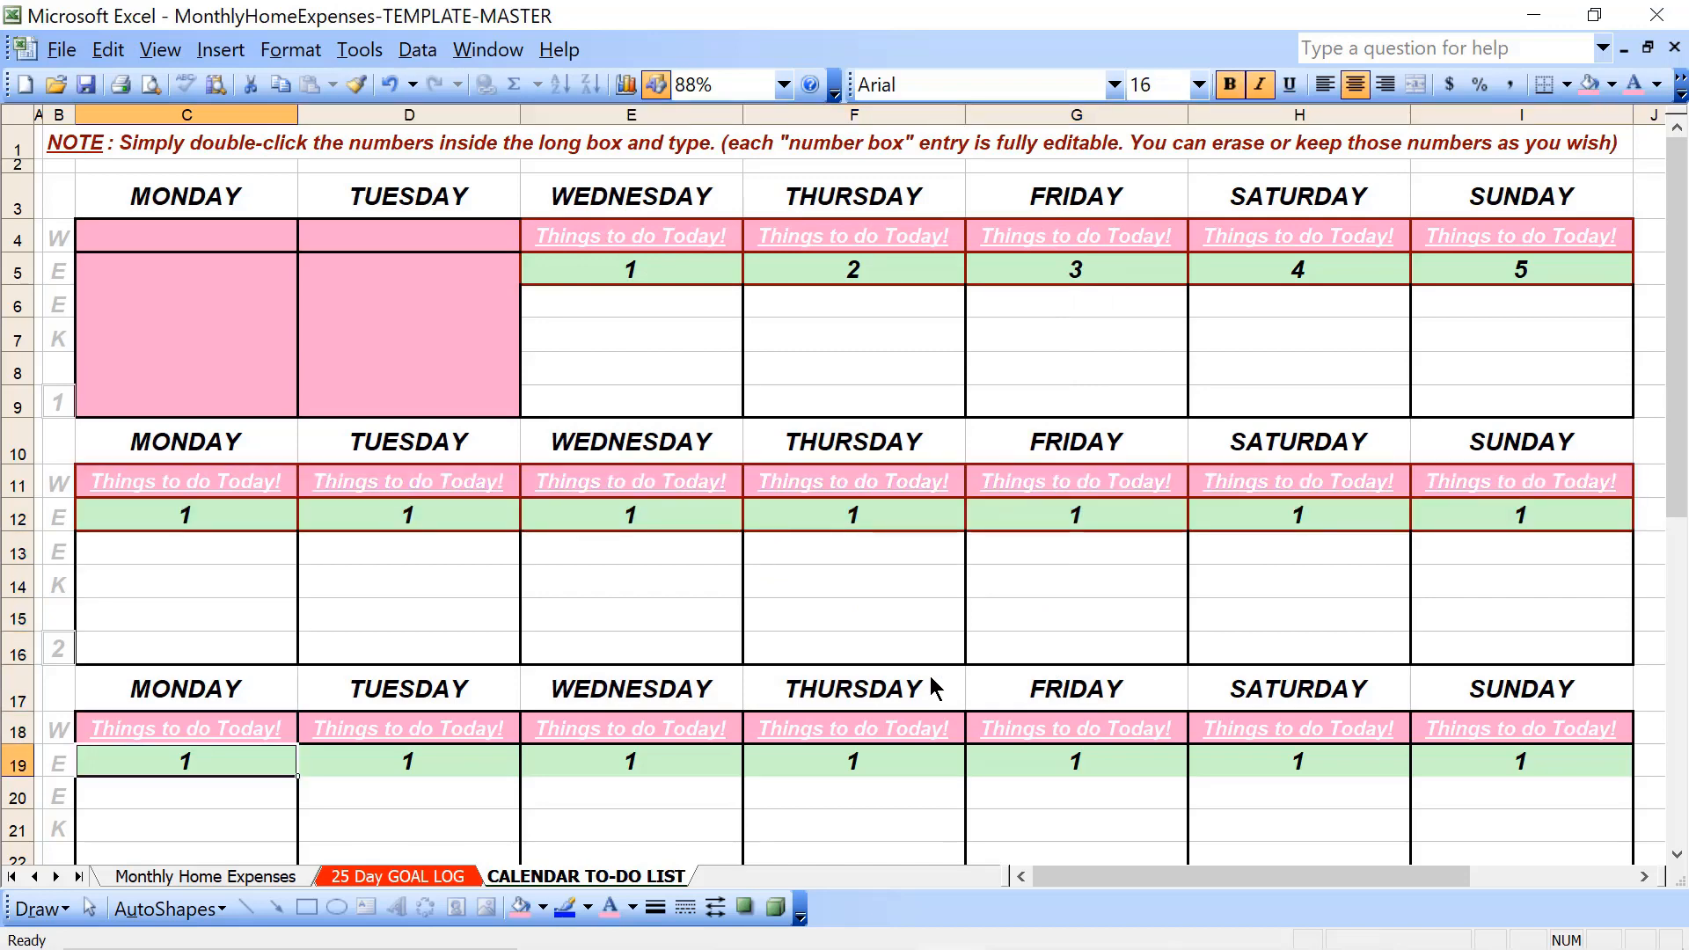
pyautogui.hotkey('shift', 'Right')
pyautogui.hotkey('shift', 'Right')
pyautogui.hotkey('shift', 'Right')
pyautogui.hotkey('shift', 'Right')
pyautogui.hotkey('shift', 'Right')
pyautogui.hotkey('shift', 'Right')
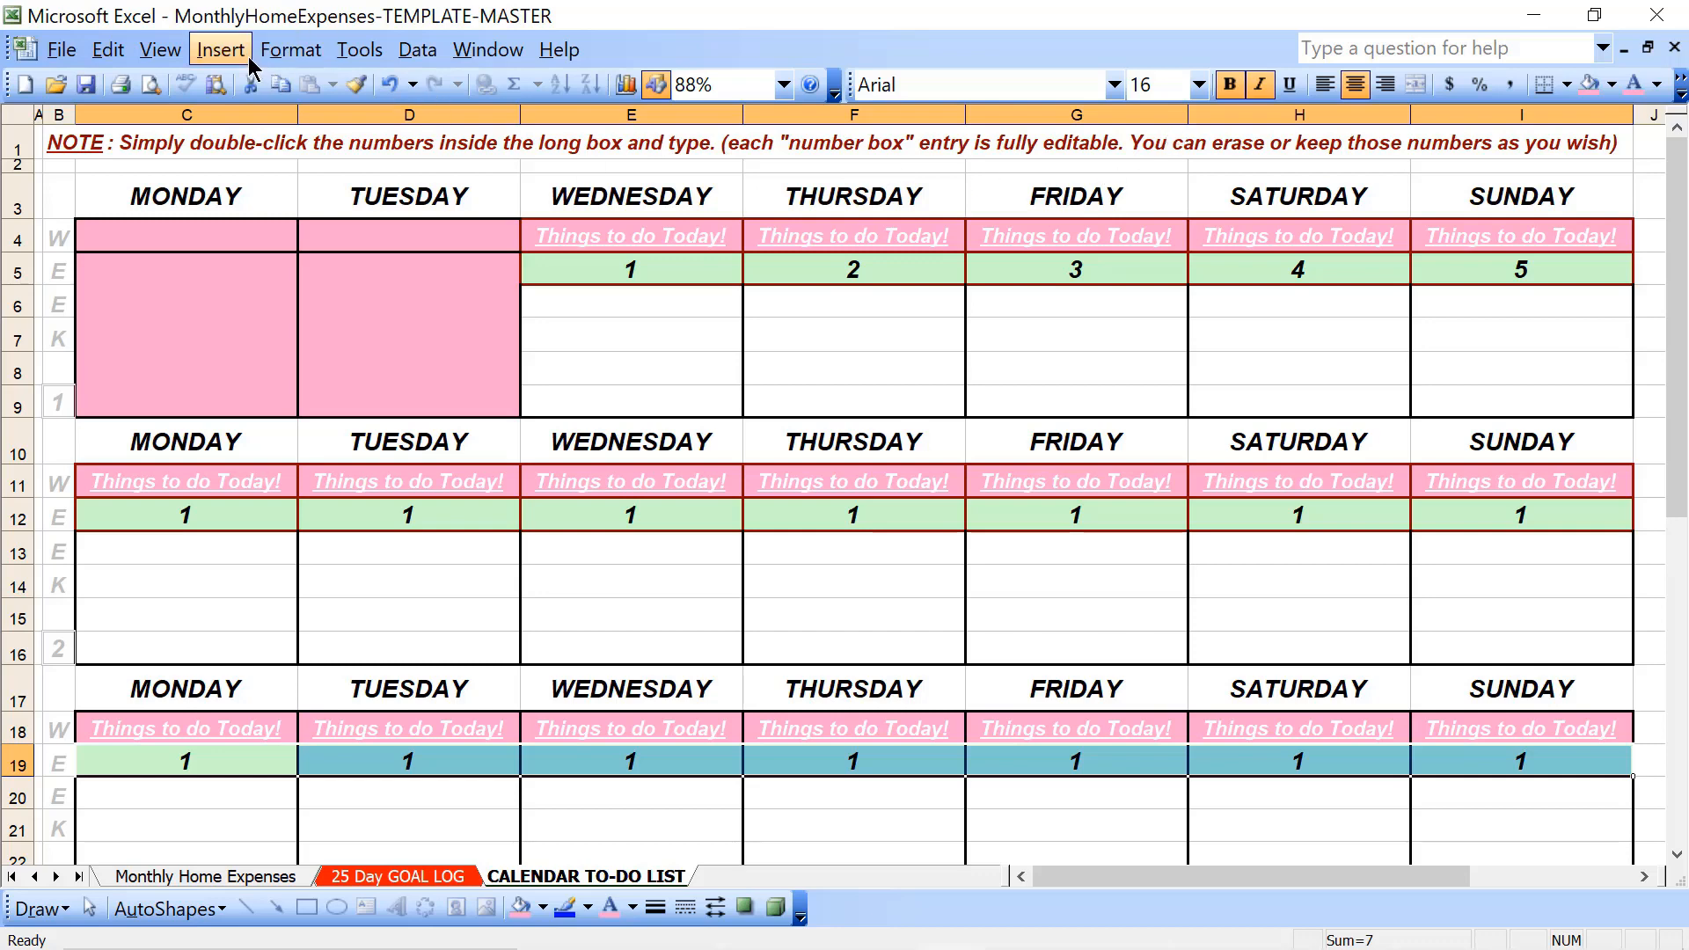
pyautogui.click(281, 49)
pyautogui.click(318, 85)
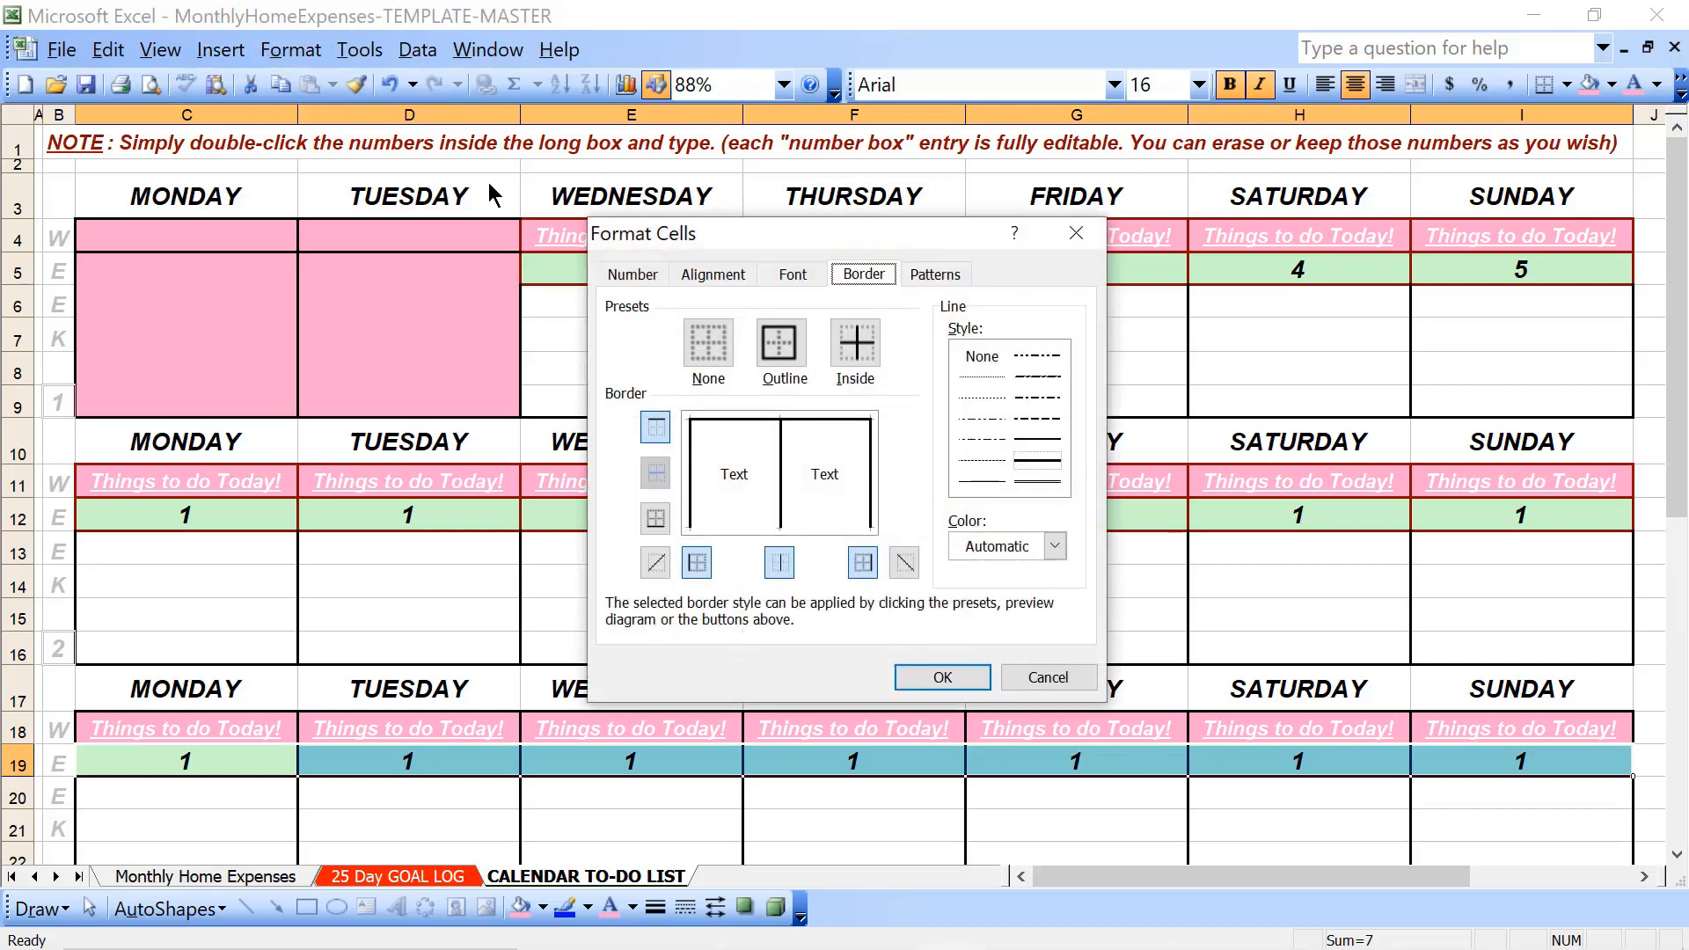
pyautogui.click(1018, 549)
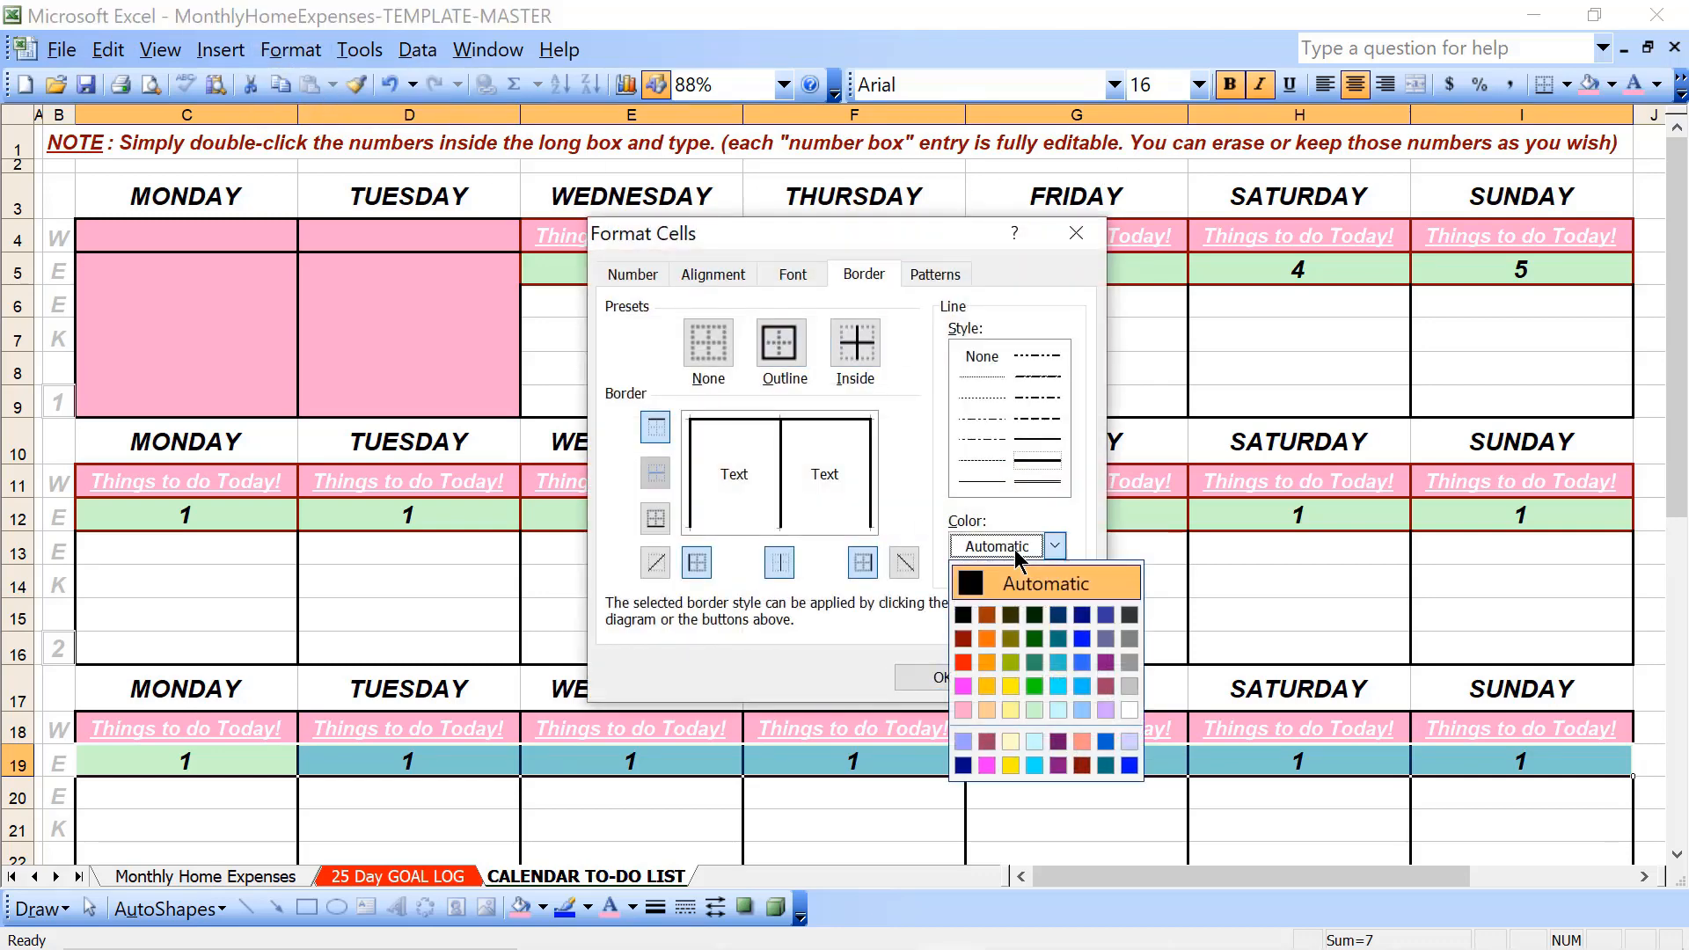
pyautogui.click(1082, 764)
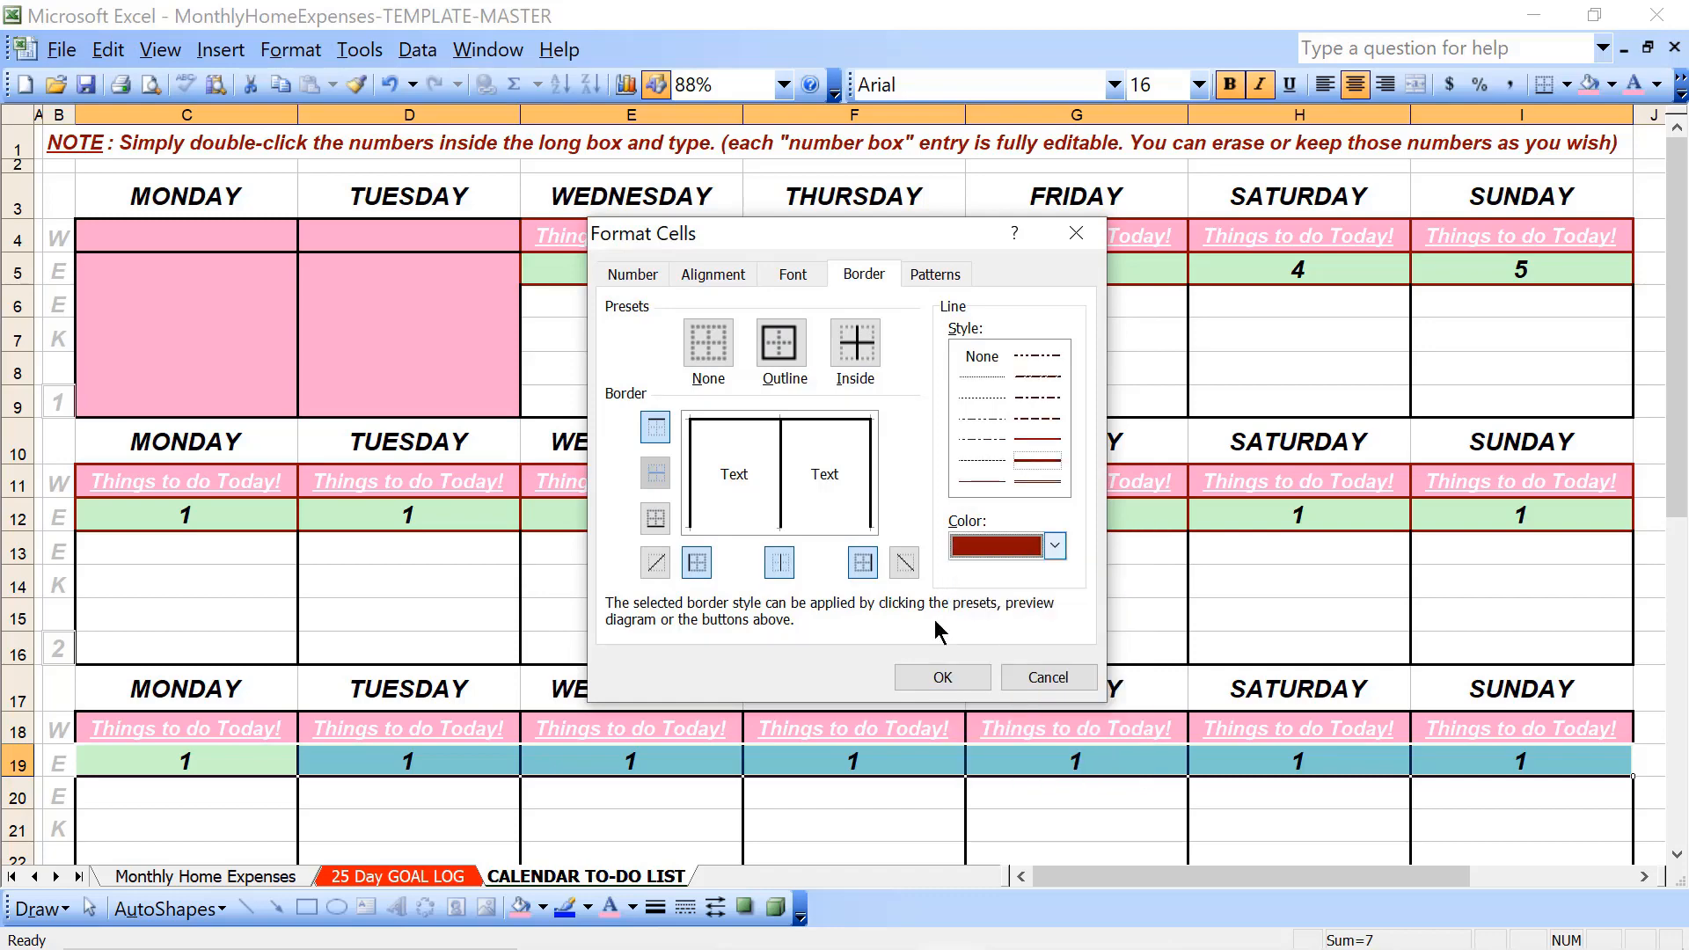
pyautogui.click(789, 352)
pyautogui.click(856, 343)
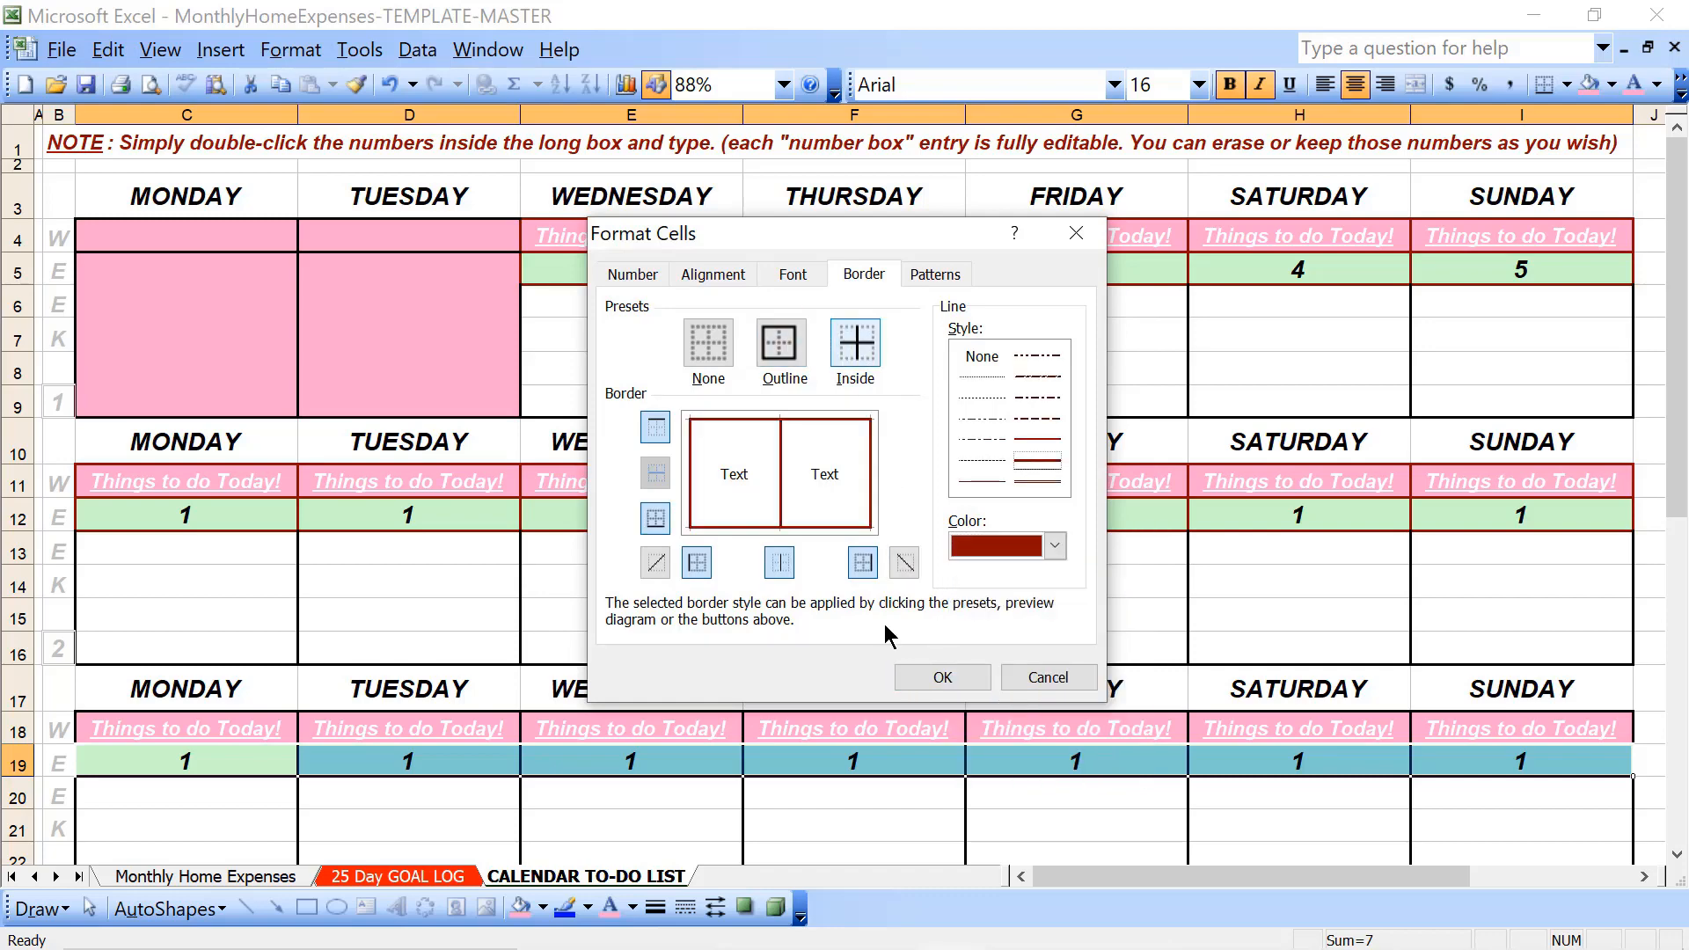
pyautogui.click(924, 672)
# - Apply dark red outline and inside borders to week 4's Monday through Sunday heading and date cells, rows 25 and 26
pyautogui.scroll(-10, 924, 672)
pyautogui.scroll(4, 924, 671)
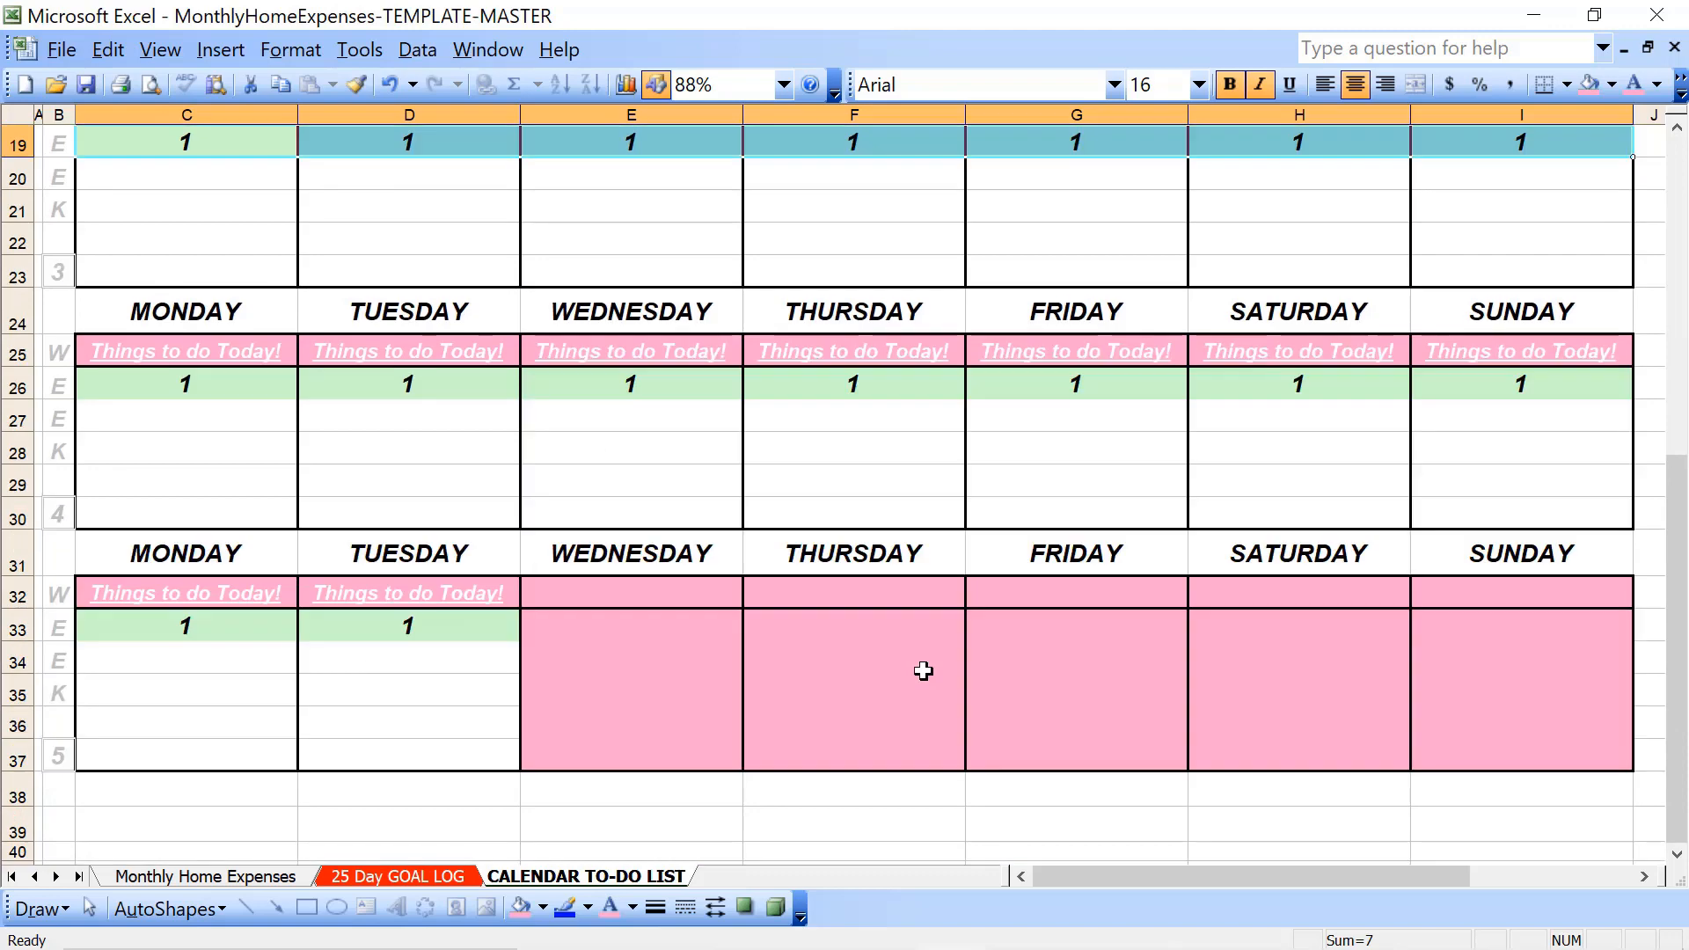
pyautogui.click(132, 389)
pyautogui.hotkey('shift', 'Right')
pyautogui.hotkey('shift', 'Right')
pyautogui.hotkey('shift', 'Right')
pyautogui.hotkey('shift', 'Right')
pyautogui.hotkey('shift', 'Right')
pyautogui.hotkey('shift', 'Right')
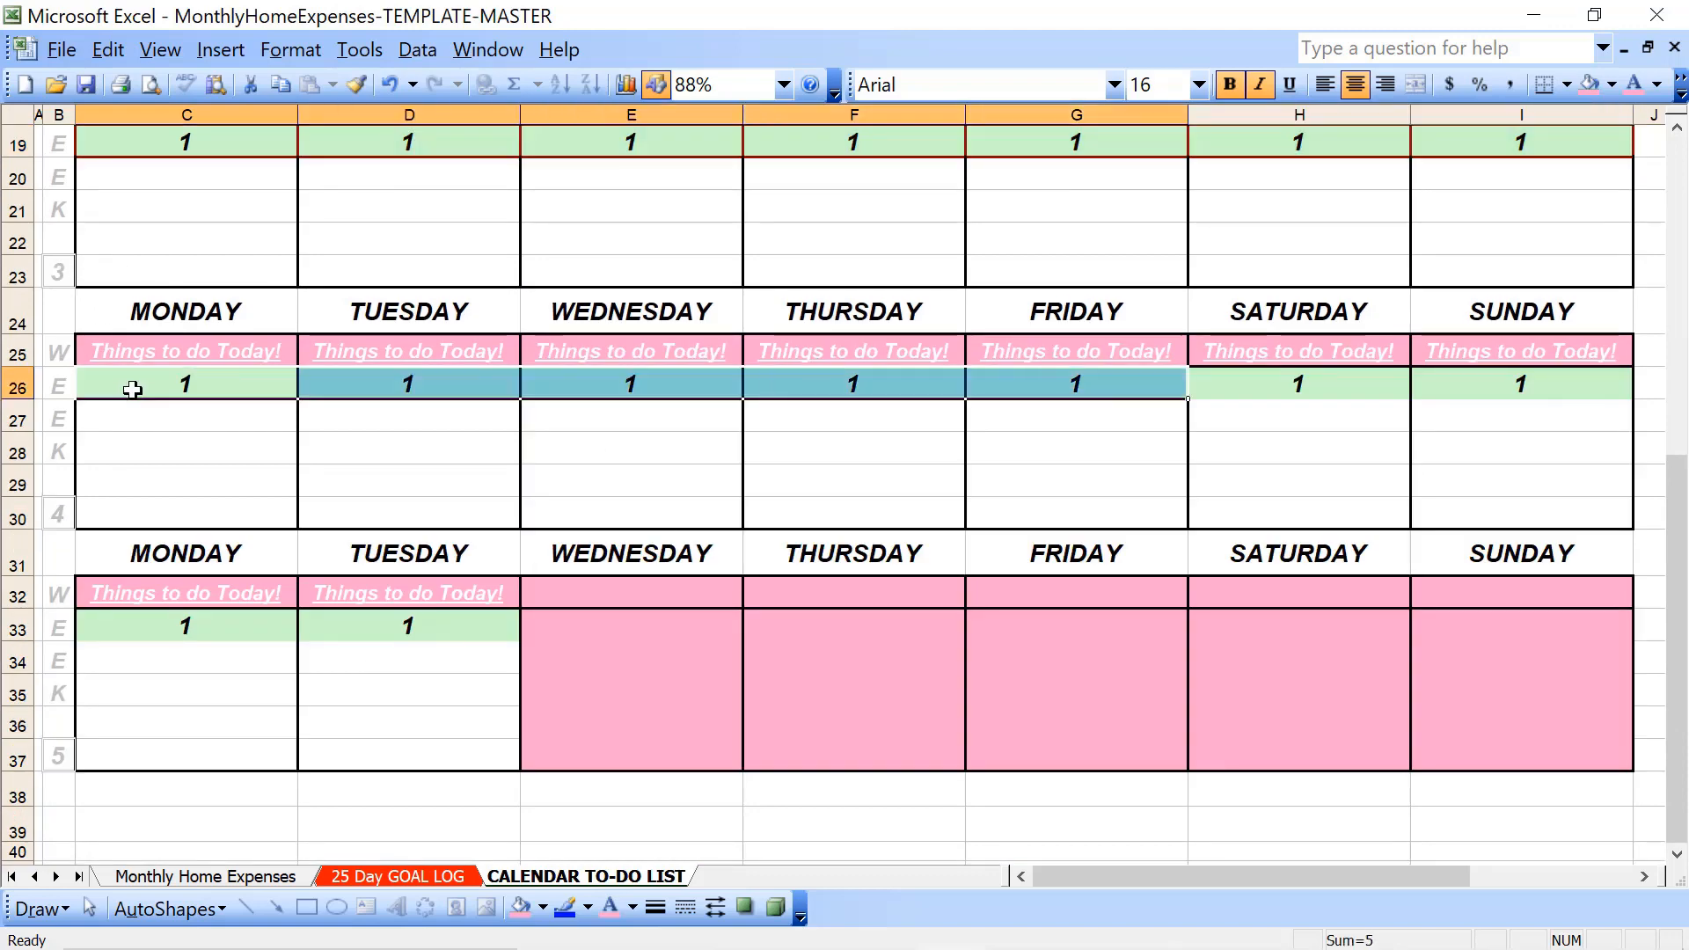
pyautogui.hotkey('shift', 'Up')
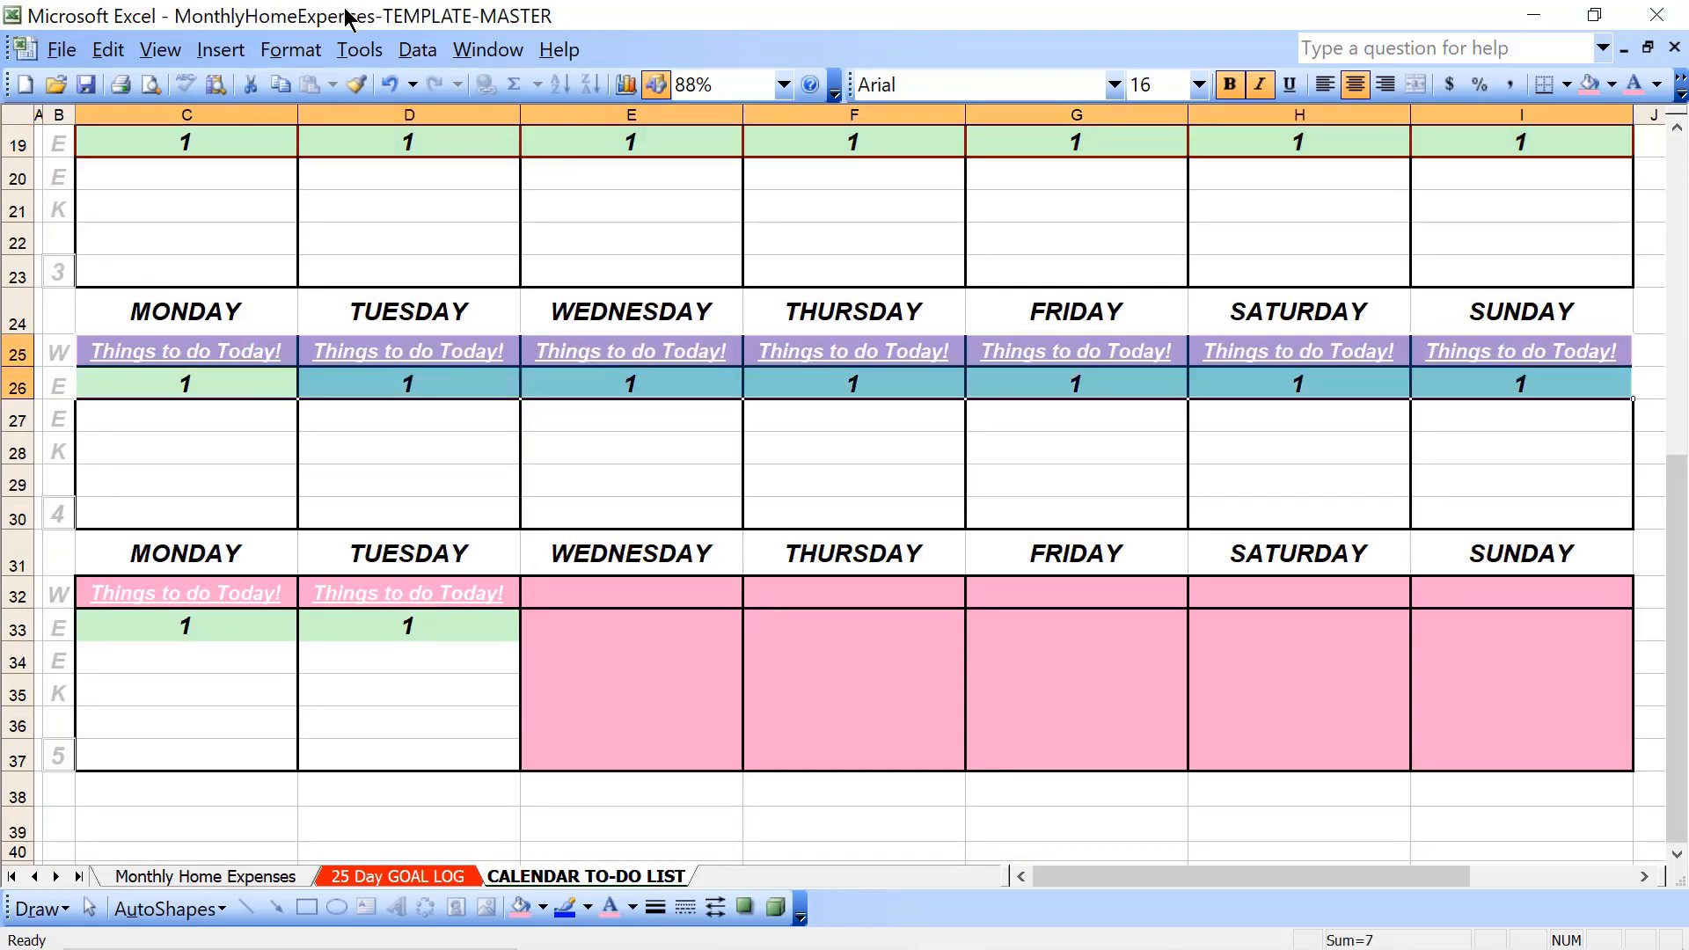
pyautogui.click(315, 50)
pyautogui.click(327, 85)
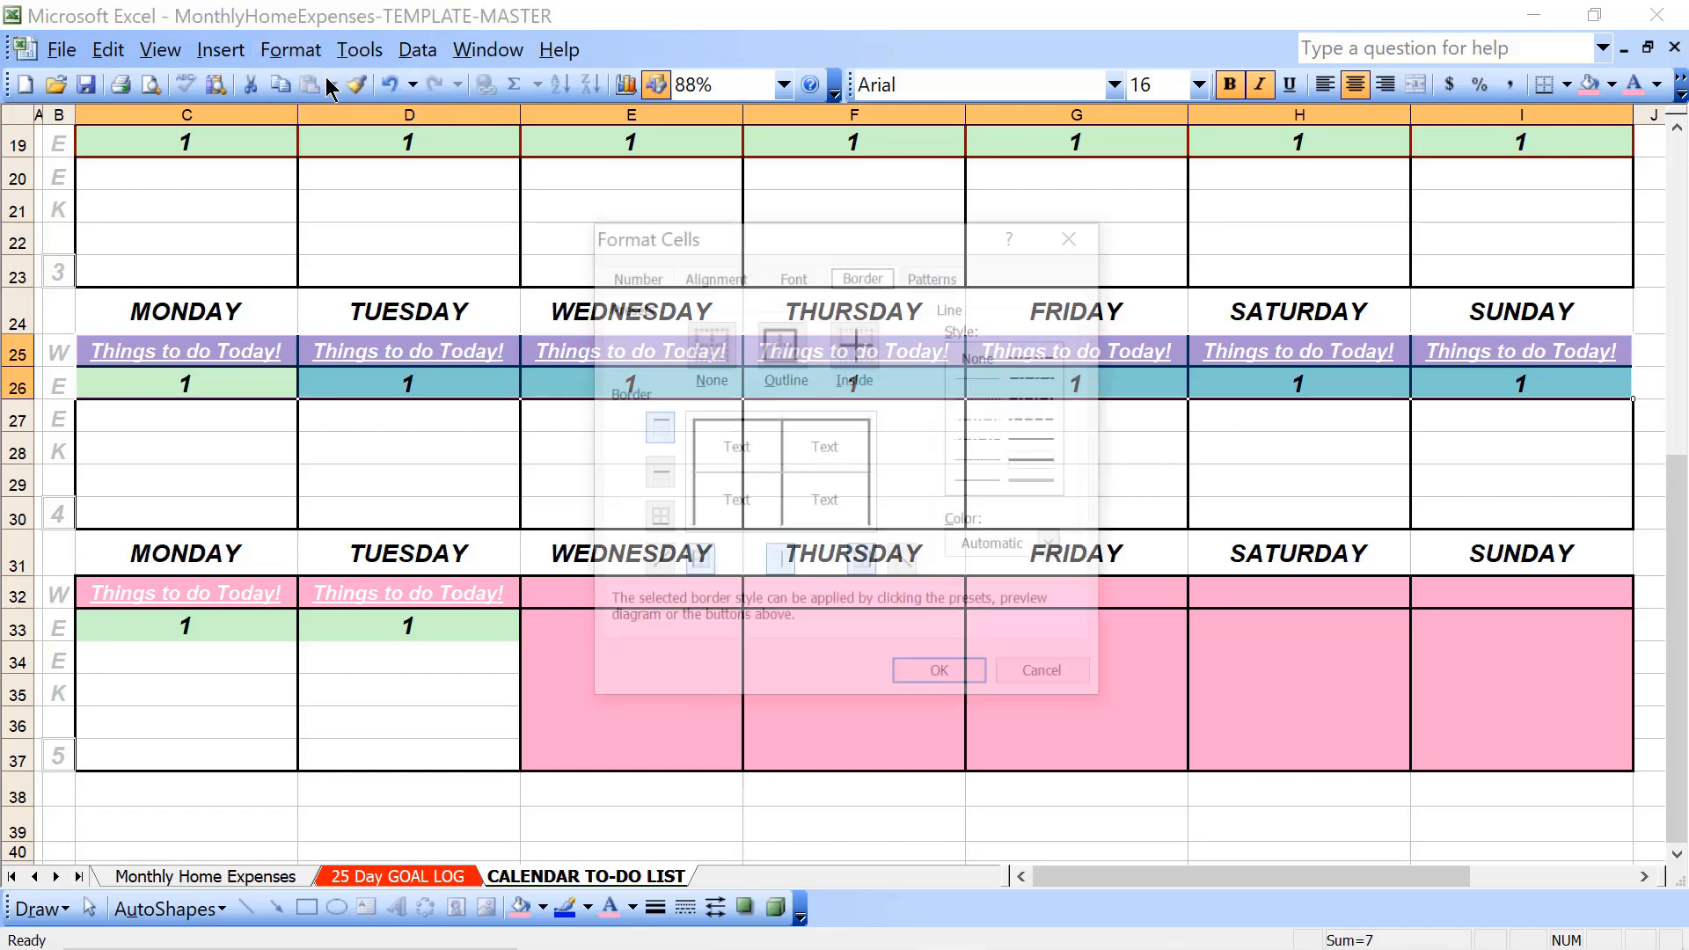
pyautogui.click(1021, 547)
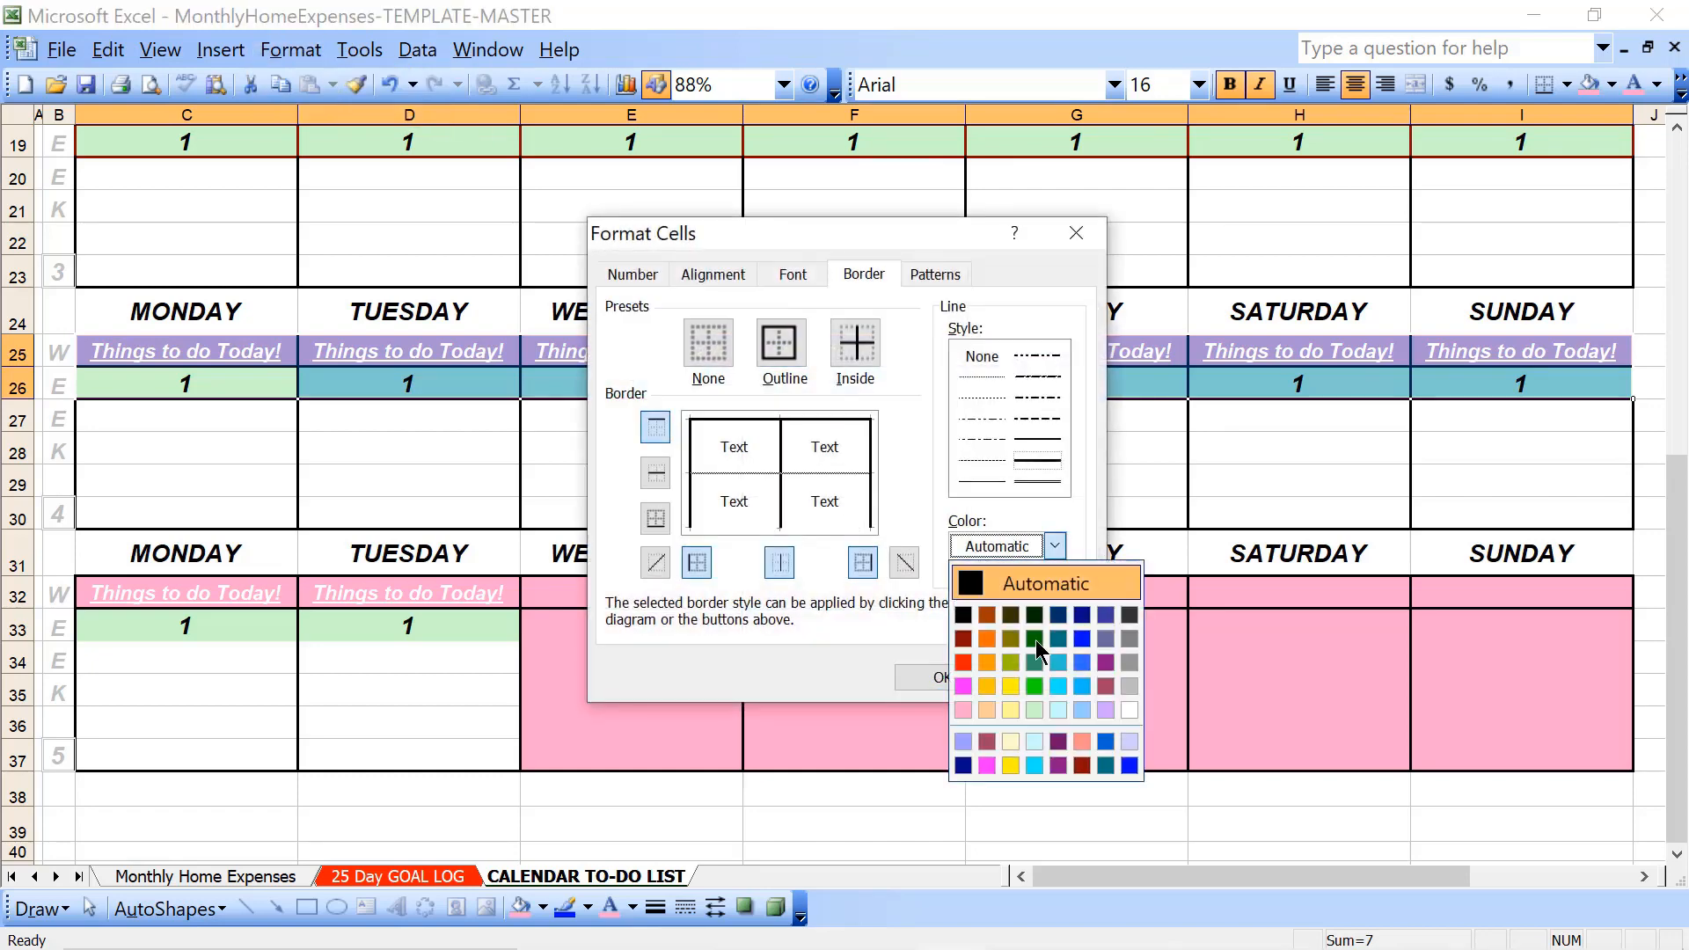
pyautogui.click(1084, 767)
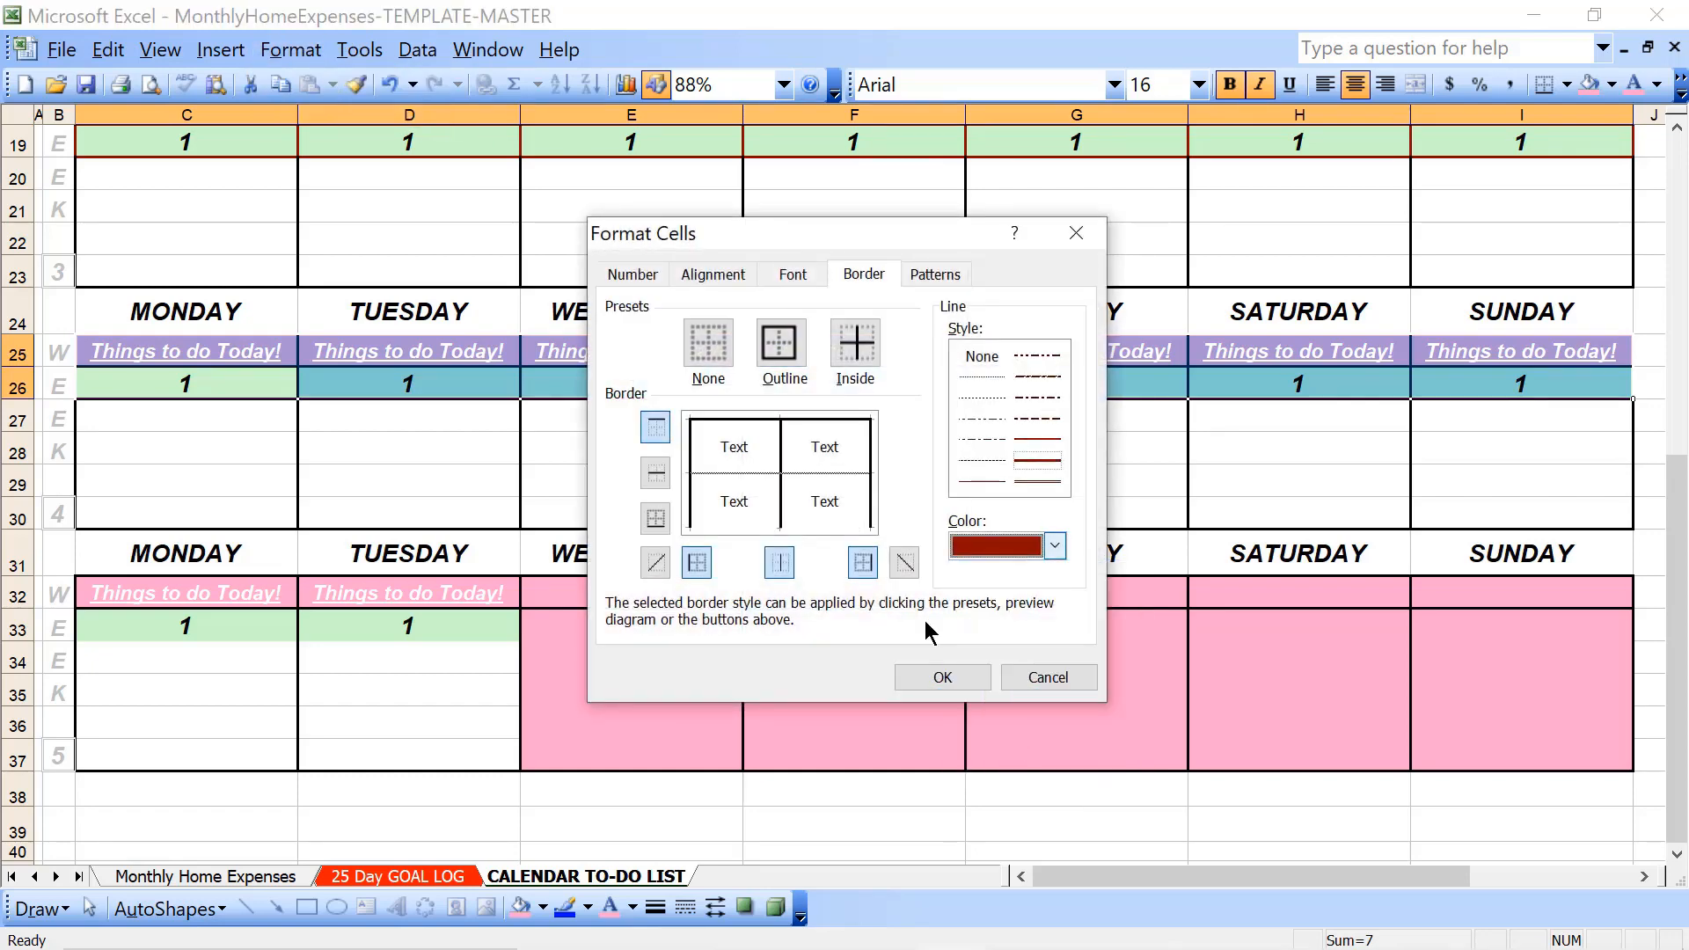
pyautogui.click(794, 365)
pyautogui.click(854, 361)
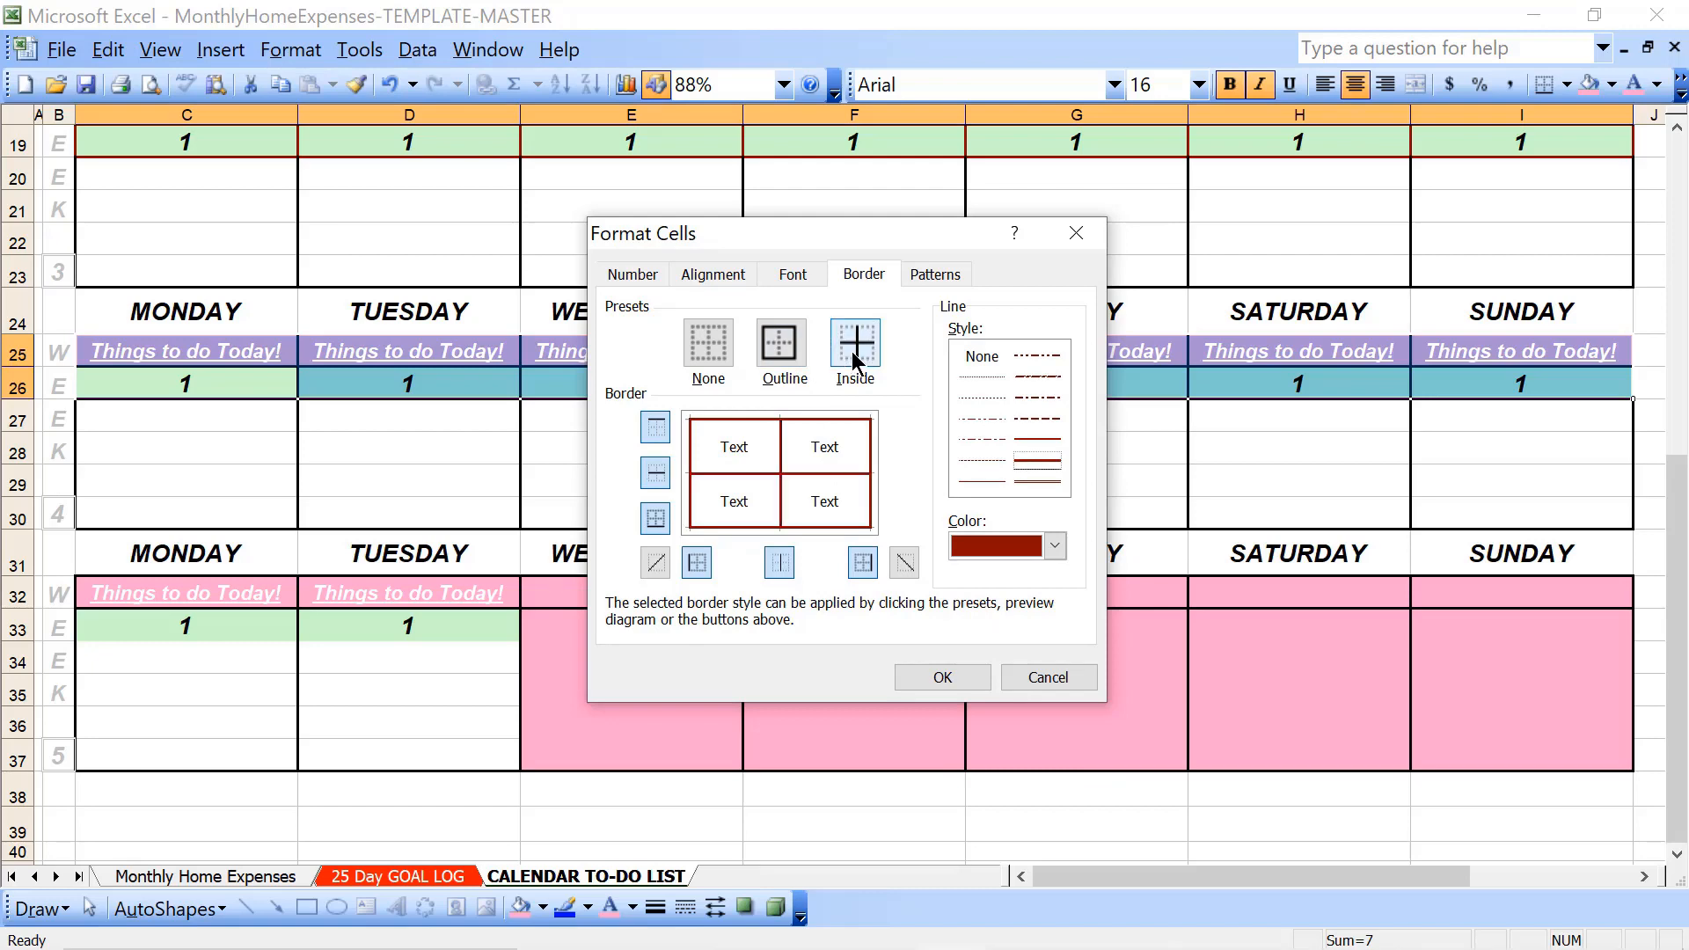
pyautogui.click(942, 677)
# - Apply dark red outline and inside borders to week 5's Monday and Tuesday heading and date cells, rows 32 and 33
pyautogui.press('Down')
pyautogui.press('Down')
pyautogui.press('Down')
pyautogui.press('Down')
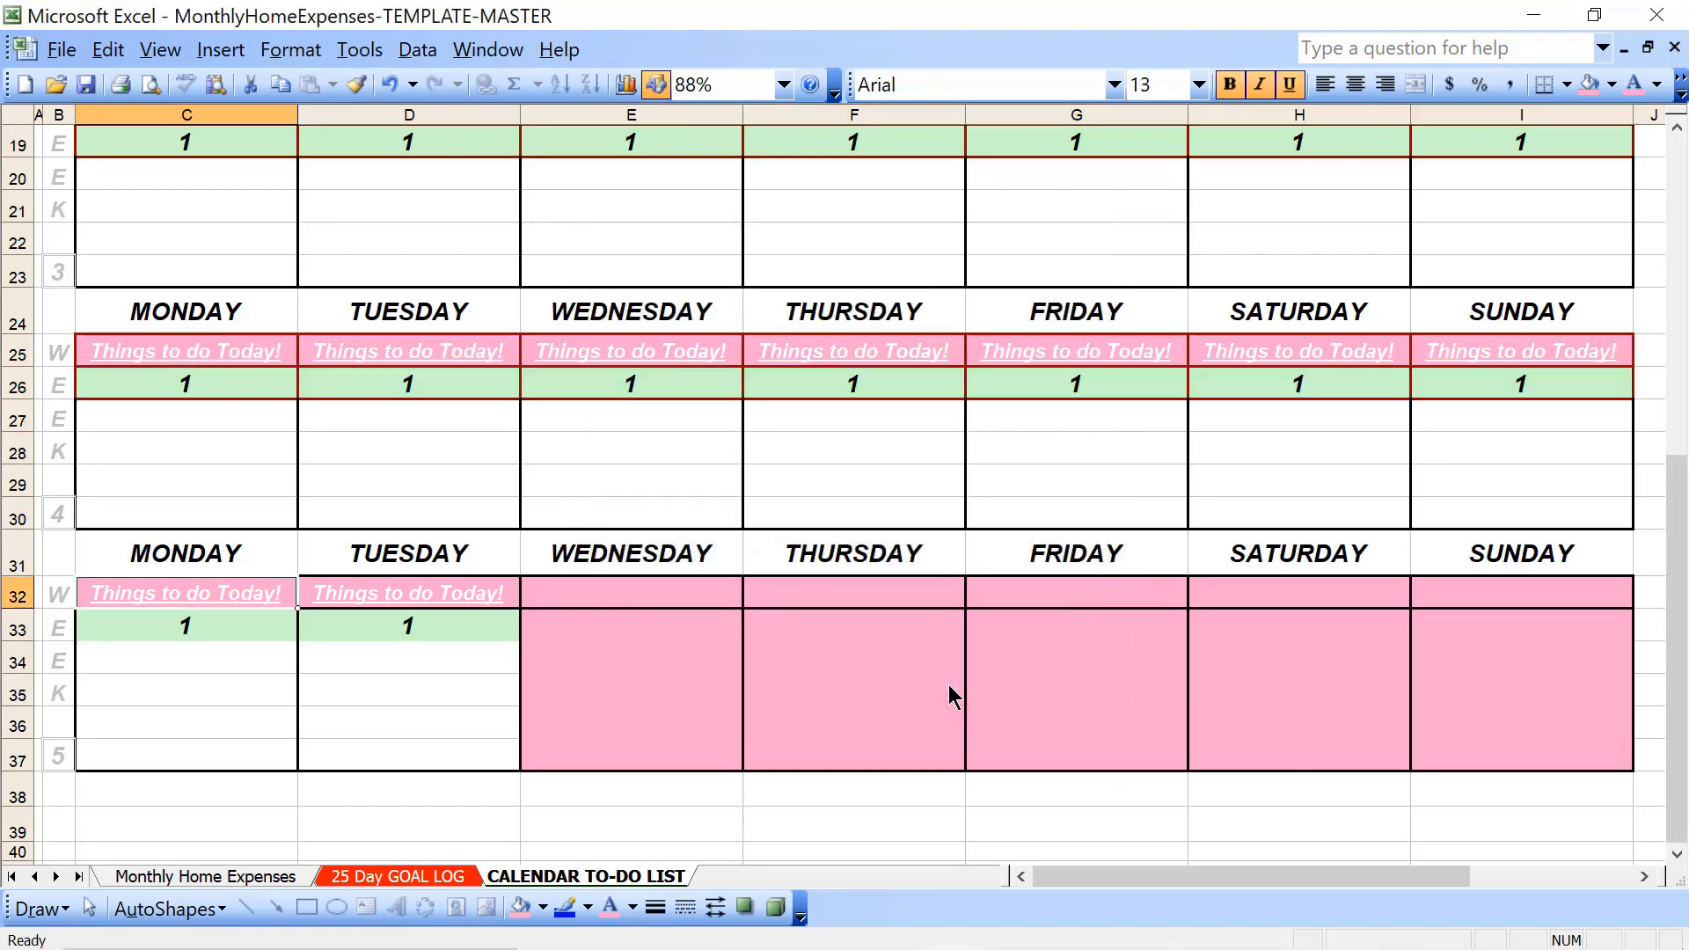
pyautogui.hotkey('shift', 'Down')
pyautogui.hotkey('shift', 'Right')
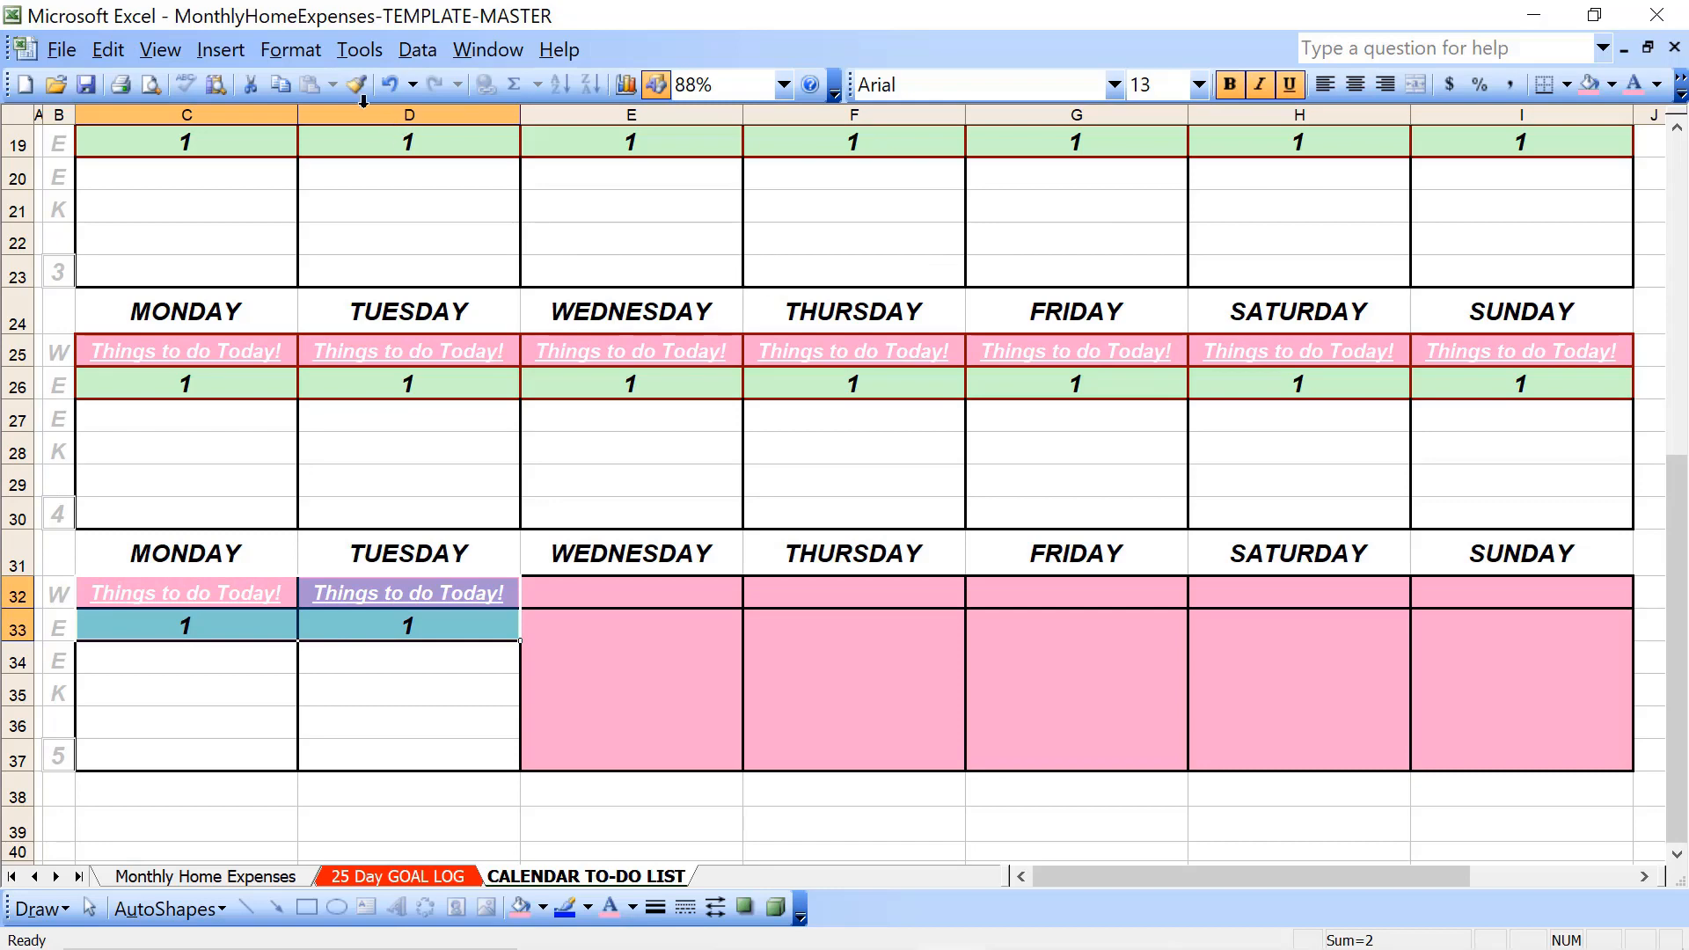
pyautogui.click(291, 50)
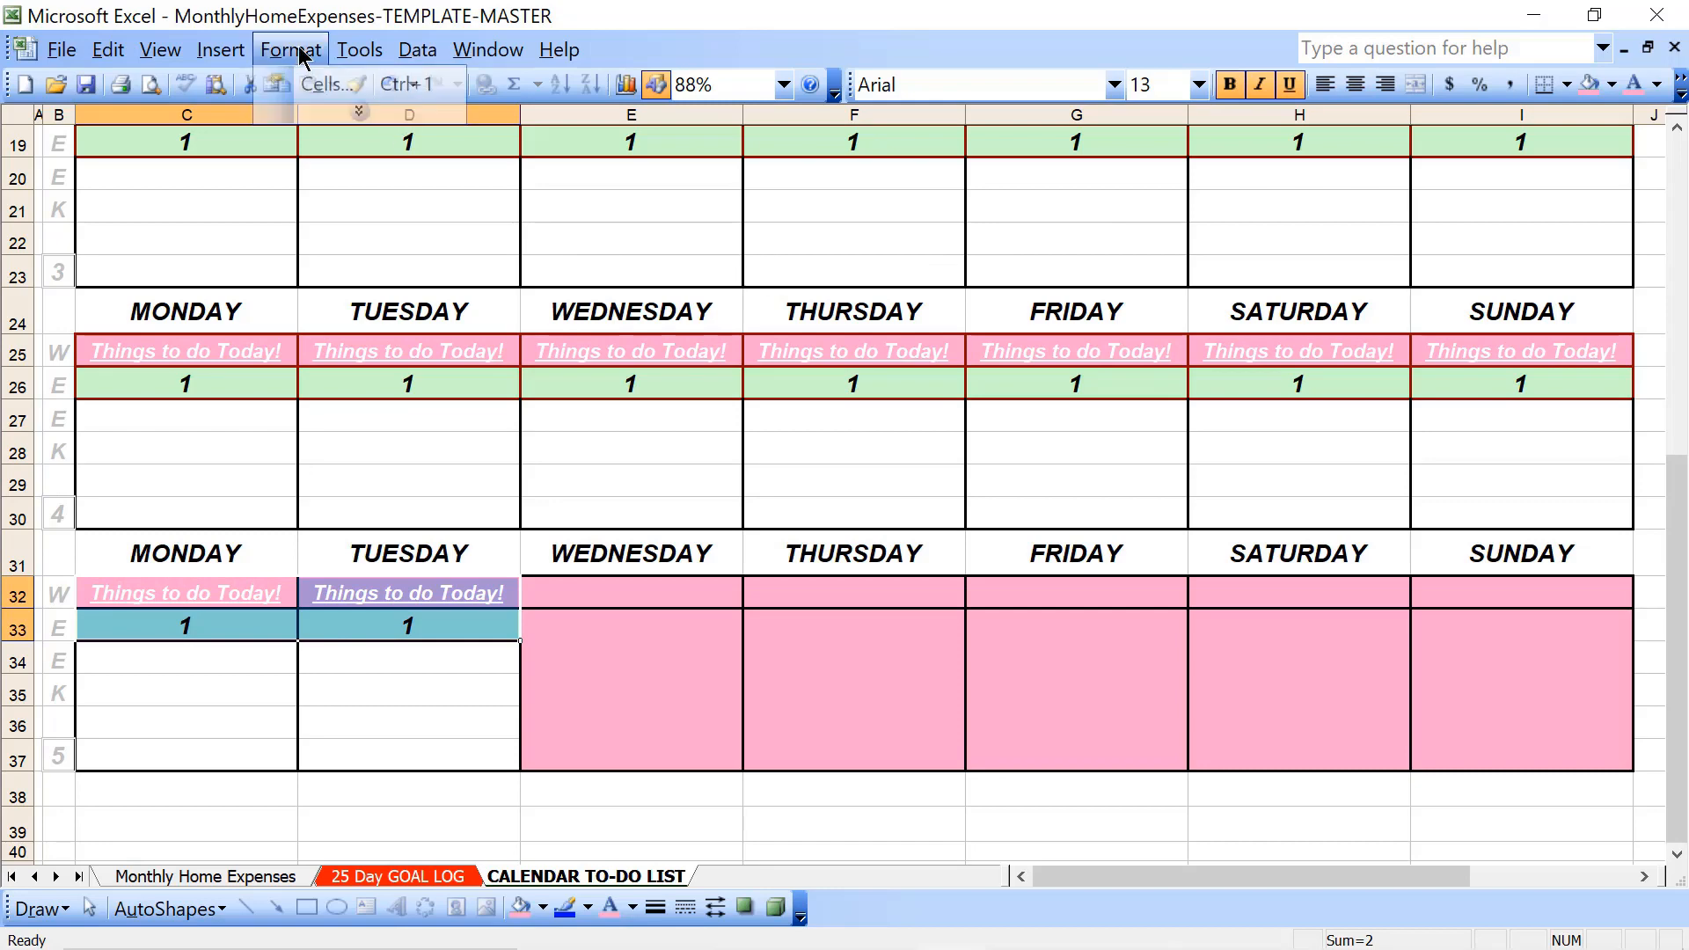
pyautogui.click(349, 87)
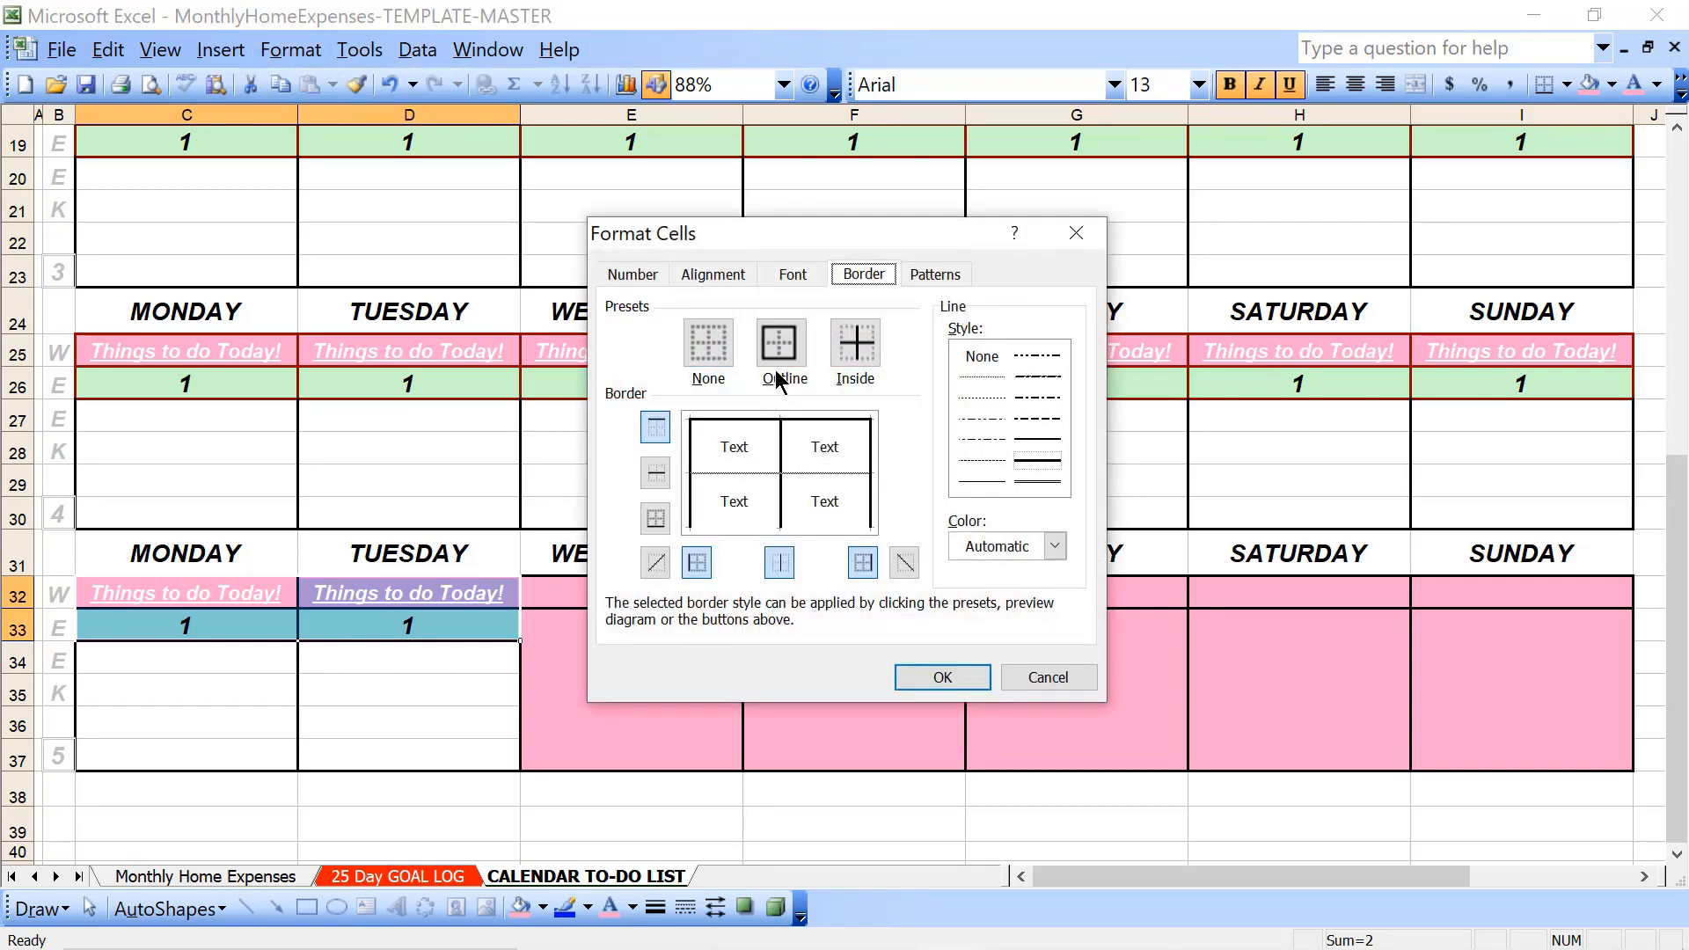
pyautogui.click(1026, 549)
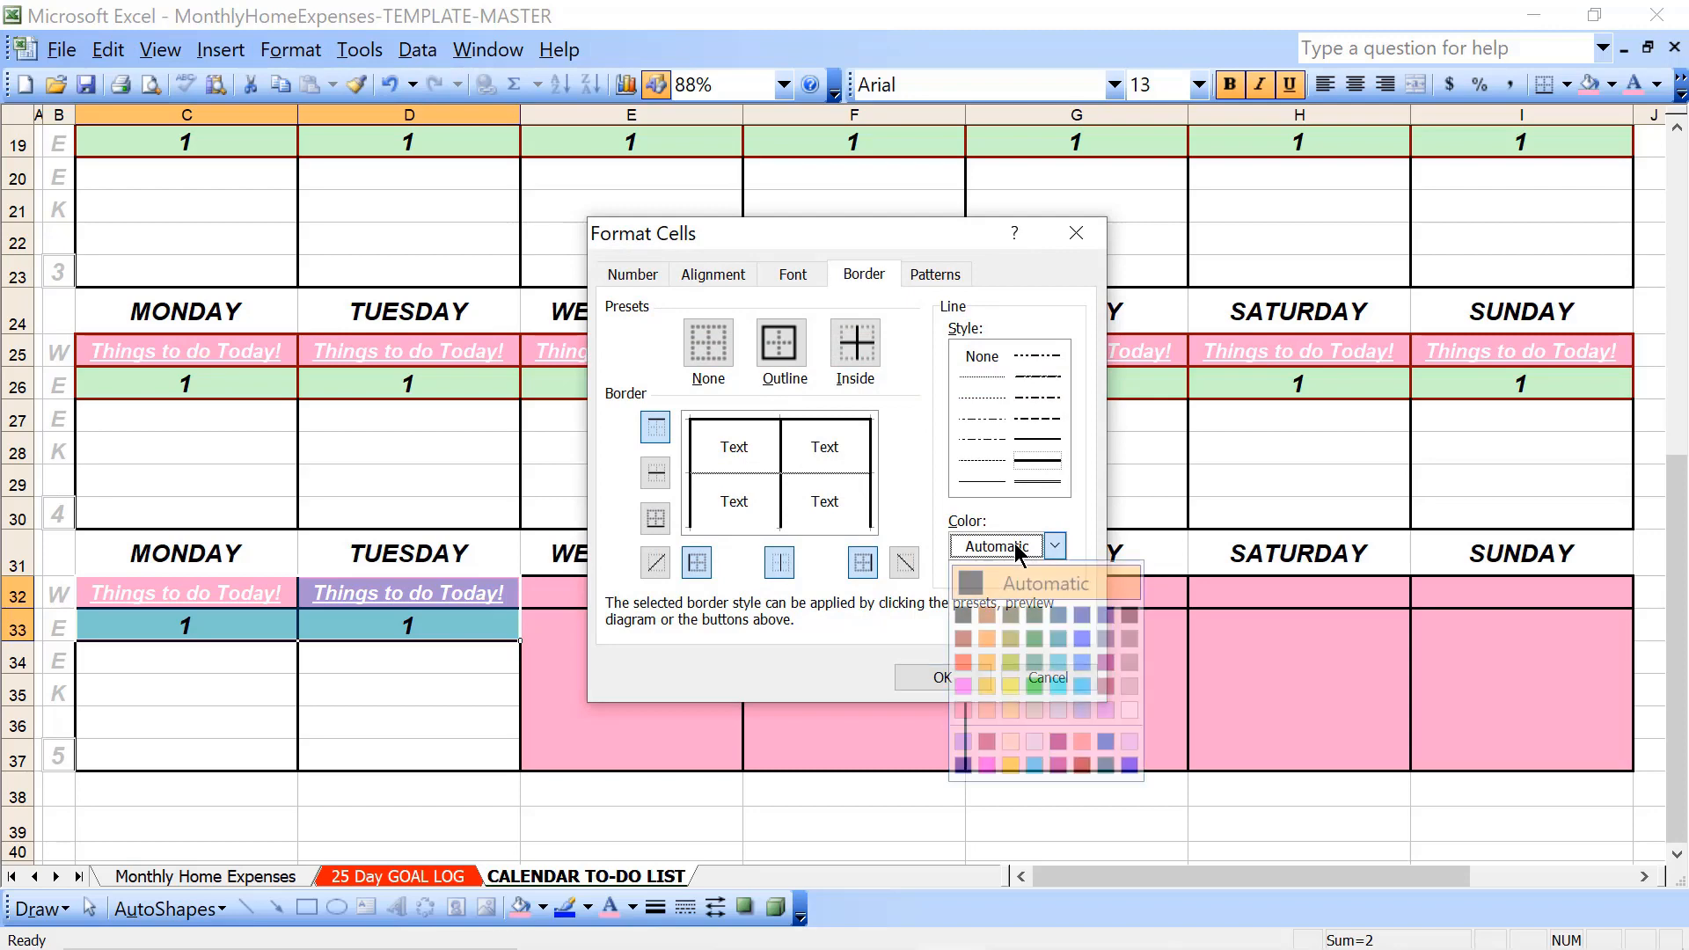
pyautogui.click(1082, 766)
pyautogui.click(796, 356)
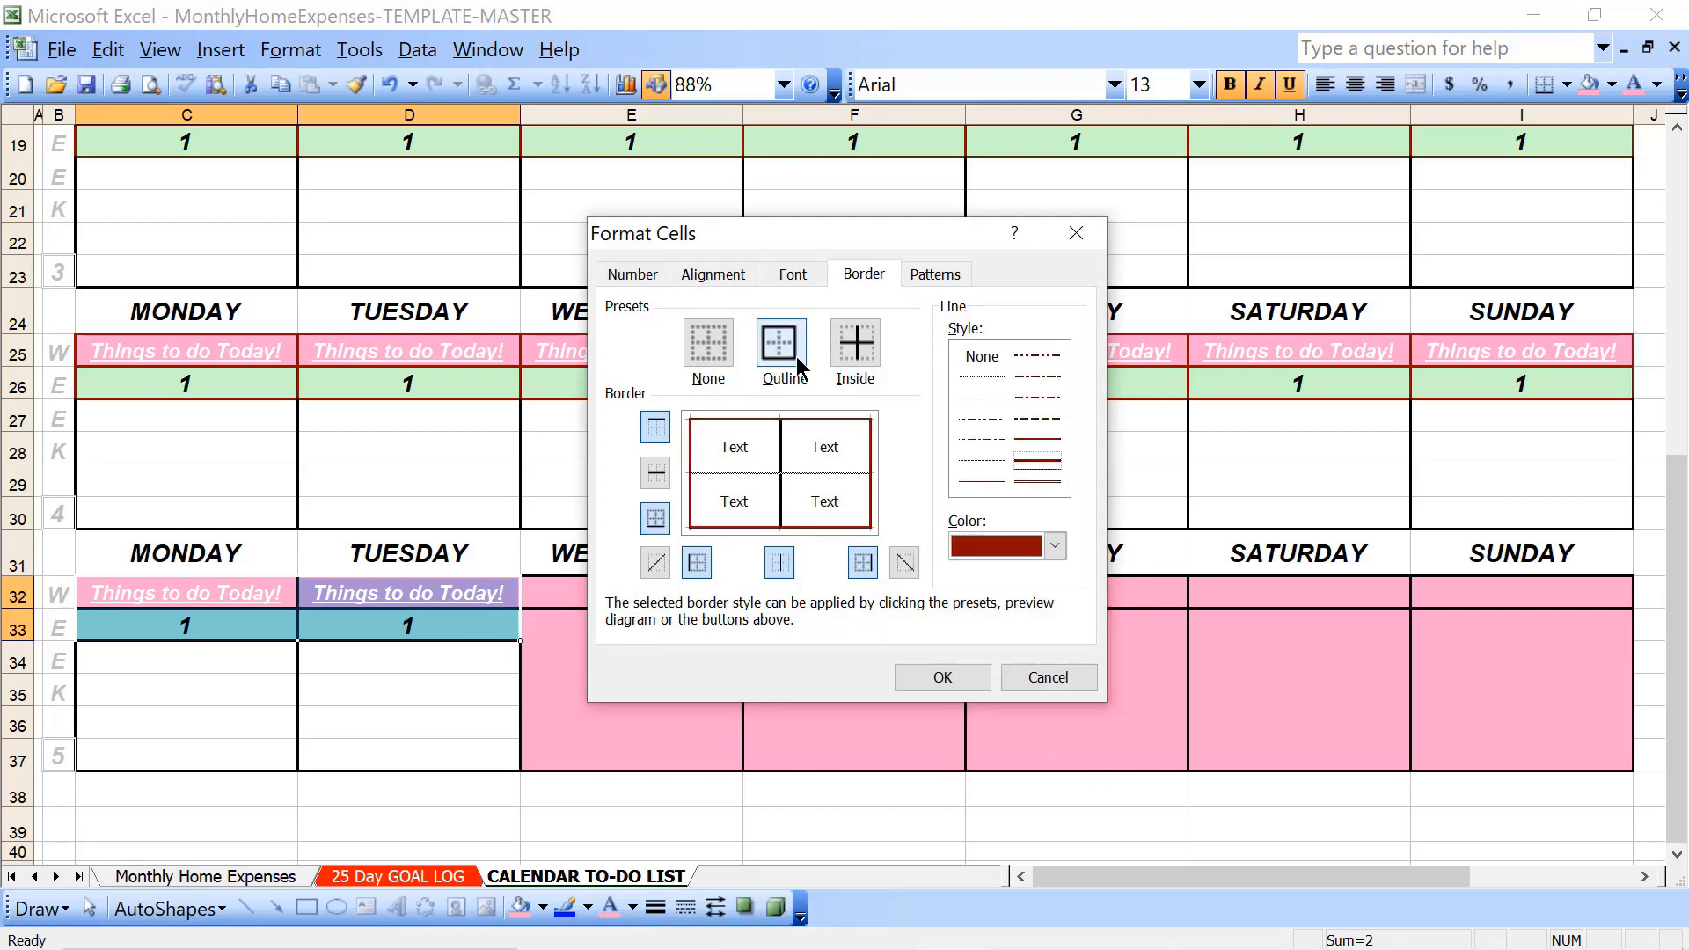
pyautogui.click(847, 346)
pyautogui.click(922, 679)
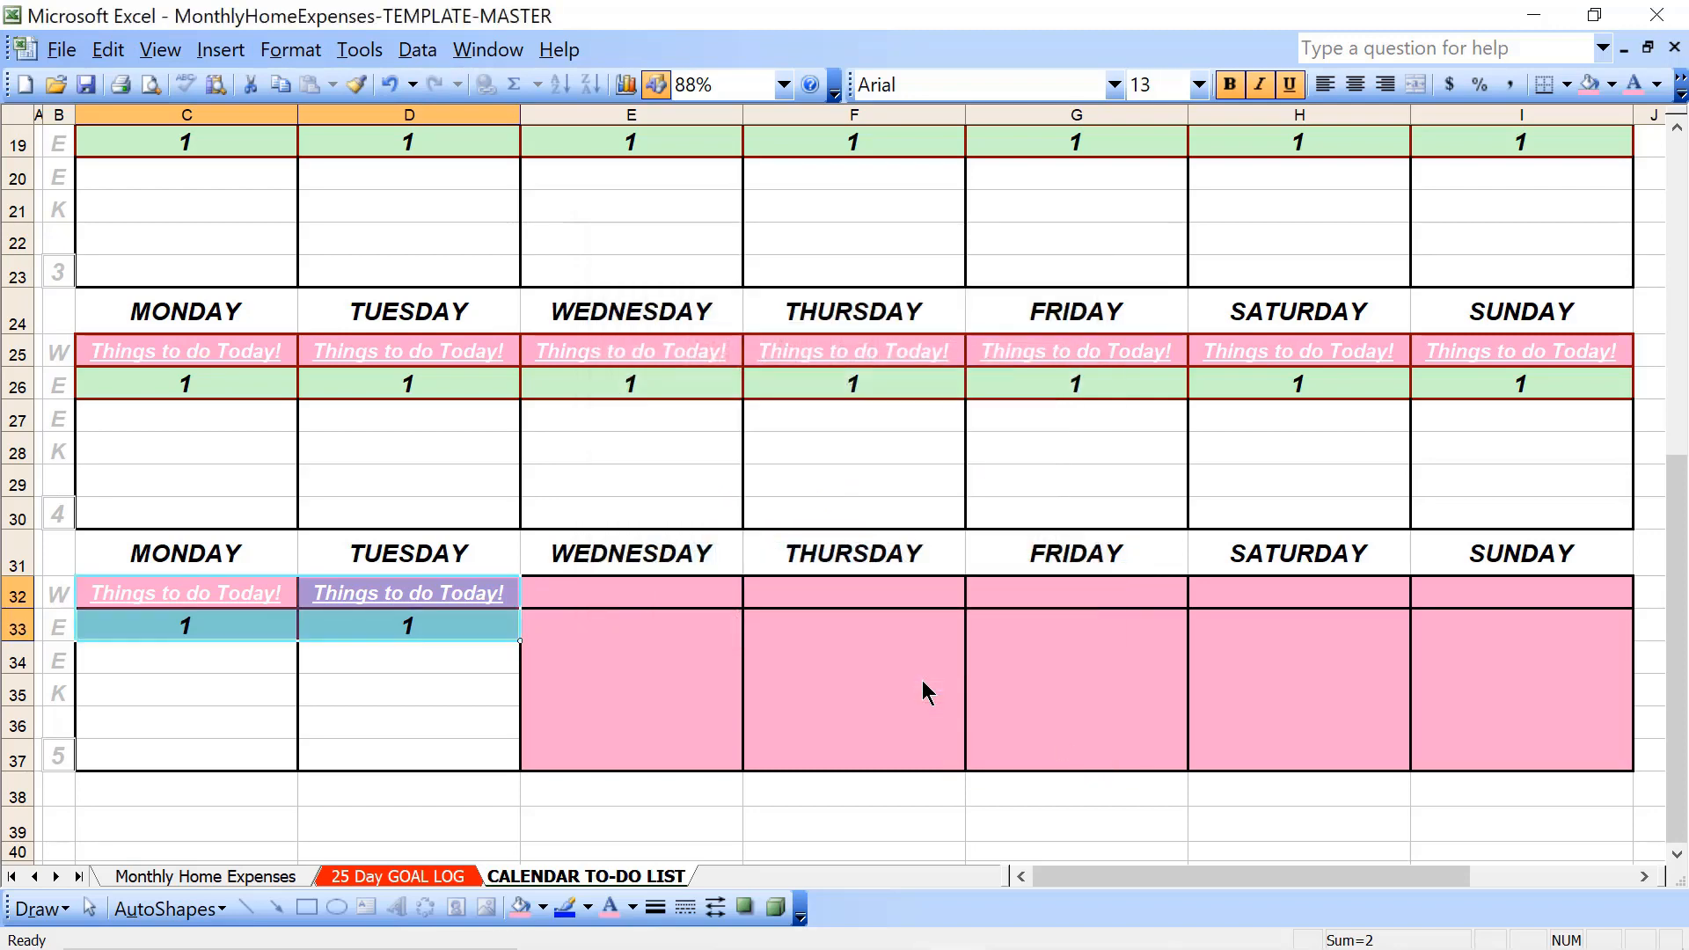
# - Look over the borders and dates of the week 1 block at the start of the calendar
pyautogui.press('Up')
pyautogui.press('Up')
pyautogui.press('Up')
pyautogui.press('Up')
pyautogui.press('Up')
pyautogui.press('Up')
pyautogui.press('Up')
pyautogui.press('Up')
pyautogui.press('Up')
pyautogui.press('Up')
pyautogui.press('Up')
pyautogui.press('Up')
pyautogui.press('Up')
pyautogui.press('Up')
pyautogui.press('Up')
pyautogui.press('Up')
pyautogui.press('Up')
pyautogui.press('Up')
pyautogui.press('Up')
pyautogui.press('Up')
pyautogui.press('Up')
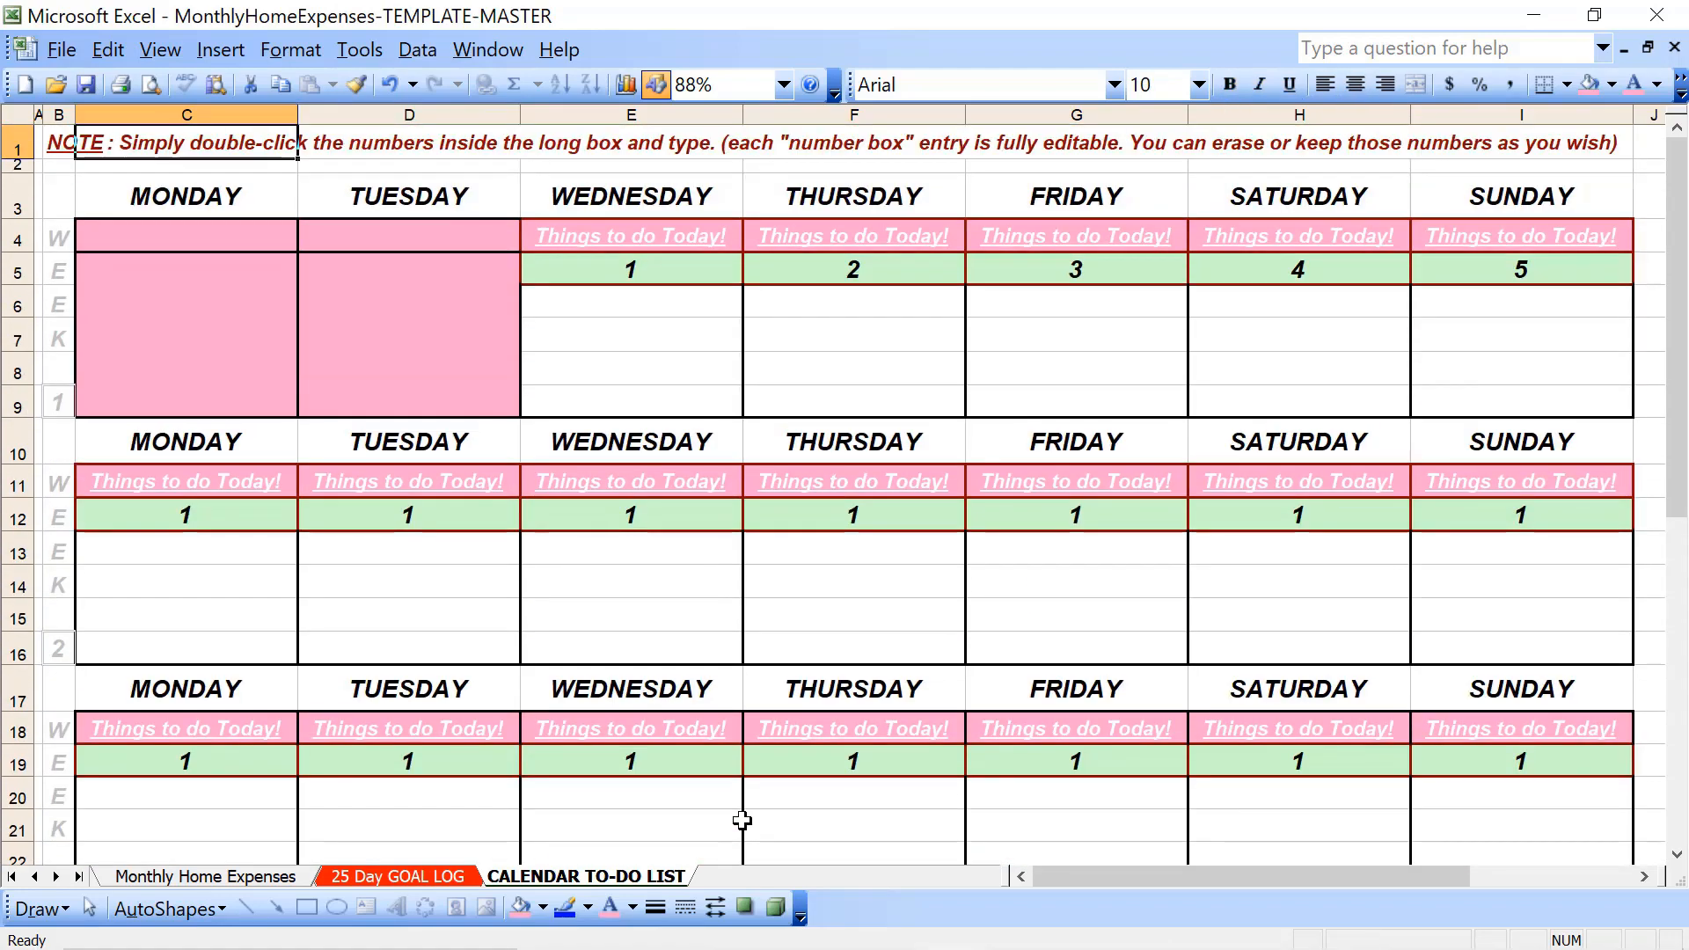
pyautogui.press('Down')
pyautogui.press('Down')
pyautogui.press('Right')
pyautogui.press('Right')
pyautogui.press('Right')
pyautogui.press('Down')
pyautogui.press('Down')
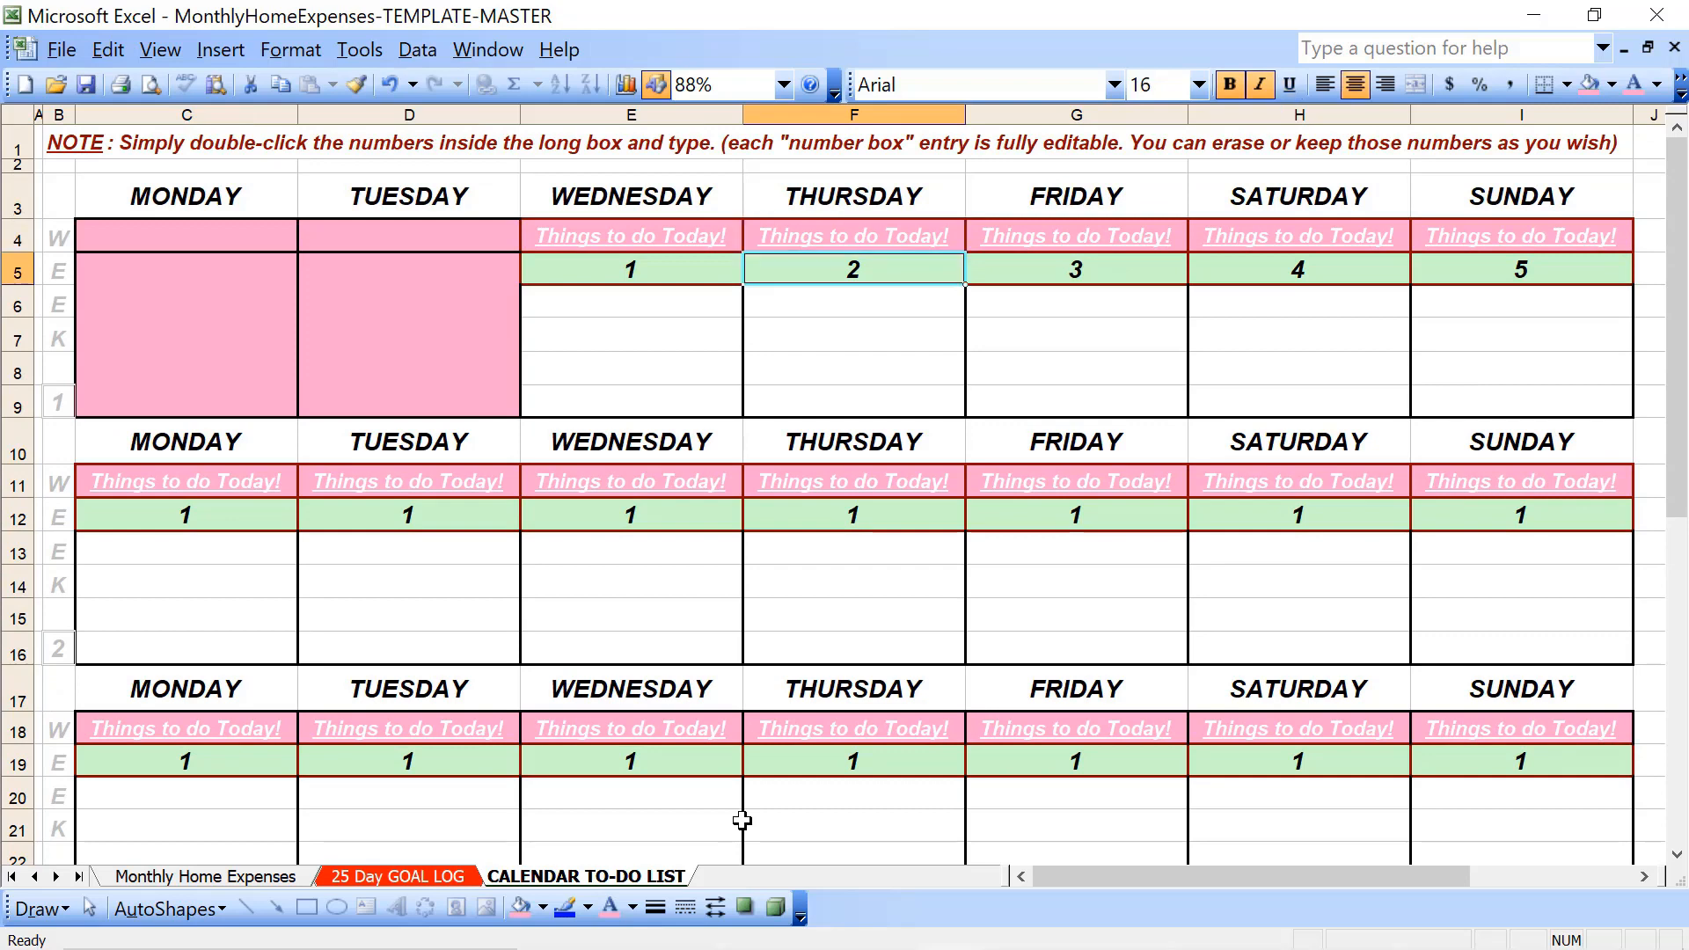
pyautogui.press('Left')
pyautogui.press('Down')
pyautogui.press('Down')
pyautogui.press('Down')
pyautogui.press('Down')
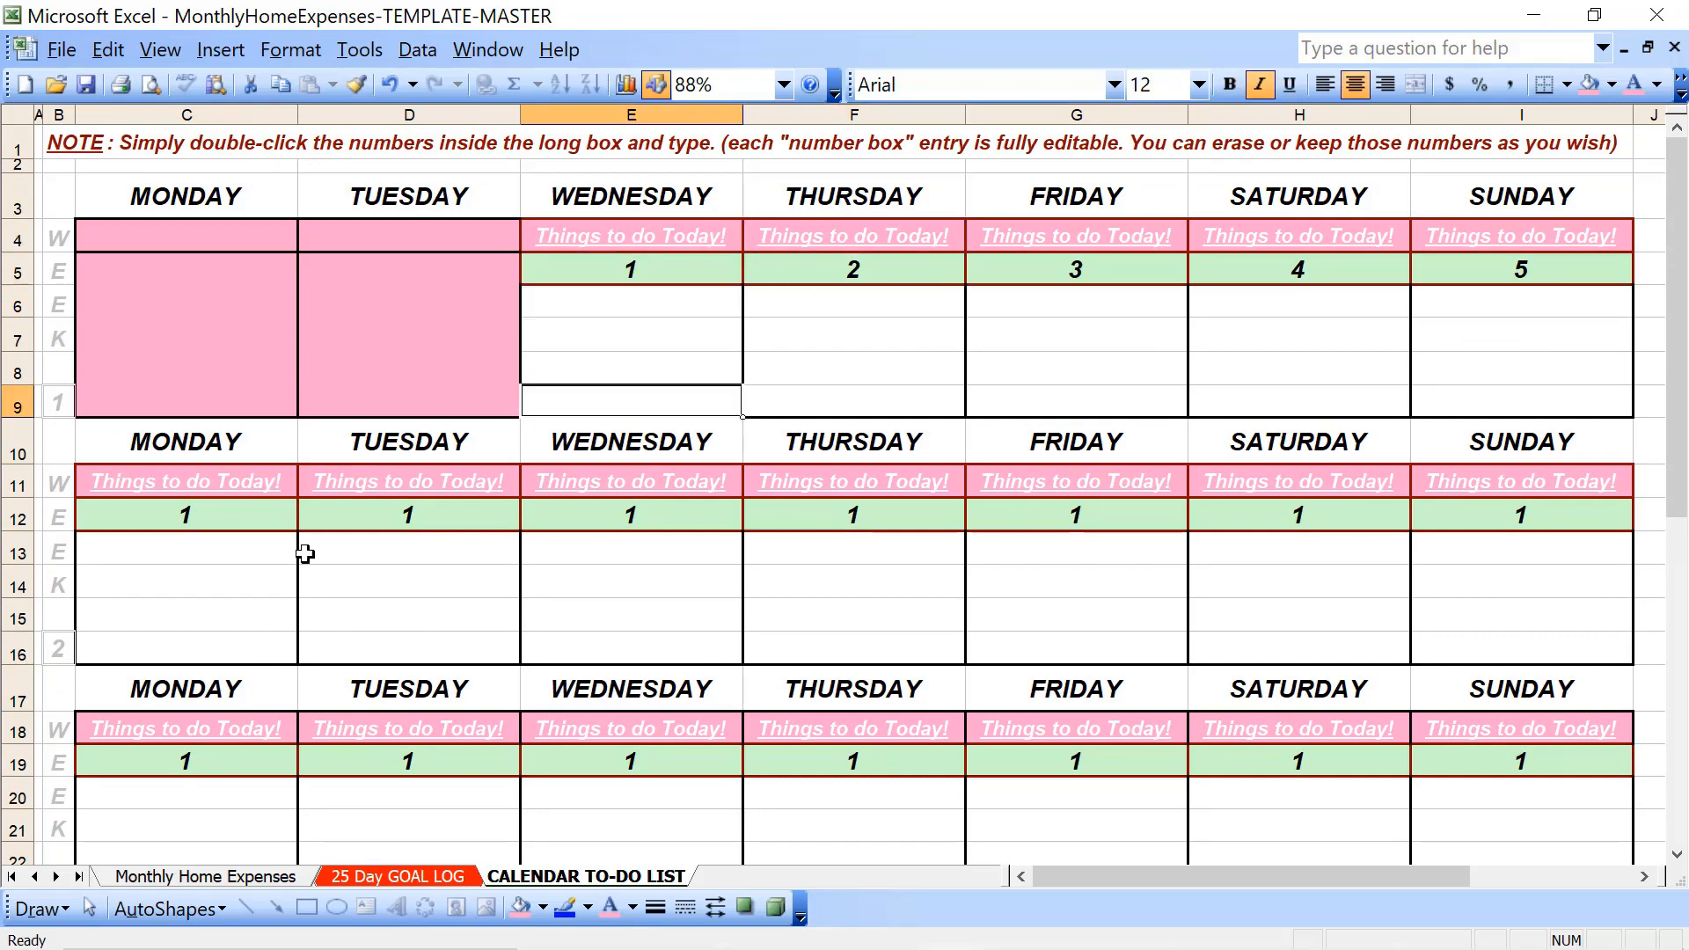
# - Number week 2's Monday through Sunday date cells in row 12 from 6 to 12
pyautogui.click(243, 529)
pyautogui.write('6')
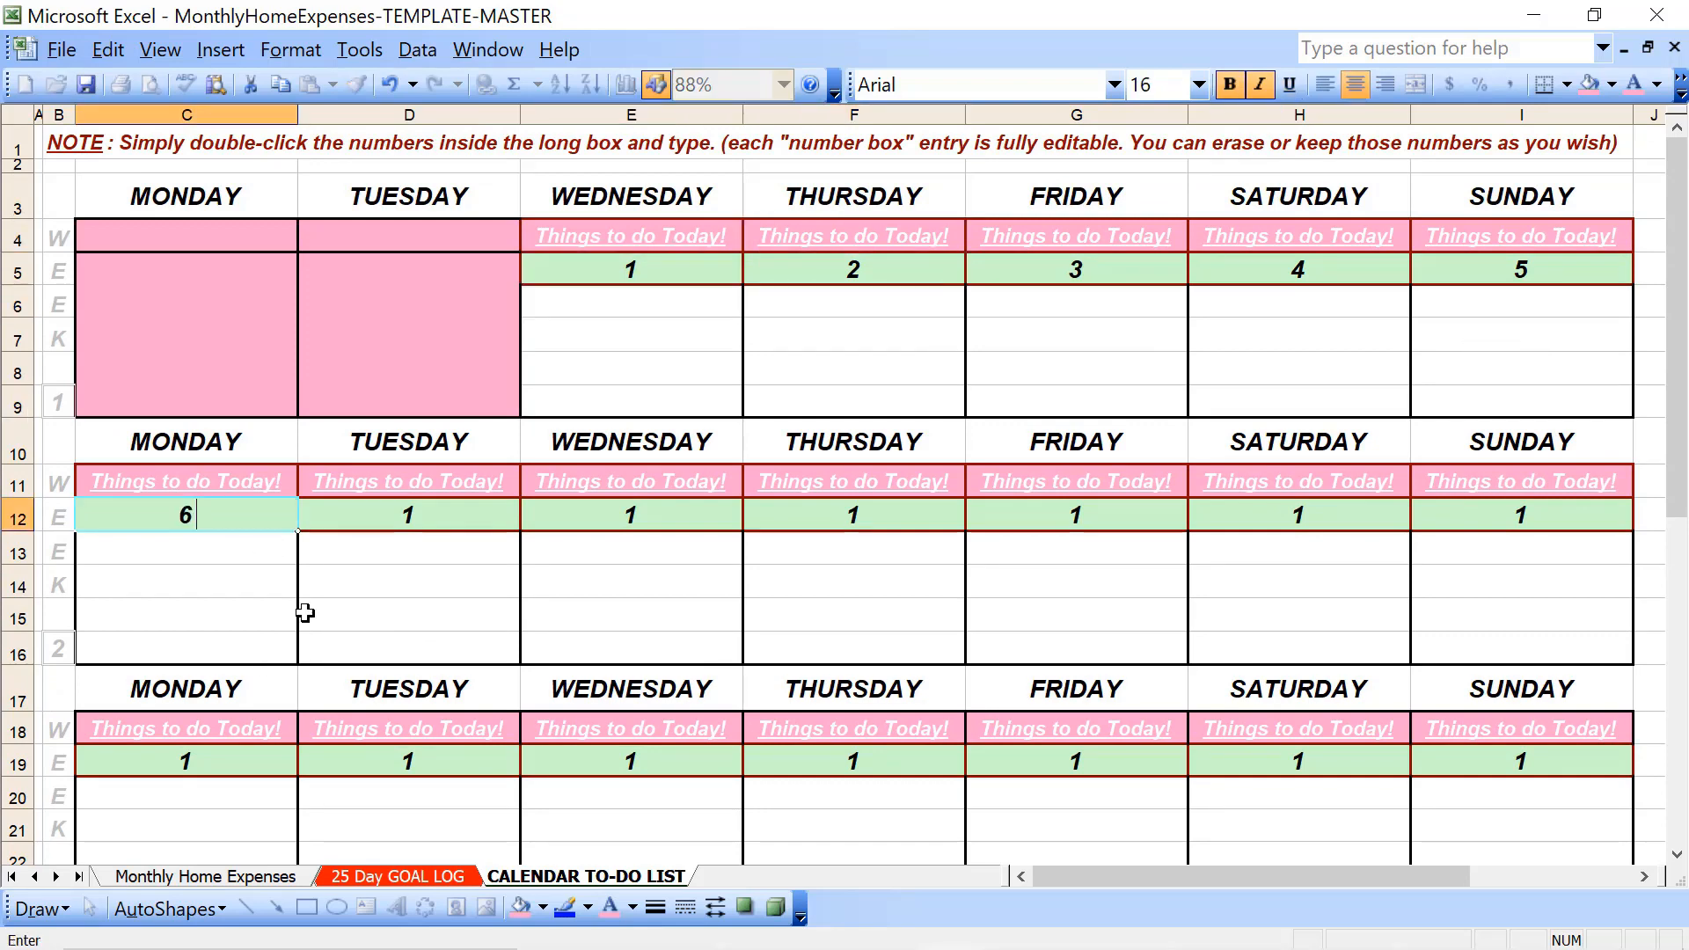
pyautogui.press('Right')
pyautogui.write('7')
pyautogui.press('Right')
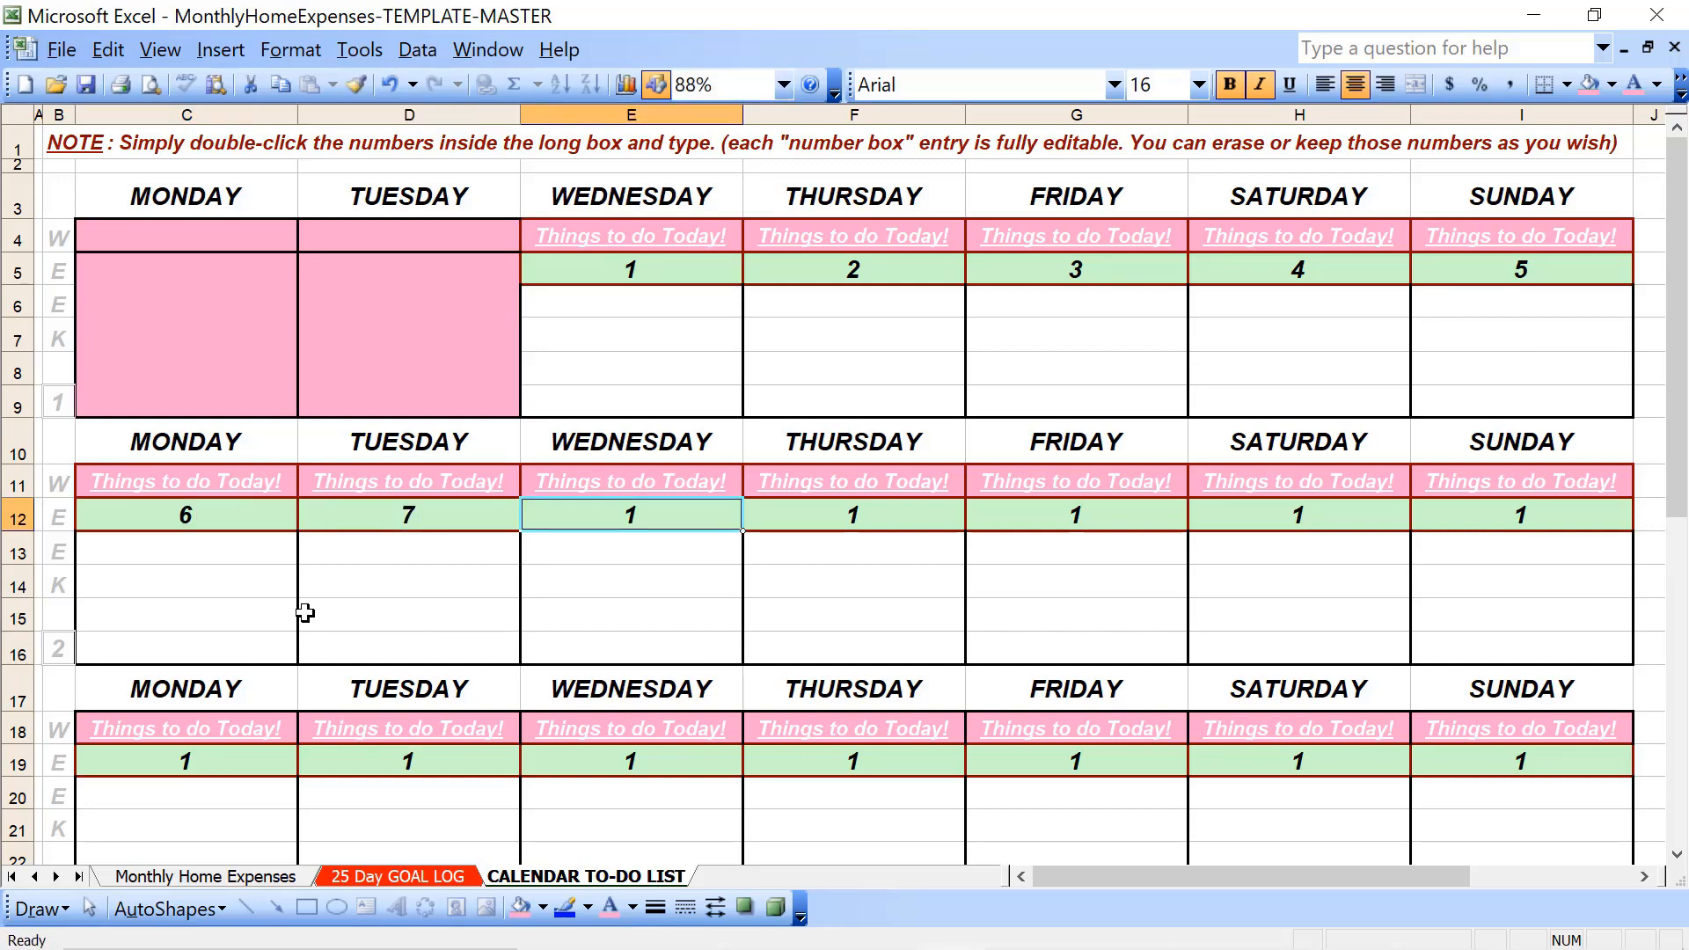
pyautogui.write('8')
pyautogui.press('Right')
pyautogui.write('9')
pyautogui.press('Right')
pyautogui.write('10')
pyautogui.press('Right')
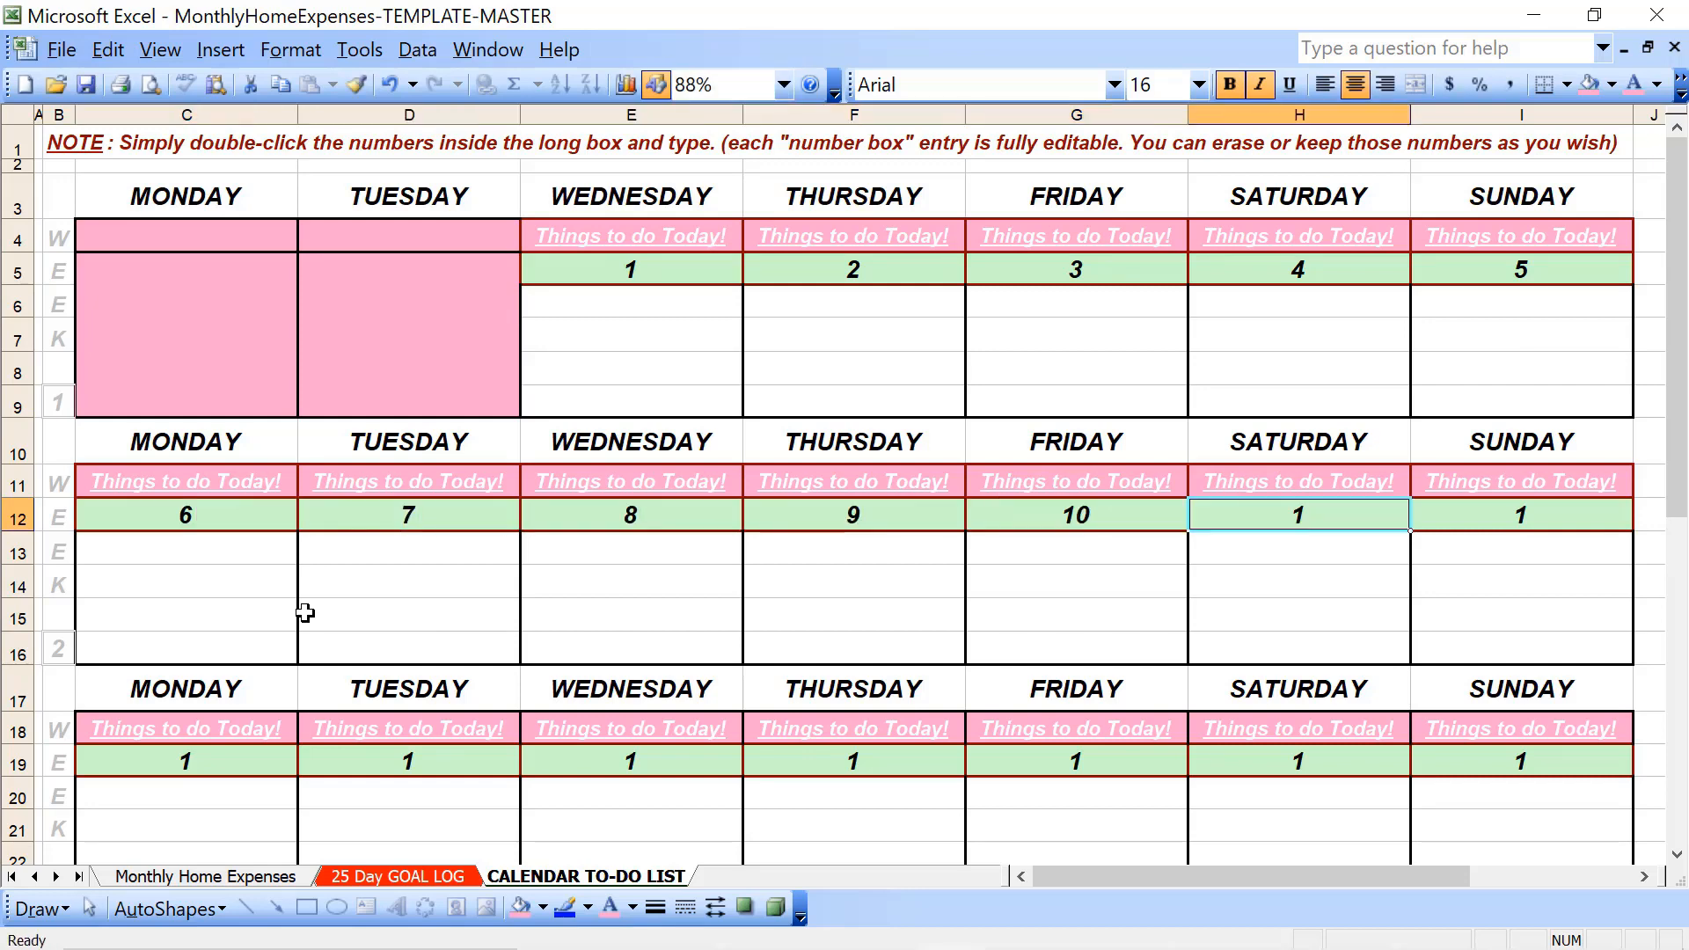
pyautogui.write('11')
pyautogui.press('Right')
pyautogui.write('12')
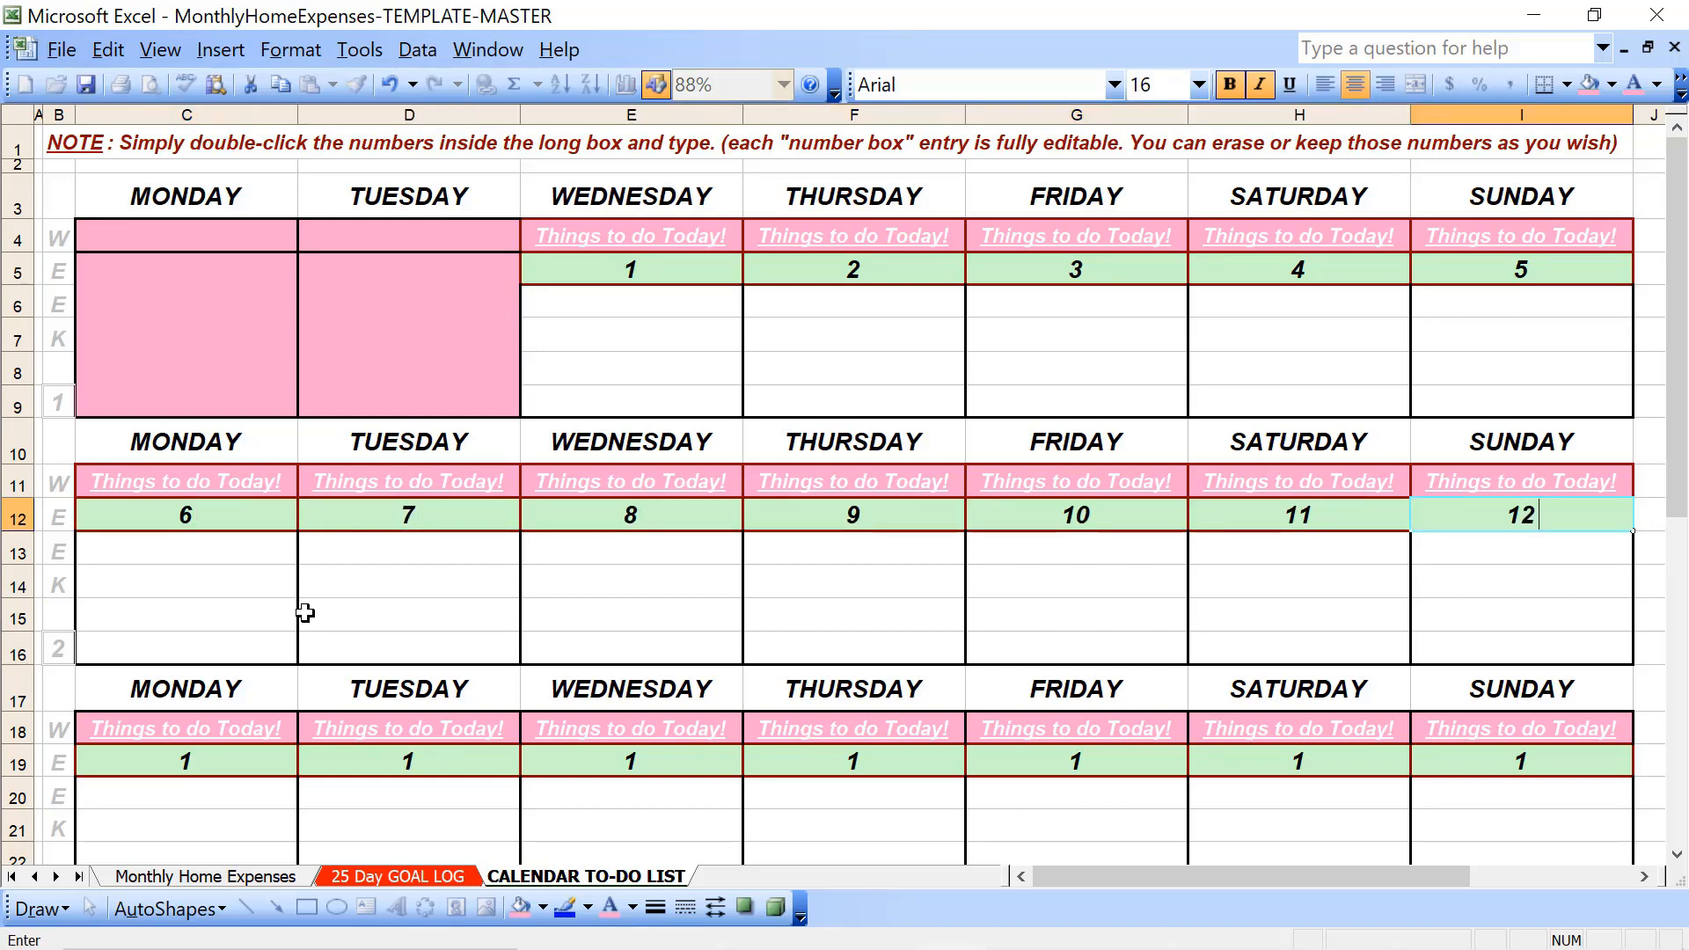
# - Number week 3's Monday through Sunday date cells in row 19 from 13 to 19
pyautogui.click(159, 759)
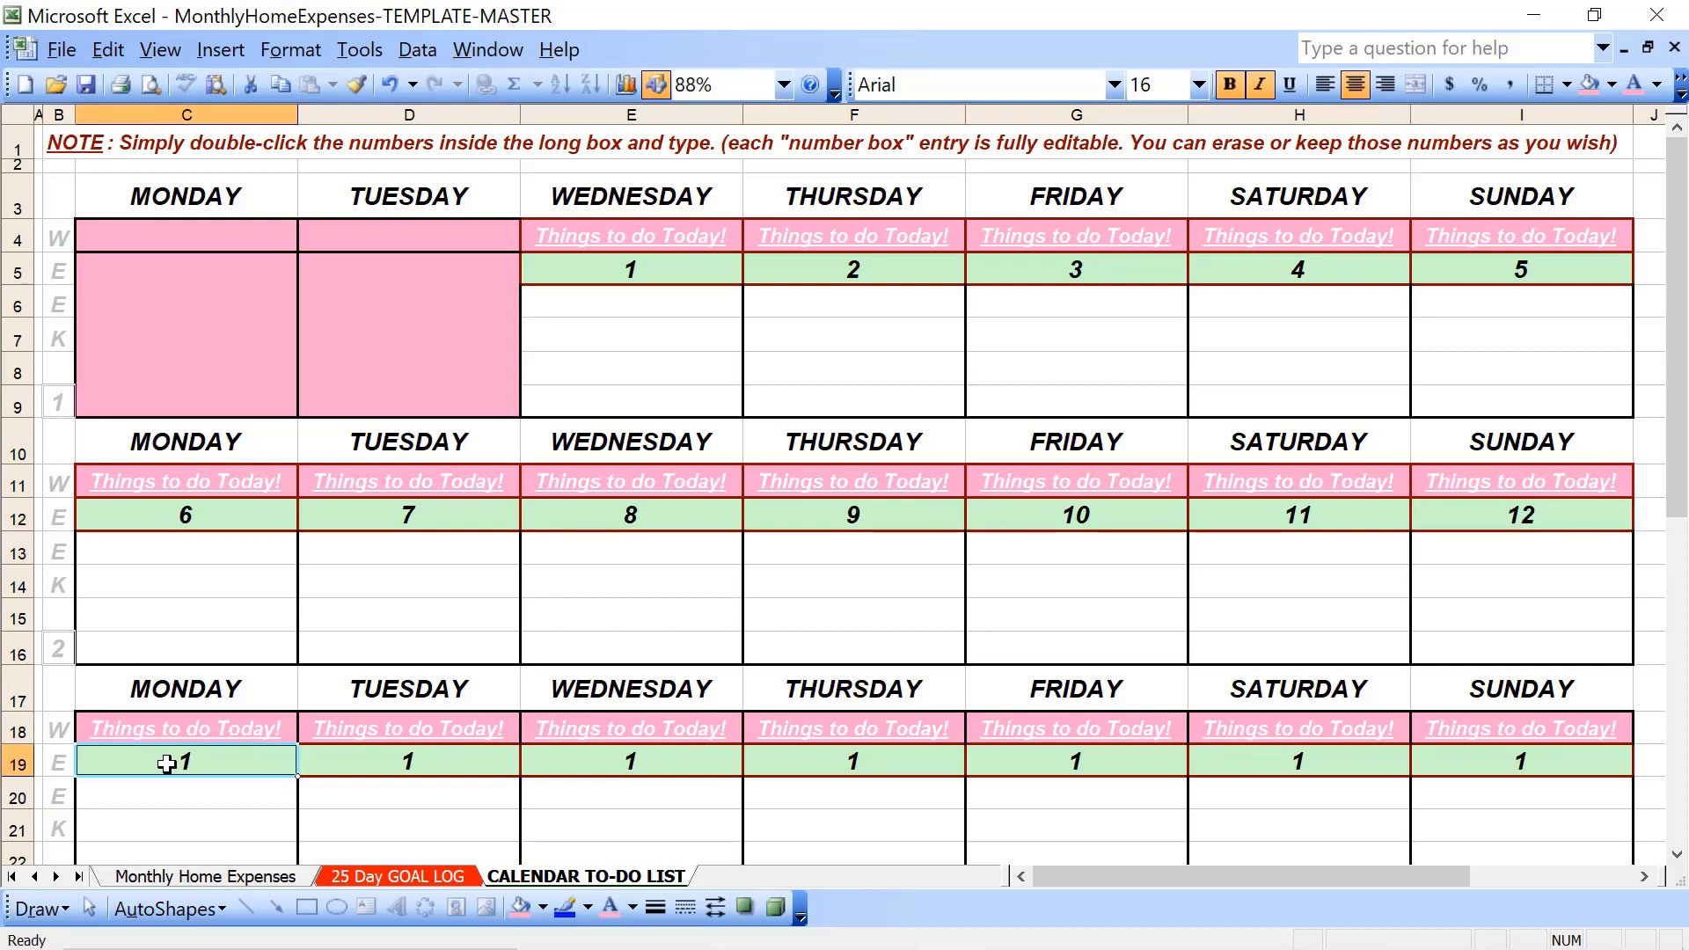
pyautogui.write('13')
pyautogui.press('Right')
pyautogui.write('14')
pyautogui.press('Right')
pyautogui.write('15')
pyautogui.press('Right')
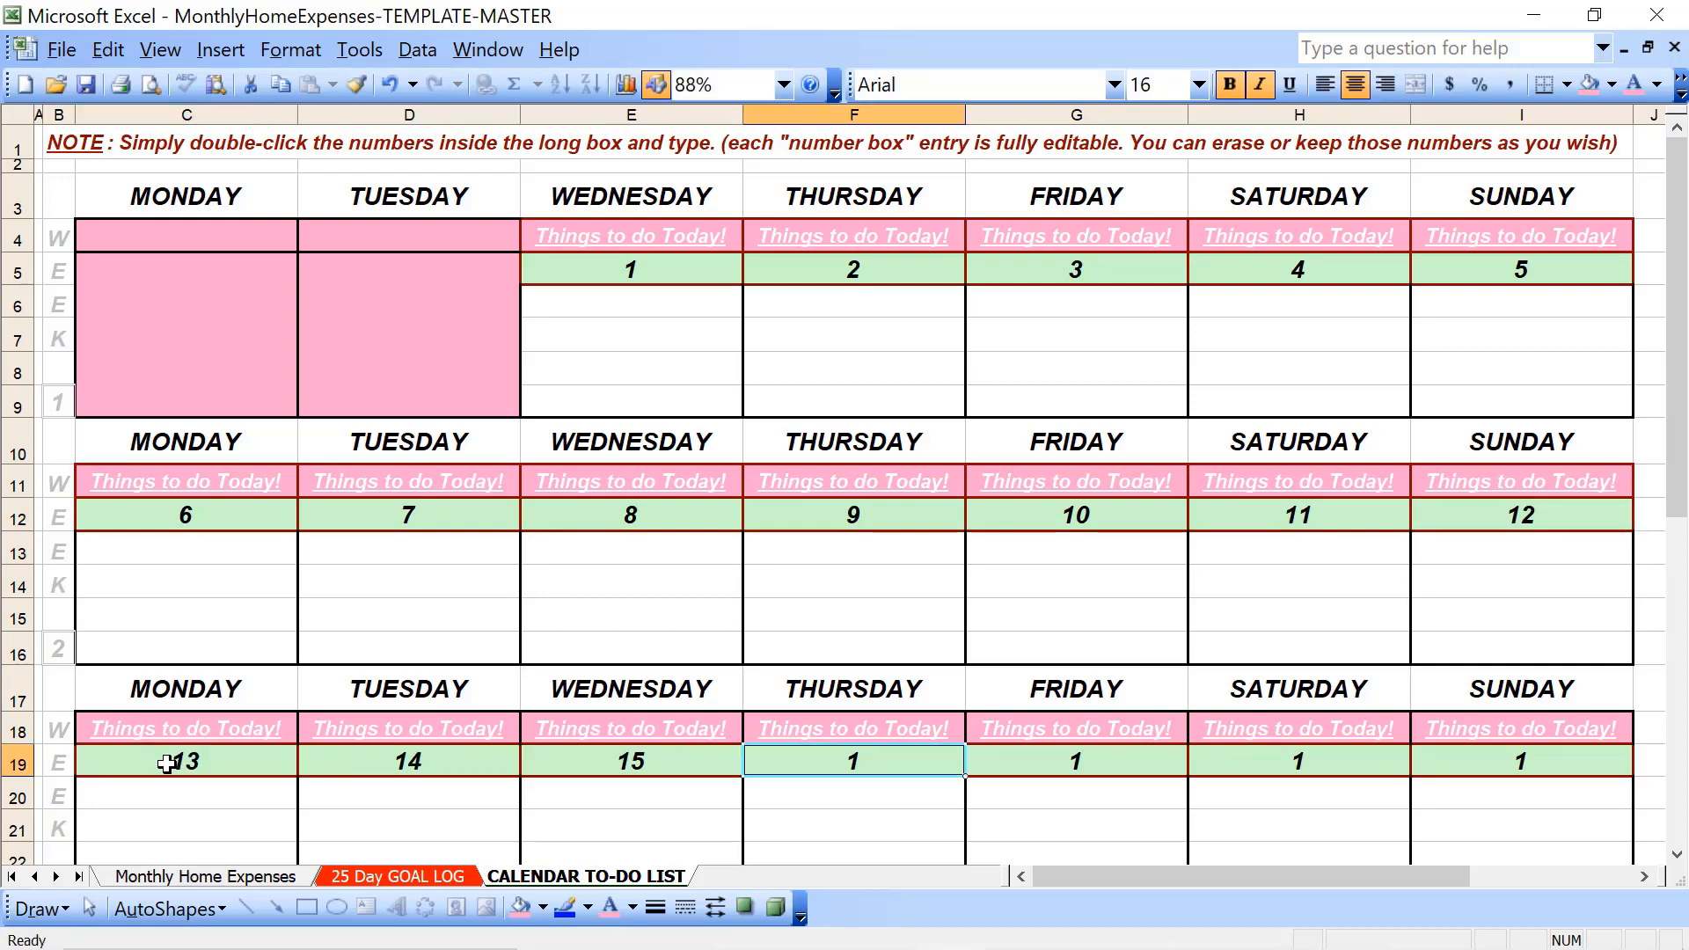
pyautogui.write('16')
pyautogui.press('Right')
pyautogui.write('17')
pyautogui.press('Right')
pyautogui.write('1')
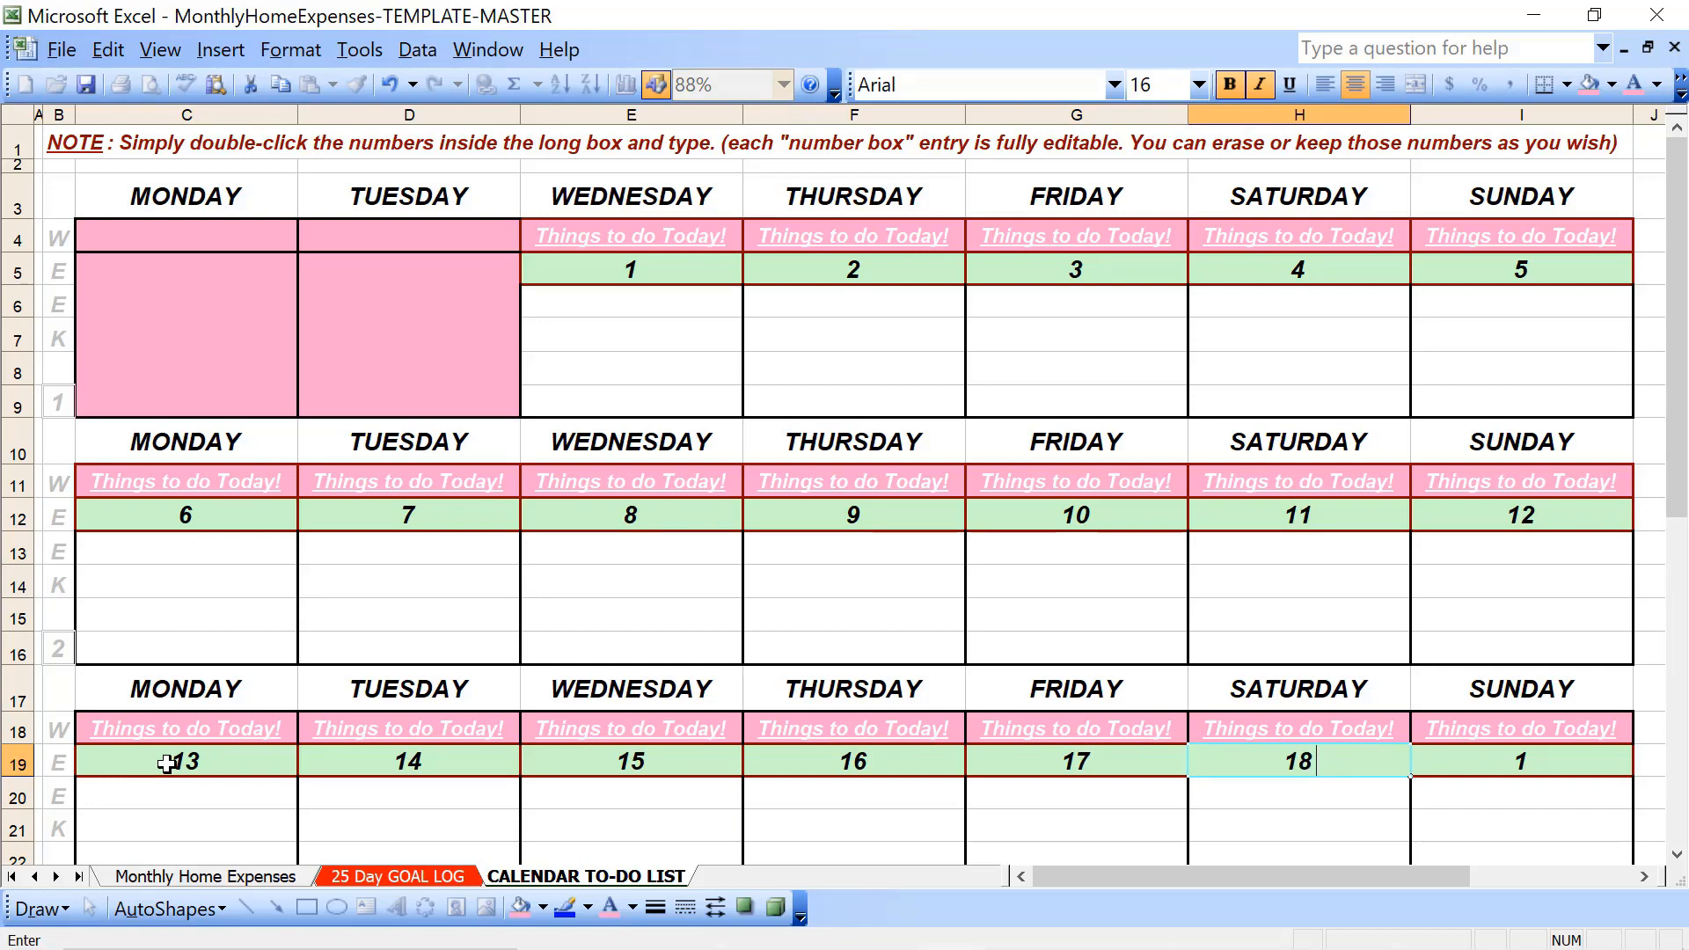
pyautogui.press('Right')
pyautogui.press('Right')
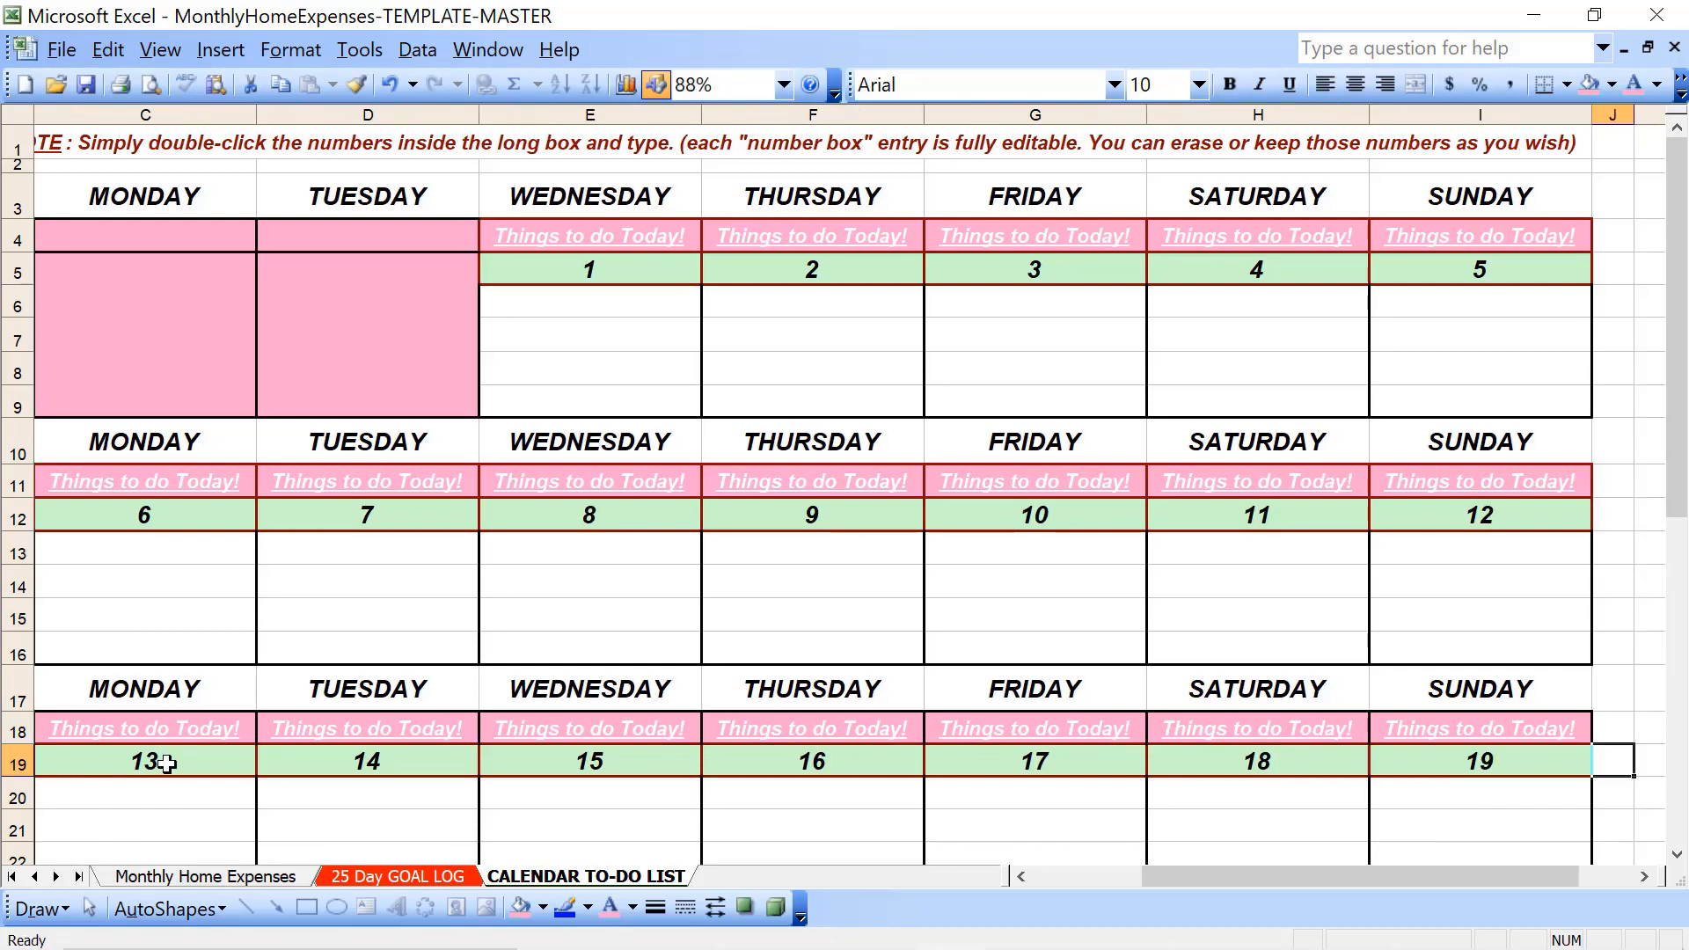
# - Number week 4's Monday through Sunday date cells in row 26 from 20 to 26
pyautogui.press('Left')
pyautogui.press('Home')
pyautogui.press('Down')
pyautogui.press('Down')
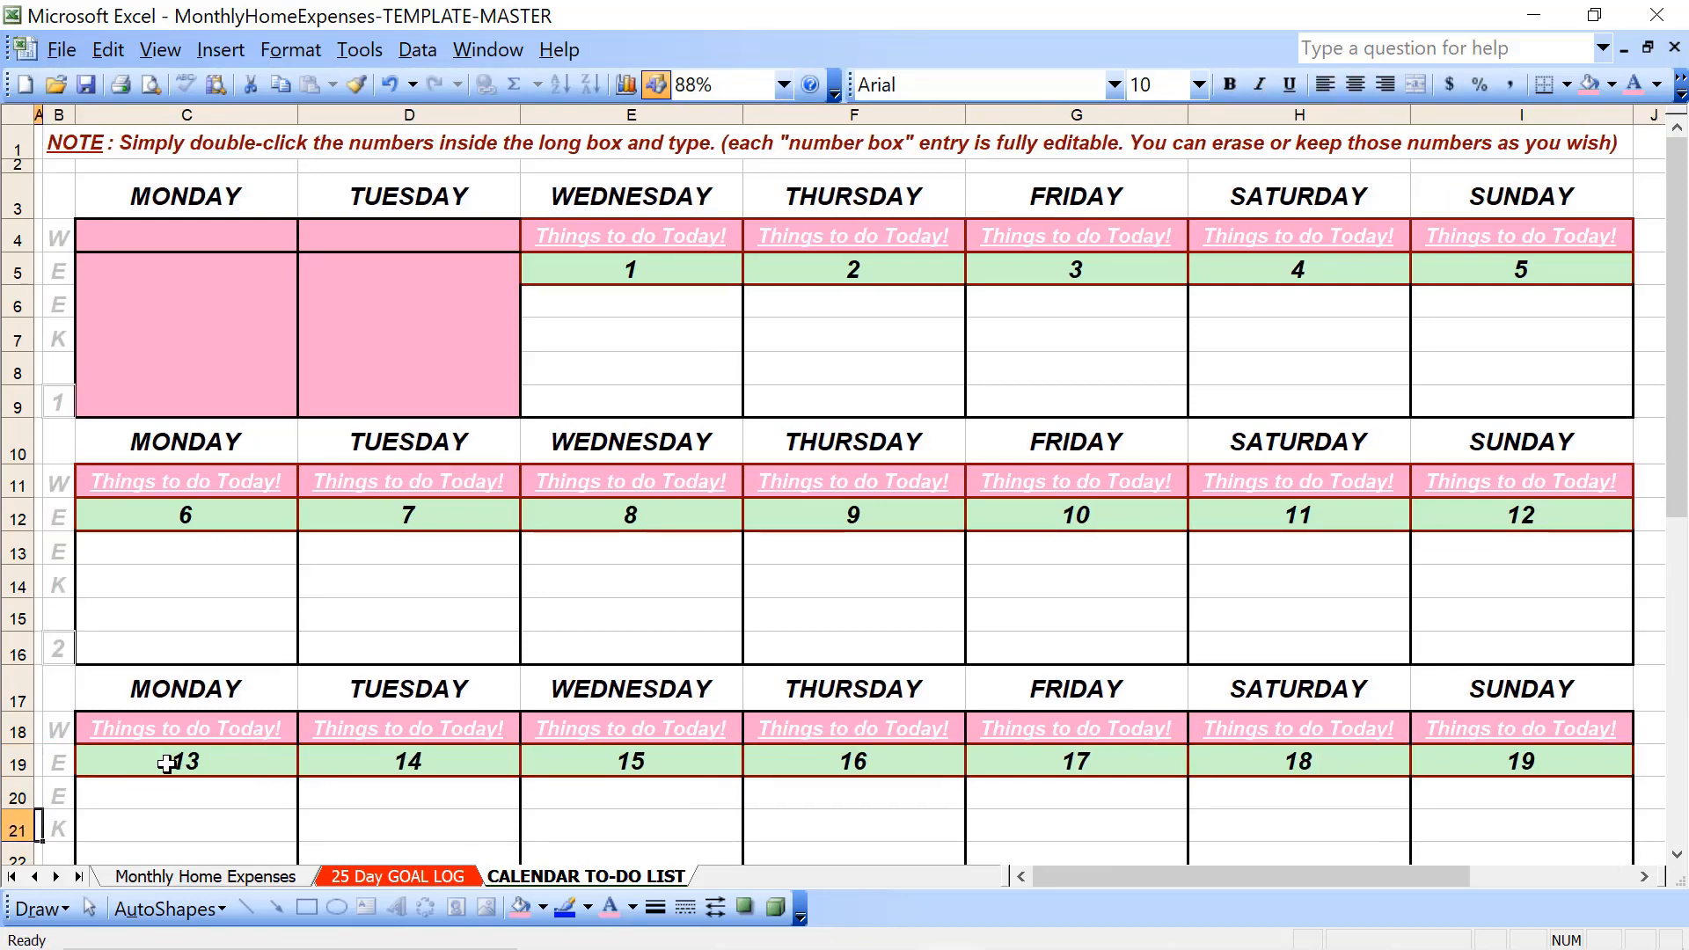
pyautogui.press('Down')
pyautogui.press('Down')
pyautogui.press('Down')
pyautogui.press('Down')
pyautogui.press('Down')
pyautogui.press('Down')
pyautogui.press('Down')
pyautogui.press('Down')
pyautogui.press('Down')
pyautogui.press('Down')
pyautogui.press('Down')
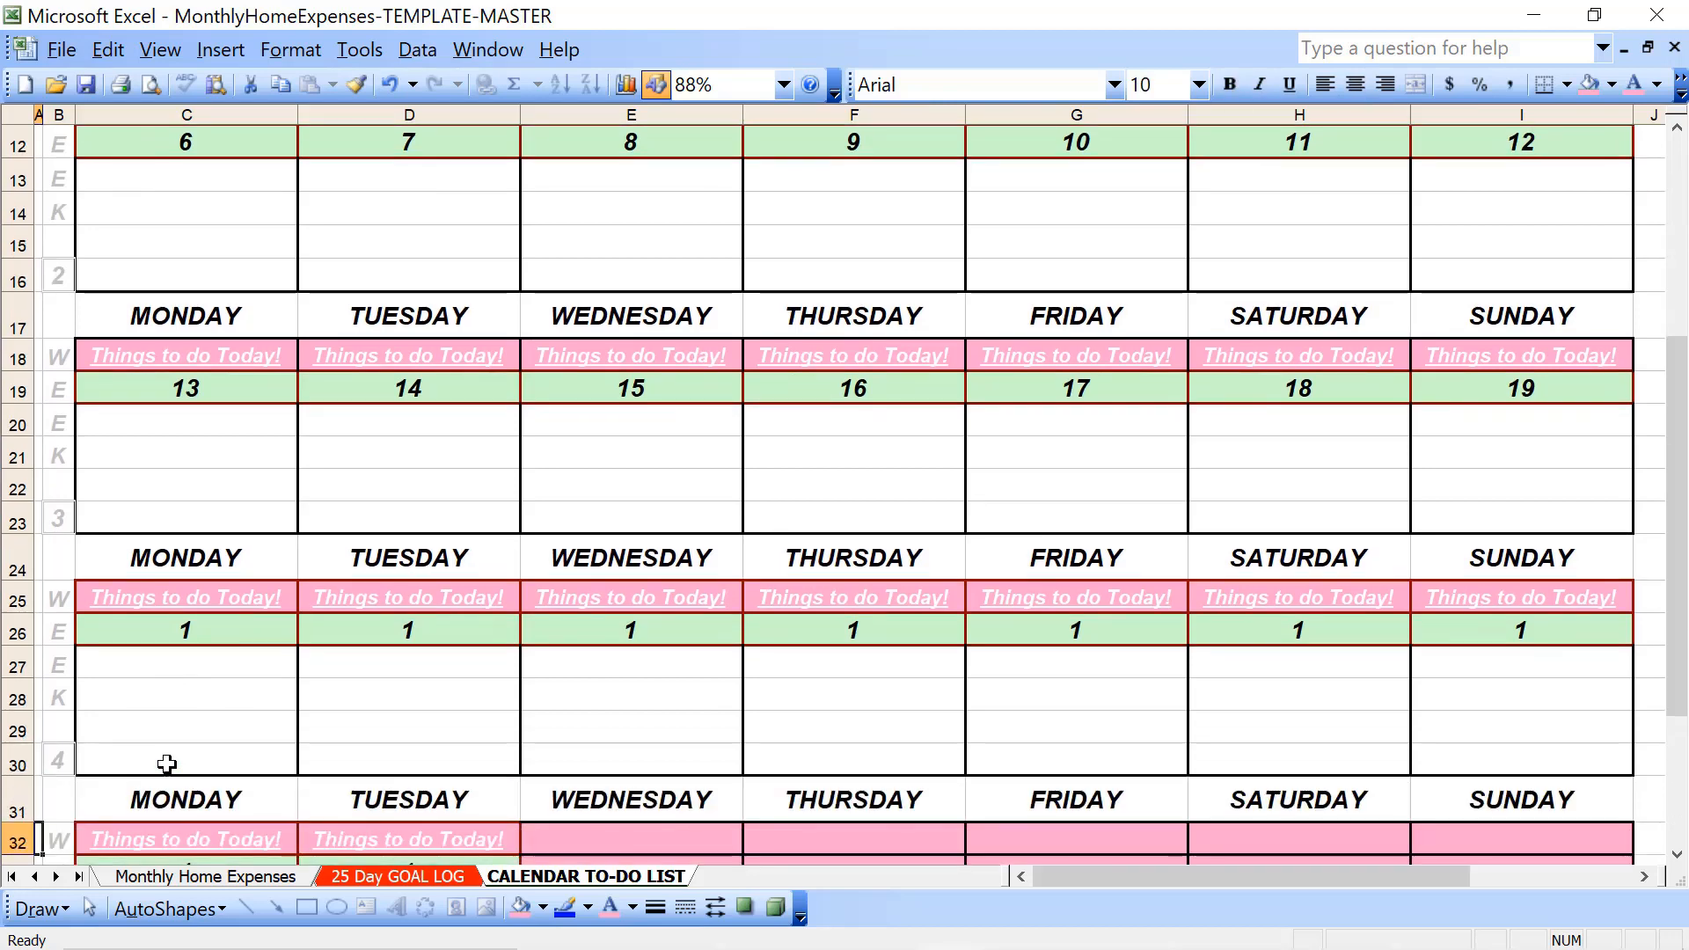
pyautogui.press('Down')
pyautogui.press('Down')
pyautogui.press('Down')
pyautogui.click(223, 530)
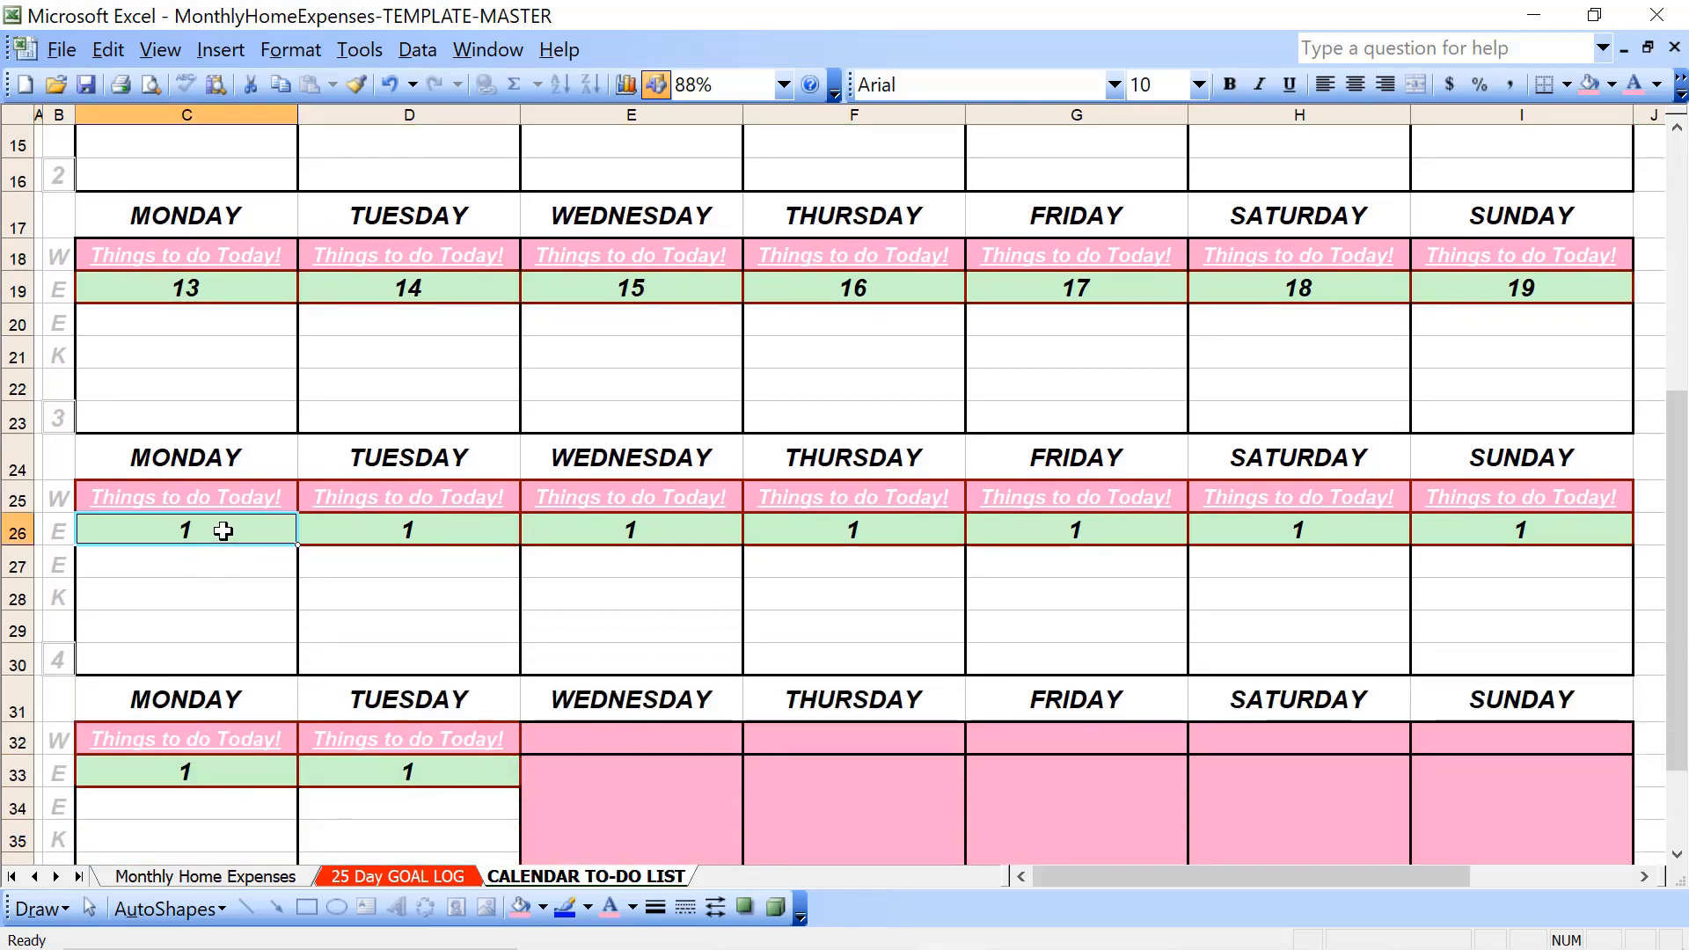
pyautogui.write('20')
pyautogui.press('Tab')
pyautogui.write('21')
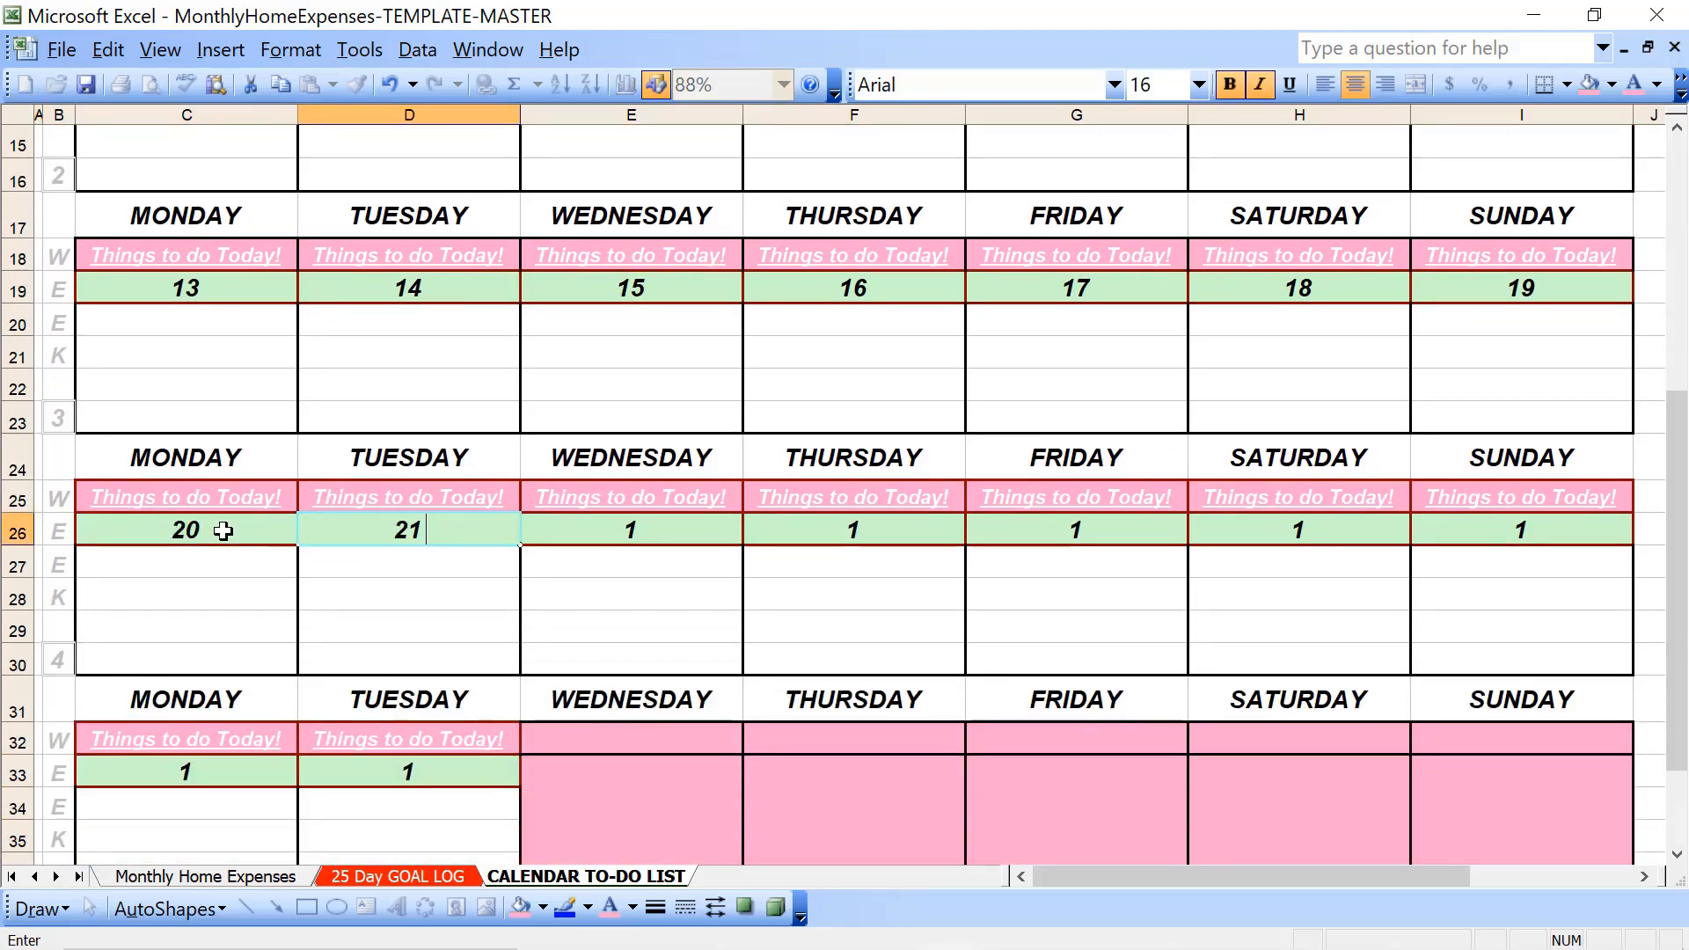
pyautogui.press('Tab')
pyautogui.write('22')
pyautogui.press('Tab')
pyautogui.write('23')
pyautogui.press('Tab')
pyautogui.write('2')
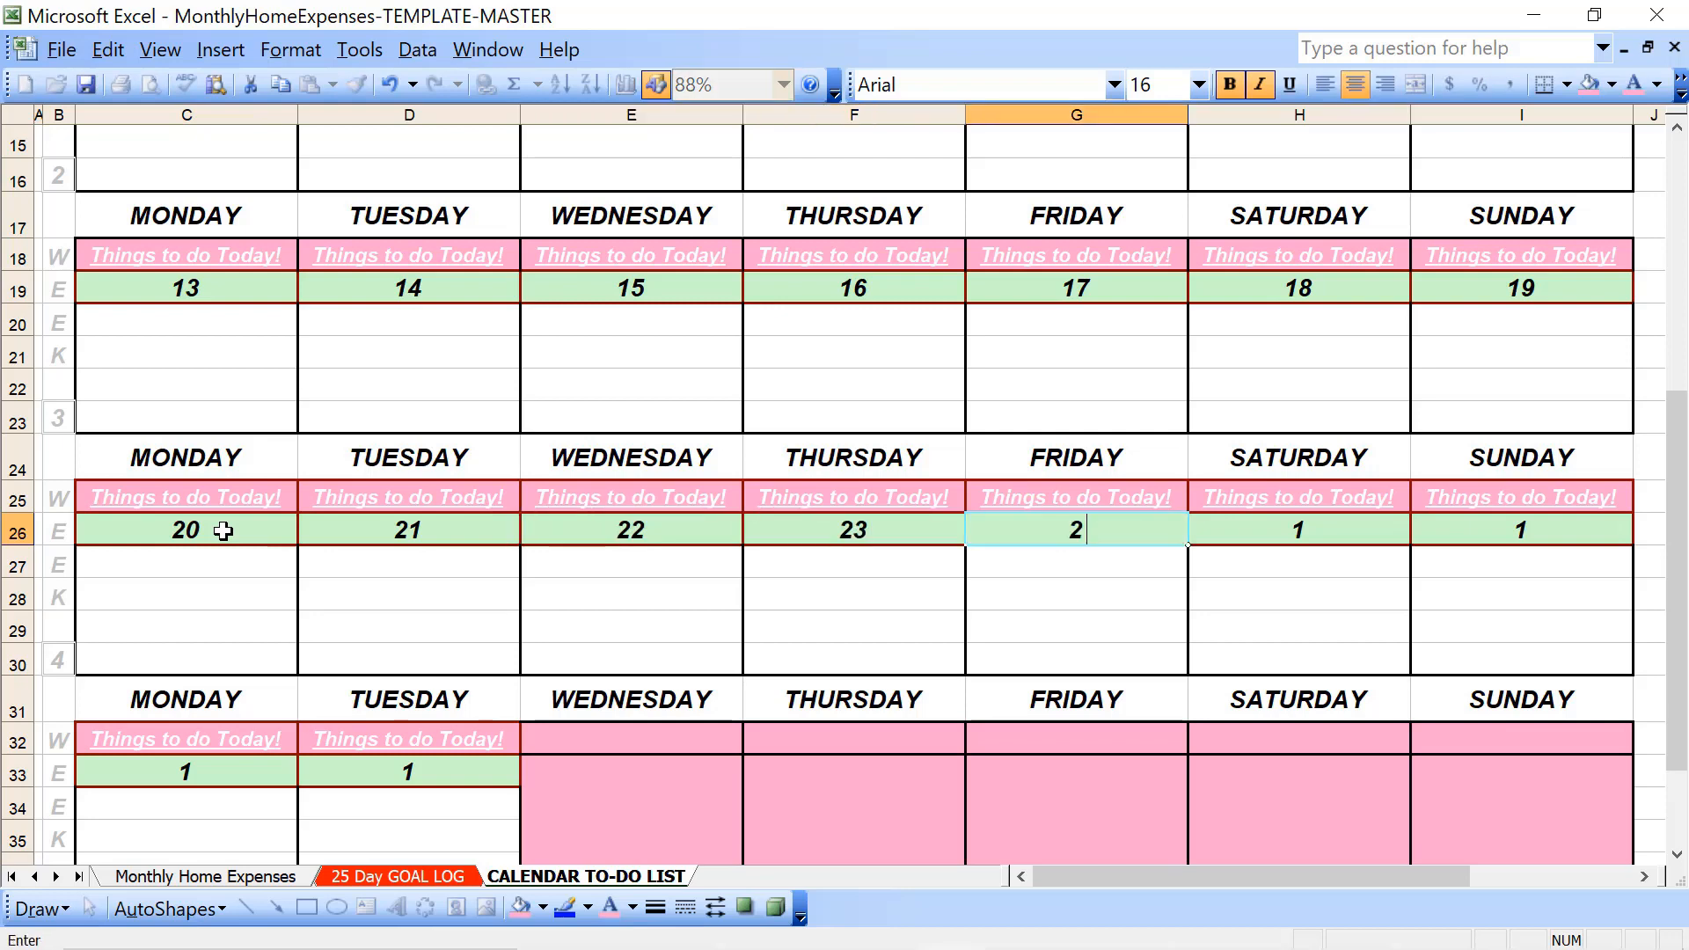
pyautogui.write('4')
pyautogui.press('Tab')
pyautogui.write('25')
pyautogui.press('Tab')
pyautogui.write('2')
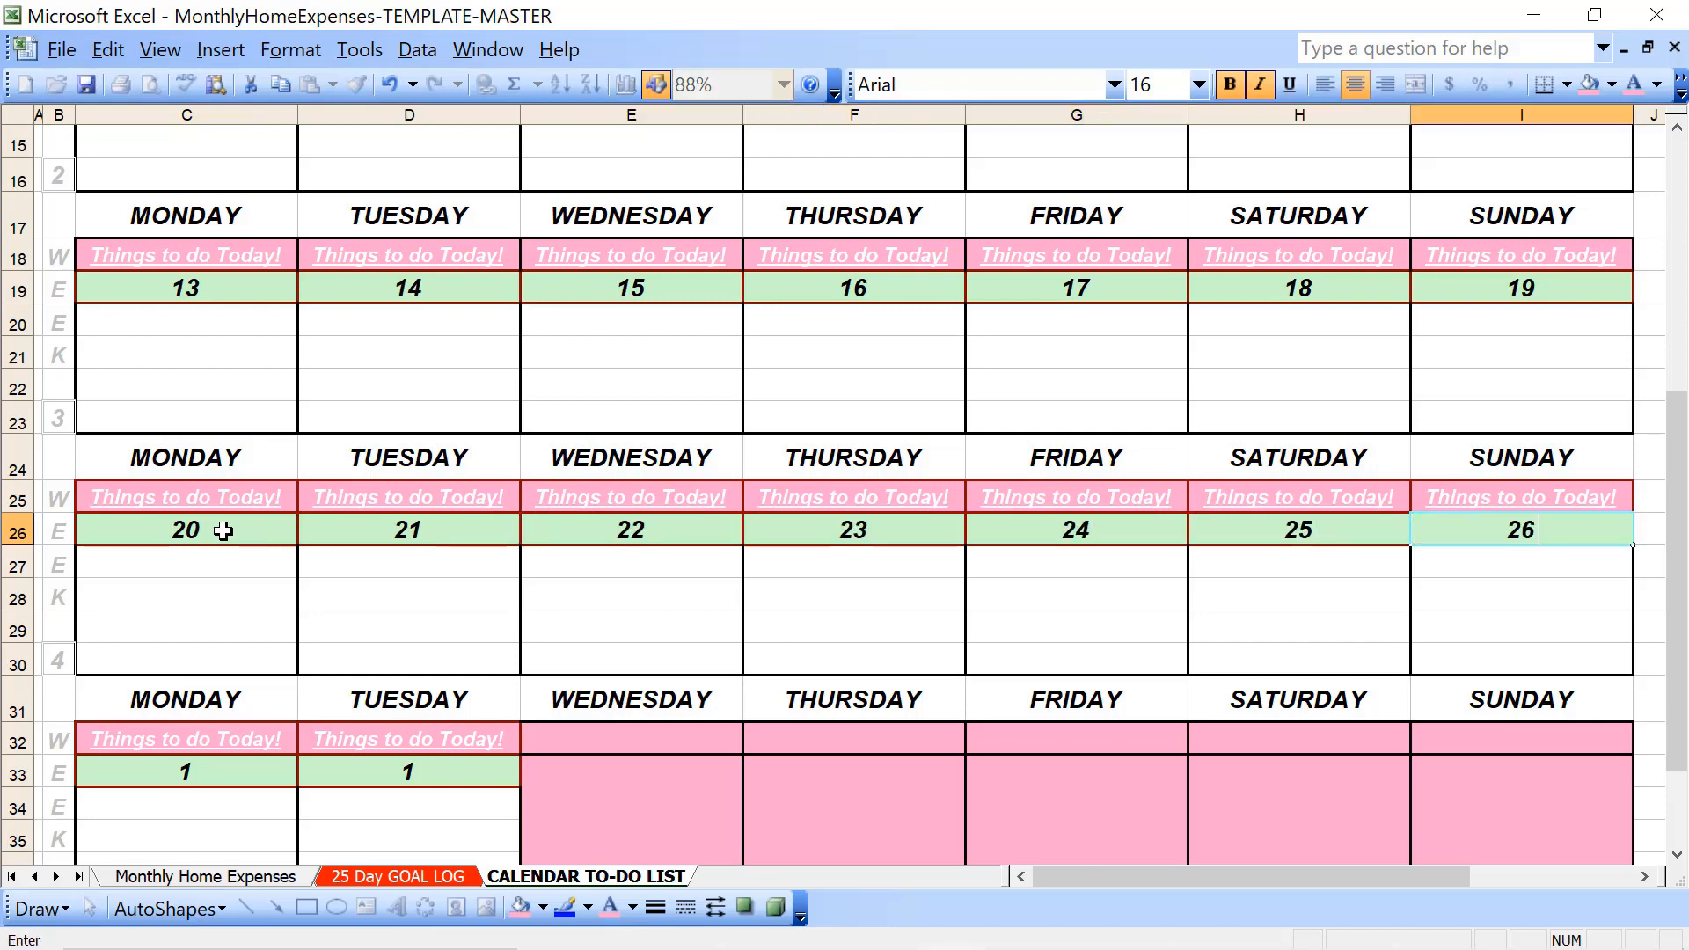
# - Enter 26 as week 5's Monday date and 28 as its Tuesday date in row 33
pyautogui.press('Escape')
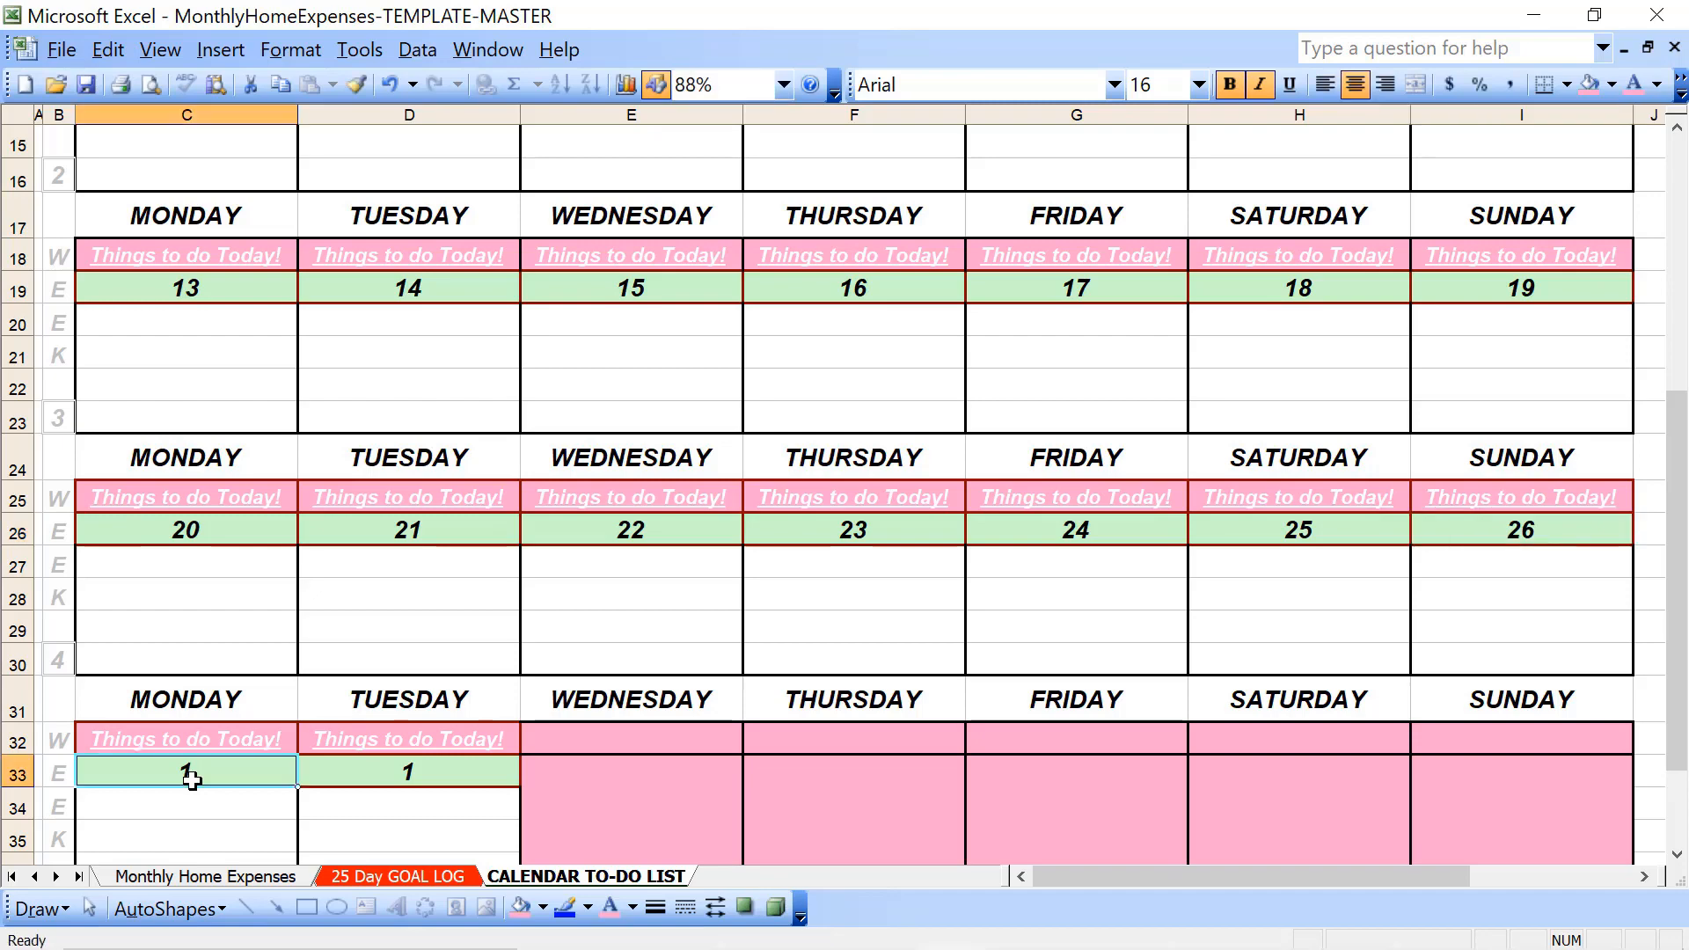
pyautogui.write('26')
pyautogui.press('Tab')
pyautogui.write('28')
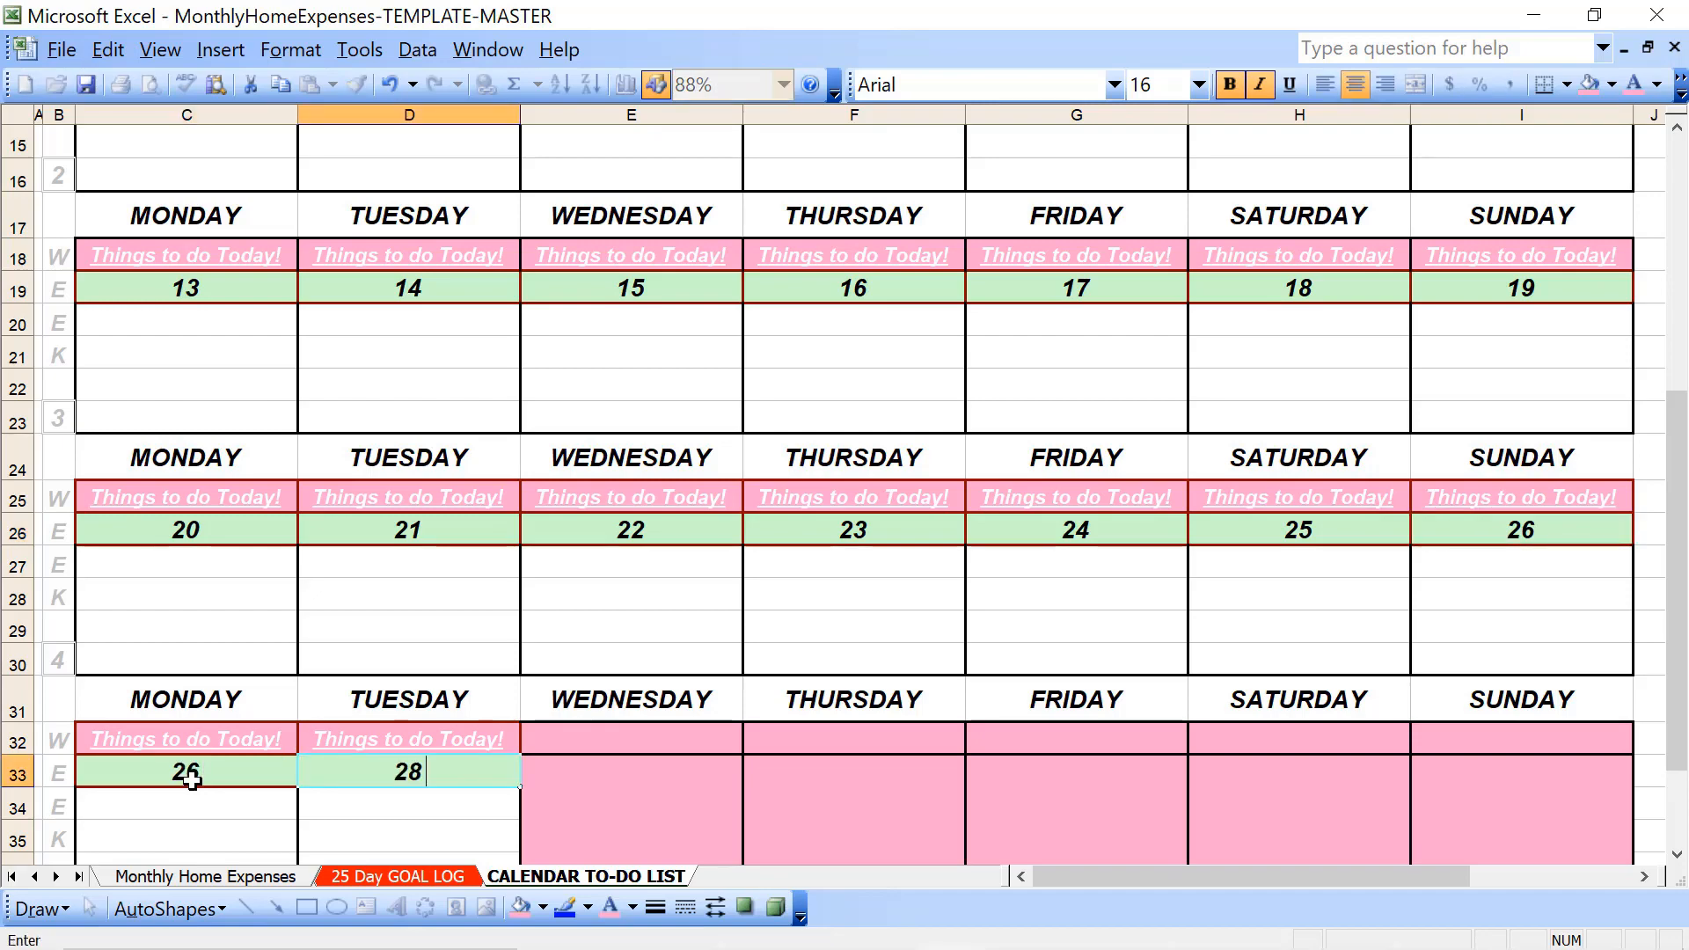
# - Enter FEBRUARY in D6 and 2023 in D7, inside week 1's blanked-out Tuesday block
pyautogui.press('Up')
pyautogui.press('Up')
pyautogui.press('Up')
pyautogui.press('Up')
pyautogui.press('Up')
pyautogui.press('Up')
pyautogui.press('Up')
pyautogui.press('Up')
pyautogui.press('Up')
pyautogui.press('Up')
pyautogui.press('Up')
pyautogui.press('Up')
pyautogui.press('Up')
pyautogui.press('Up')
pyautogui.press('Up')
pyautogui.press('Up')
pyautogui.press('Up')
pyautogui.press('Up')
pyautogui.press('Up')
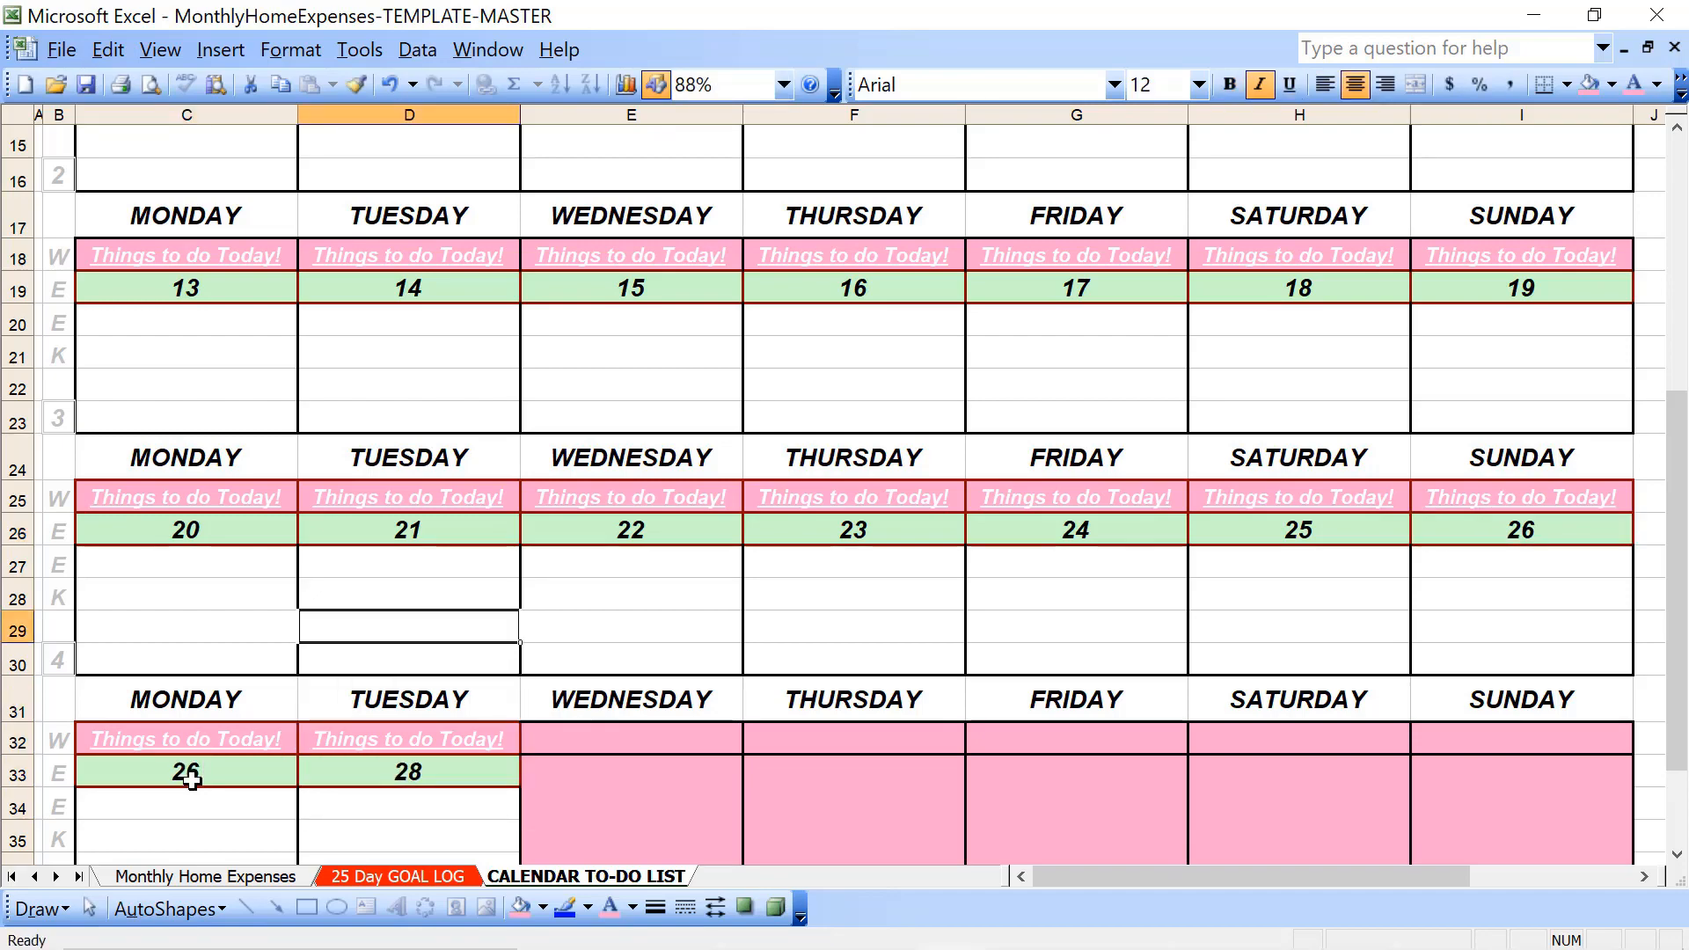
pyautogui.press('Up')
pyautogui.press('Up')
pyautogui.press('Up')
pyautogui.press('Up')
pyautogui.press('Up')
pyautogui.press('Up')
pyautogui.press('Up')
pyautogui.press('Up')
pyautogui.press('Up')
pyautogui.press('Up')
pyautogui.press('Up')
pyautogui.press('Up')
pyautogui.press('Up')
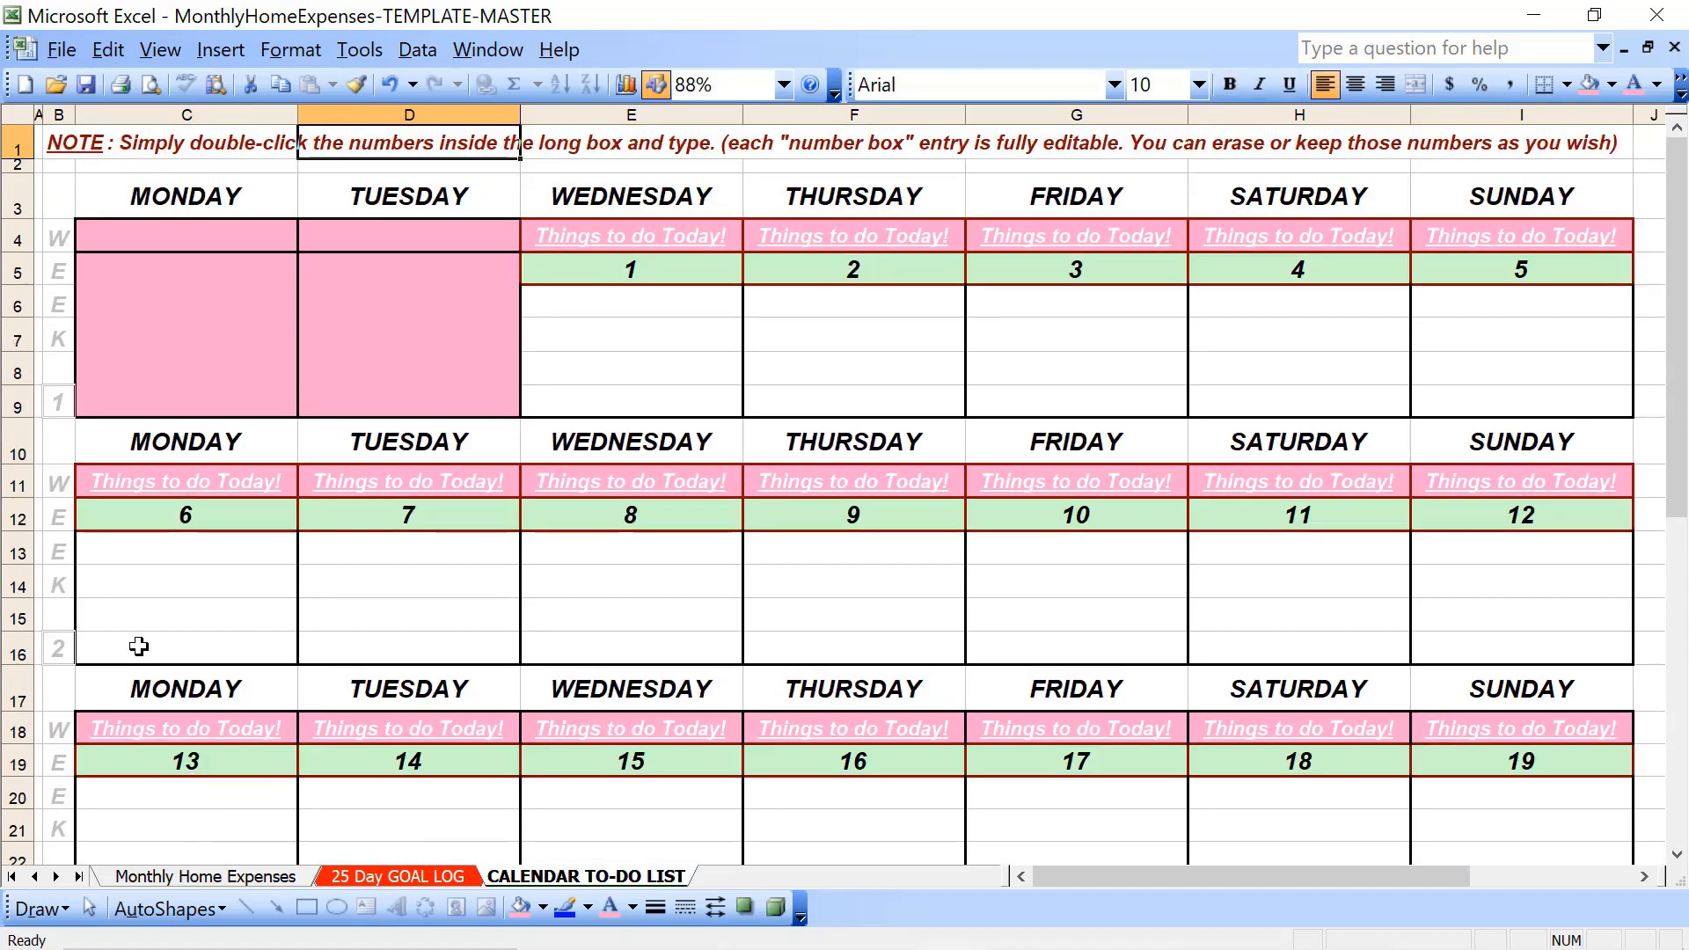
pyautogui.click(345, 320)
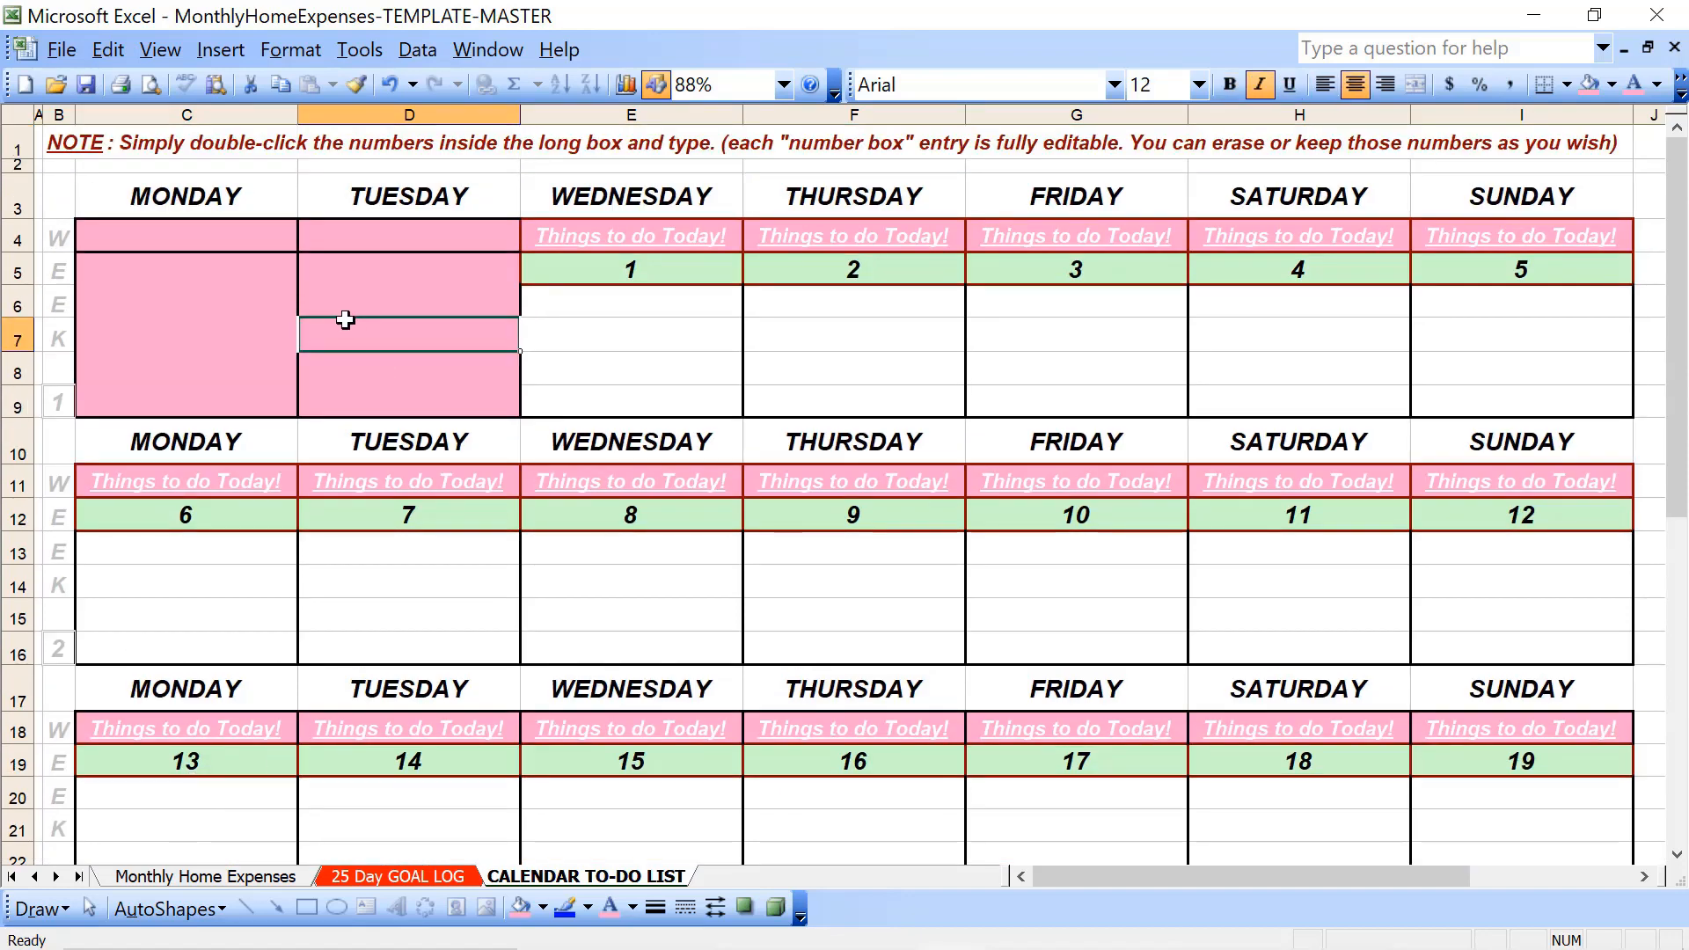
pyautogui.press('Up')
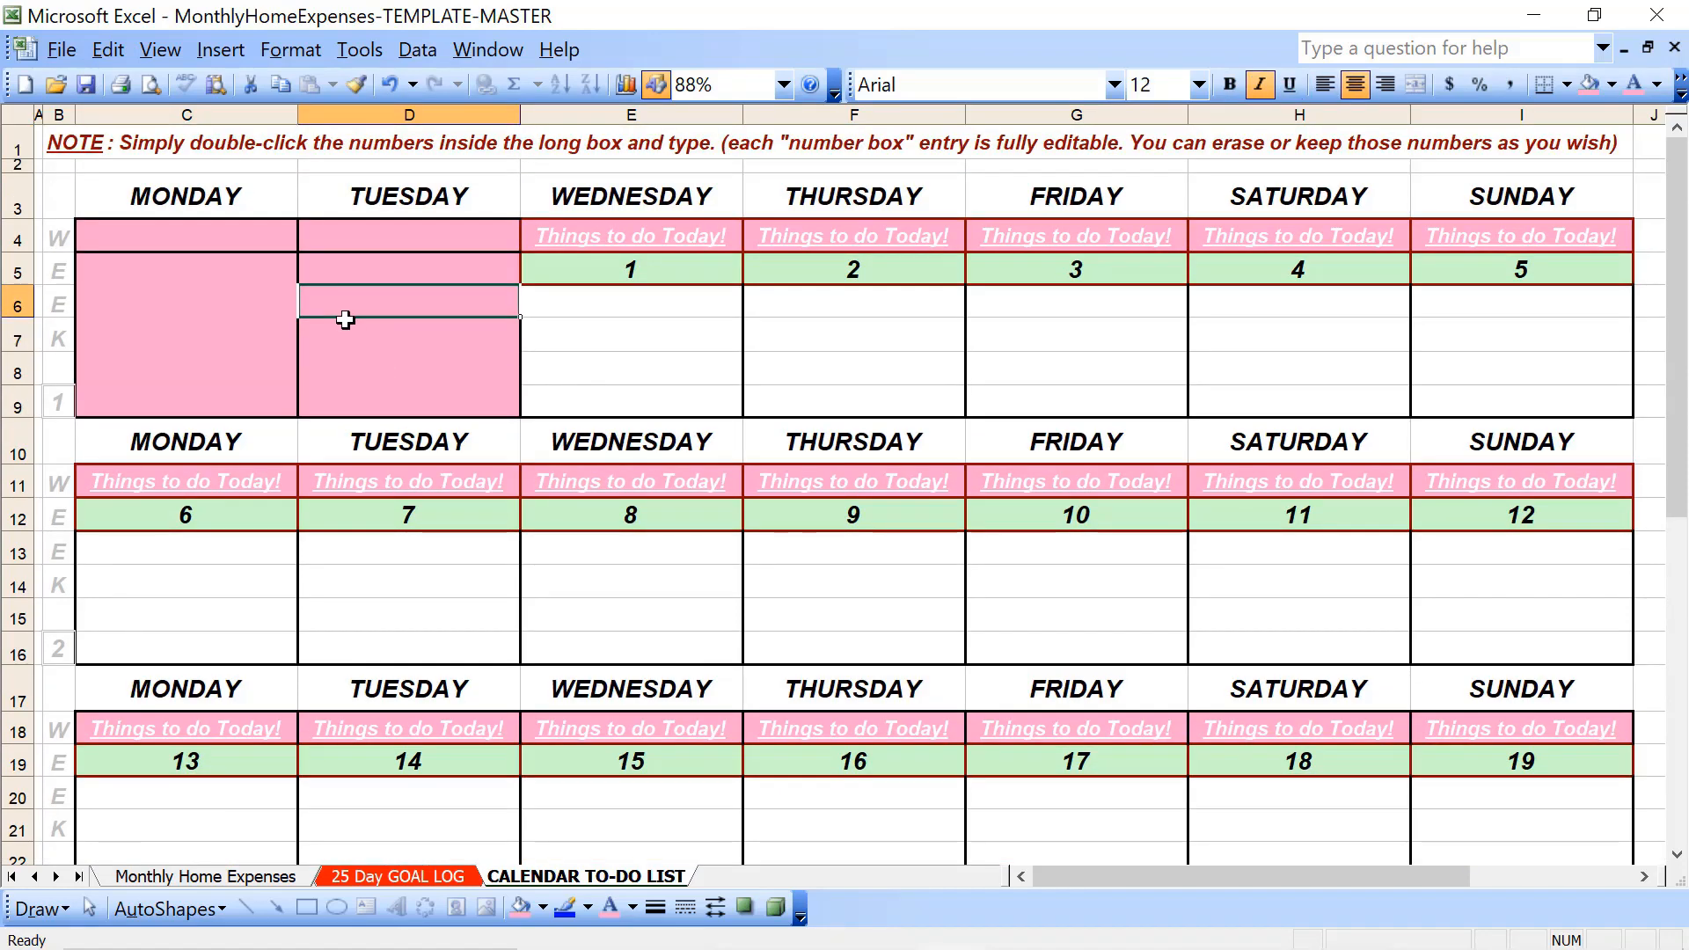
pyautogui.press('capslock')
pyautogui.write('FE')
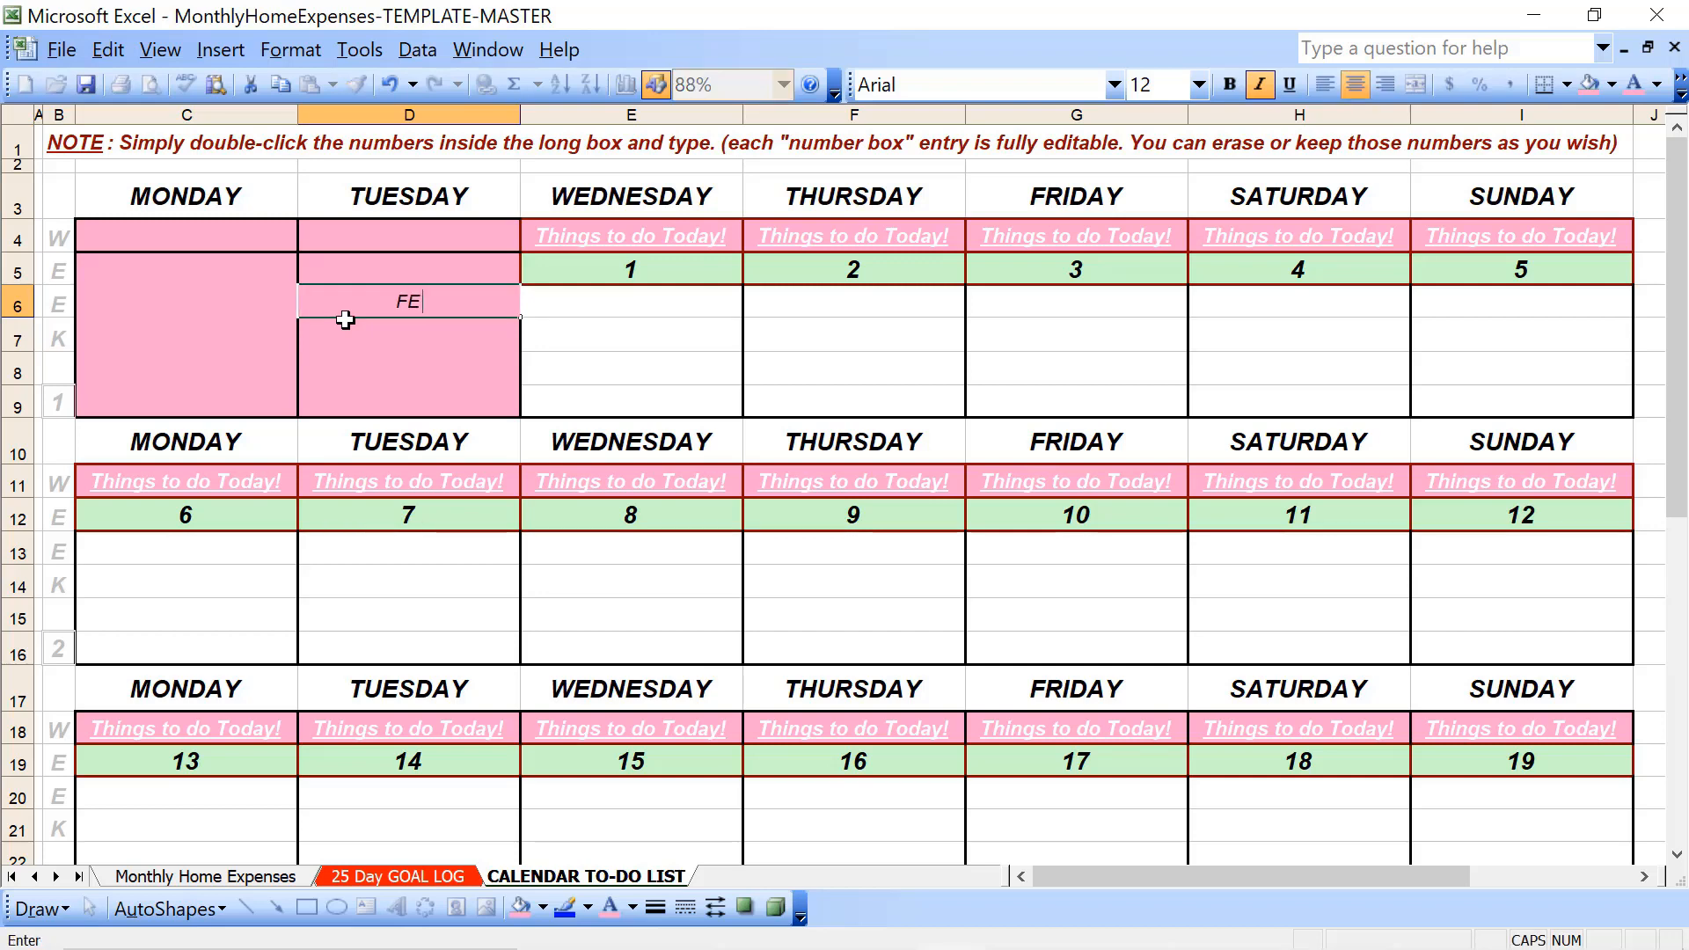
pyautogui.write('BRUARY')
pyautogui.press('Return')
pyautogui.write('2023')
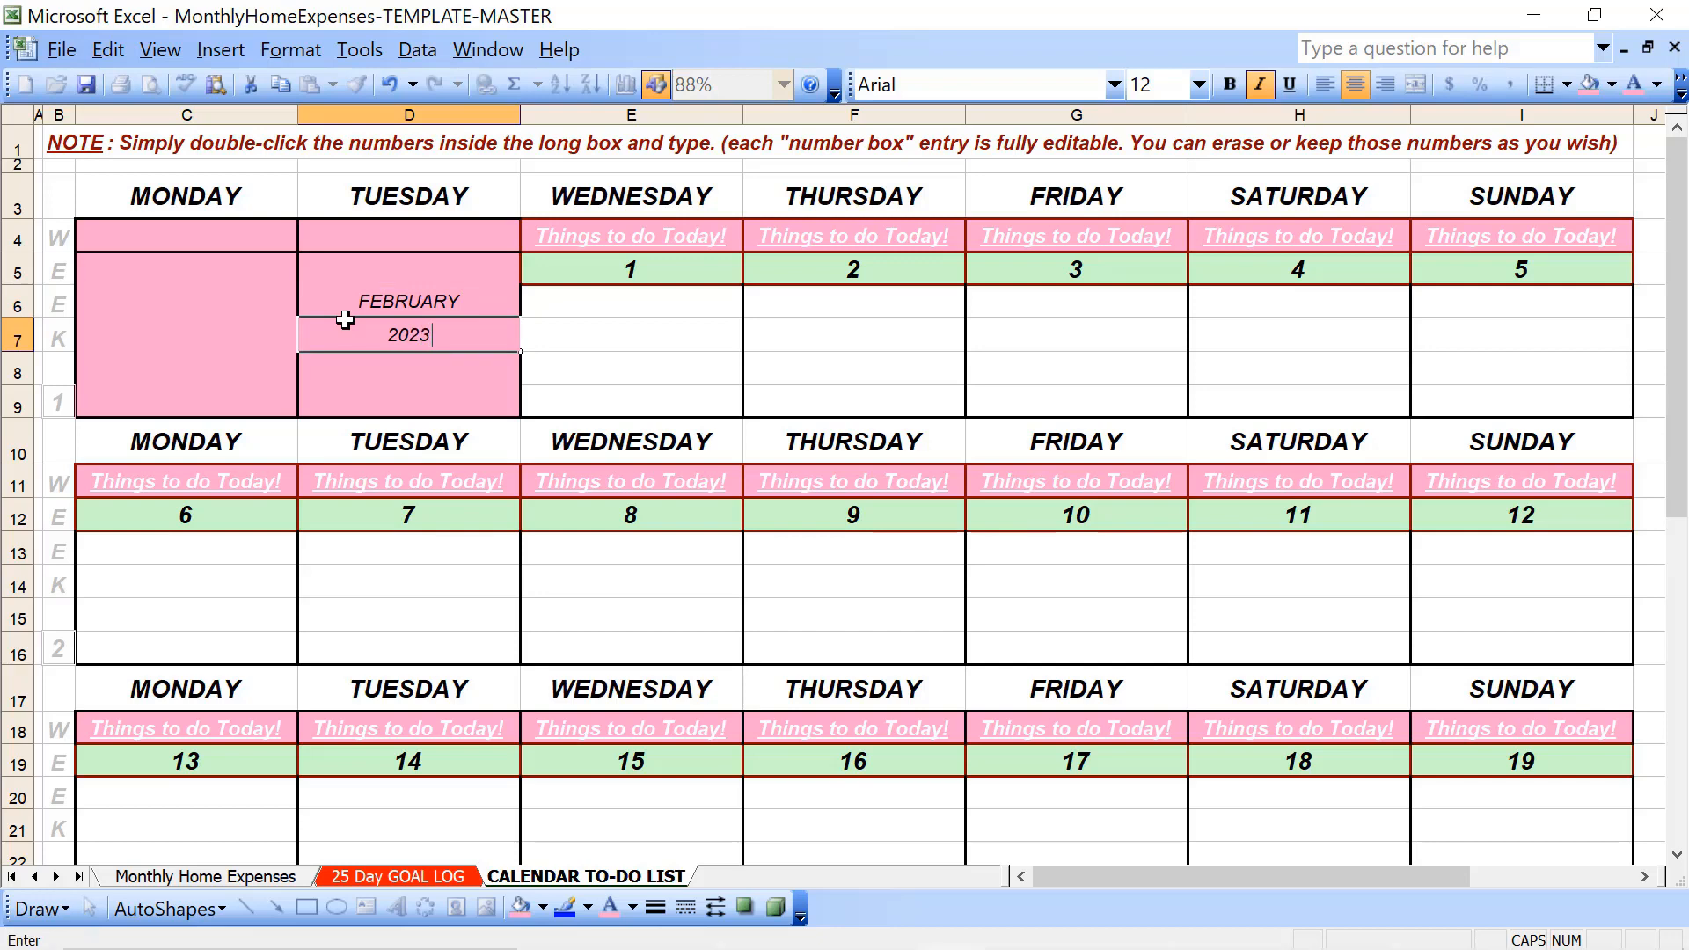
pyautogui.press('Up')
# - Format FEBRUARY and 2023 in D6:D7 as bold white text at font size 20
pyautogui.press('Down')
pyautogui.hotkey('shift', 'Up')
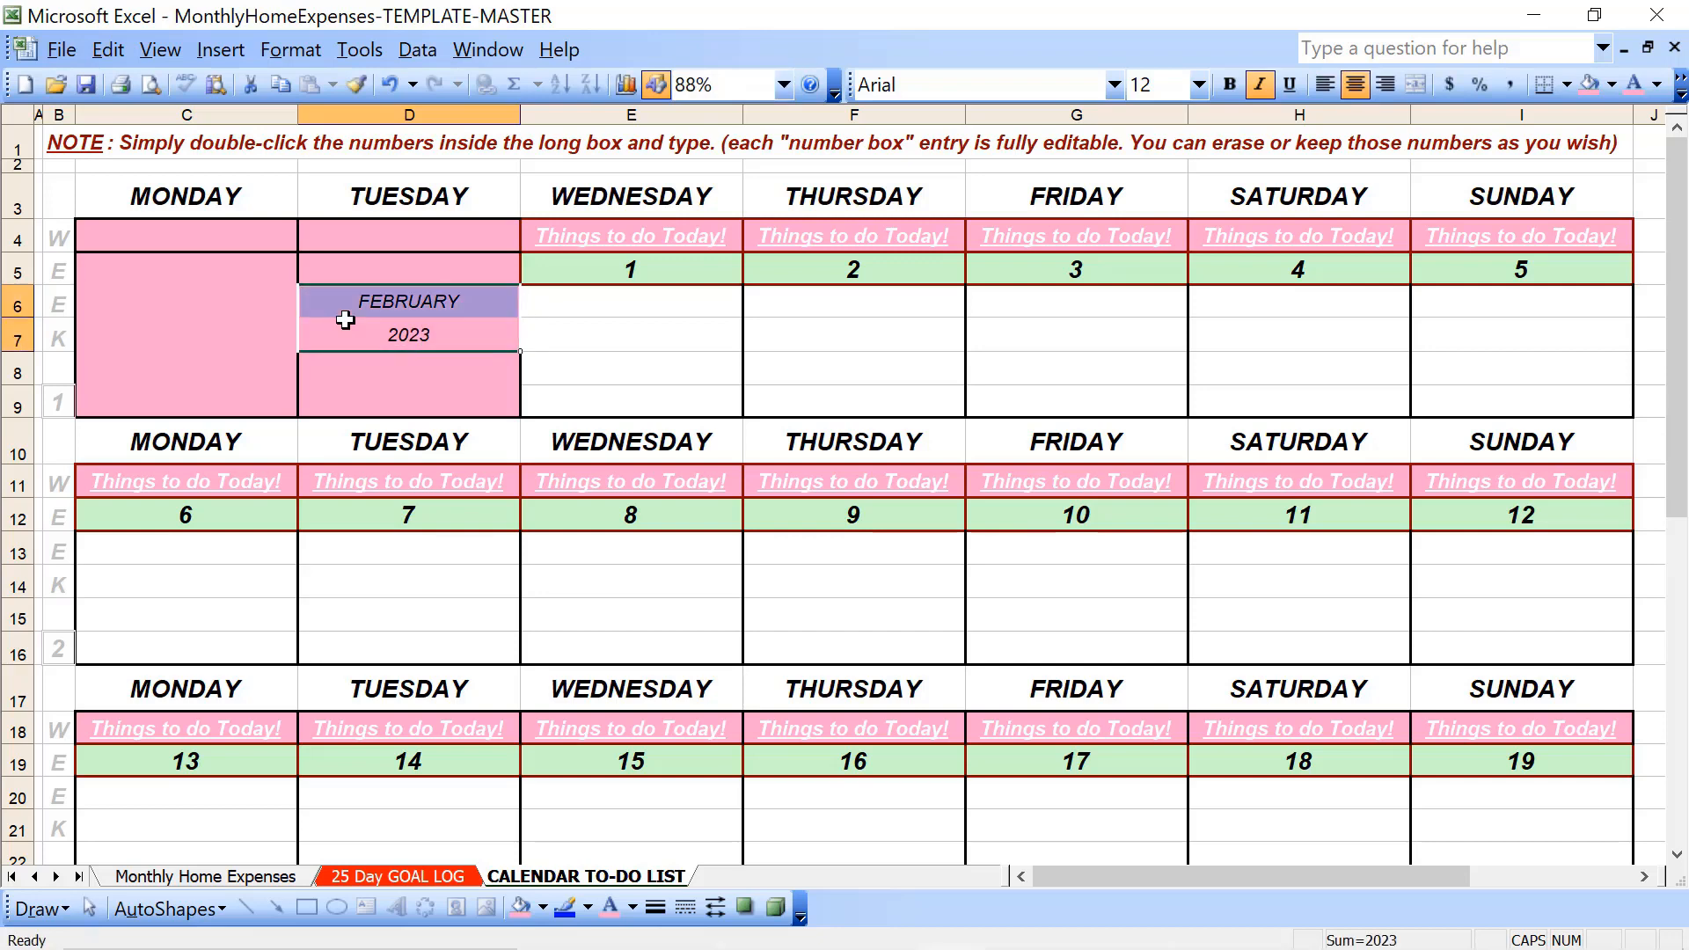
pyautogui.click(1229, 85)
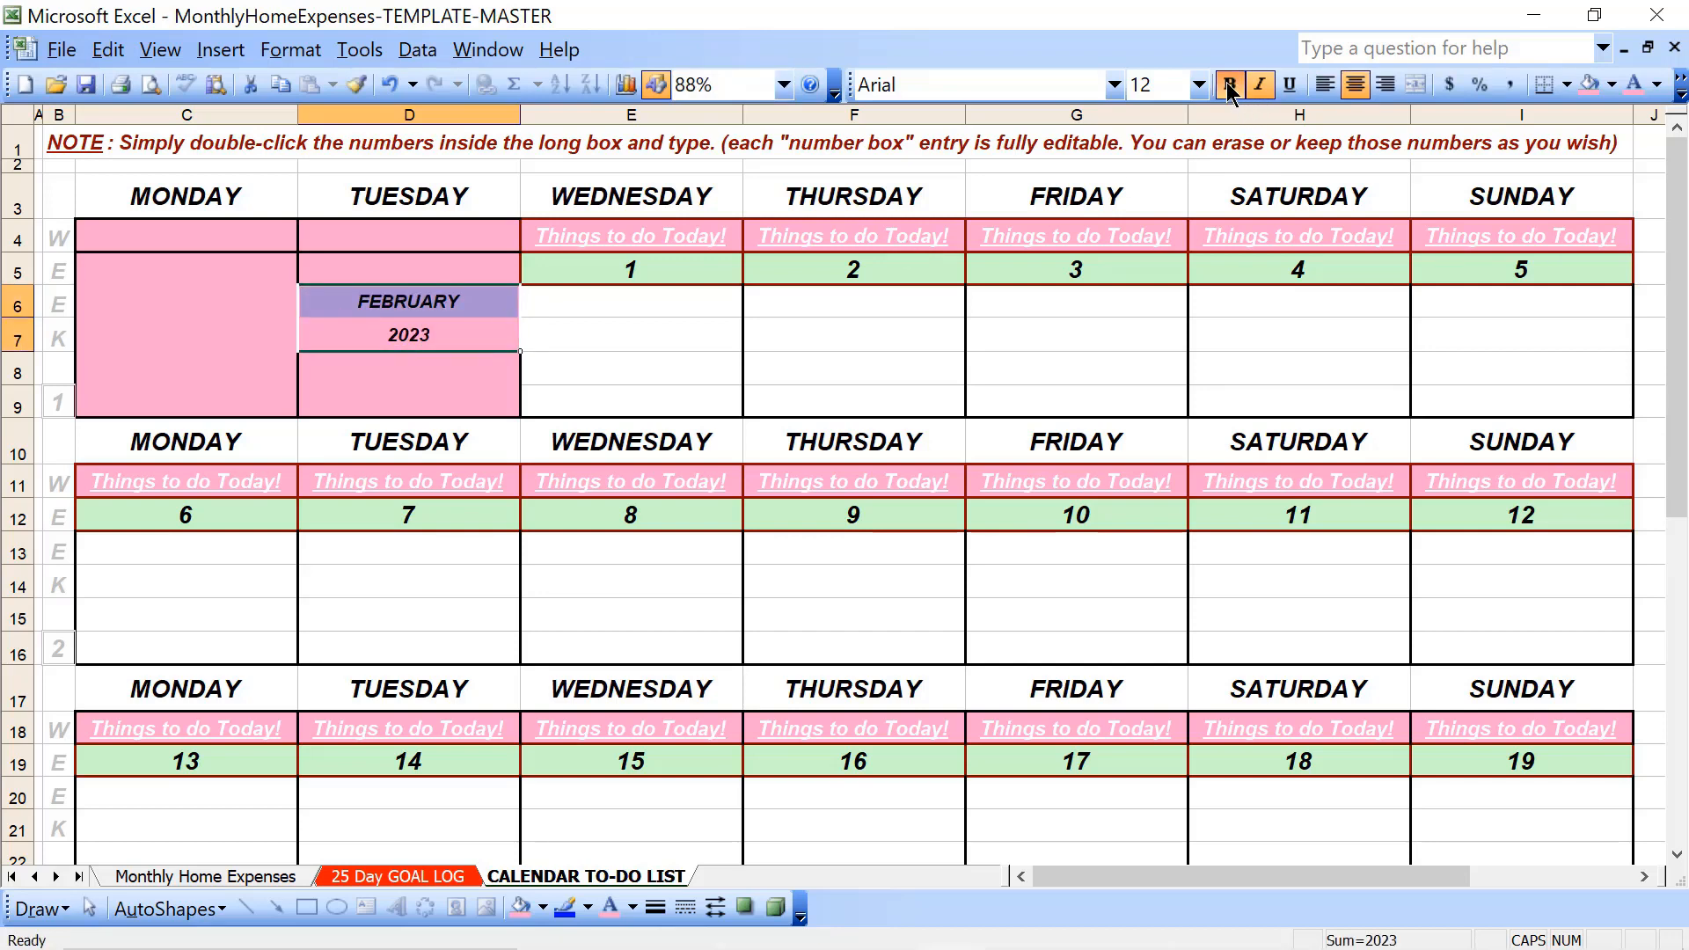
pyautogui.click(1196, 86)
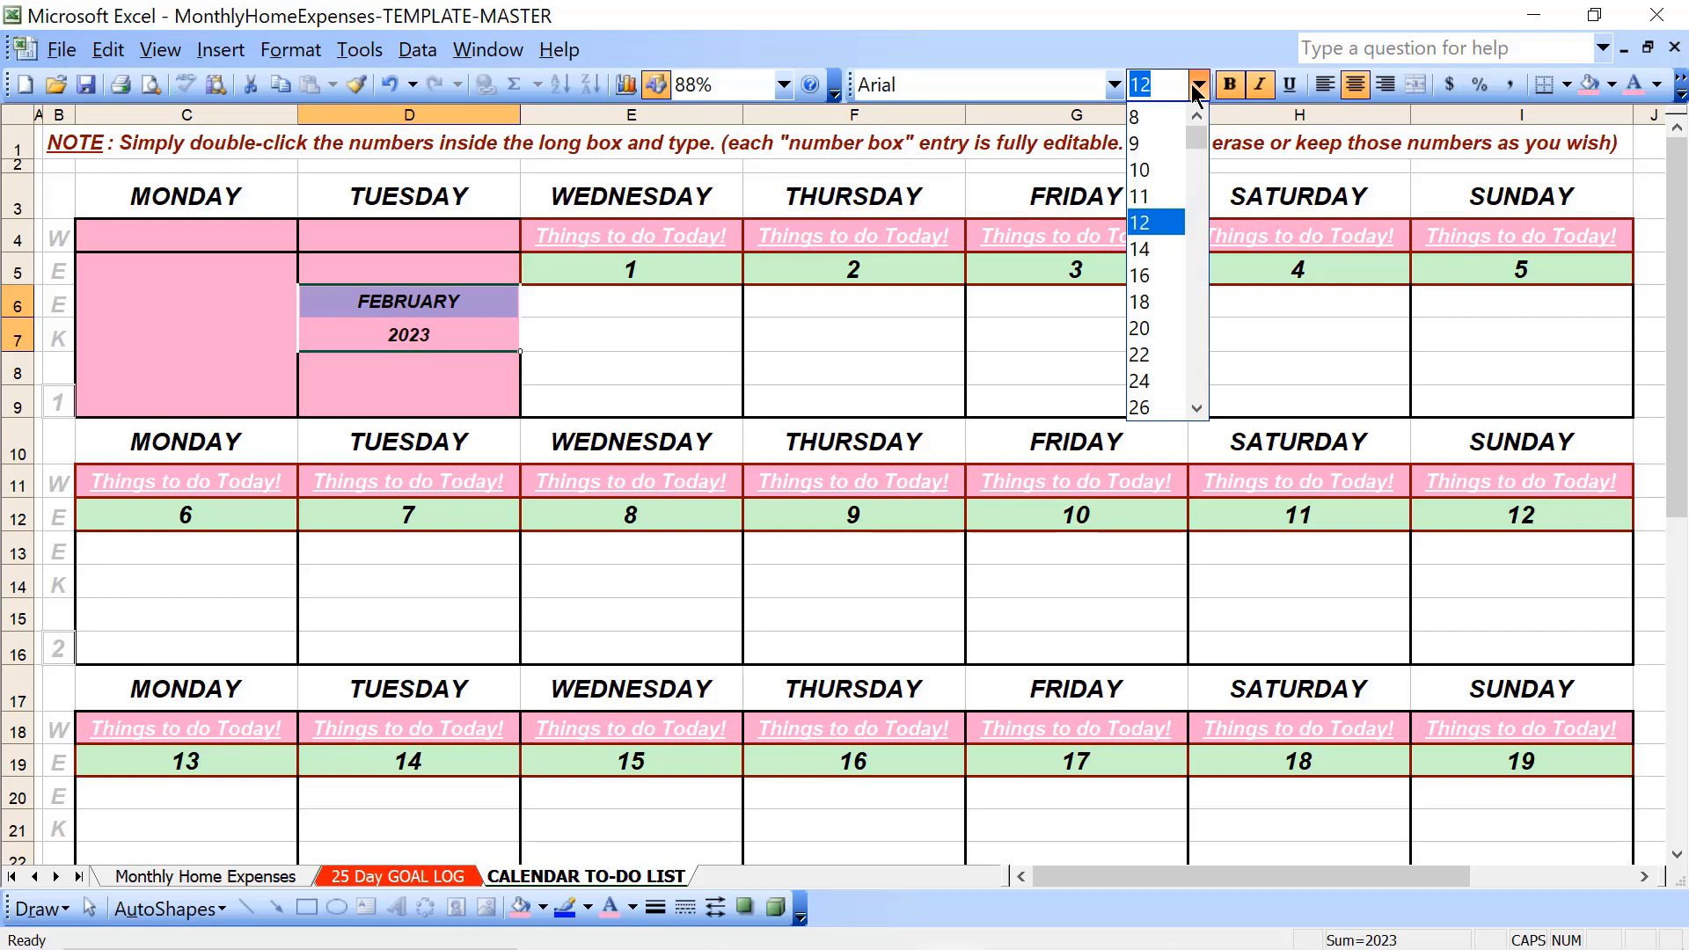
pyautogui.click(1153, 325)
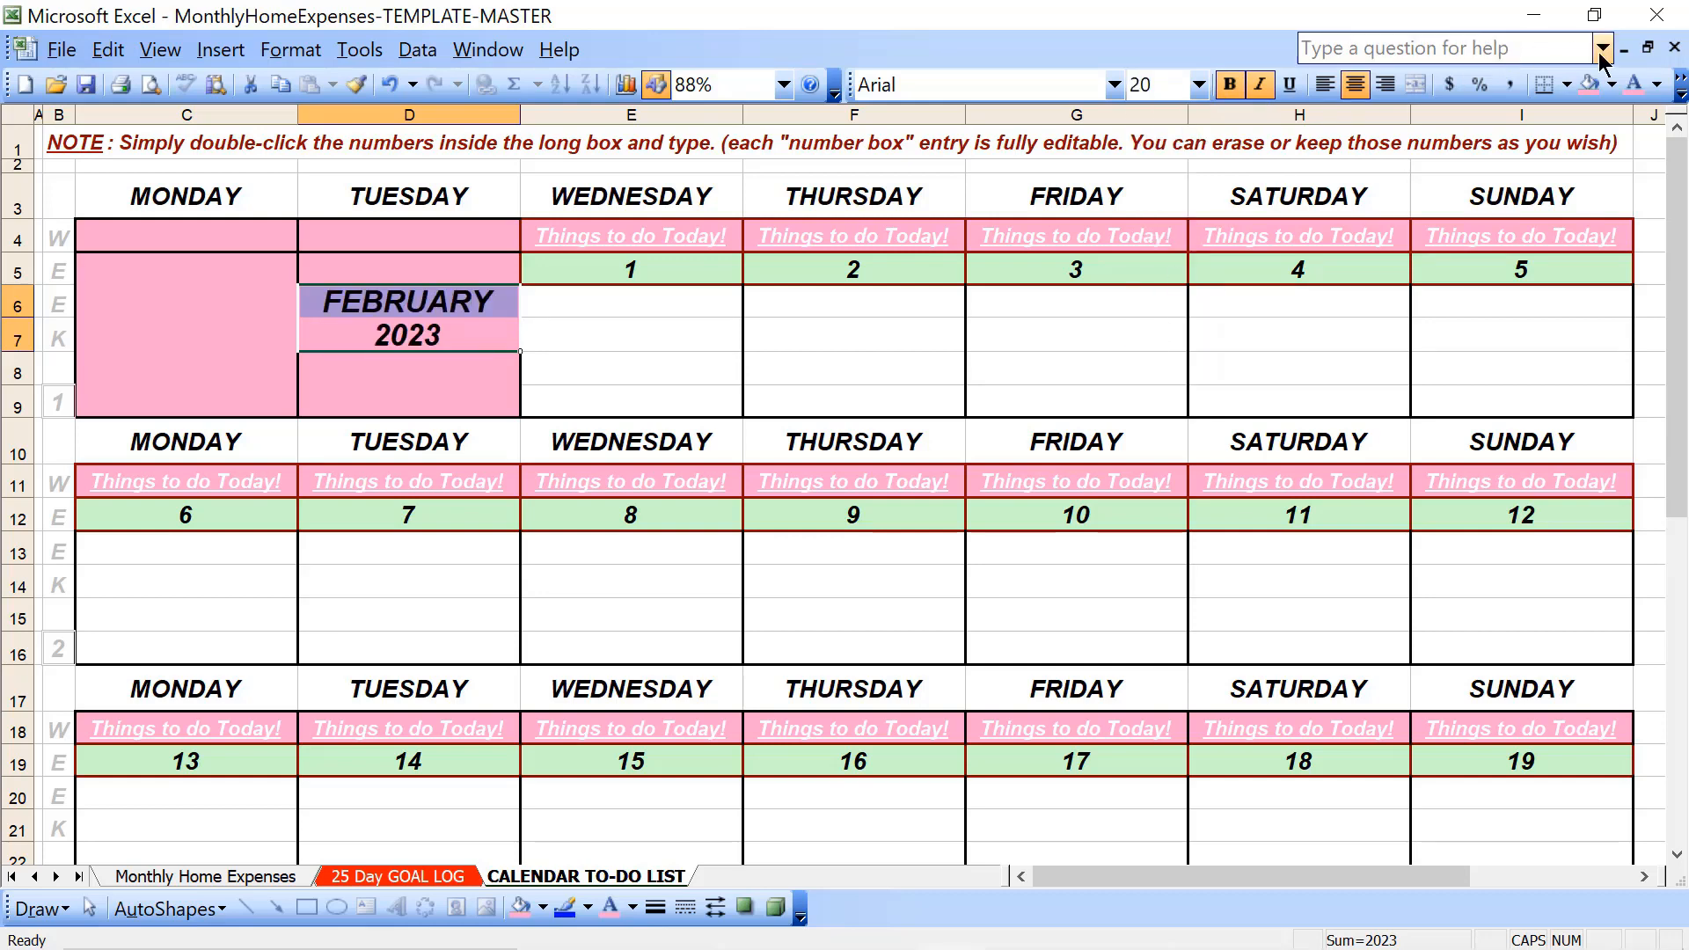
pyautogui.click(1656, 85)
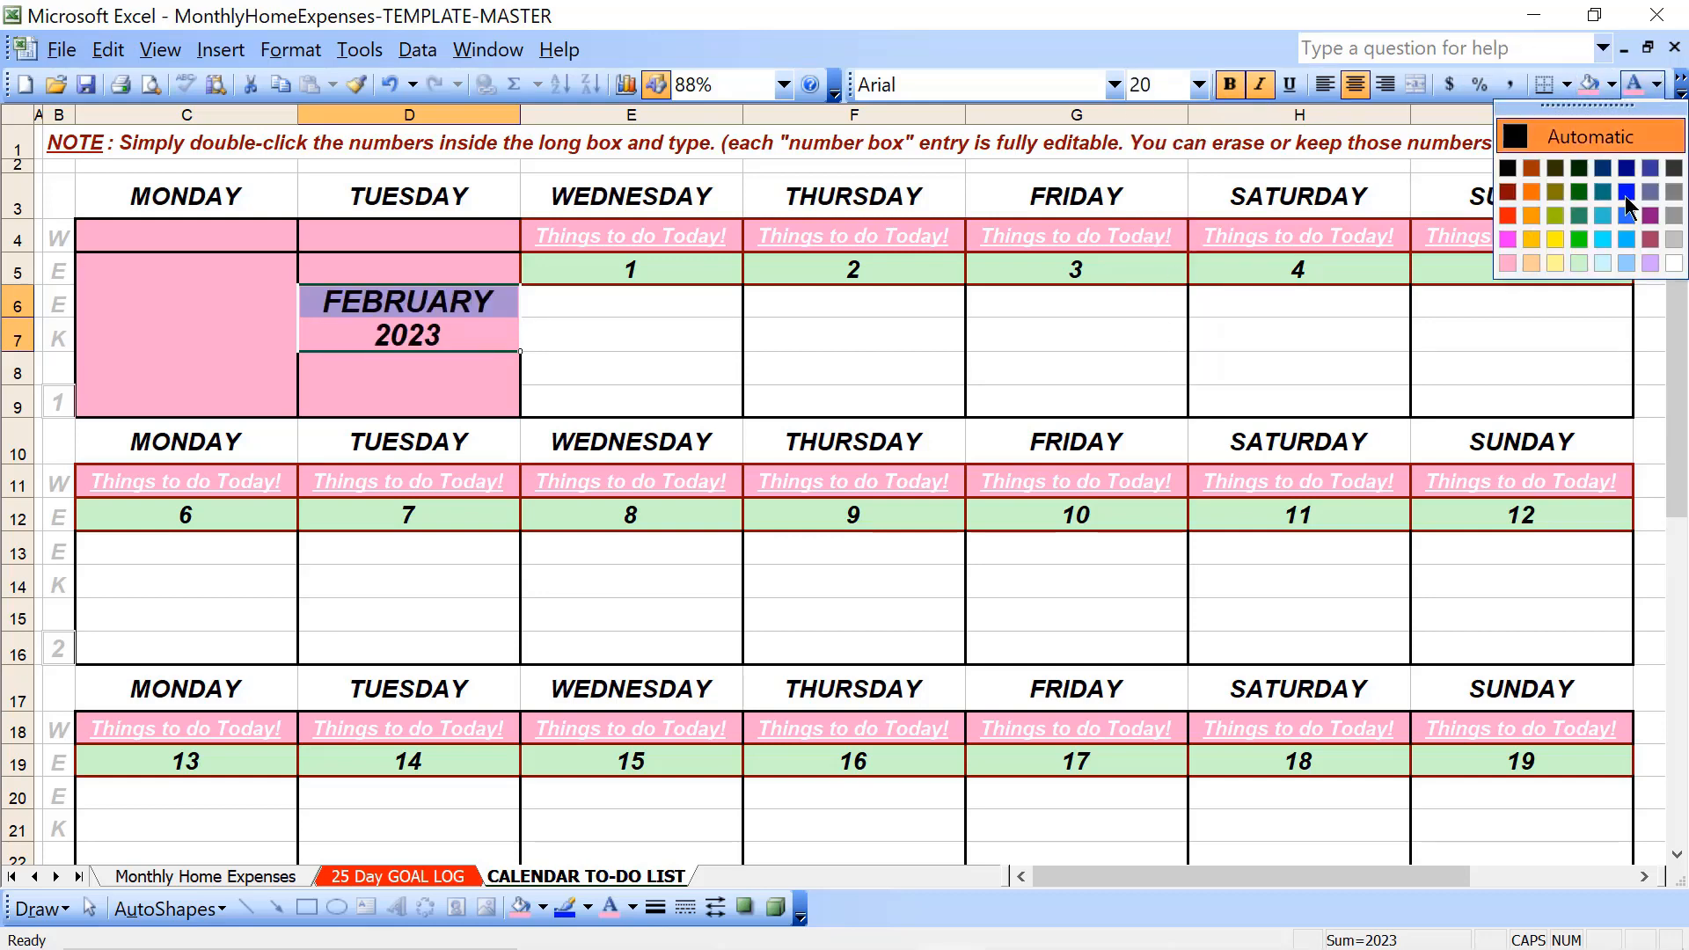
pyautogui.click(1674, 264)
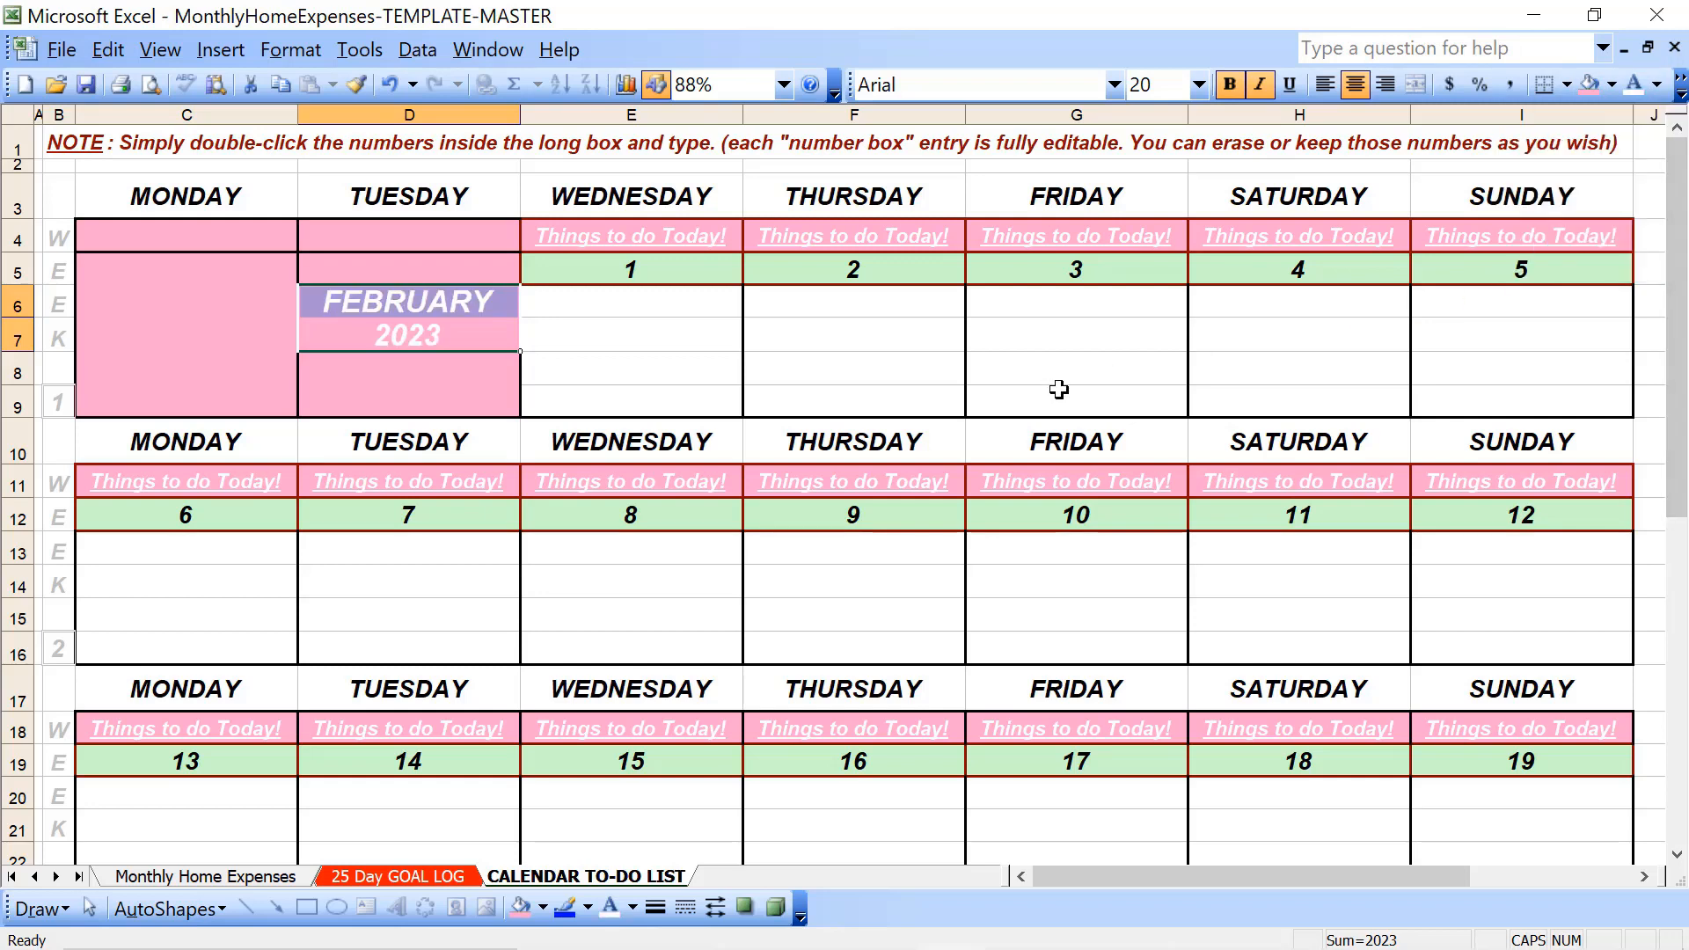
# - Apply the Algerian font to FEBRUARY and 2023 in D6:D7
pyautogui.click(1115, 92)
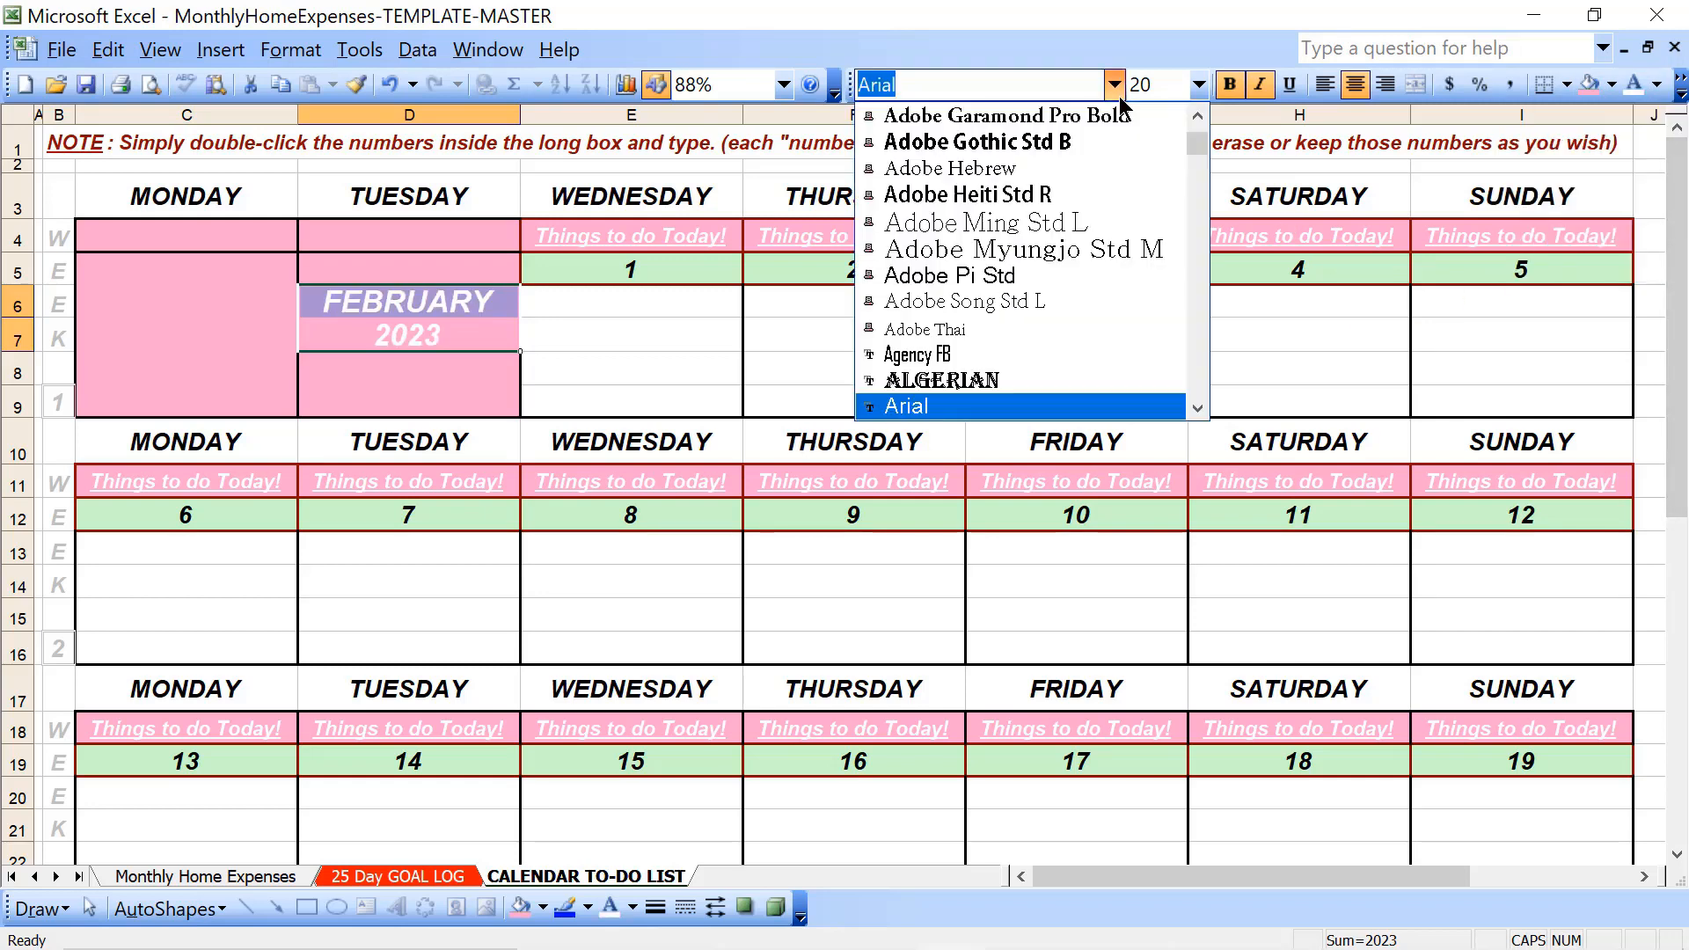
pyautogui.click(1027, 380)
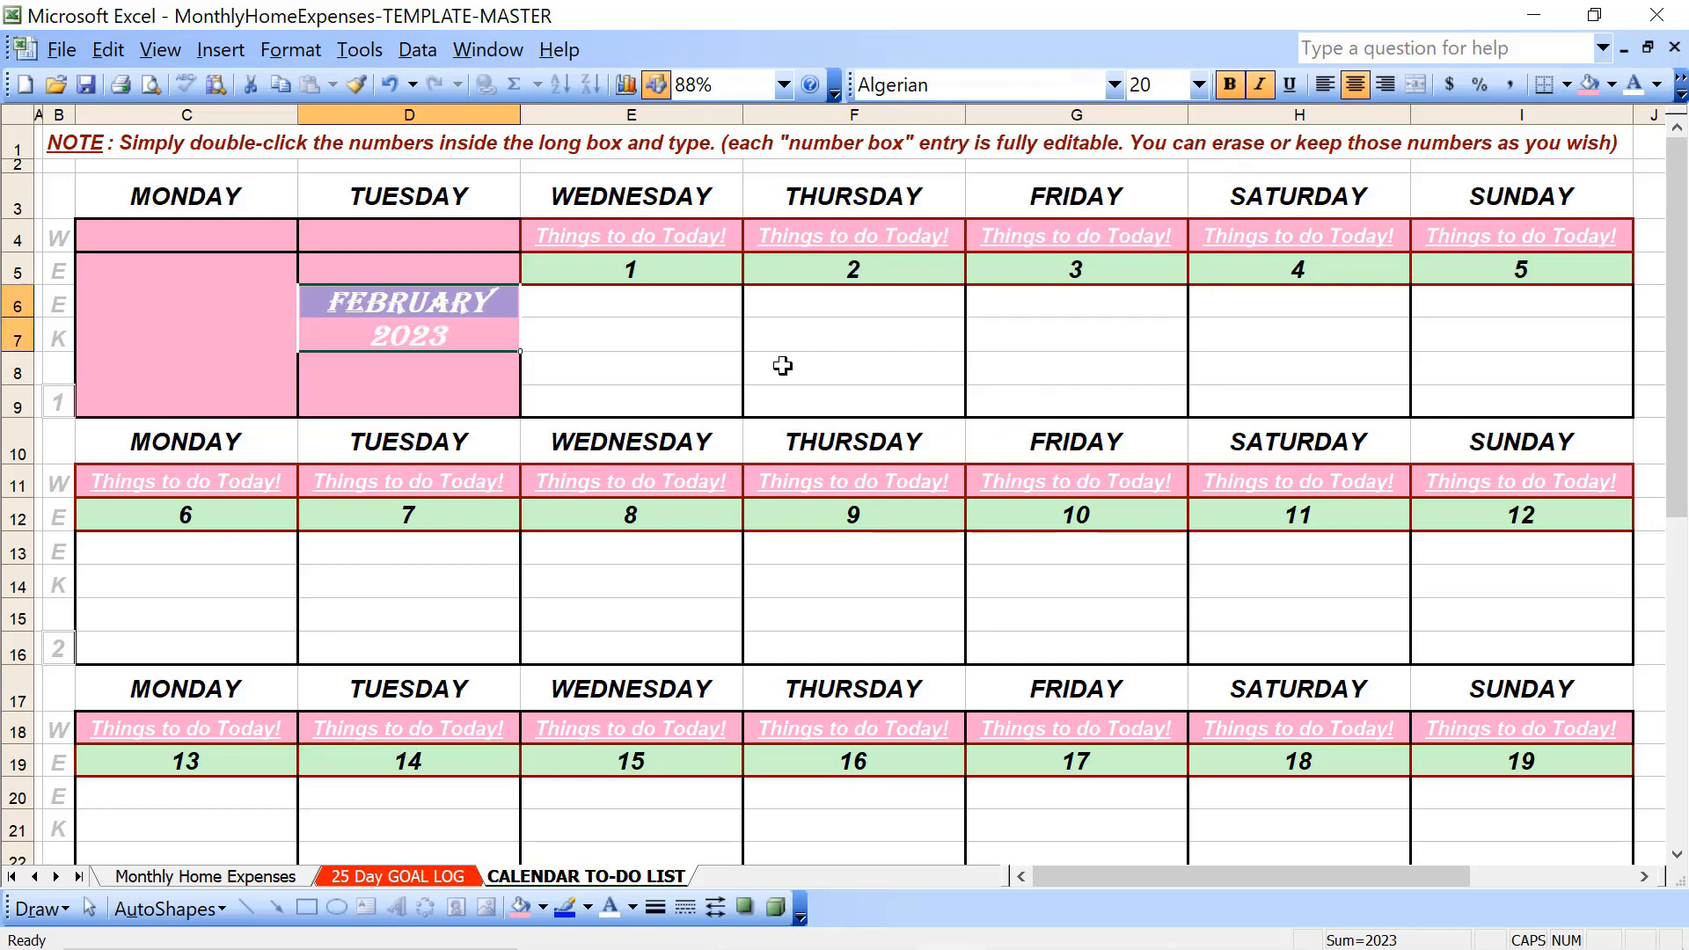
pyautogui.click(648, 359)
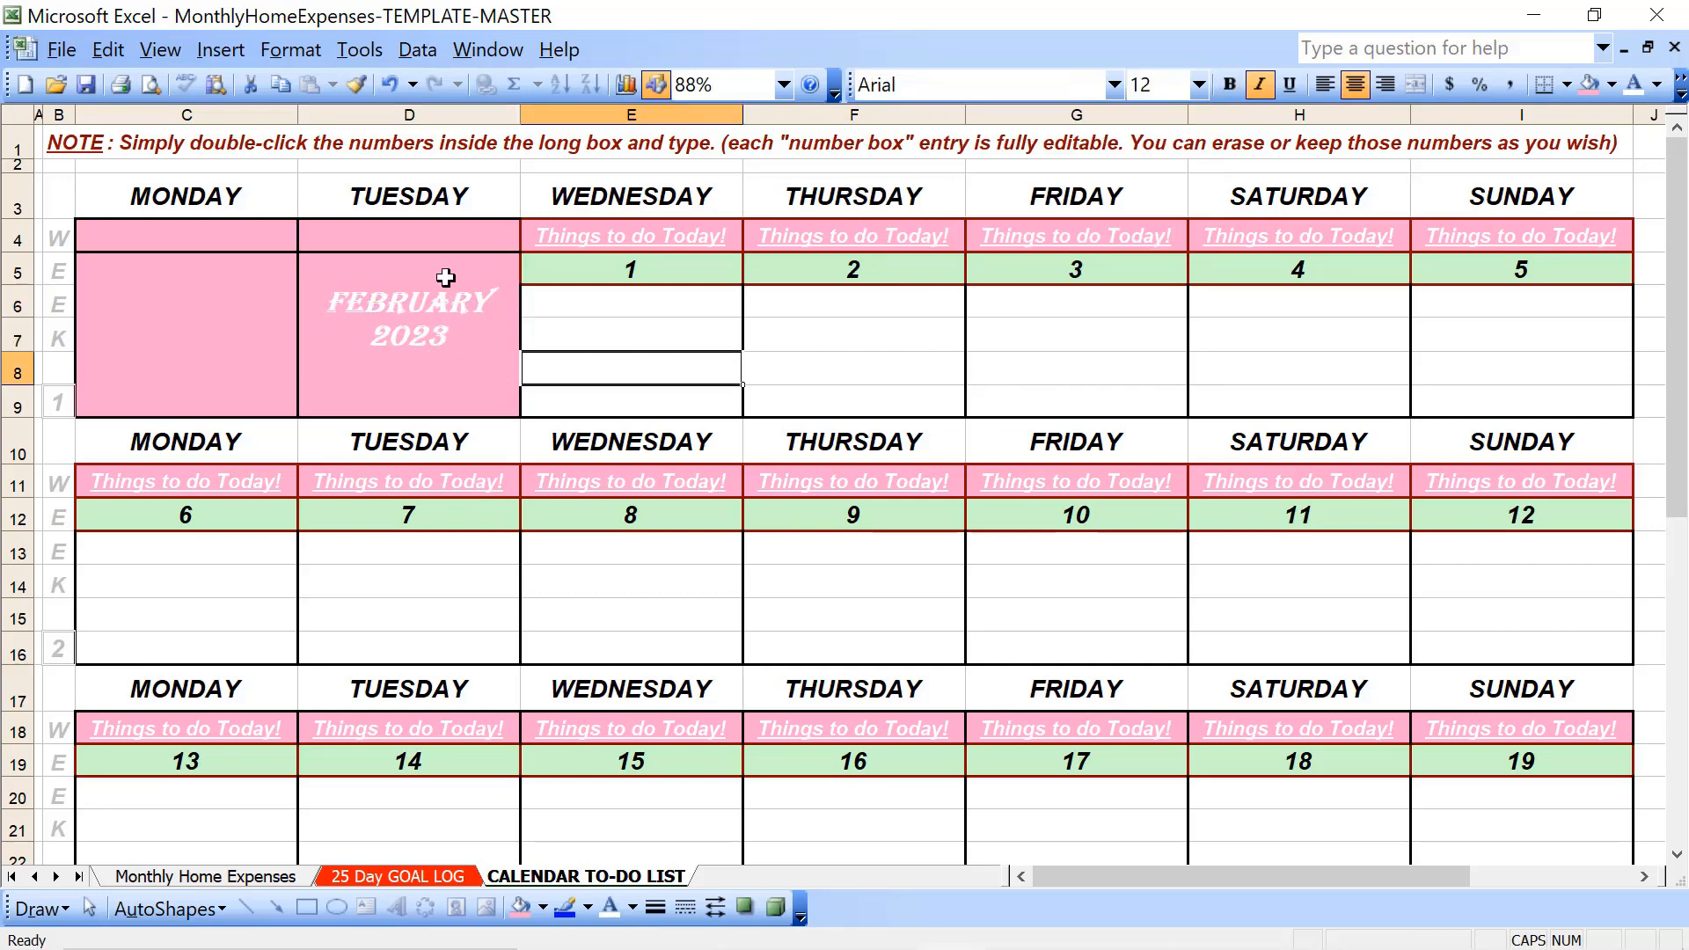
# - Change the font of FEBRUARY in D6 to Arial Black
pyautogui.click(446, 310)
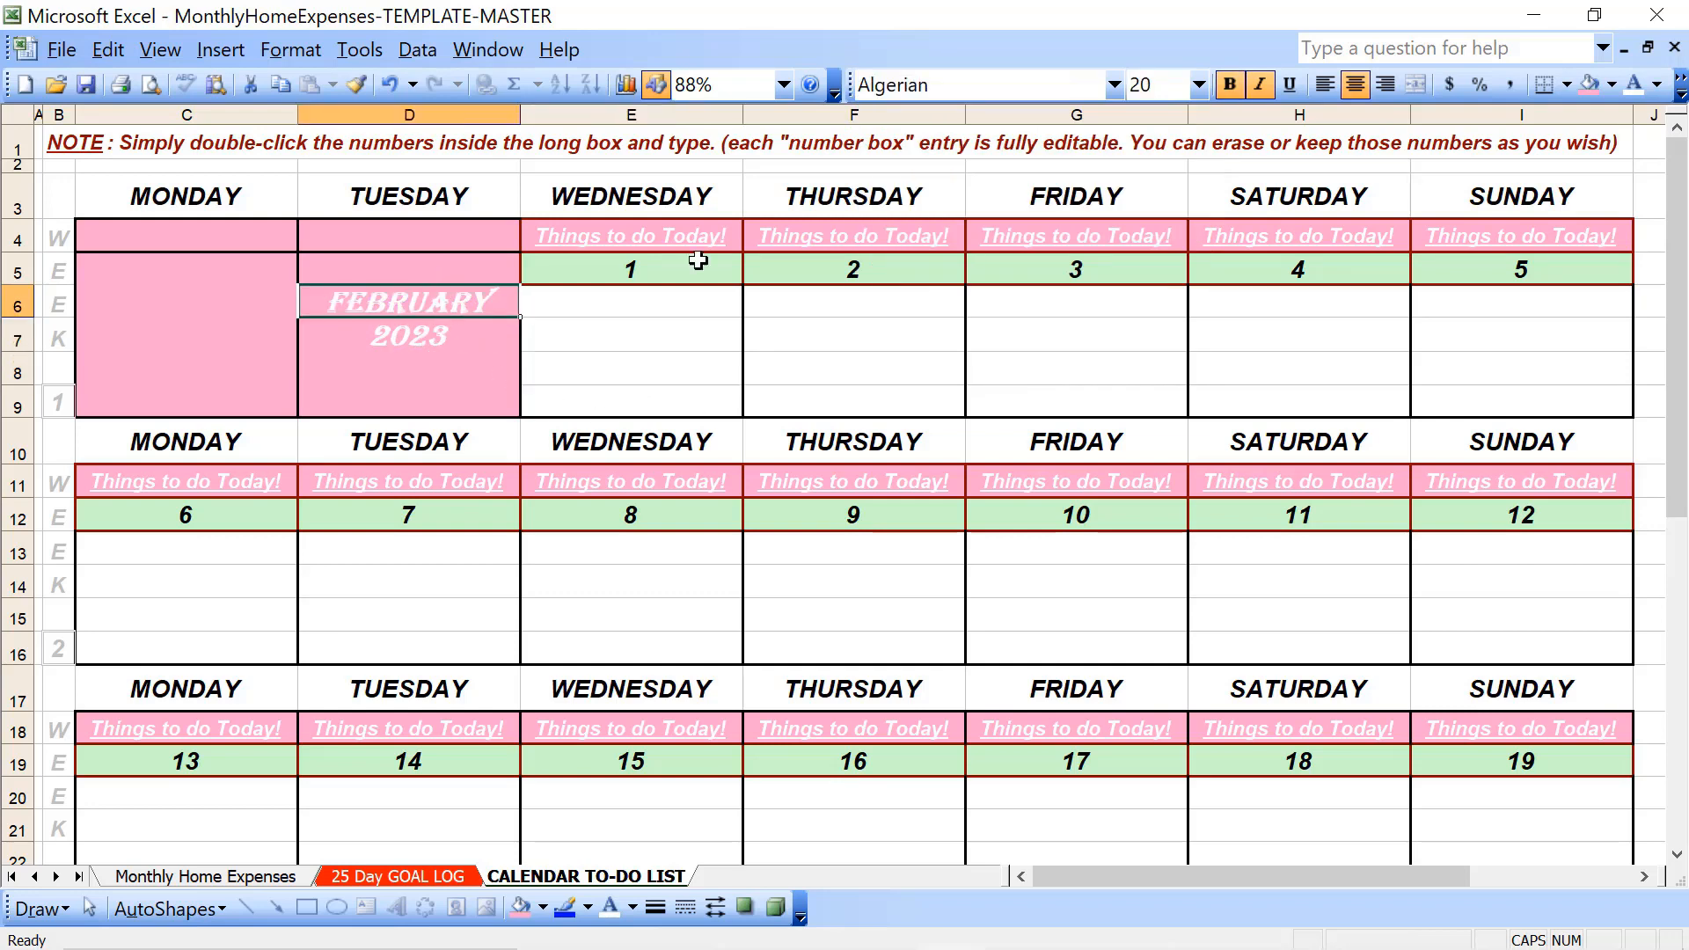
pyautogui.click(1114, 85)
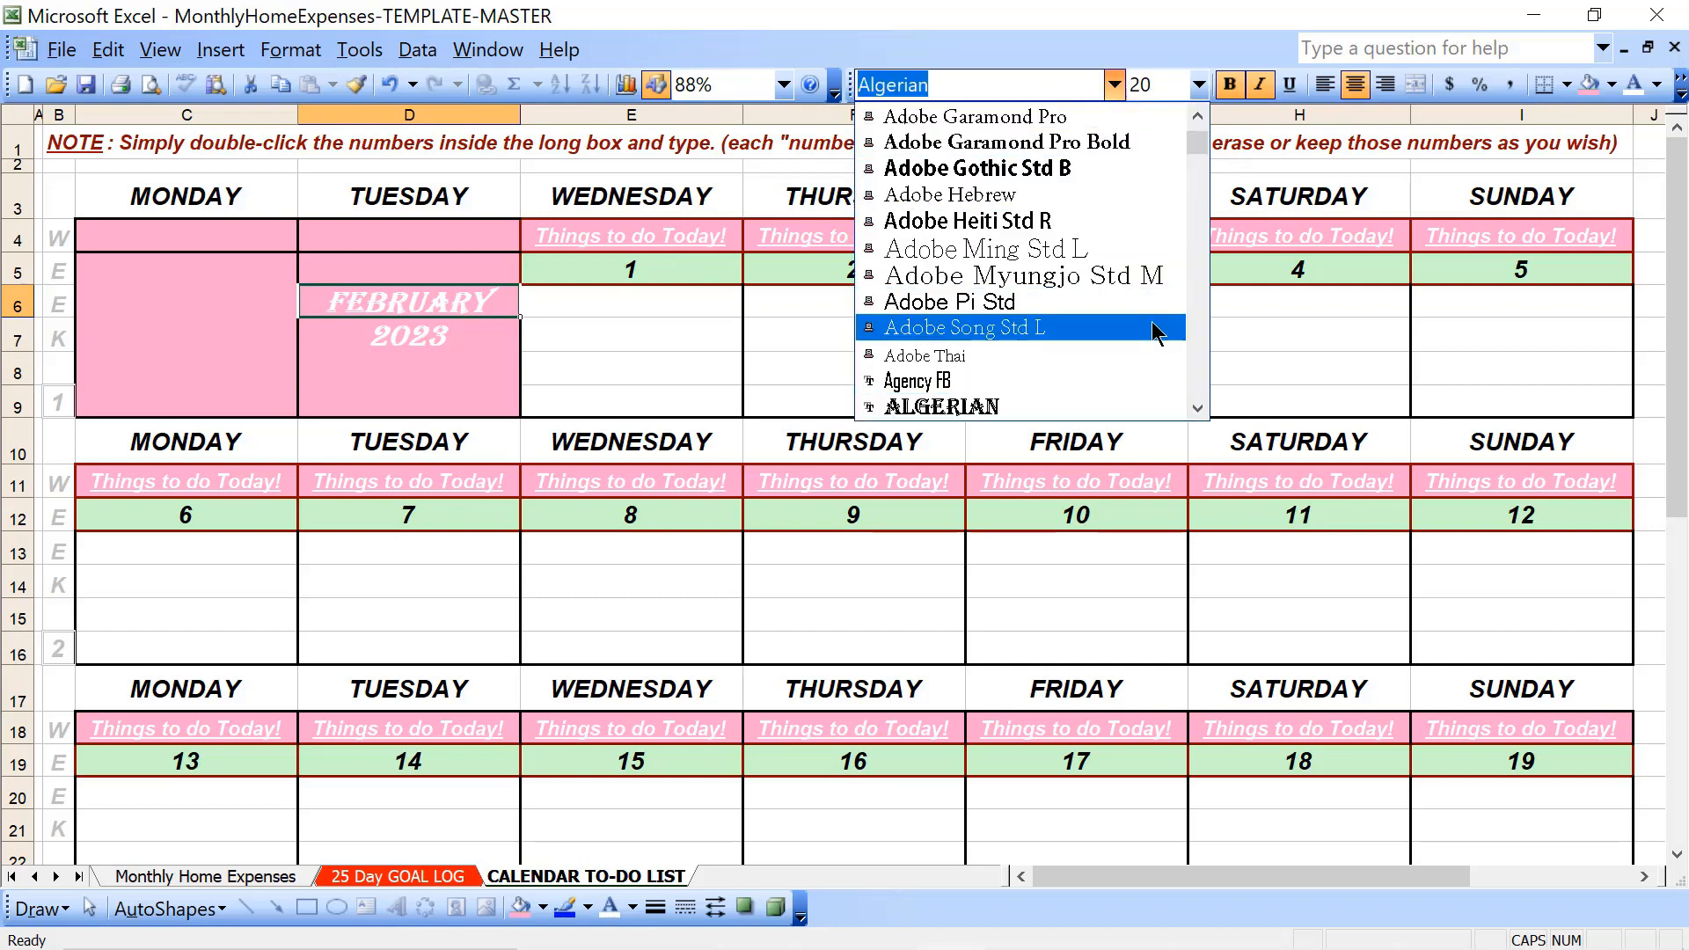
pyautogui.click(1198, 345)
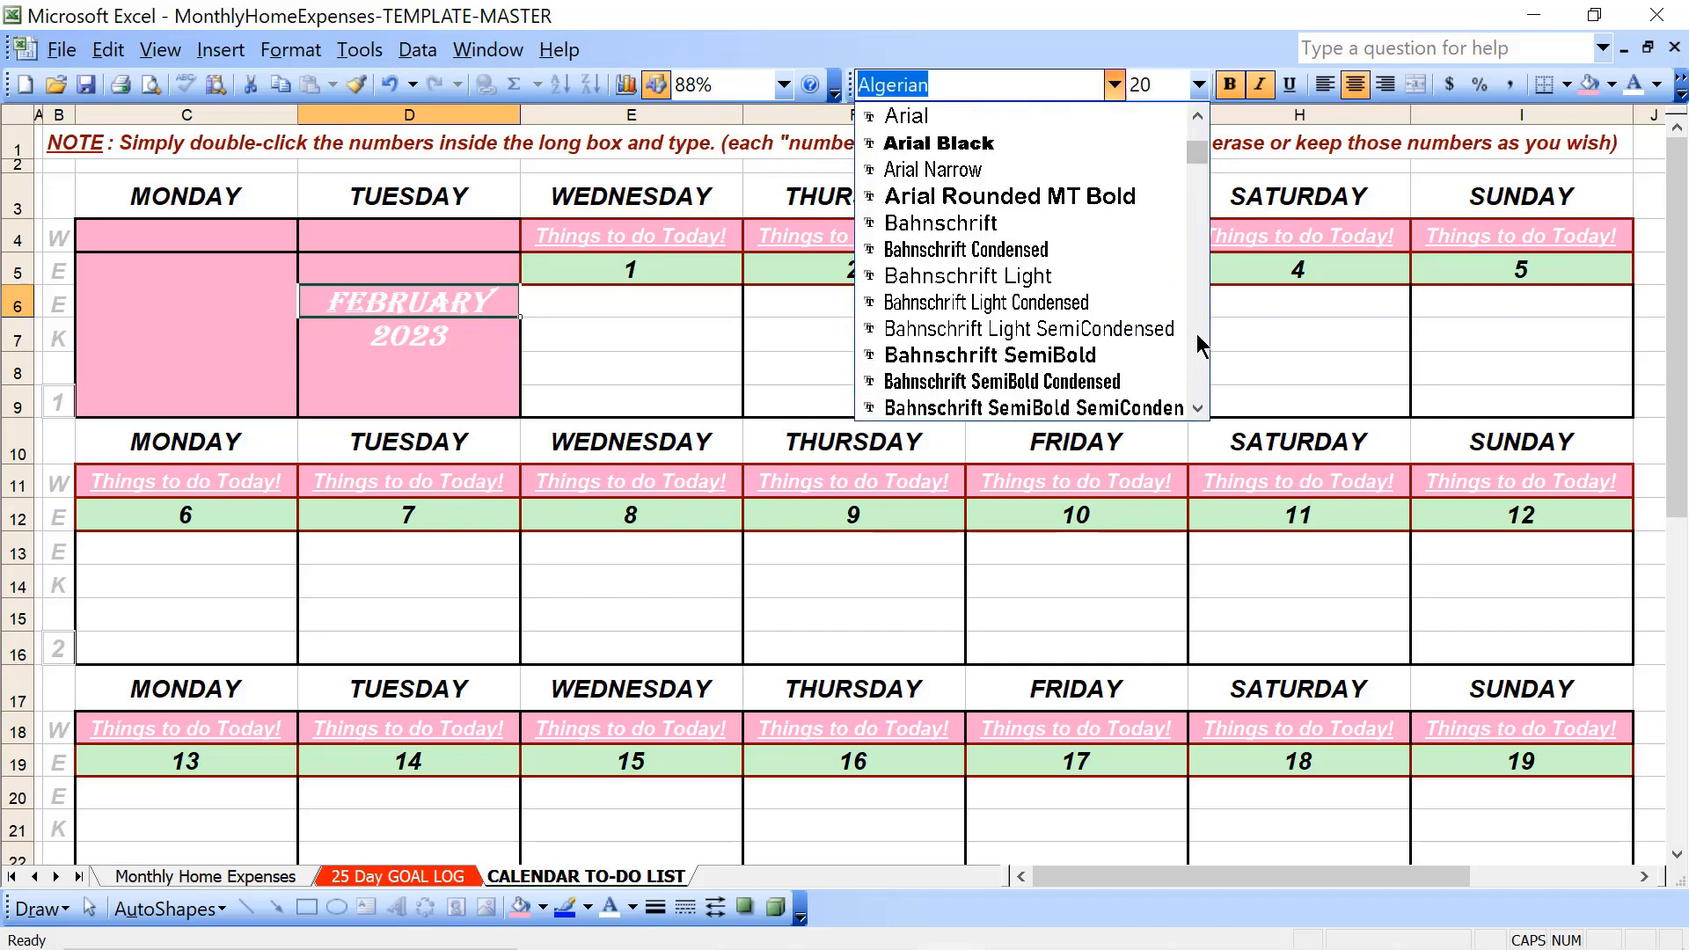
pyautogui.click(1059, 145)
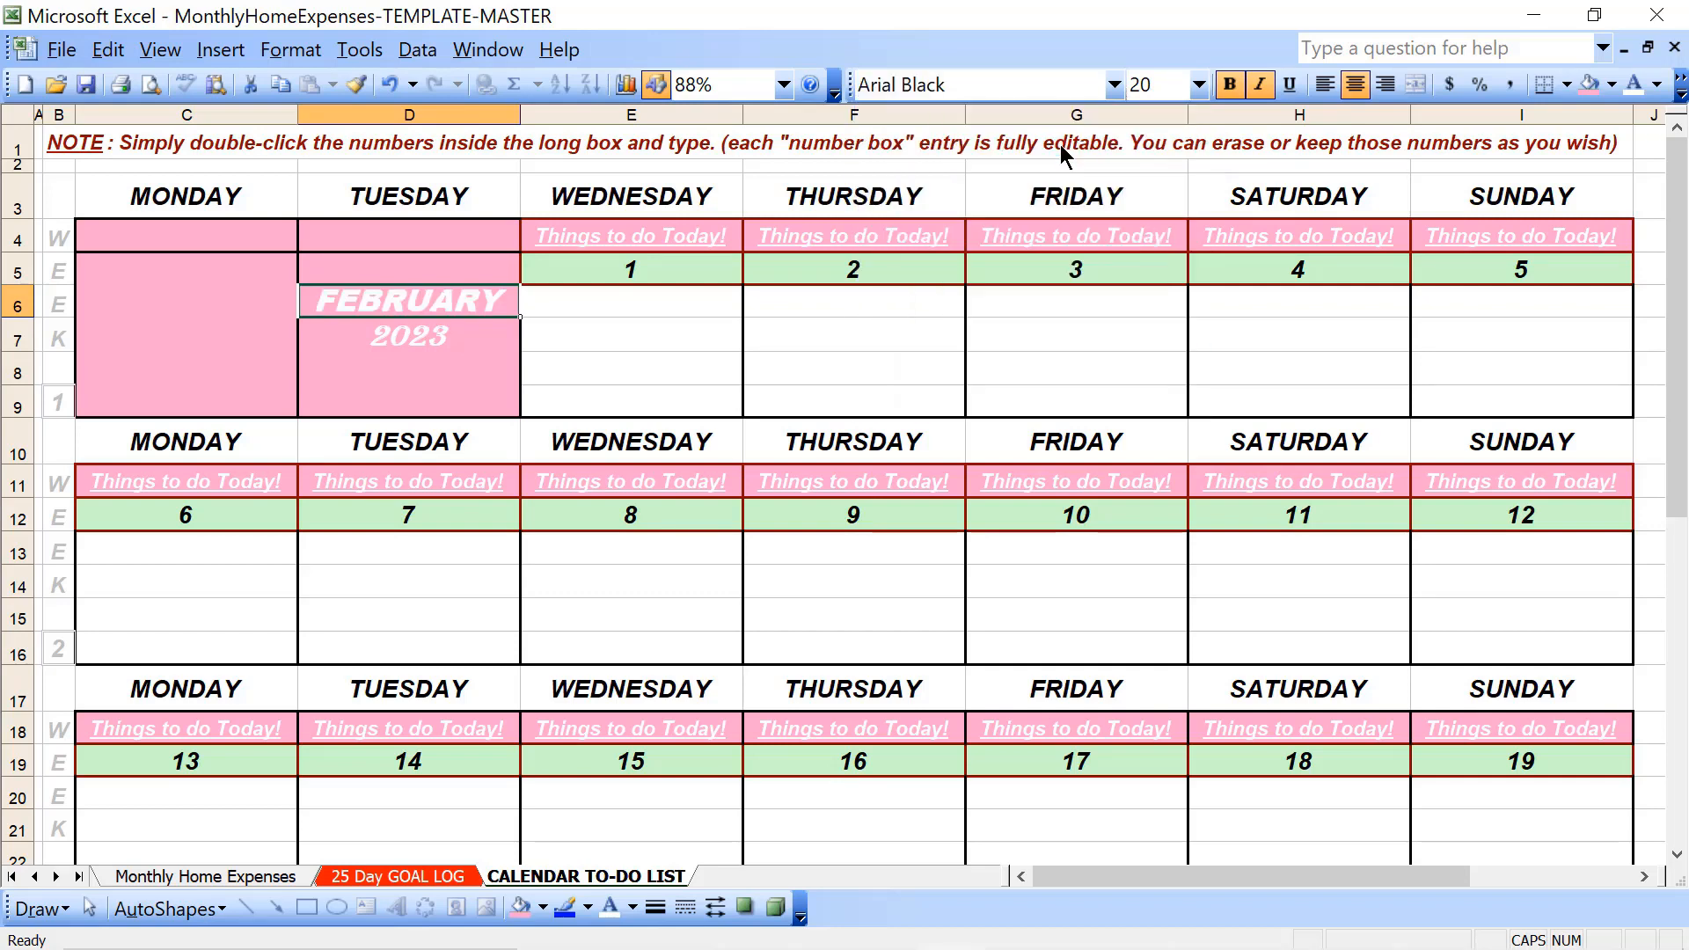
pyautogui.click(820, 360)
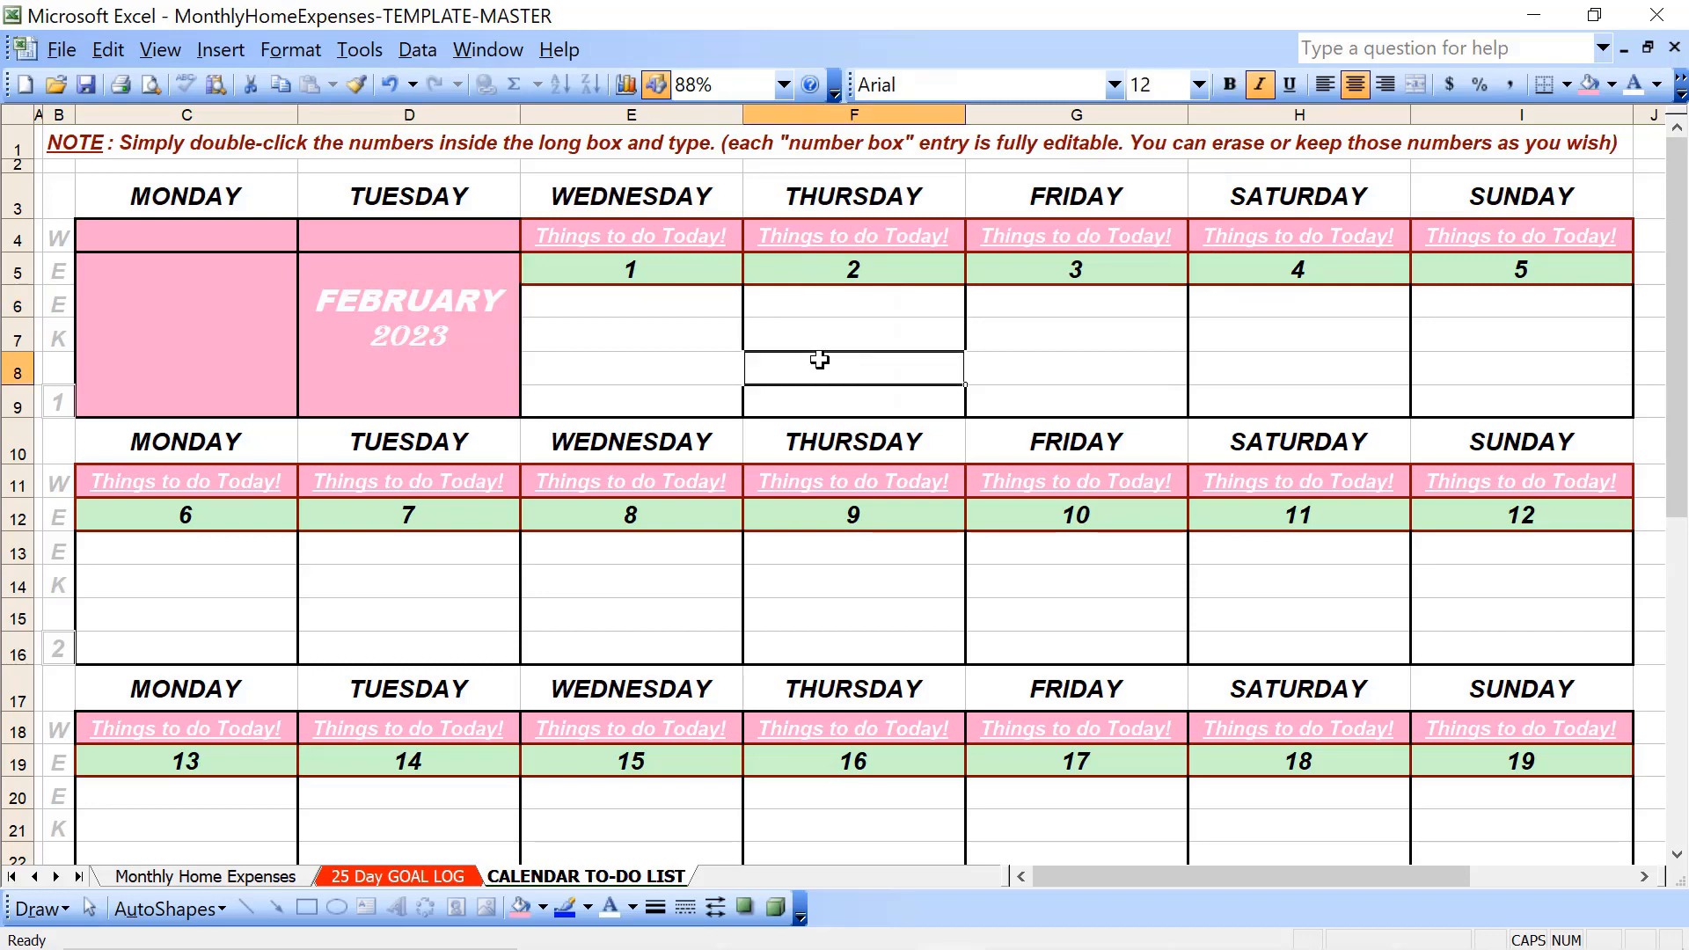
# - Change the font of 2023 in D7 to Arial Black
pyautogui.click(385, 340)
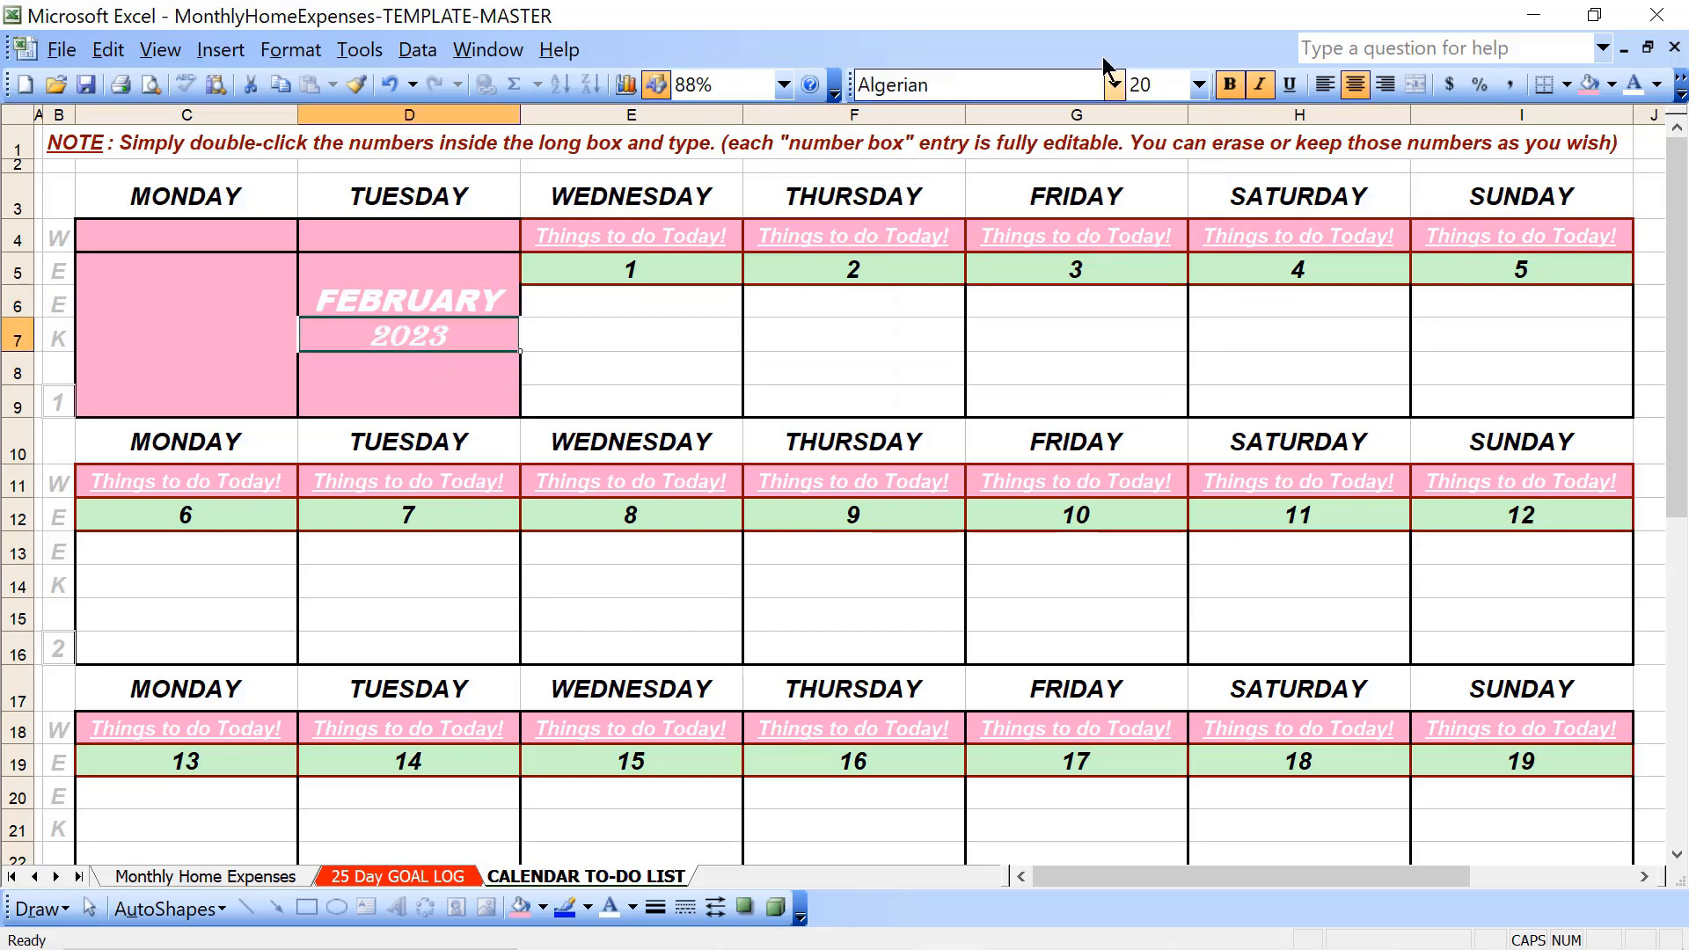
pyautogui.click(1114, 86)
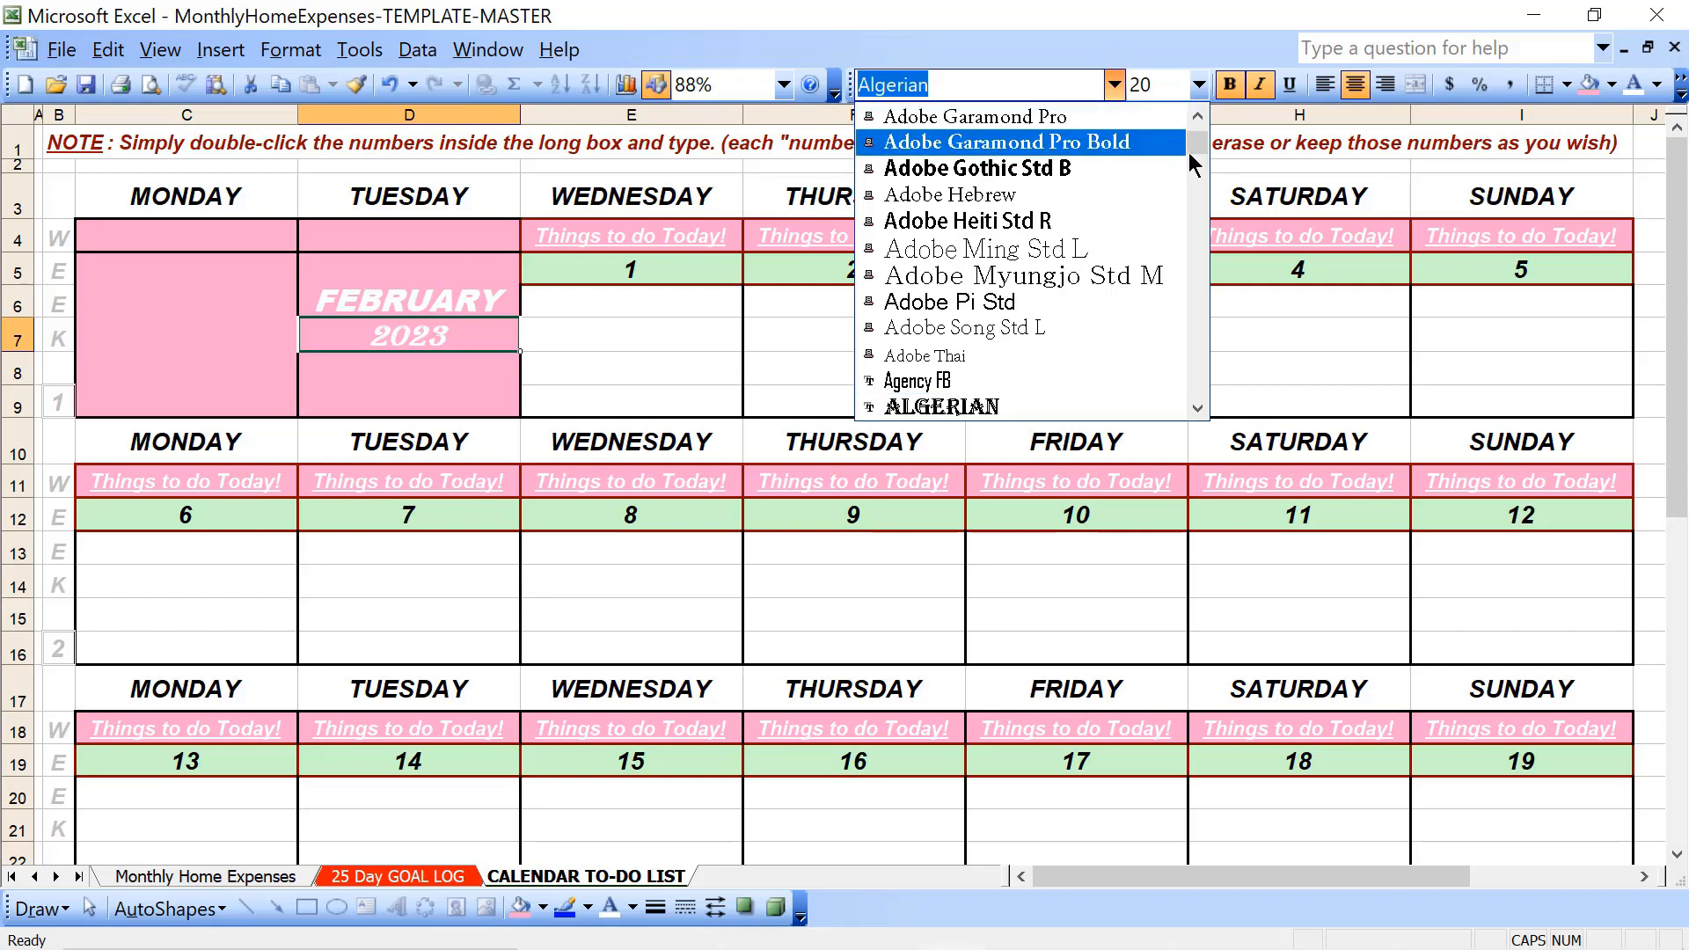
pyautogui.click(1195, 119)
pyautogui.click(1195, 119)
pyautogui.click(1195, 119)
pyautogui.click(1196, 119)
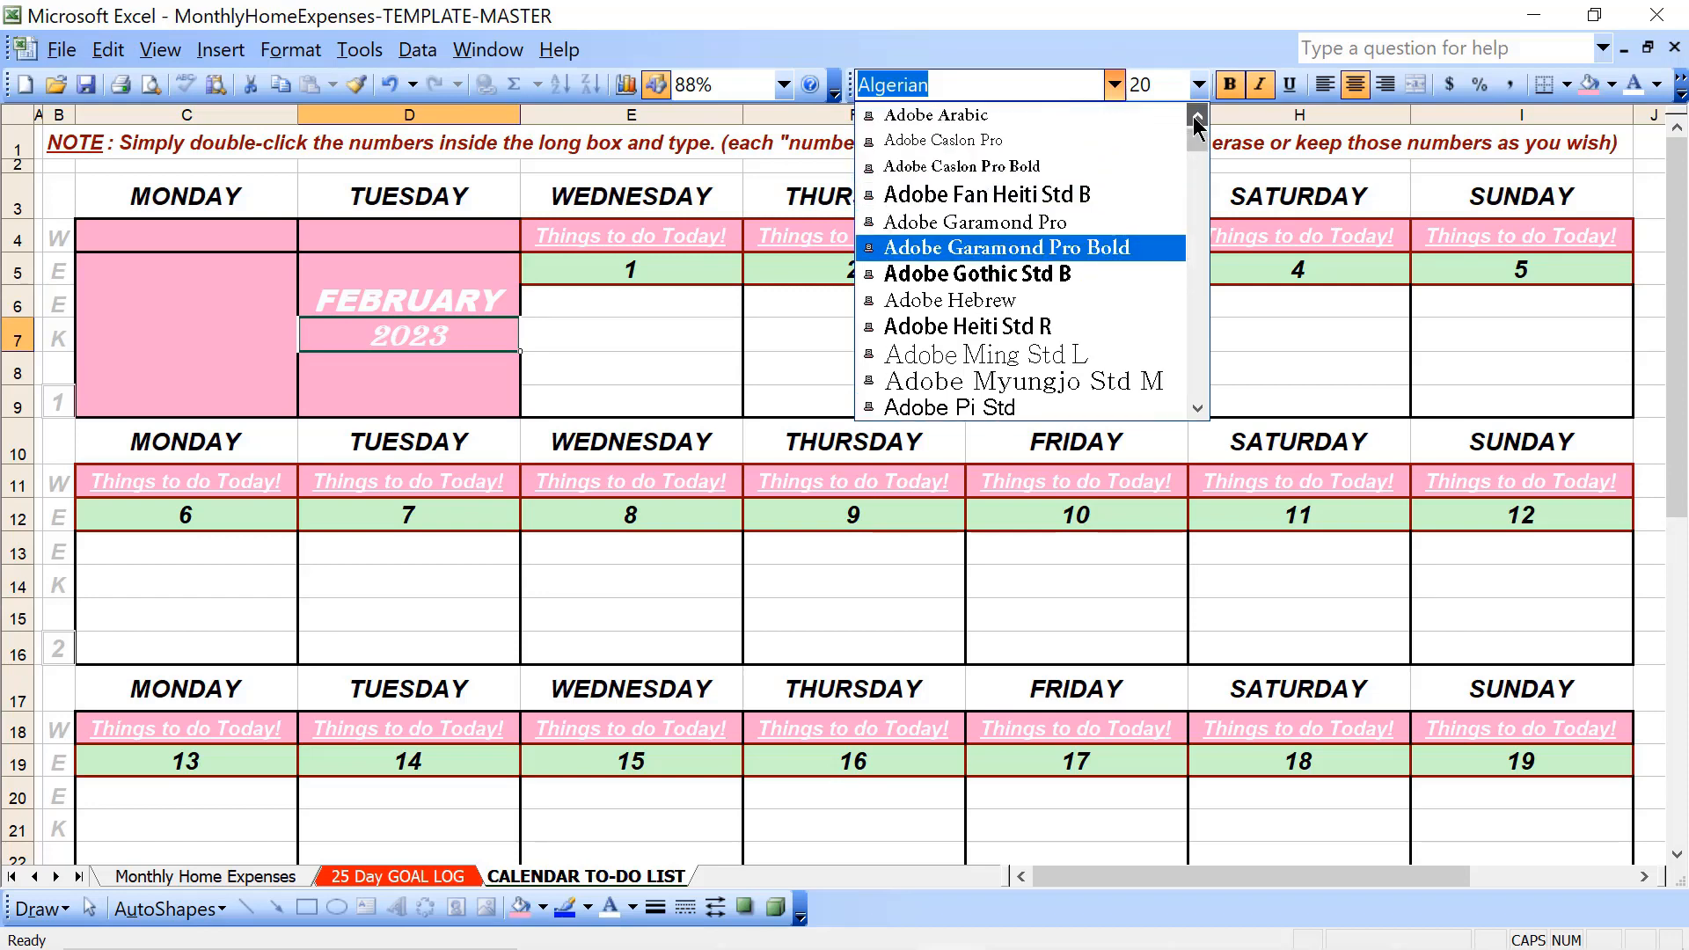
pyautogui.click(1196, 119)
pyautogui.click(1194, 185)
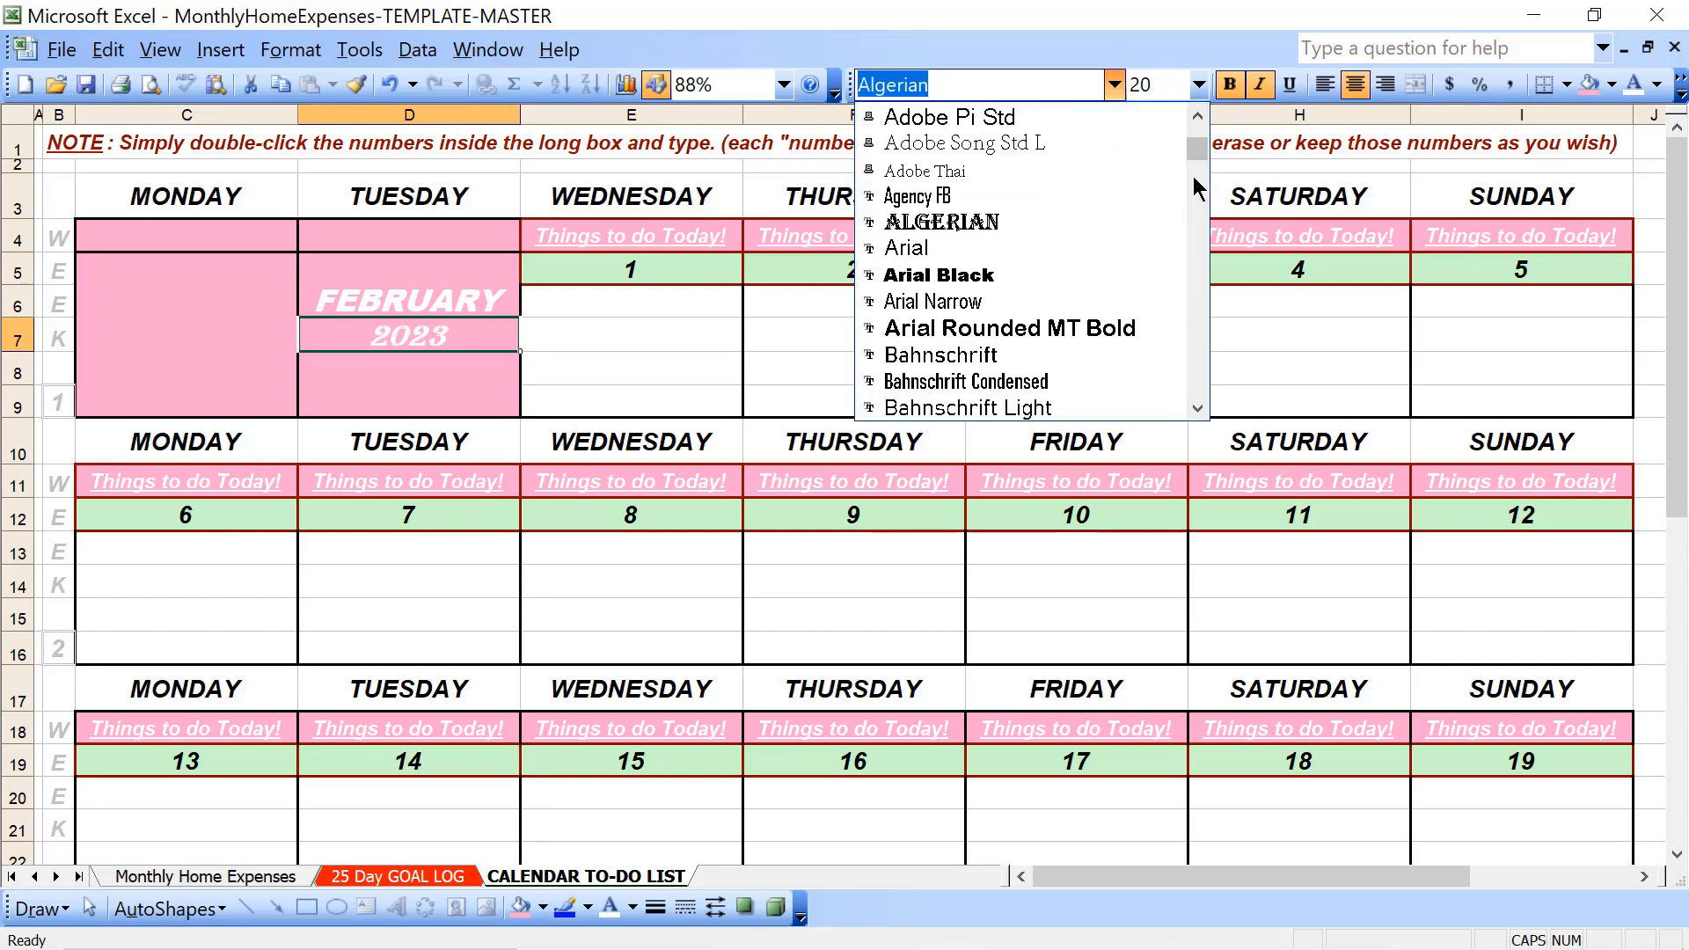
pyautogui.click(962, 282)
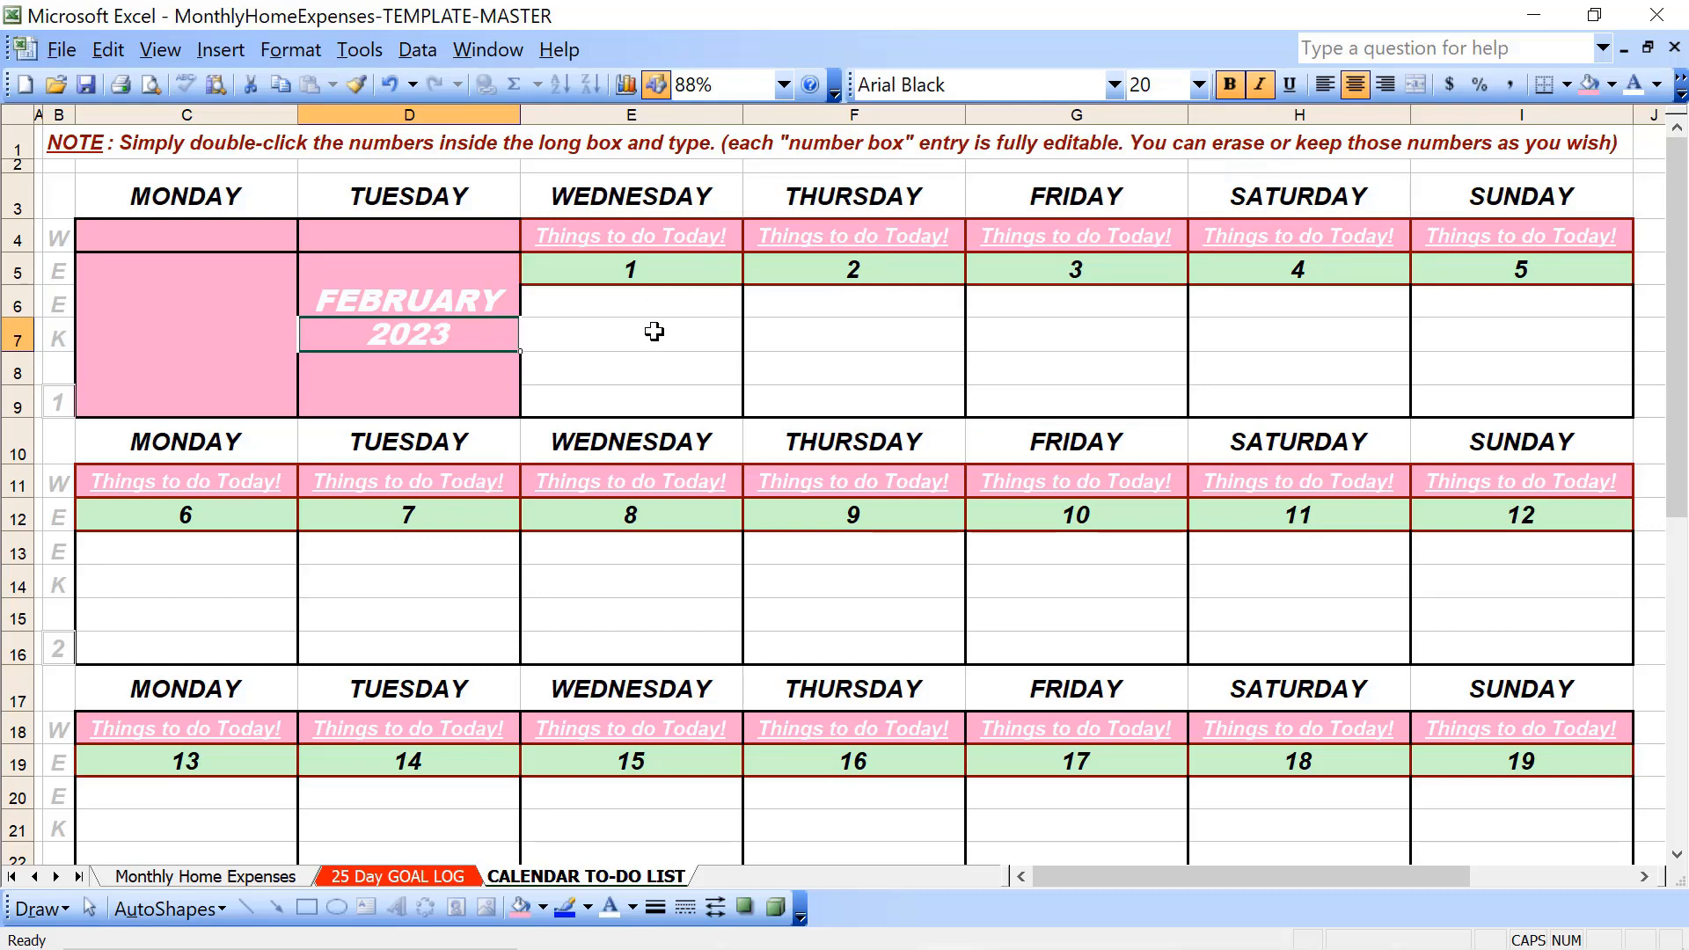
# - Increase the font size of 2023 in D7 and FEBRUARY in D6 to 22
pyautogui.click(1199, 85)
pyautogui.click(1158, 355)
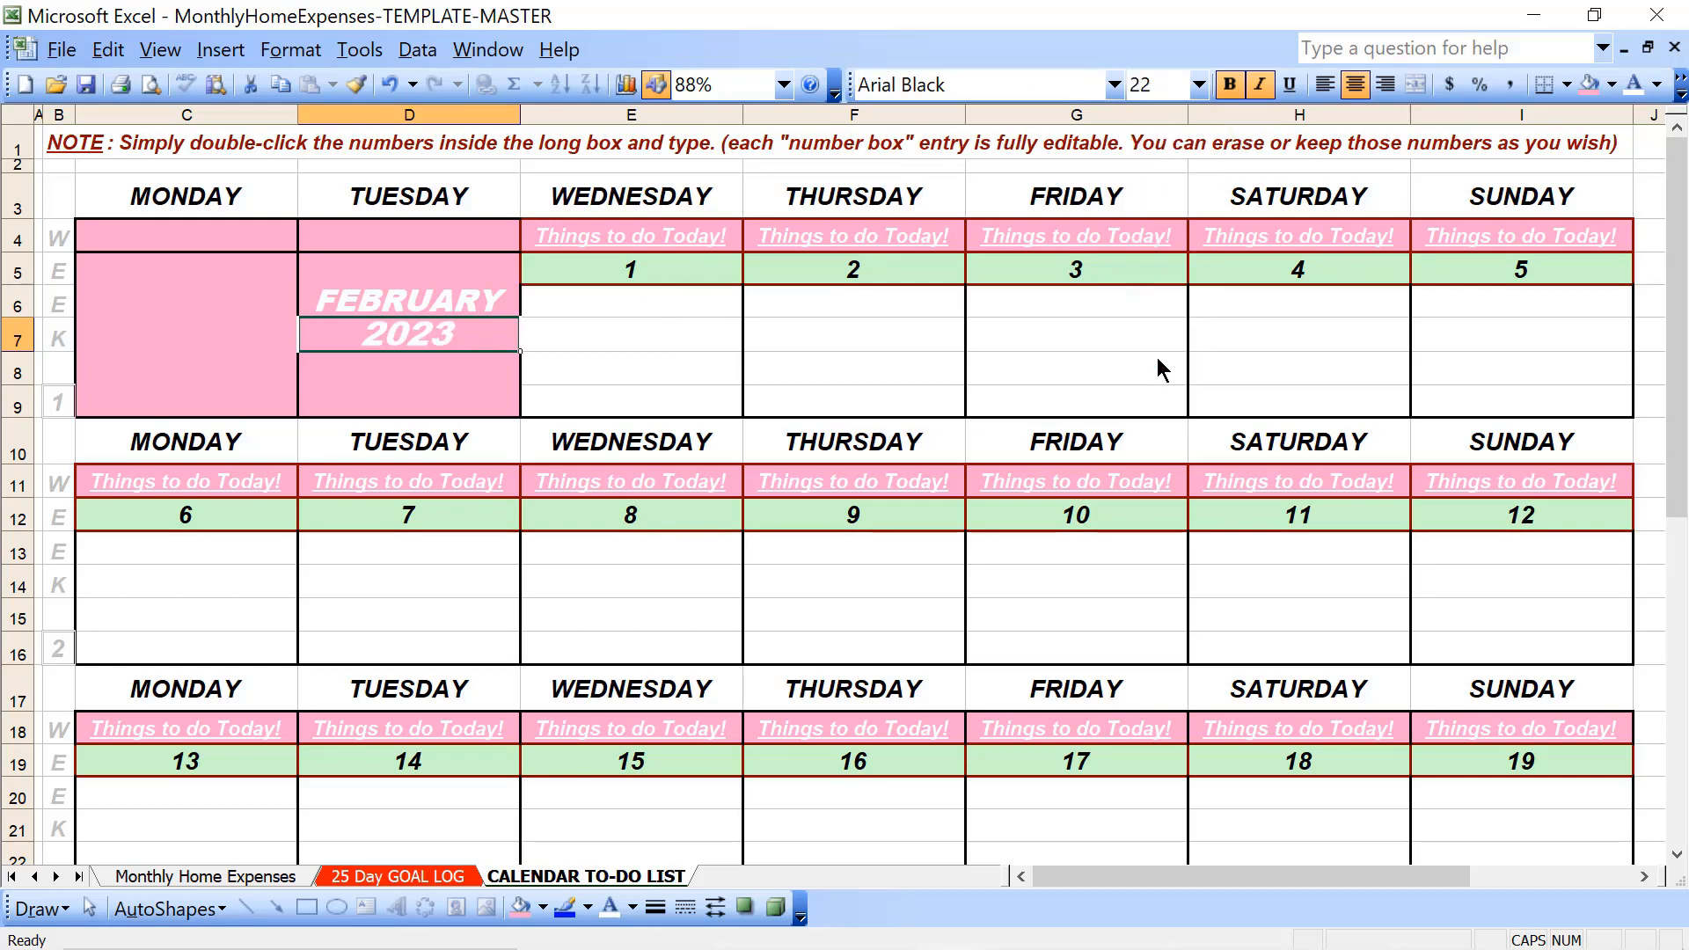
pyautogui.click(465, 303)
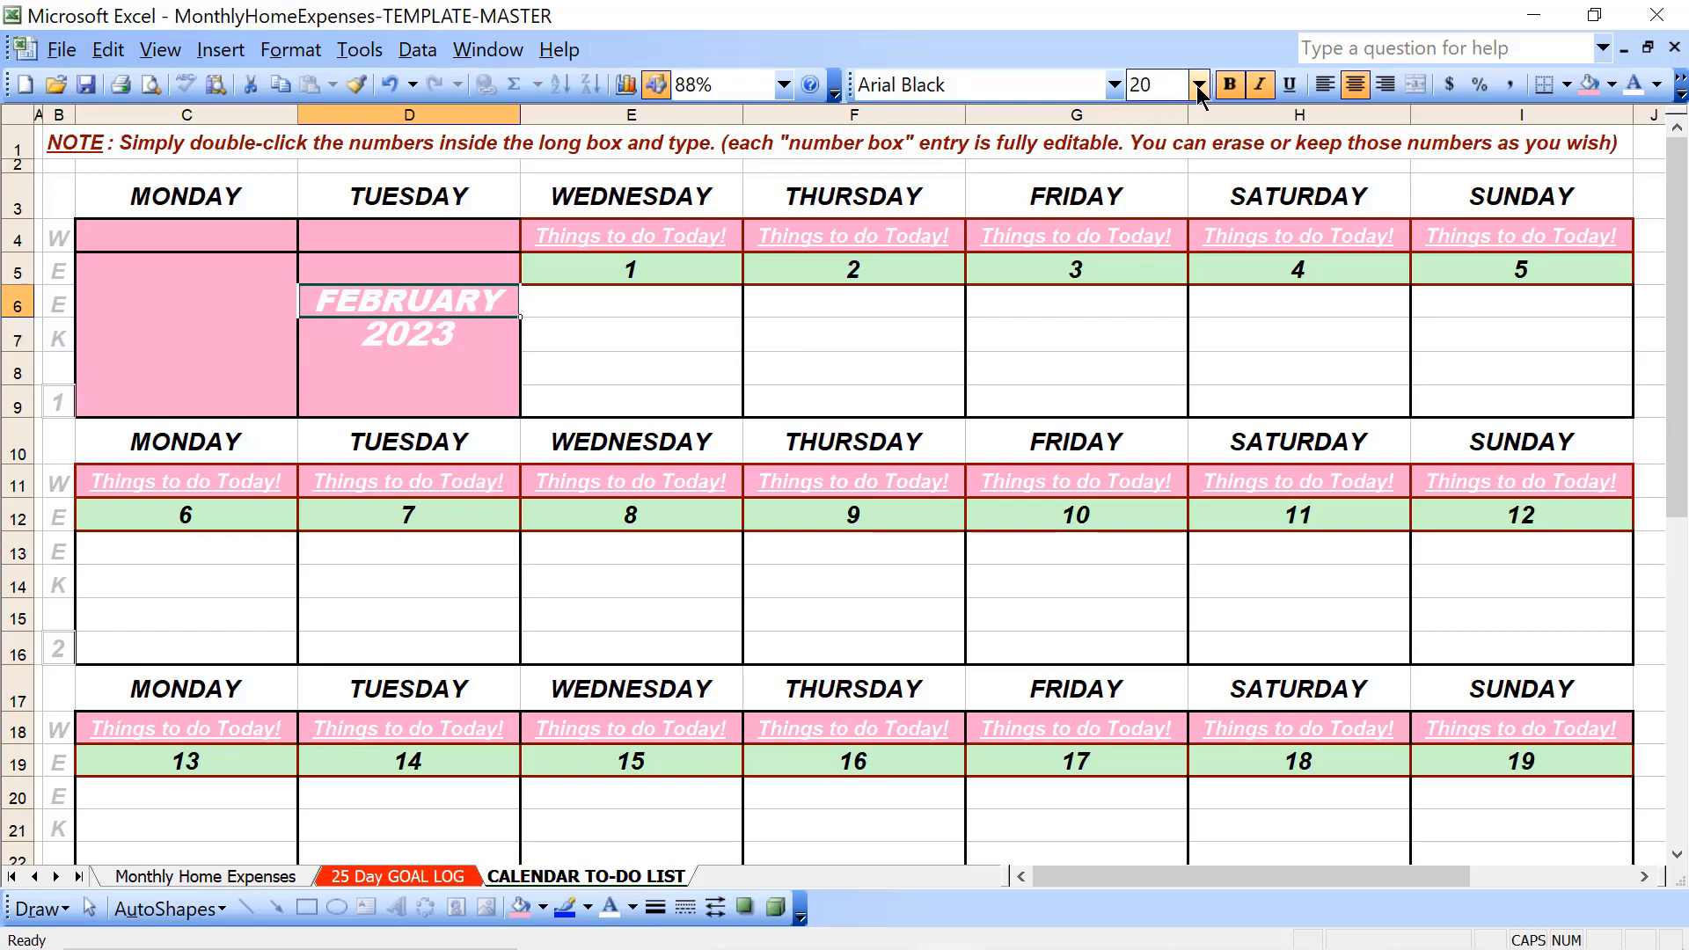
pyautogui.click(1201, 86)
pyautogui.click(1144, 355)
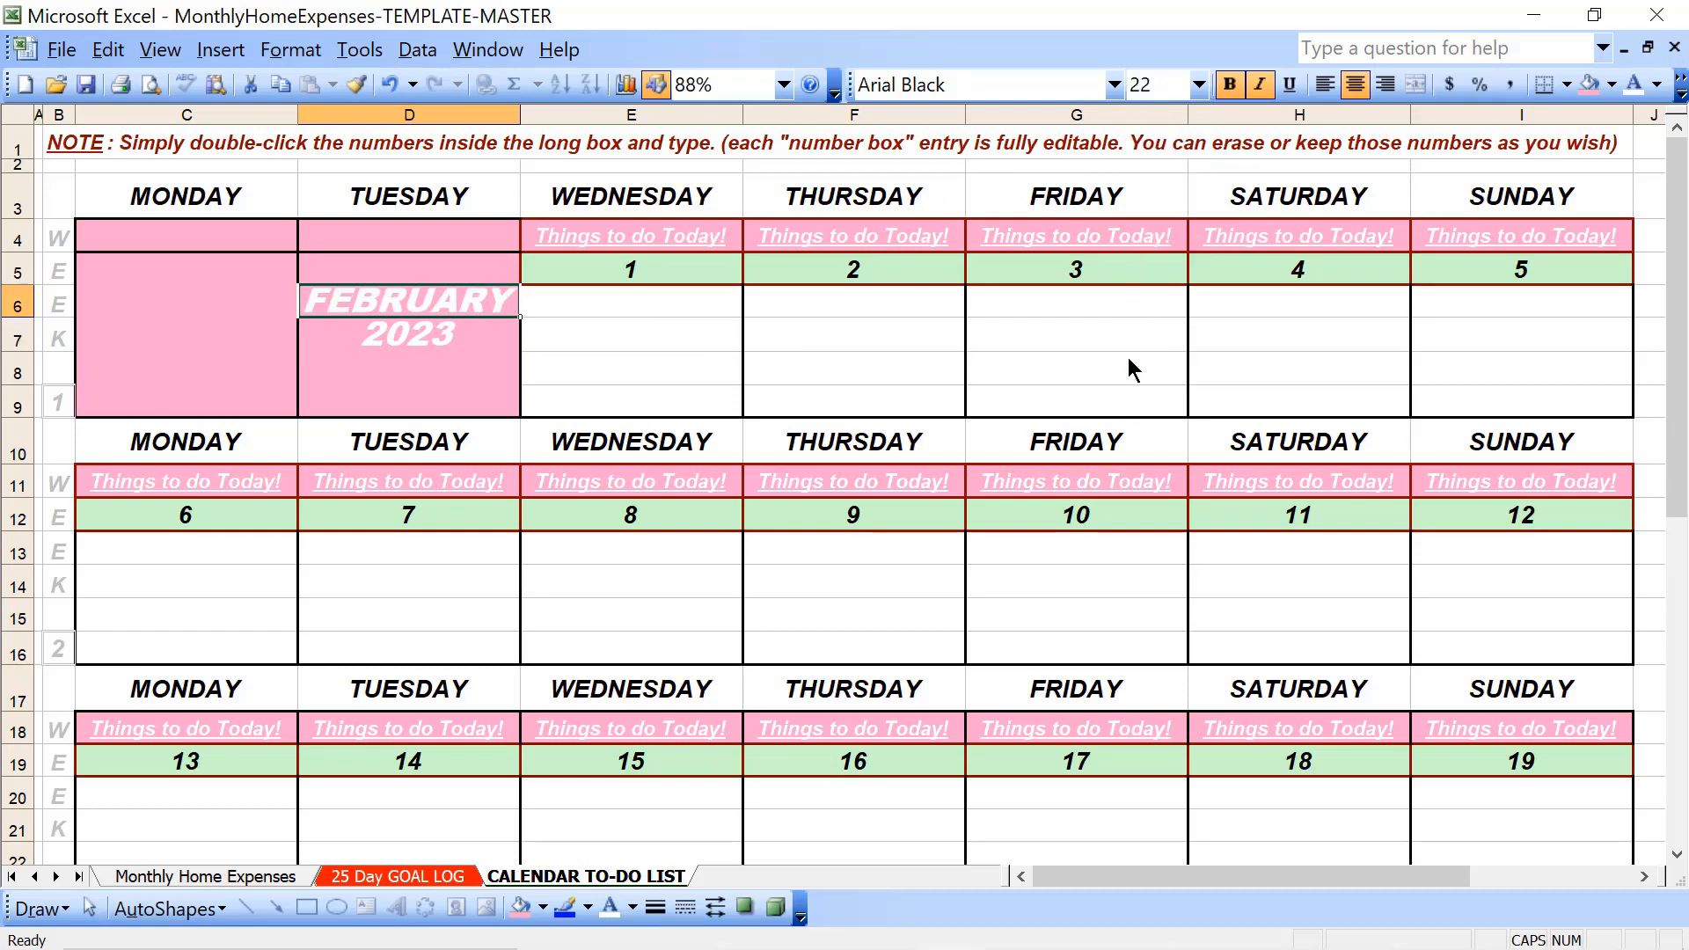
pyautogui.click(666, 403)
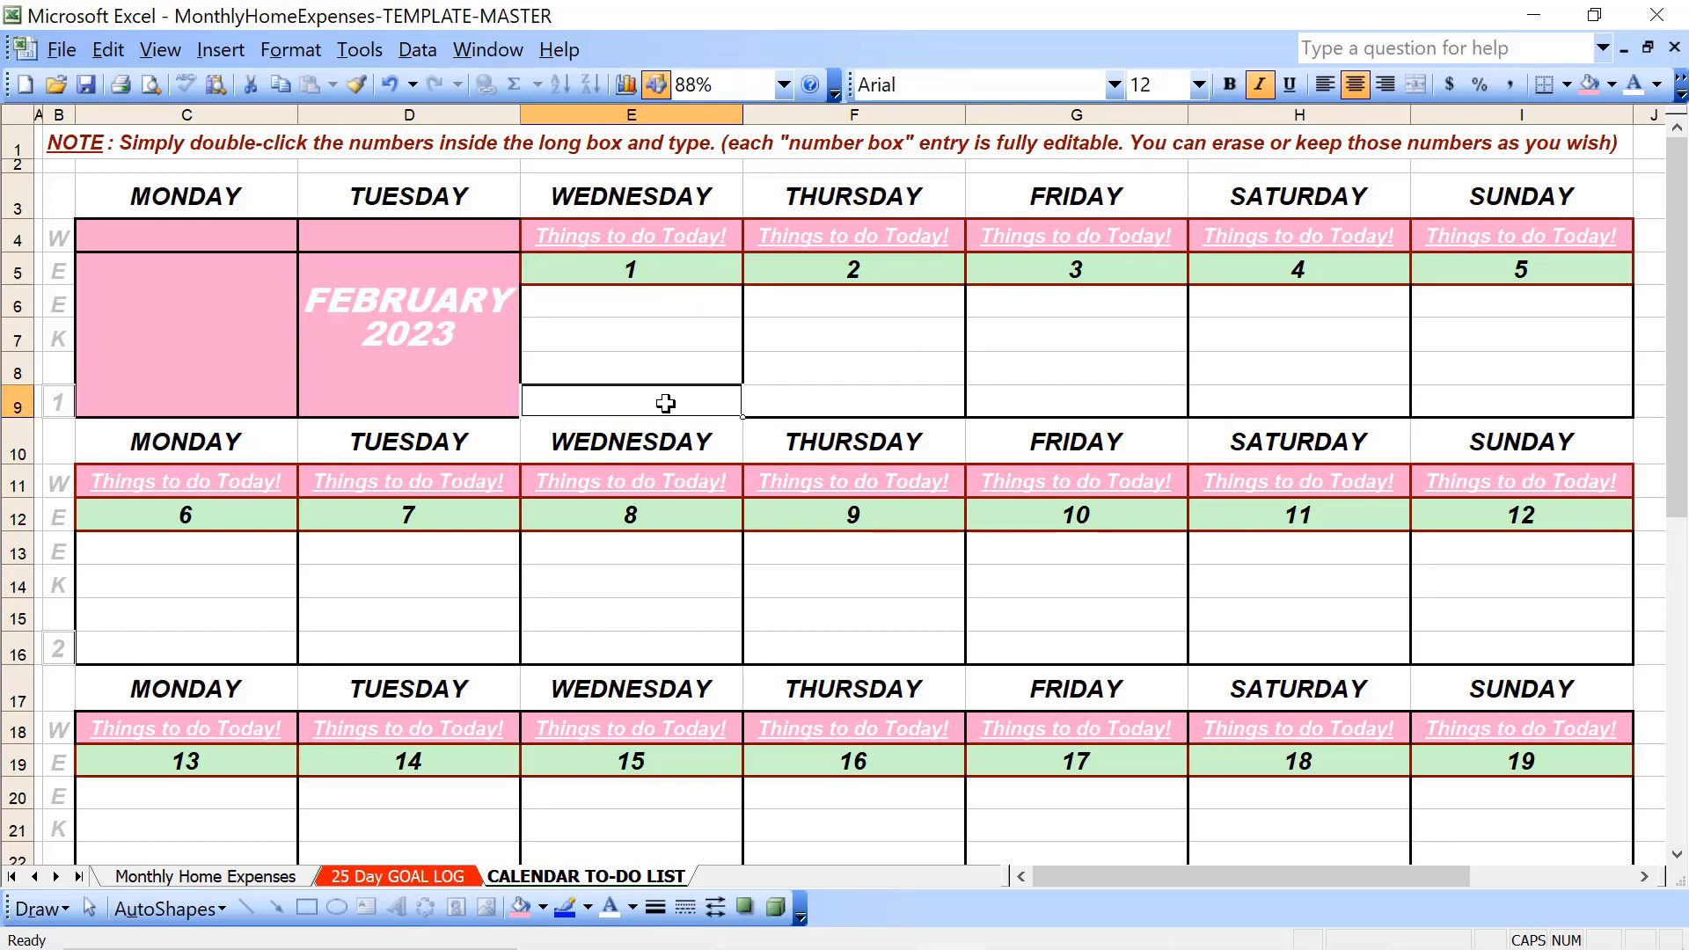
# - Set the font of both the month and year label cells, D6:D7, to Algerian
pyautogui.click(385, 306)
pyautogui.hotkey('shift', 'Down')
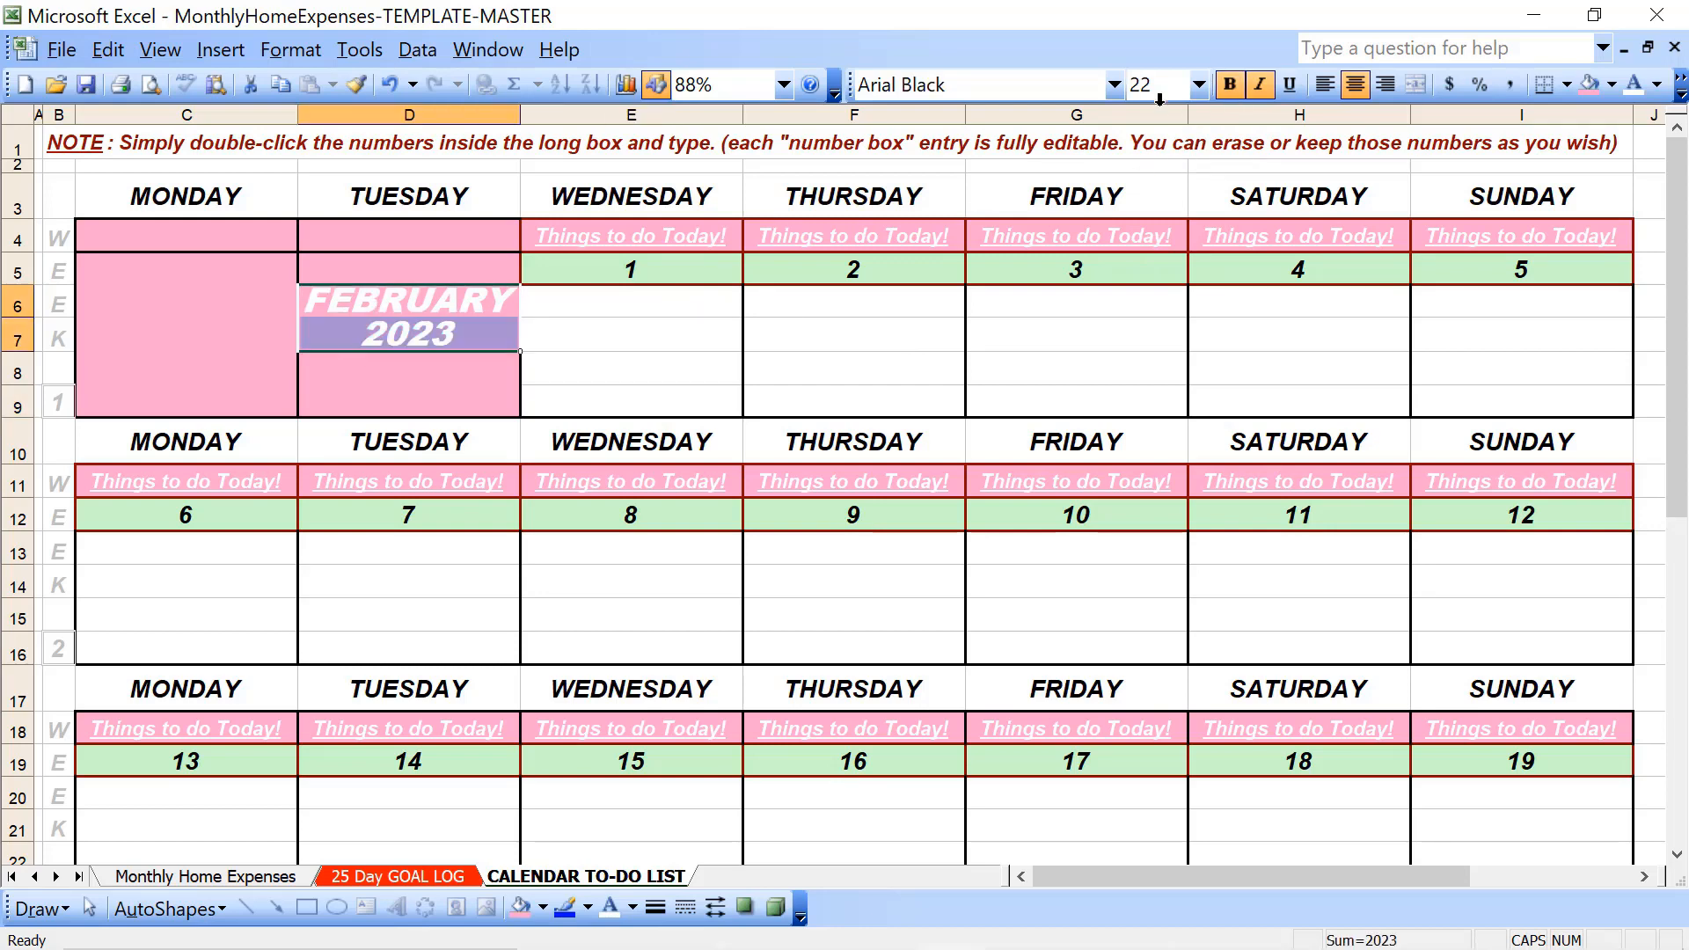
pyautogui.click(1114, 84)
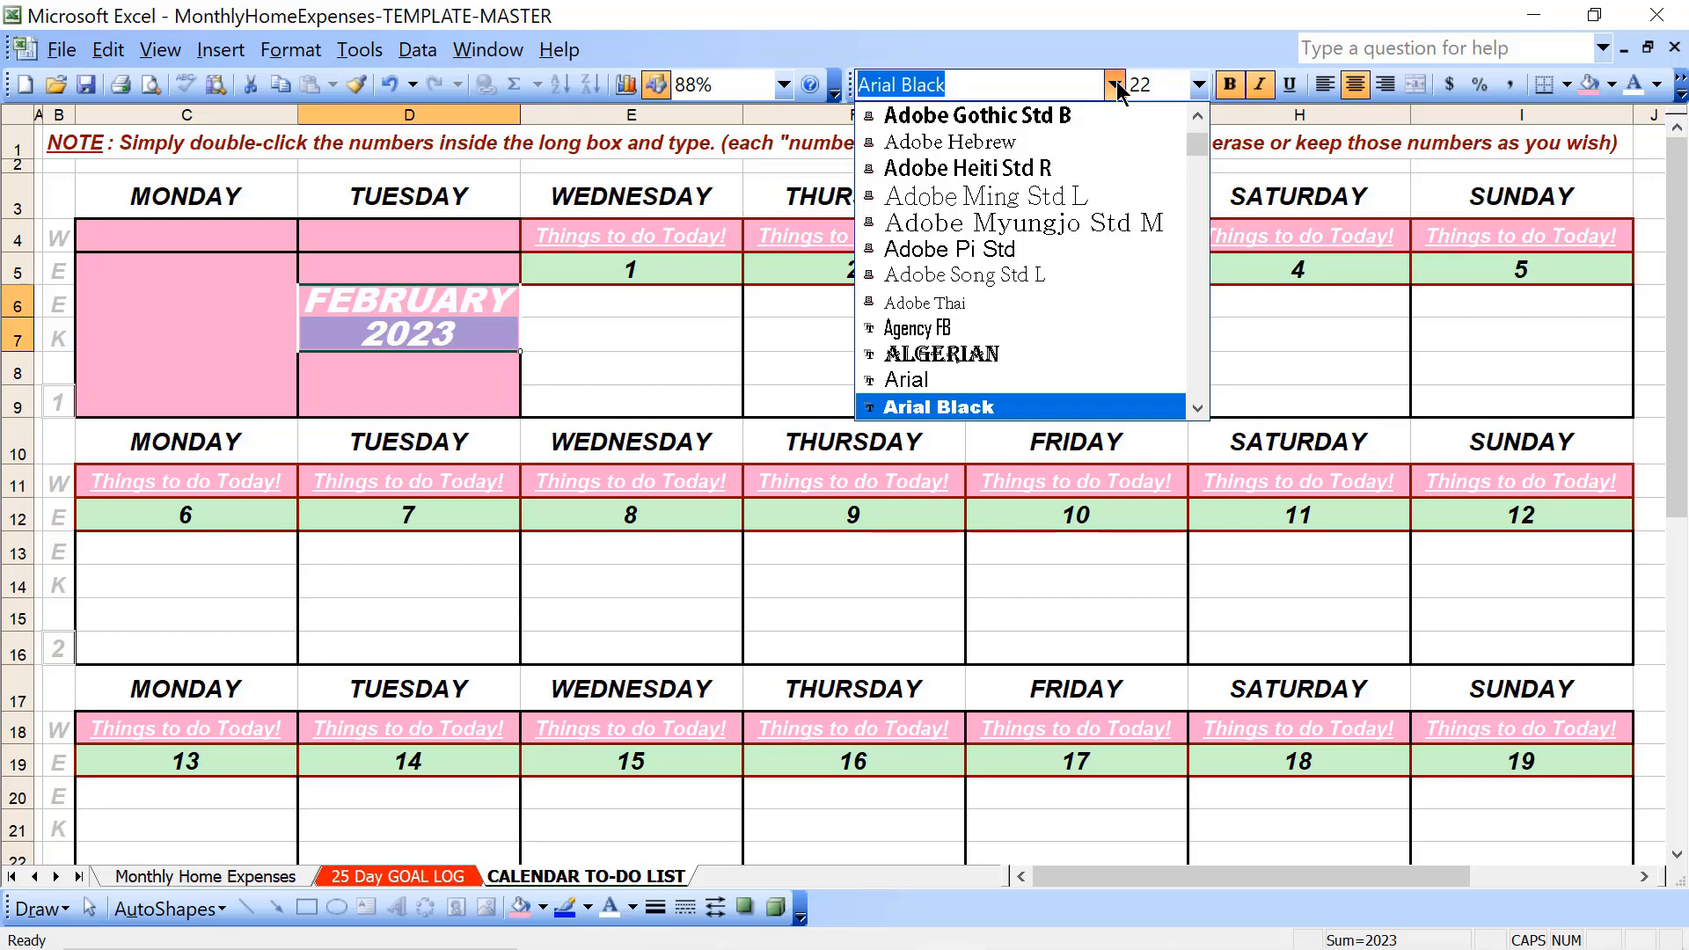
pyautogui.click(1040, 354)
# - Copy the FEBRUARY 2023 label from D6:D7 into week 5's blanked-out Wednesday block, starting at E34
pyautogui.hotkey('ctrl', 'c')
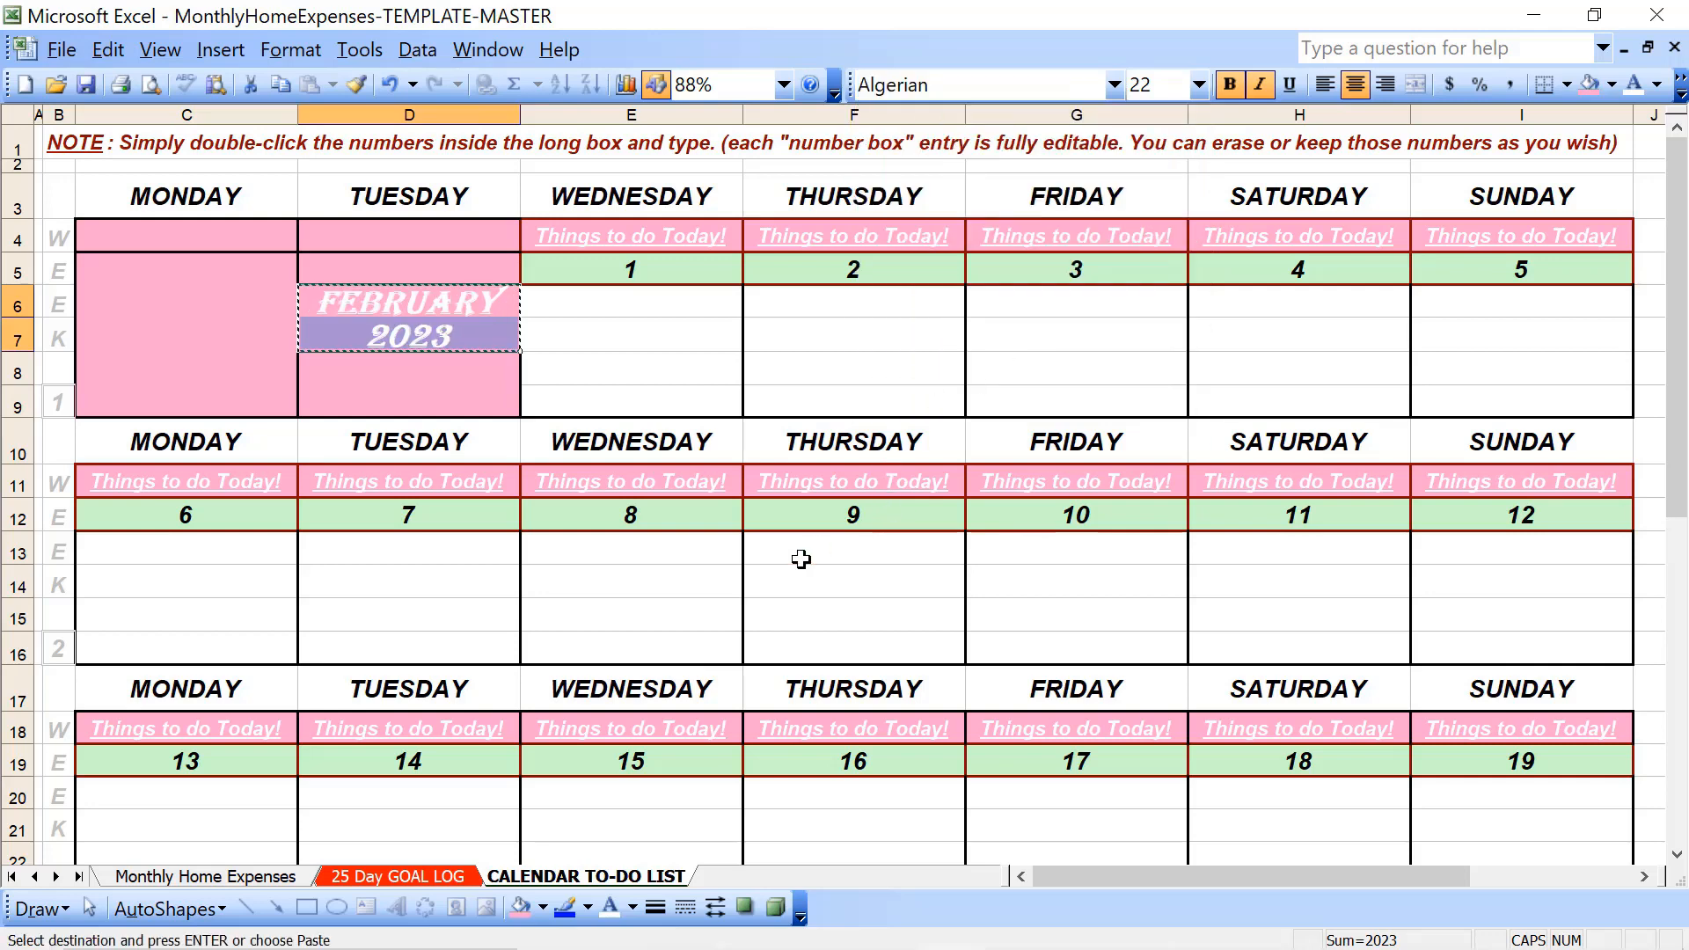
pyautogui.scroll(-8, 801, 560)
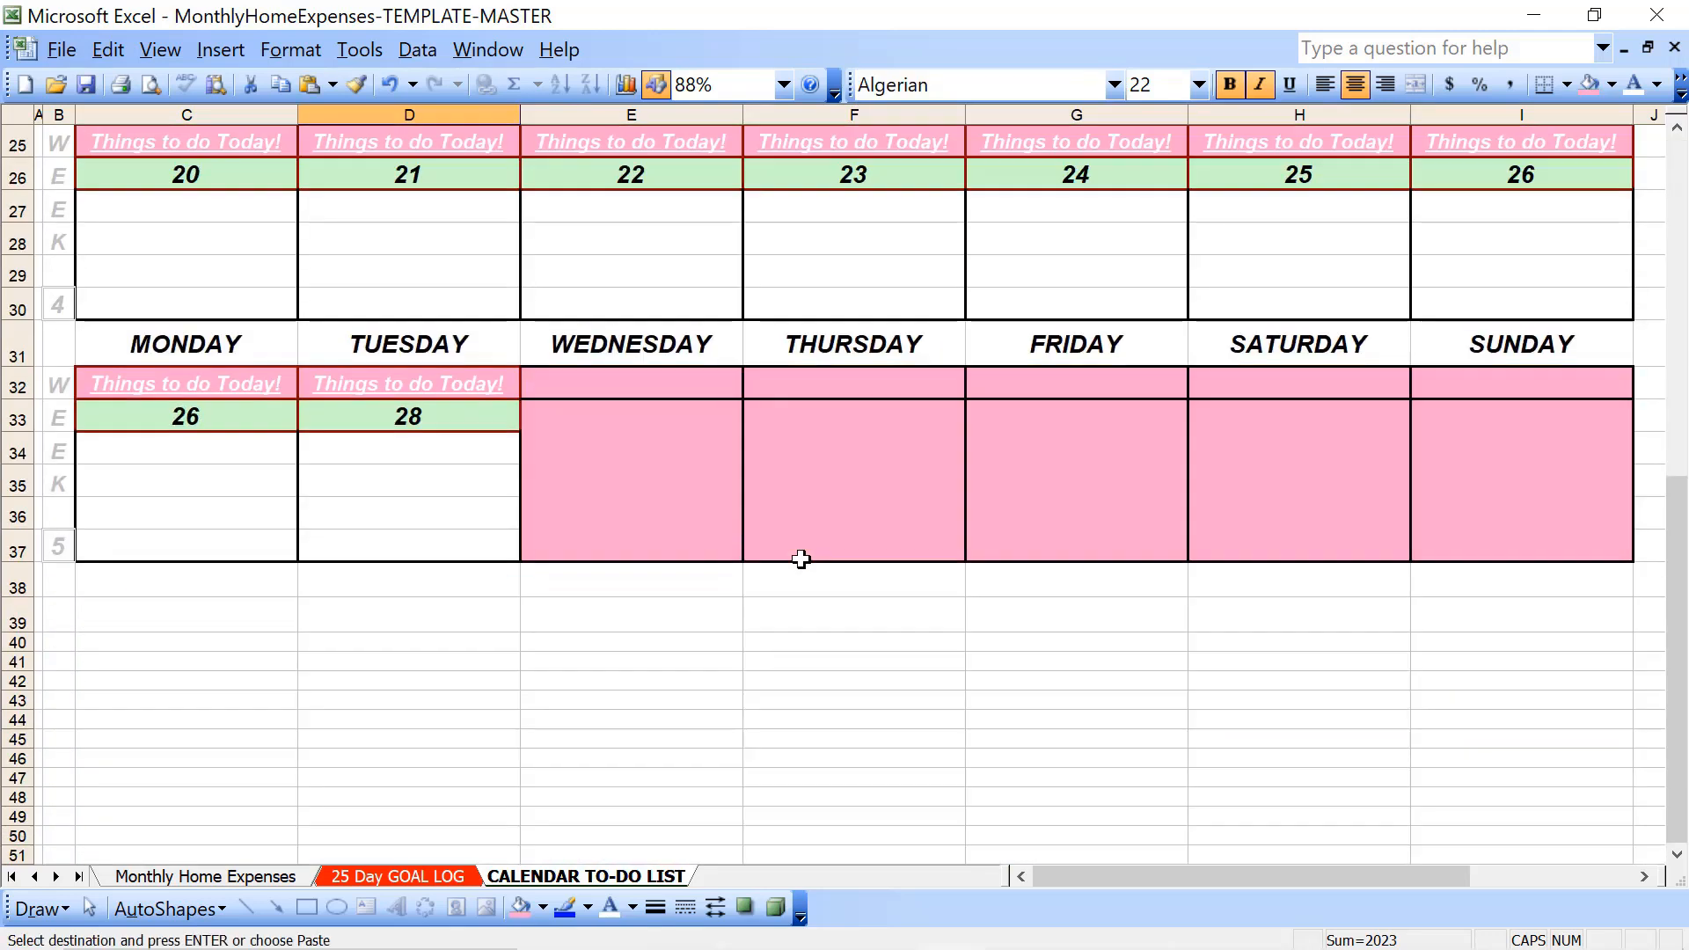
pyautogui.click(664, 469)
pyautogui.click(650, 445)
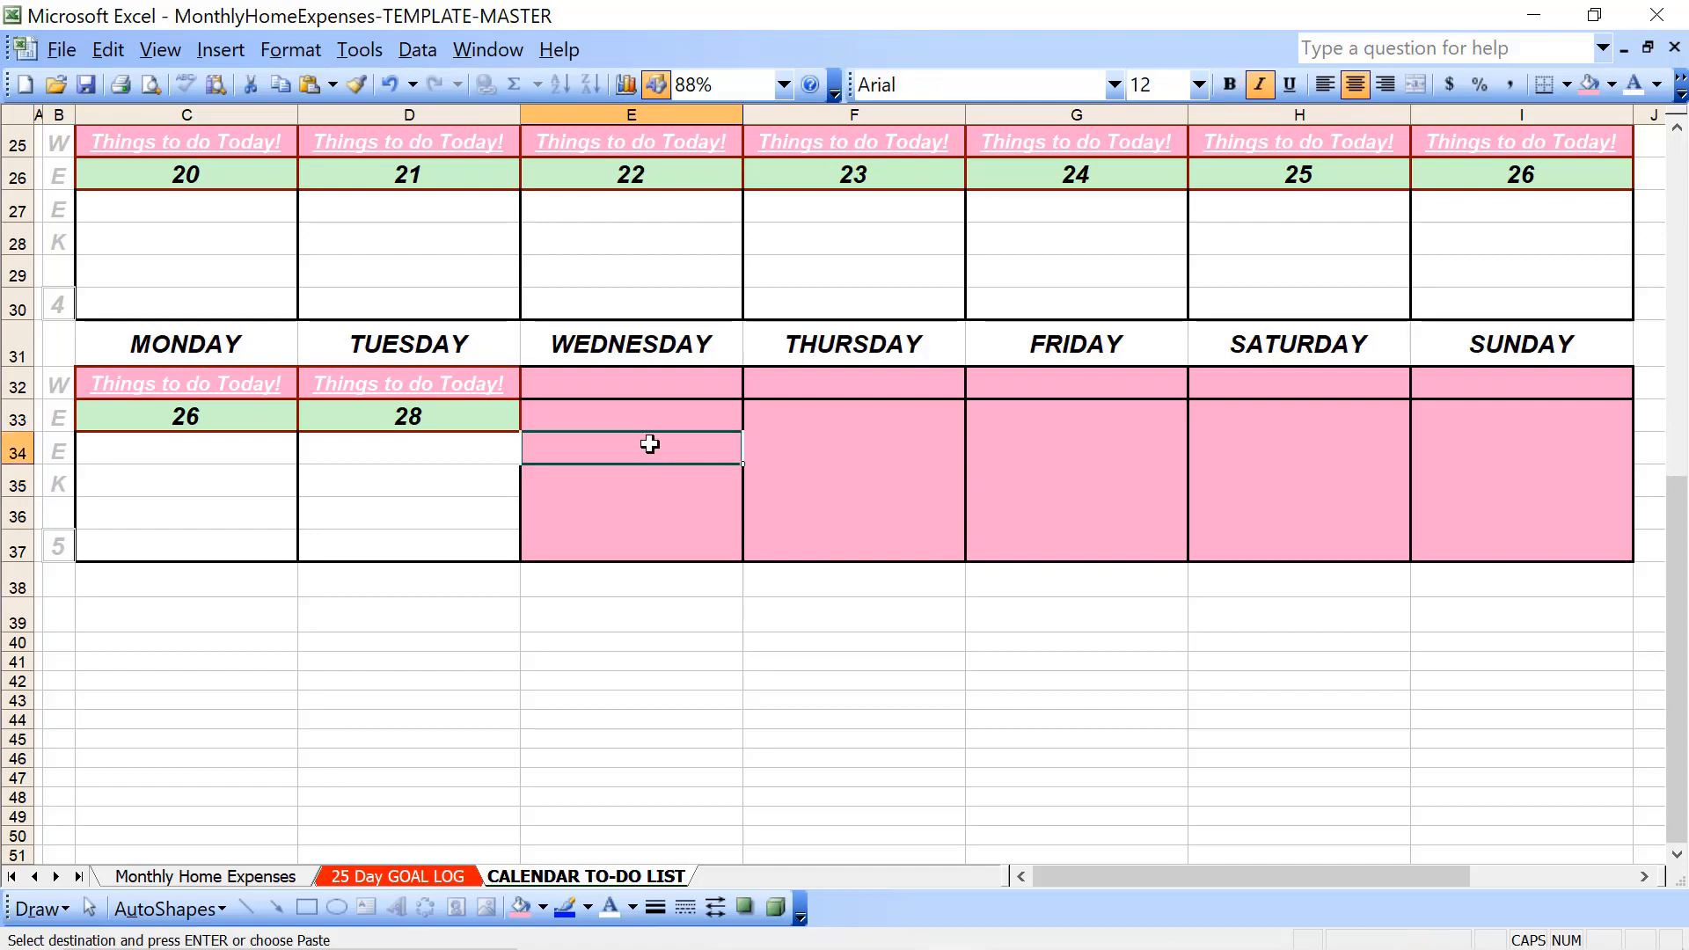
pyautogui.hotkey('ctrl', 'v')
pyautogui.click(634, 598)
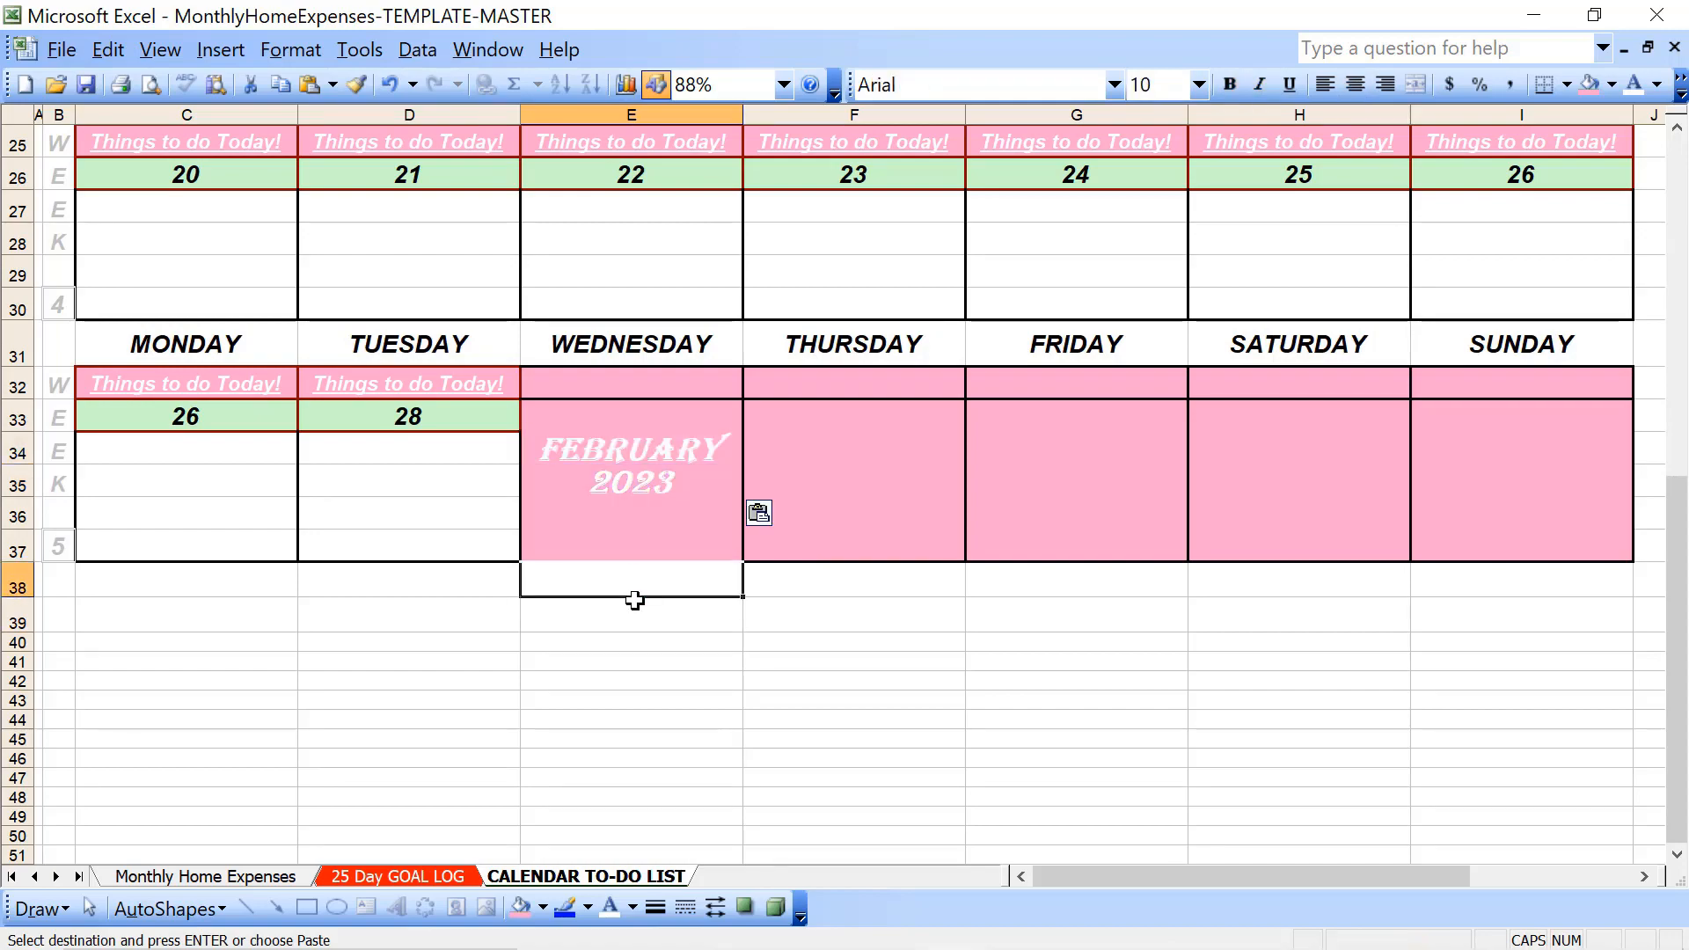
# - Enter "Workout Day!" in E9, the last row of week 1's Wednesday the 1st
pyautogui.press('Up')
pyautogui.press('Up')
pyautogui.press('Up')
pyautogui.press('Up')
pyautogui.press('Up')
pyautogui.press('Up')
pyautogui.press('Up')
pyautogui.press('Up')
pyautogui.press('Up')
pyautogui.press('Up')
pyautogui.press('Up')
pyautogui.press('Up')
pyautogui.press('Up')
pyautogui.press('Up')
pyautogui.press('Up')
pyautogui.press('Up')
pyautogui.press('Up')
pyautogui.press('Up')
pyautogui.press('Up')
pyautogui.press('Up')
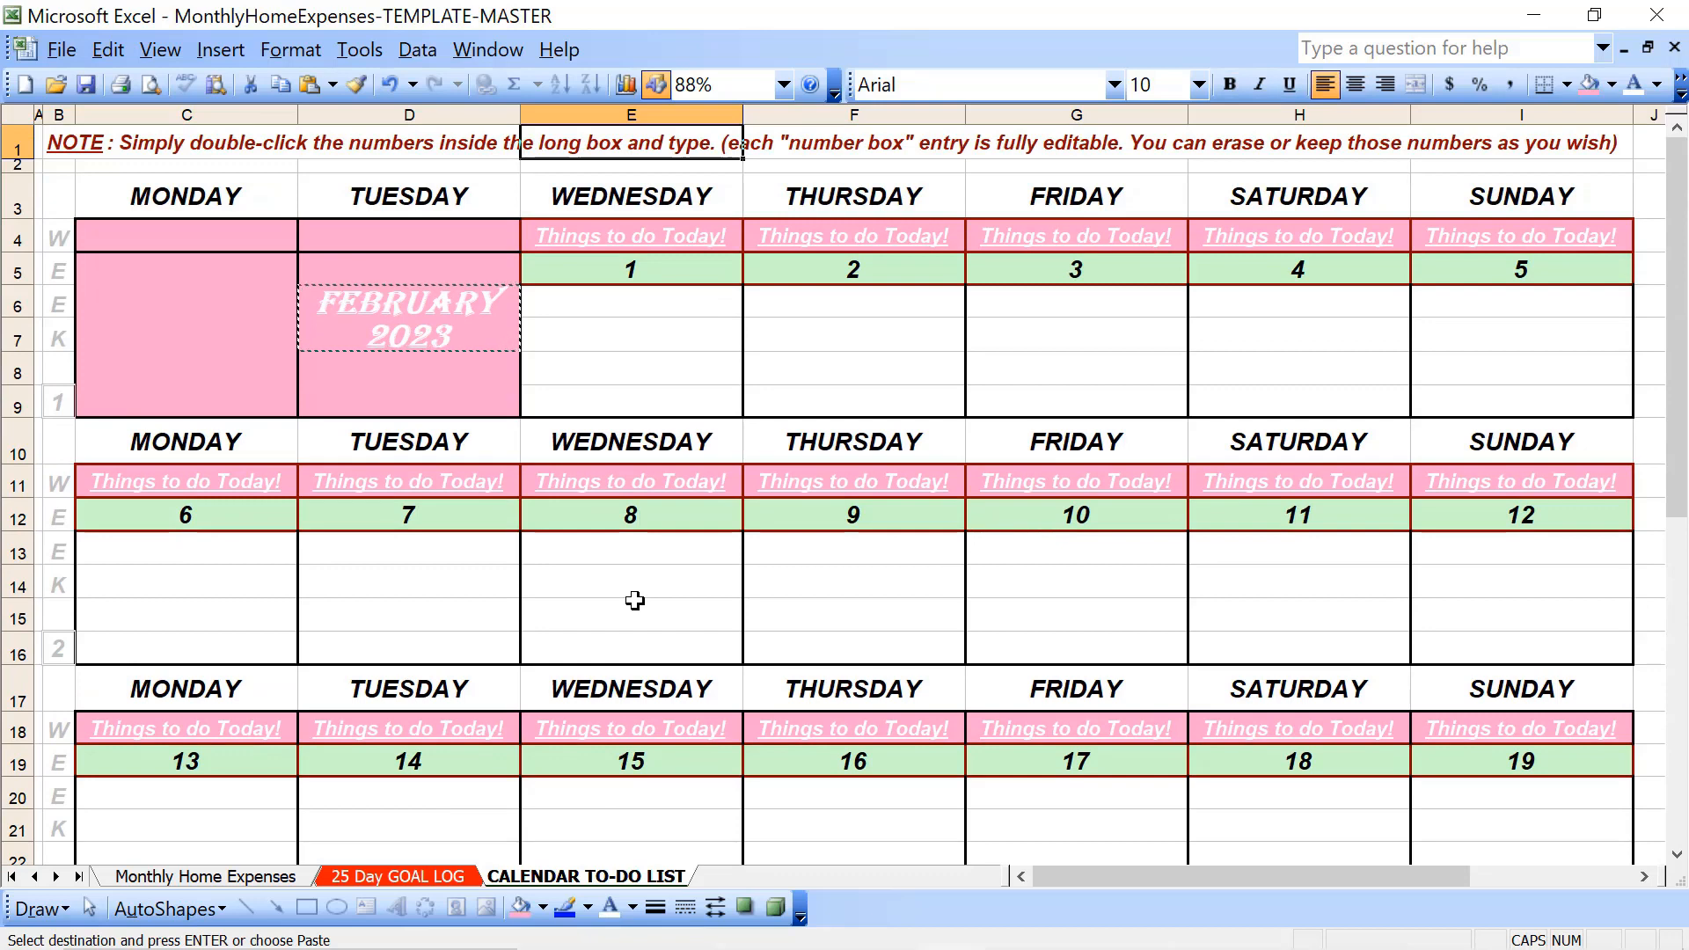
pyautogui.click(630, 373)
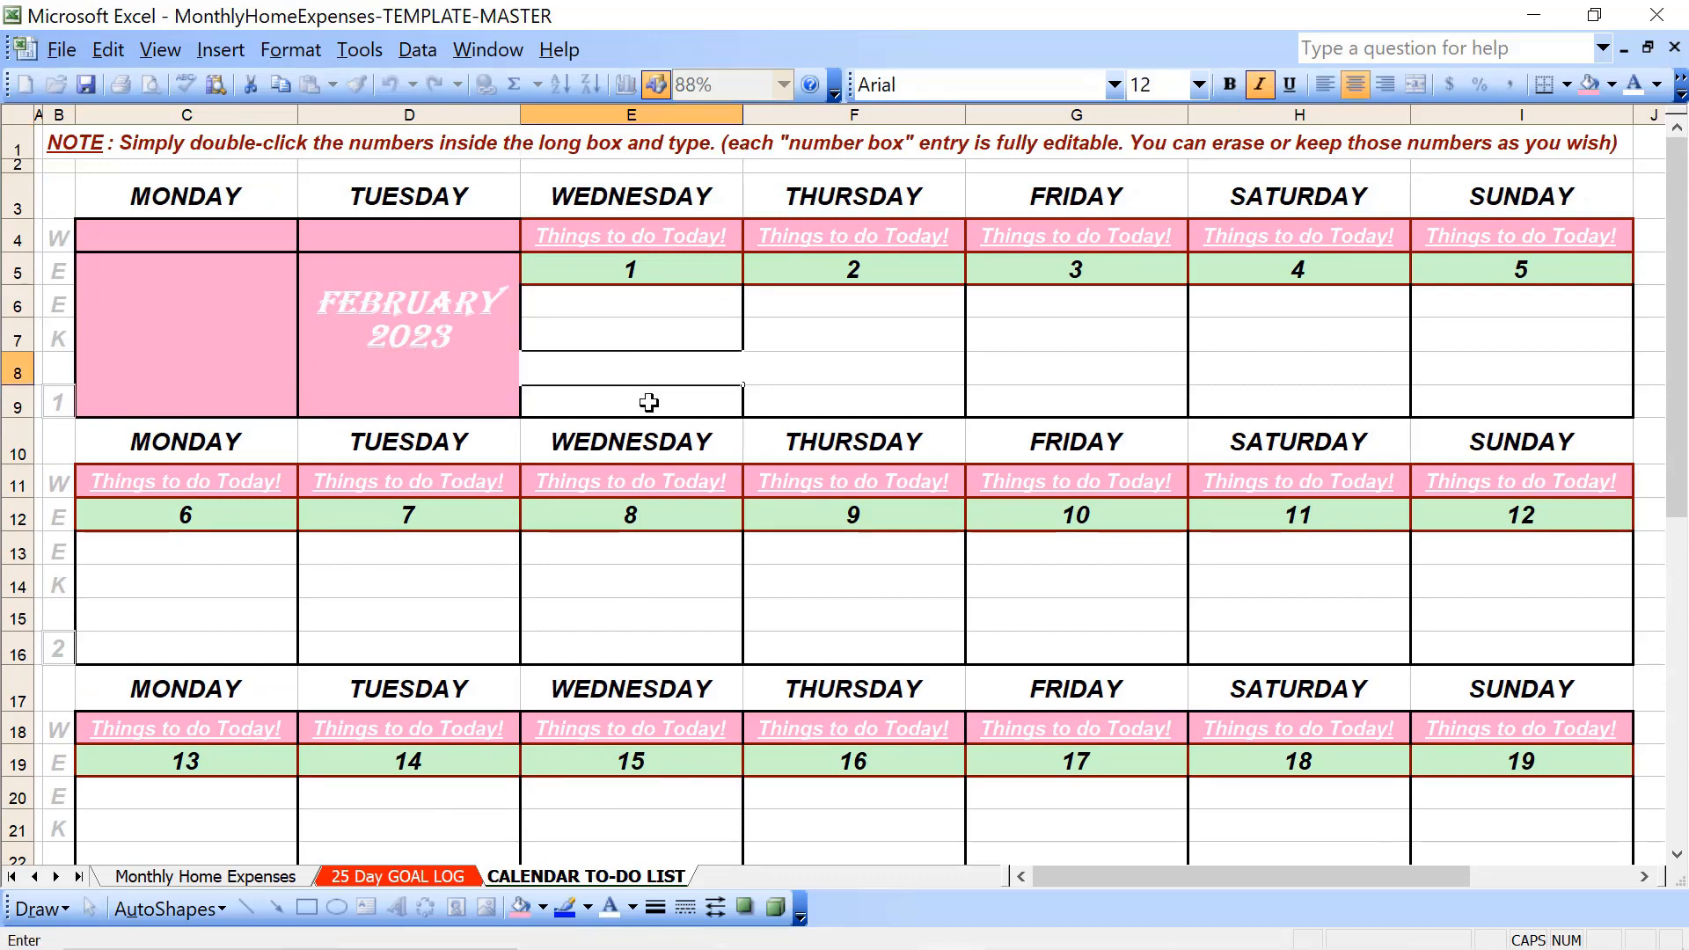
pyautogui.click(648, 402)
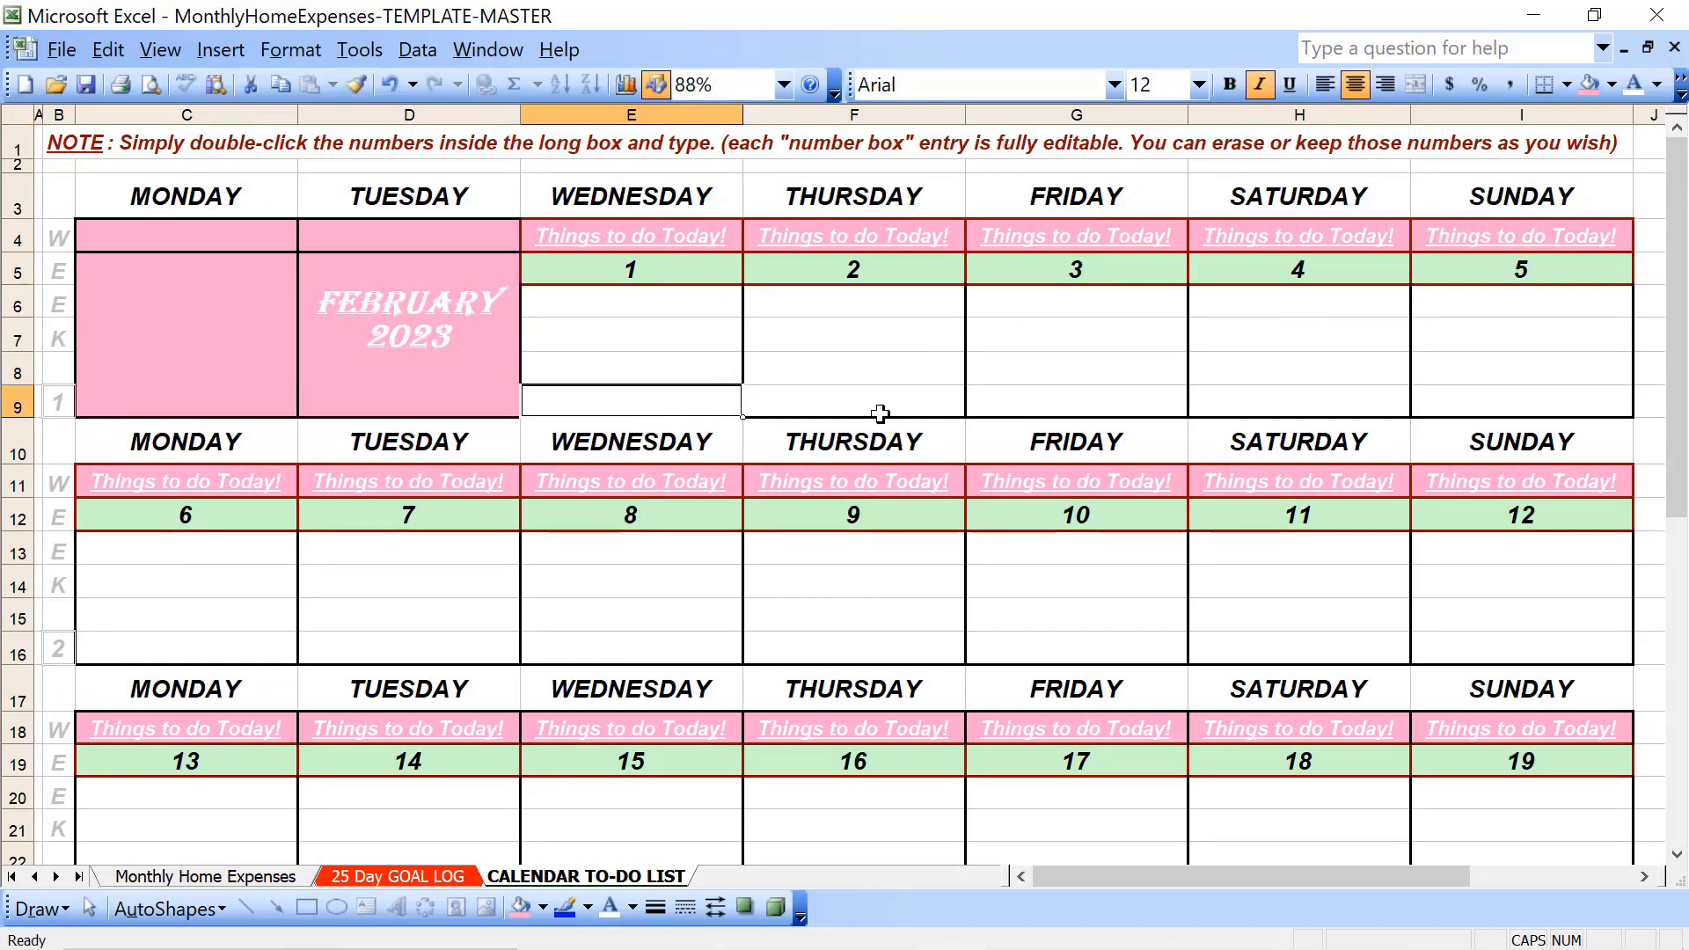
pyautogui.write('wO')
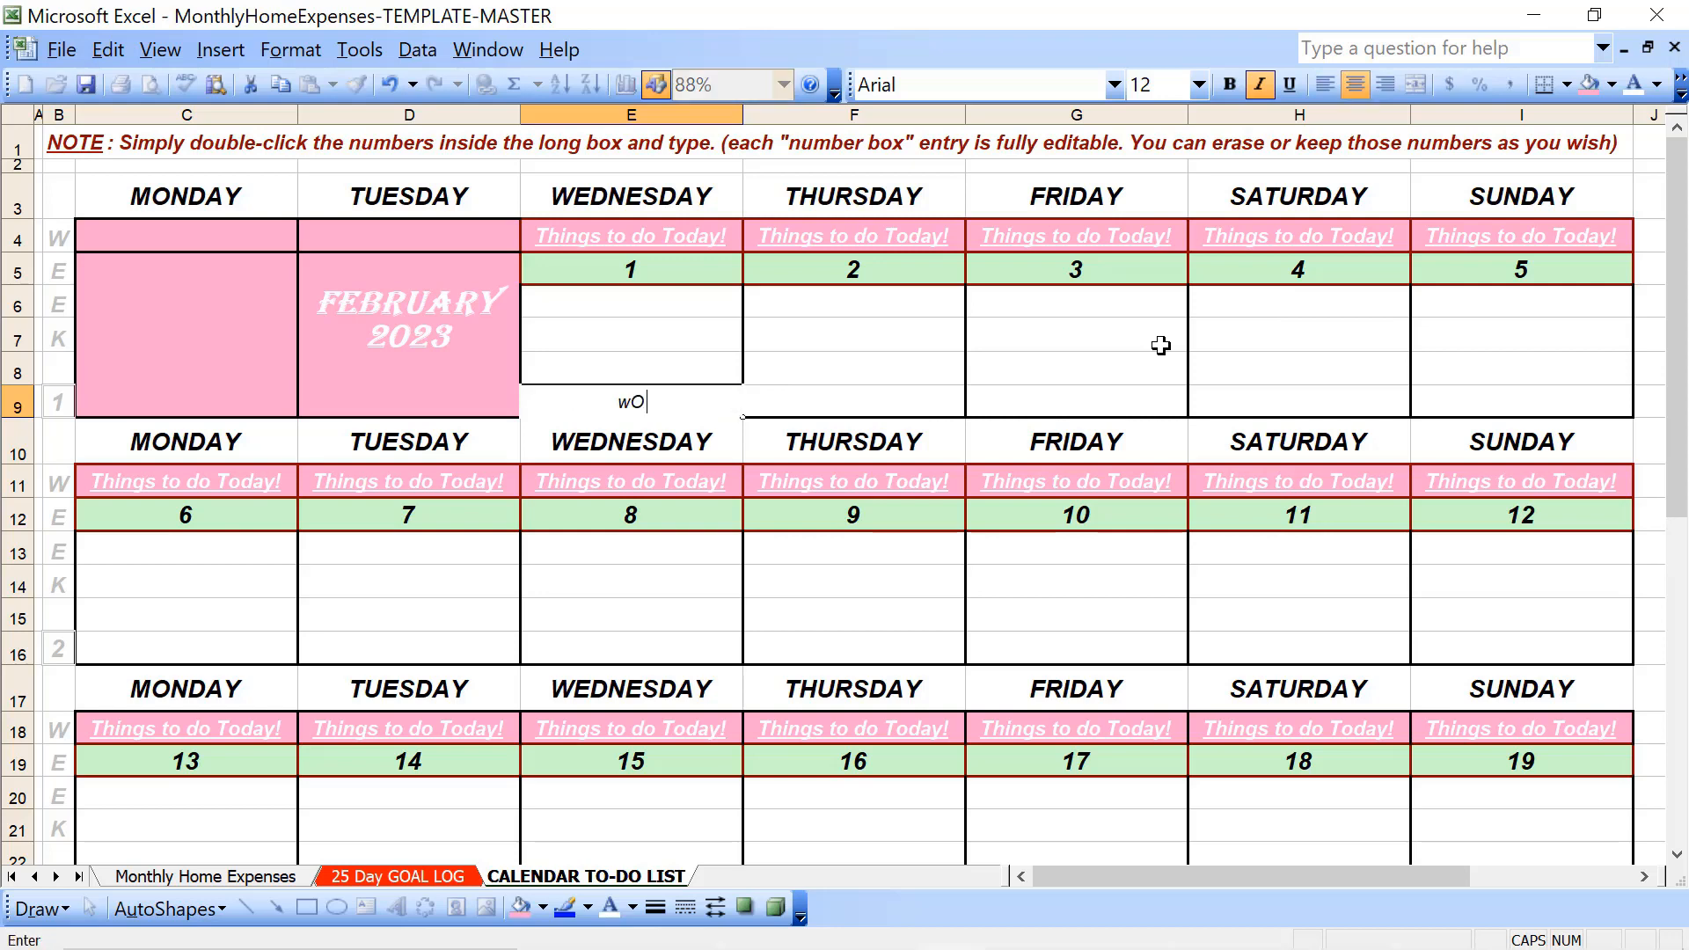
pyautogui.write('RK')
pyautogui.press('BackSpace')
pyautogui.press('BackSpace')
pyautogui.press('BackSpace')
pyautogui.write('W')
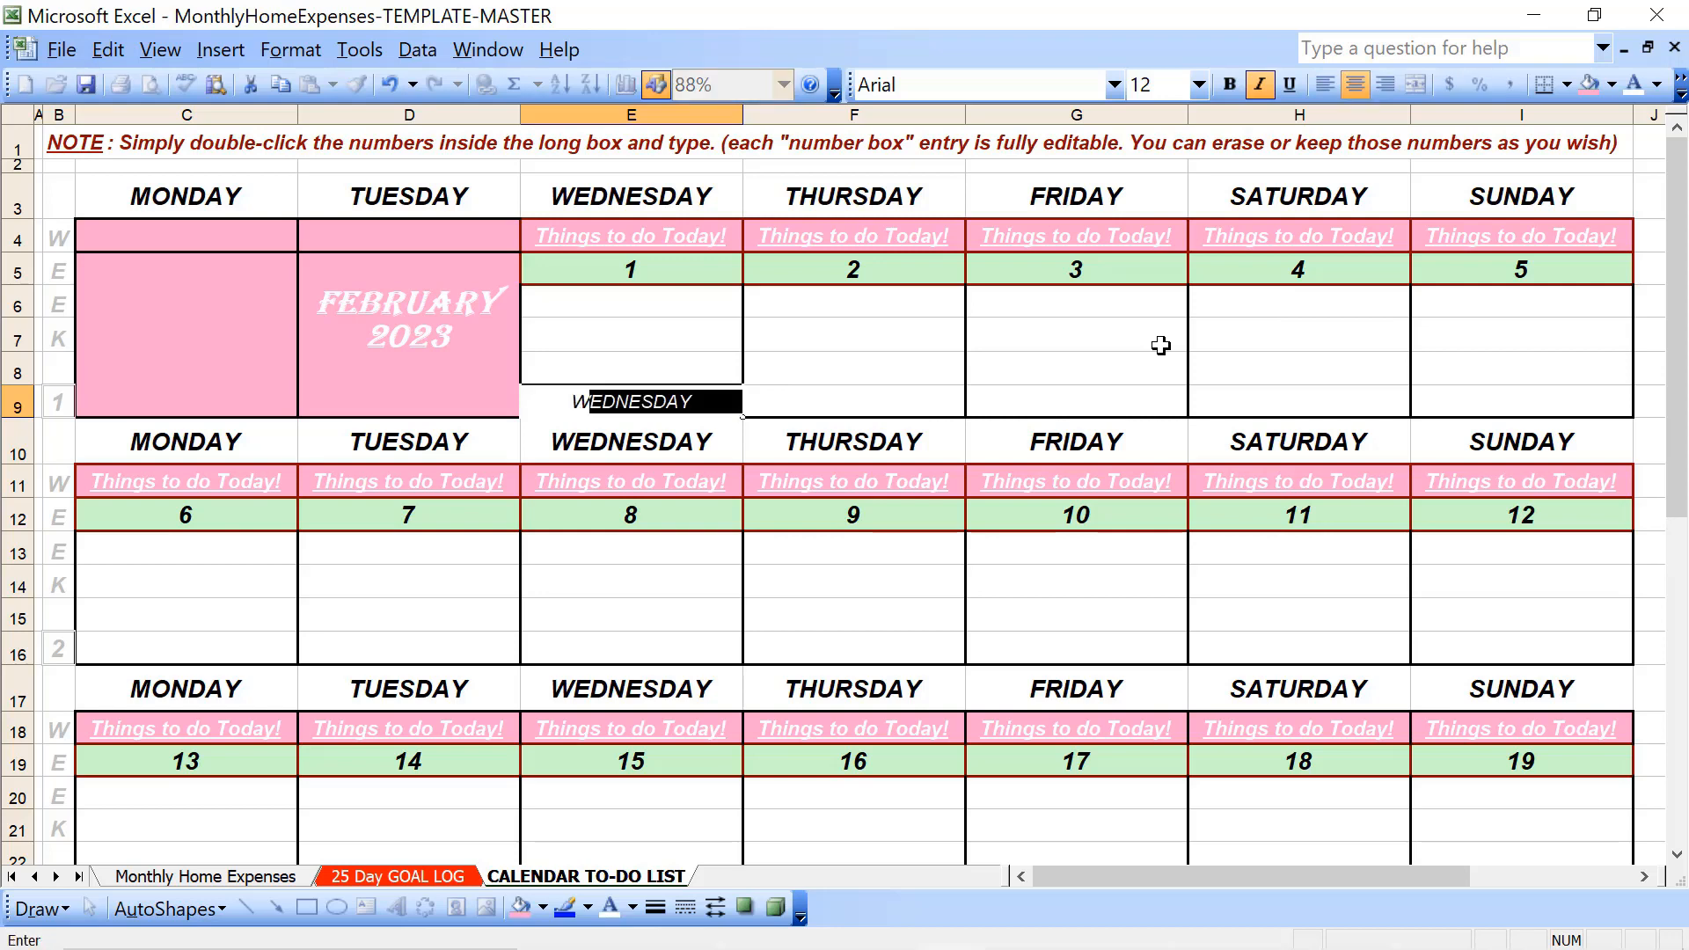
pyautogui.write('orkout Day!')
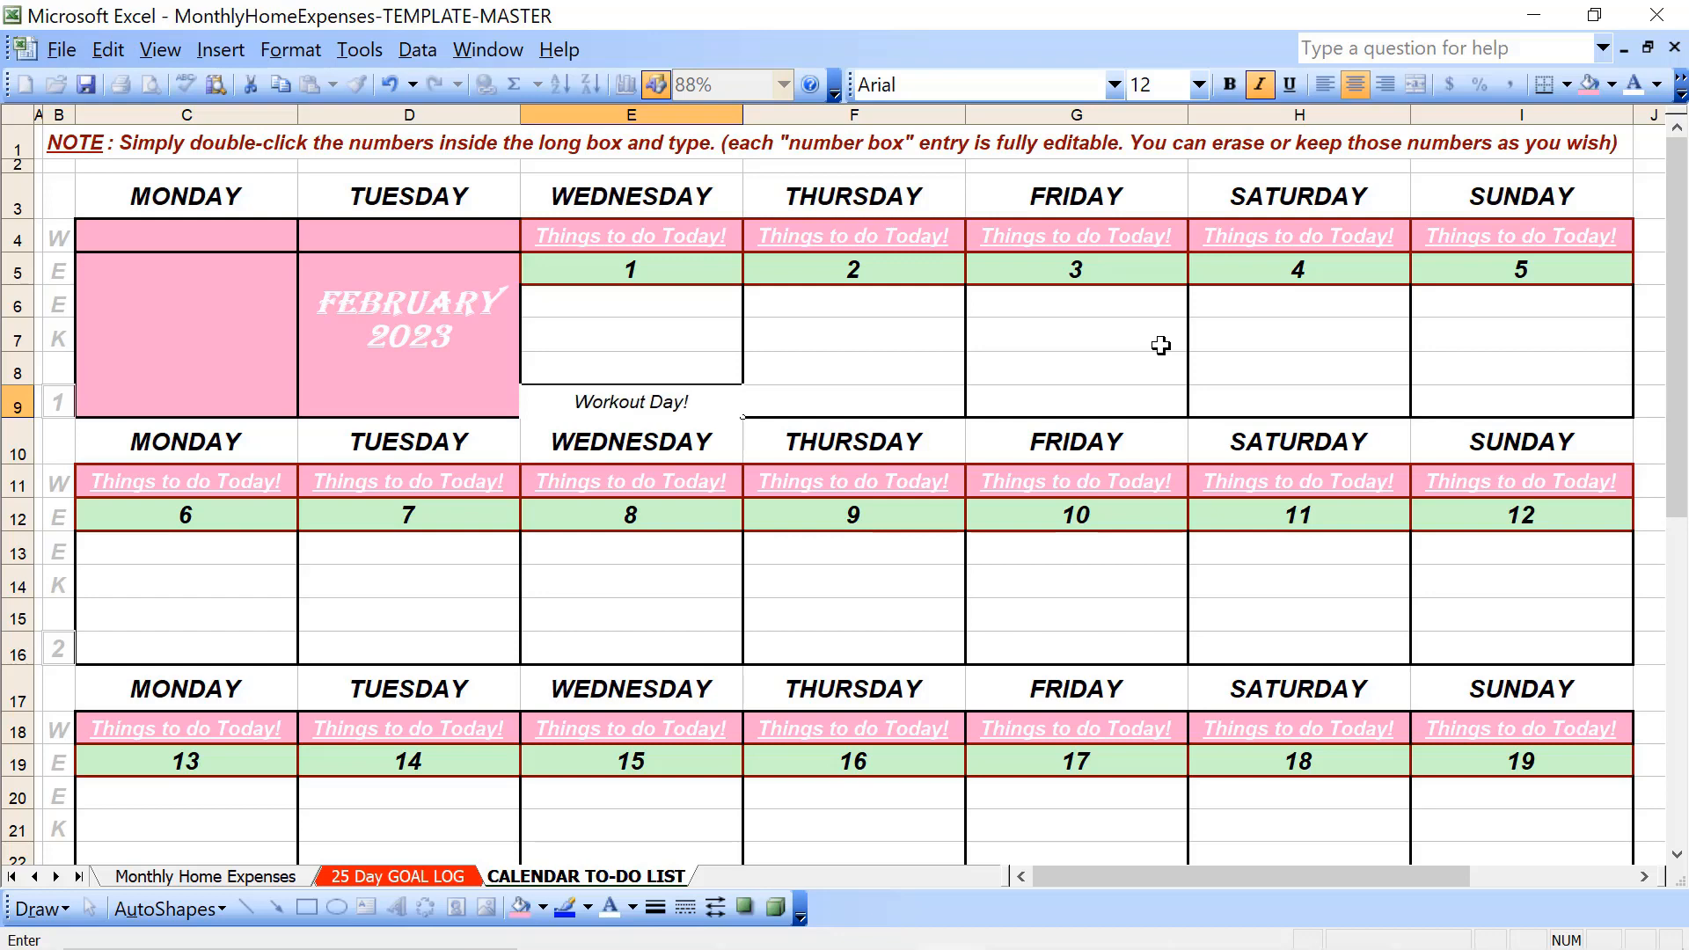
pyautogui.press('Return')
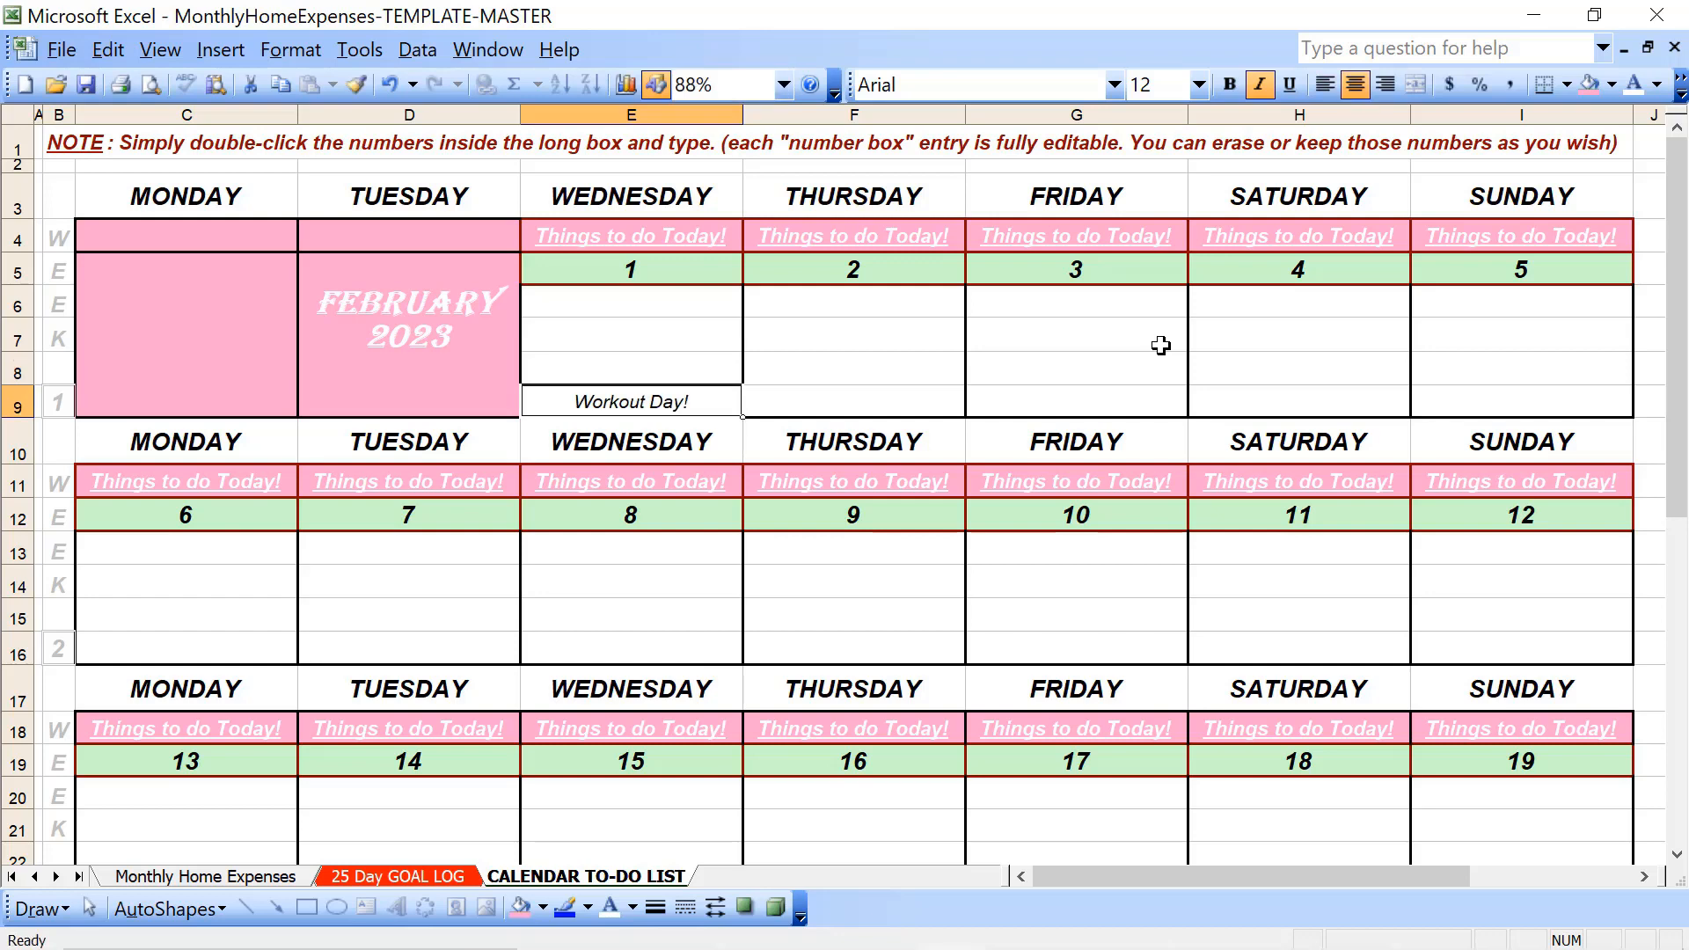
# - Copy the Workout Day! entry from E9 into week 1's Friday cell G9
pyautogui.hotkey('ctrl', 'c')
pyautogui.press('Right')
pyautogui.press('Right')
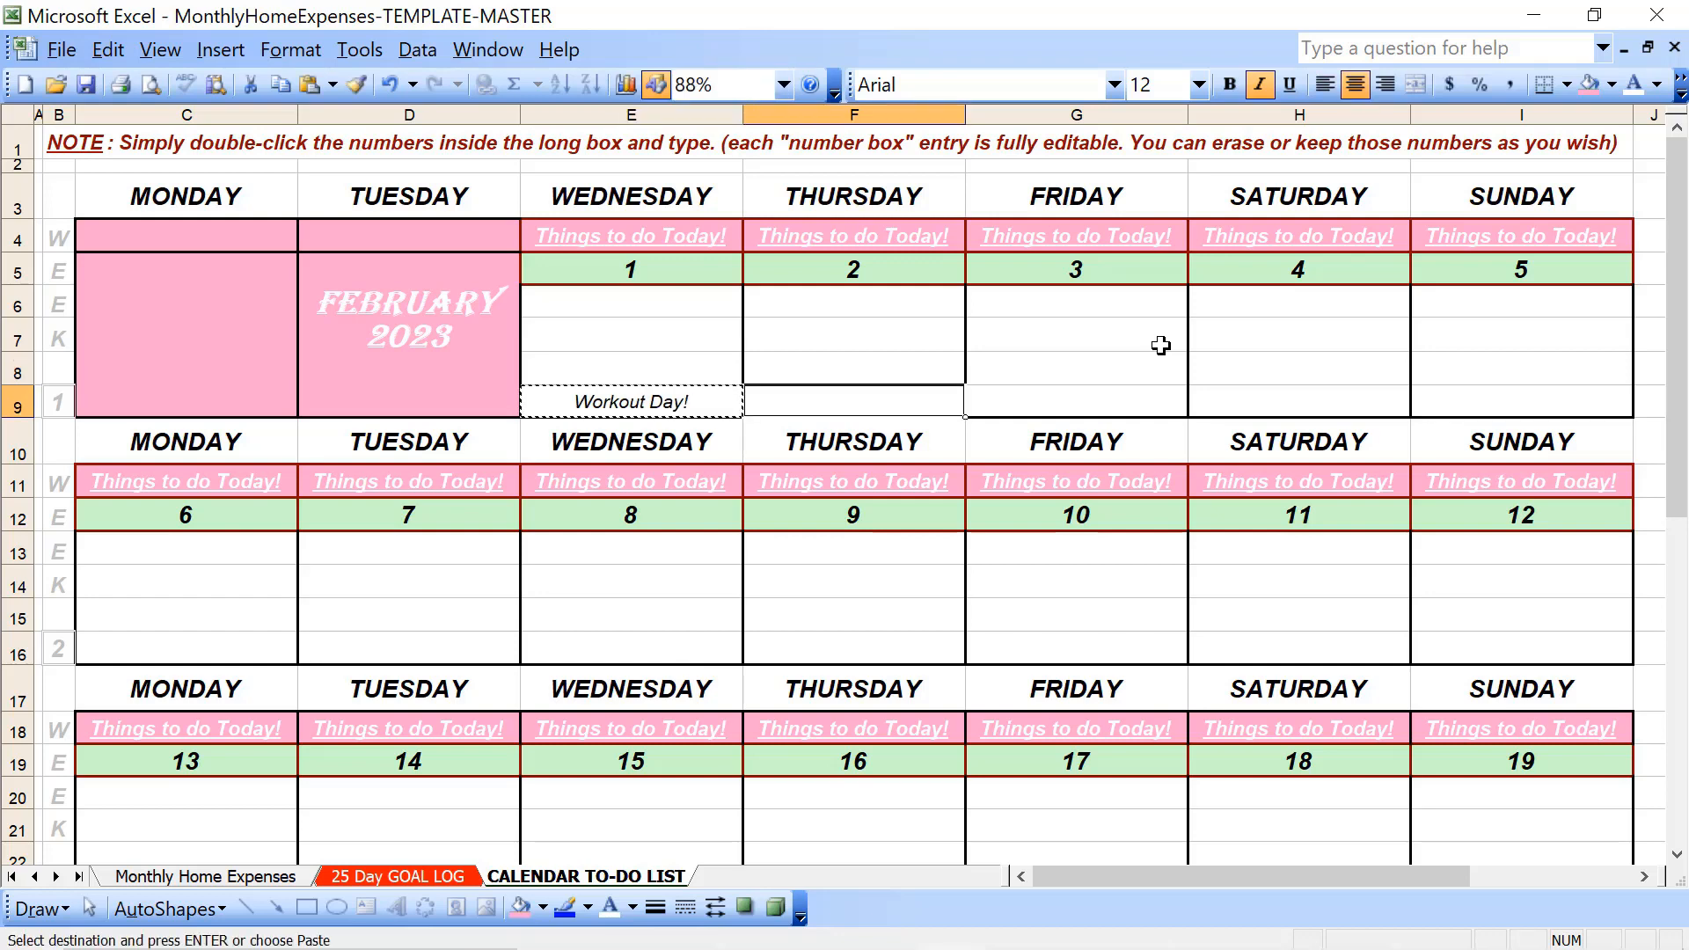
pyautogui.hotkey('ctrl', 'v')
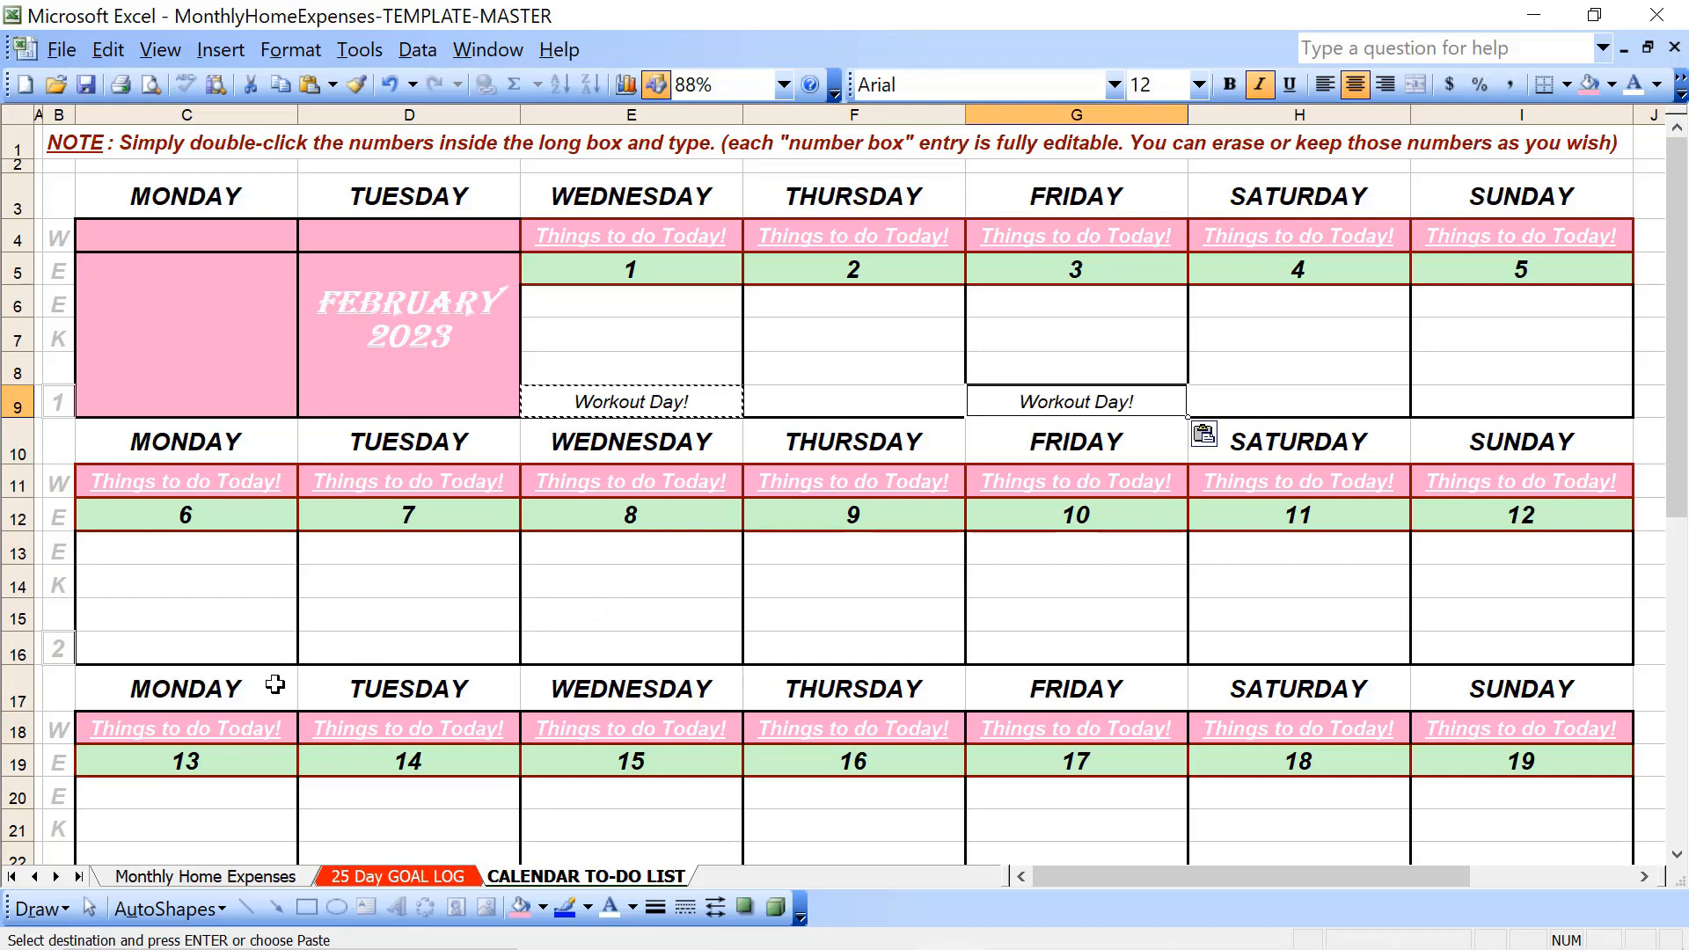
# - Paste Workout Day! into week 2's Monday, Wednesday and Friday cells C16, E16 and G16
pyautogui.click(258, 636)
pyautogui.hotkey('ctrl', 'v')
pyautogui.press('Right')
pyautogui.press('Right')
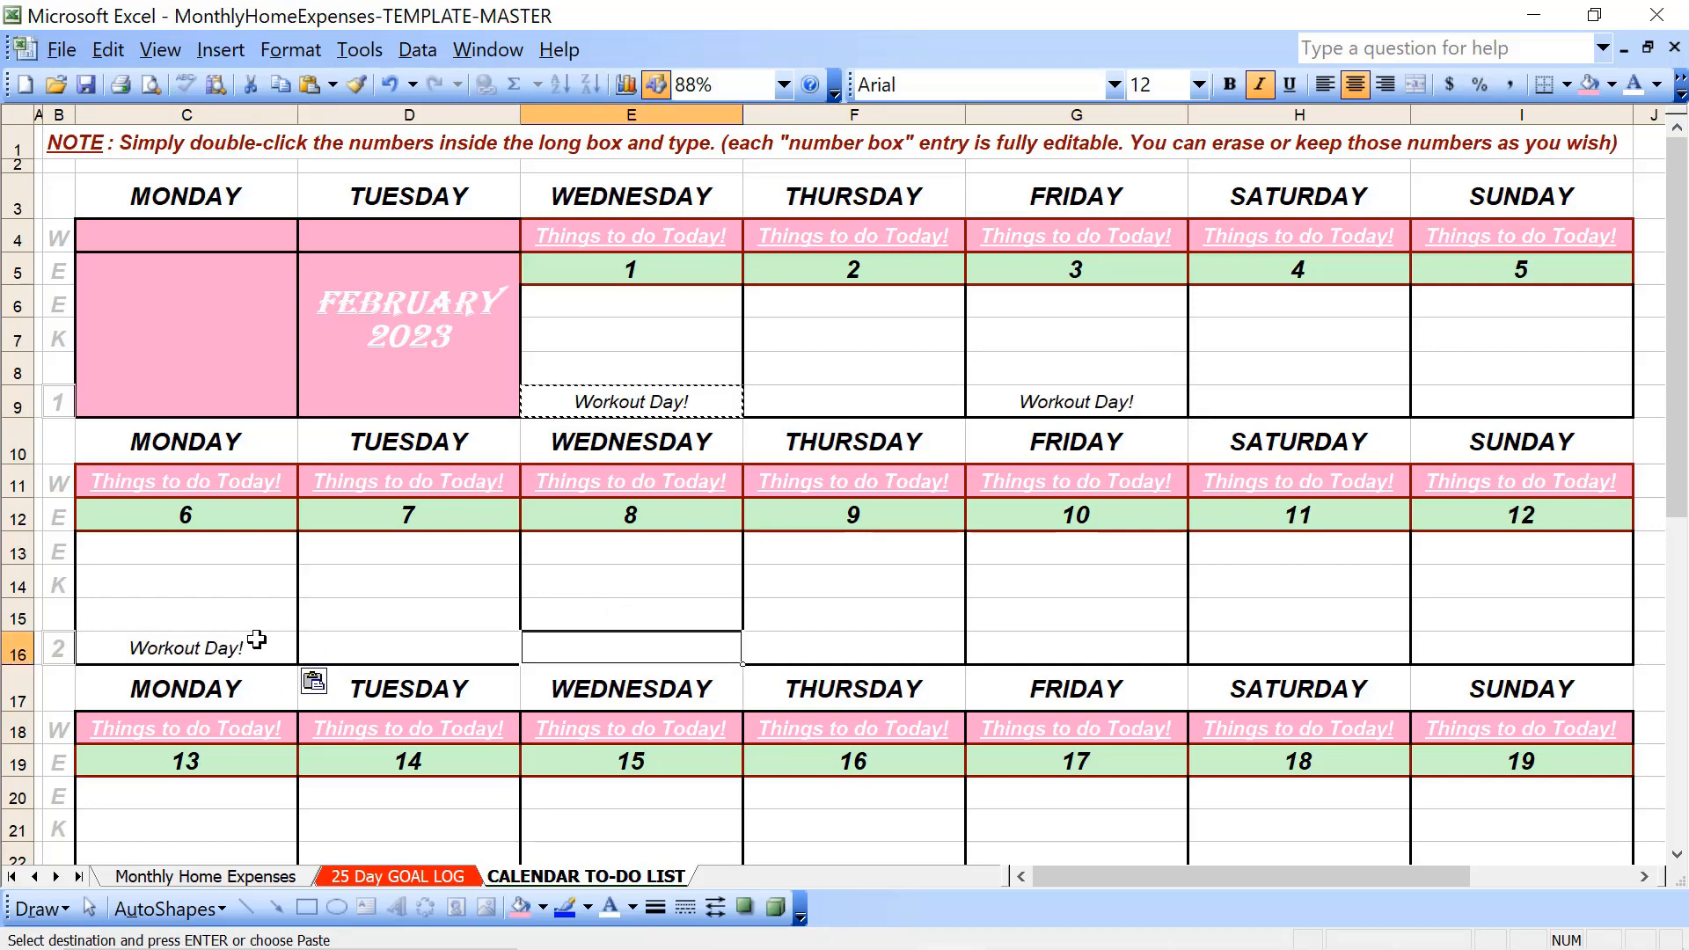
pyautogui.hotkey('ctrl', 'v')
pyautogui.press('Right')
pyautogui.press('Right')
pyautogui.hotkey('ctrl', 'v')
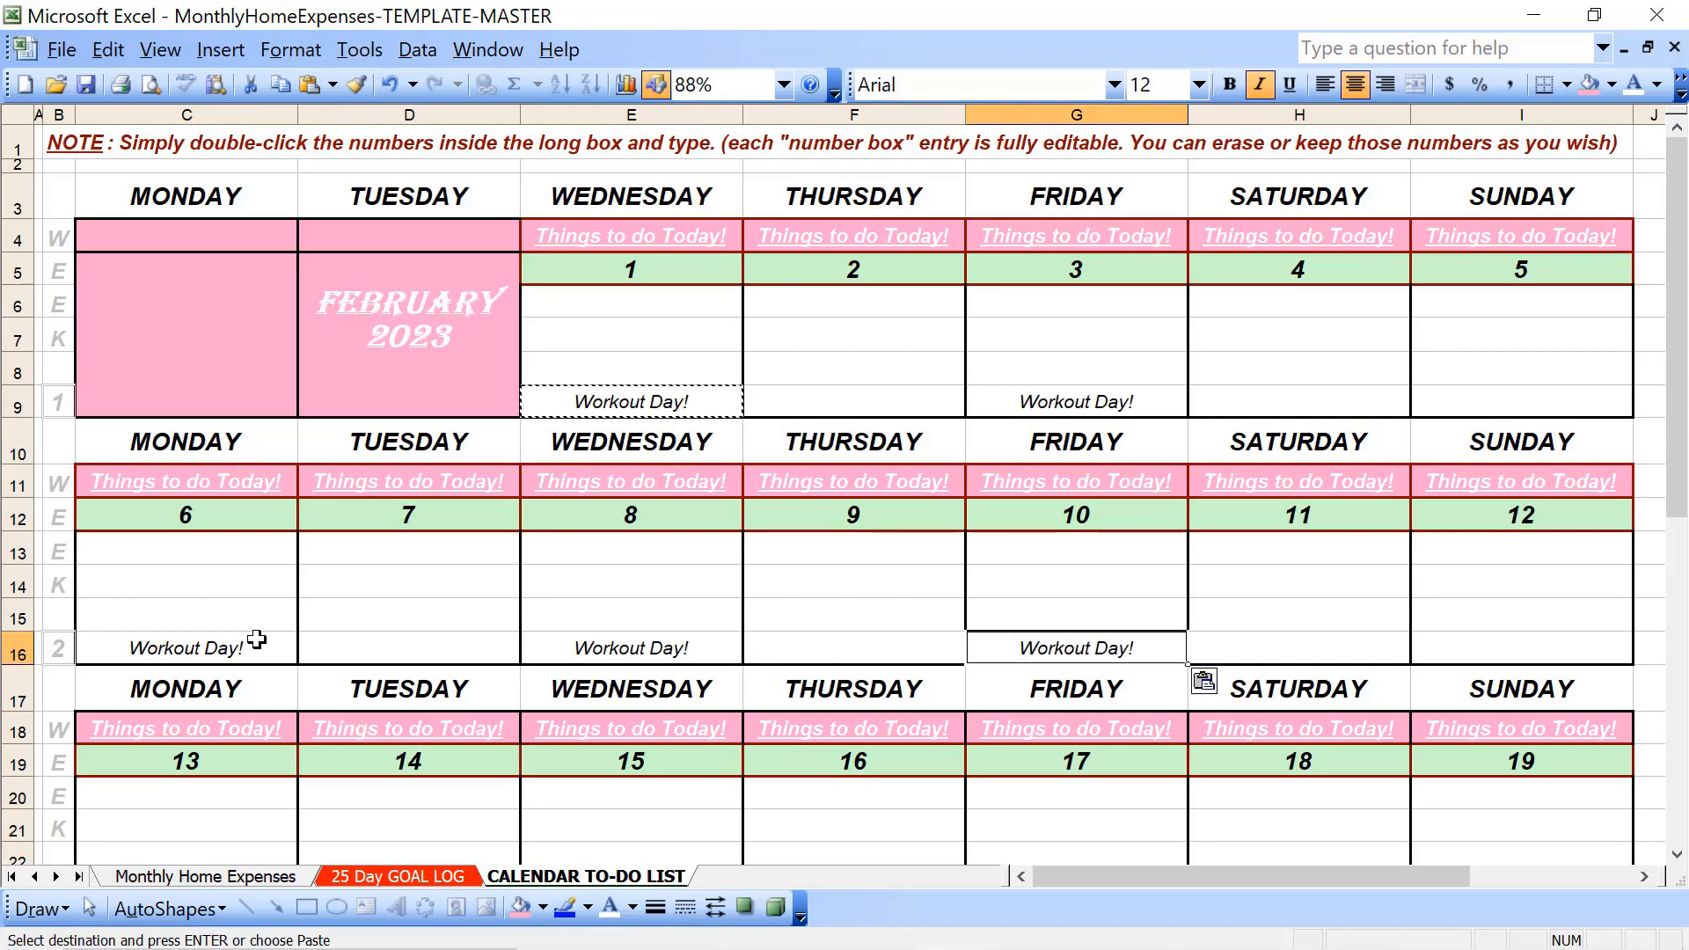
# - Paste Workout Day! into week 4's Monday, Wednesday and Friday cells C30, E30 and G30
pyautogui.scroll(-4, 264, 615)
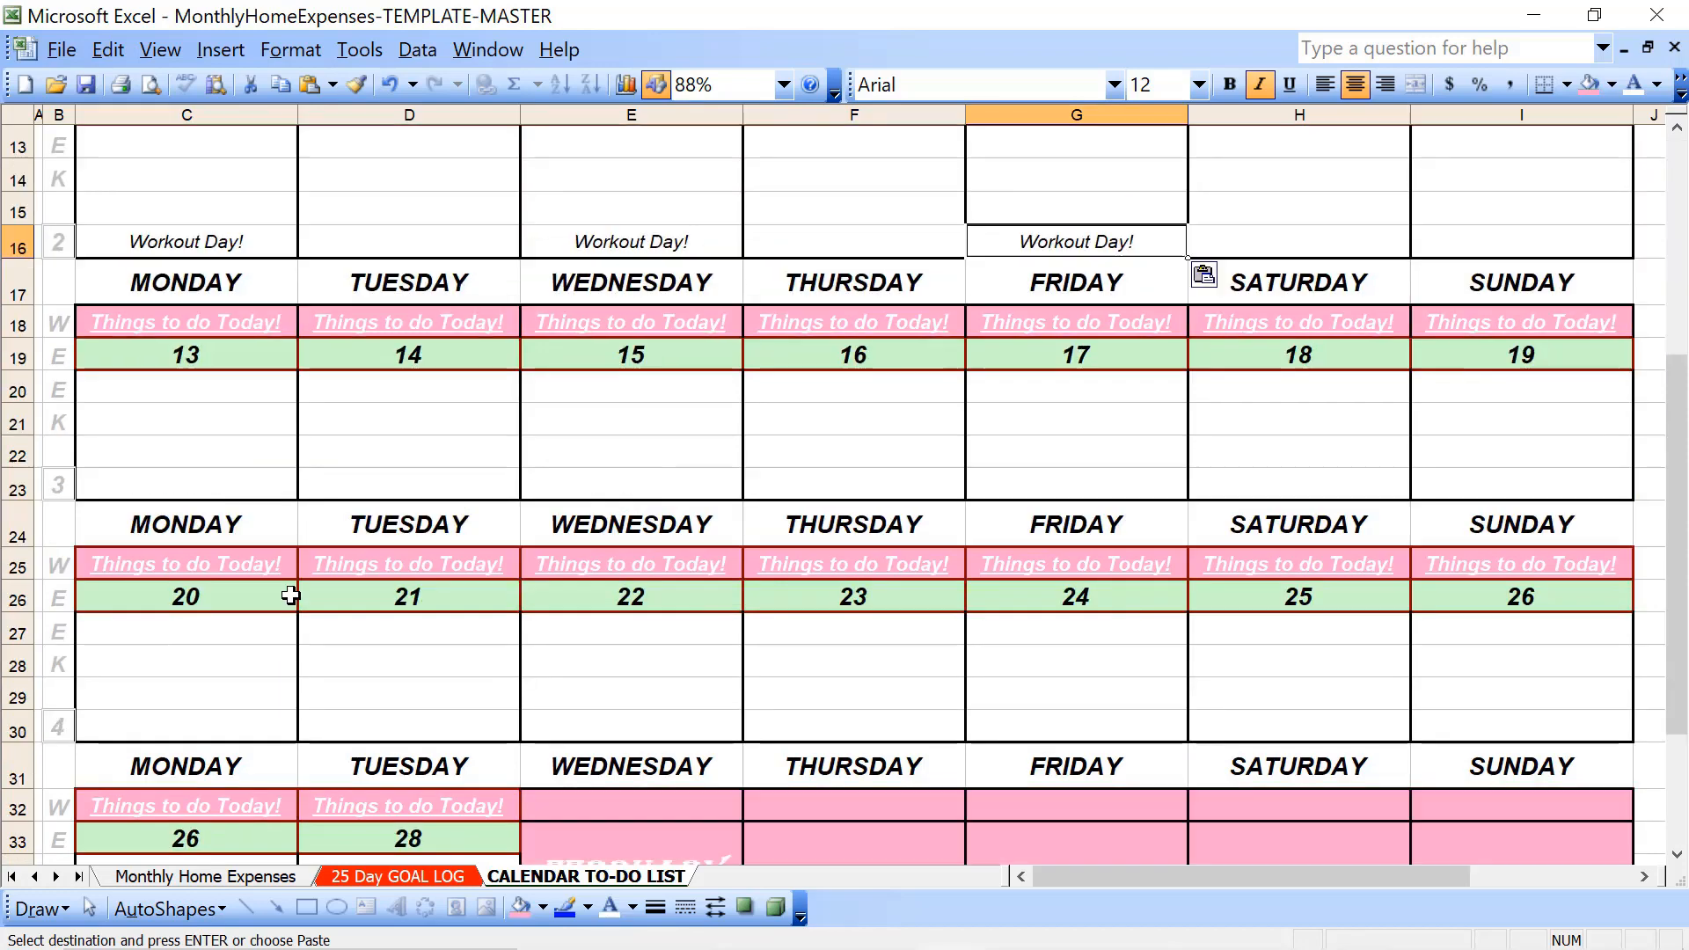
pyautogui.click(147, 722)
pyautogui.hotkey('ctrl', 'v')
pyautogui.press('Right')
pyautogui.press('Right')
pyautogui.hotkey('ctrl', 'v')
pyautogui.press('Right')
pyautogui.press('Right')
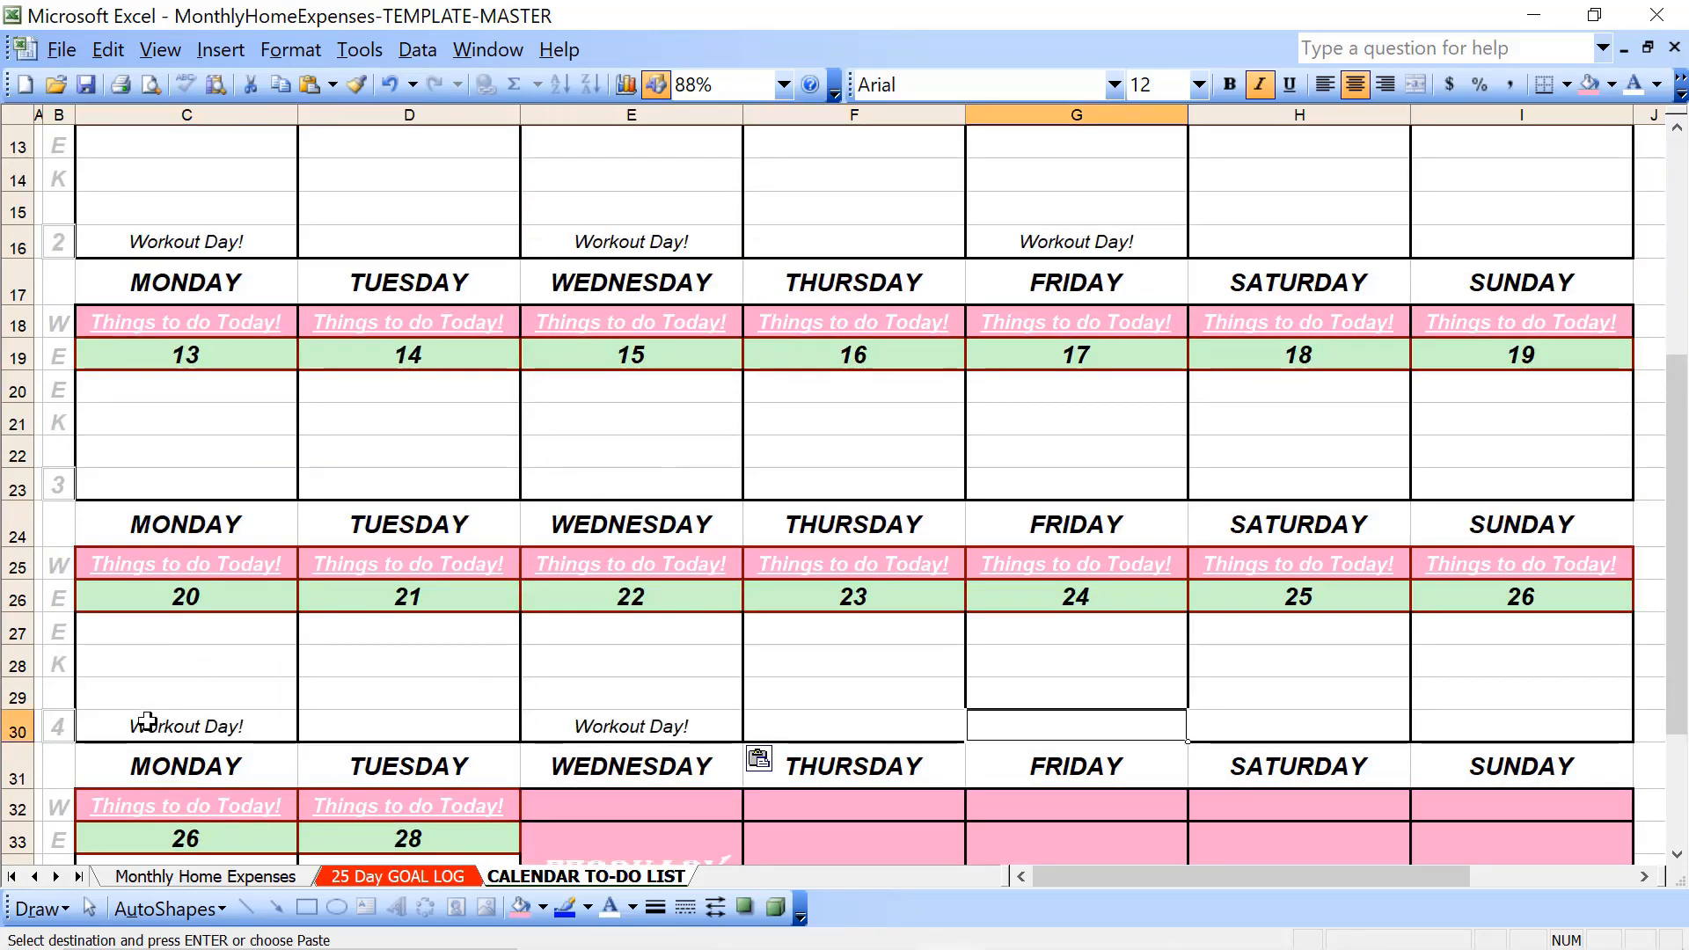
pyautogui.hotkey('ctrl', 'v')
# - Paste Workout Day! into week 5's Monday block and end the copy mode
pyautogui.press('Left')
pyautogui.press('Left')
pyautogui.press('Left')
pyautogui.press('Left')
pyautogui.press('Left')
pyautogui.press('Left')
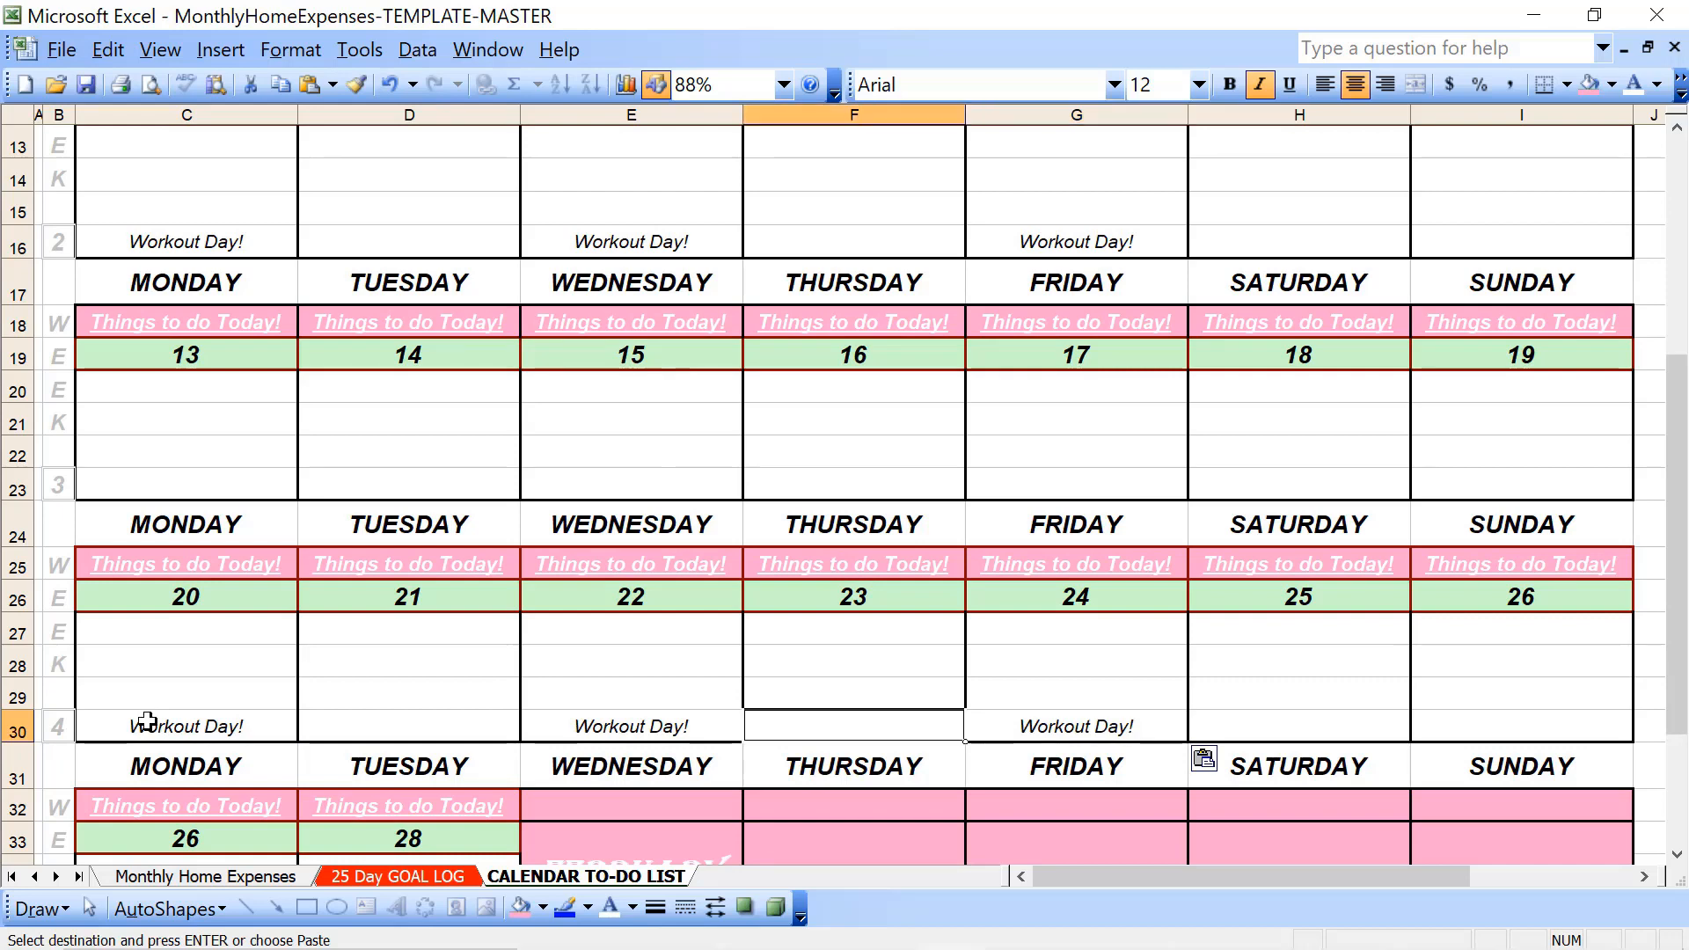
pyautogui.press('Right')
pyautogui.press('Right')
pyautogui.press('Down')
pyautogui.press('Down')
pyautogui.press('Down')
pyautogui.press('Down')
pyautogui.press('Down')
pyautogui.press('Down')
pyautogui.press('Down')
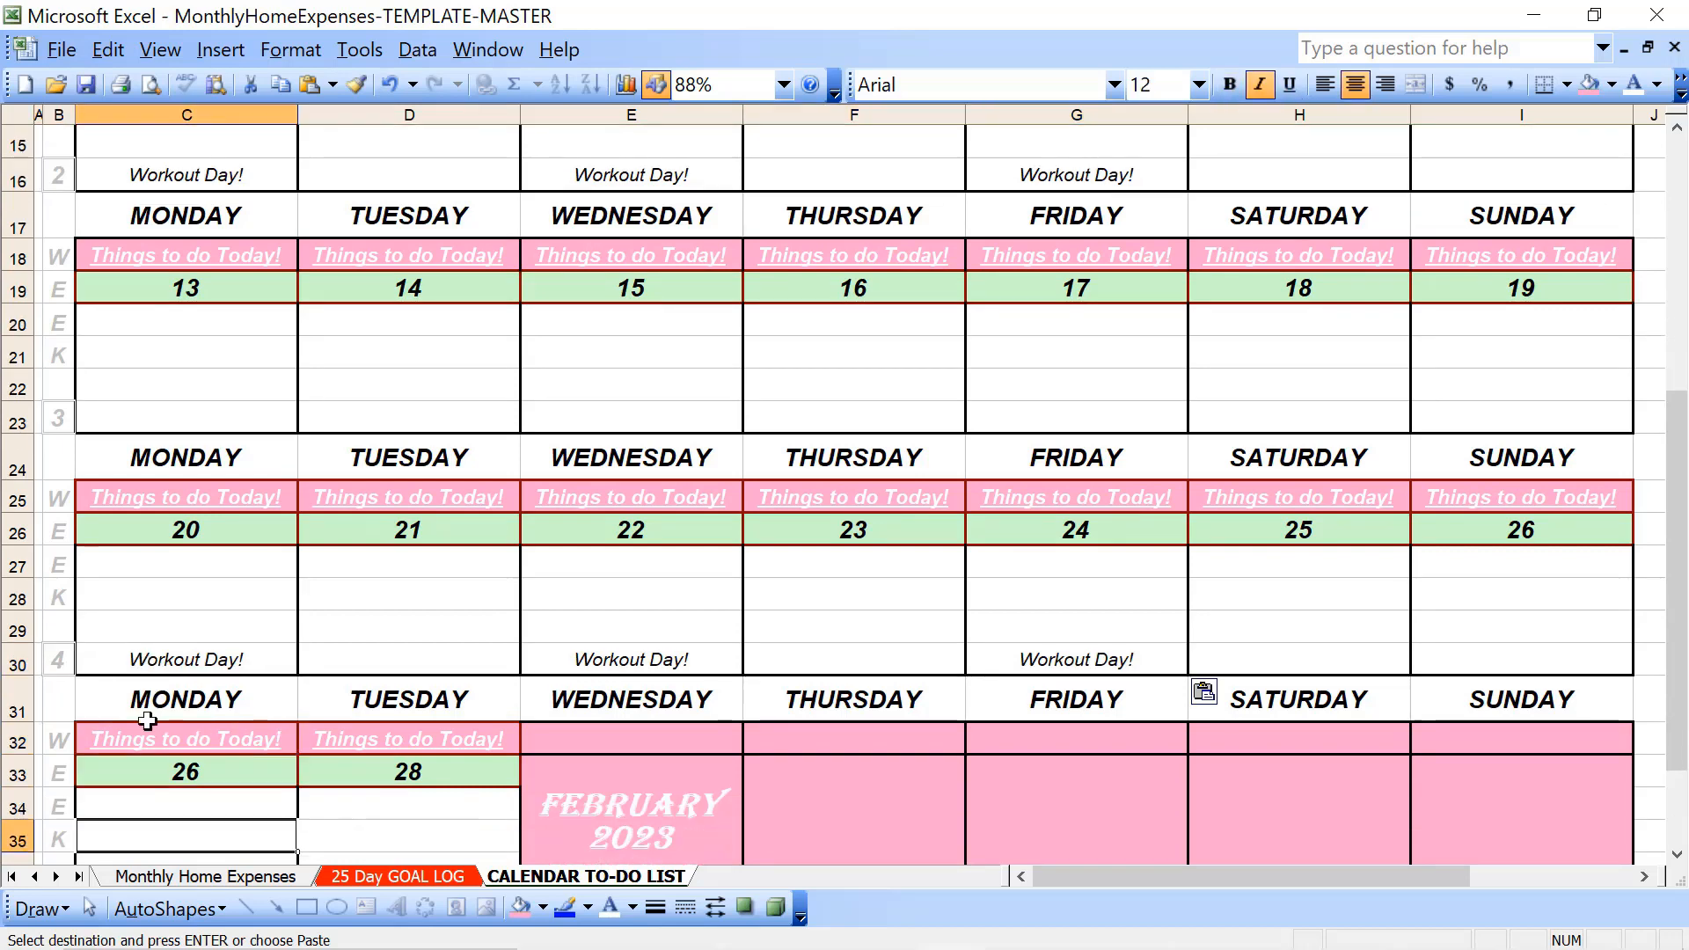
pyautogui.hotkey('ctrl', 'v')
pyautogui.press('Up')
pyautogui.press('Up')
pyautogui.press('Up')
pyautogui.press('Up')
pyautogui.press('Up')
pyautogui.press('Up')
pyautogui.press('Up')
pyautogui.press('Up')
pyautogui.press('Up')
pyautogui.press('Up')
pyautogui.press('Up')
pyautogui.press('Up')
pyautogui.press('Up')
pyautogui.press('Up')
pyautogui.press('Up')
pyautogui.press('Up')
pyautogui.press('Up')
pyautogui.press('Up')
pyautogui.press('Up')
pyautogui.press('Up')
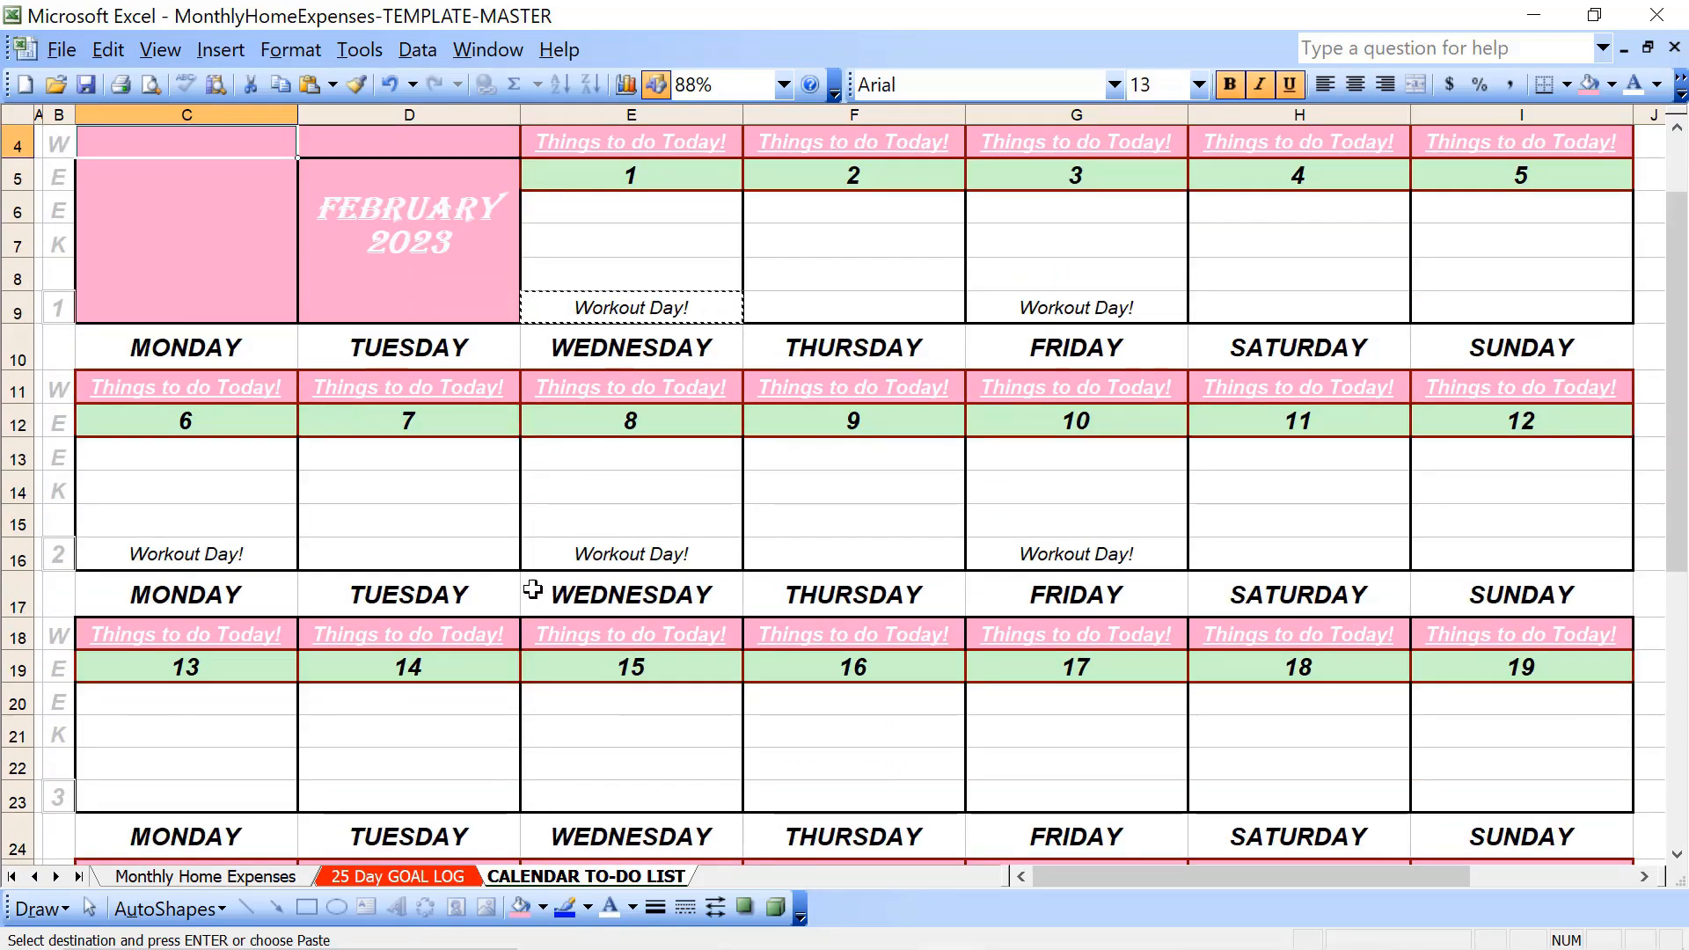
pyautogui.scroll(1, 528, 587)
pyautogui.click(822, 392)
pyautogui.press('Escape')
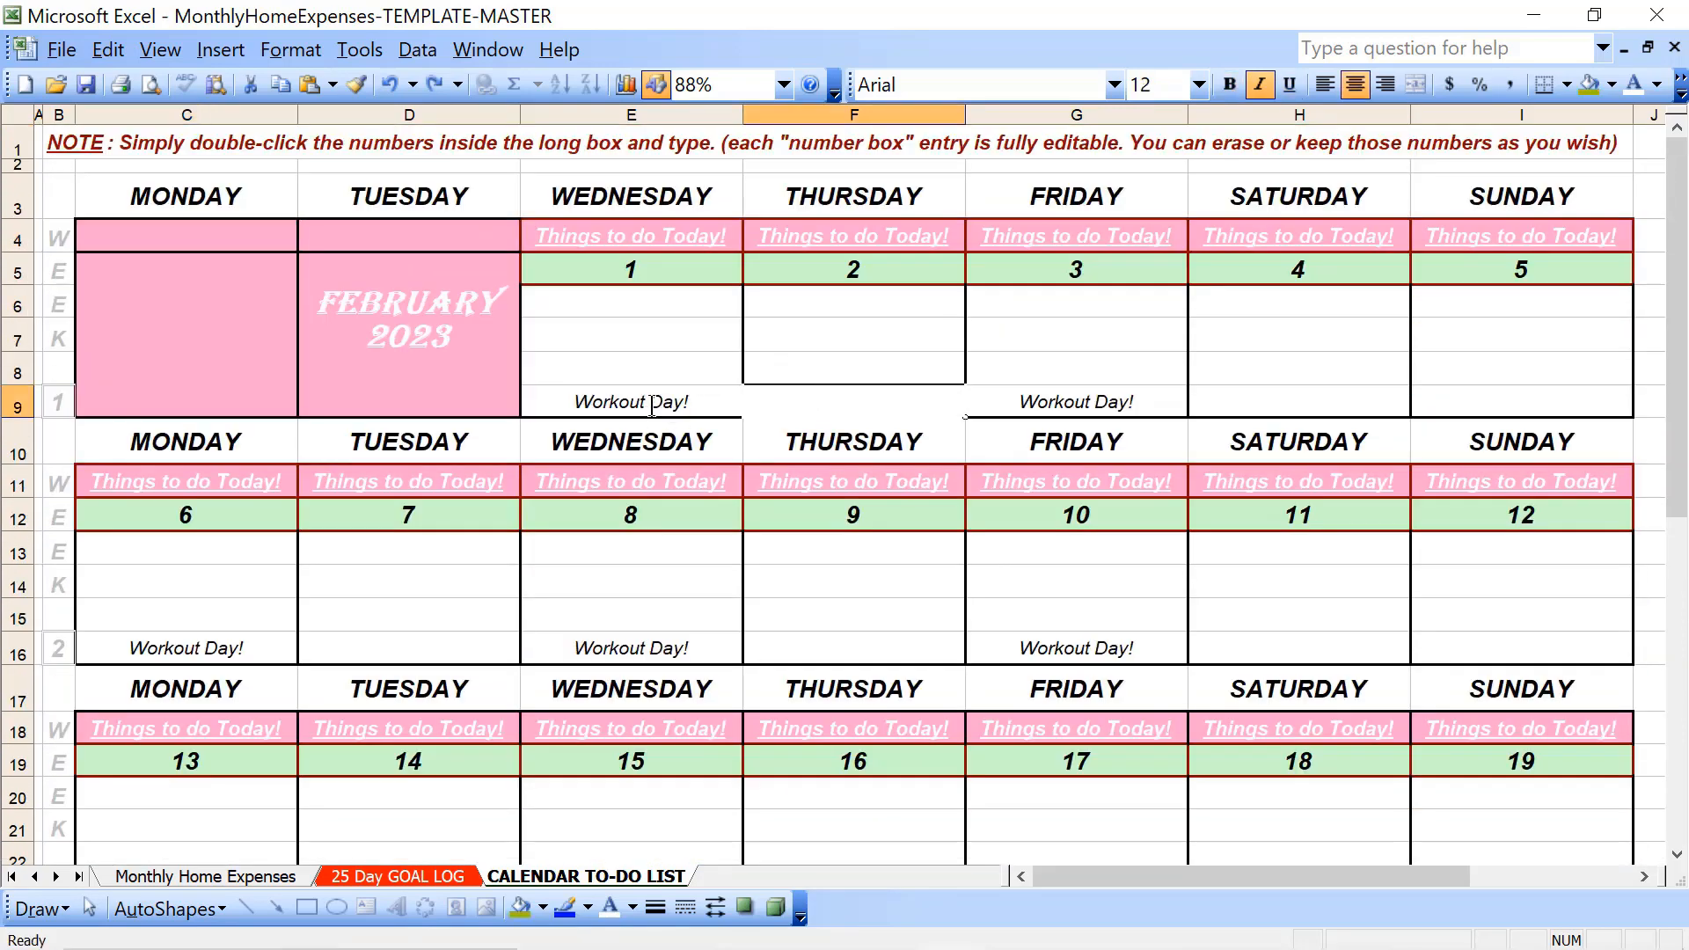
# - Try an olive-green fill with bold, white, 16-point text on the Workout Day! cell E9
pyautogui.click(652, 402)
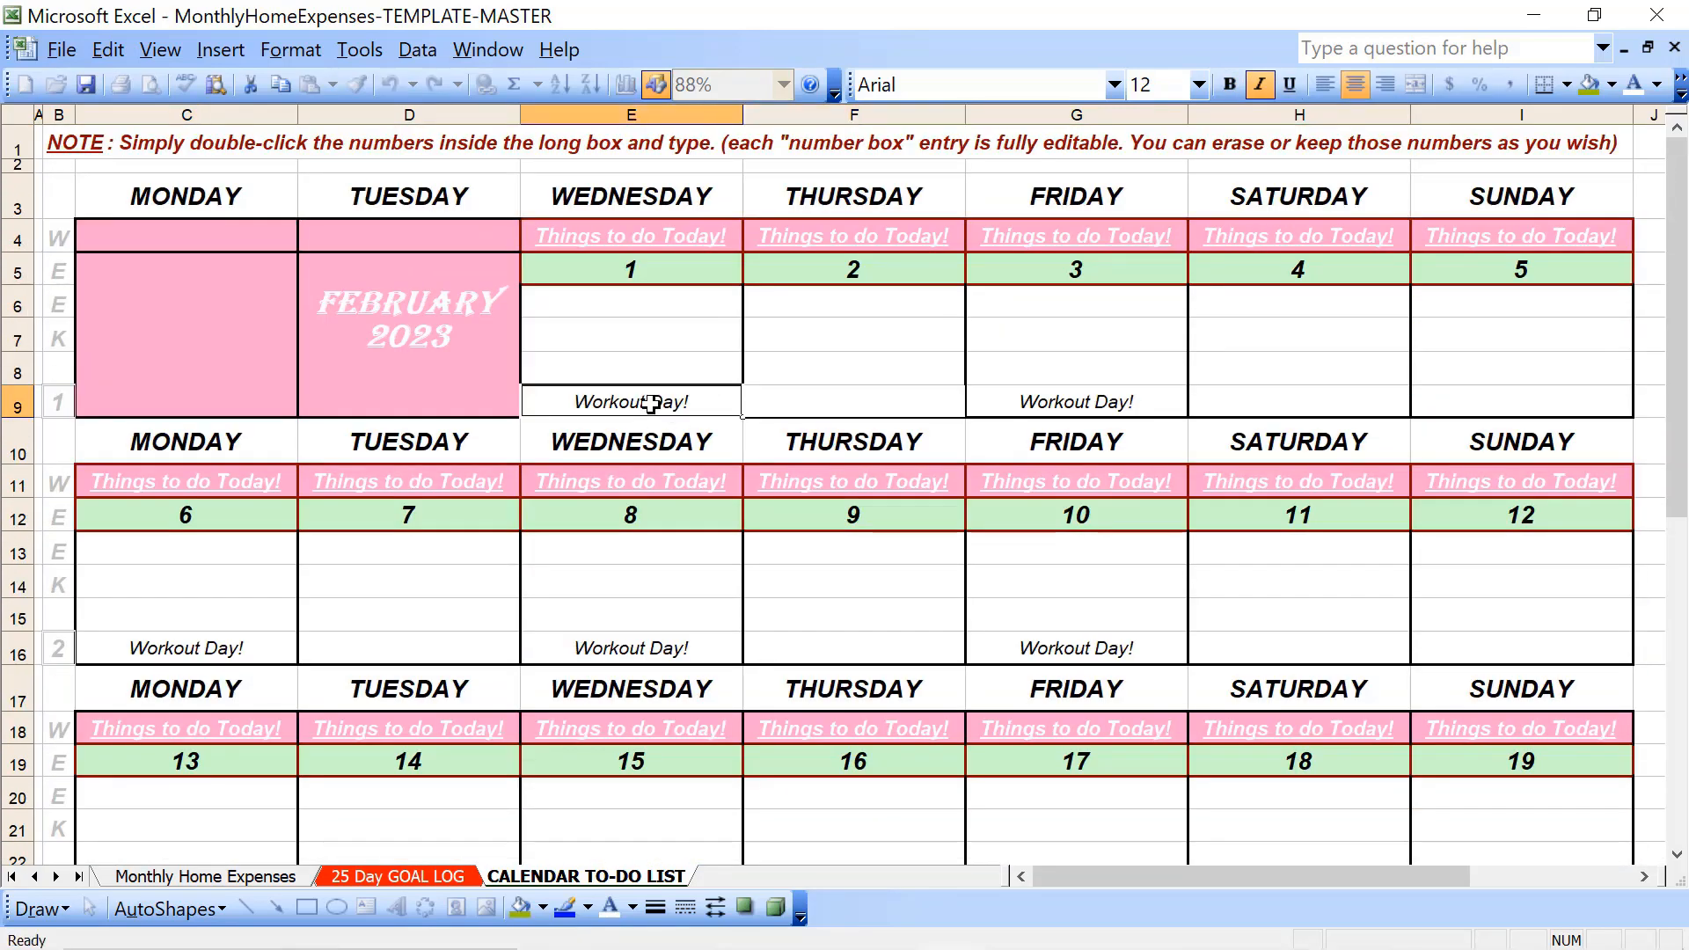
pyautogui.click(1589, 85)
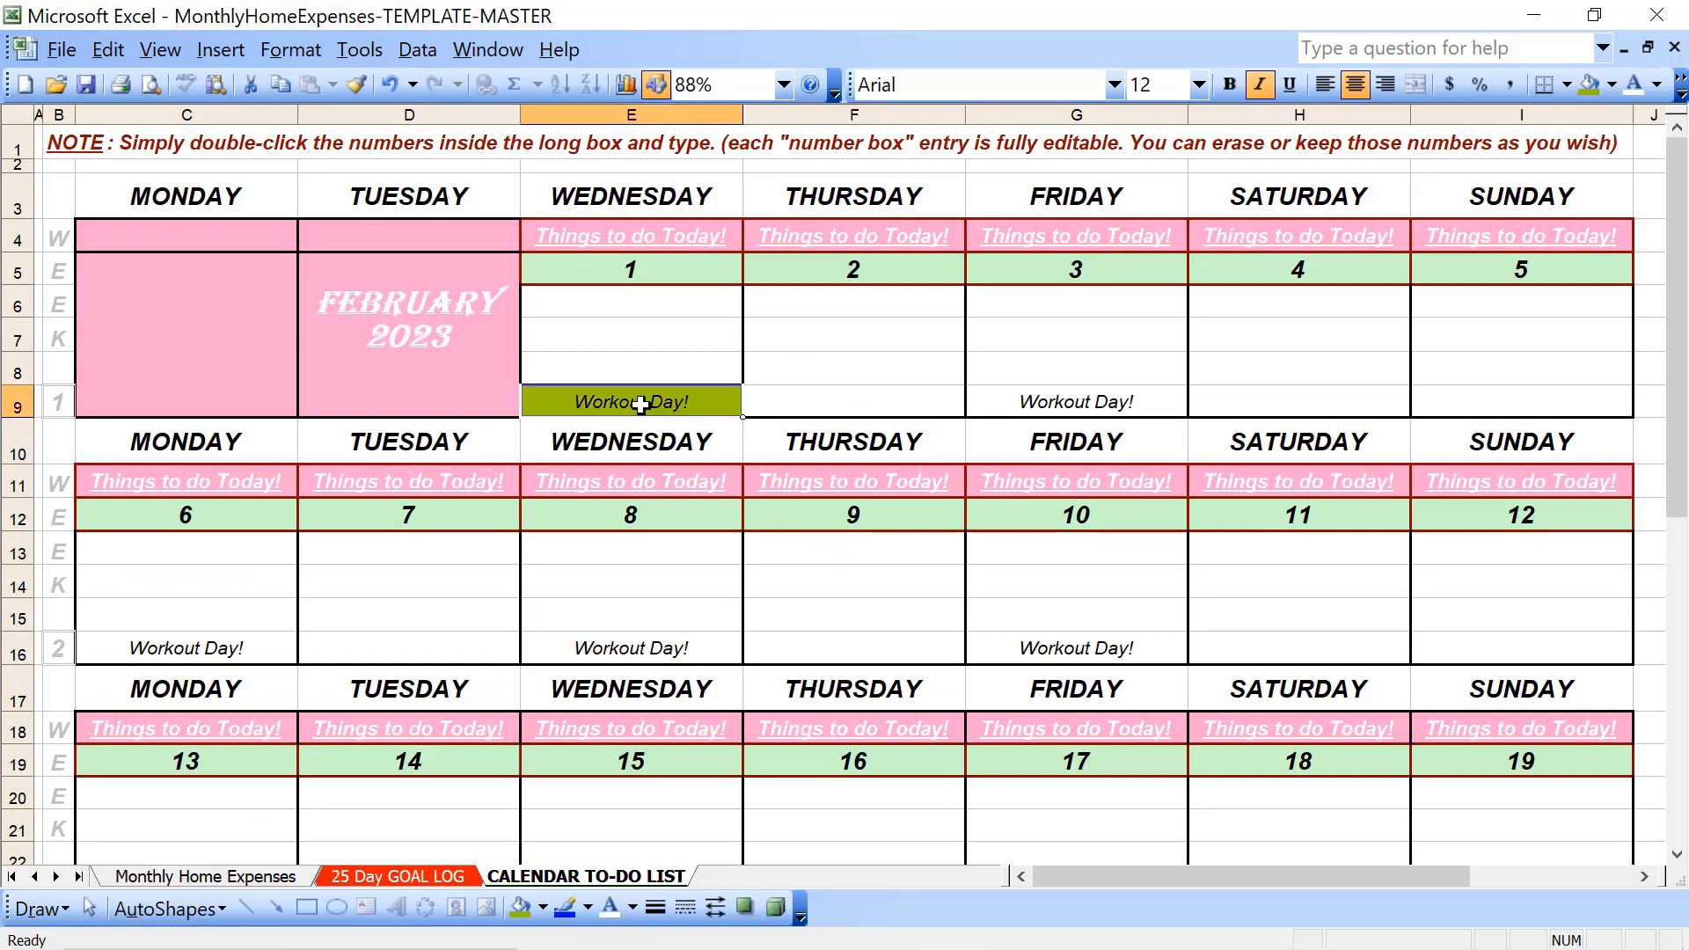
pyautogui.click(1234, 88)
pyautogui.click(1199, 85)
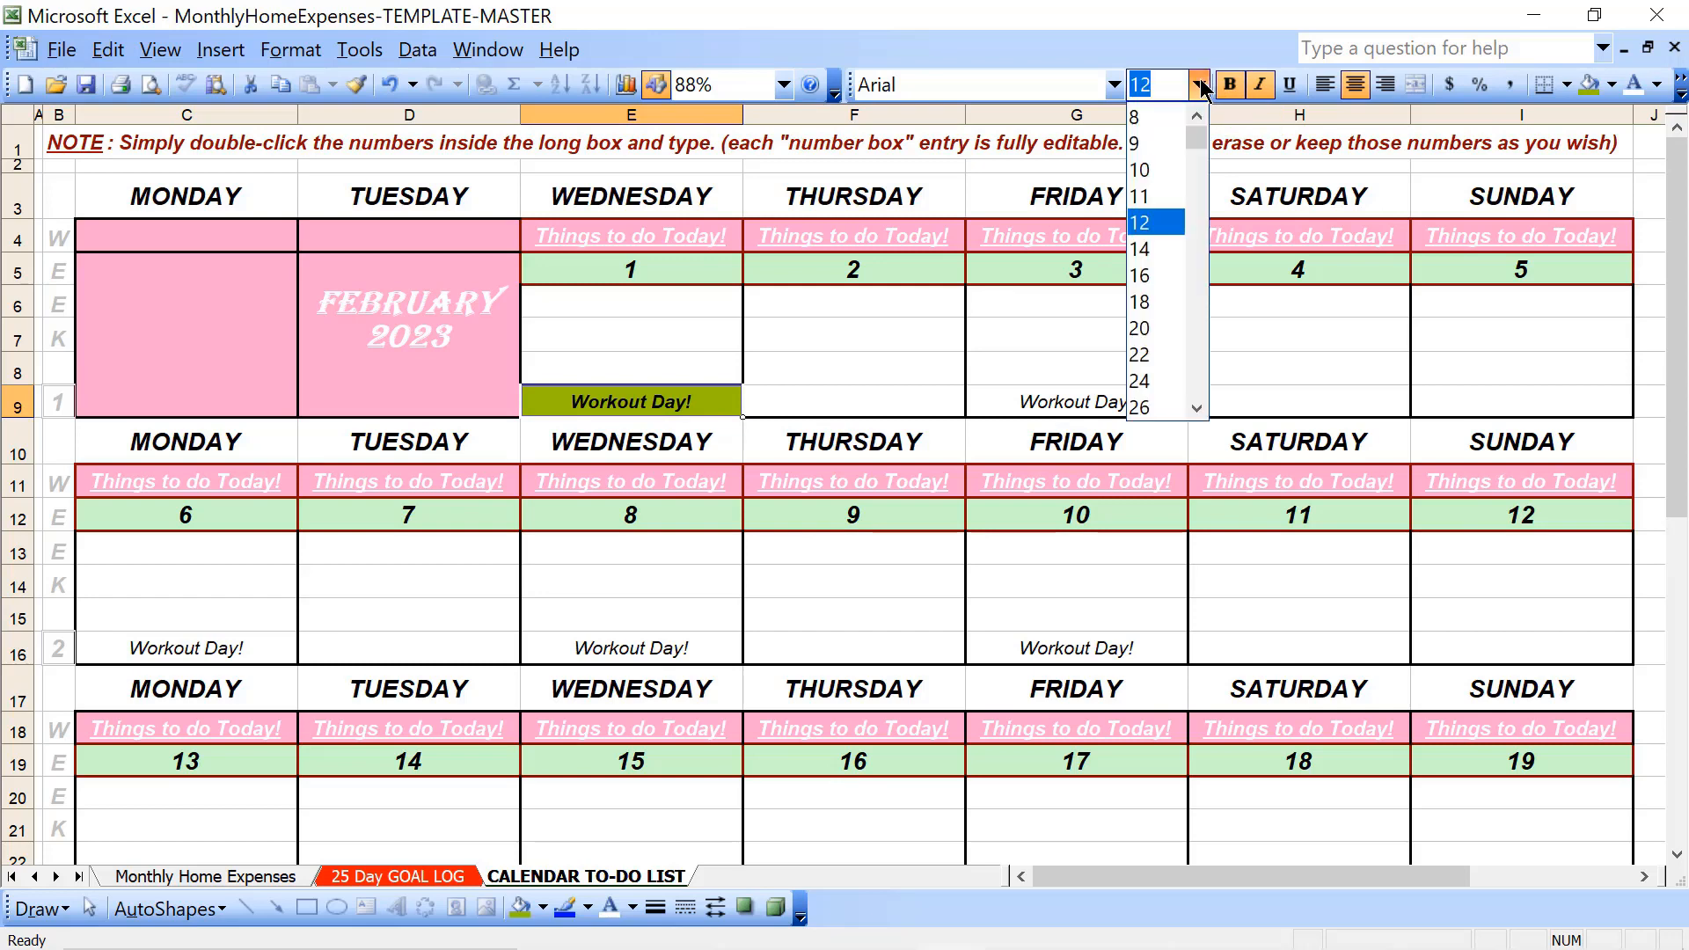
pyautogui.click(1163, 273)
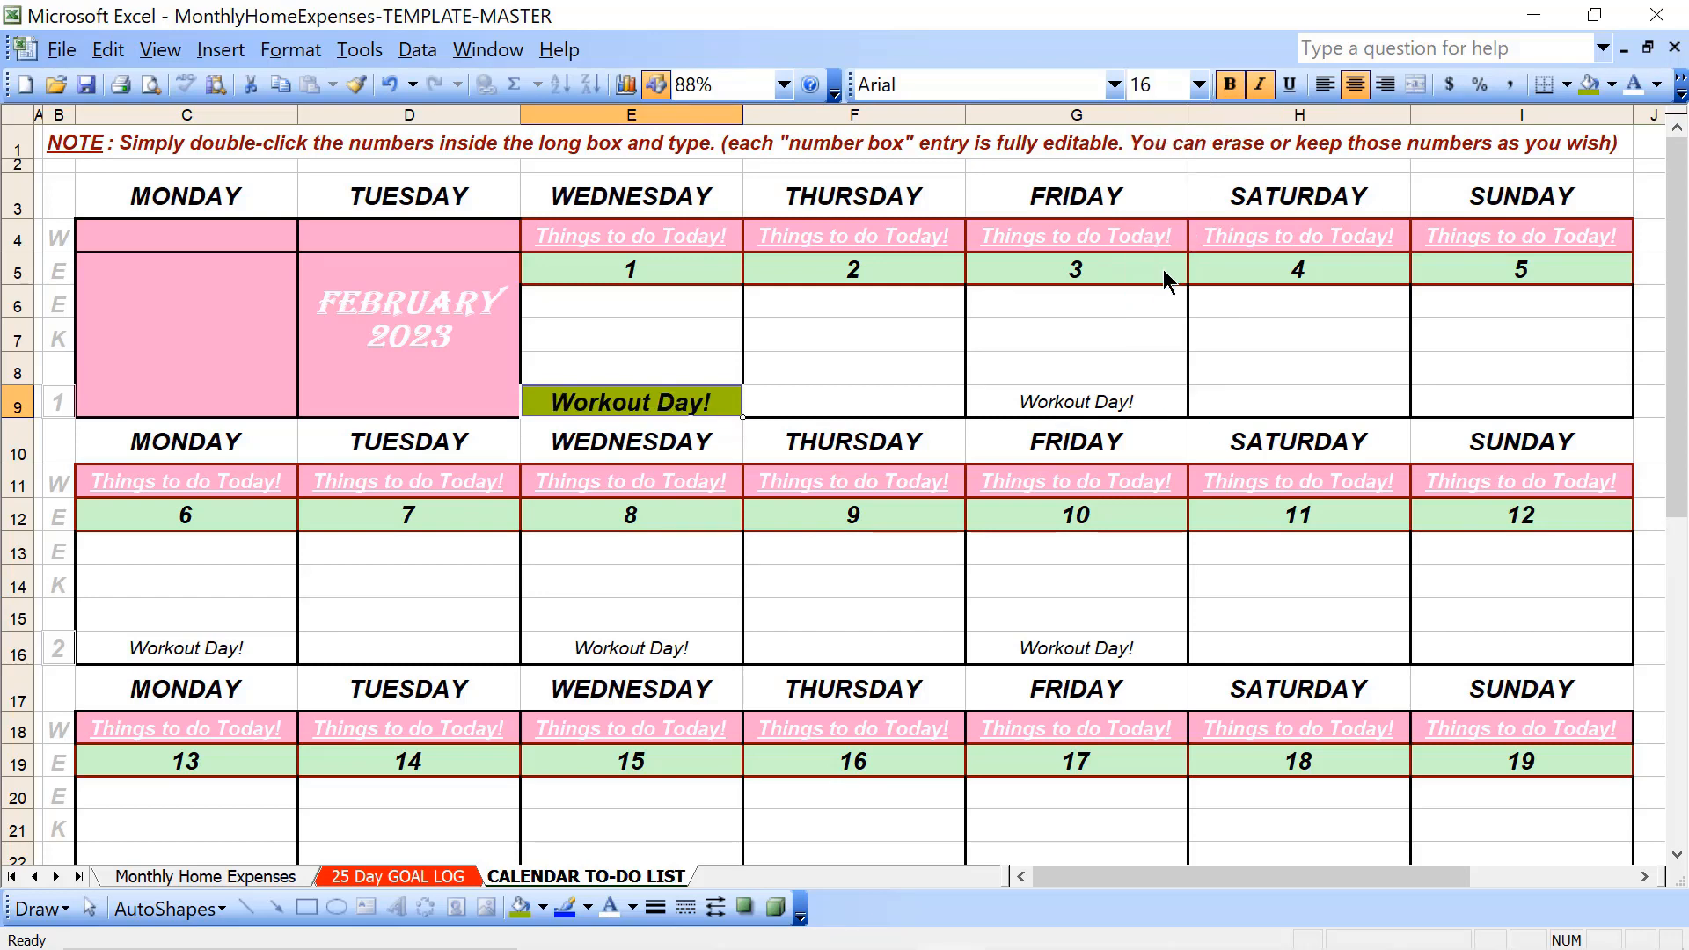
pyautogui.click(1634, 86)
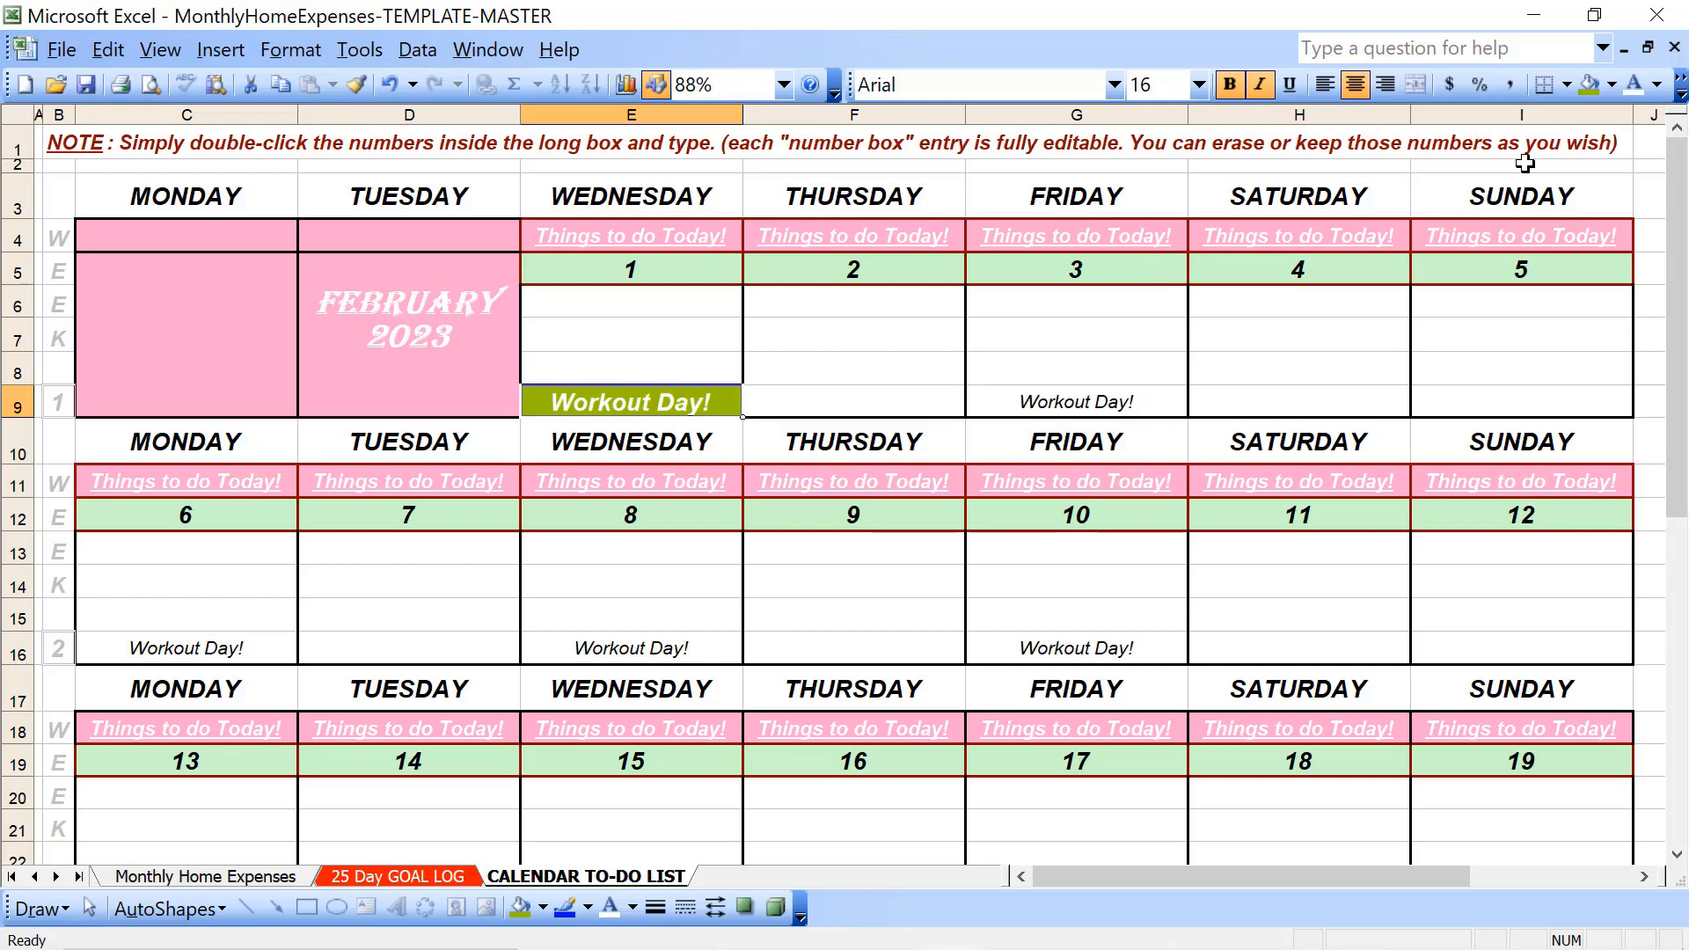
# - Undo the white font colour, 16-point size and bold on E9
pyautogui.hotkey('ctrl', 'z')
pyautogui.hotkey('ctrl', 'z')
pyautogui.hotkey('ctrl', 'z')
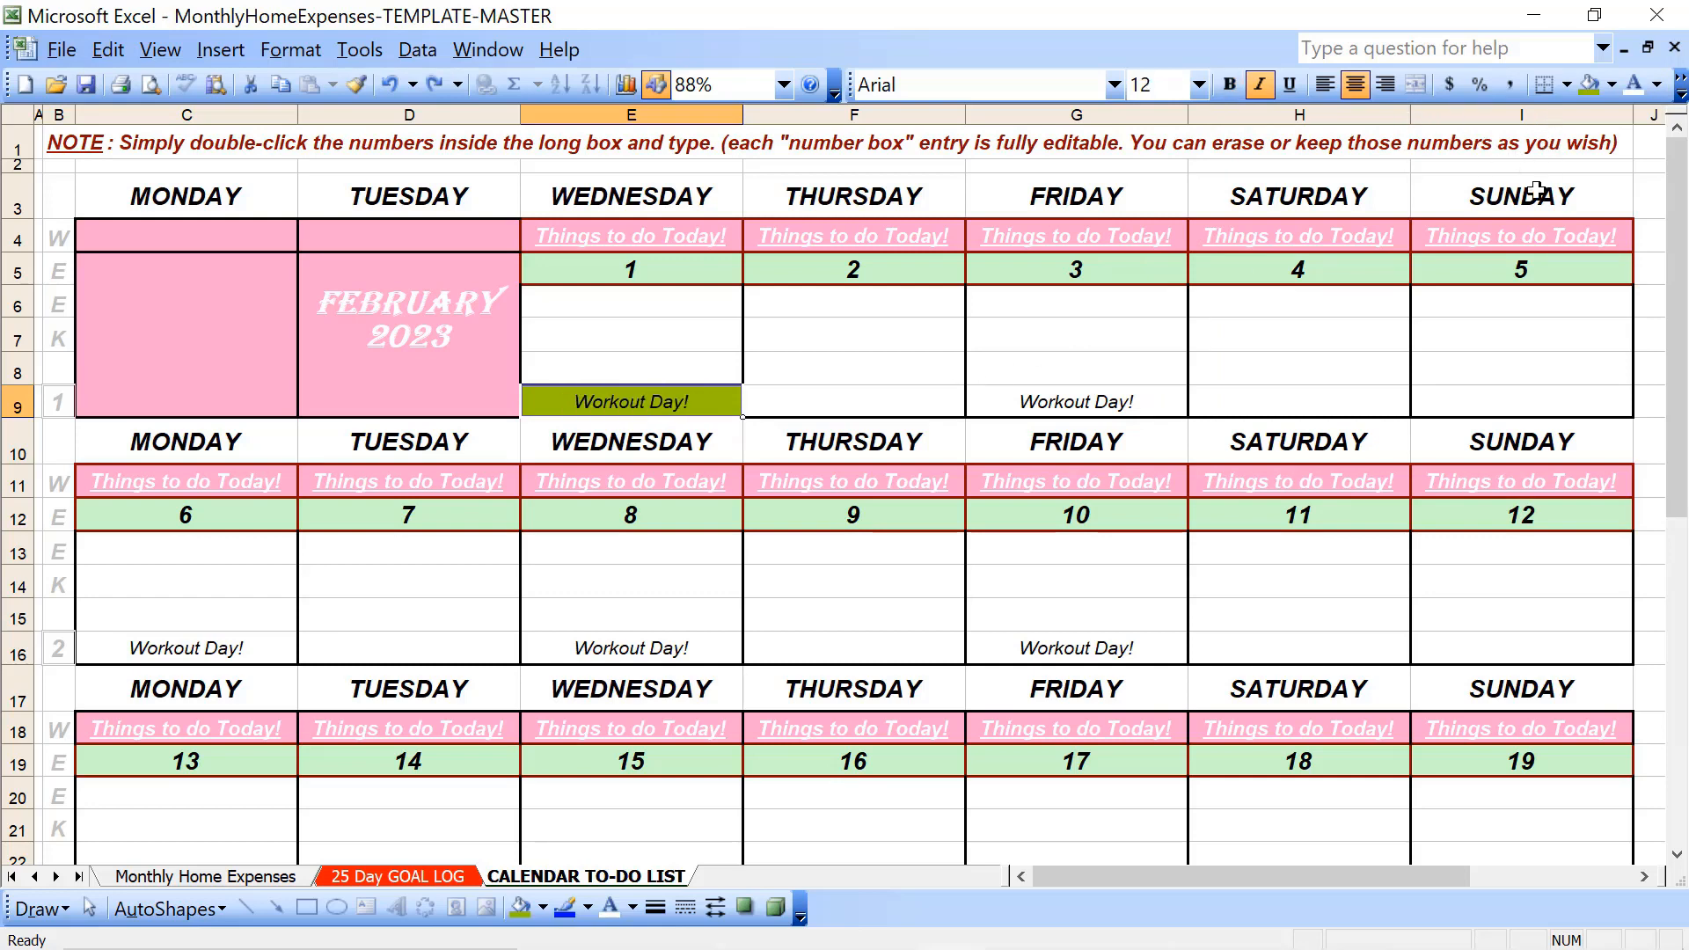
# - Try bold again on the Workout Day! text in E9 and undo both the bold and the olive-green fill
pyautogui.hotkey('ctrl', 'b')
pyautogui.click(880, 409)
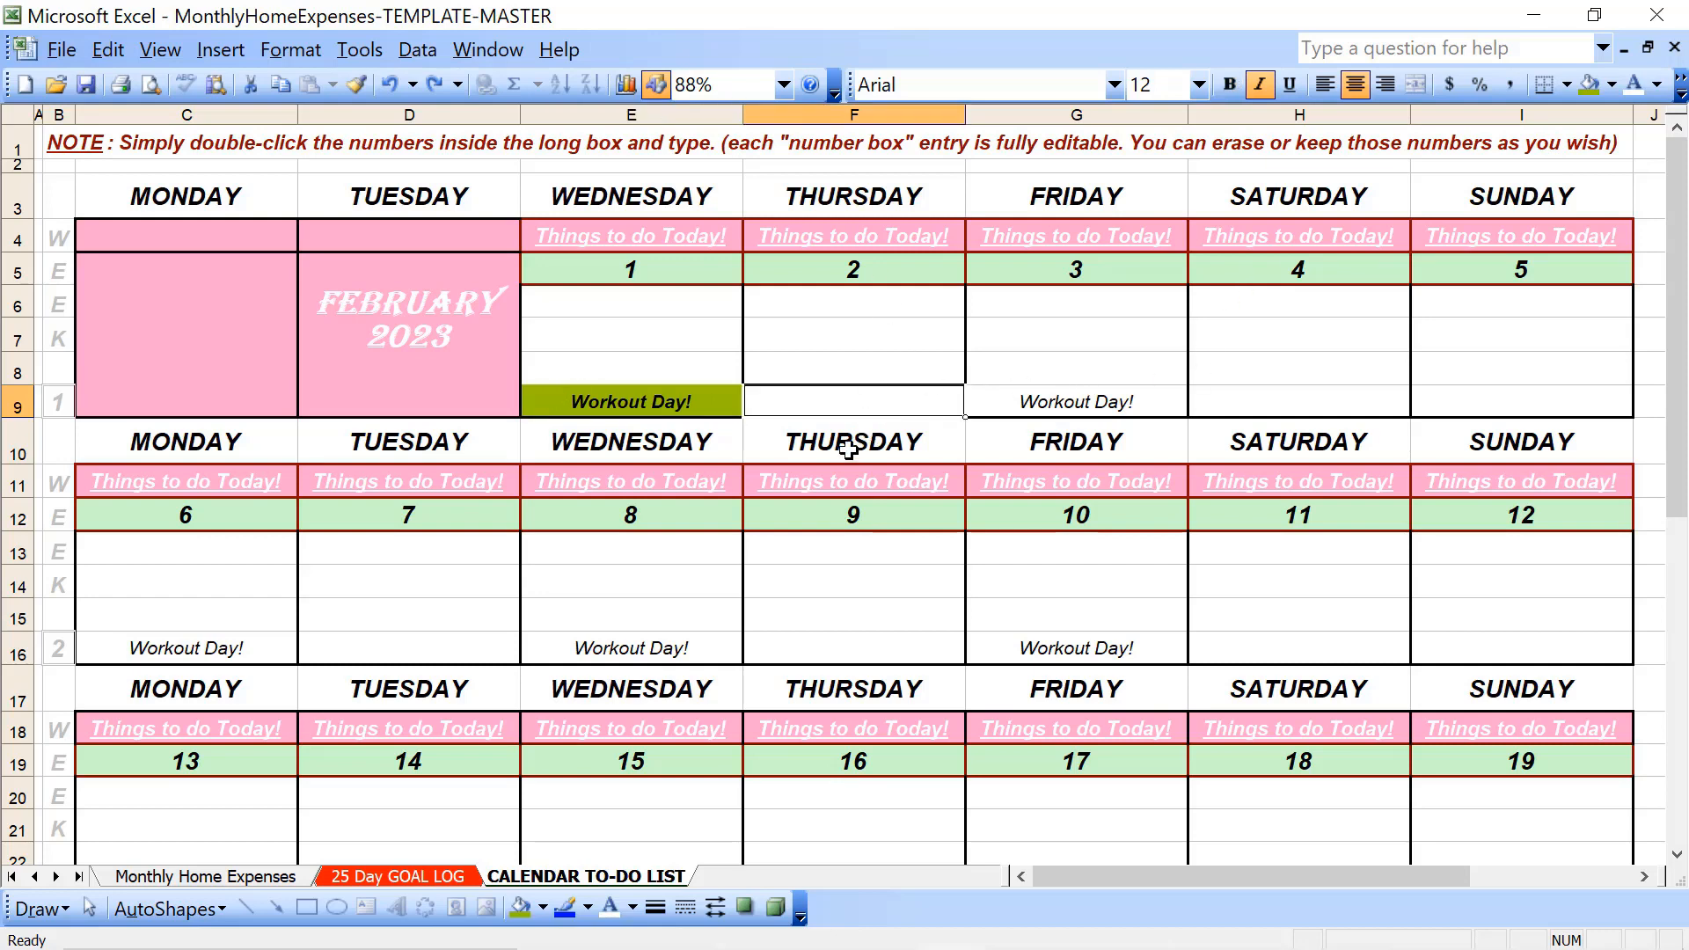
pyautogui.click(656, 403)
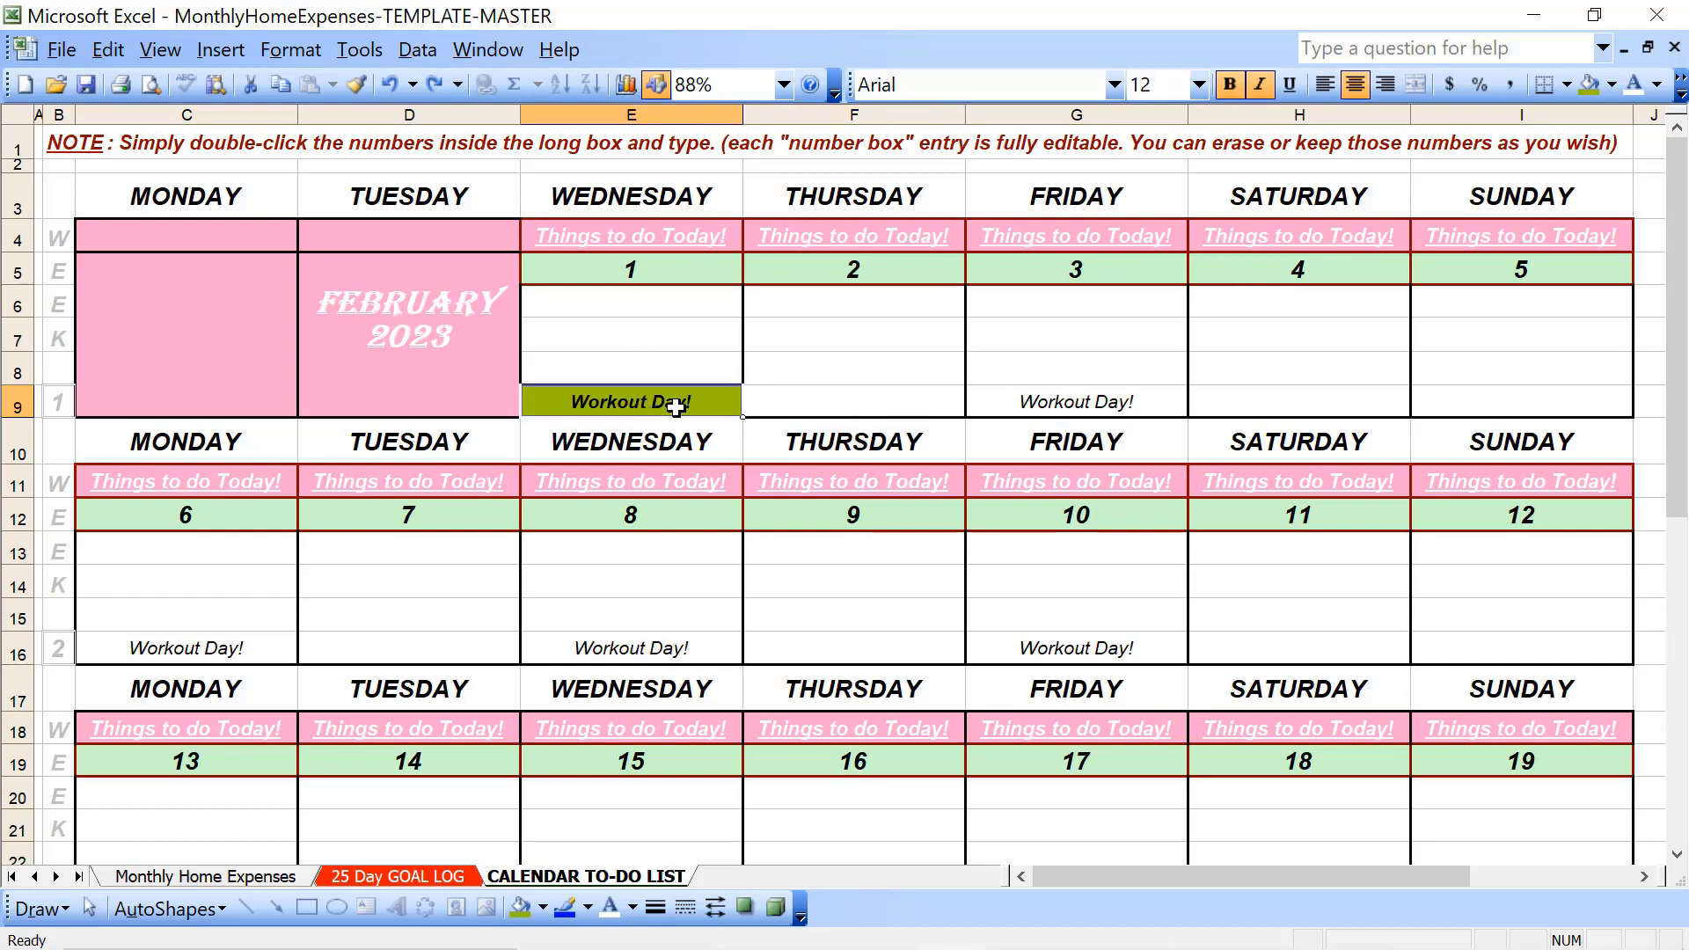
pyautogui.hotkey('ctrl', 'z')
pyautogui.hotkey('ctrl', 'z')
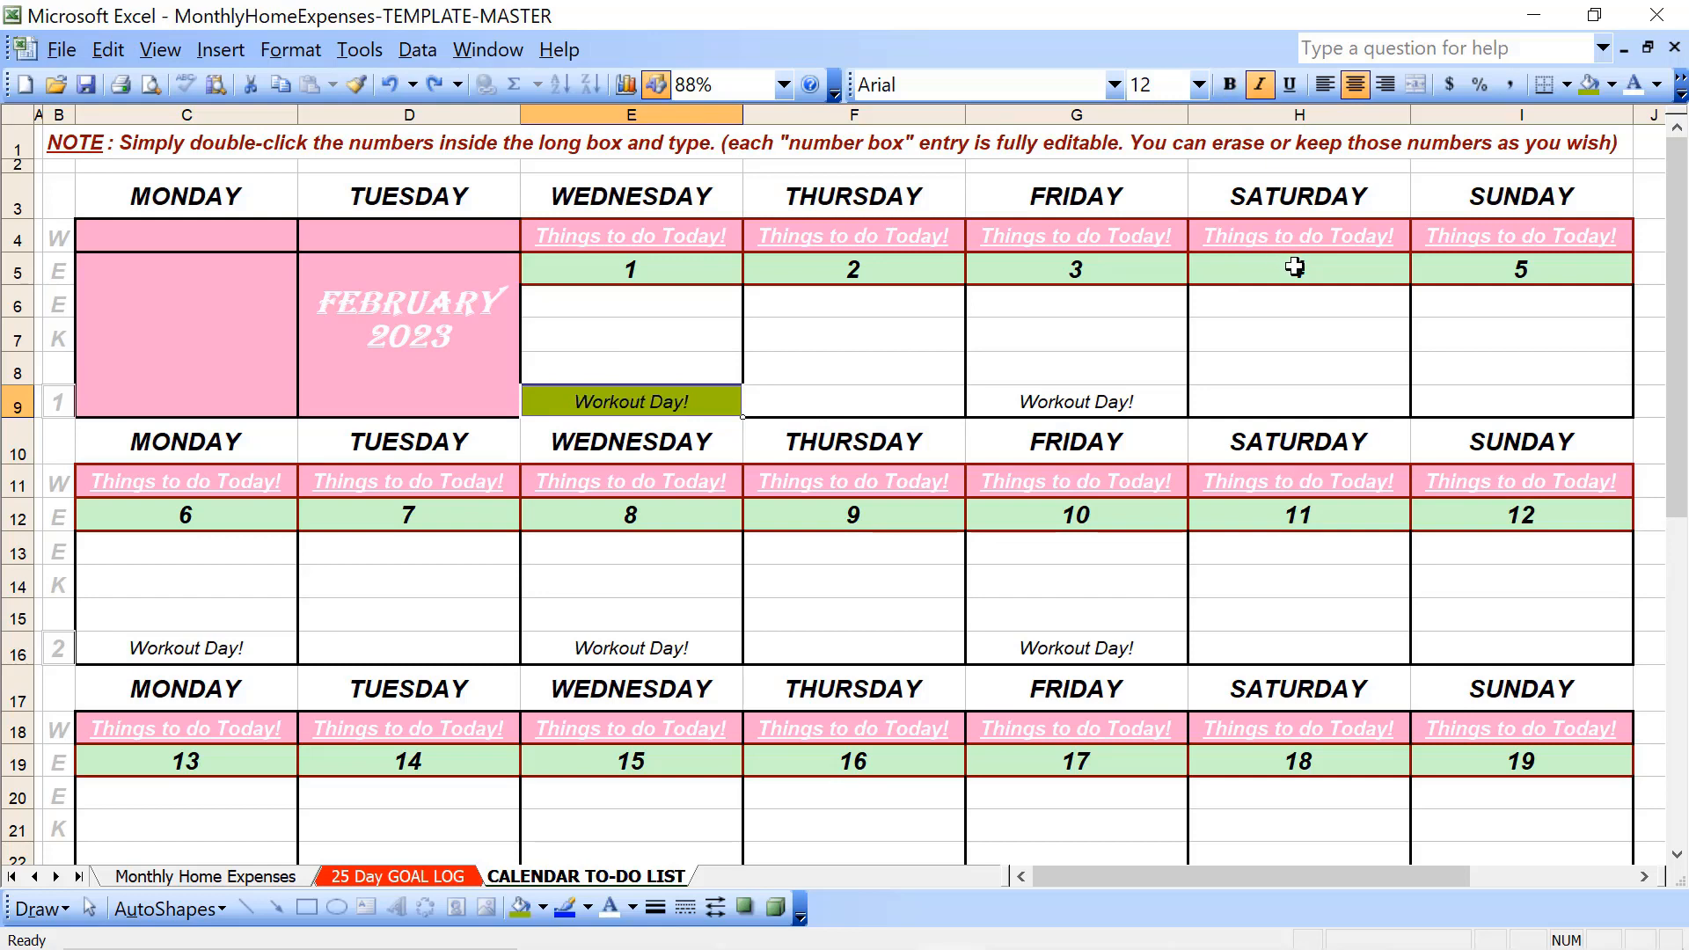
# - Enter the bill reminder "US Cell/$125" in E8, above Workout Day! on Wednesday the 1st
pyautogui.click(603, 374)
pyautogui.write('Y')
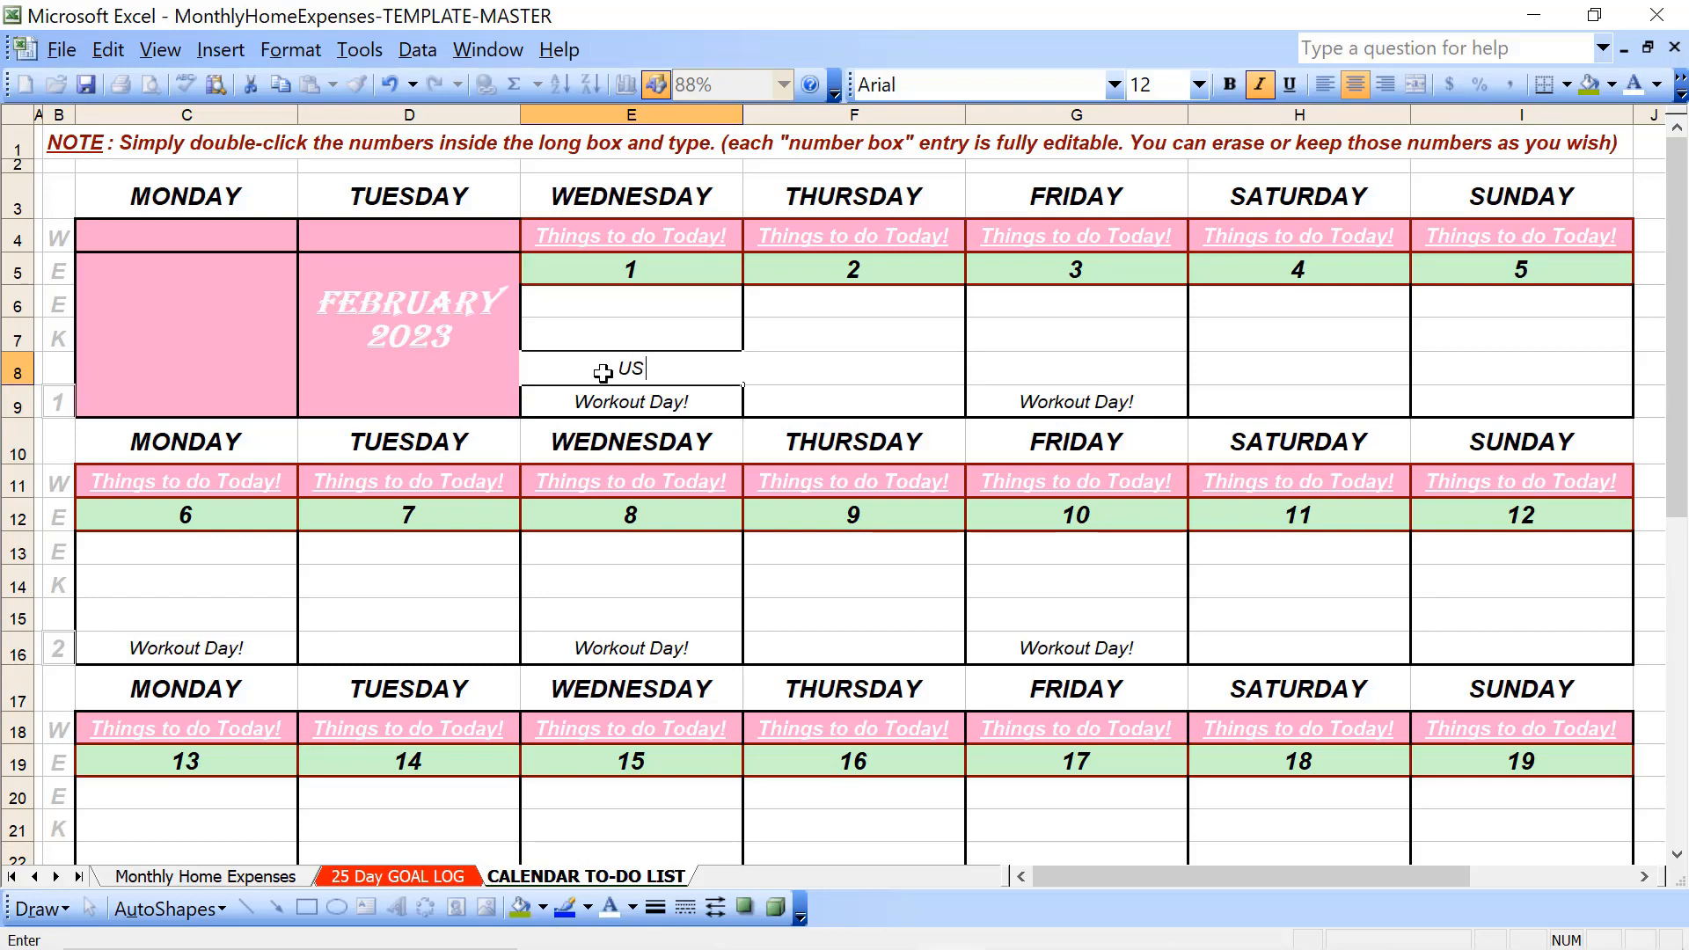
pyautogui.write('S Cell/@')
pyautogui.press('BackSpace')
pyautogui.write('$125')
pyautogui.press('Return')
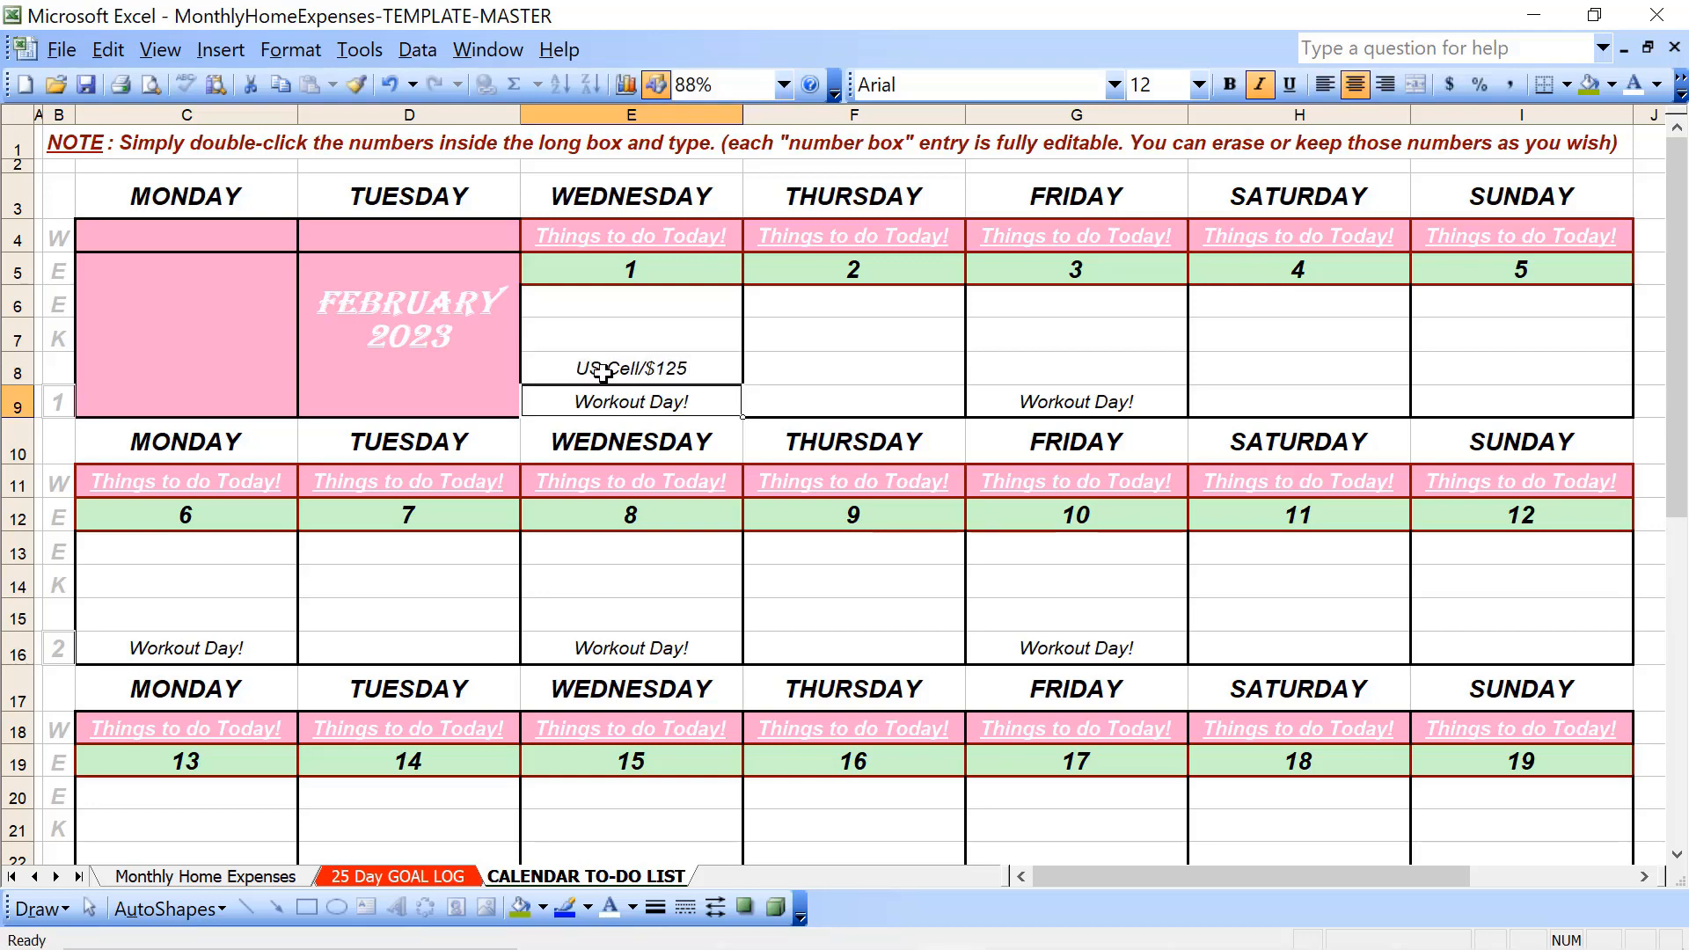
# - Make the US Cell/$125 entry in E8 bold with a dark green font colour
pyautogui.click(604, 372)
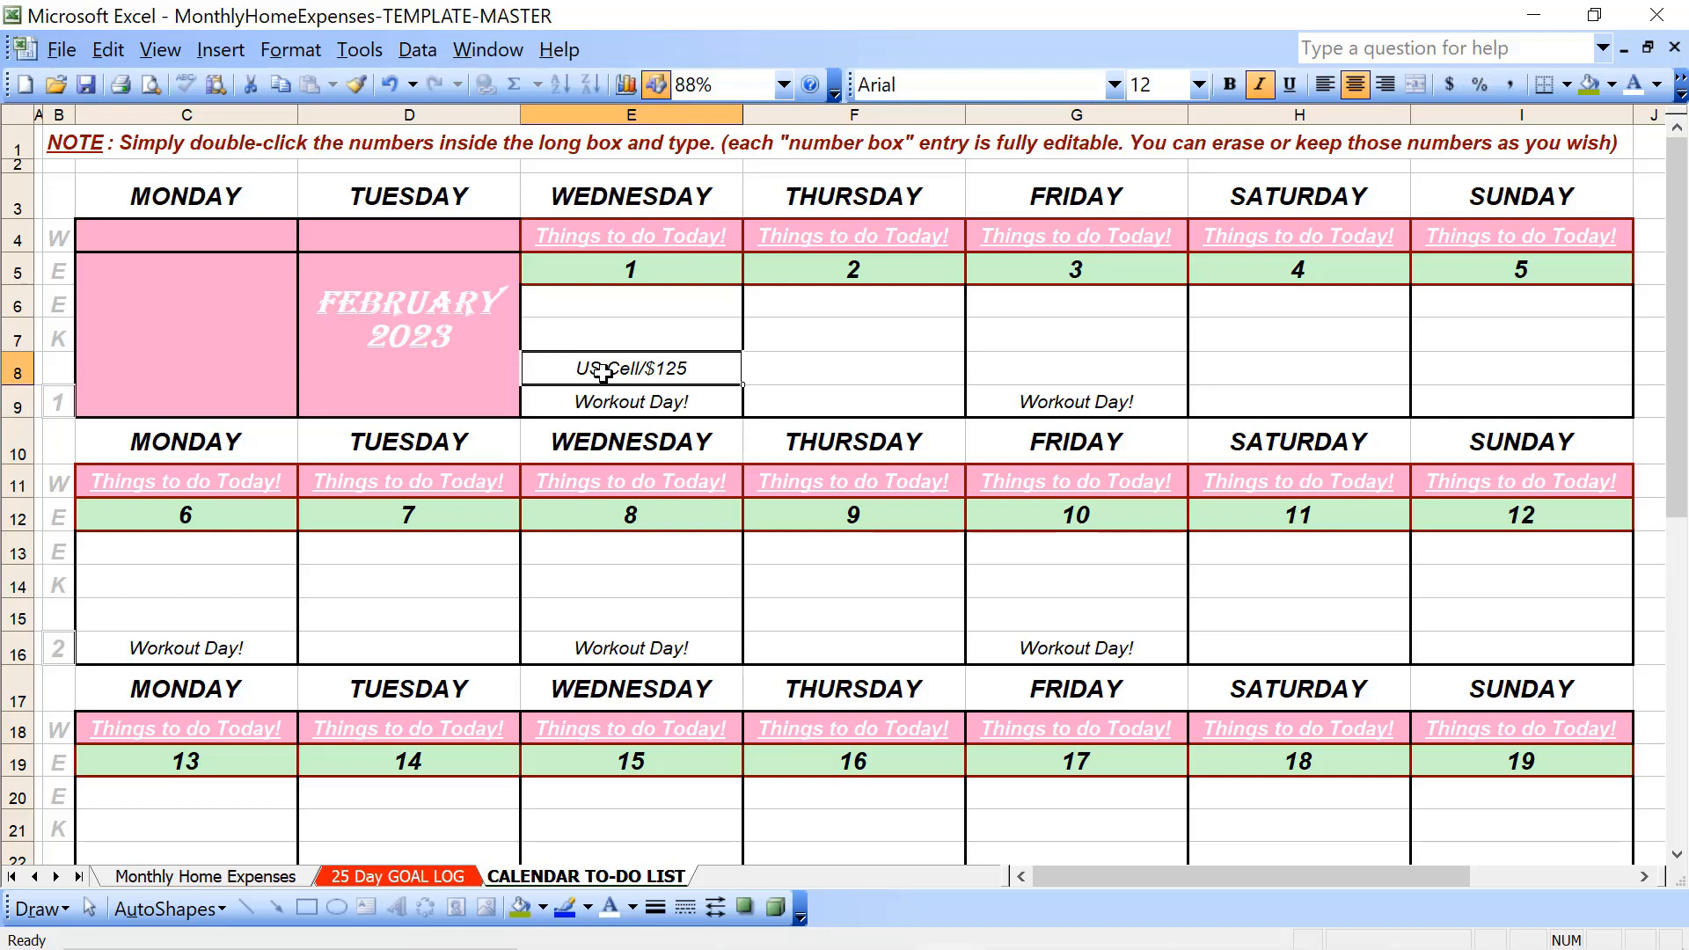
pyautogui.click(1230, 85)
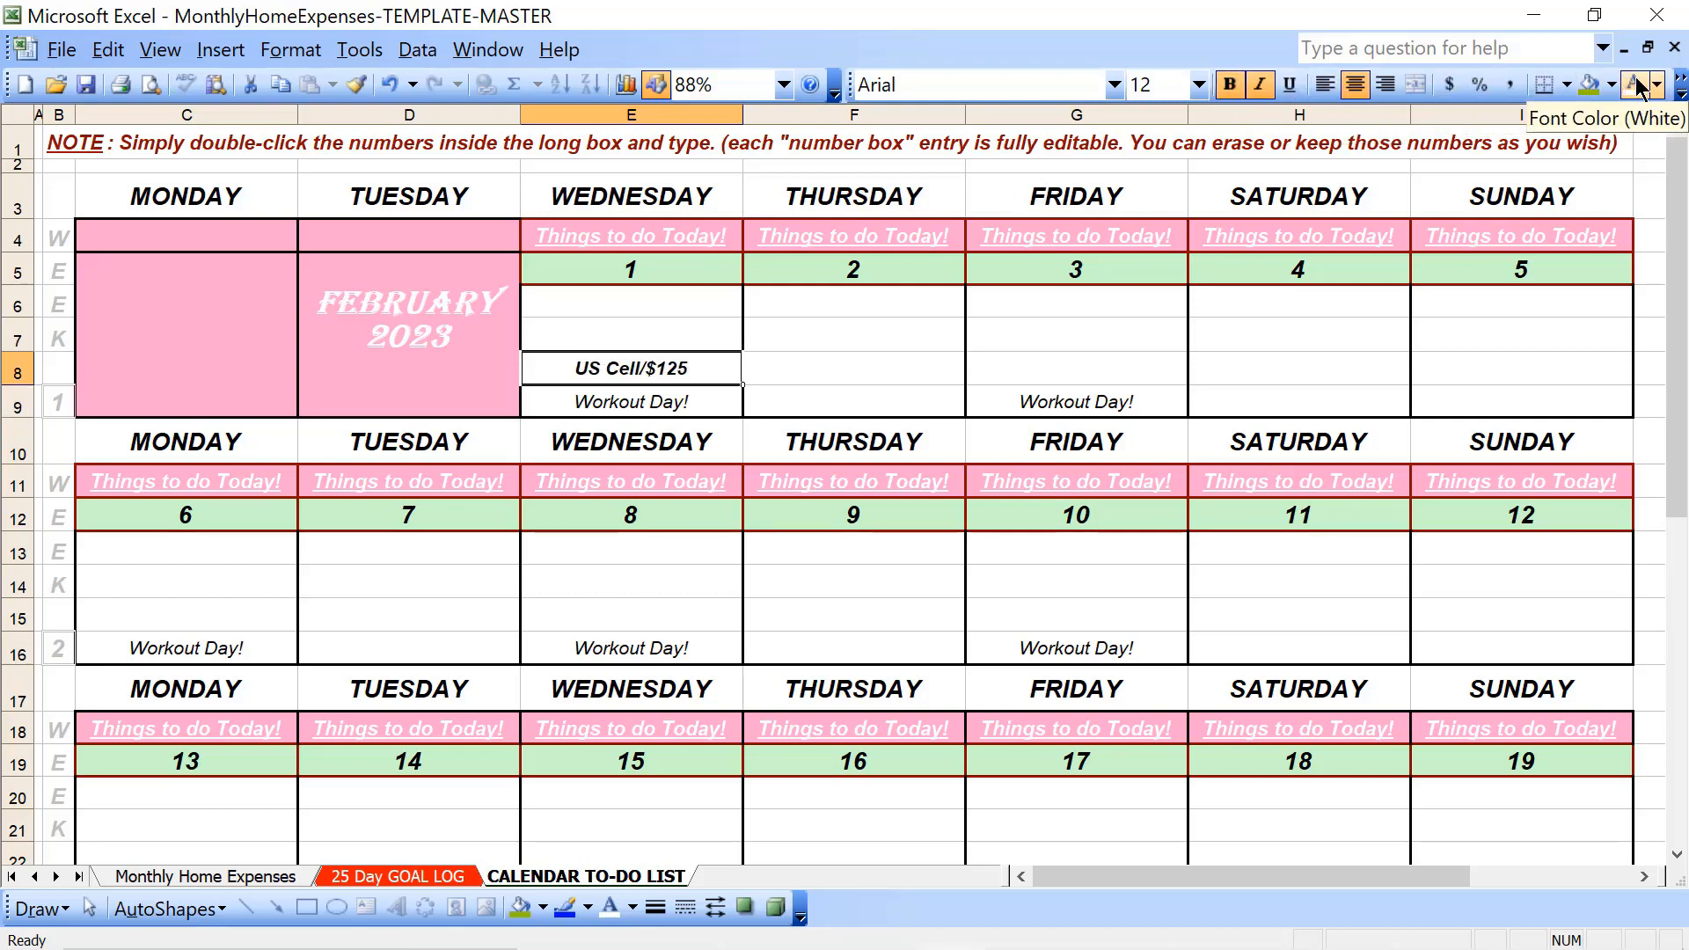
pyautogui.click(1657, 86)
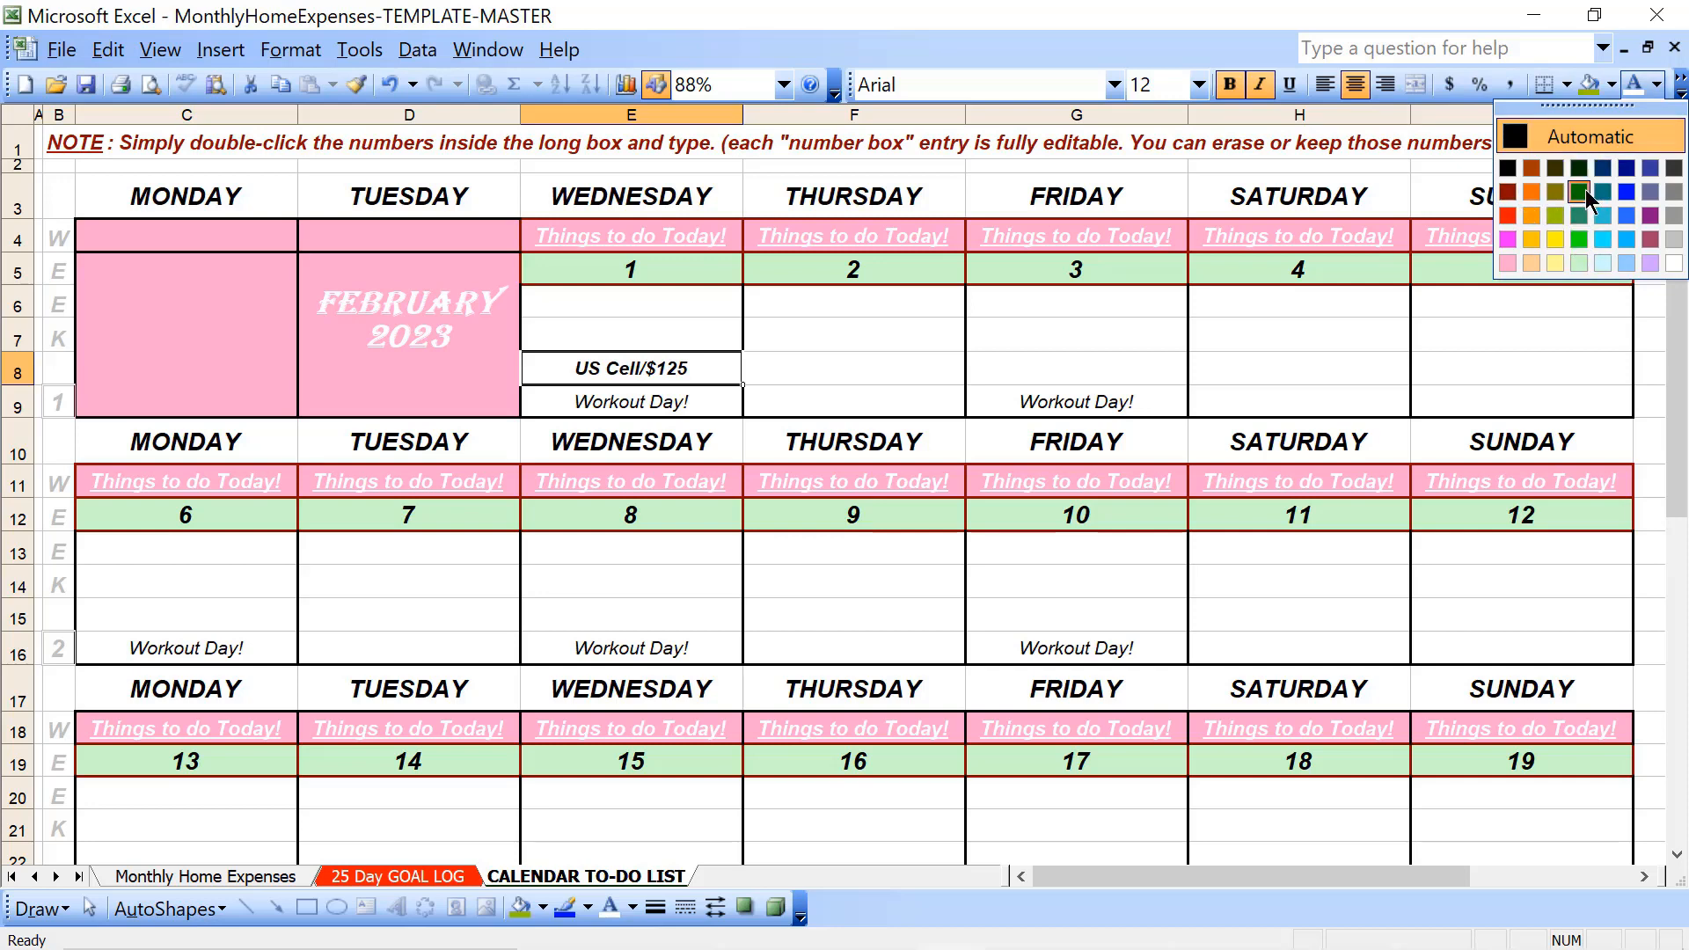
pyautogui.click(1580, 191)
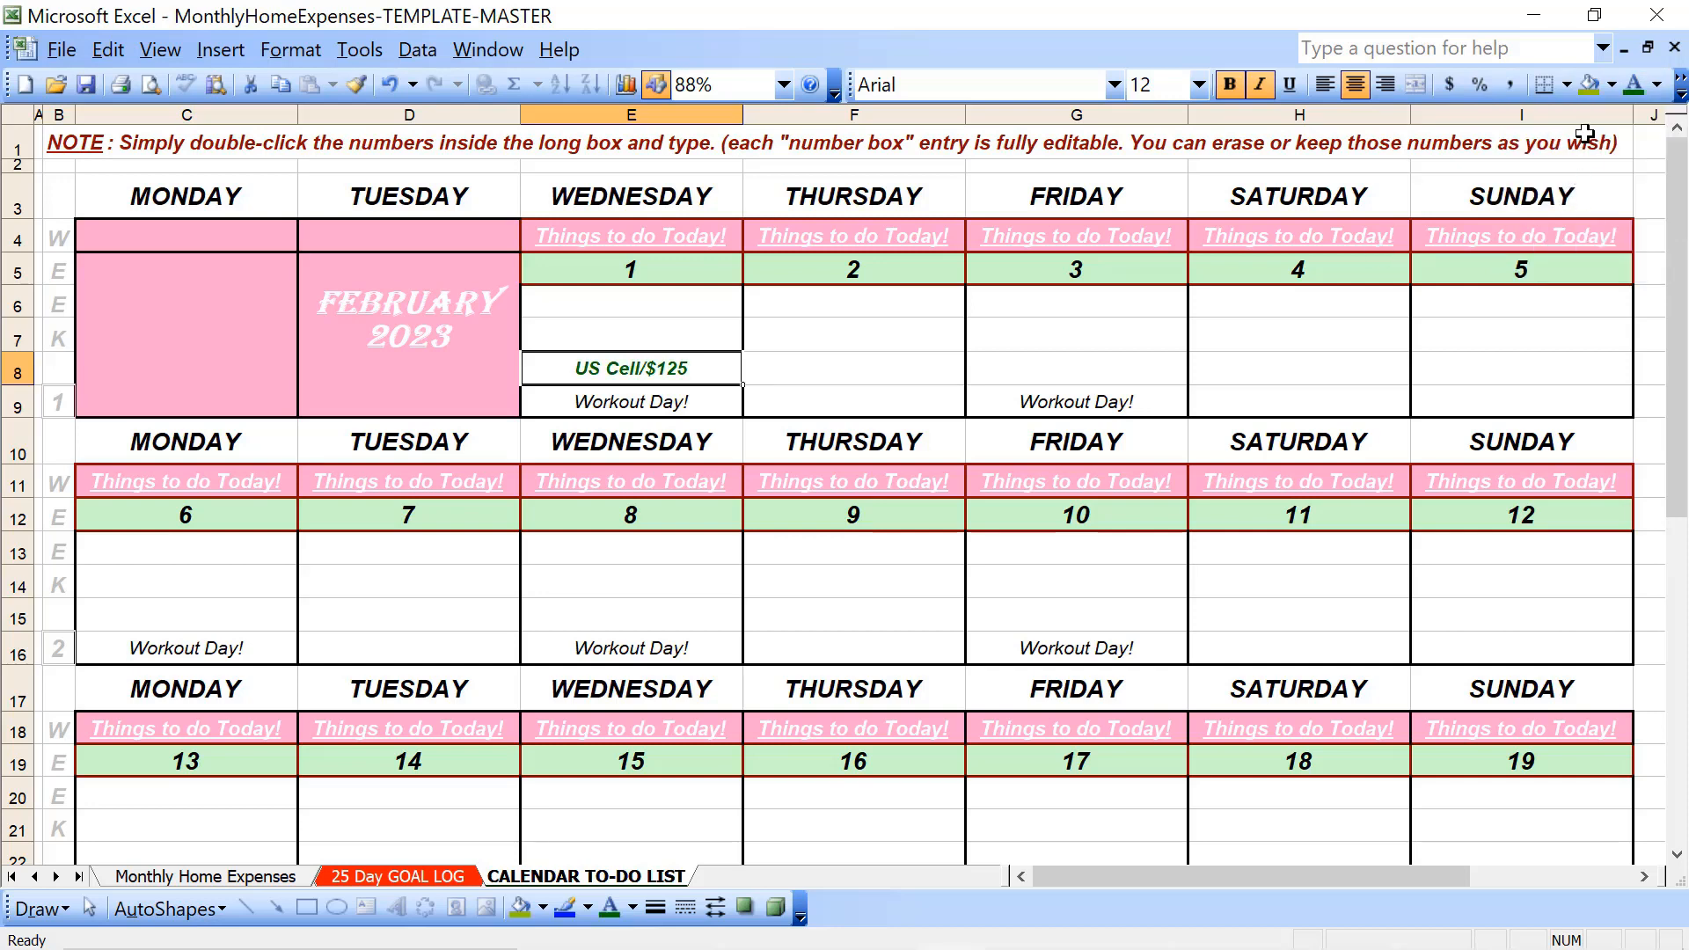
# - Try a red fill and a white fill on the US Cell/$125 cell E8 and reset it to no fill
pyautogui.click(1614, 85)
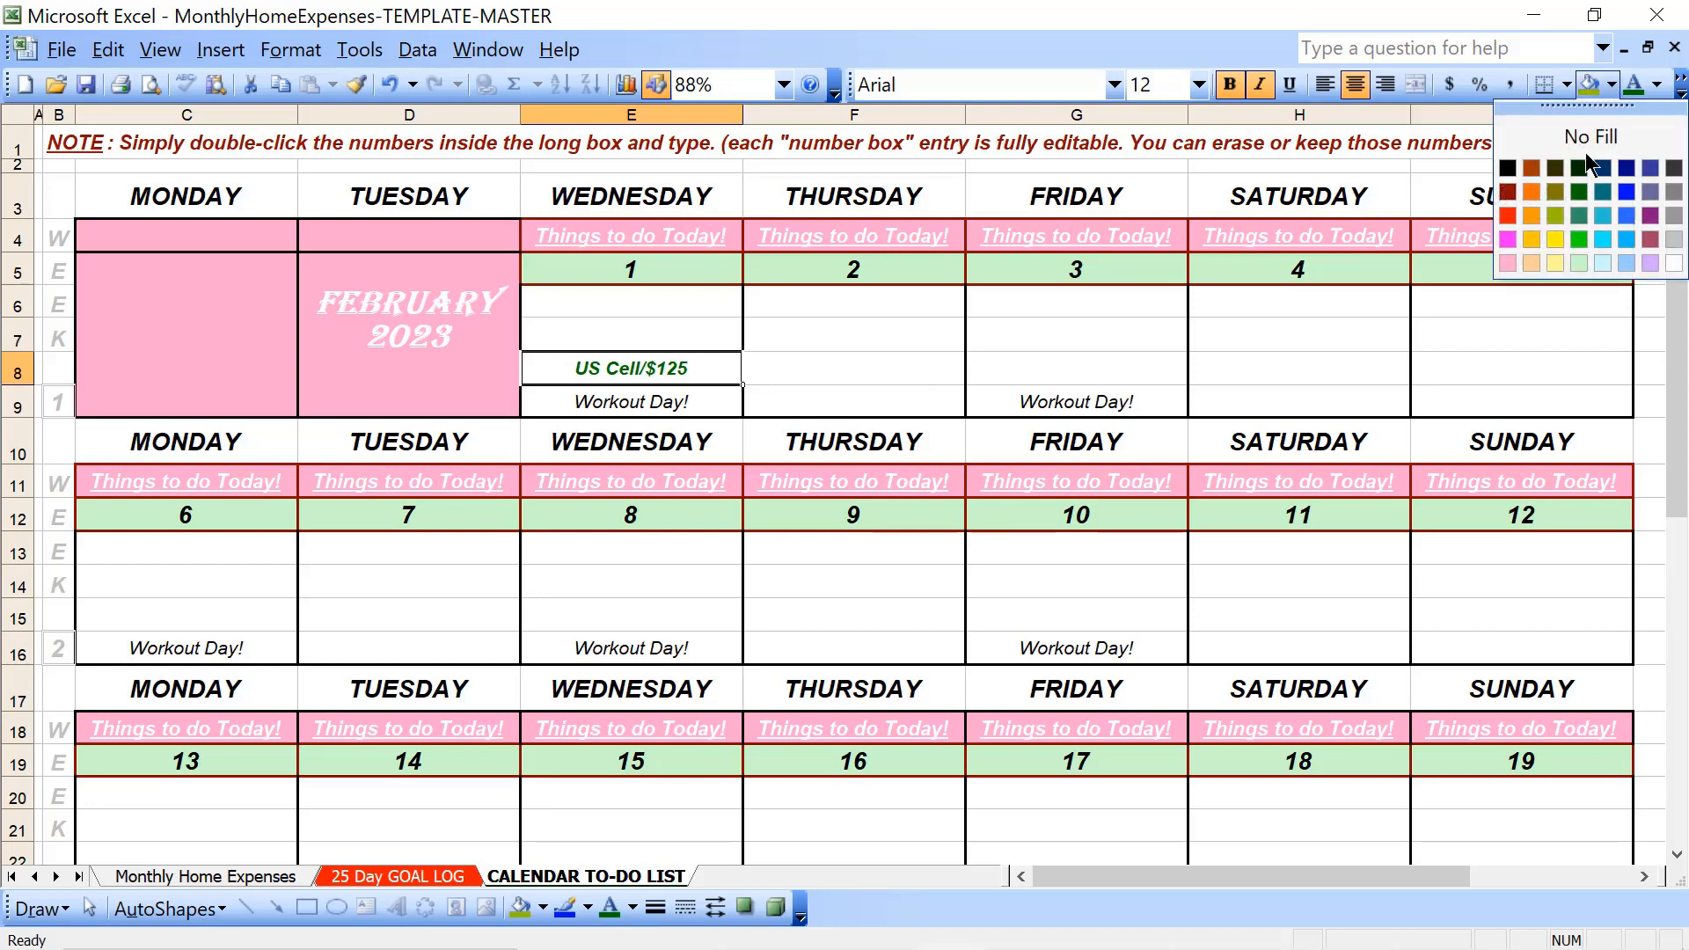
pyautogui.click(1507, 215)
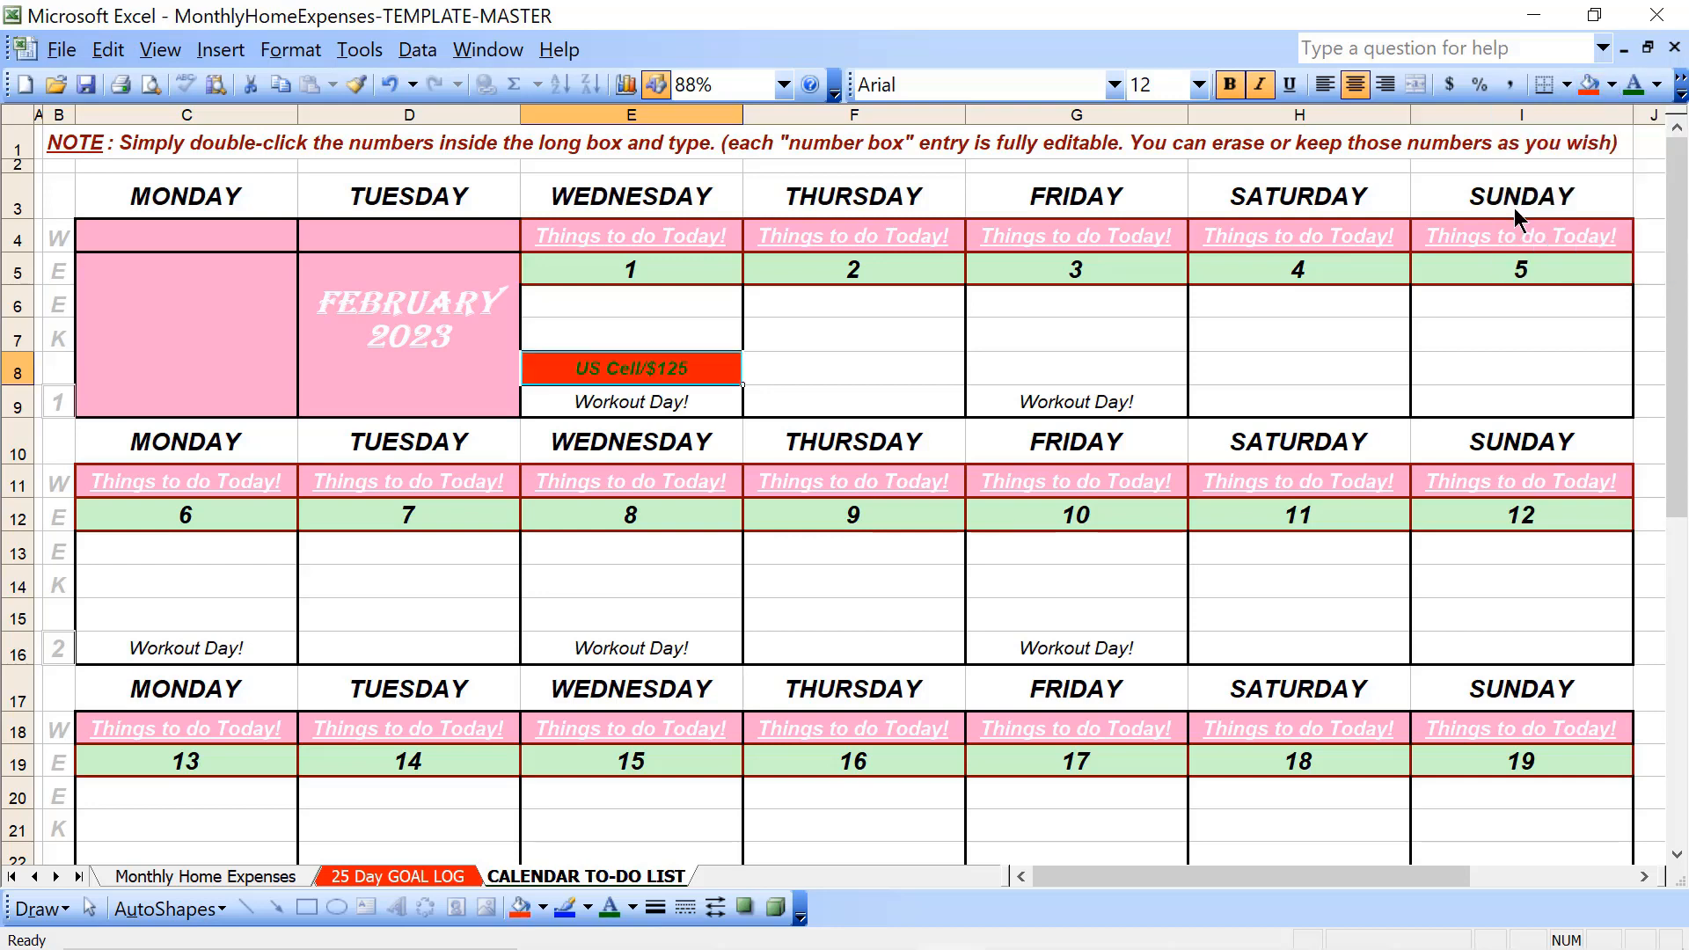
pyautogui.click(1610, 86)
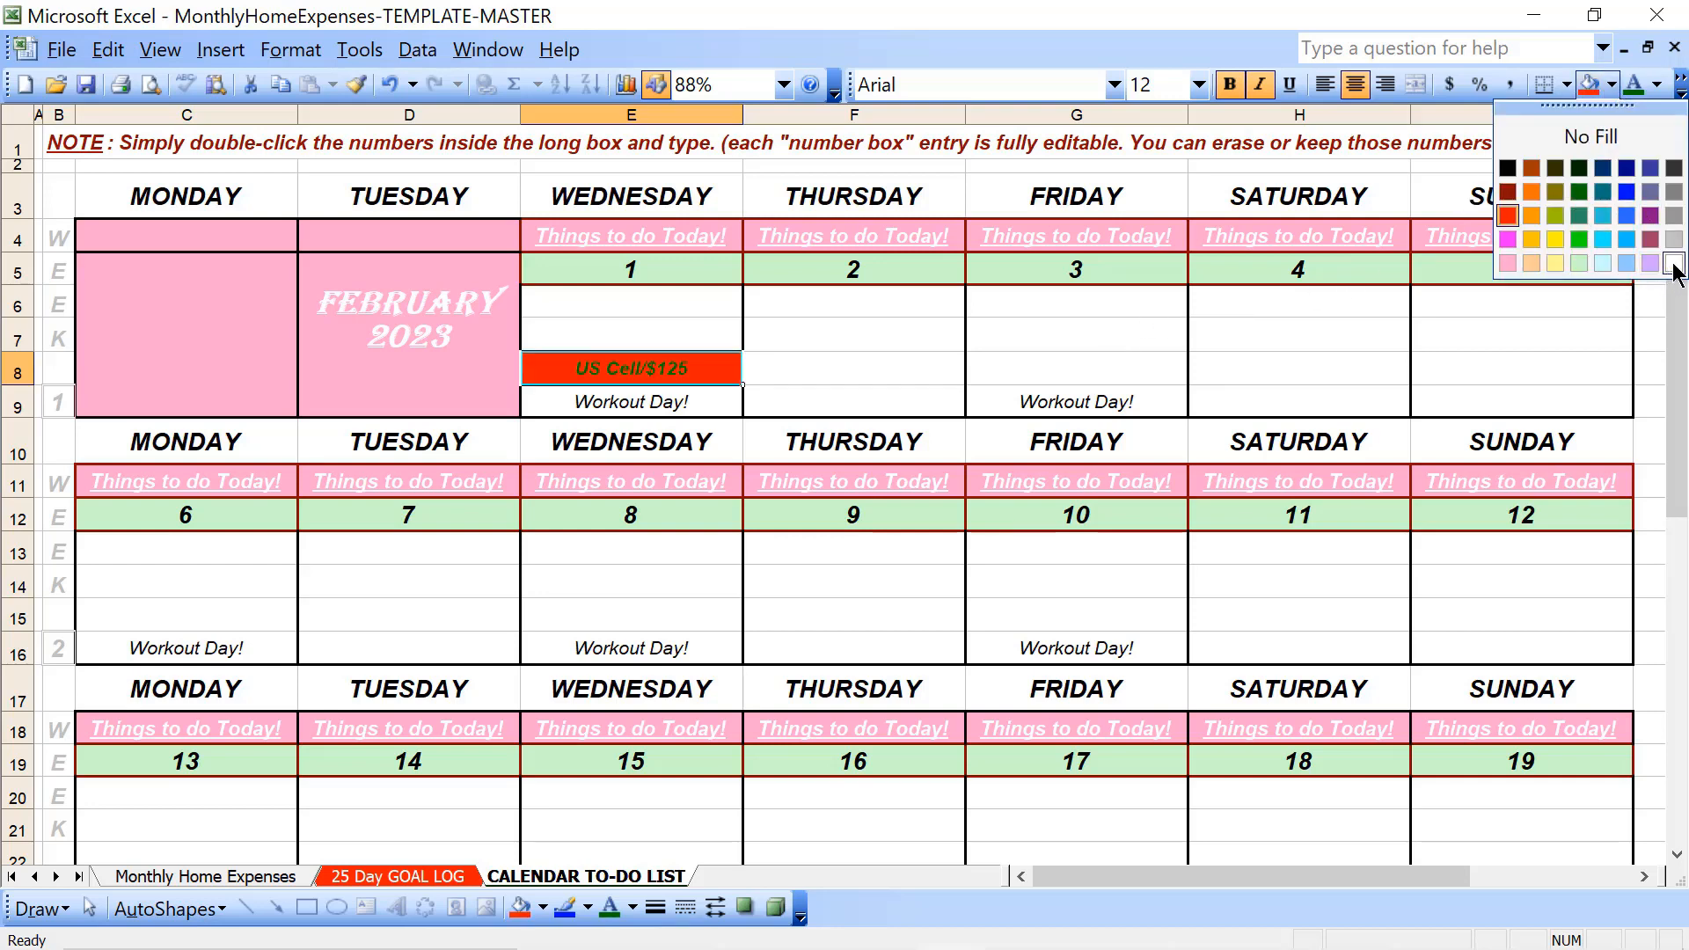
pyautogui.click(1673, 264)
pyautogui.click(1611, 85)
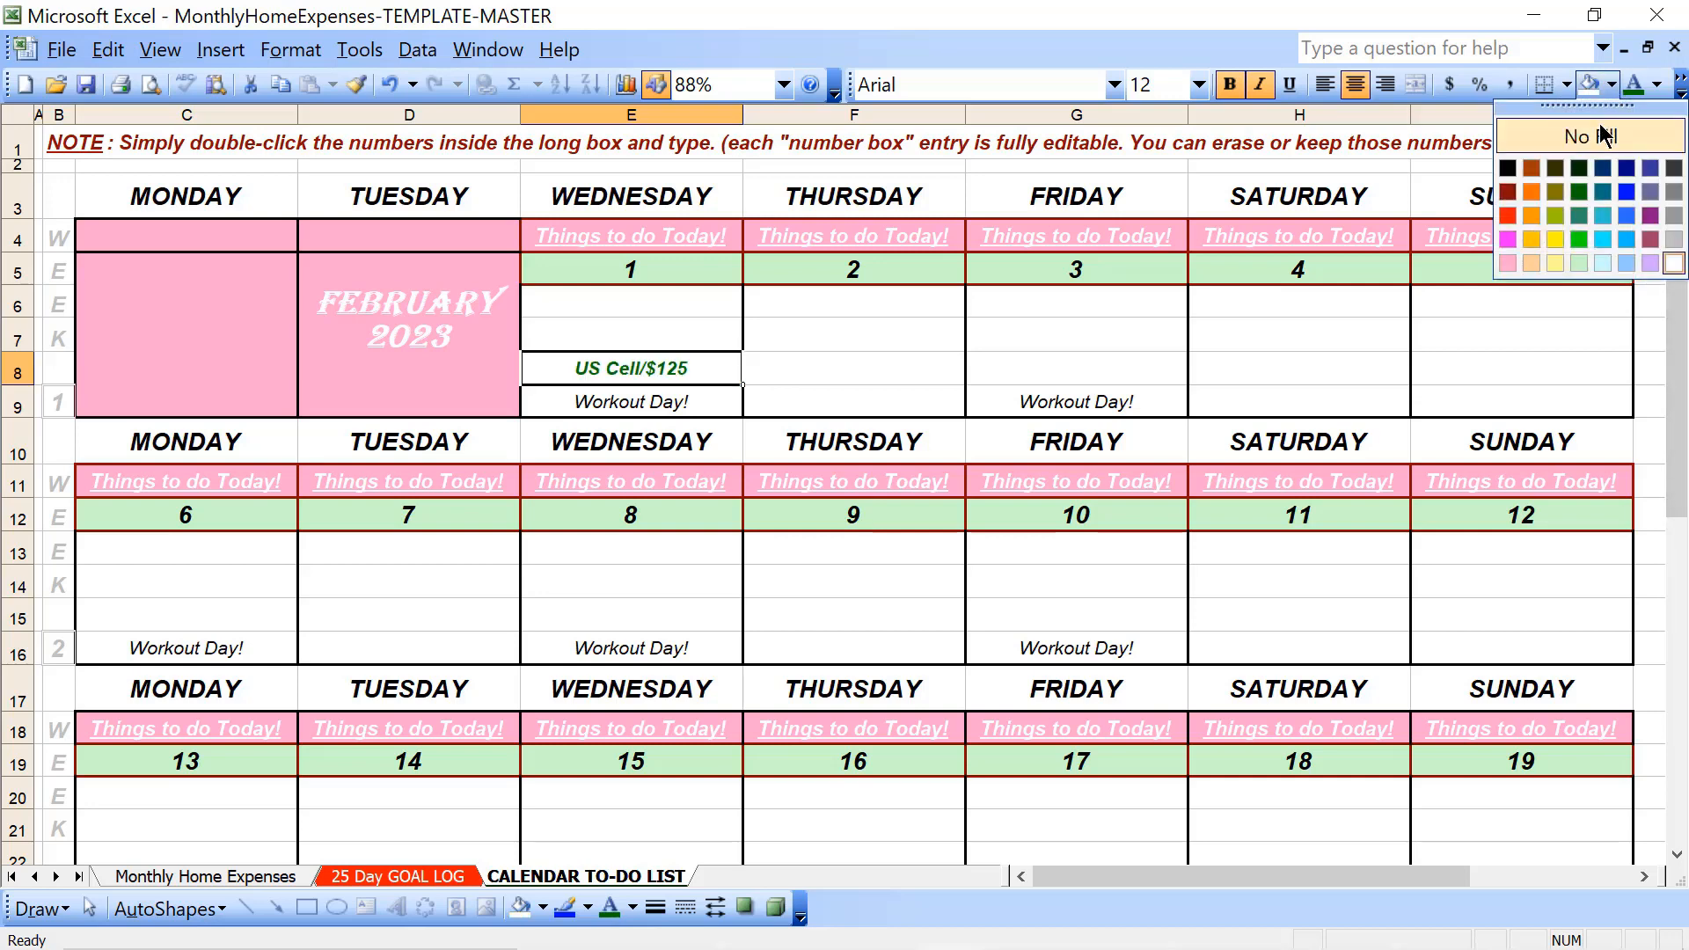
pyautogui.click(1603, 133)
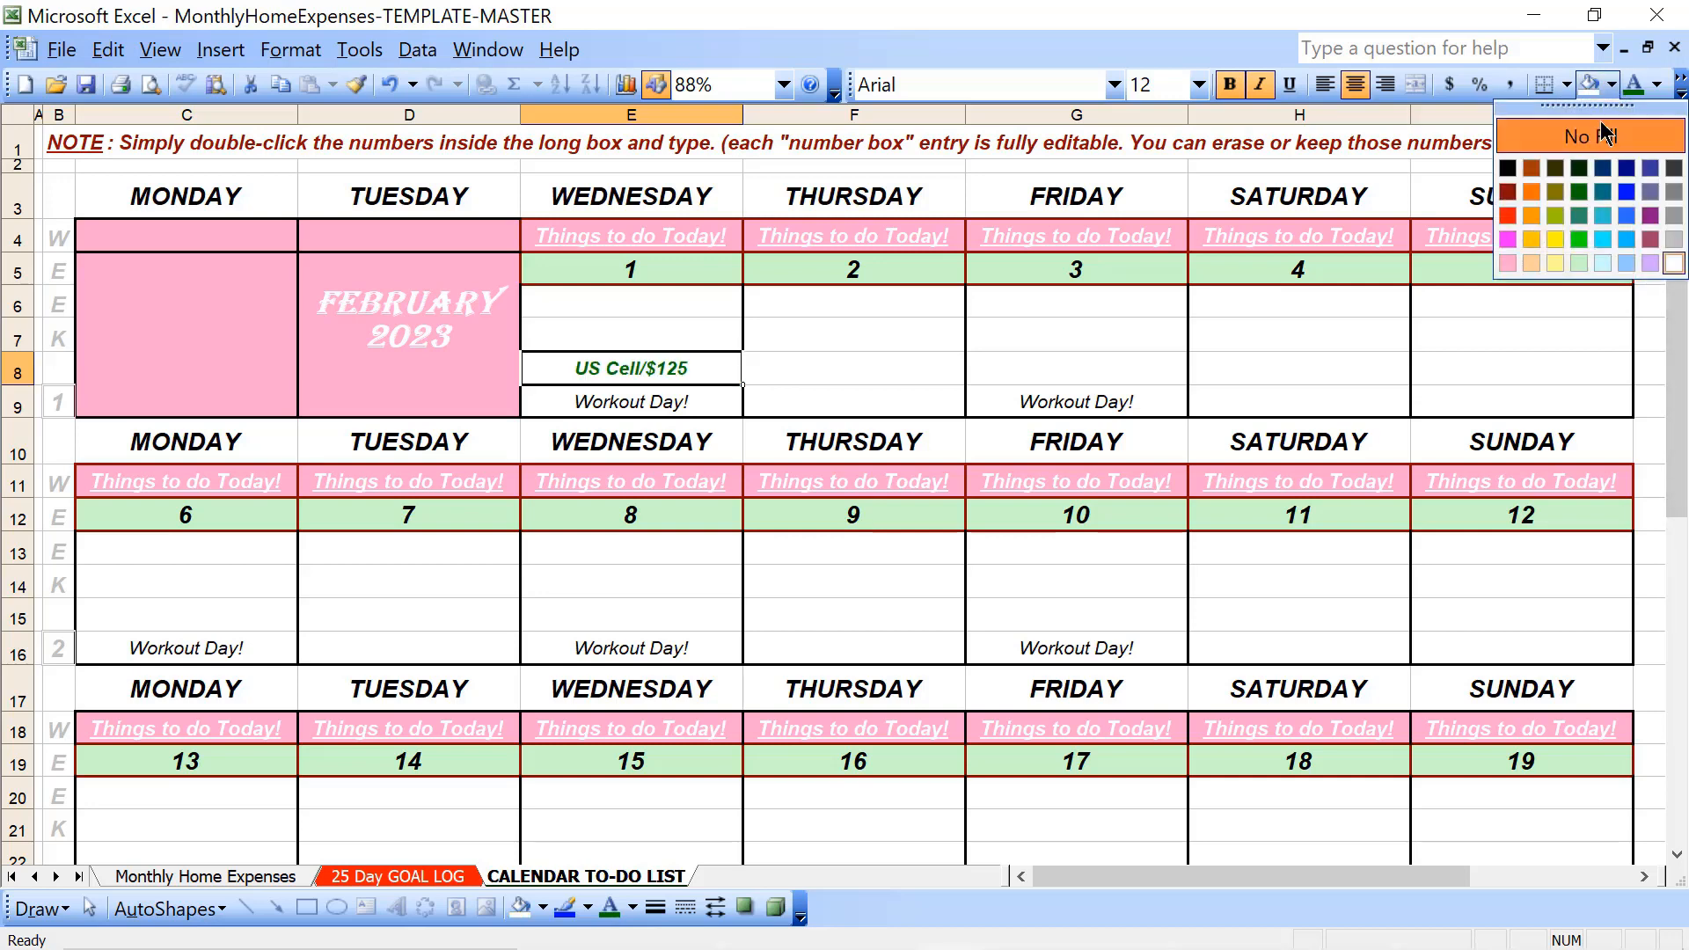
# - Change the font colour of the US Cell/$125 entry in E8 to red
pyautogui.click(1657, 86)
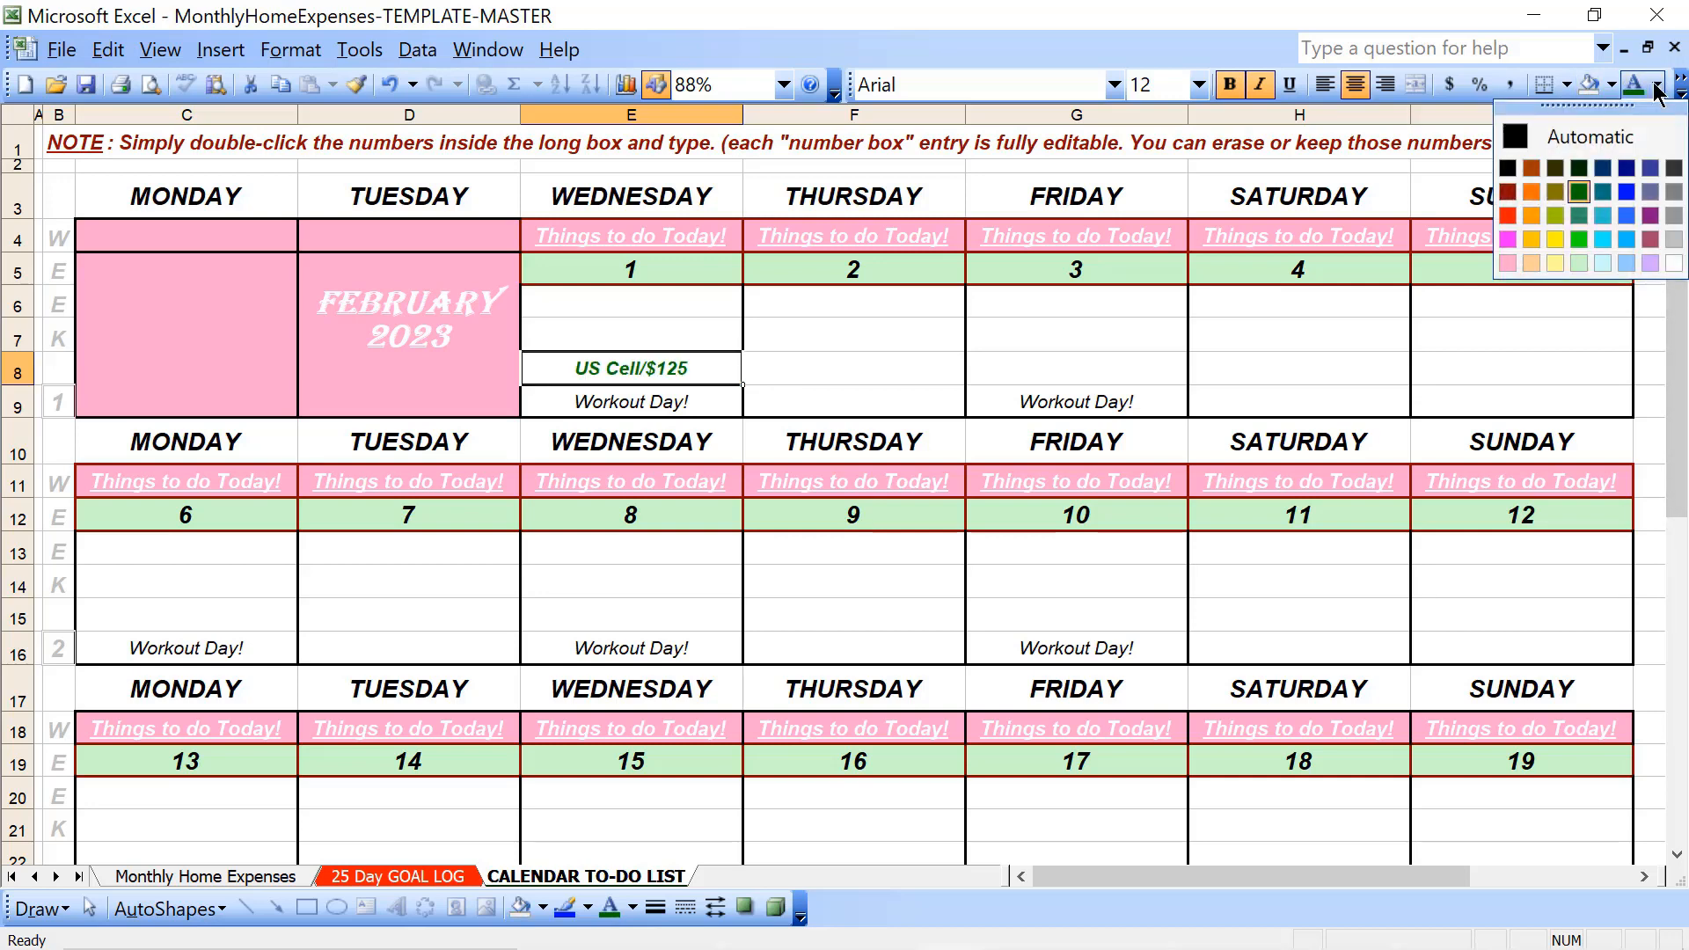
pyautogui.click(1506, 217)
pyautogui.click(898, 362)
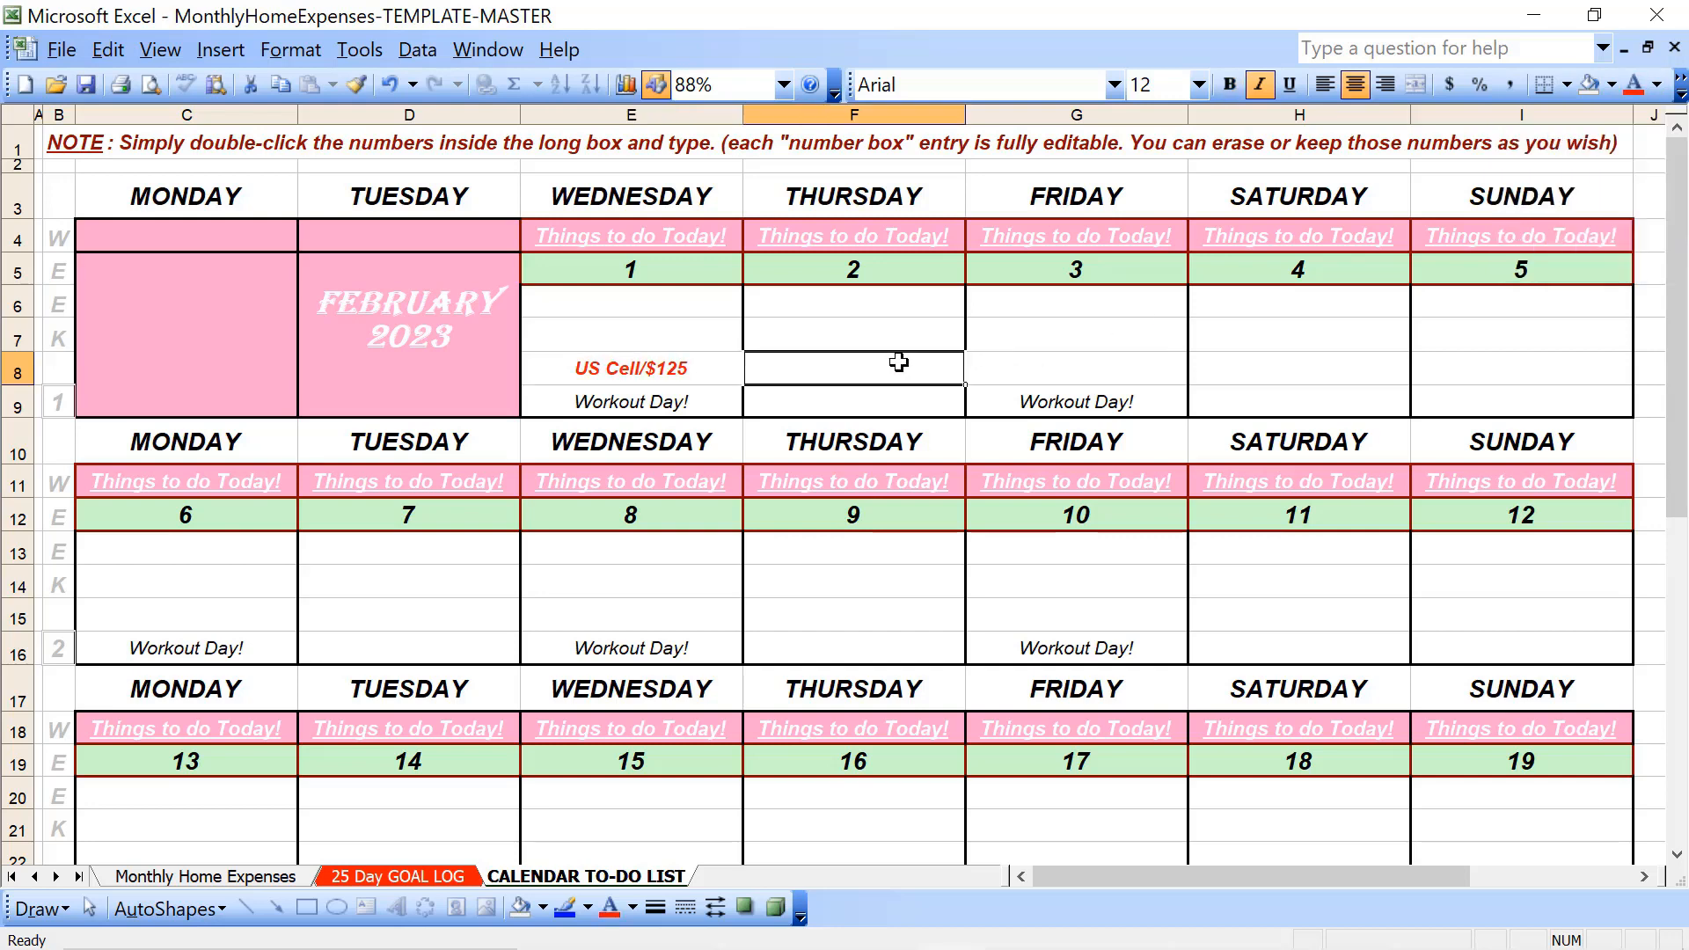
pyautogui.click(1119, 351)
pyautogui.click(1374, 395)
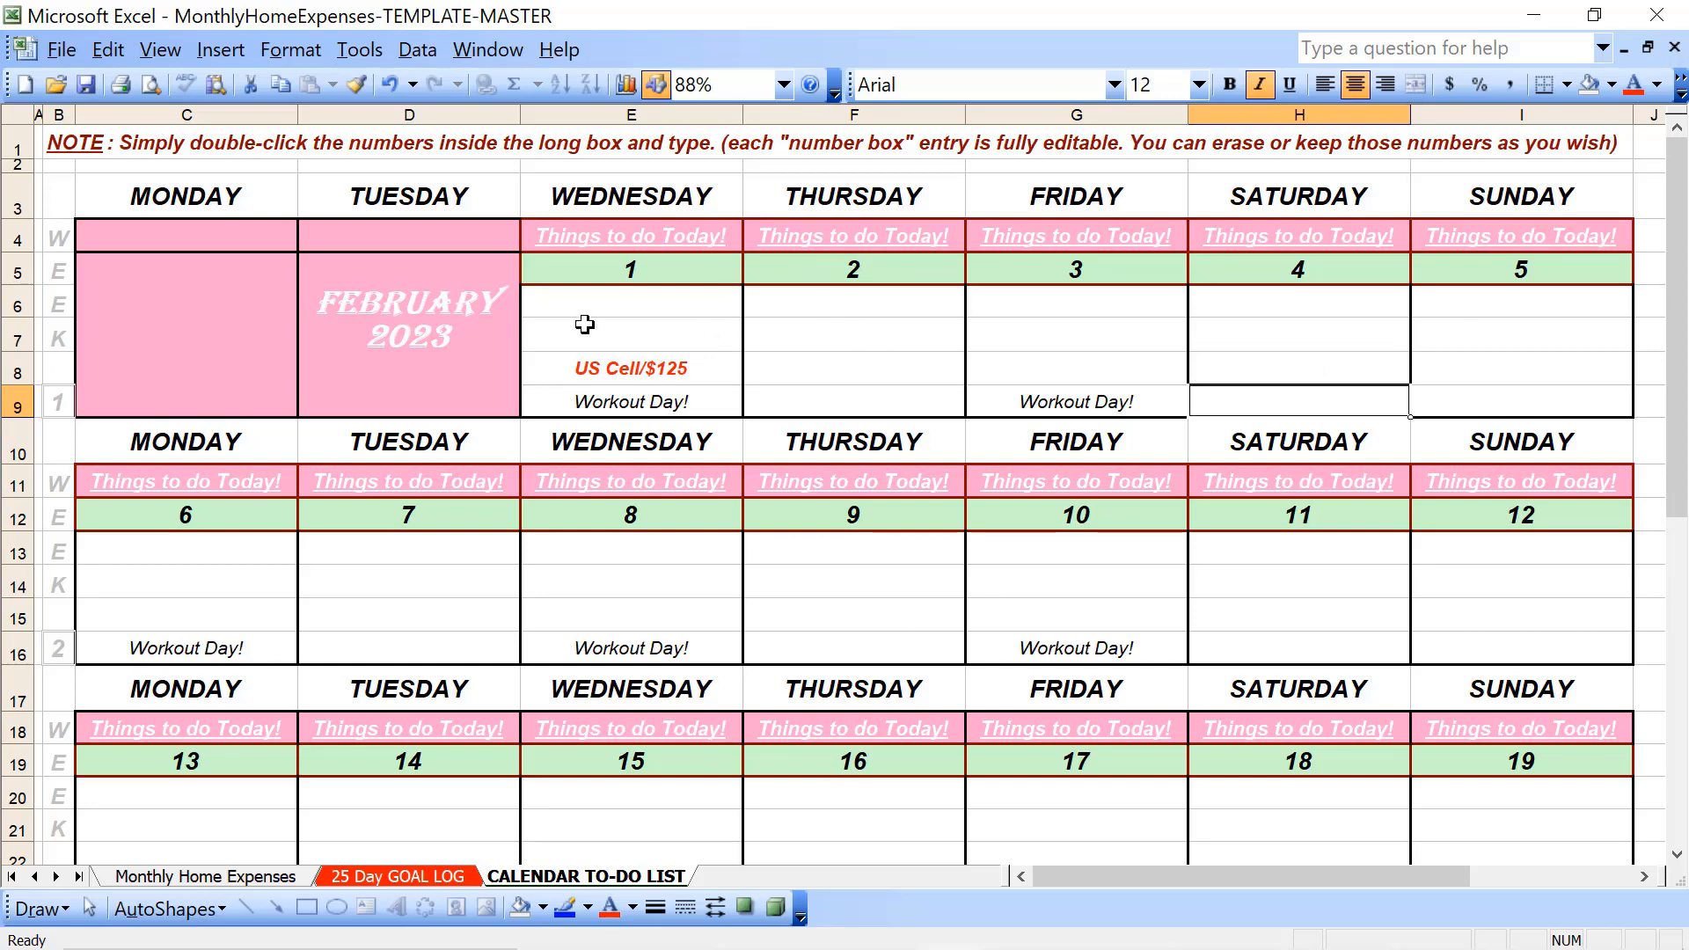
# - Fill the whole block for Wednesday the 1st (E5:E9) with Gray-25%
pyautogui.moveTo(588, 300); pyautogui.dragTo(578, 397)
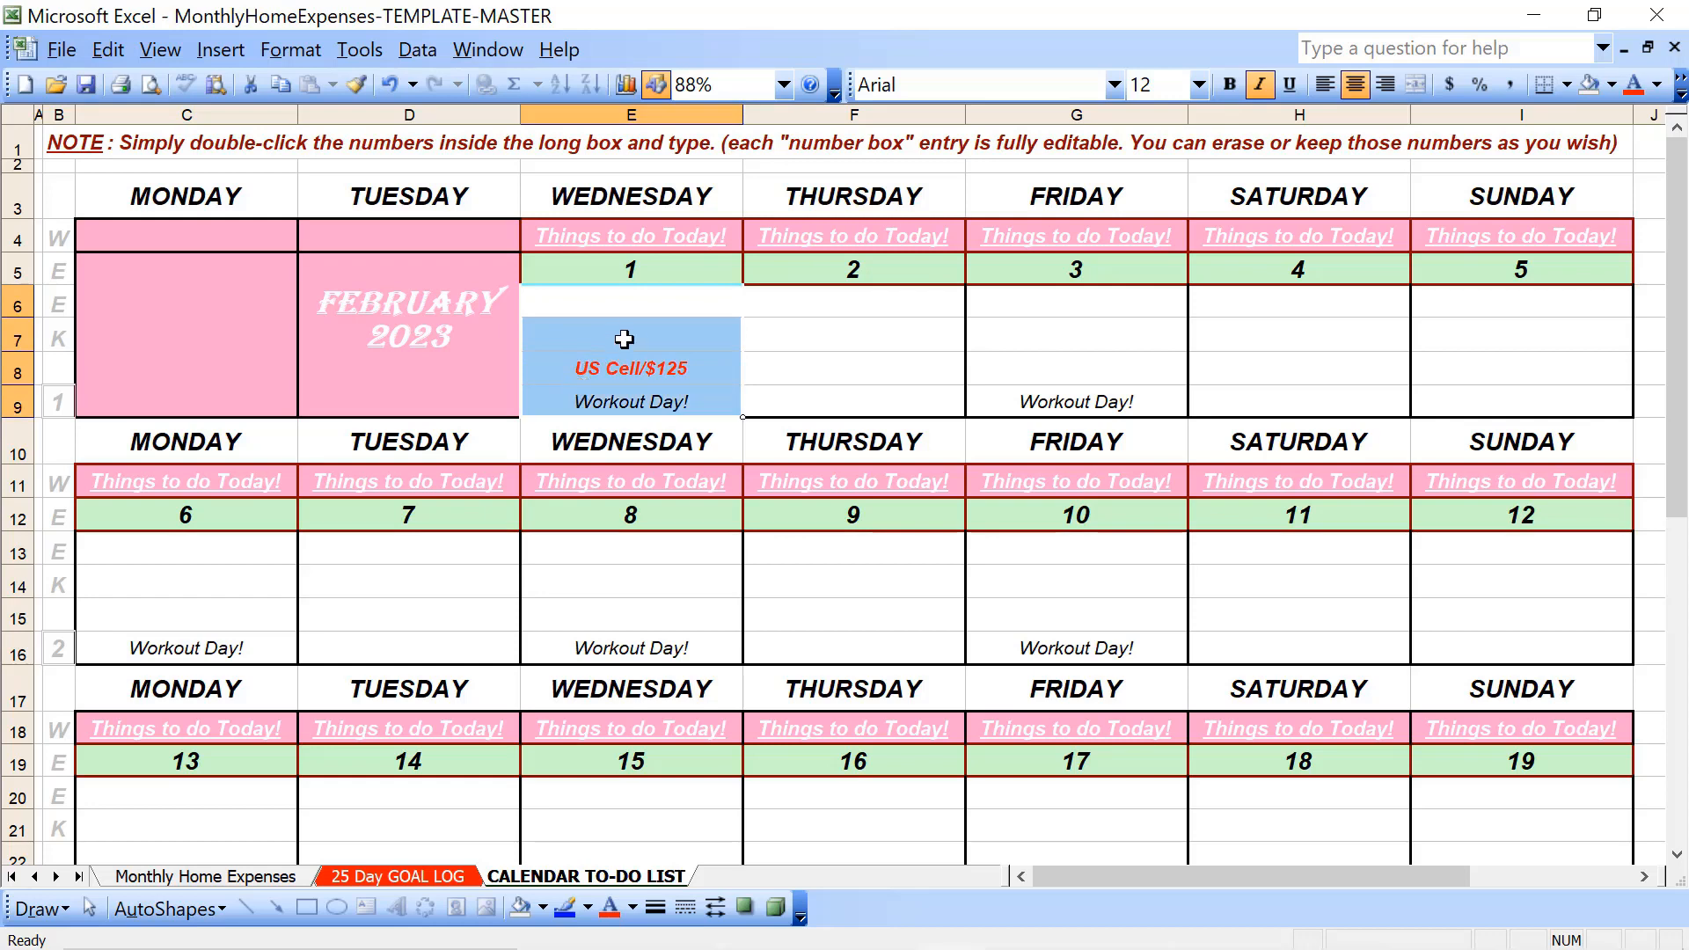
pyautogui.moveTo(660, 271); pyautogui.dragTo(664, 392)
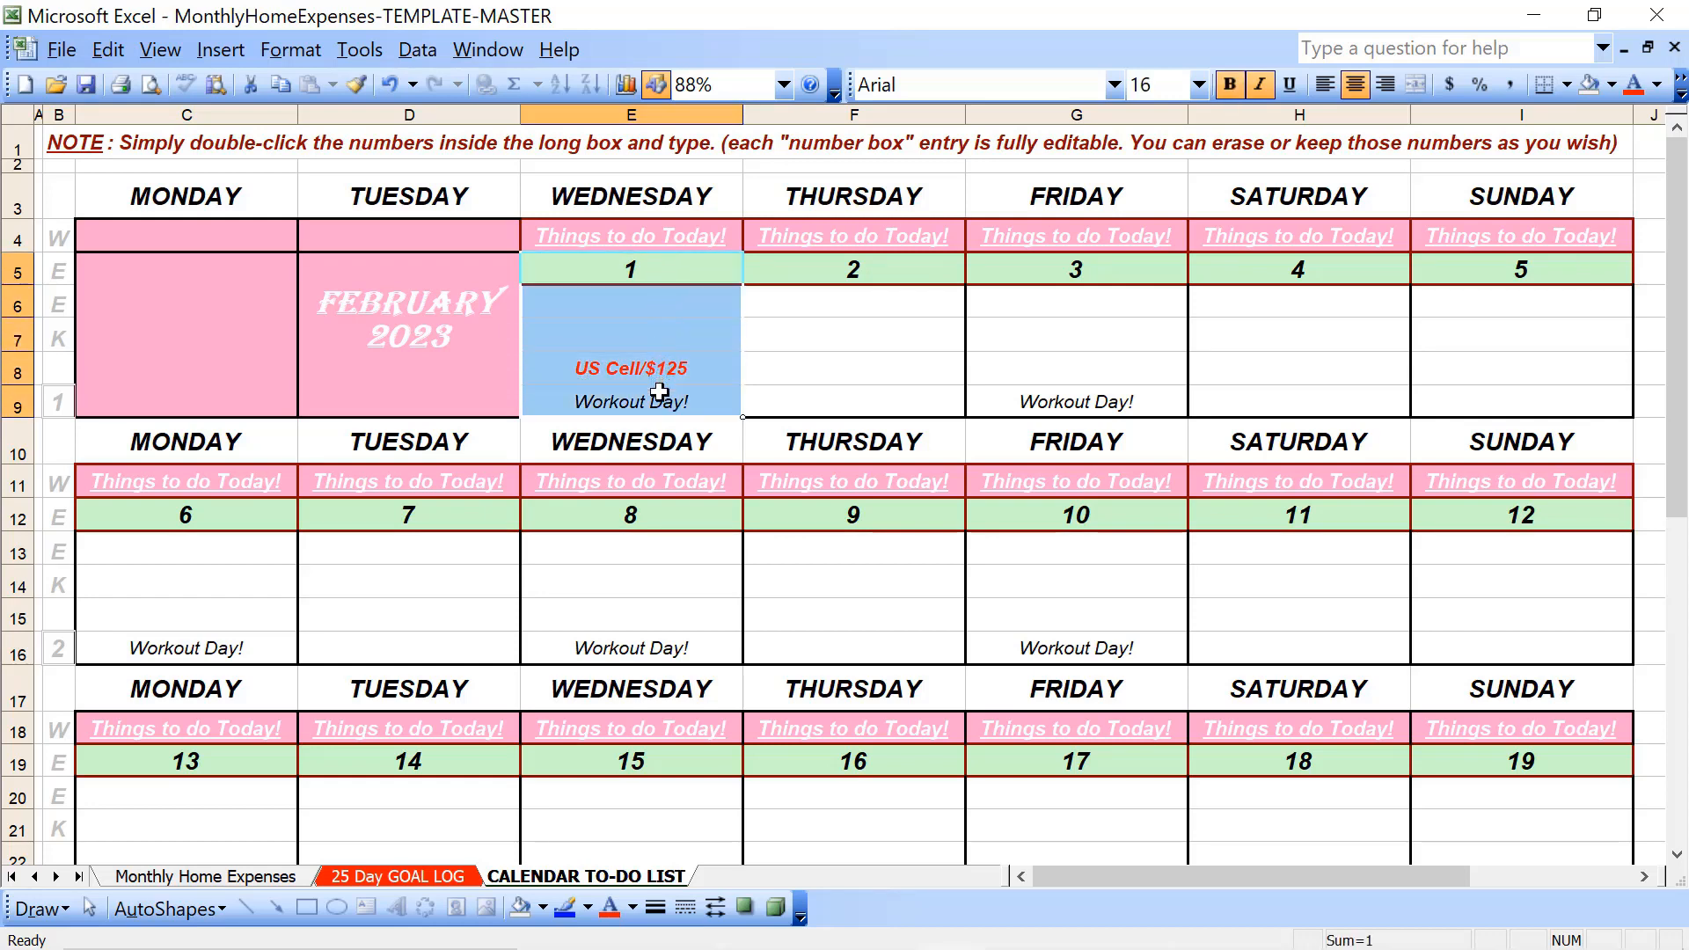
pyautogui.click(1610, 84)
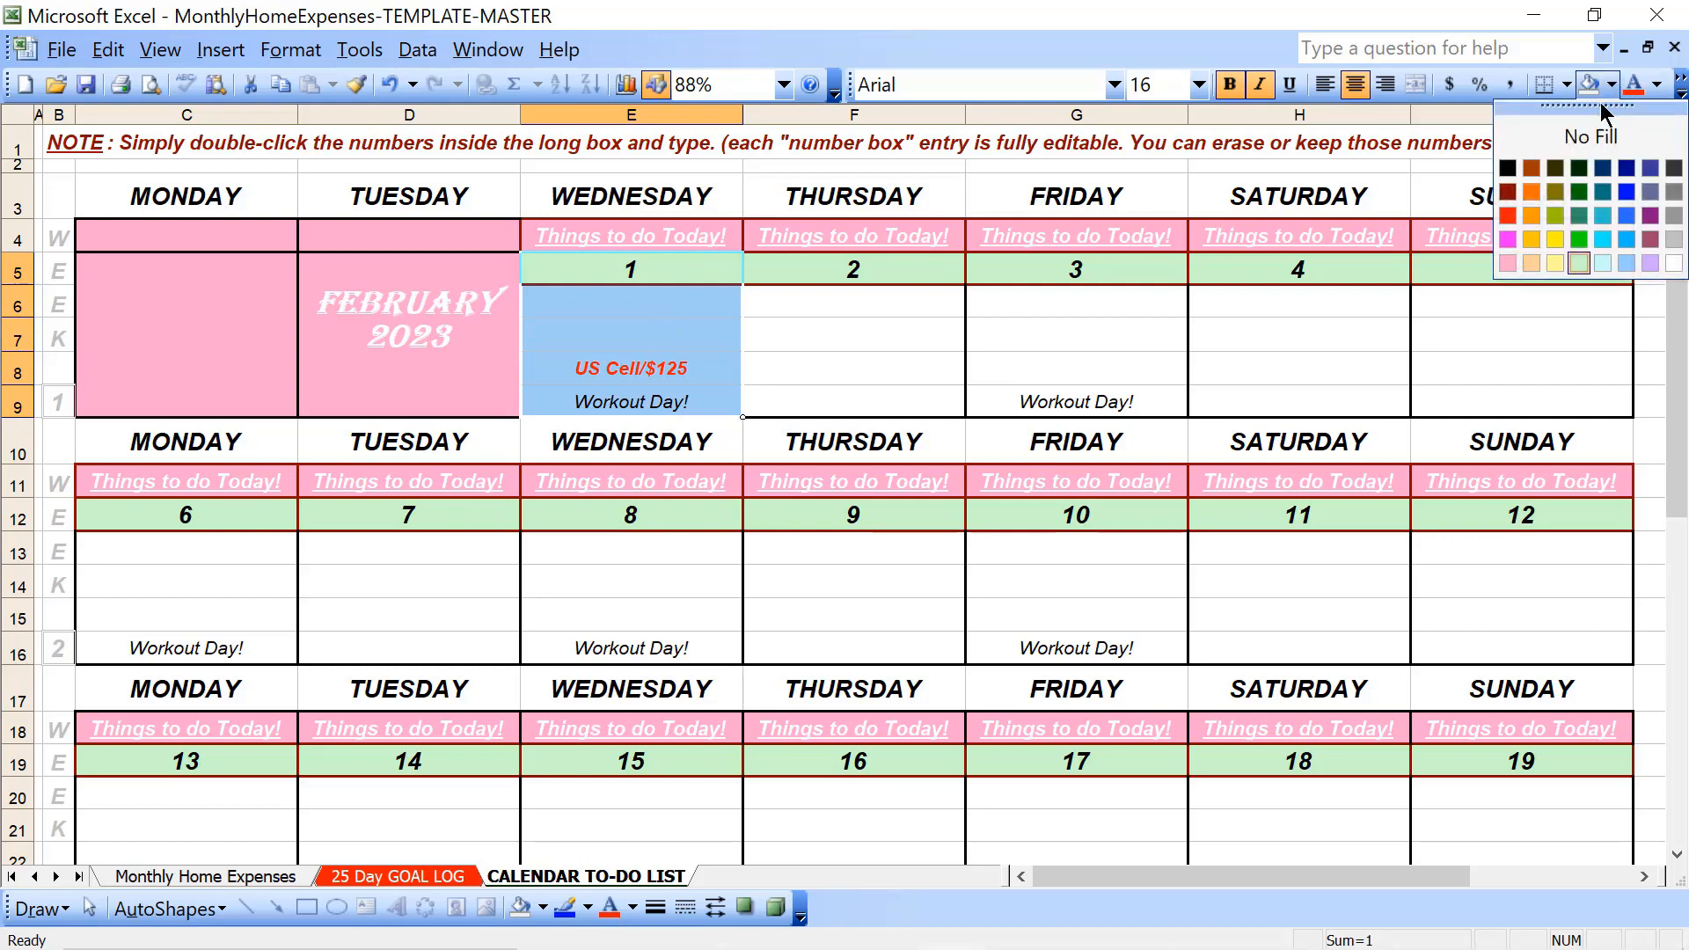
pyautogui.click(1672, 239)
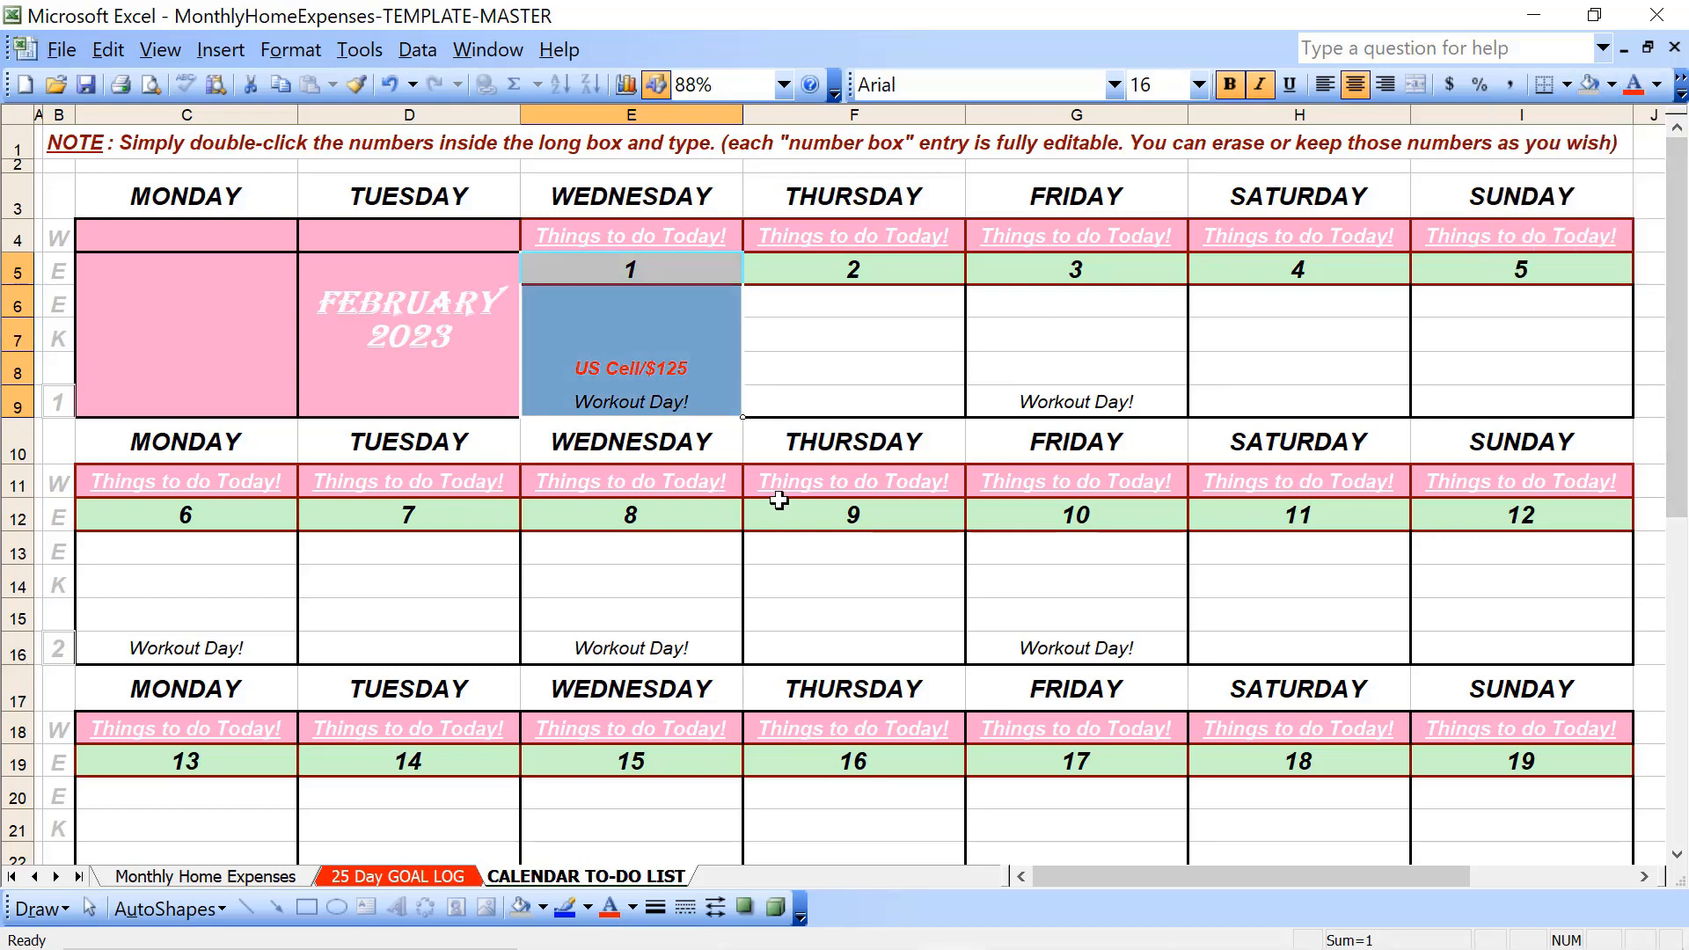
pyautogui.click(824, 571)
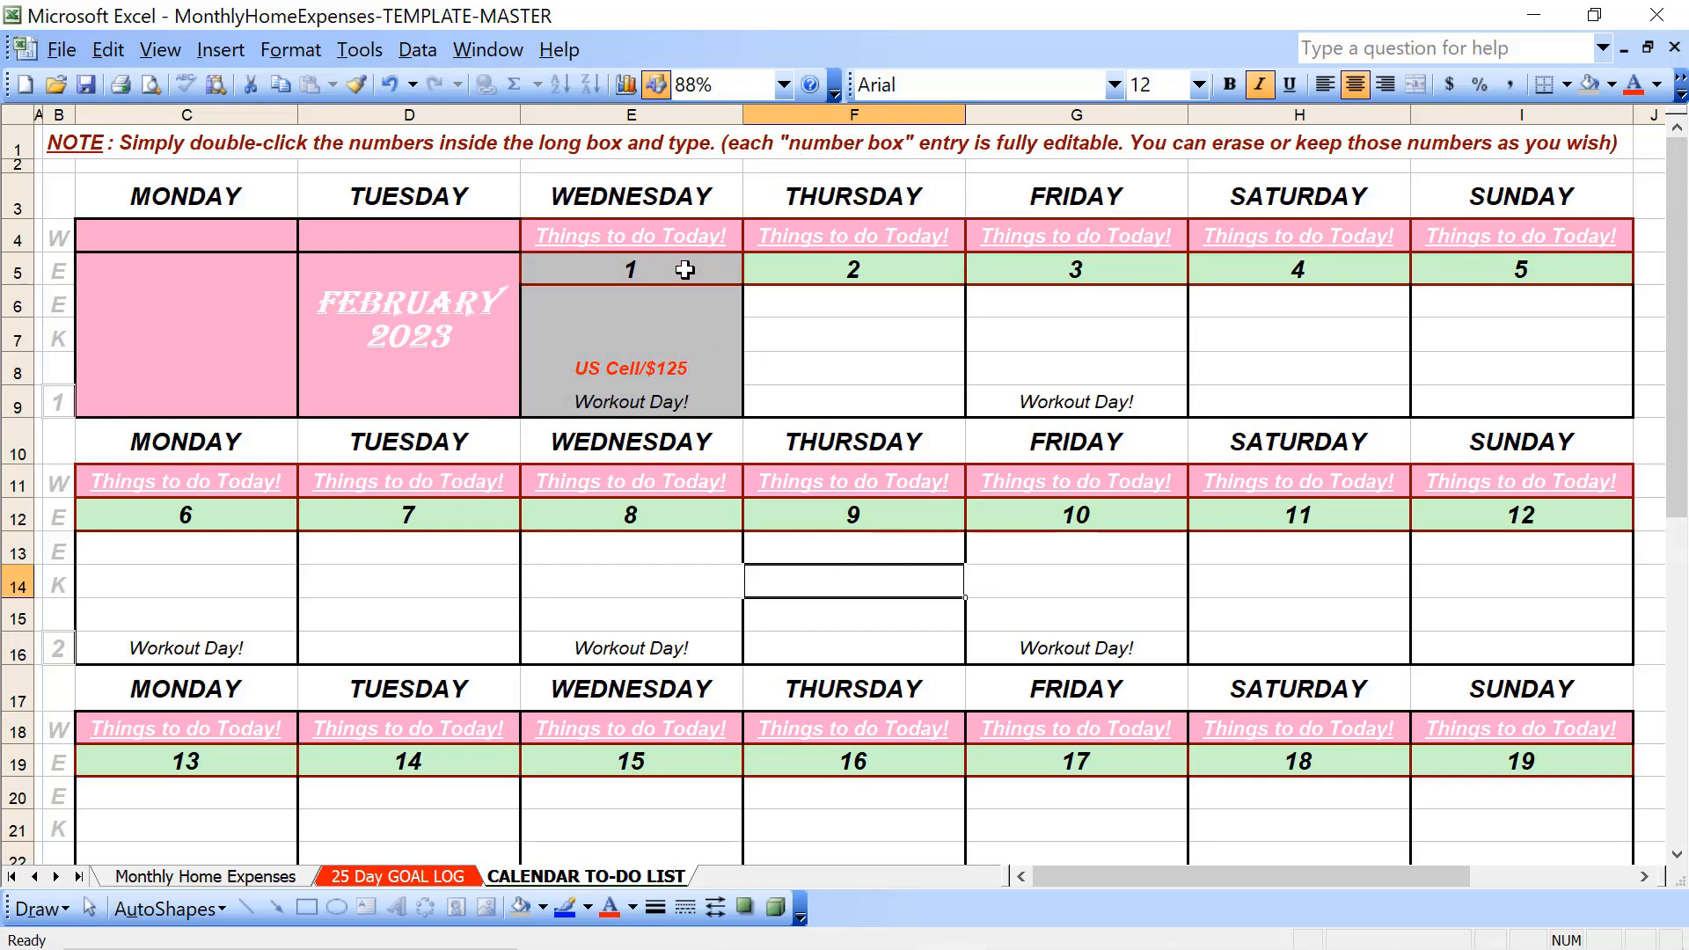
# - Set the font colour of the Wednesday the 1st block (E5:E9) to a gray darker than its fill
pyautogui.moveTo(686, 270); pyautogui.dragTo(676, 399)
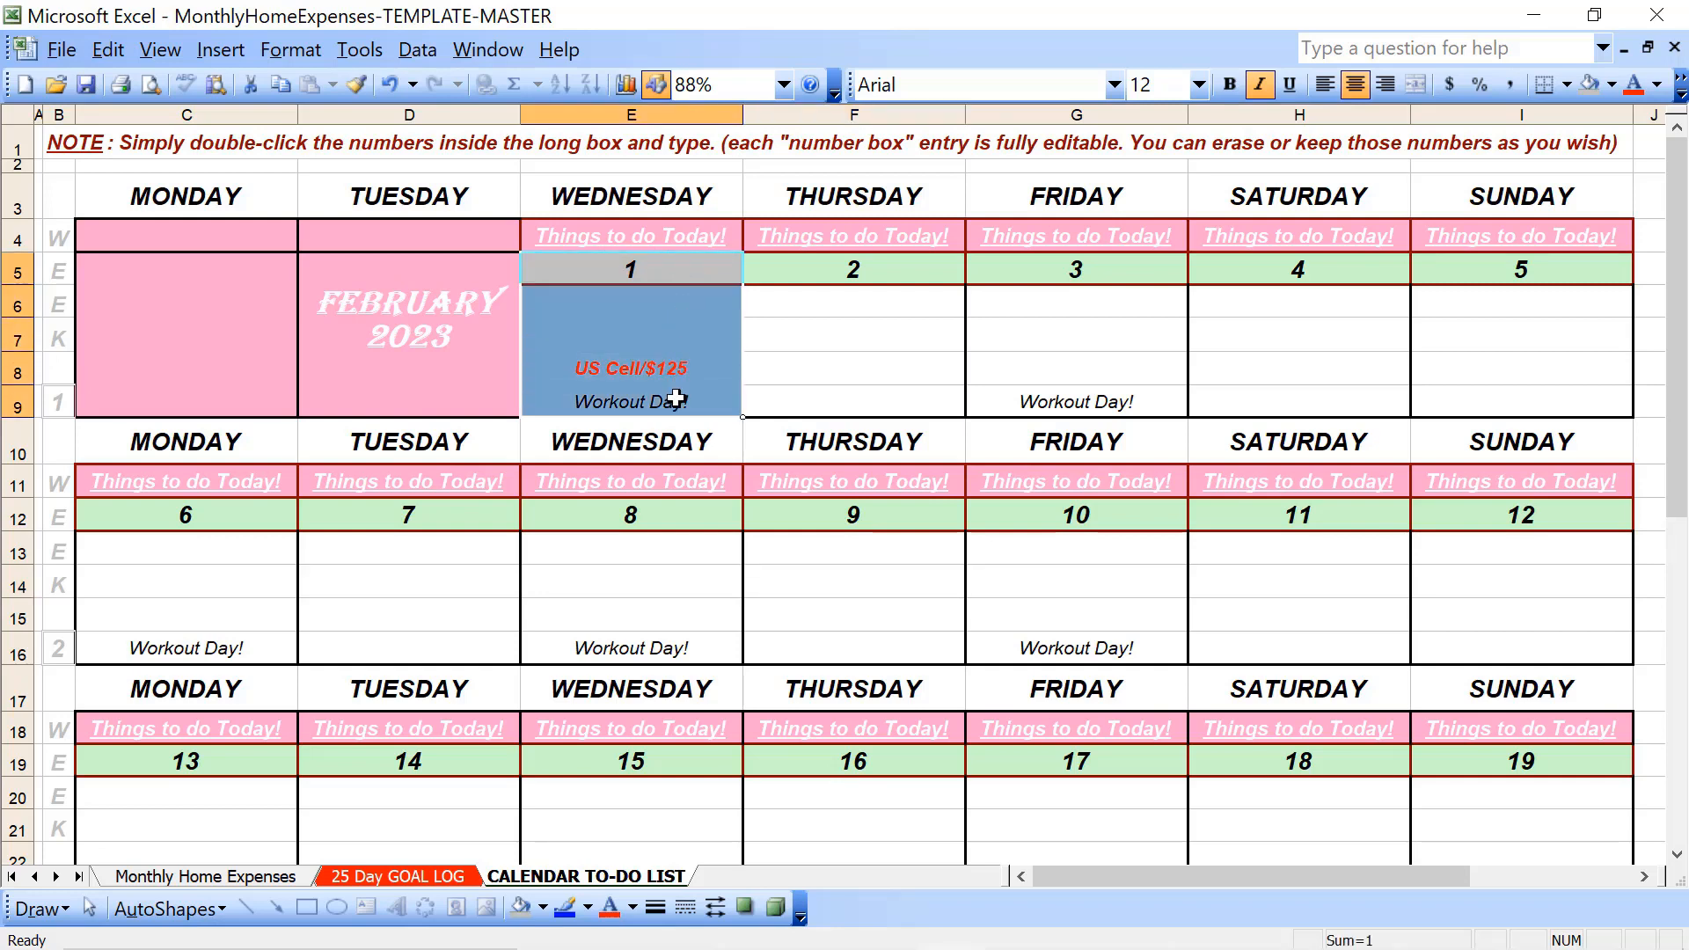
pyautogui.click(676, 398)
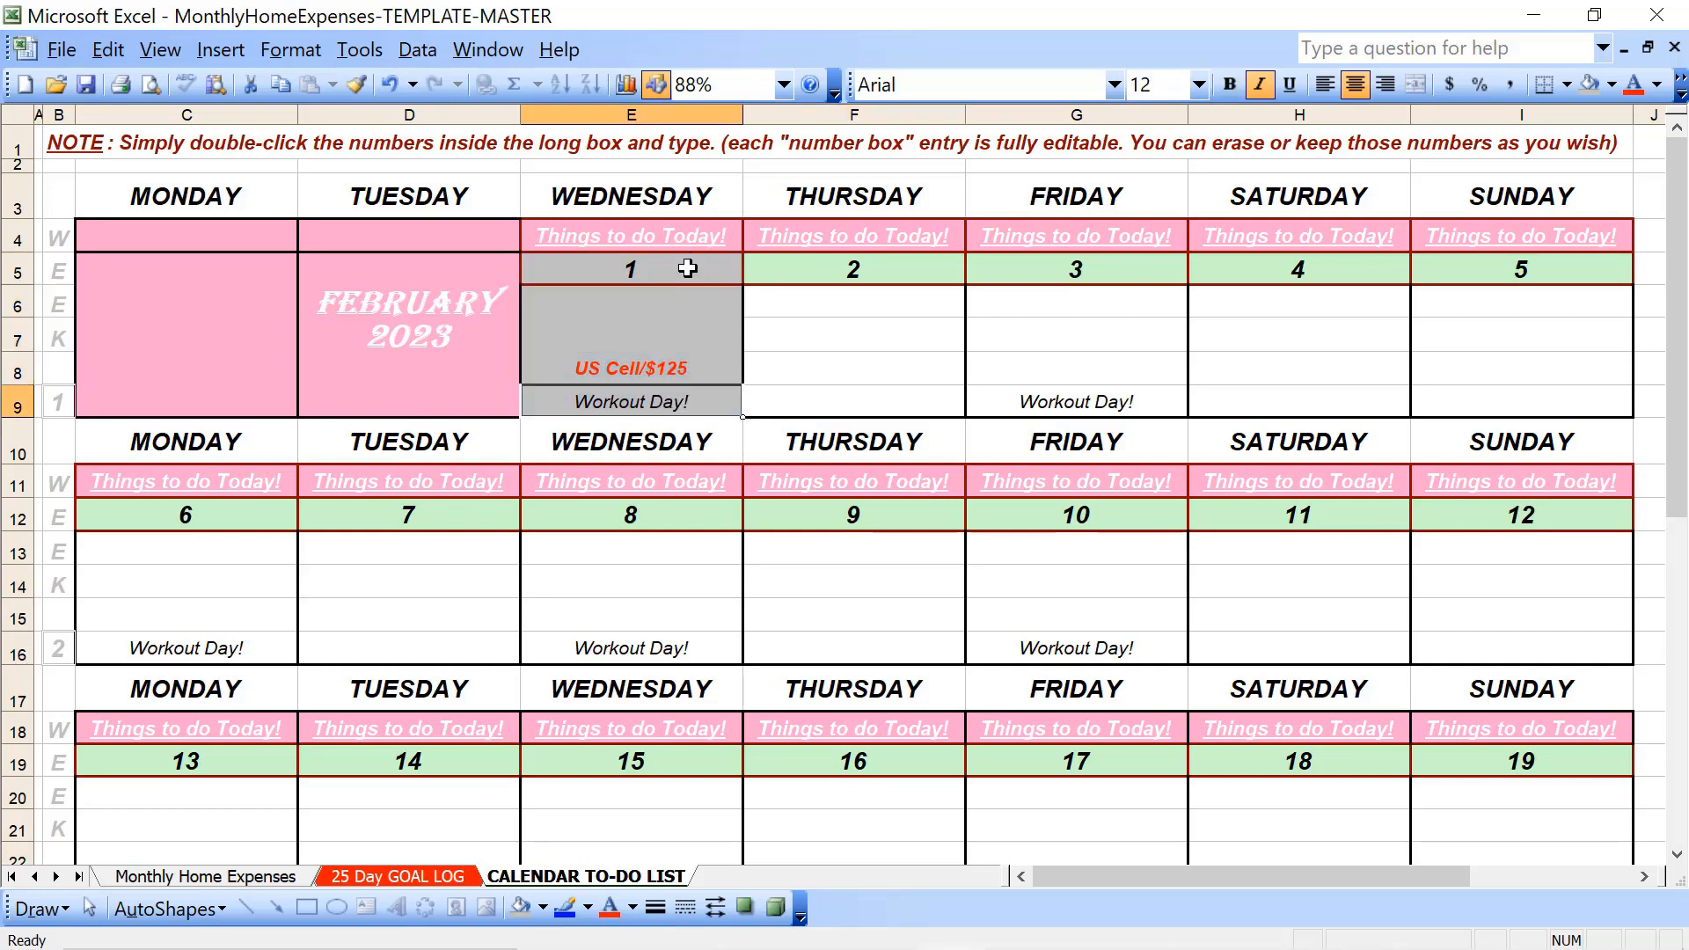
pyautogui.moveTo(687, 268); pyautogui.dragTo(665, 402)
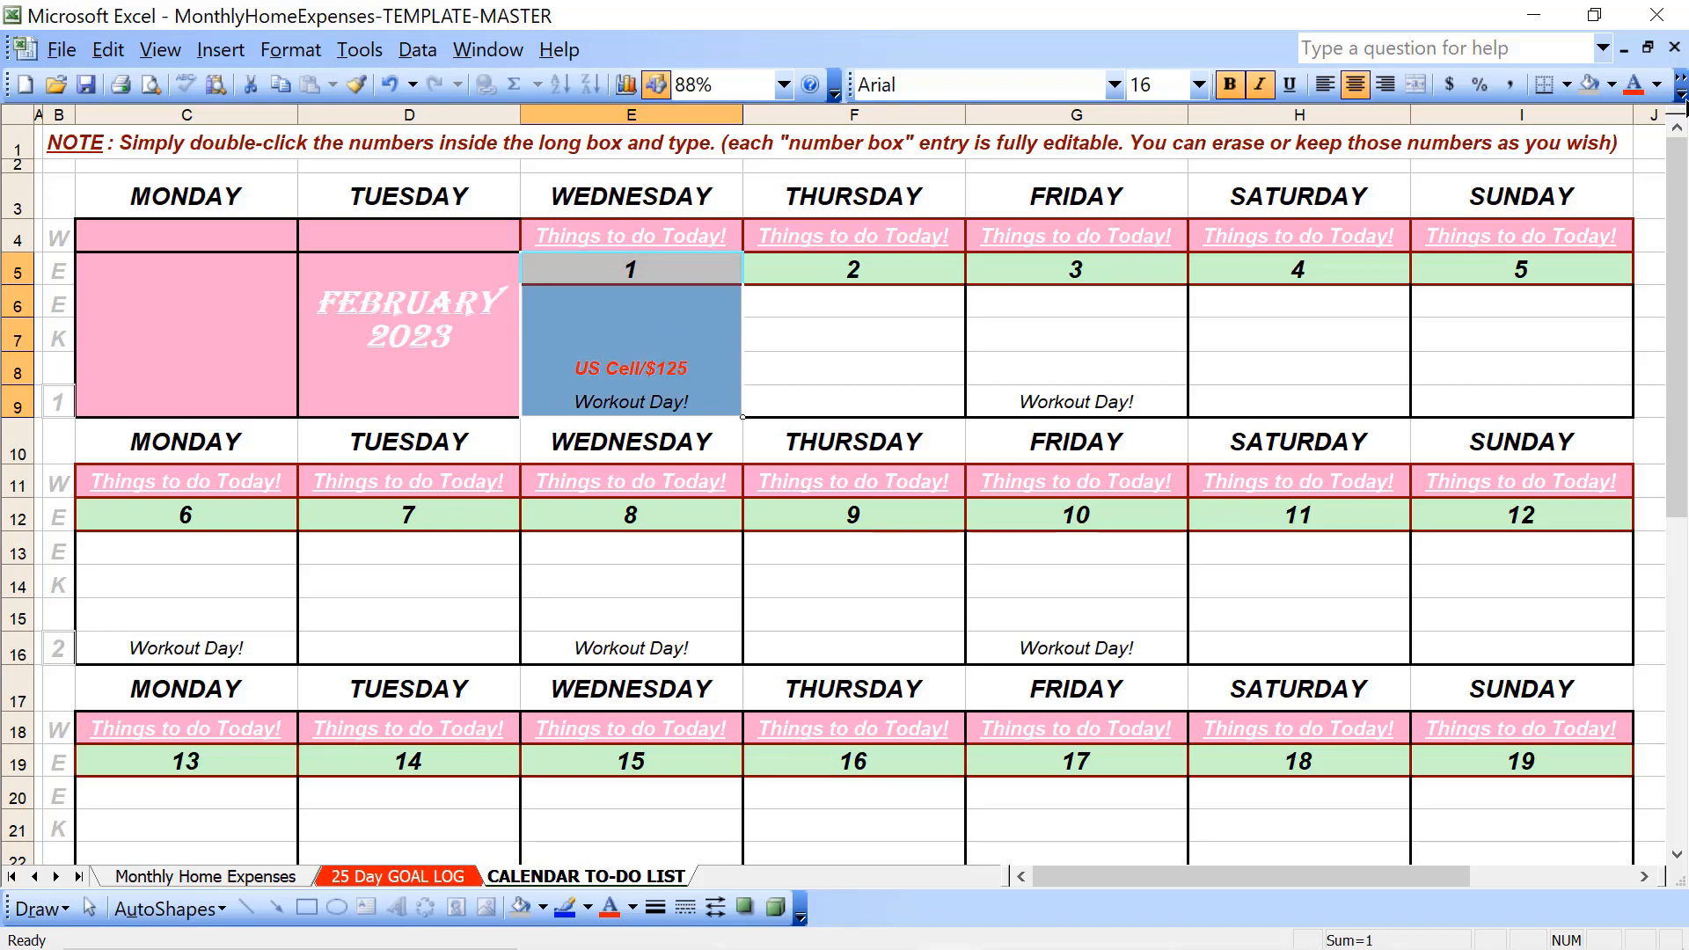
pyautogui.click(1658, 85)
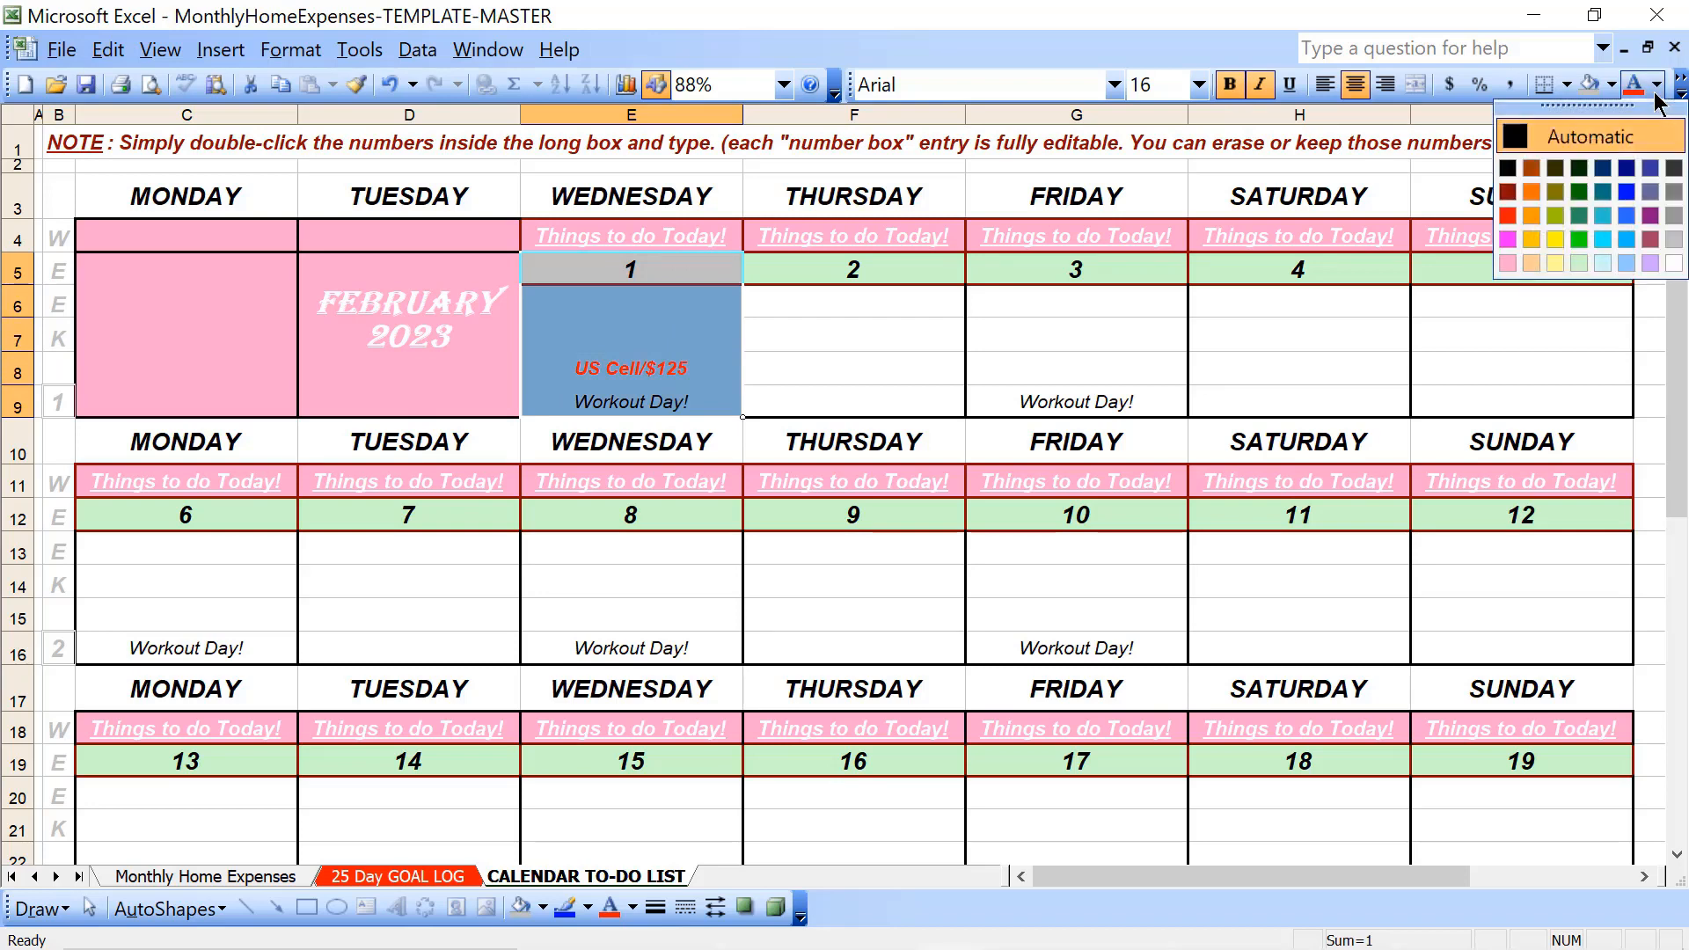
pyautogui.click(1674, 216)
pyautogui.click(1166, 339)
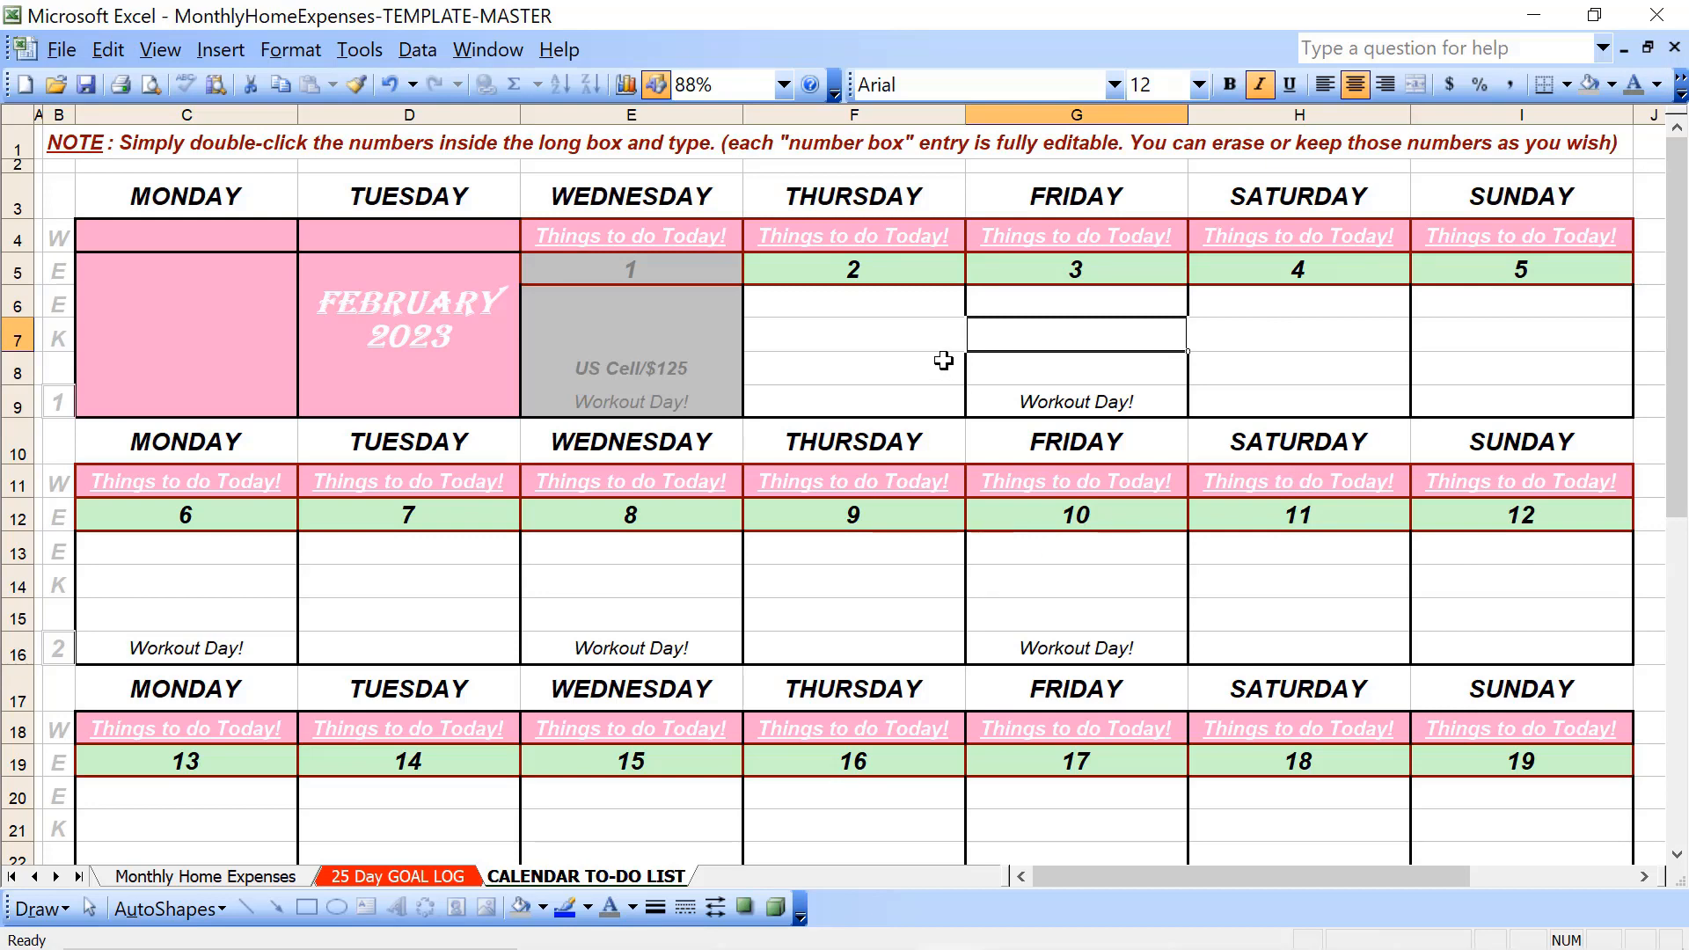
# - Apply the Gray-25% fill and darker gray font to Thursday the 2nd and Friday the 3rd (F5:G9)
pyautogui.moveTo(884, 275); pyautogui.dragTo(880, 401)
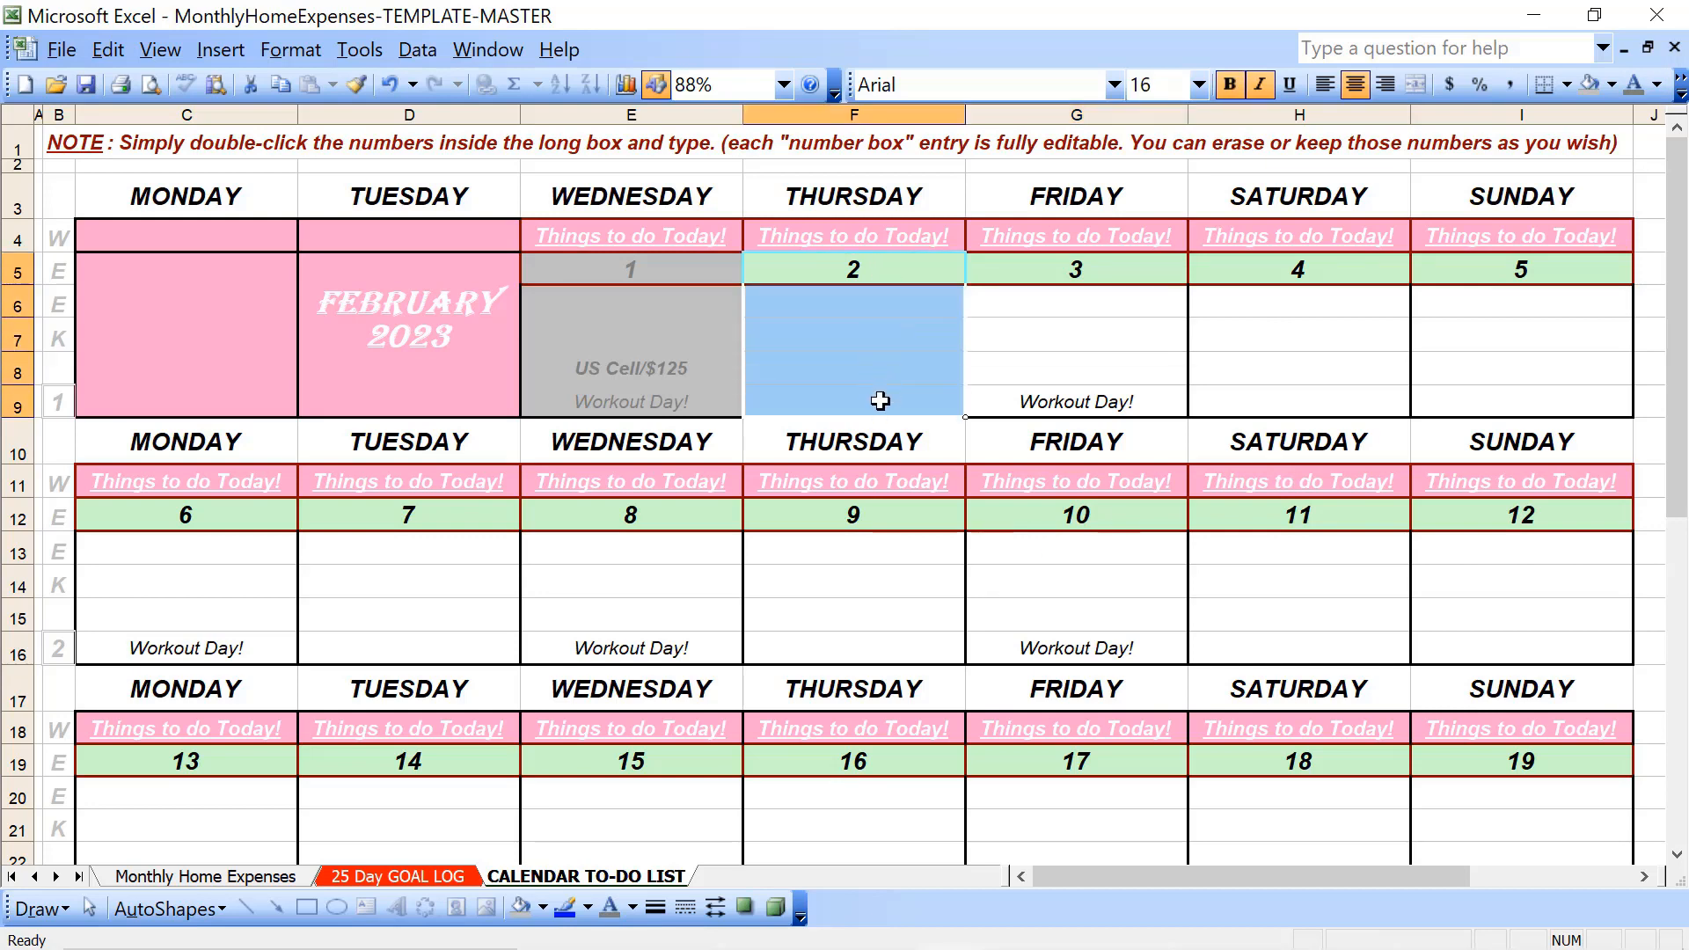
pyautogui.click(1591, 88)
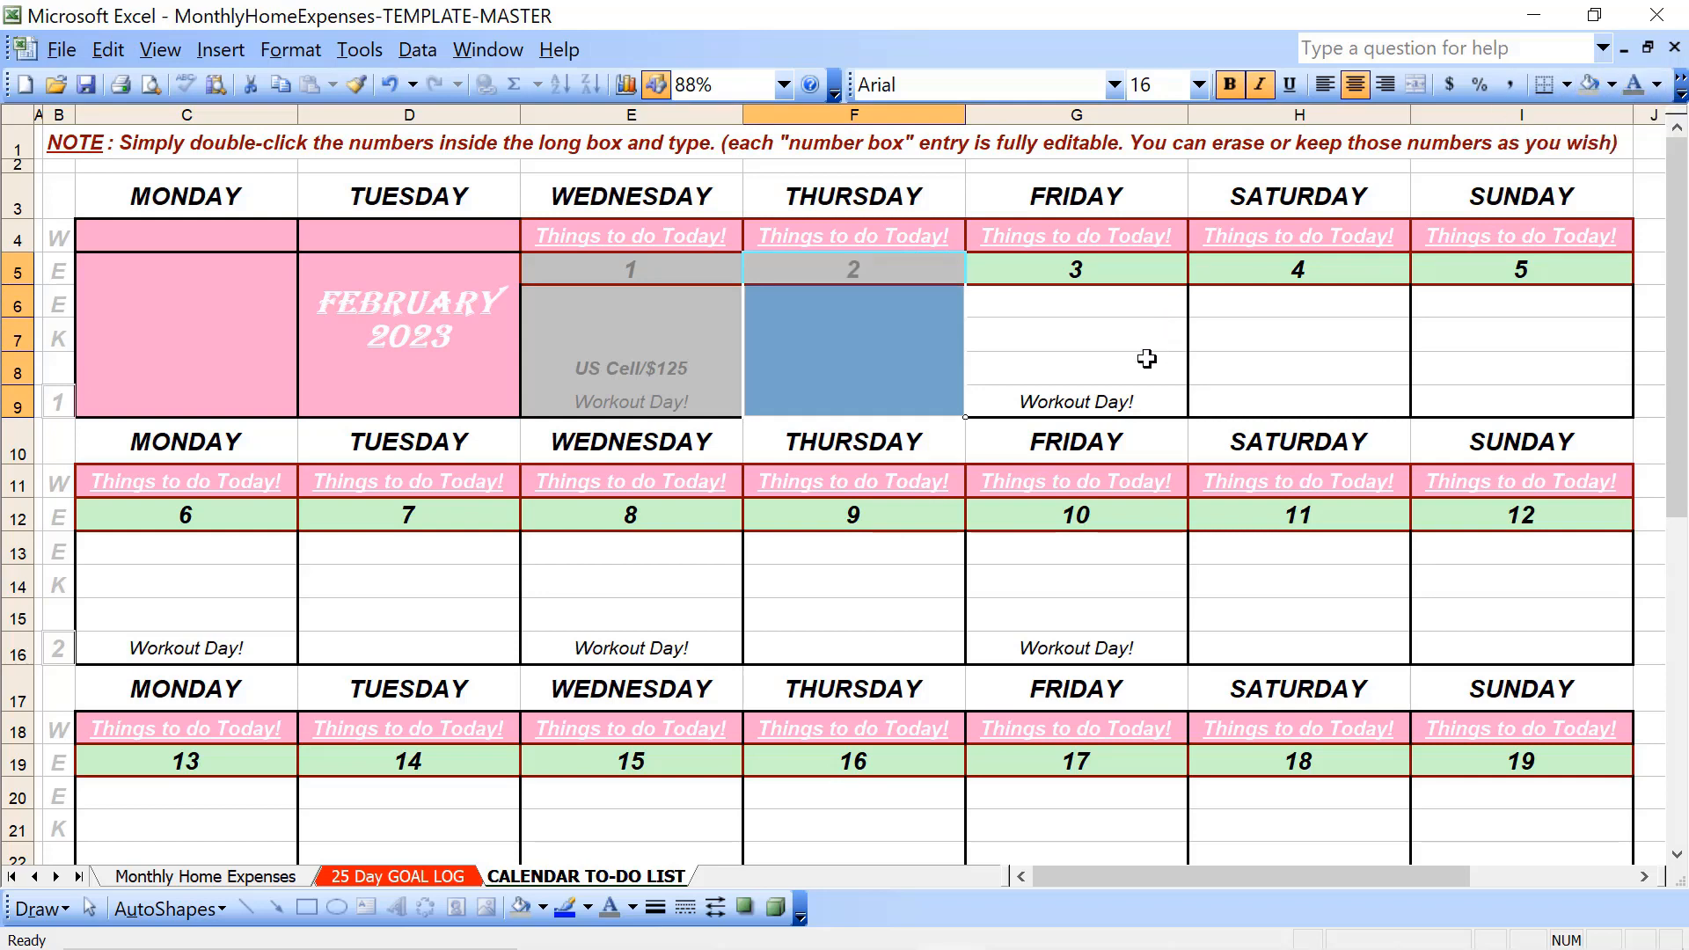
pyautogui.moveTo(1139, 273); pyautogui.dragTo(1131, 401)
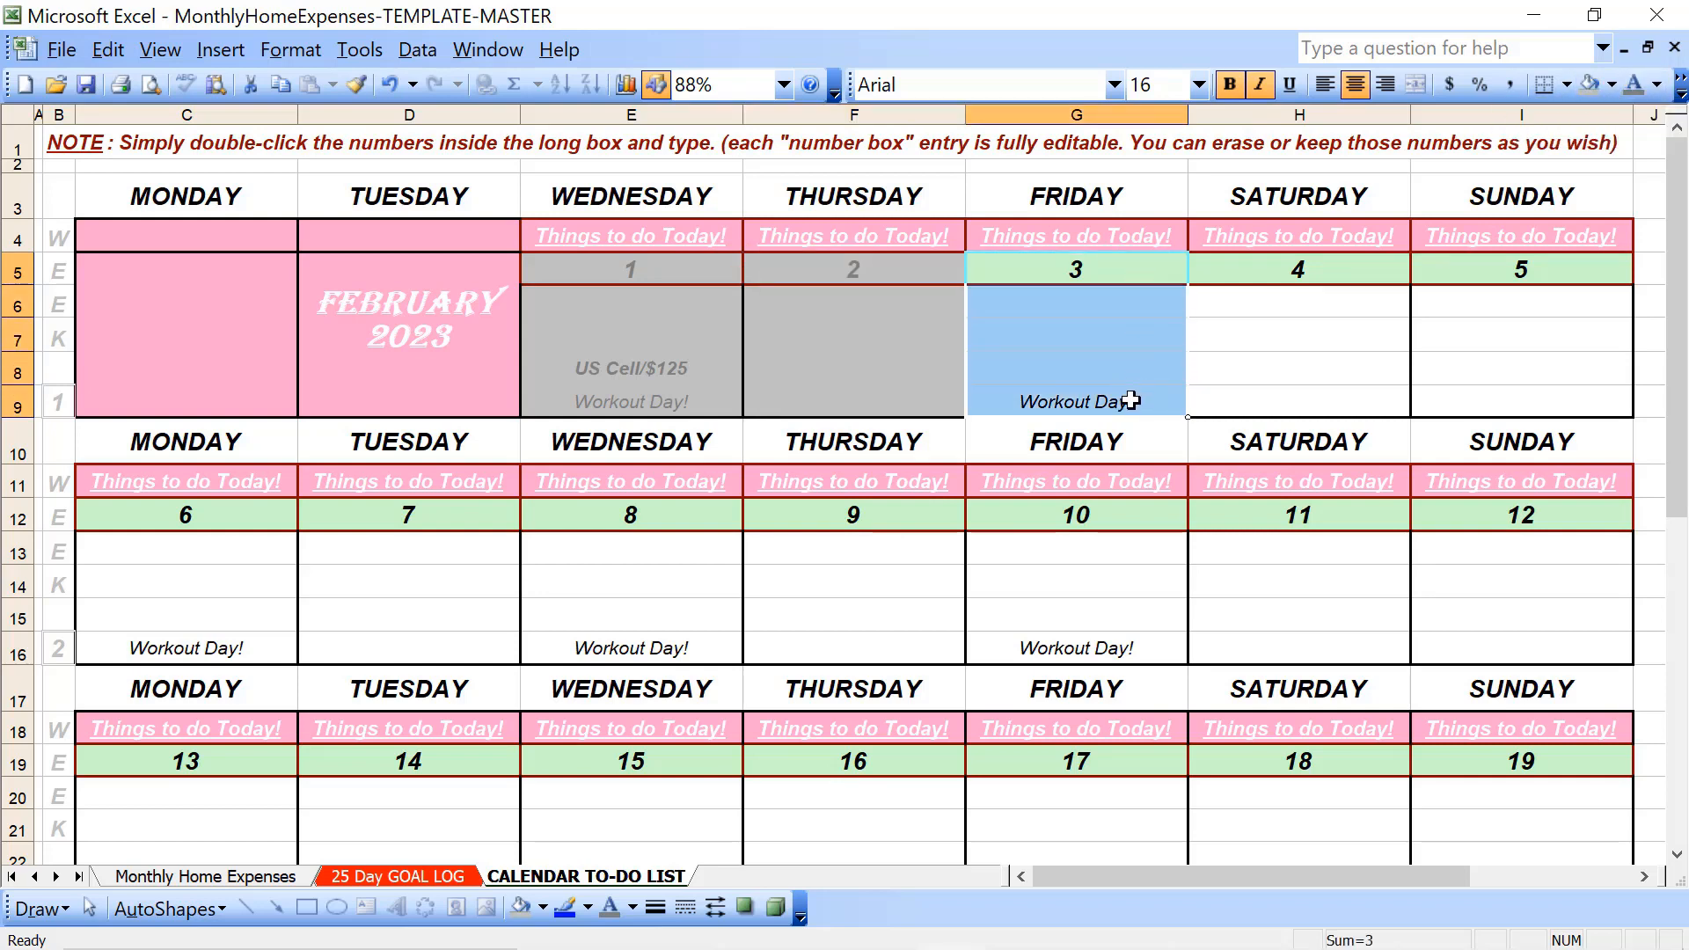
pyautogui.click(1590, 85)
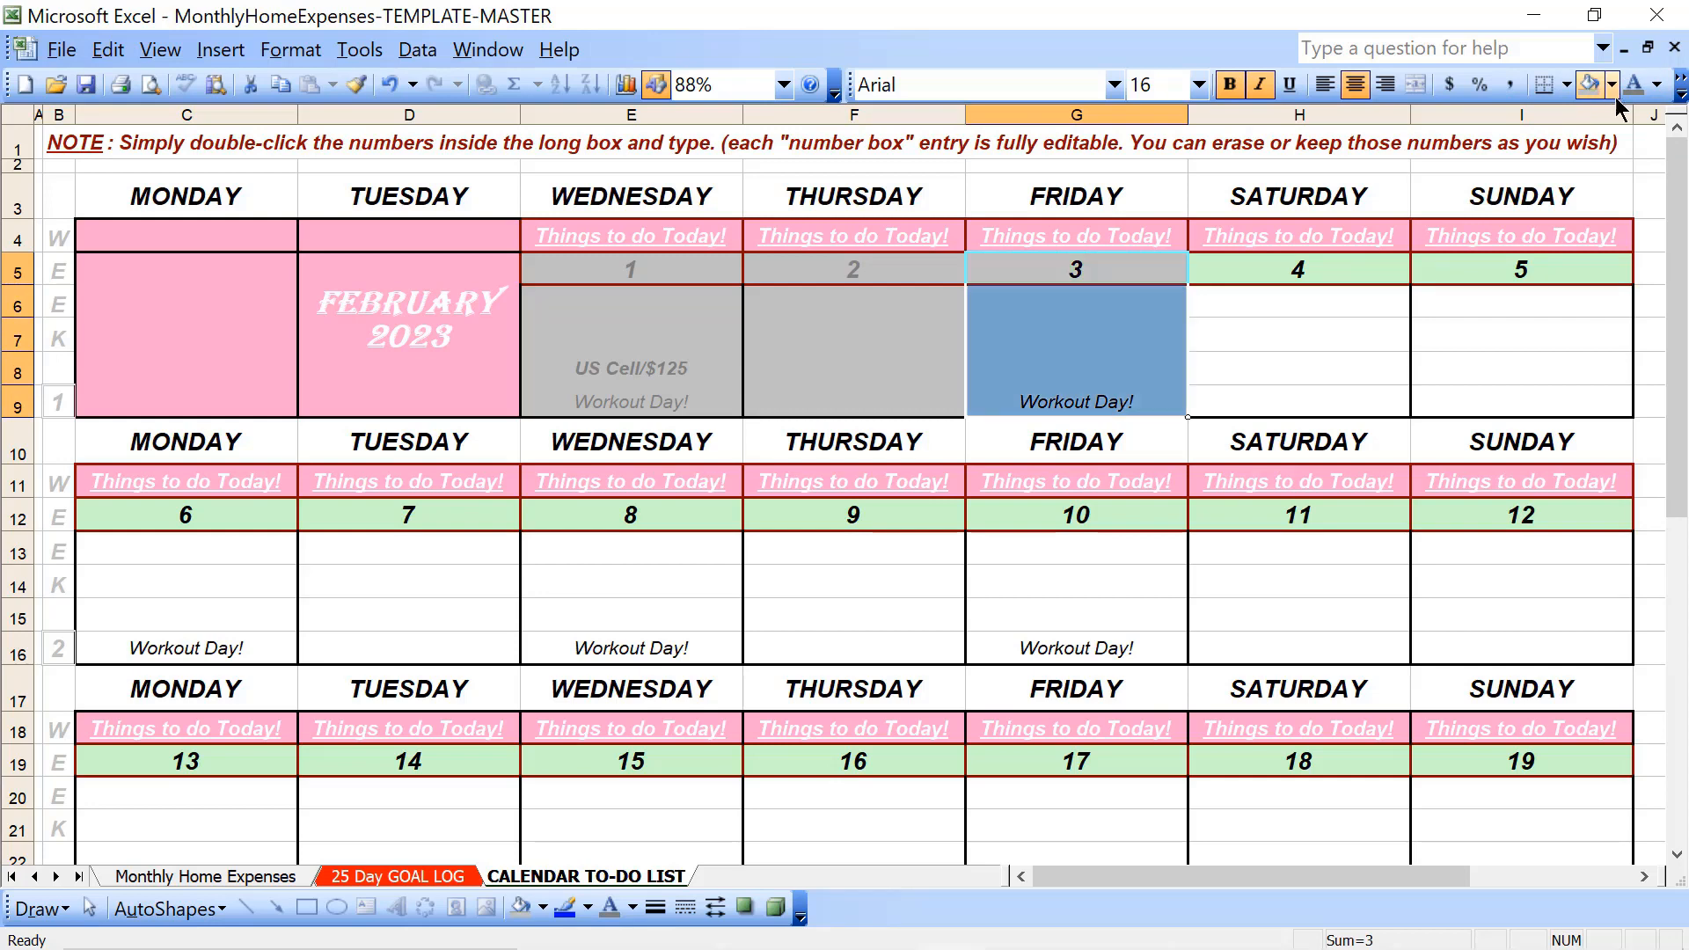
pyautogui.click(1634, 85)
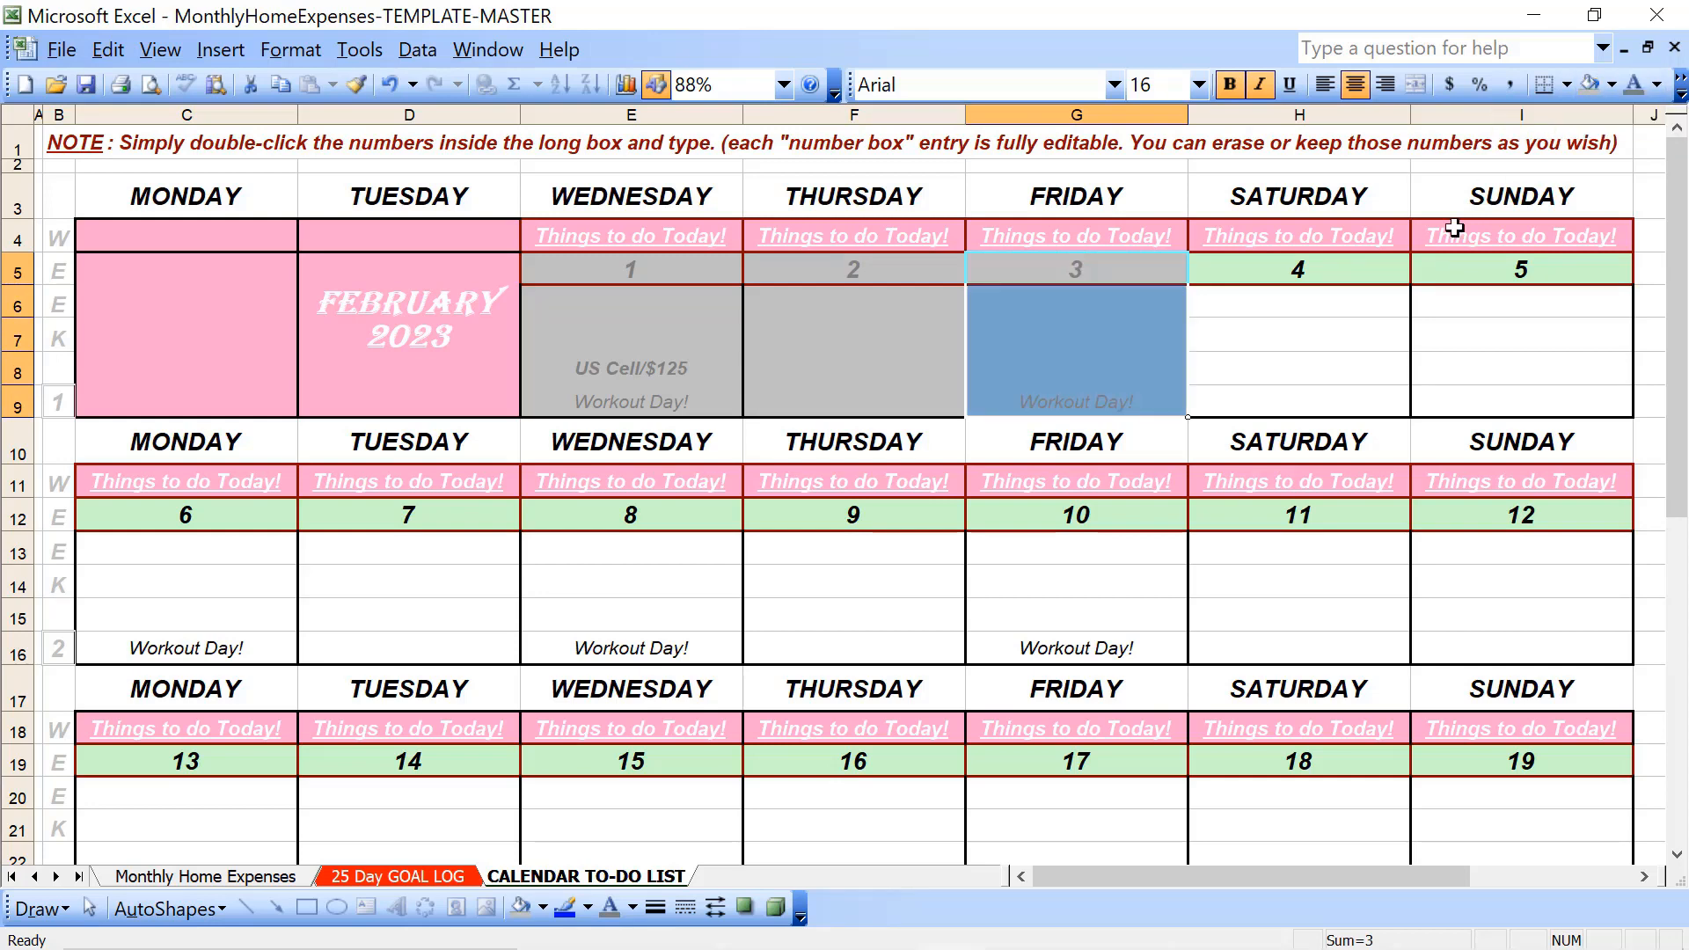
pyautogui.click(1376, 305)
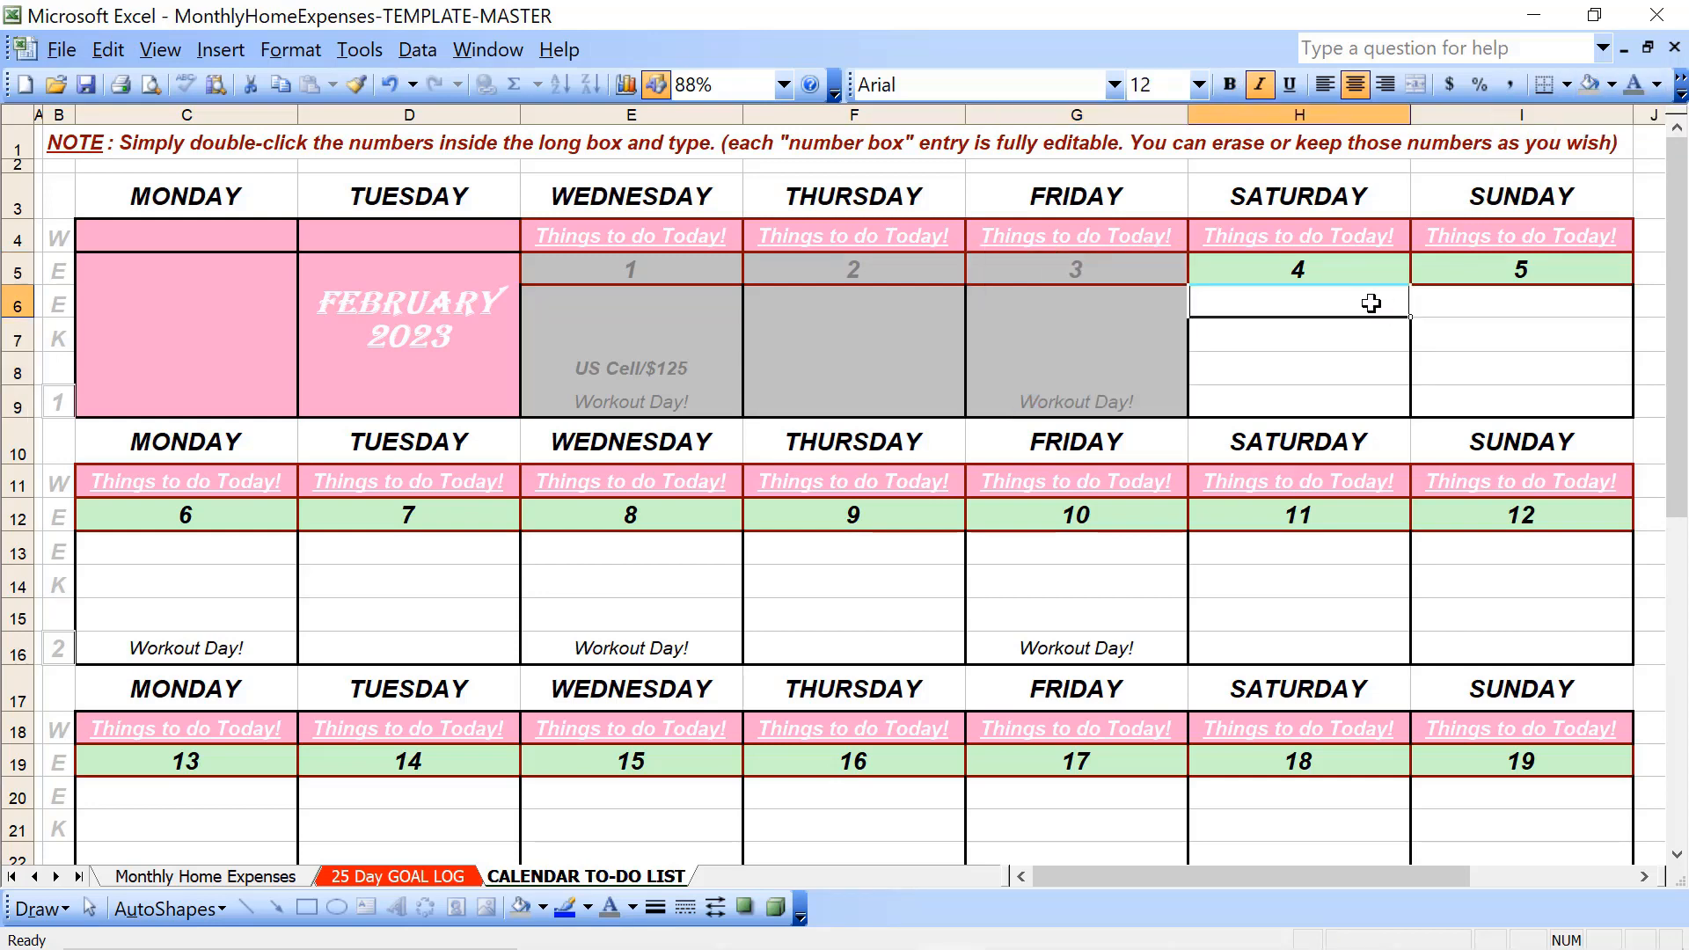
# - Gray out Saturday the 4th, Sunday the 5th (H5:I9) and Monday the 6th (C12:C16) with the same fill and font colour
pyautogui.moveTo(1370, 278); pyautogui.dragTo(1437, 402)
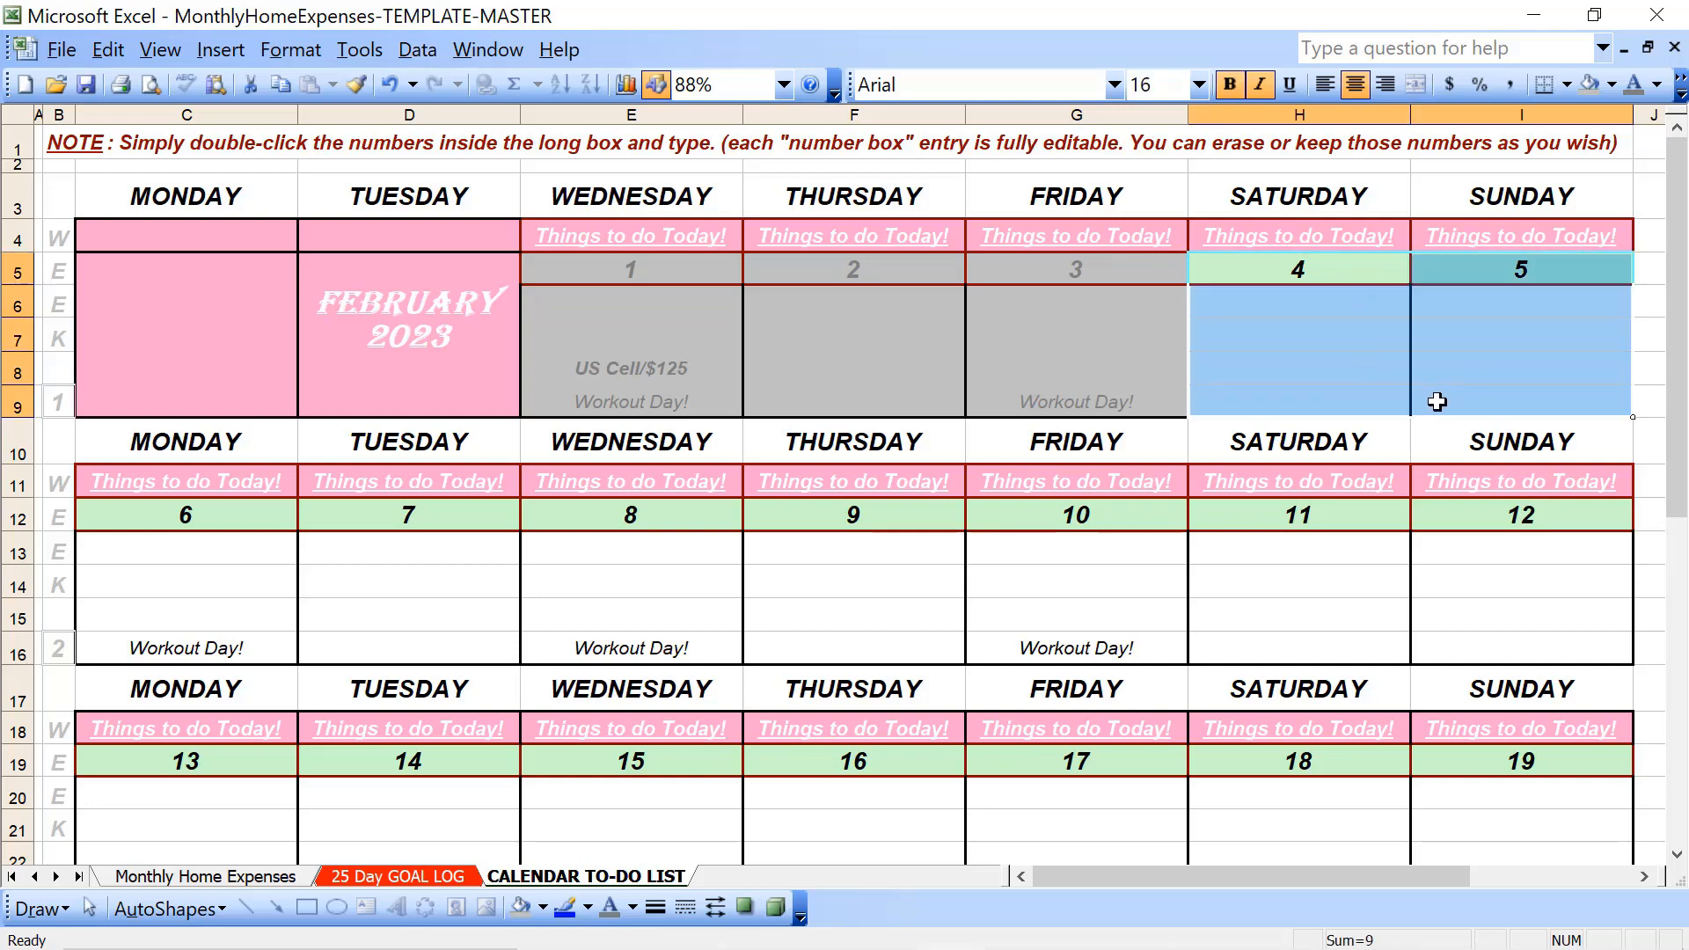
pyautogui.click(1591, 85)
pyautogui.click(1634, 85)
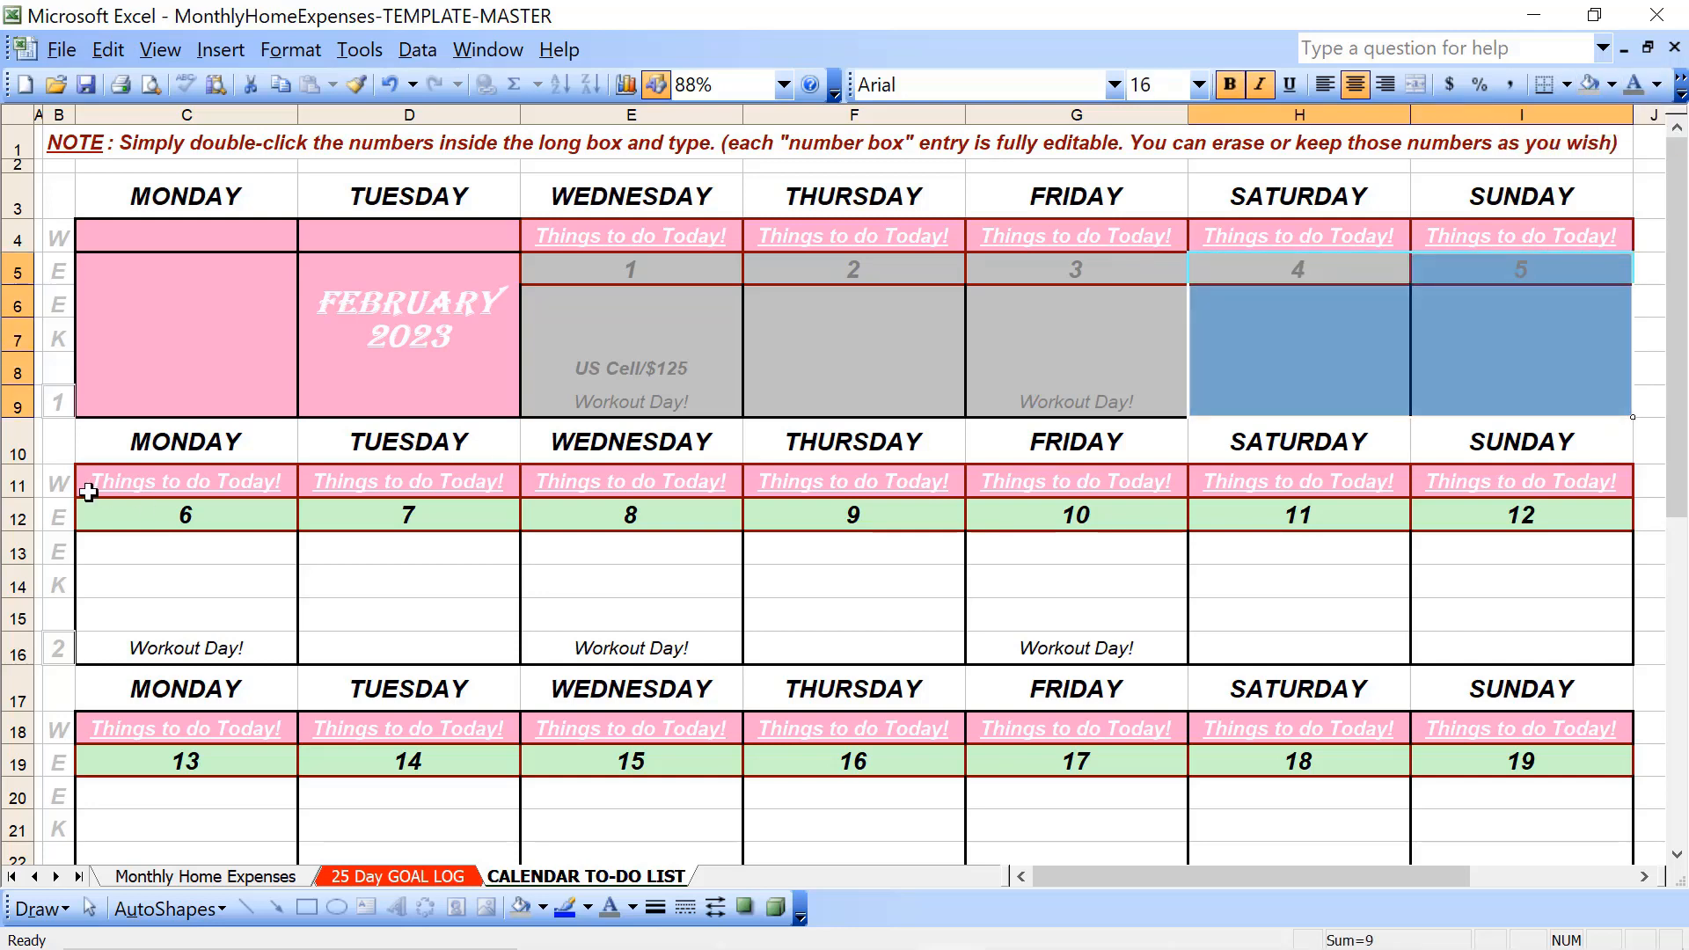
pyautogui.moveTo(139, 513); pyautogui.dragTo(136, 641)
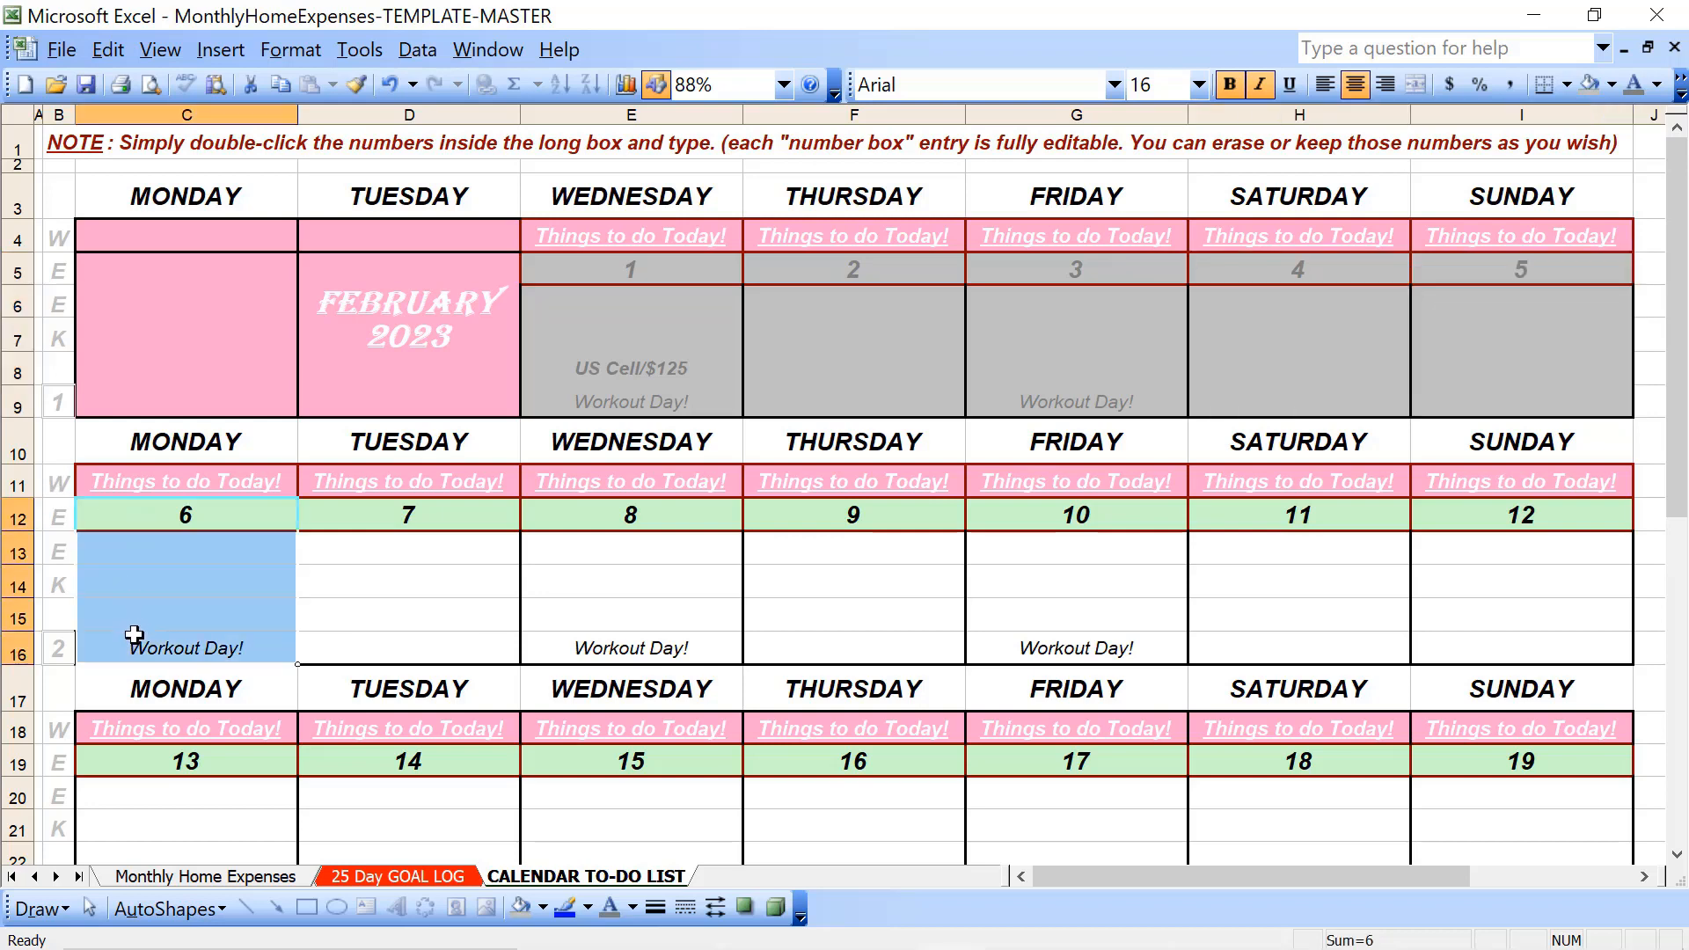
pyautogui.click(1590, 84)
pyautogui.click(1636, 84)
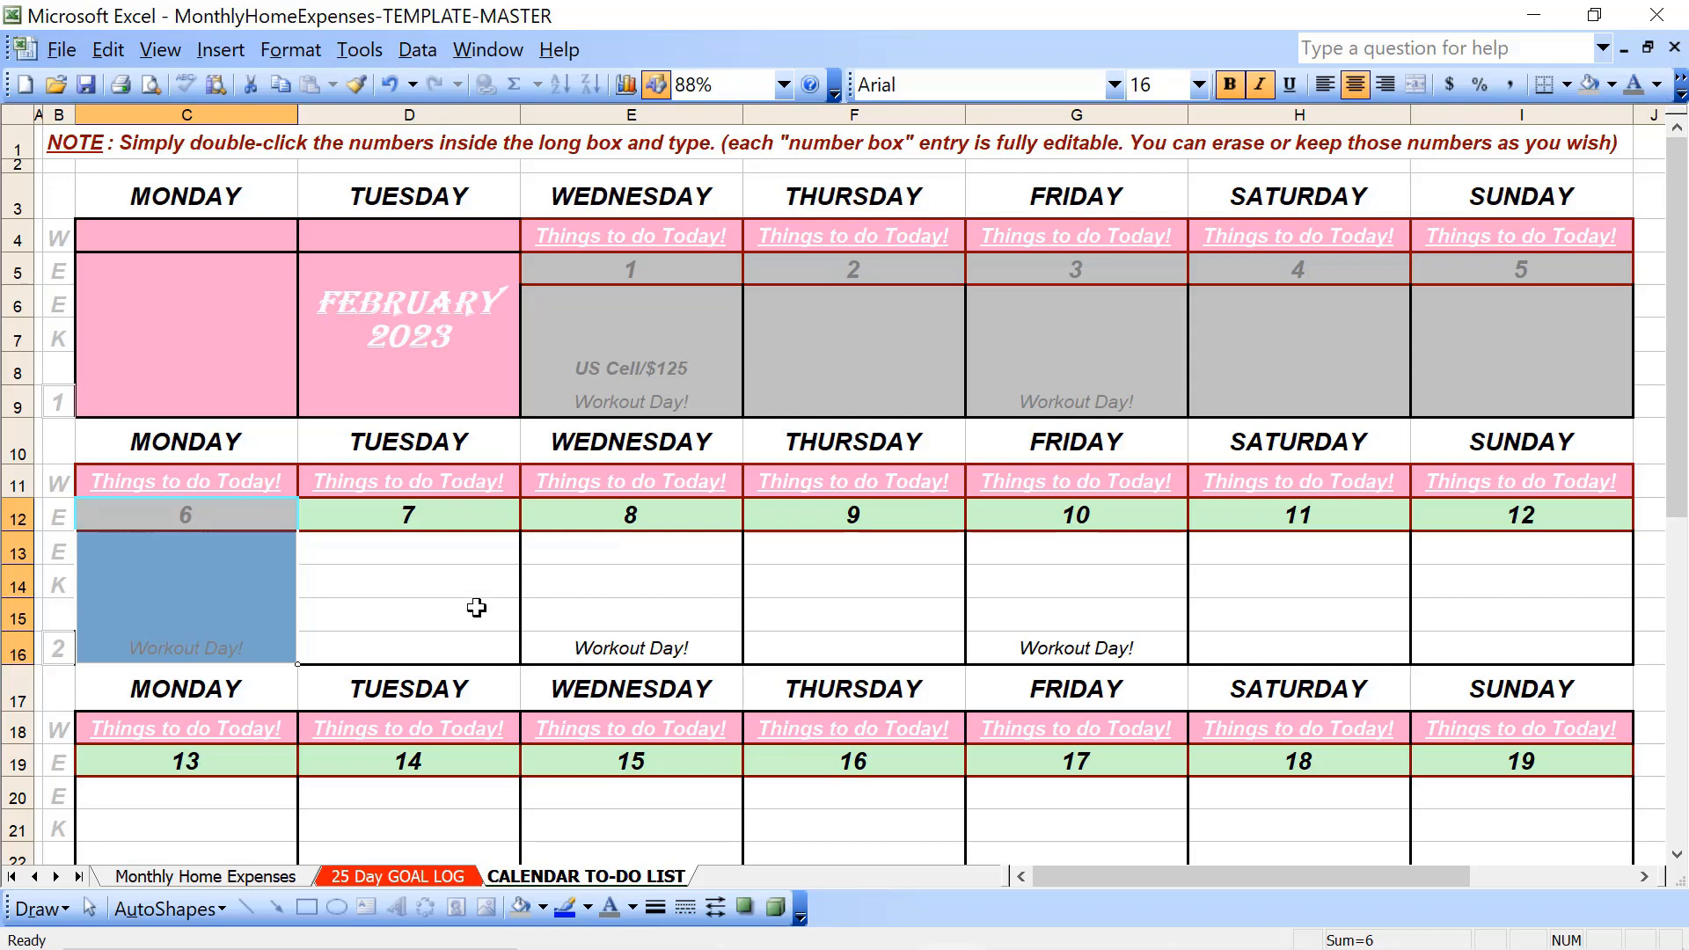
pyautogui.press('Left')
pyautogui.press('Left')
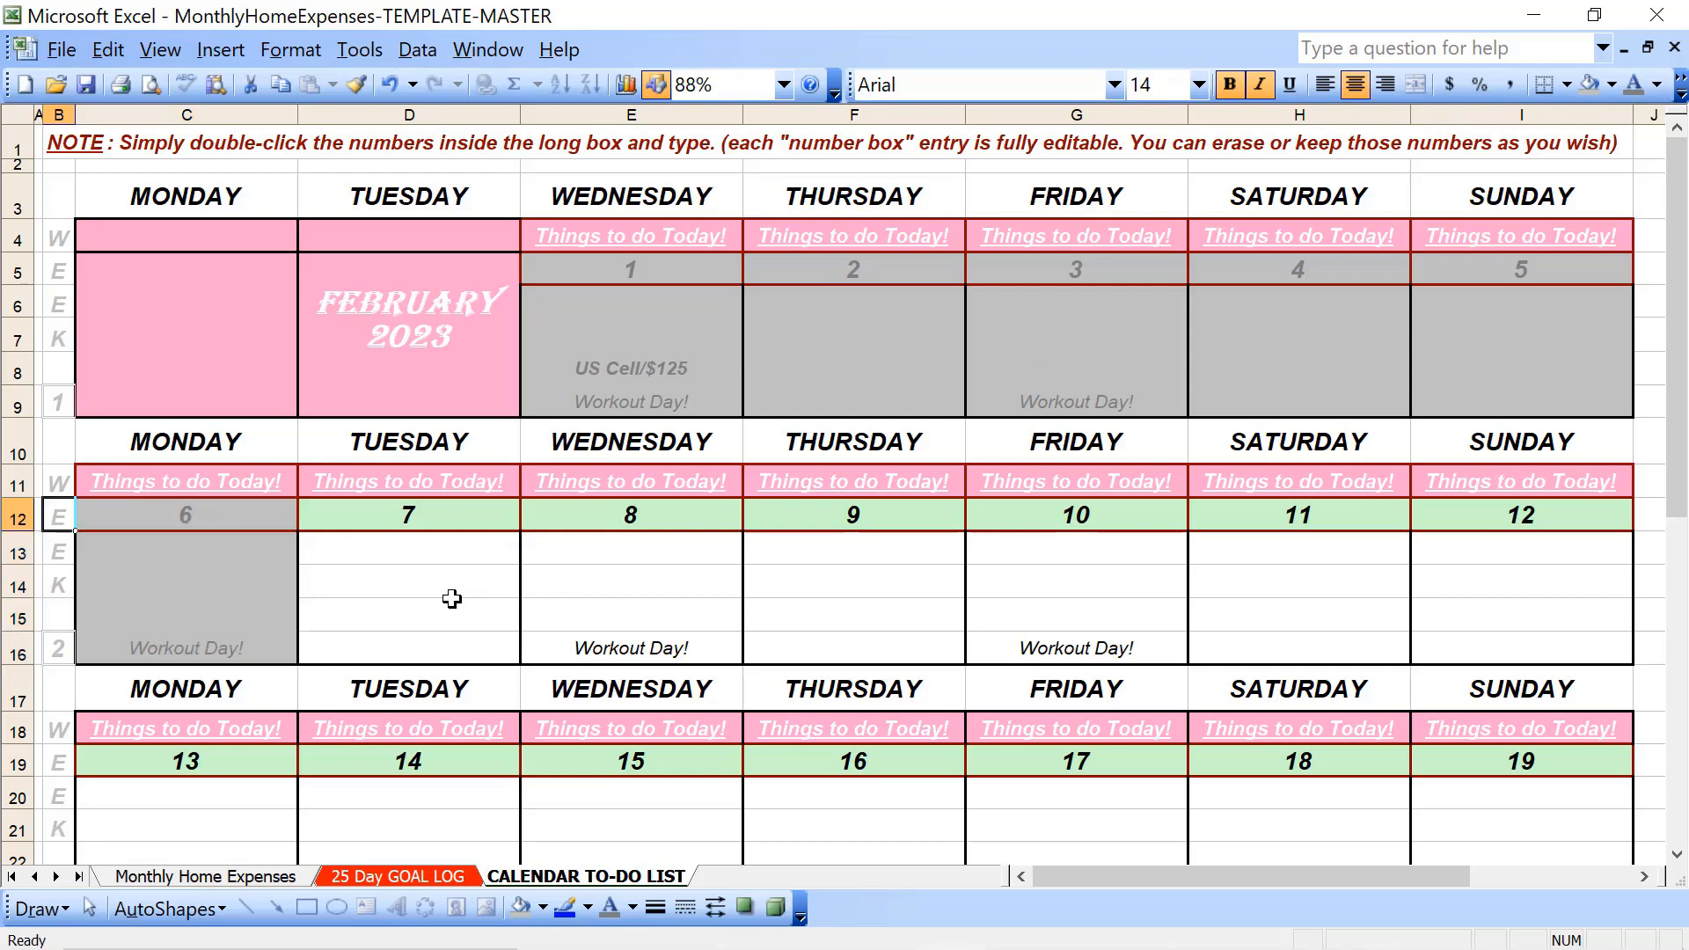
pyautogui.press('Right')
pyautogui.press('Right')
pyautogui.press('Right')
pyautogui.press('Right')
pyautogui.press('Left')
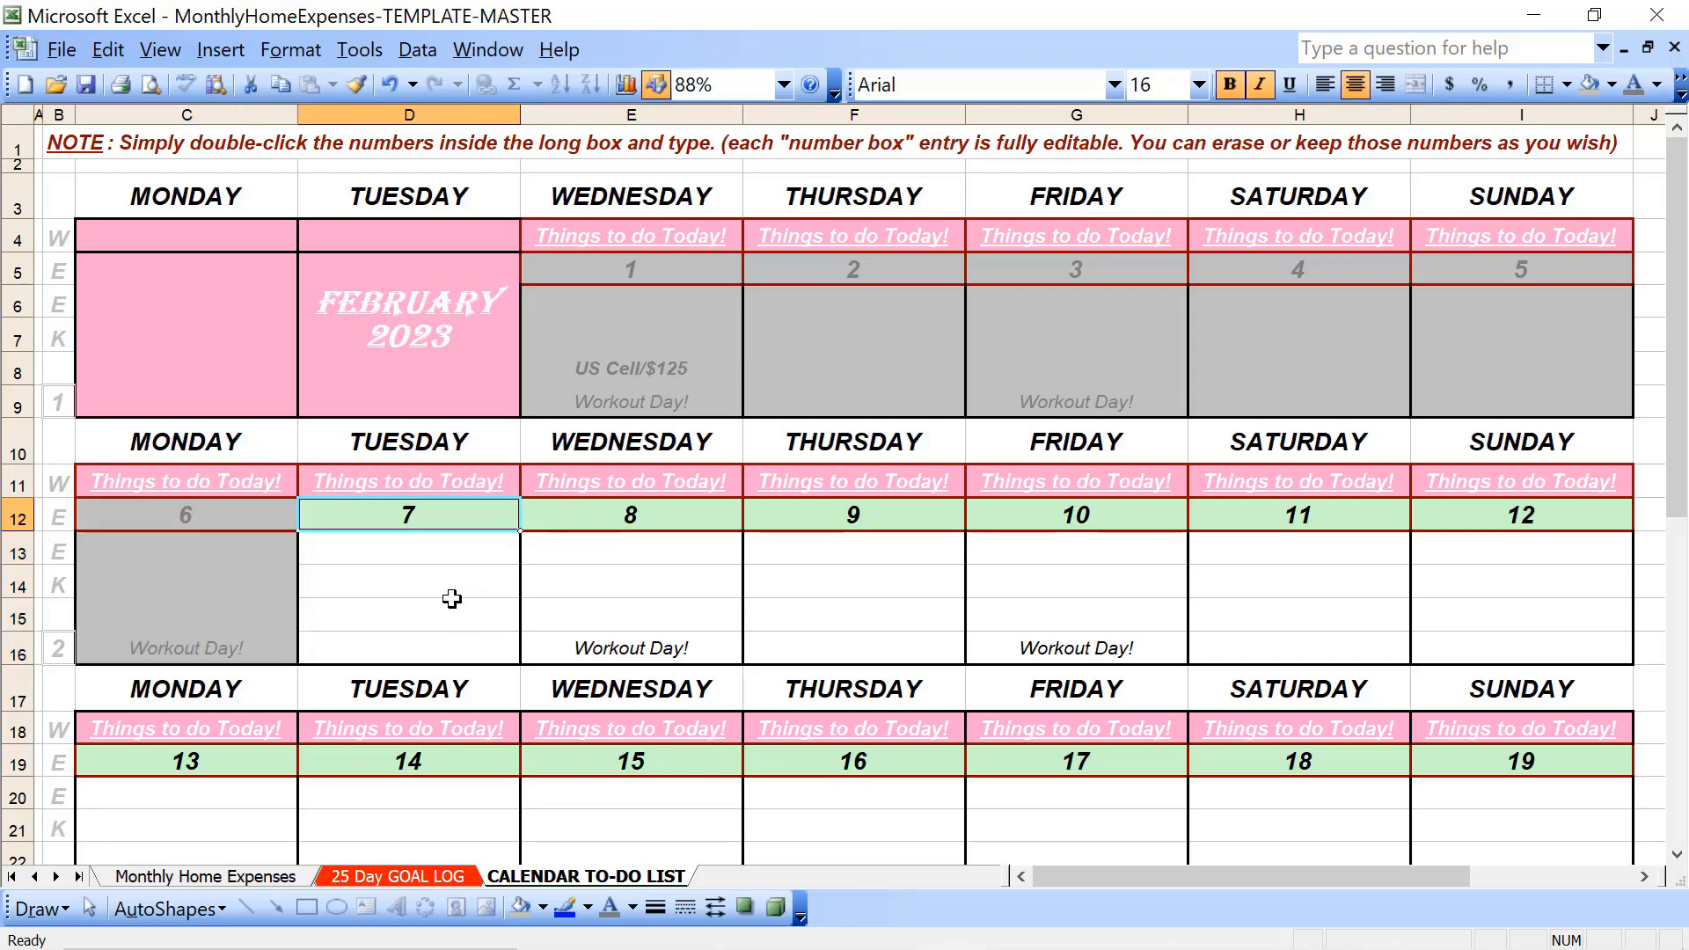
pyautogui.press('Down')
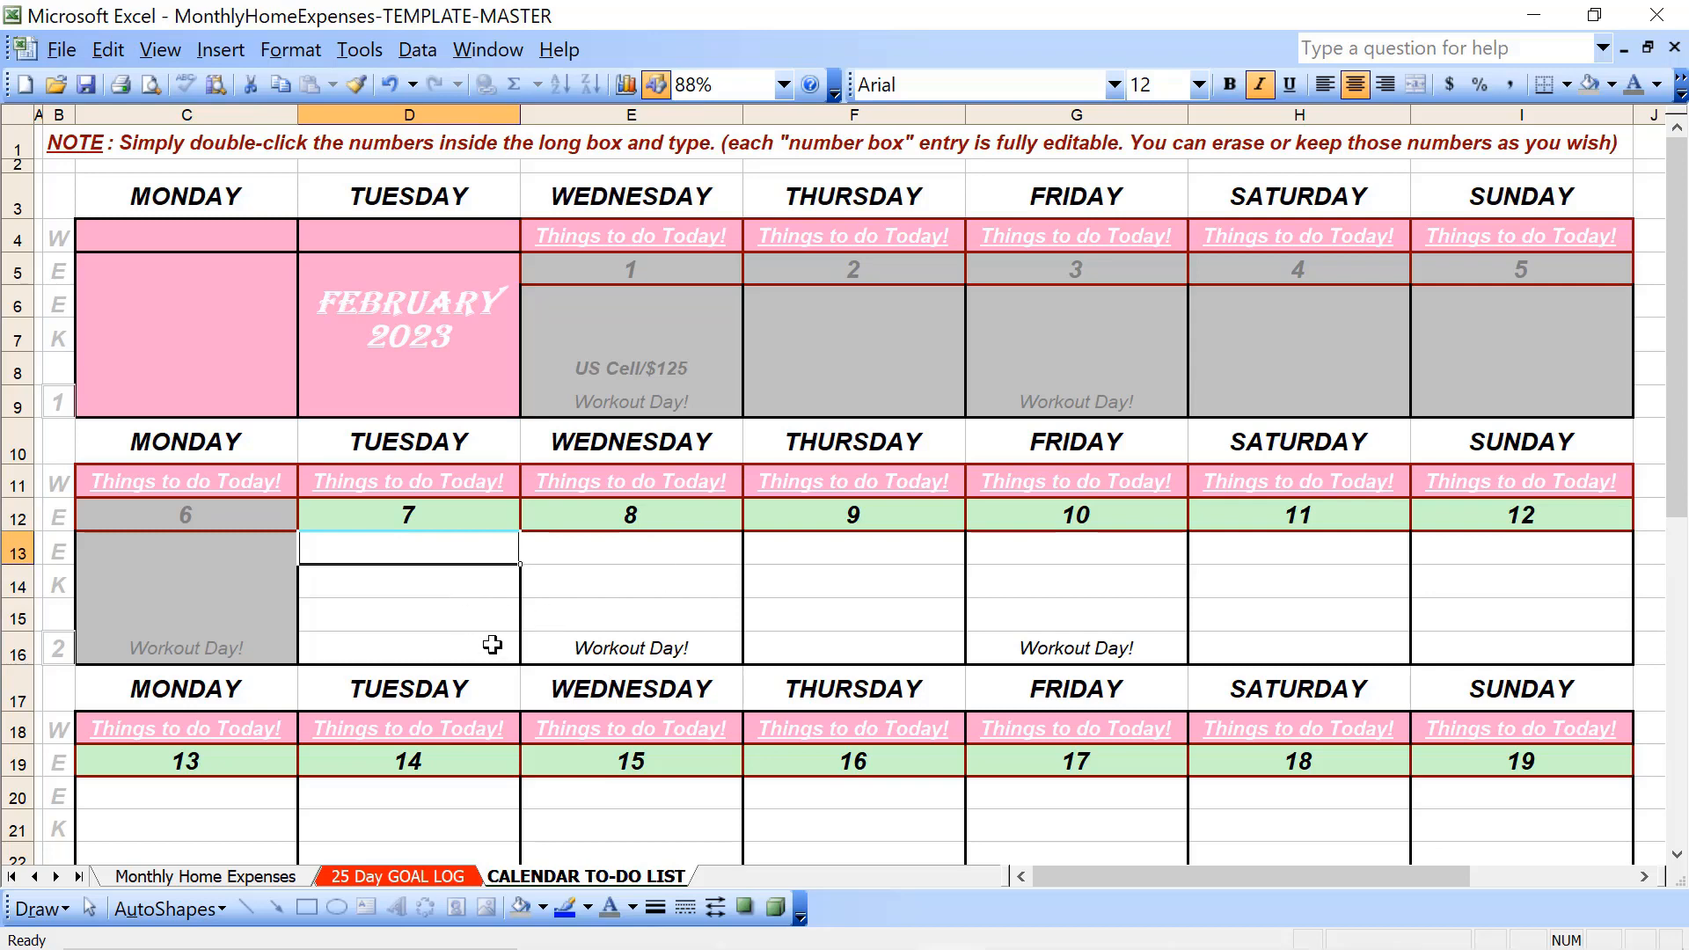
# - Enter "Laundry Day" in D14 under Tuesday the 7th
pyautogui.click(390, 586)
pyautogui.write('Laundr')
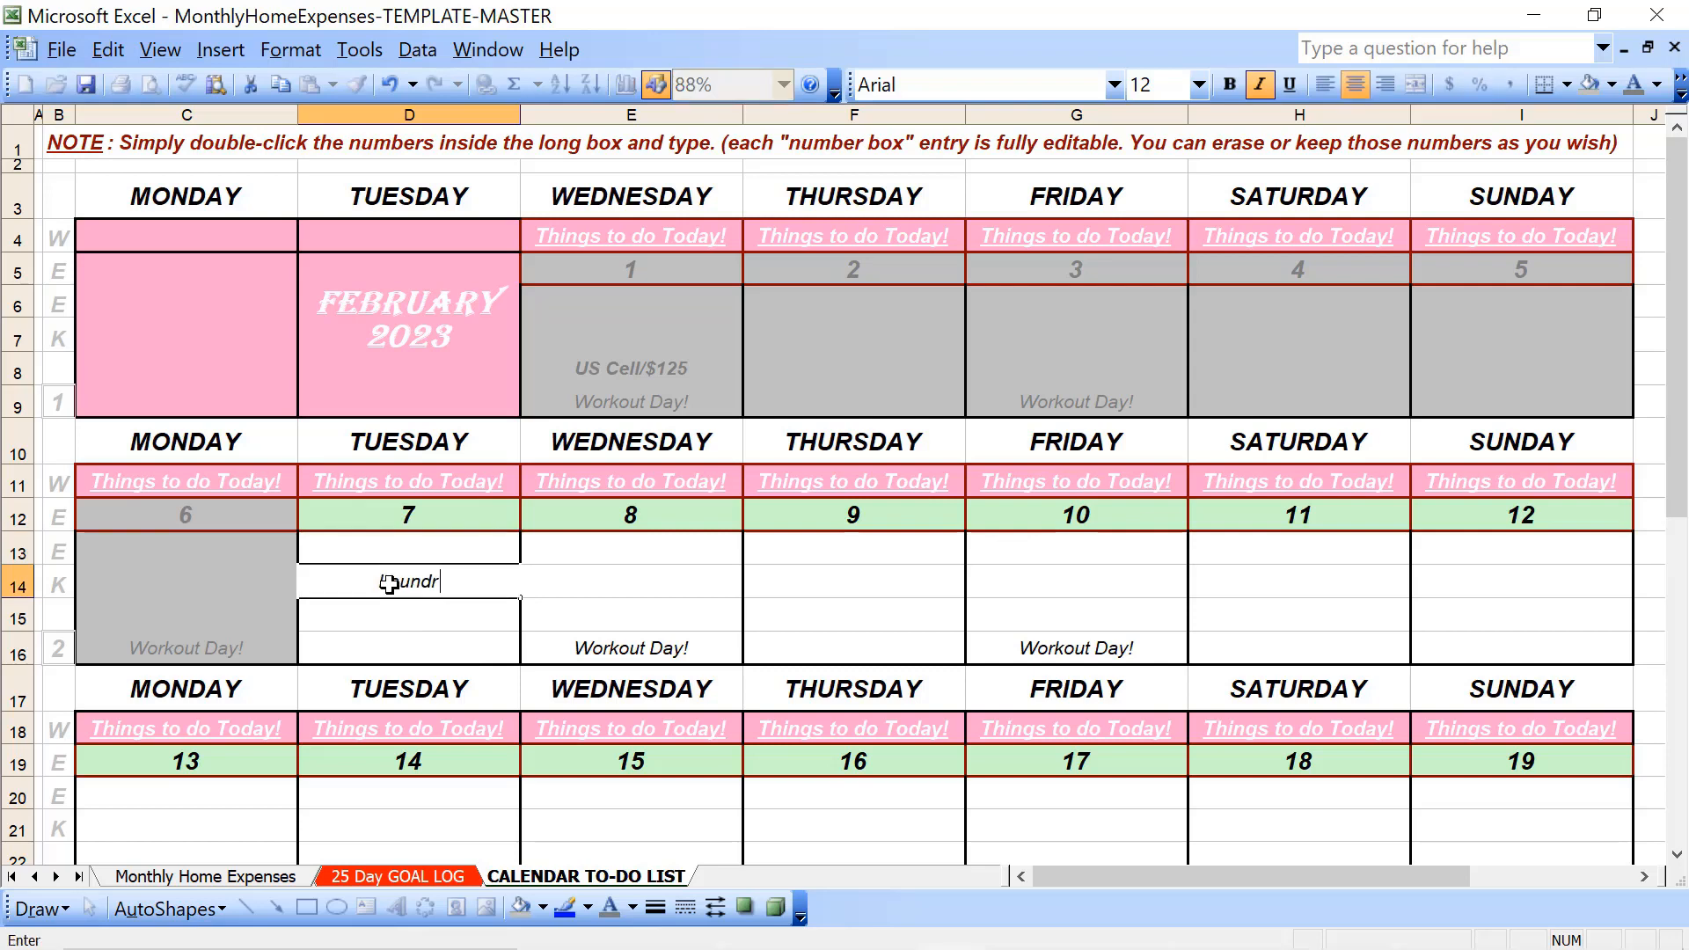
pyautogui.write('y Day!')
pyautogui.press('BackSpace')
pyautogui.press('Tab')
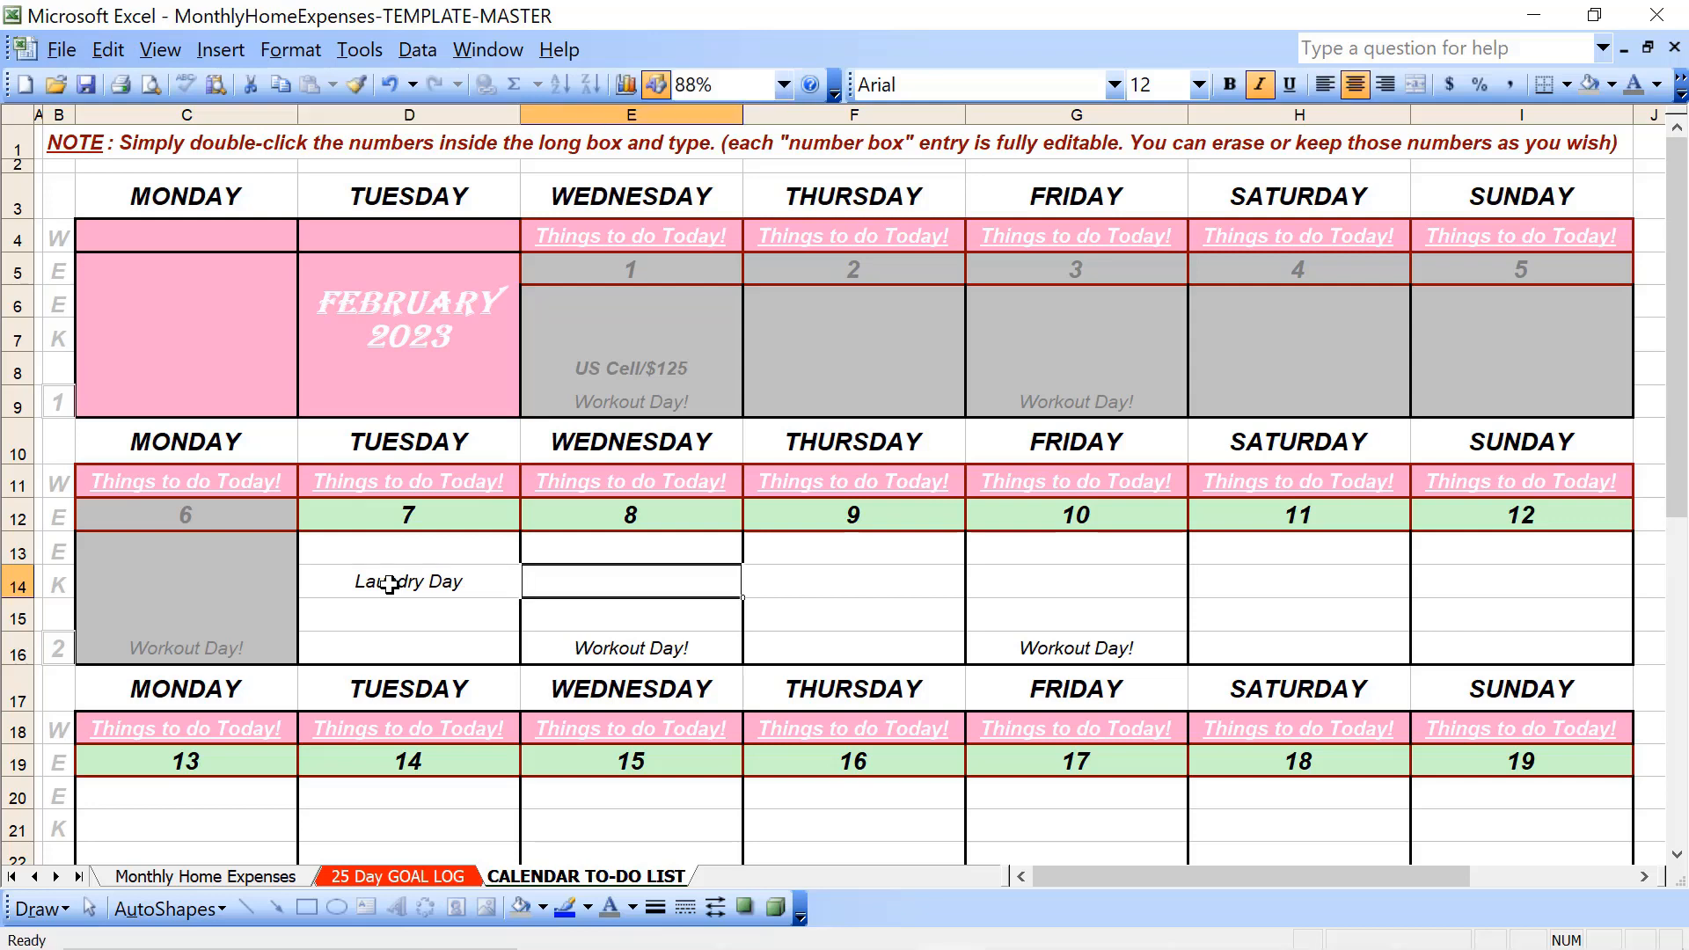
# - Enter "Smoothie Night!" in F14 under Thursday the 9th
pyautogui.press('Tab')
pyautogui.write('Smo')
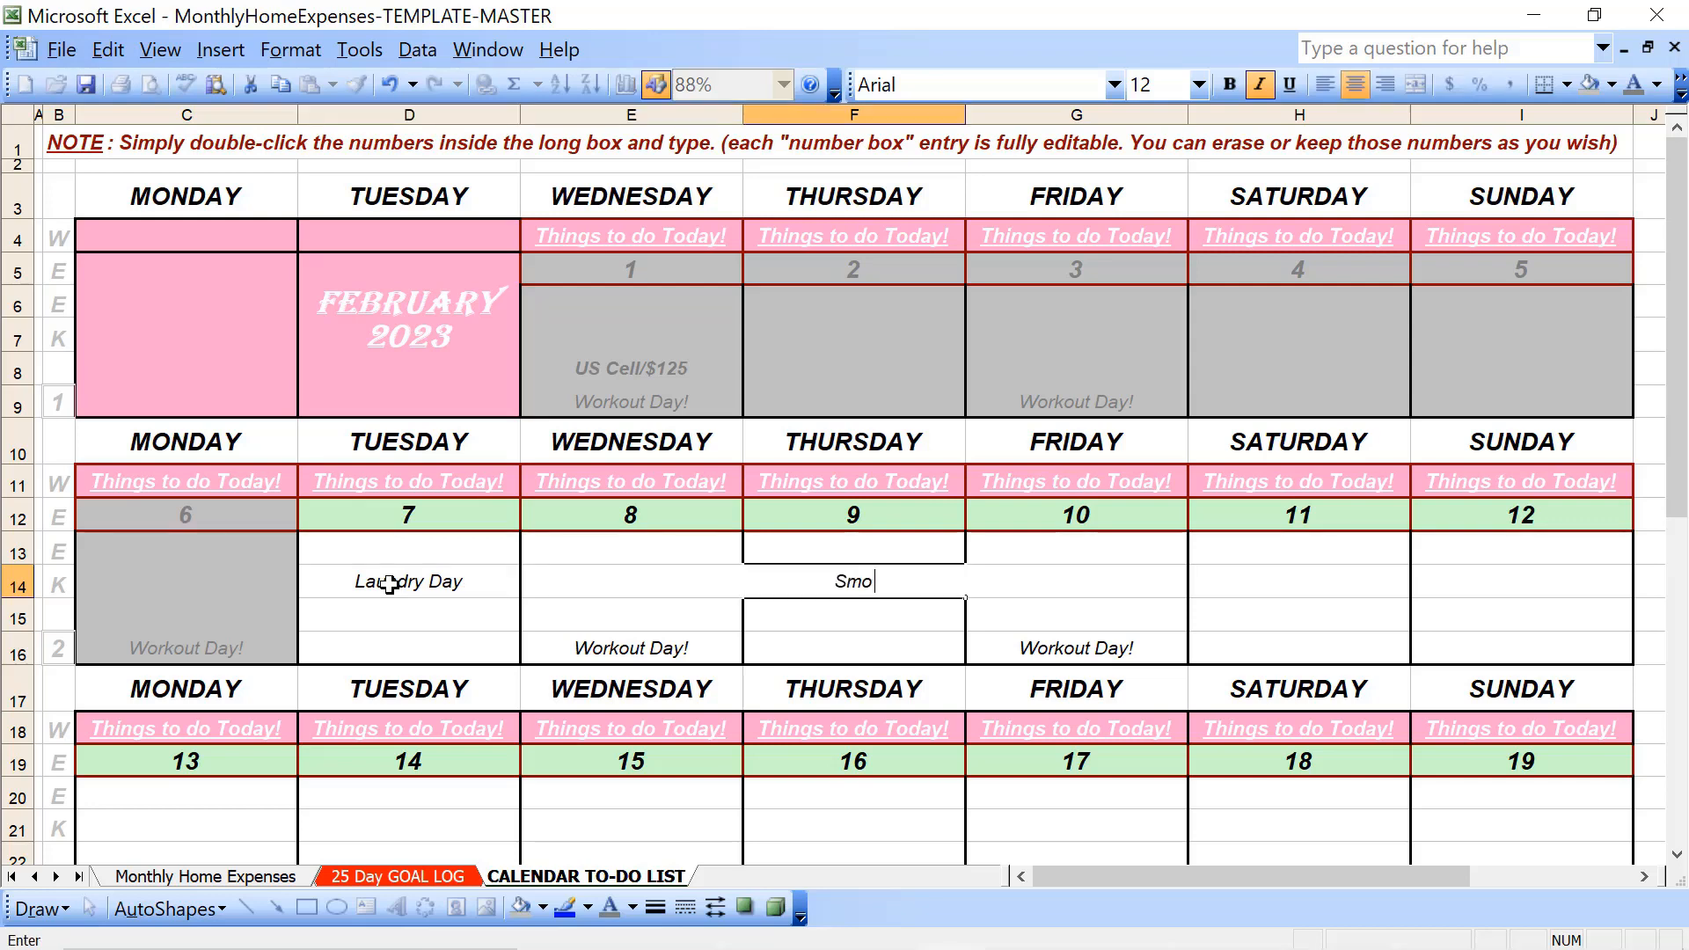
pyautogui.write('othie Night!')
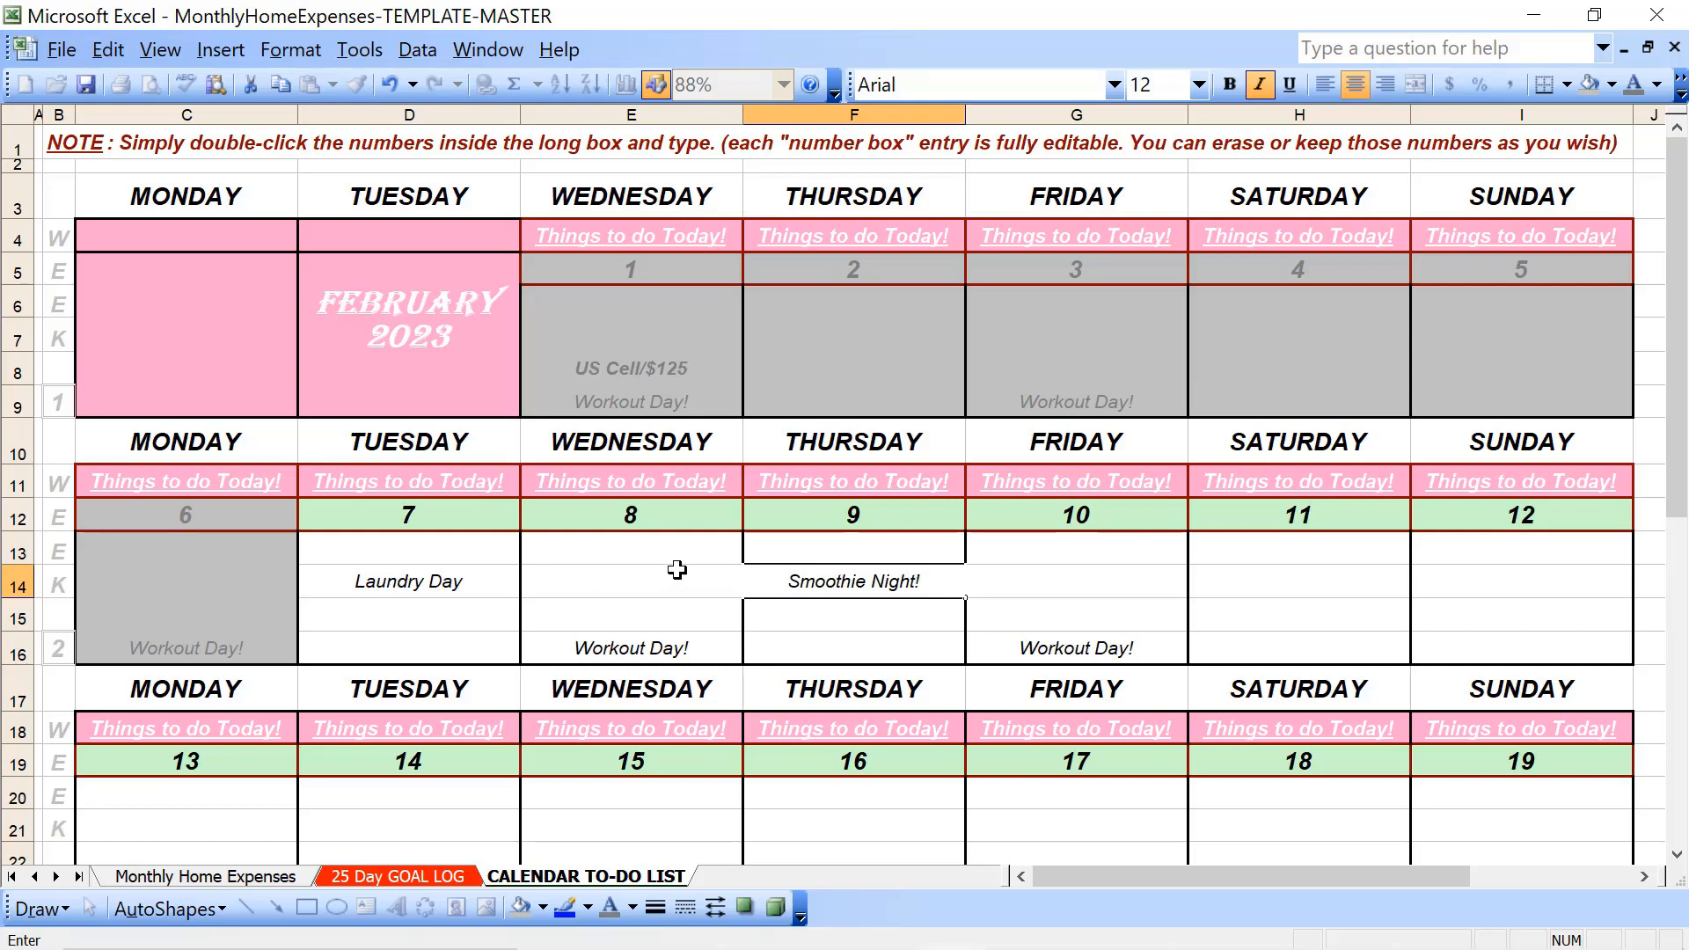
pyautogui.press('Return')
# - Make the "Smoothie Night!" entry in F14 bold with a purple font colour
pyautogui.click(831, 581)
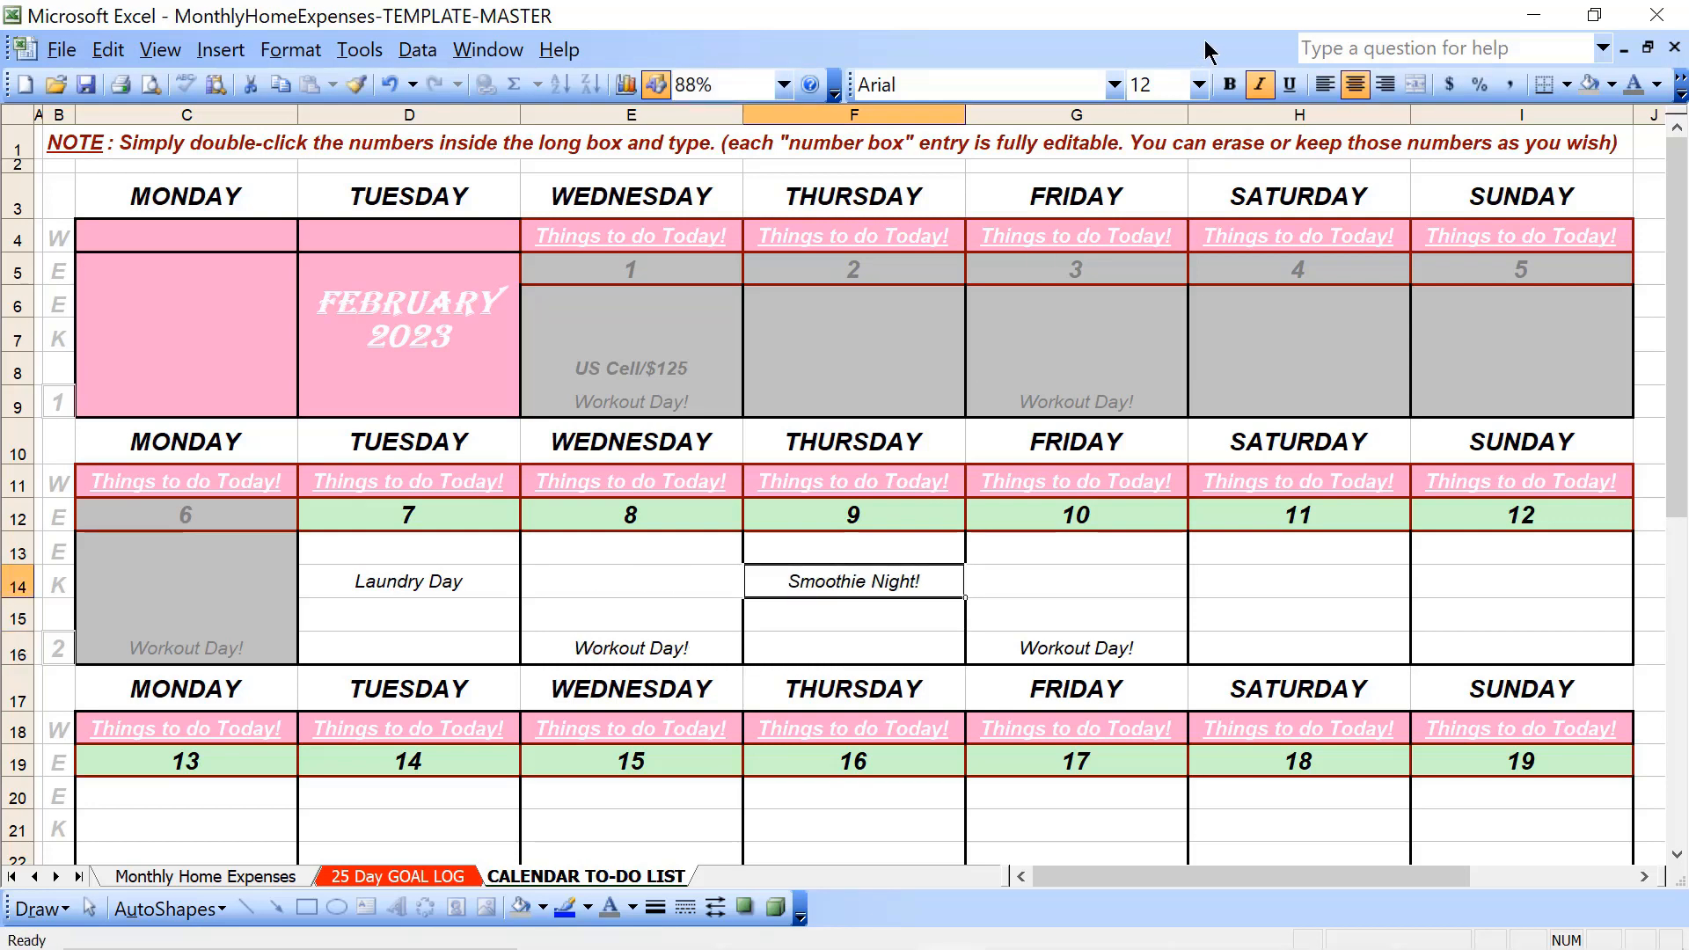
pyautogui.click(1230, 85)
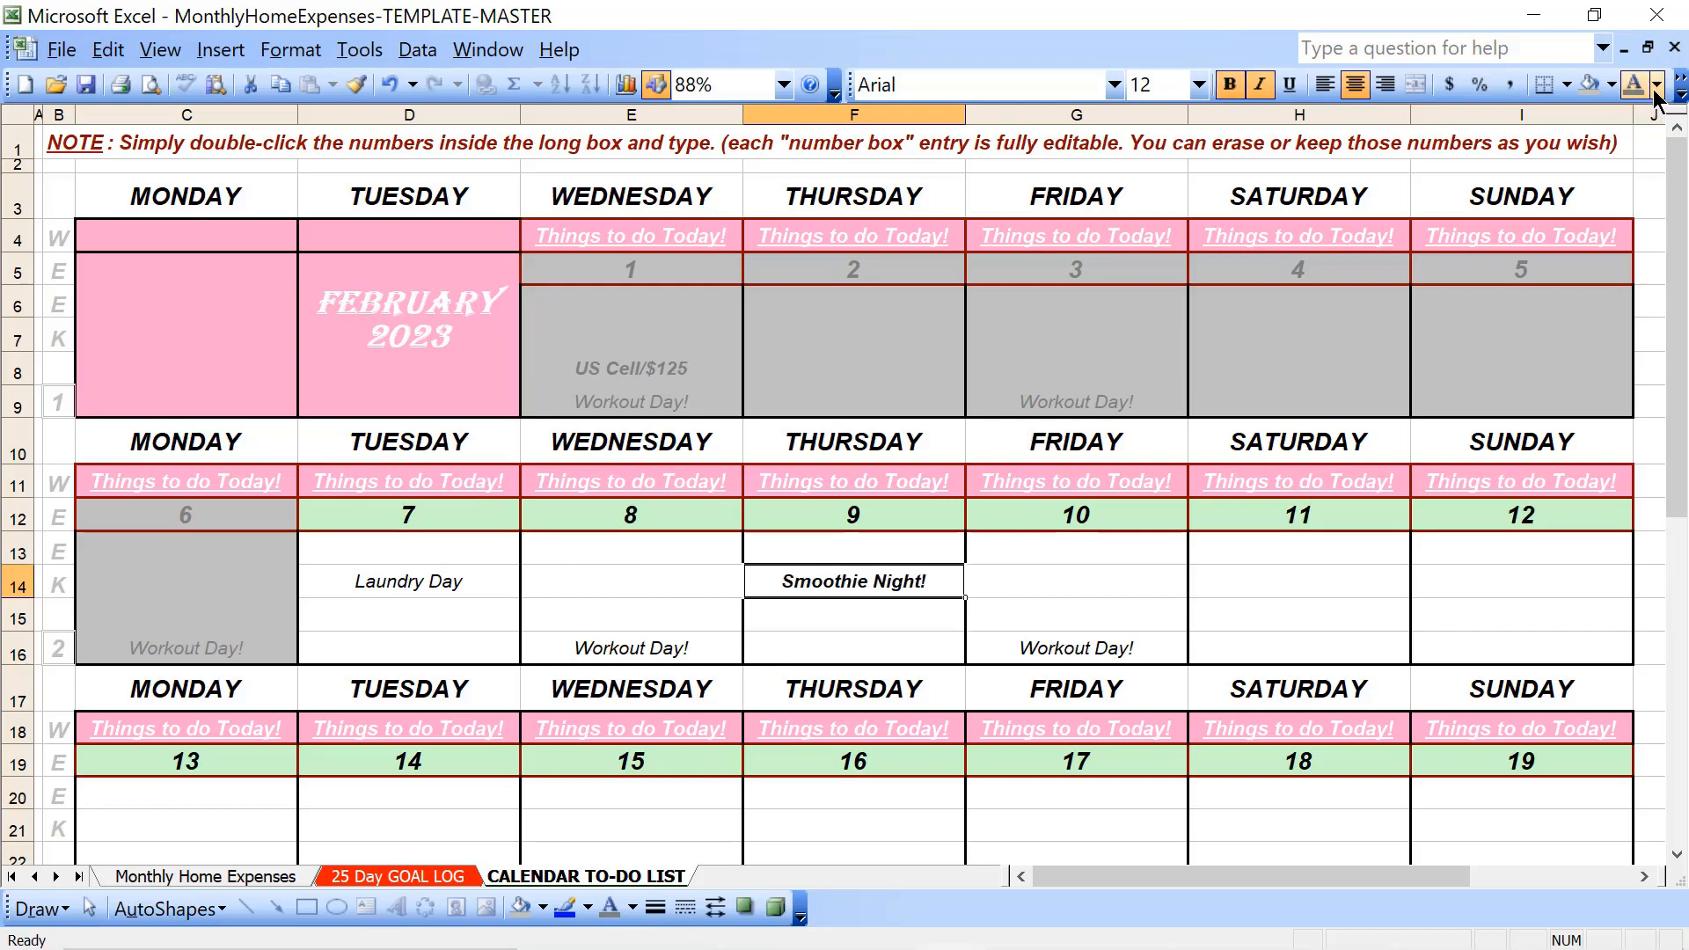
pyautogui.click(1657, 84)
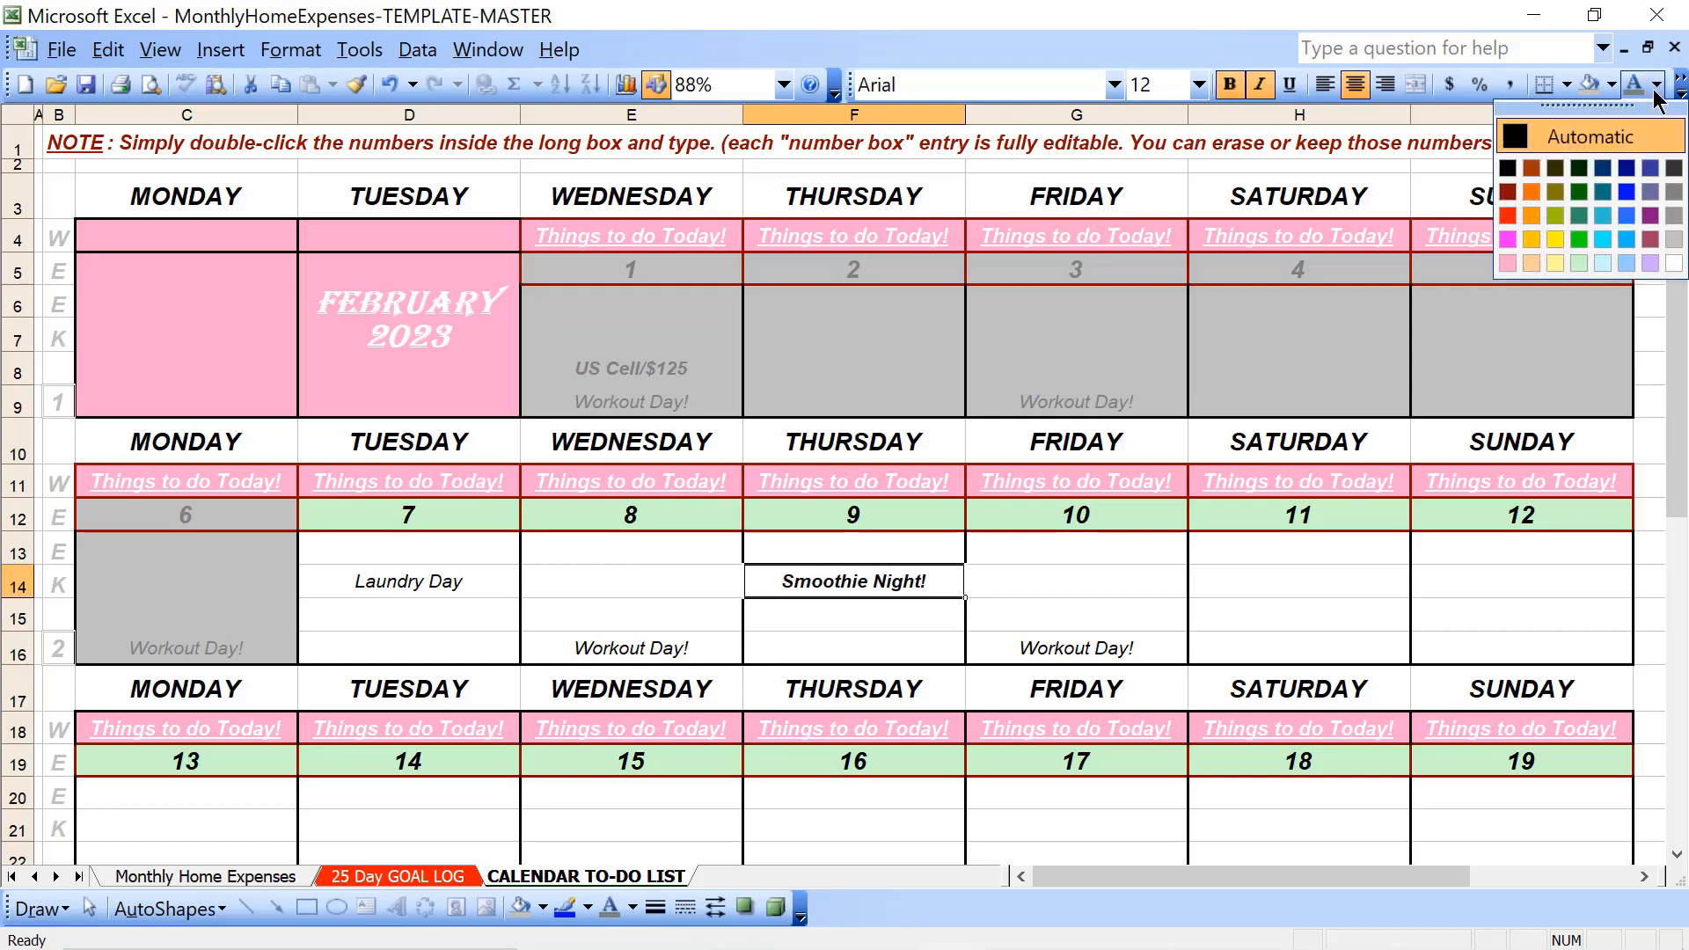
pyautogui.click(1650, 215)
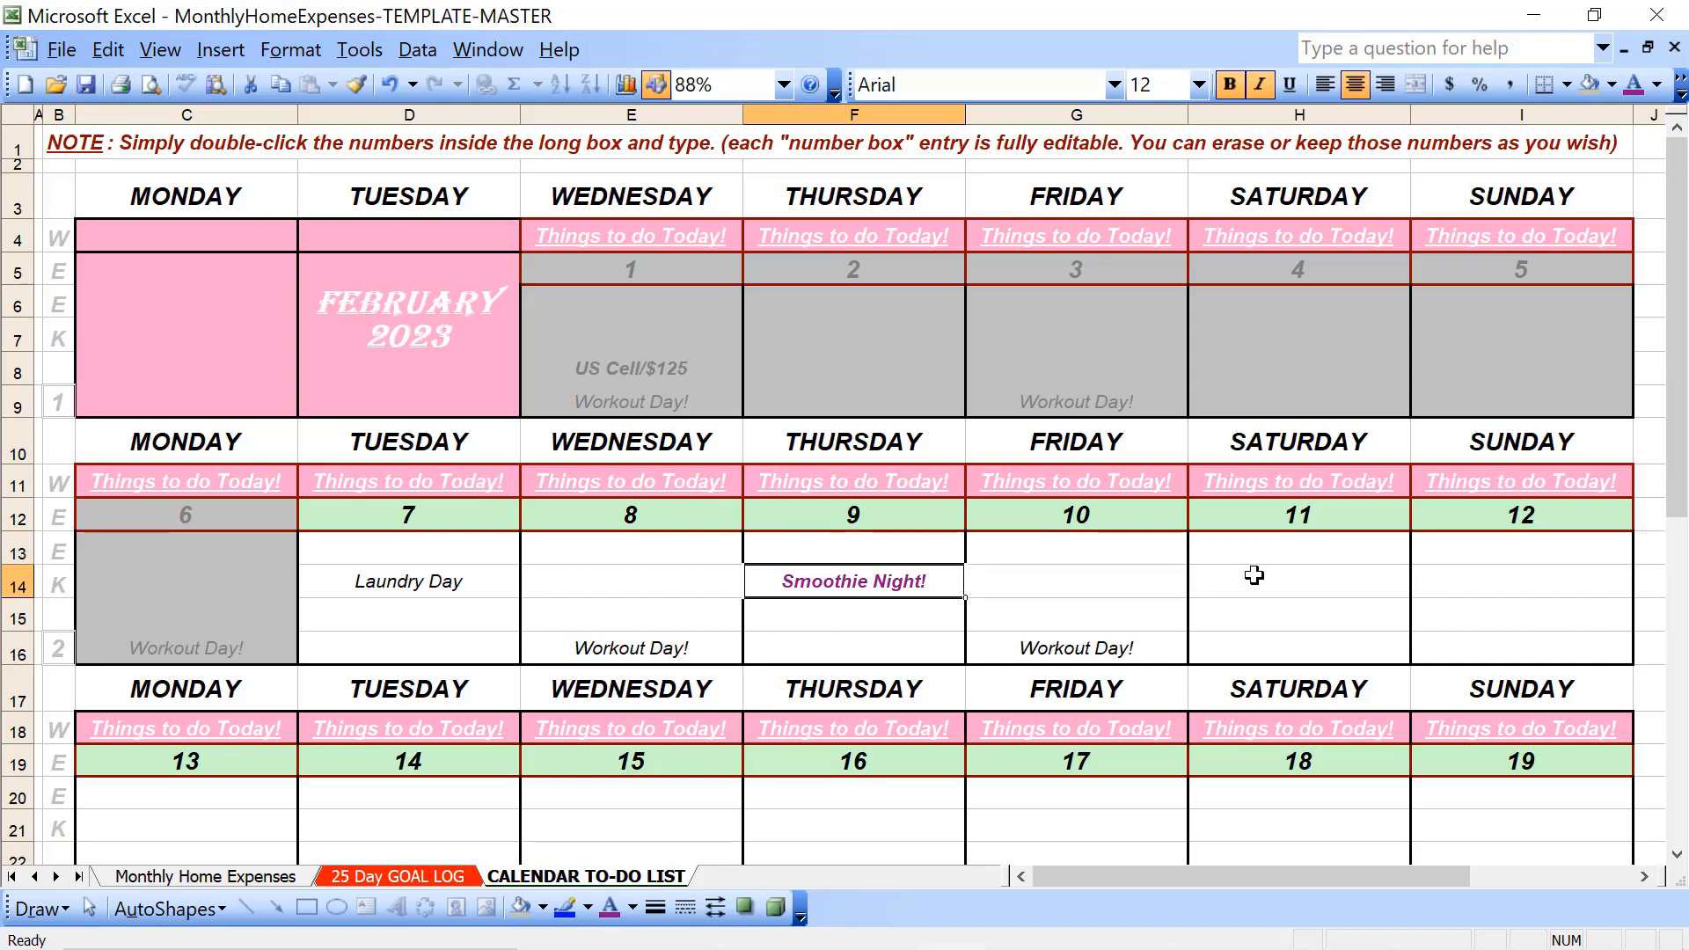
# - Copy the "Smoothie Night!" entry from F14 to Saturday the 11th (H14) and Tuesday the 14th (D22)
pyautogui.hotkey('ctrl', 'c')
pyautogui.press('Right')
pyautogui.press('Right')
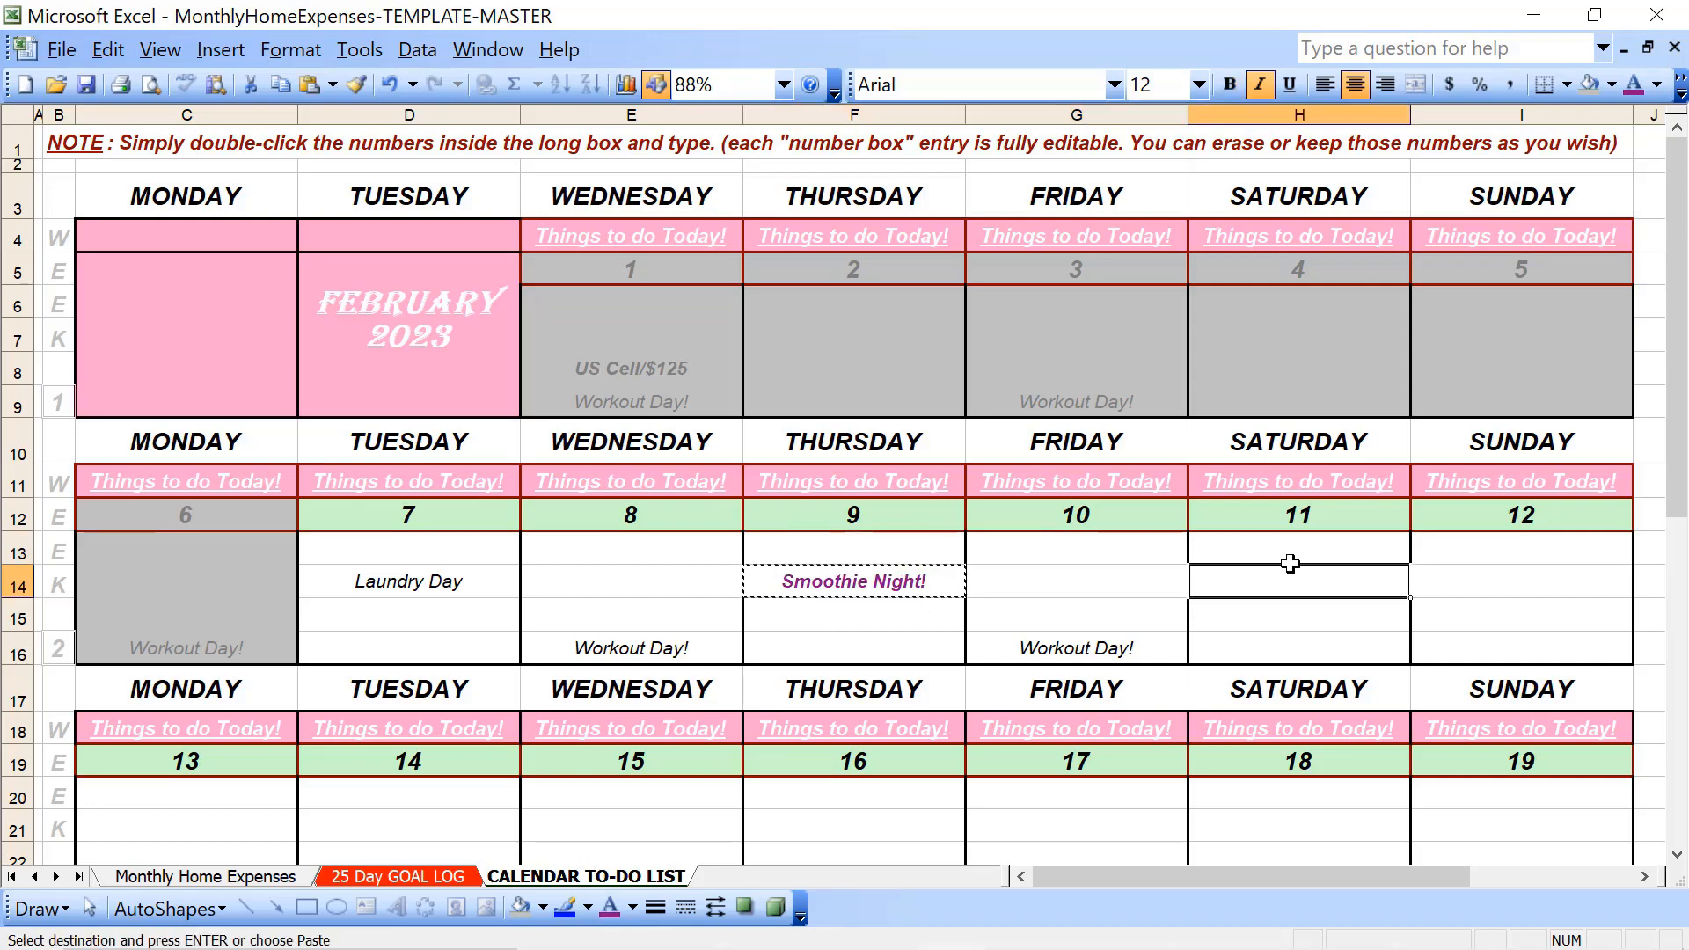
pyautogui.hotkey('ctrl', 'v')
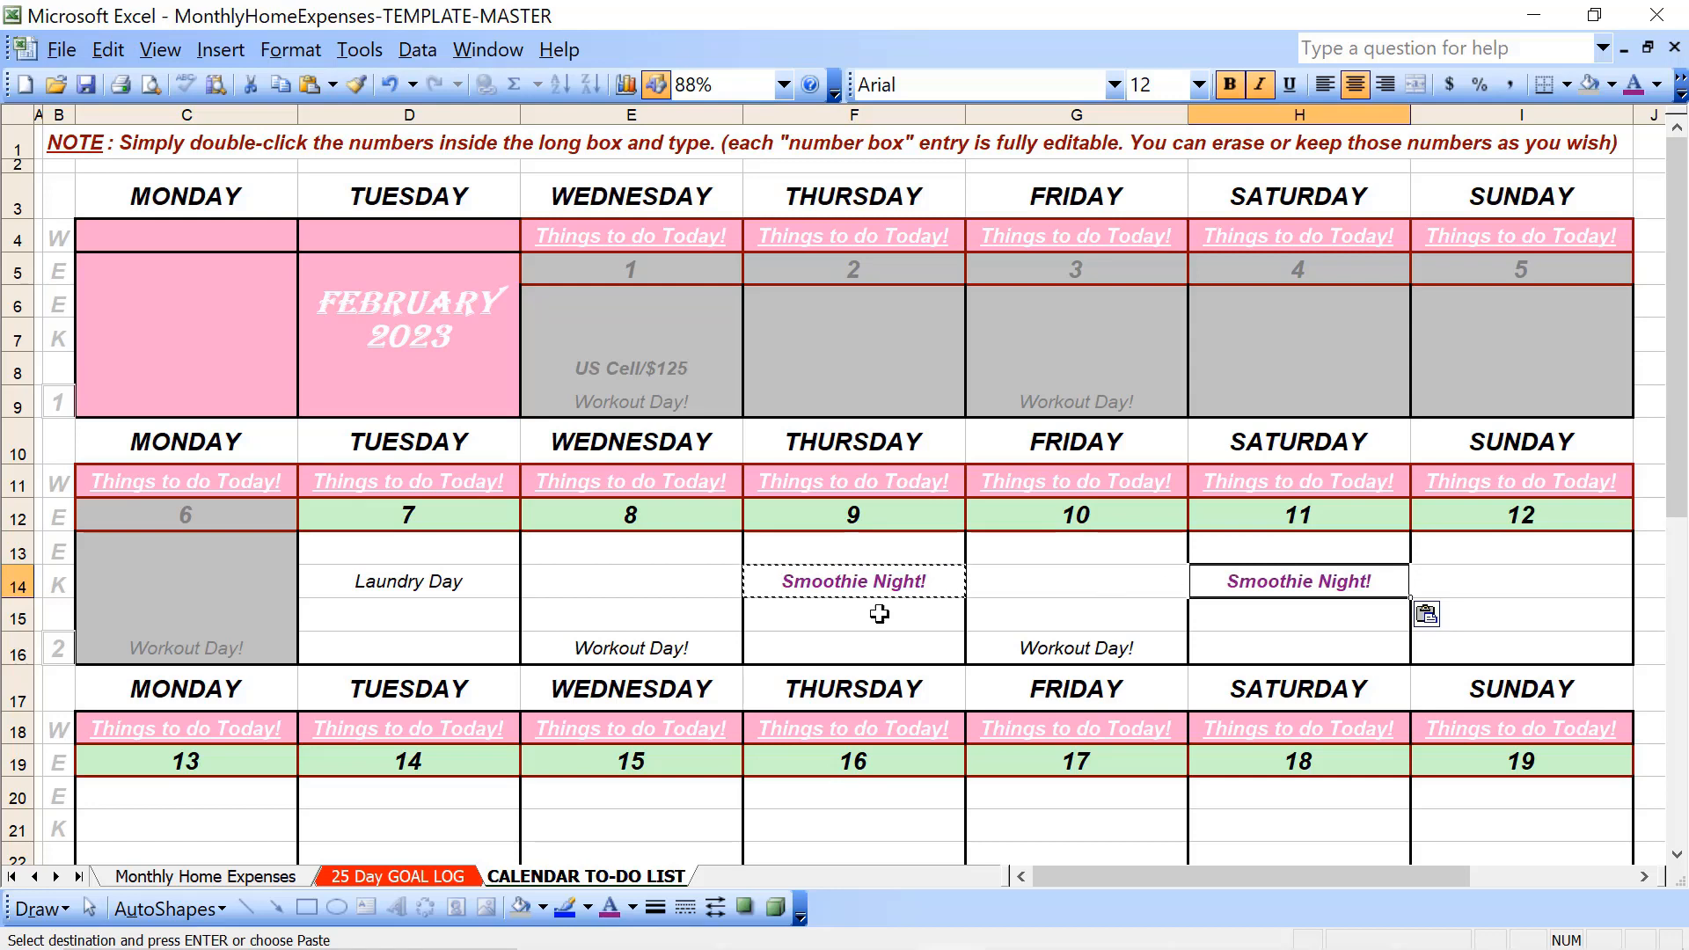
pyautogui.scroll(-2, 867, 616)
pyautogui.click(433, 652)
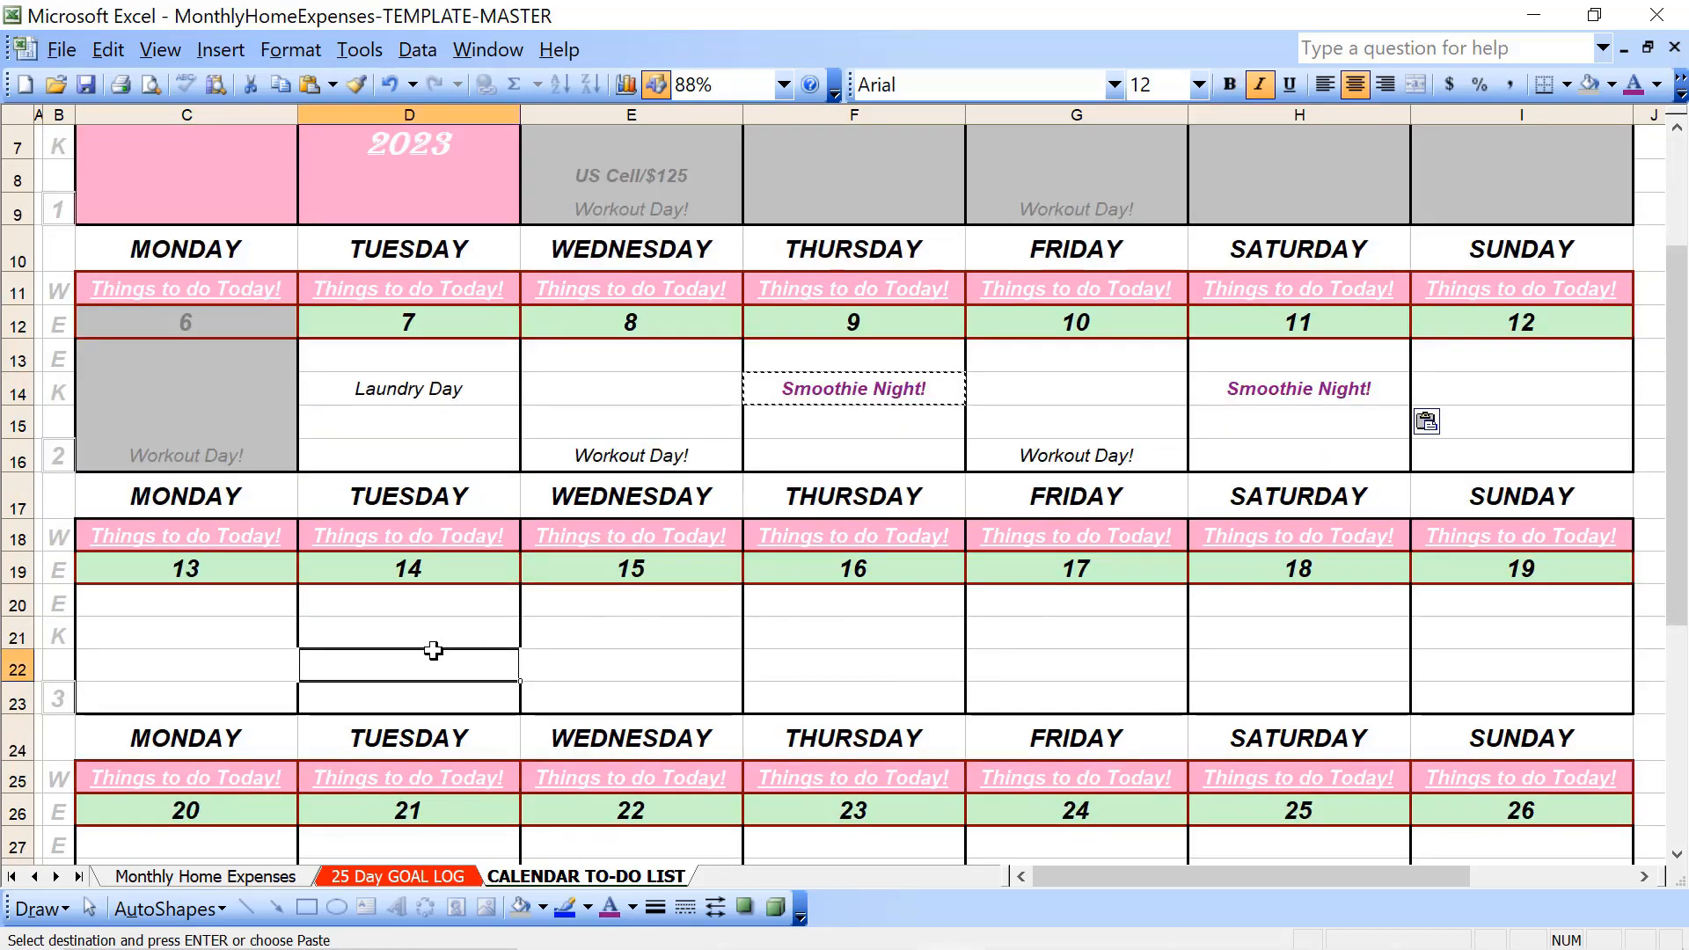
pyautogui.hotkey('ctrl', 'v')
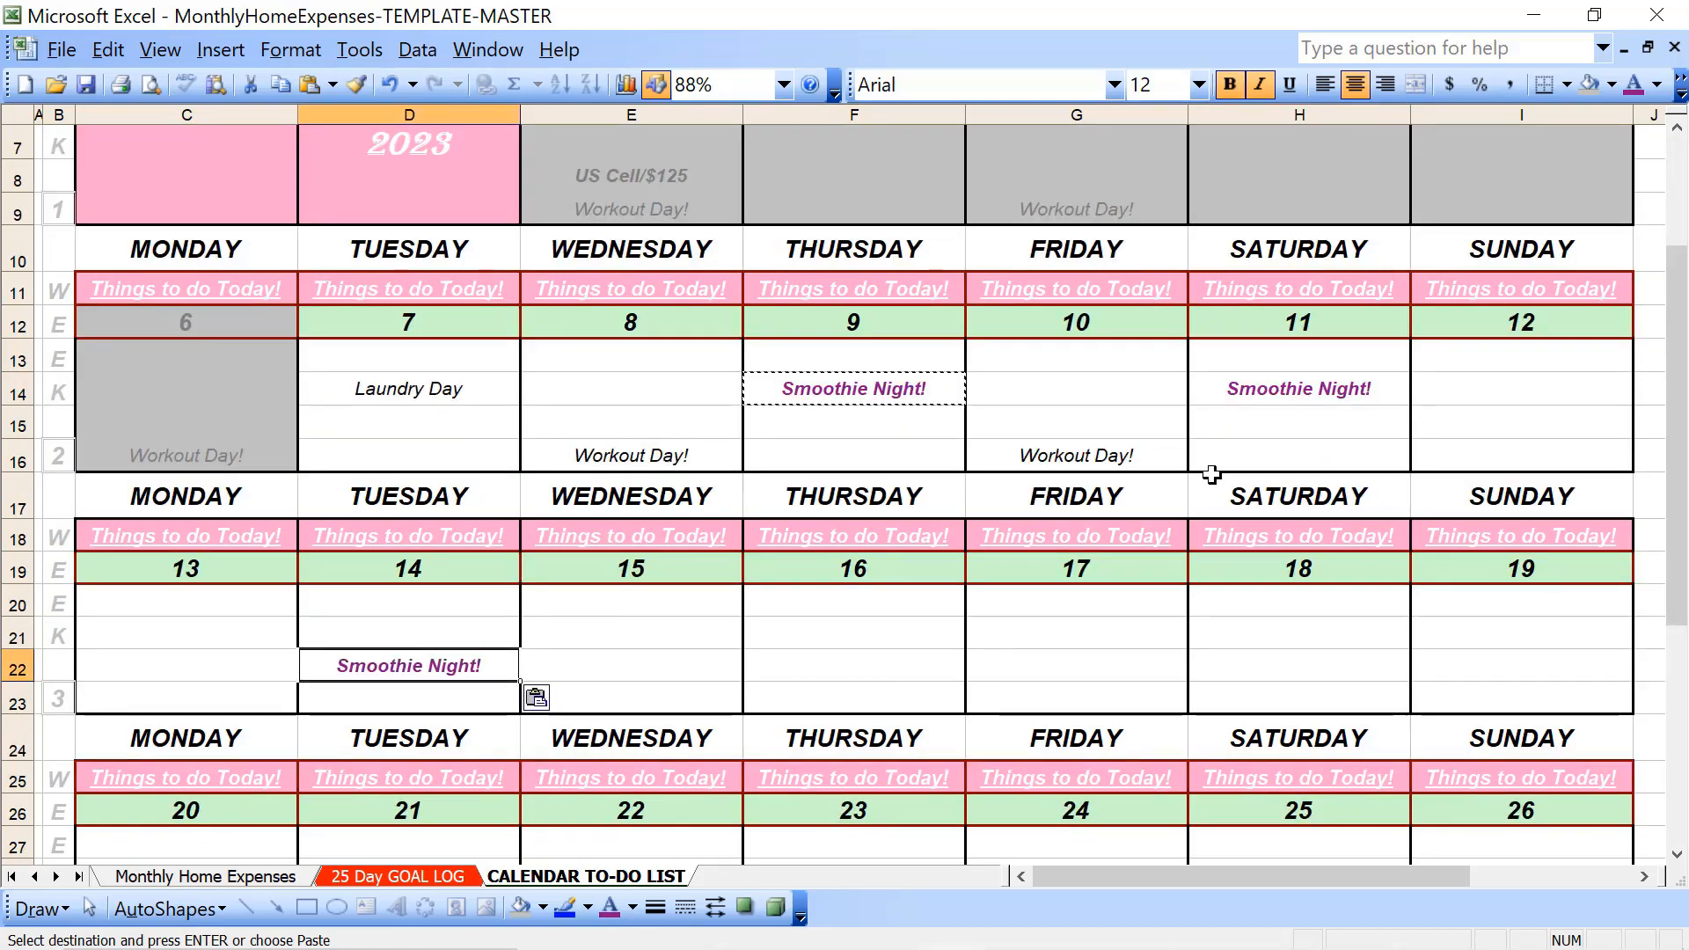
# - Clear the "Smoothie Night!" entry from Saturday the 11th (H14)
pyautogui.click(1273, 384)
pyautogui.press('BackSpace')
pyautogui.press('Return')
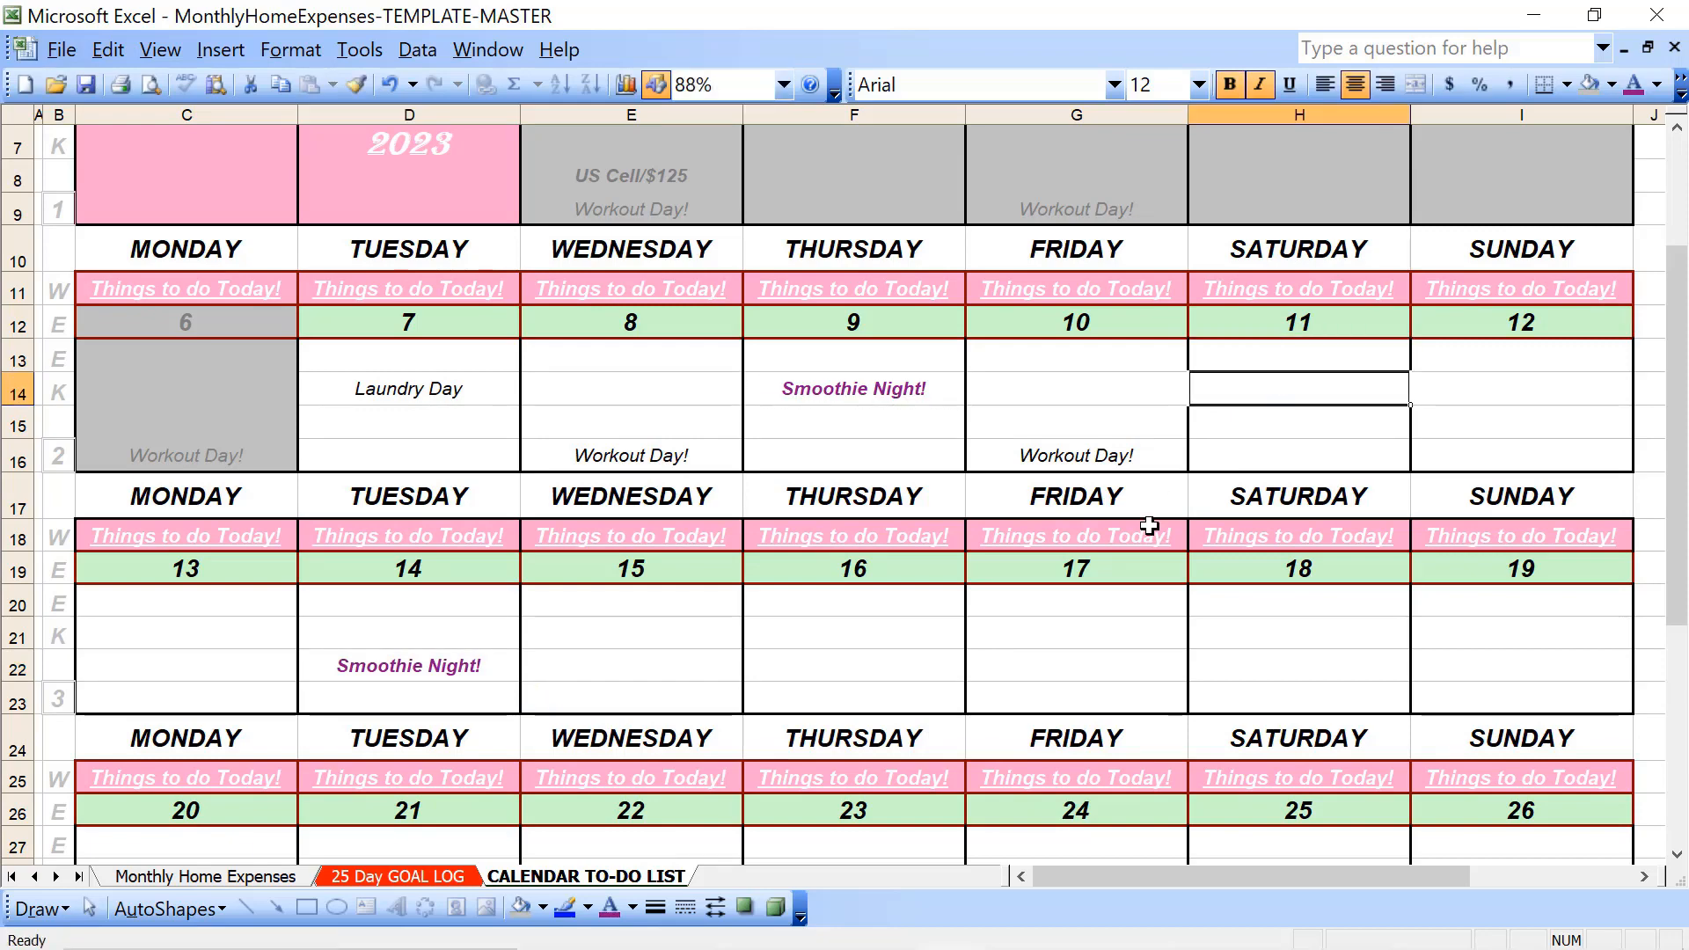
# - Give the date cell of Monday the 6th (C12) a light green fill and the Automatic font colour
pyautogui.scroll(2, 1149, 525)
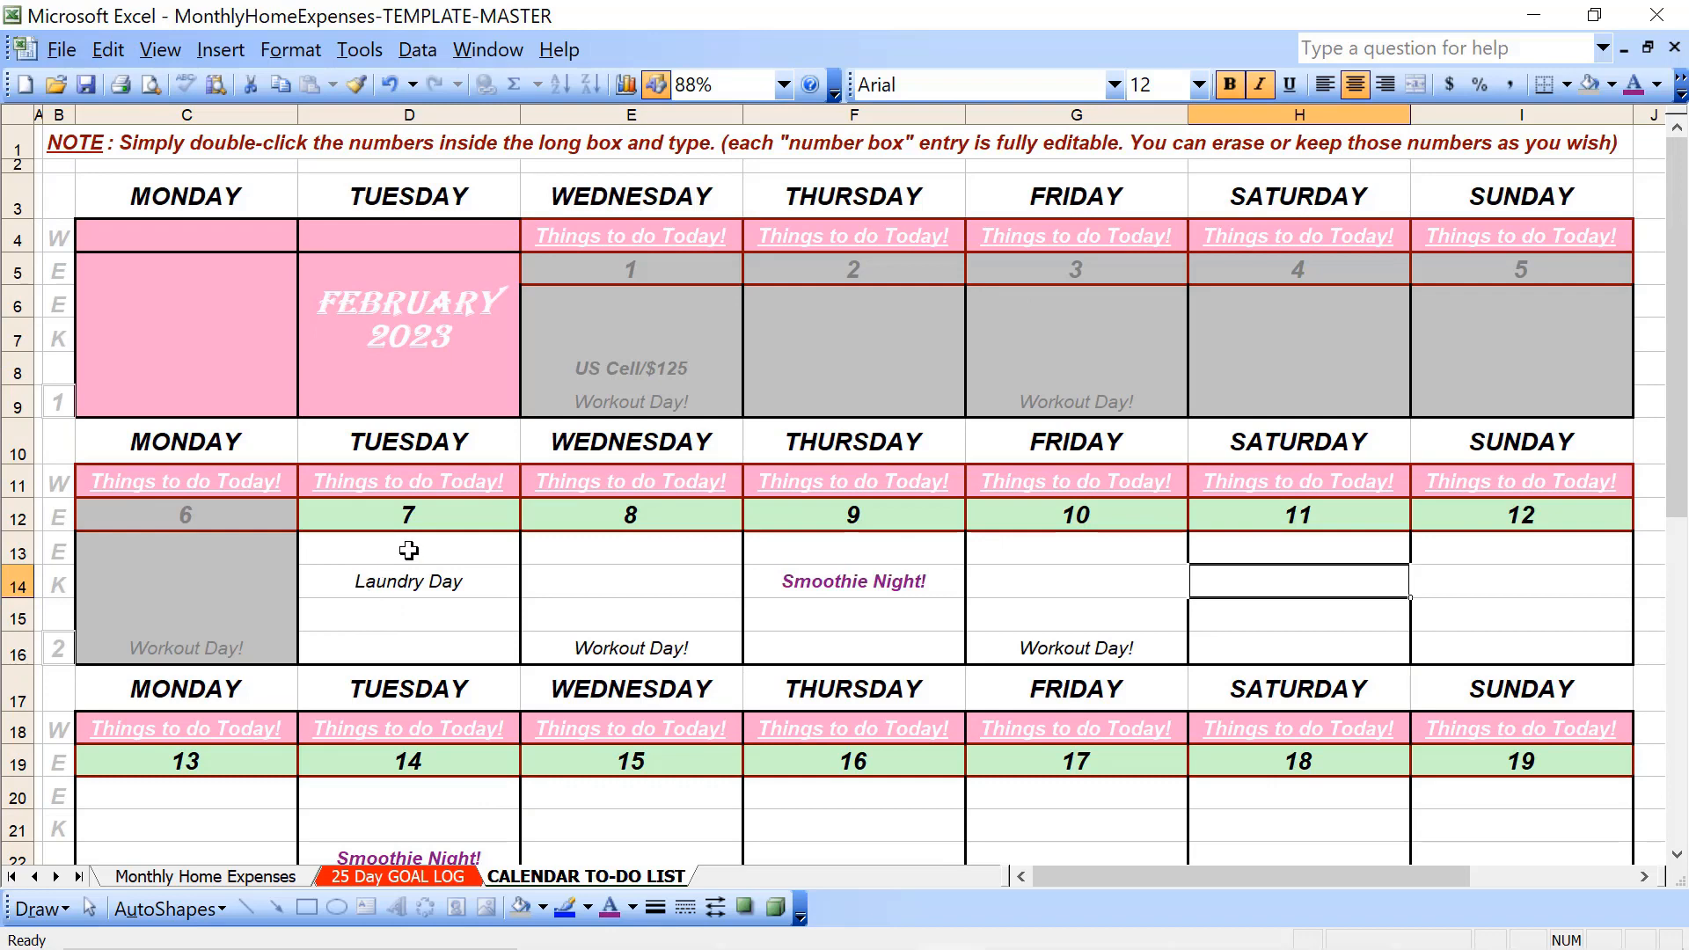
pyautogui.click(416, 518)
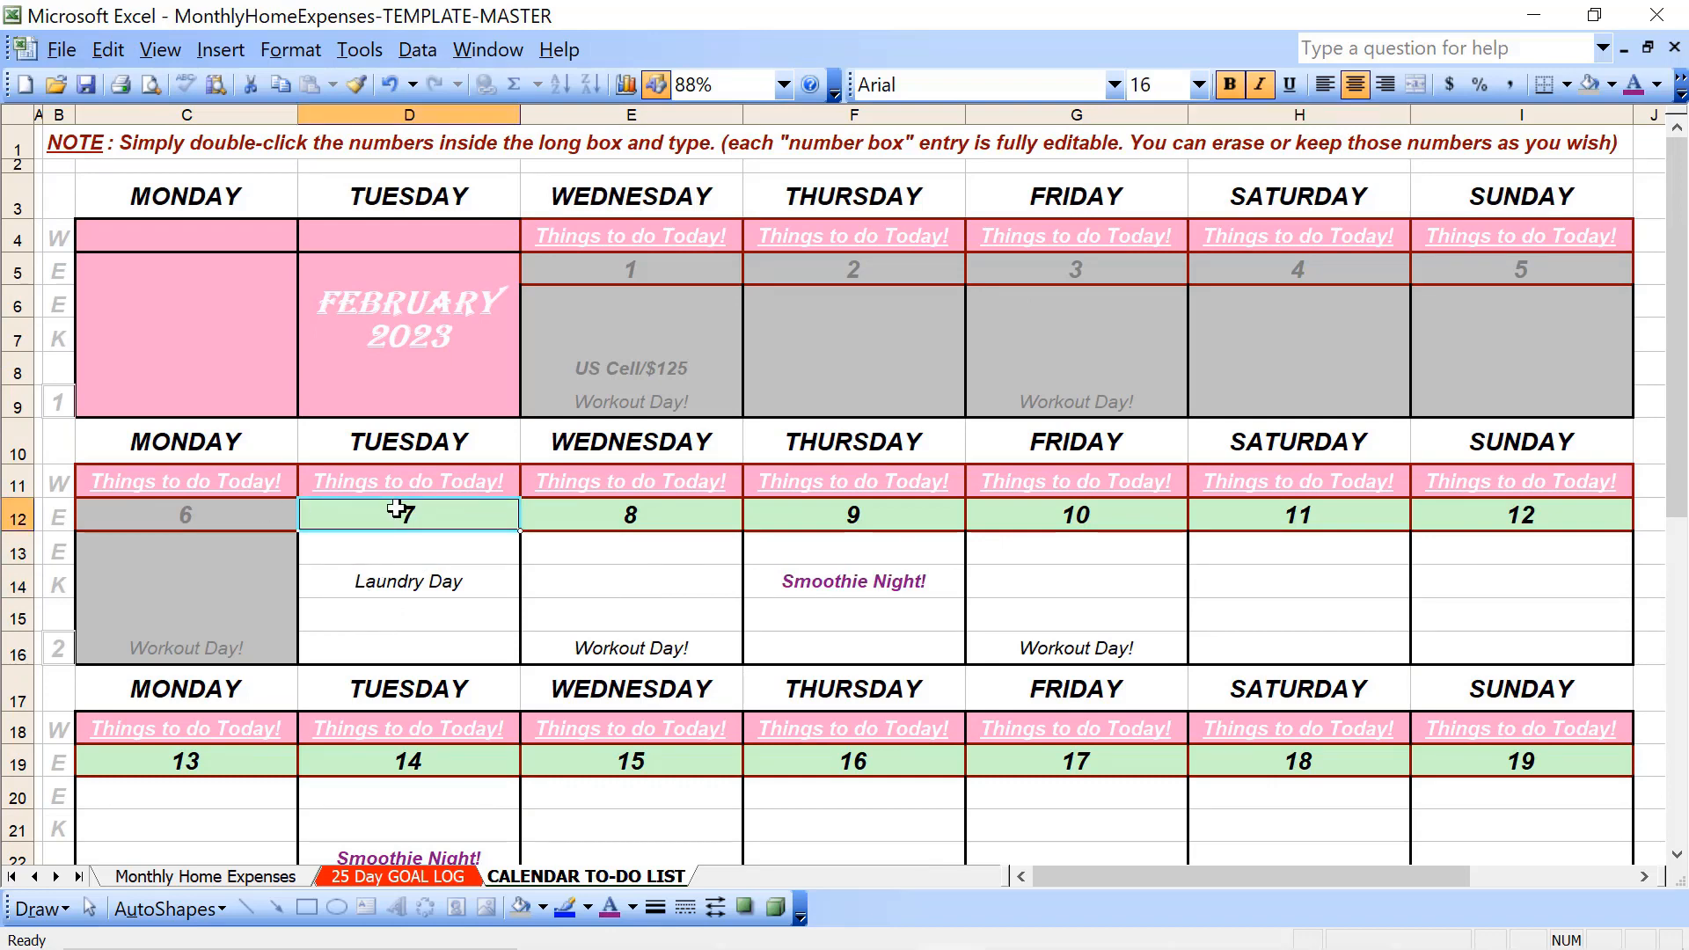
pyautogui.click(268, 519)
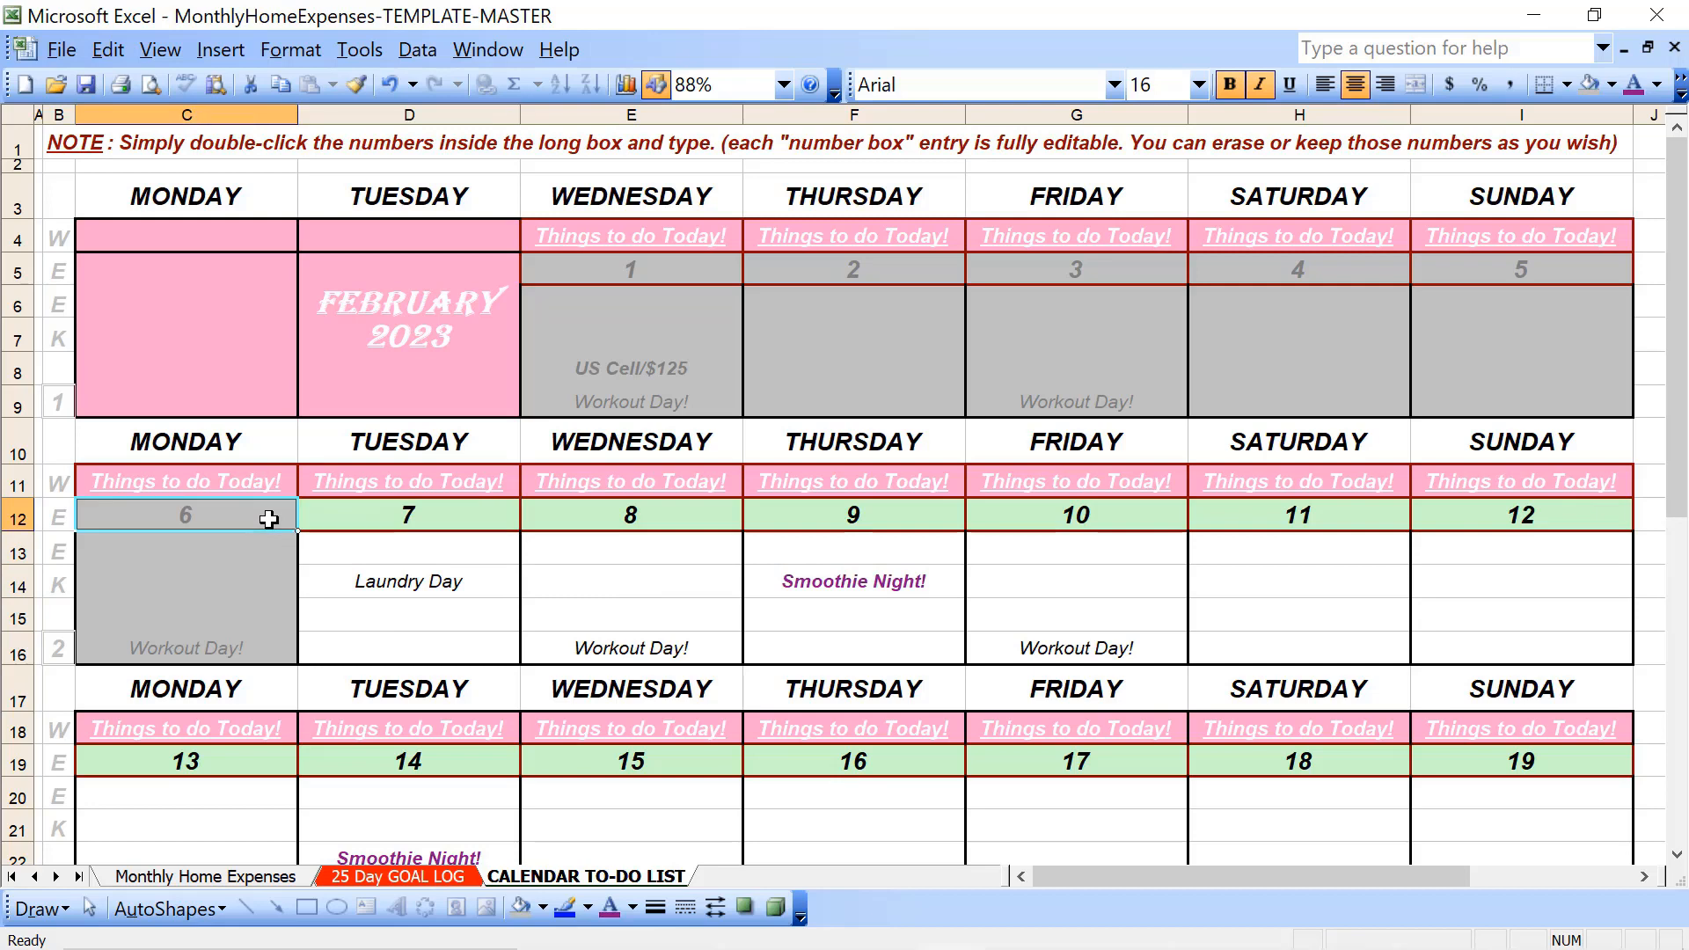
pyautogui.click(1612, 85)
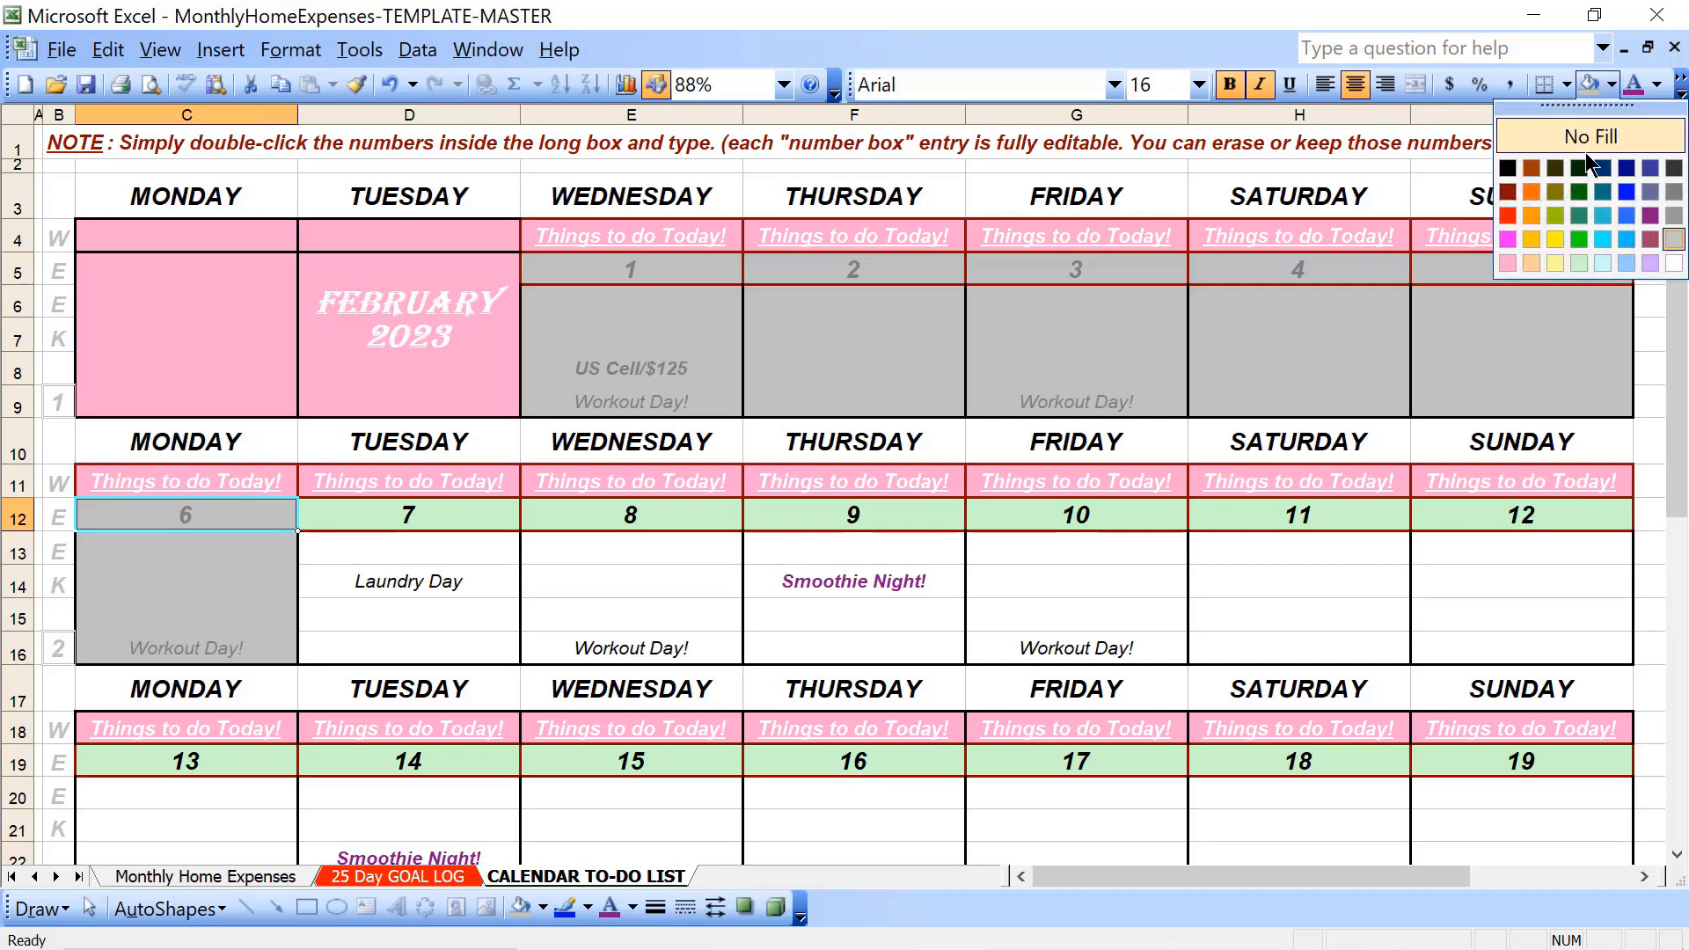
pyautogui.click(1580, 263)
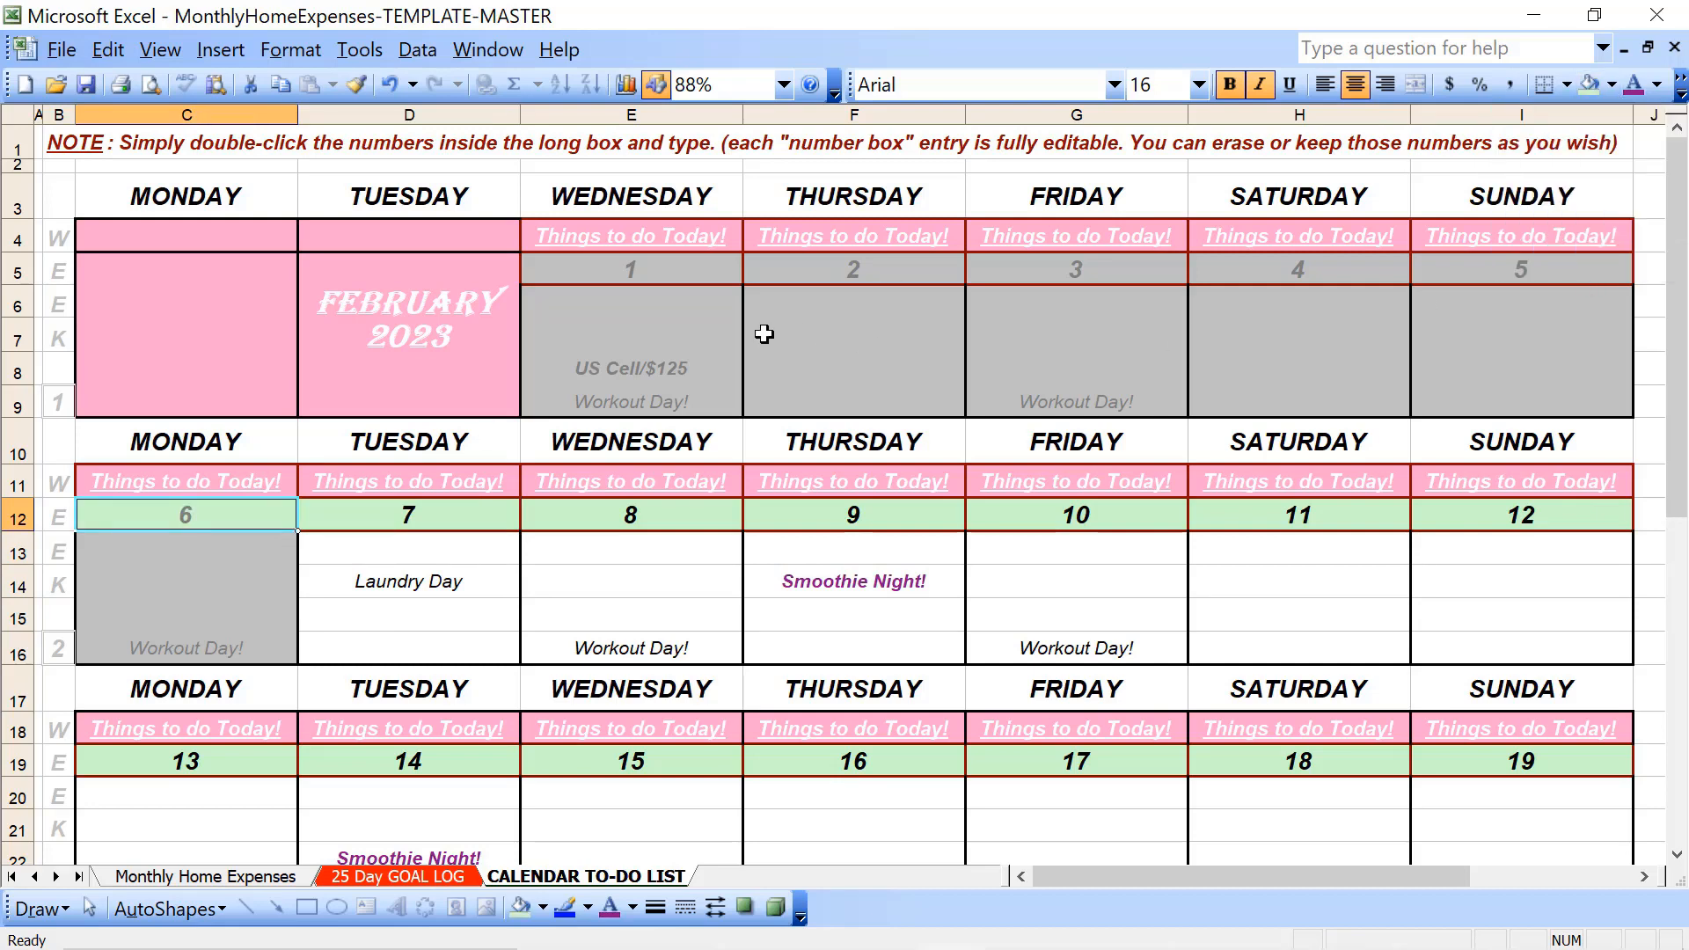
pyautogui.click(1658, 85)
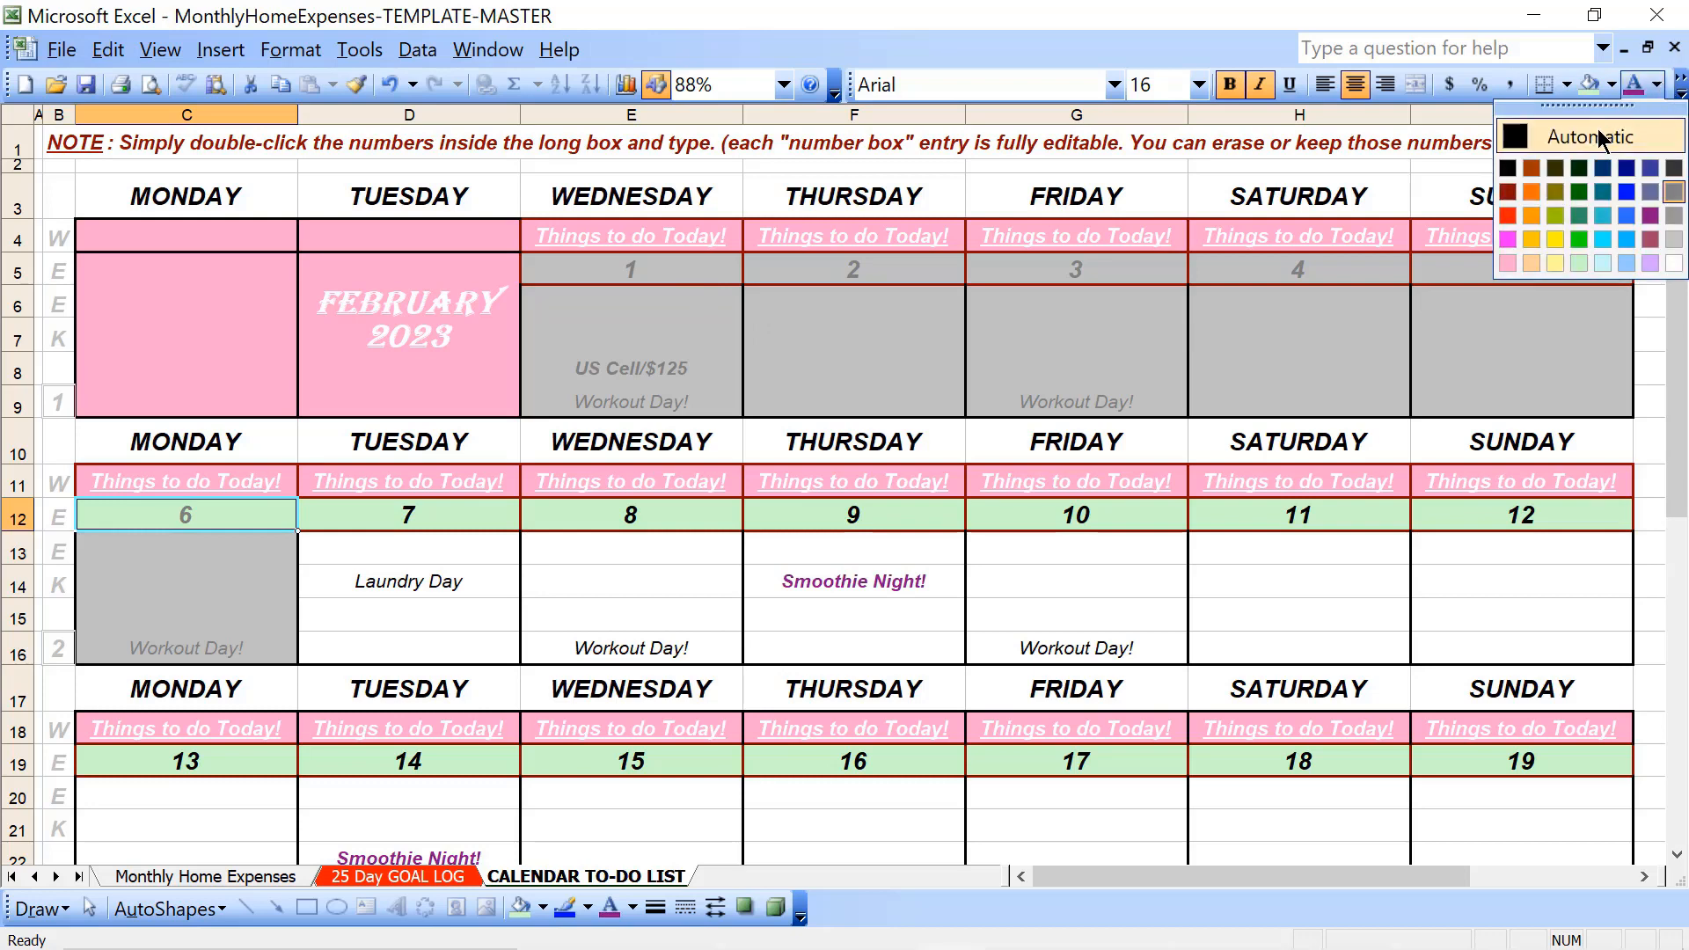
pyautogui.click(1597, 132)
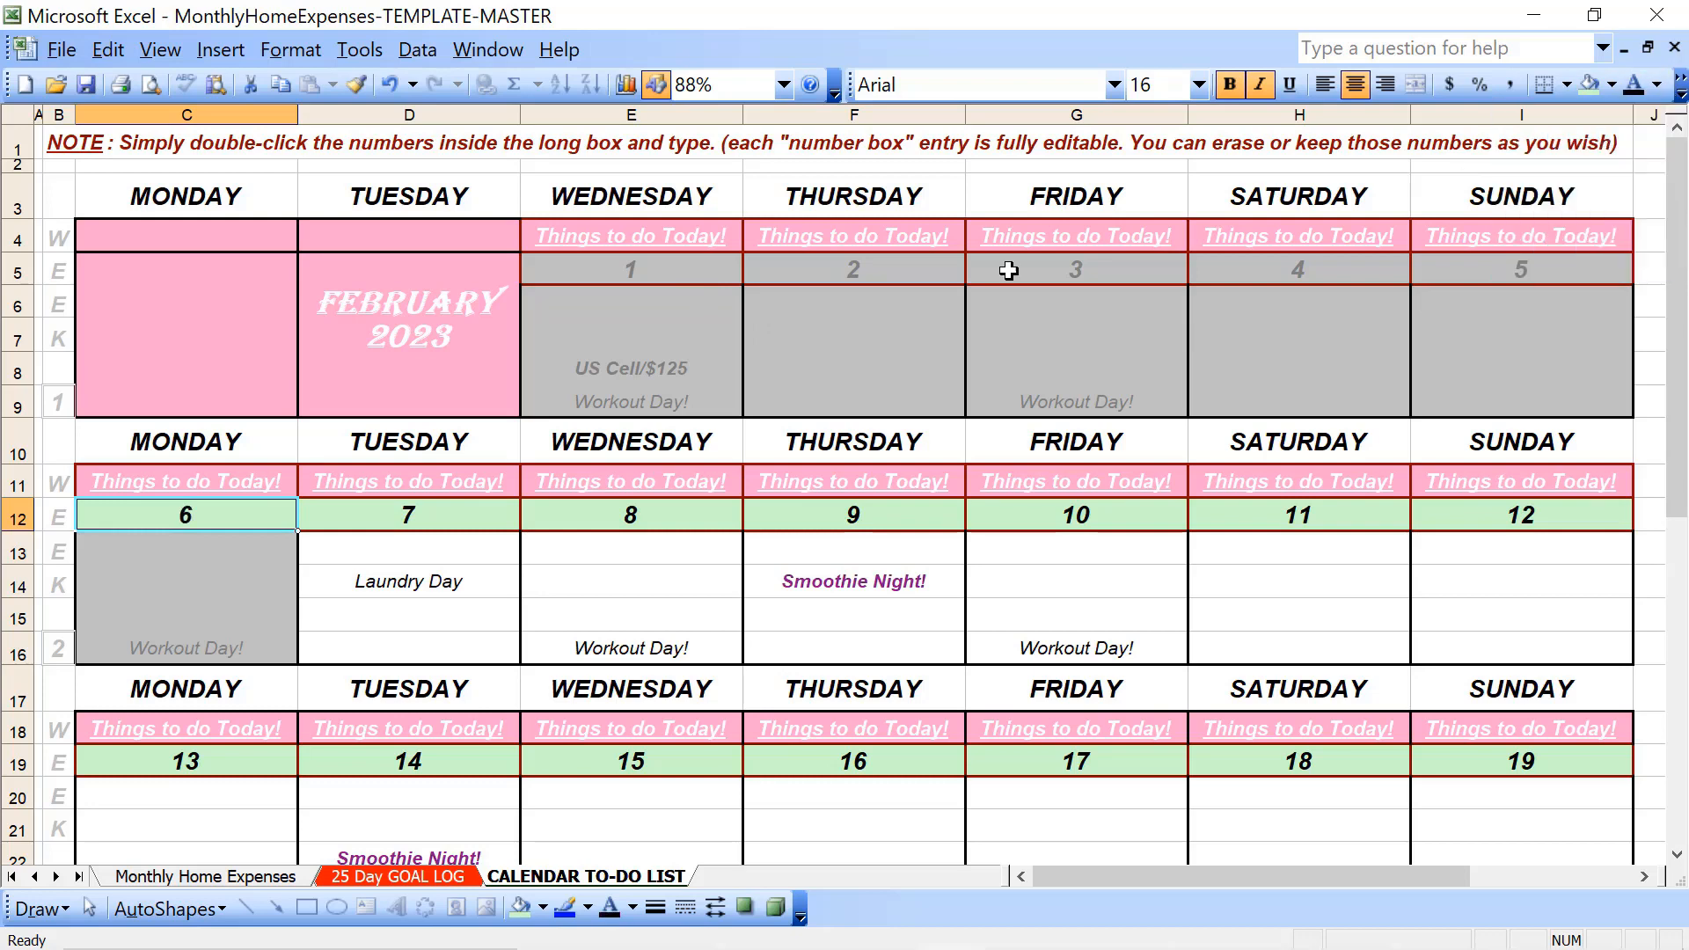
# - Apply the same light green fill and Automatic font colour to the date cells of the 1st to the 5th (E5:I5)
pyautogui.click(719, 266)
pyautogui.hotkey('shift', 'Right')
pyautogui.hotkey('shift', 'Right')
pyautogui.hotkey('shift', 'Right')
pyautogui.hotkey('shift', 'Right')
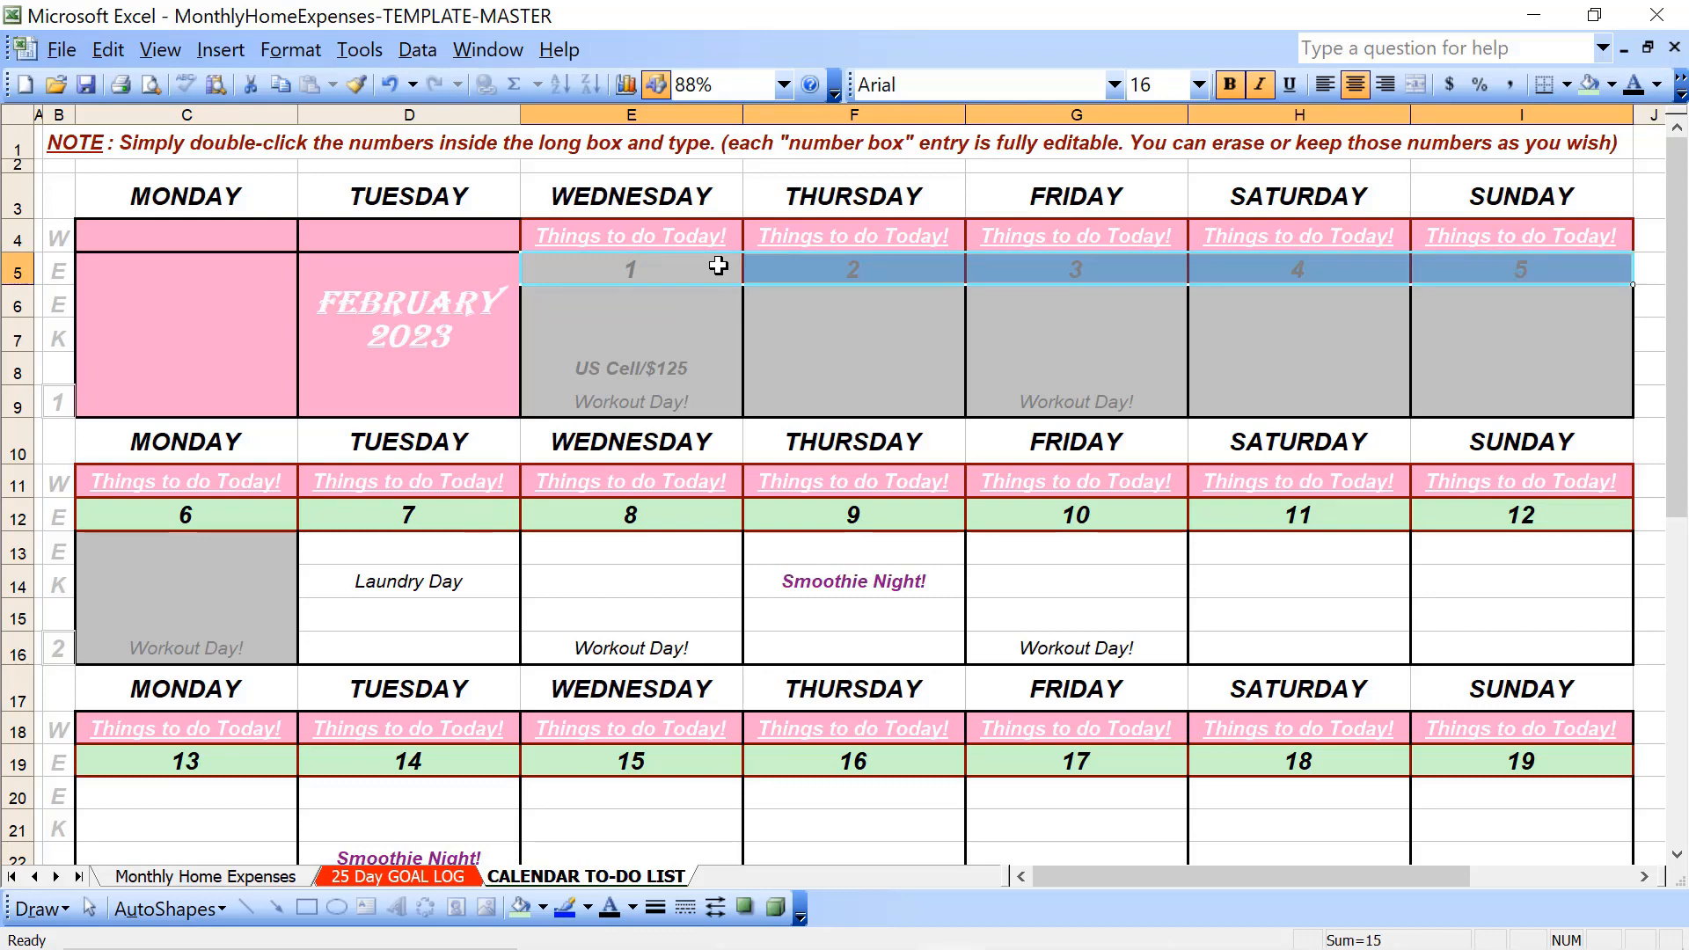
pyautogui.click(1589, 83)
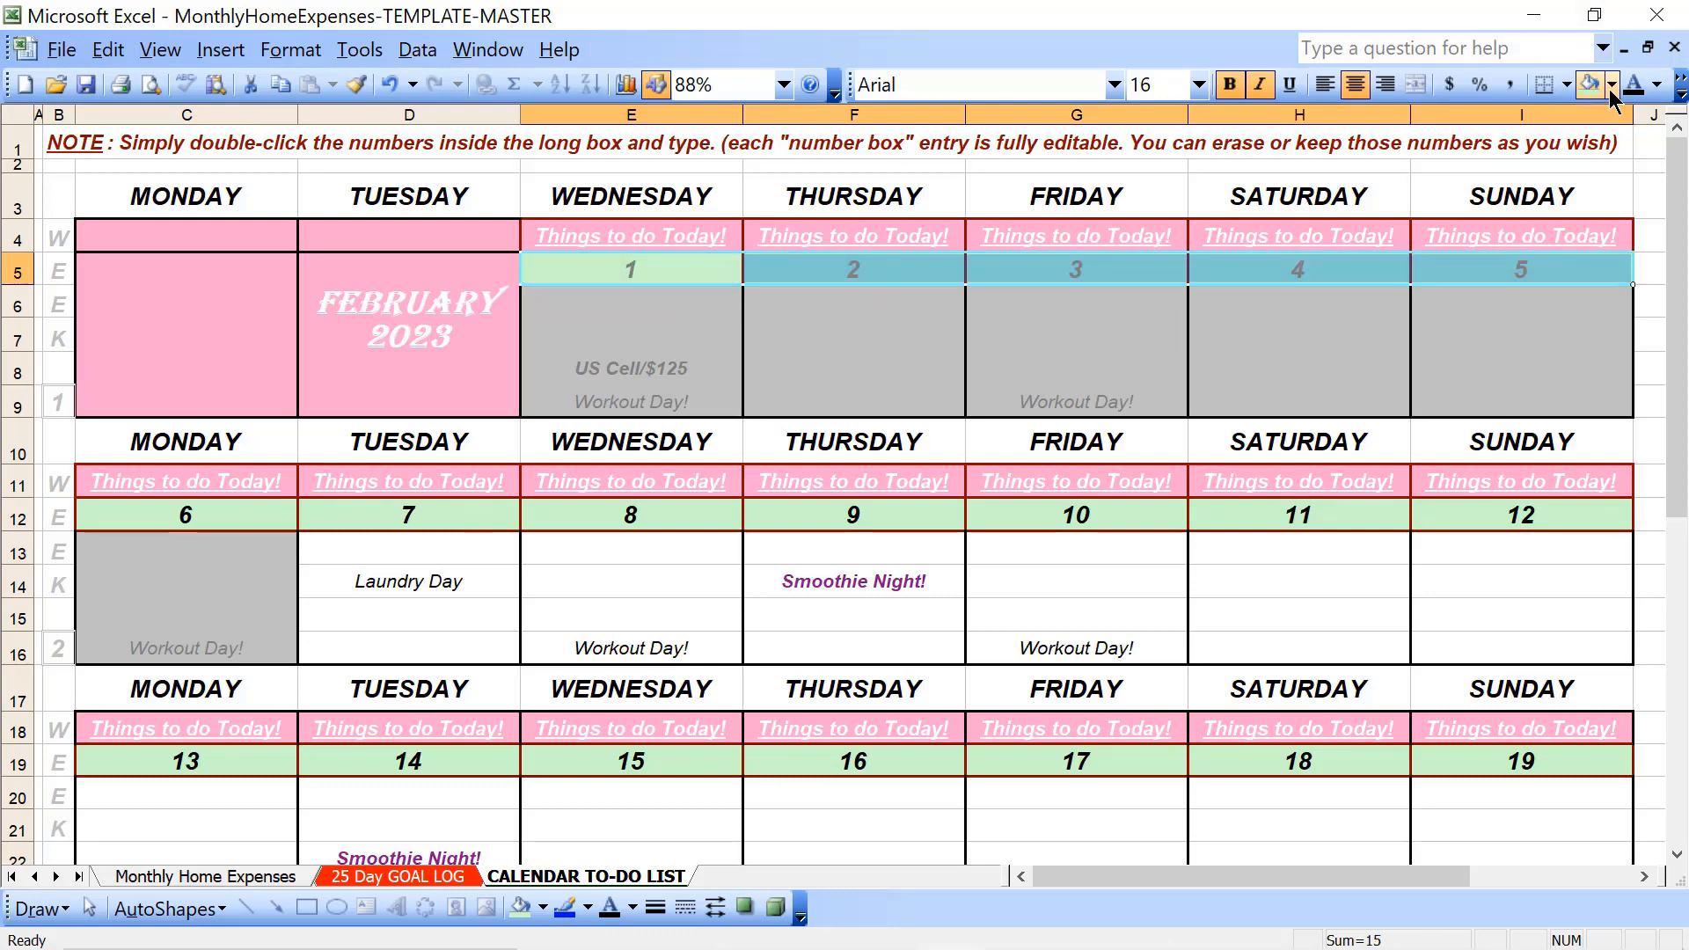
pyautogui.click(1638, 87)
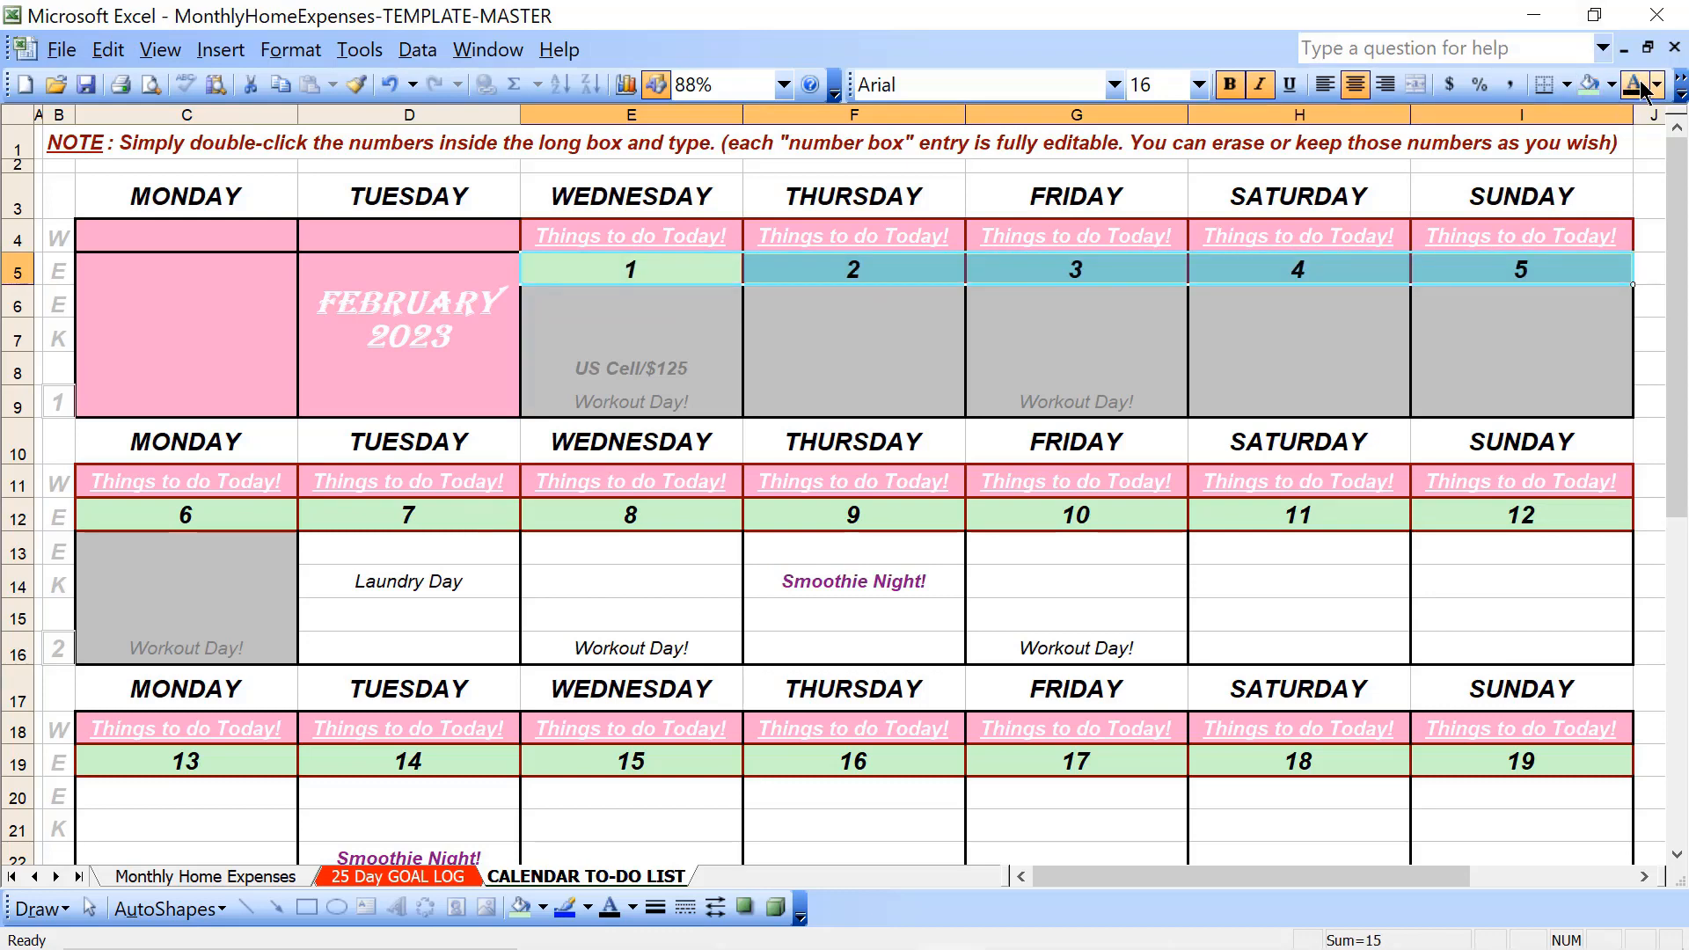
pyautogui.click(590, 601)
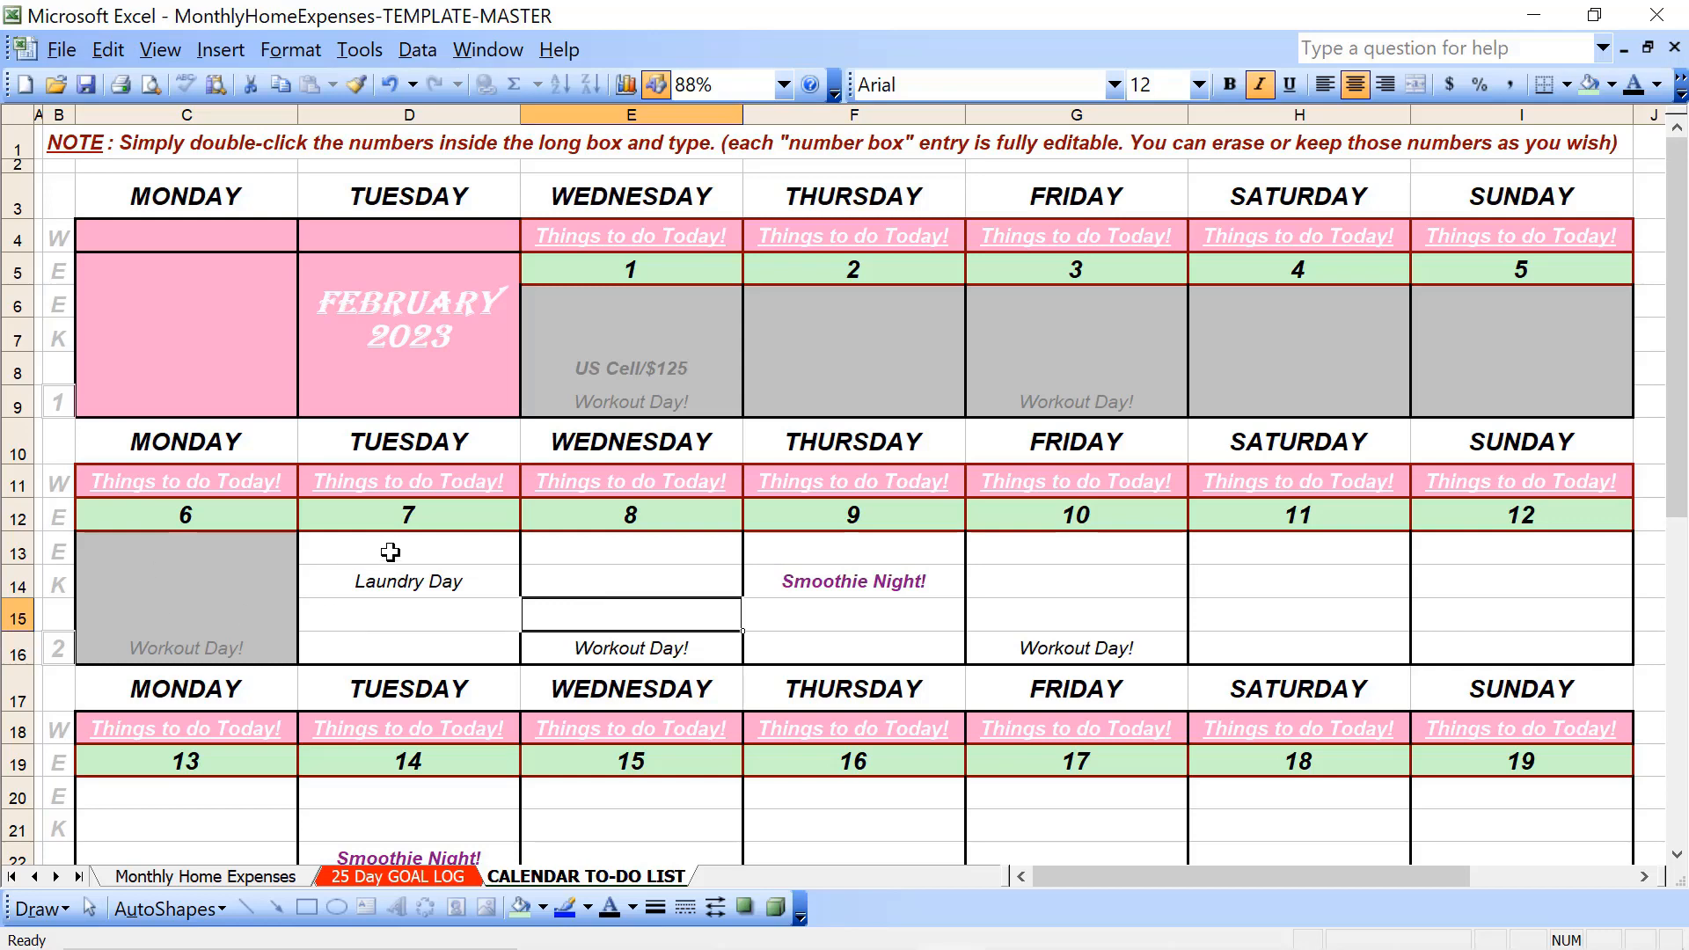
# - Gray out the entry cells of Tuesday the 7th and Wednesday the 8th (D13:E16) with Gray-25% fill and Gray-50% font
pyautogui.moveTo(390, 552); pyautogui.dragTo(535, 644)
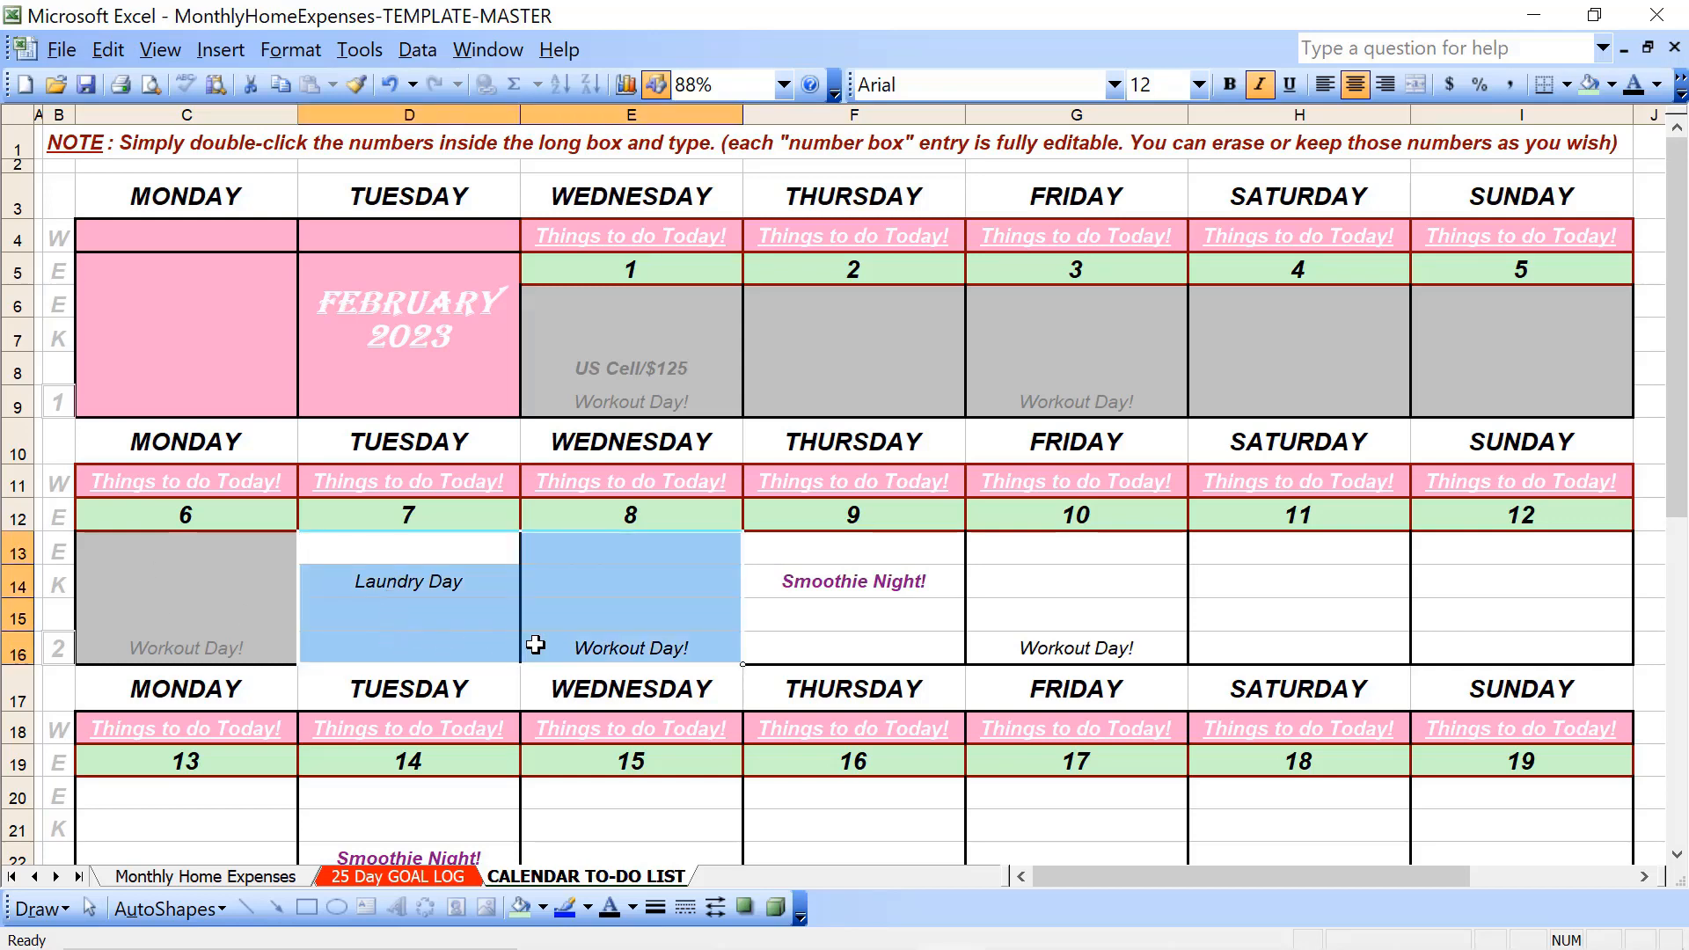
pyautogui.click(1612, 85)
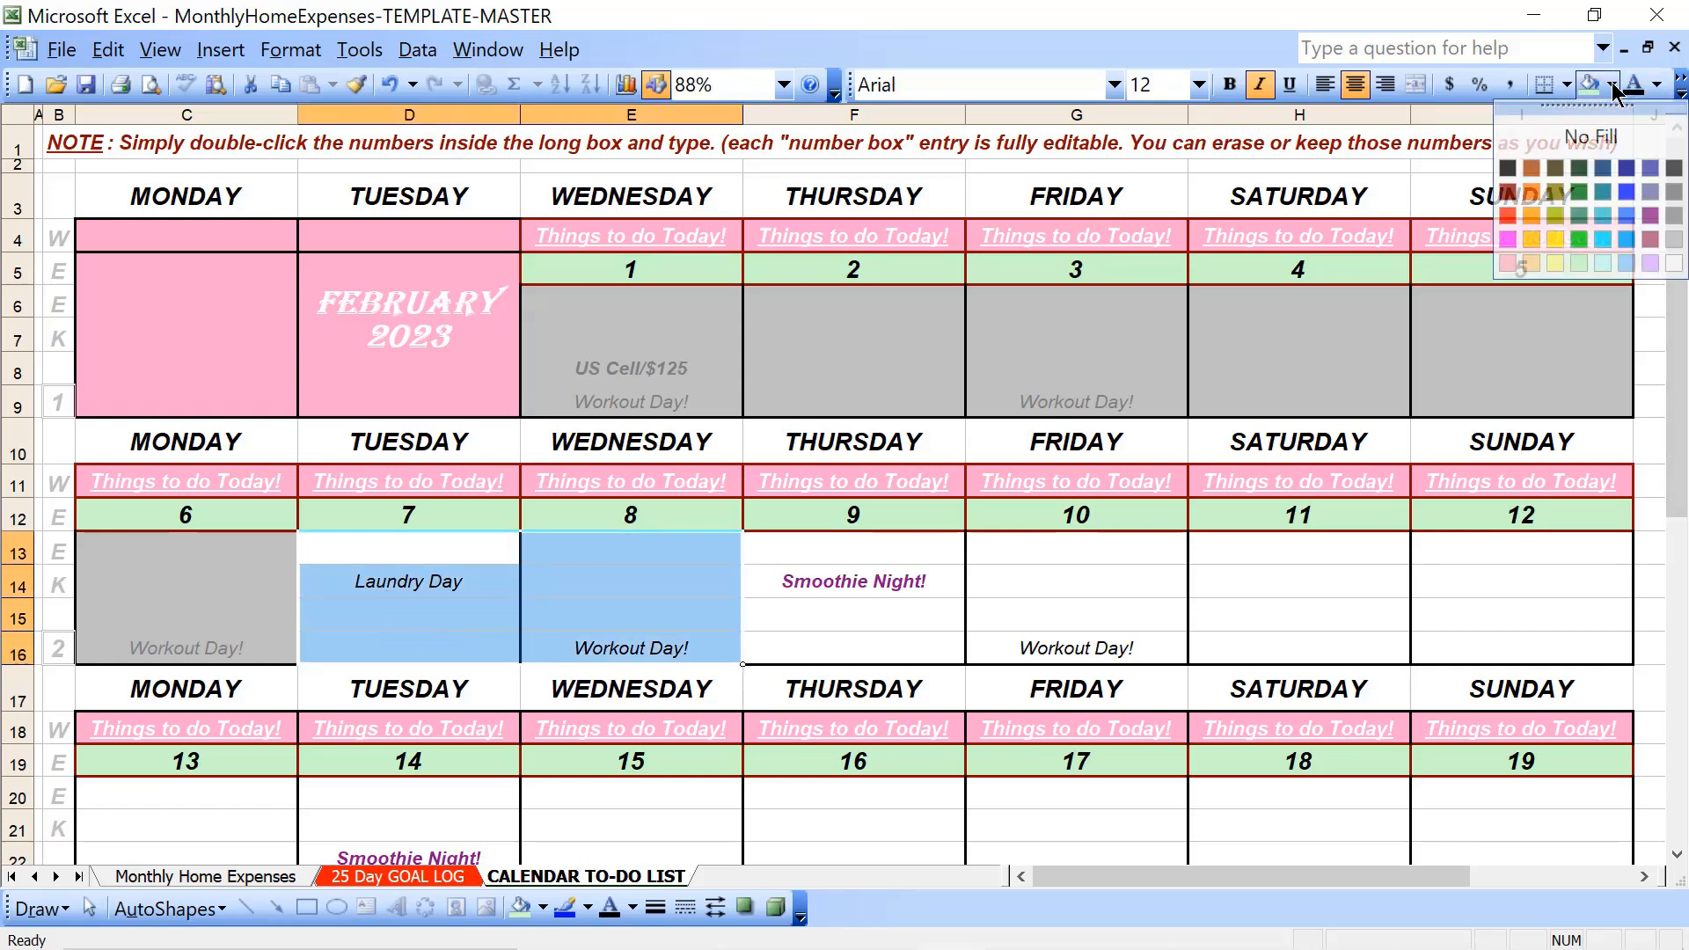
pyautogui.click(1677, 240)
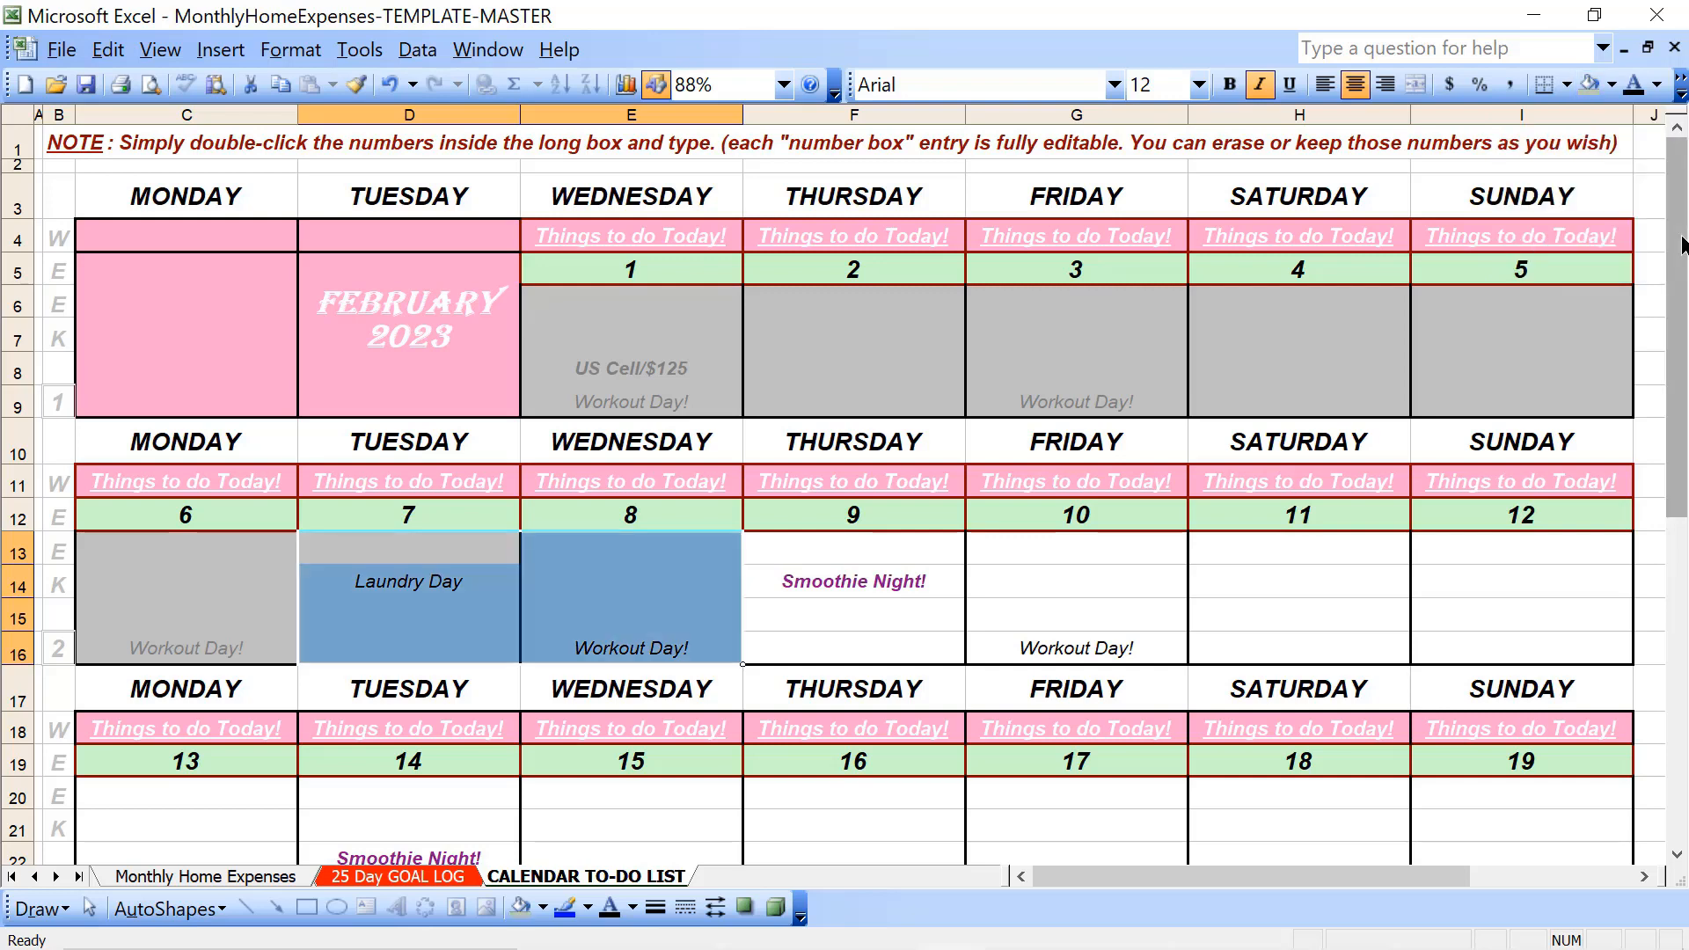
pyautogui.click(1657, 85)
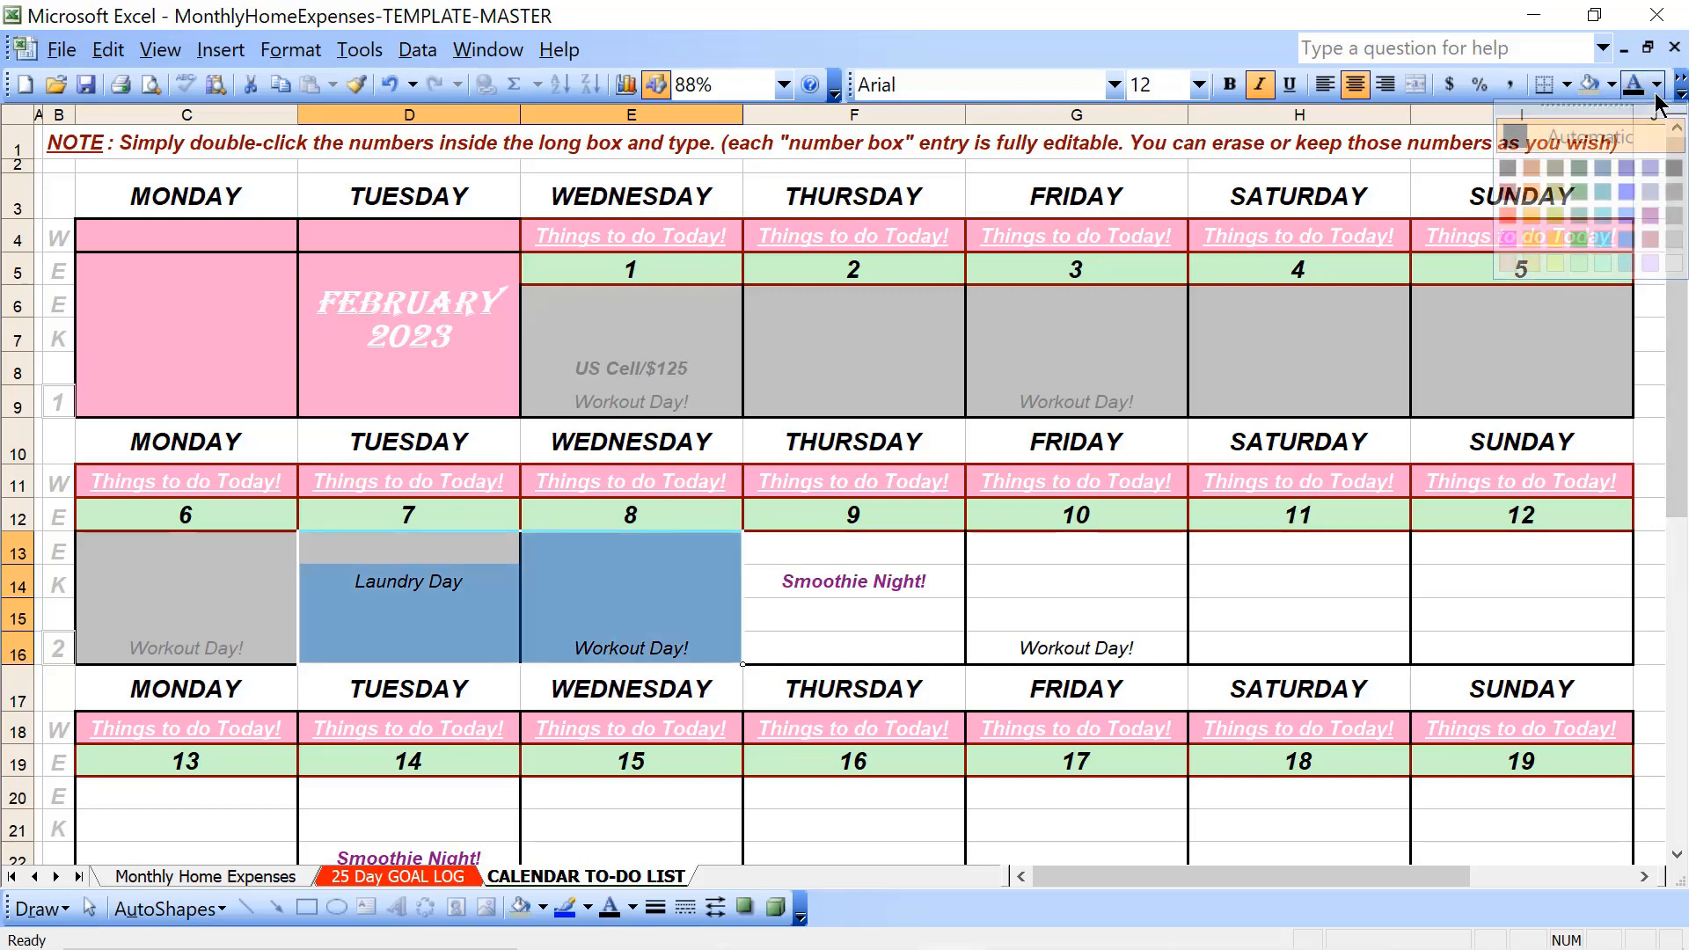
pyautogui.click(1674, 191)
pyautogui.click(894, 652)
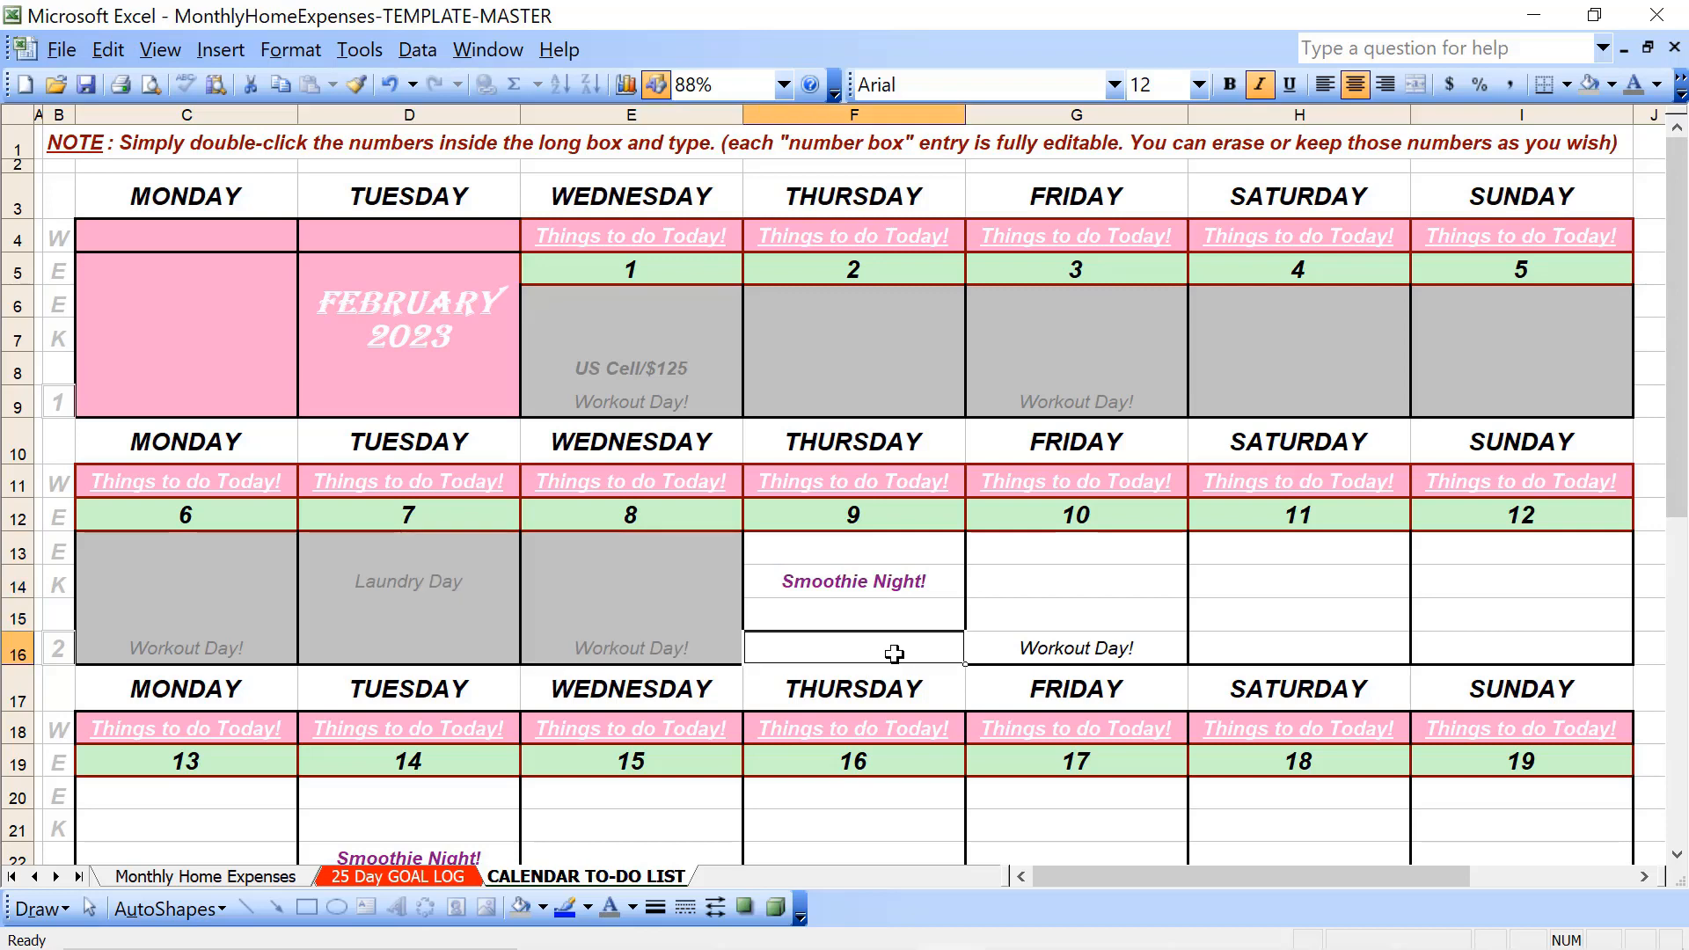